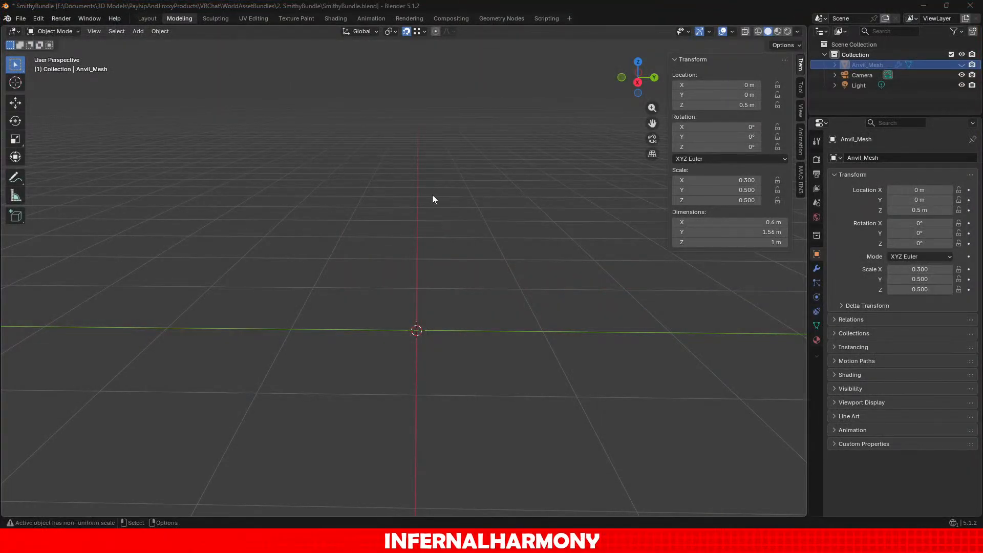
Step: Unhide Anvil_Mesh, select it and enter Edit Mode
left_click(961, 65)
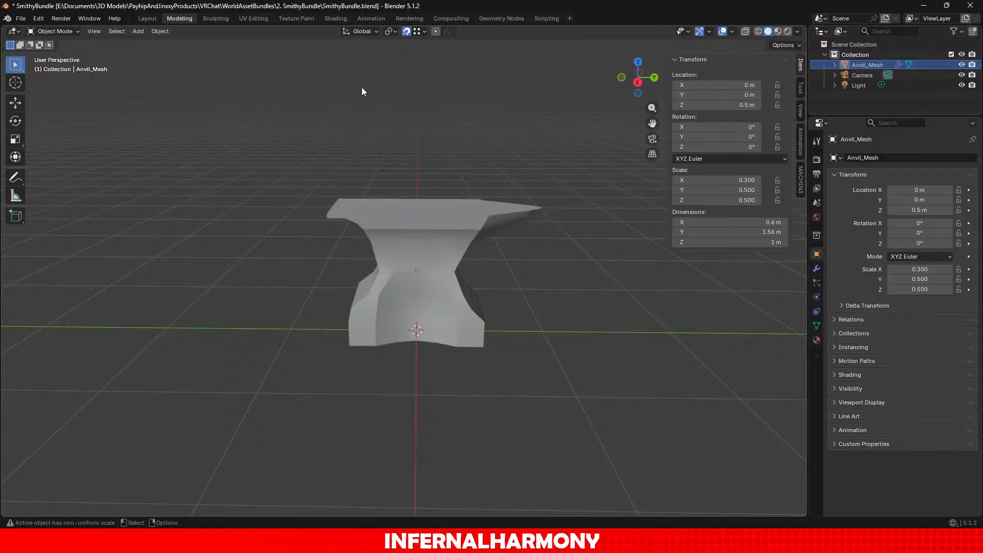
left_click(410, 251)
left_click(59, 31)
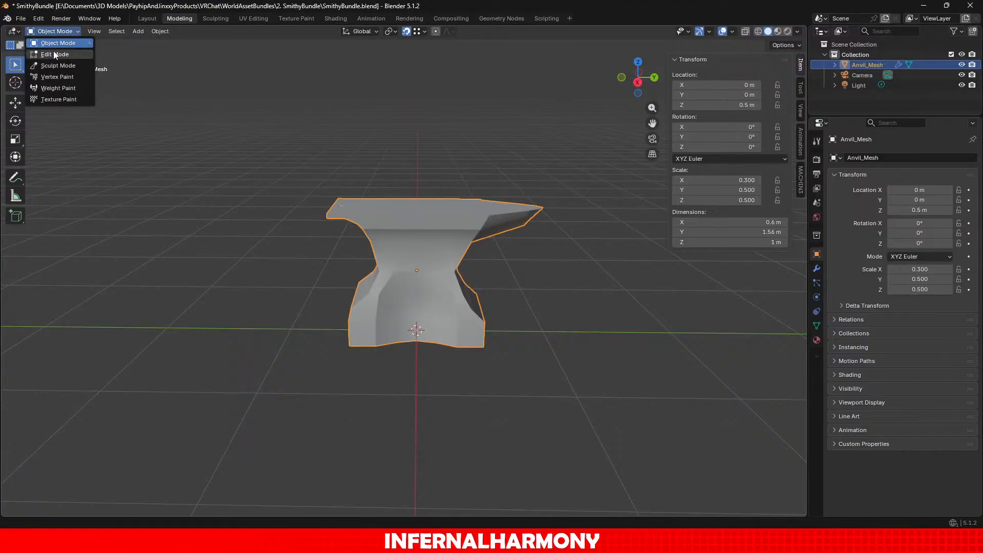
left_click(55, 54)
Step: Examine the anvil's existing UV layout in the UV Editing workspace and return to the Modeling workspace
left_click(216, 19)
left_click(252, 18)
scroll(306, 176, "up", 3)
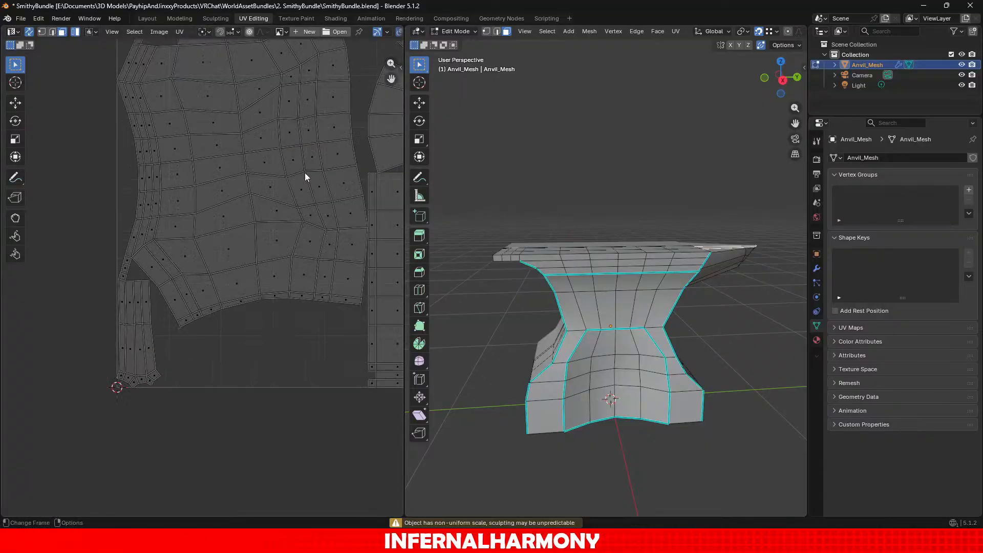
scroll(263, 164, "down", 4)
scroll(235, 176, "up", 2)
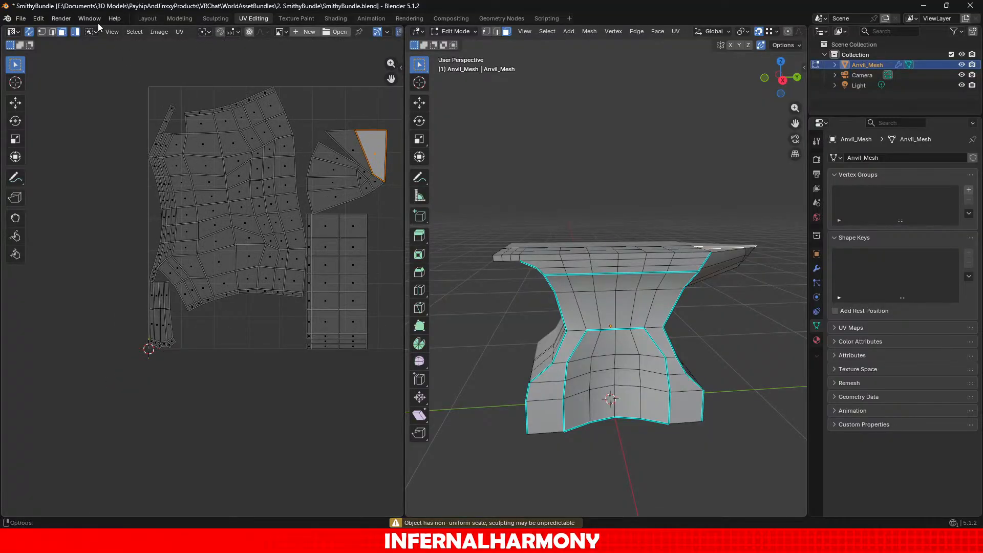
left_click(182, 19)
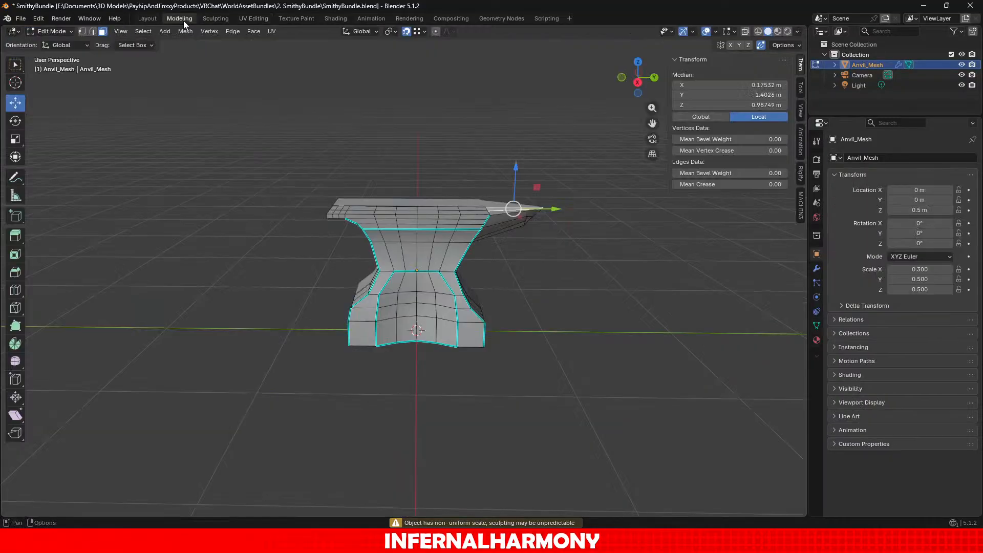
left_click(62, 32)
left_click(61, 43)
scroll(469, 218, "up", 1)
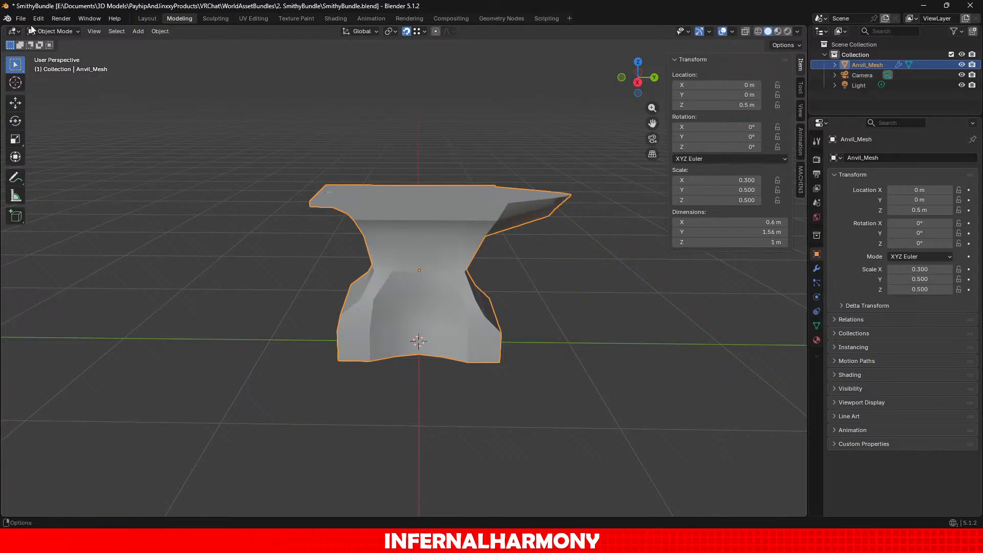
left_click(52, 32)
left_click(51, 54)
Step: In edge selection mode, select the edges bordering the anvil's top slab along its long side and blunt end, and mark them as a seam
mouse_move(317, 220)
middle_mouse_down()
mouse_move(527, 209)
mouse_move(404, 245)
mouse_move(375, 264)
mouse_move(322, 238)
middle_mouse_up()
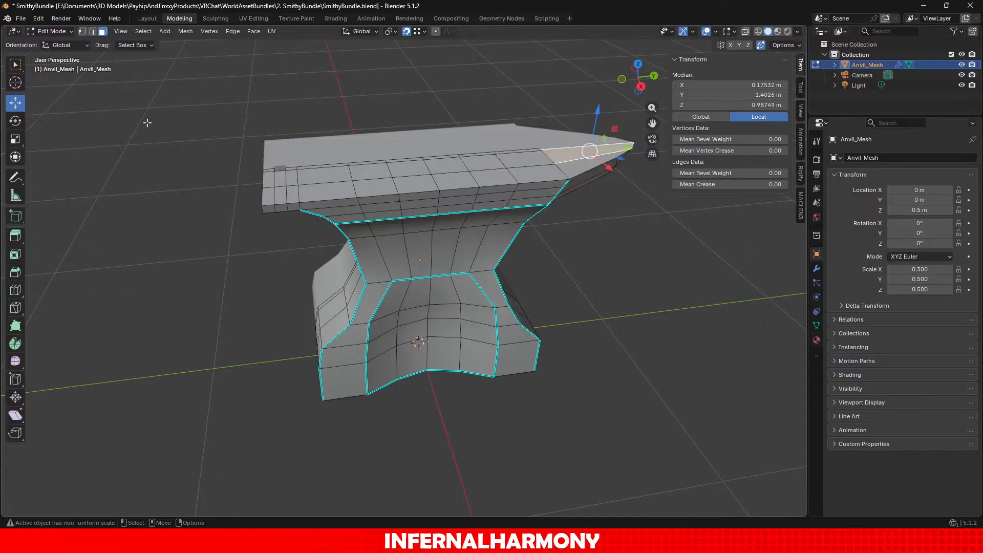
left_click(92, 31)
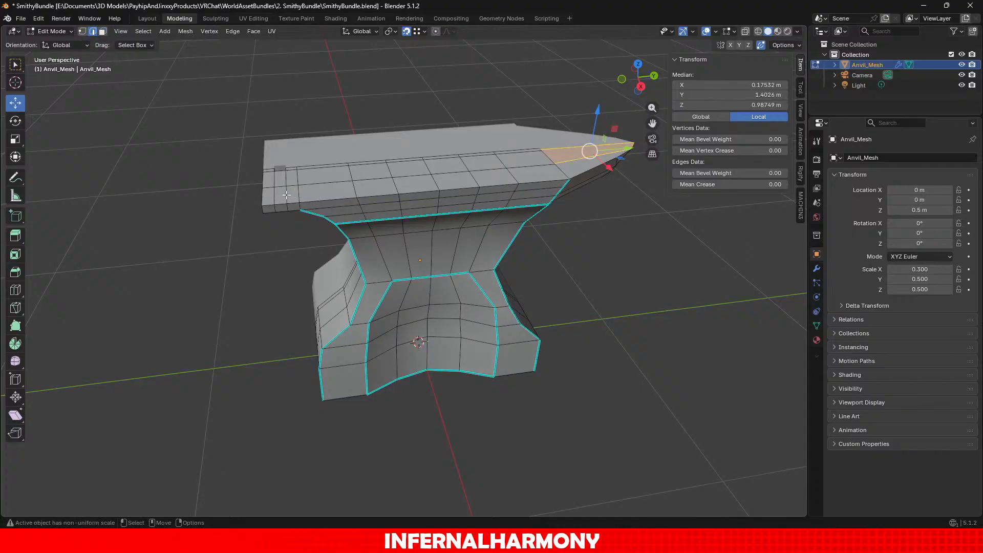
scroll(287, 195, "up", 3)
left_click(194, 190)
middle_click_drag(195, 189, 242, 103)
left_click(244, 78, "alt+shift")
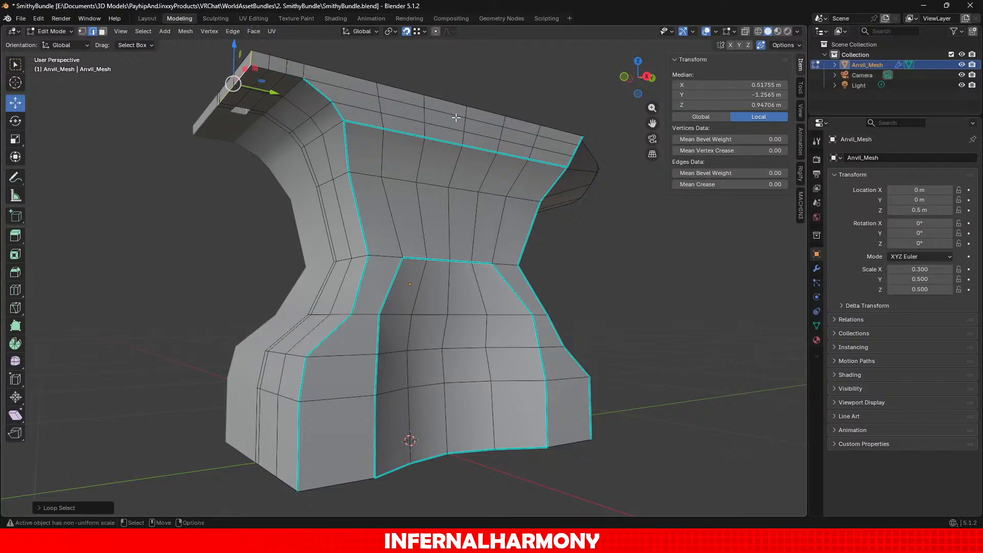
middle_click_drag(454, 117, 408, 182)
left_click(411, 145, "alt+shift")
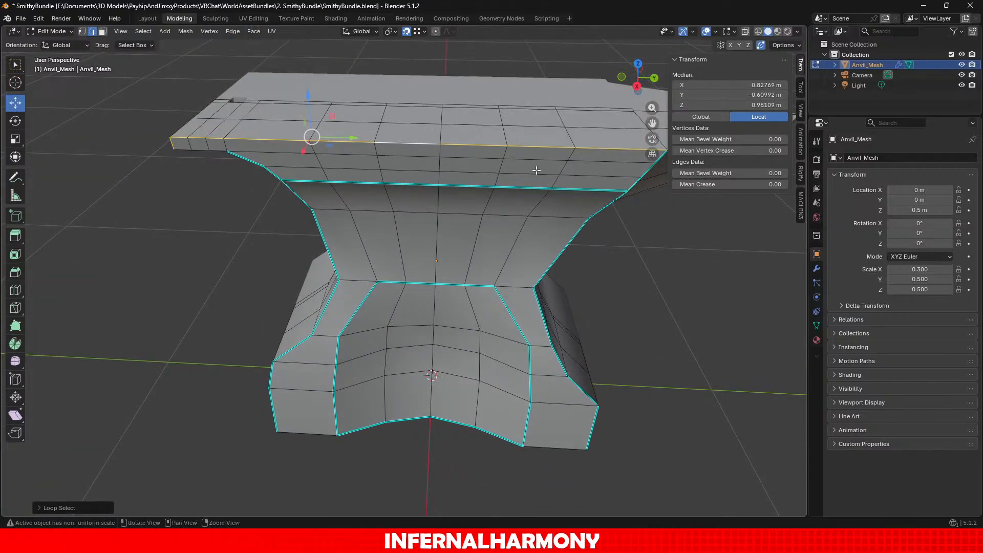
middle_click_drag(410, 145, 414, 99)
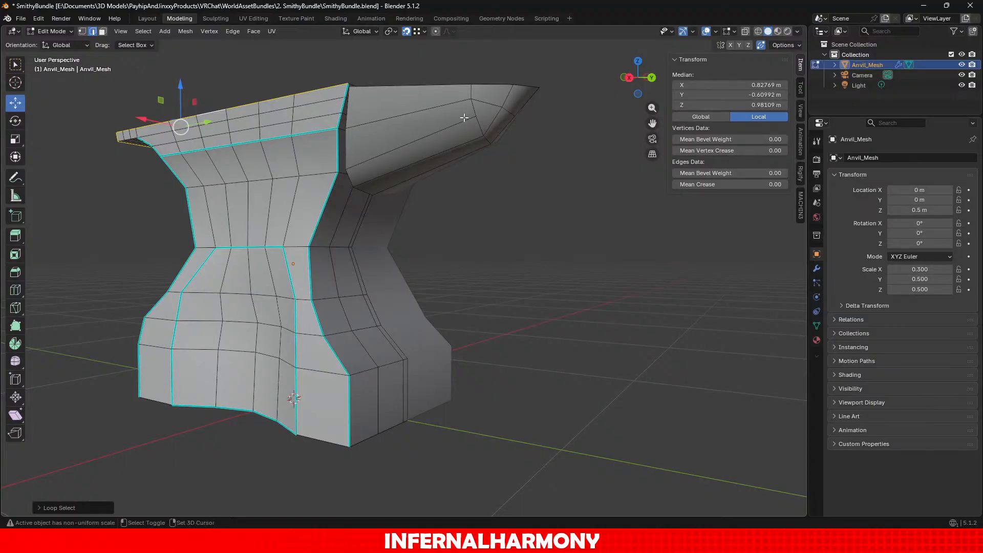
middle_click_drag(367, 107, 417, 136)
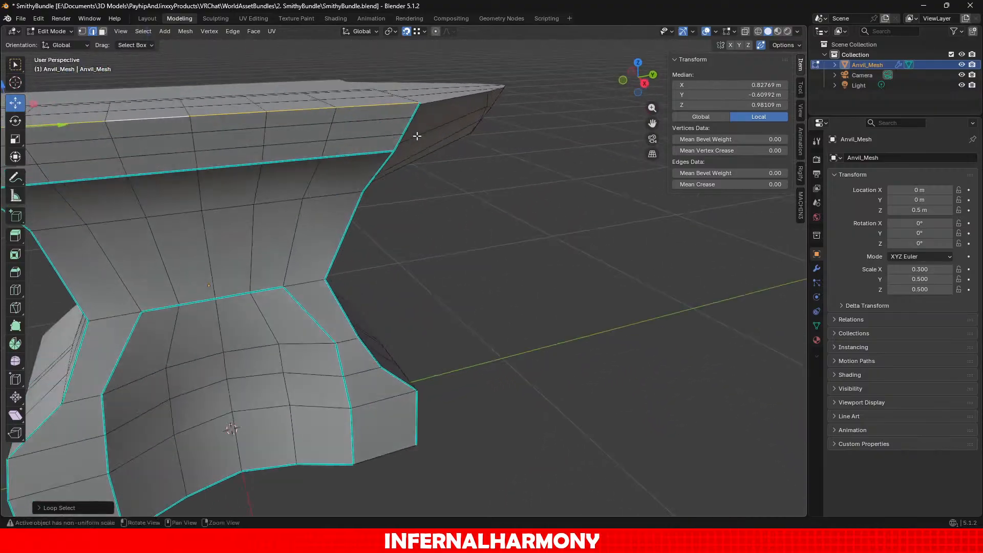
middle_click_drag(412, 176, 248, 205)
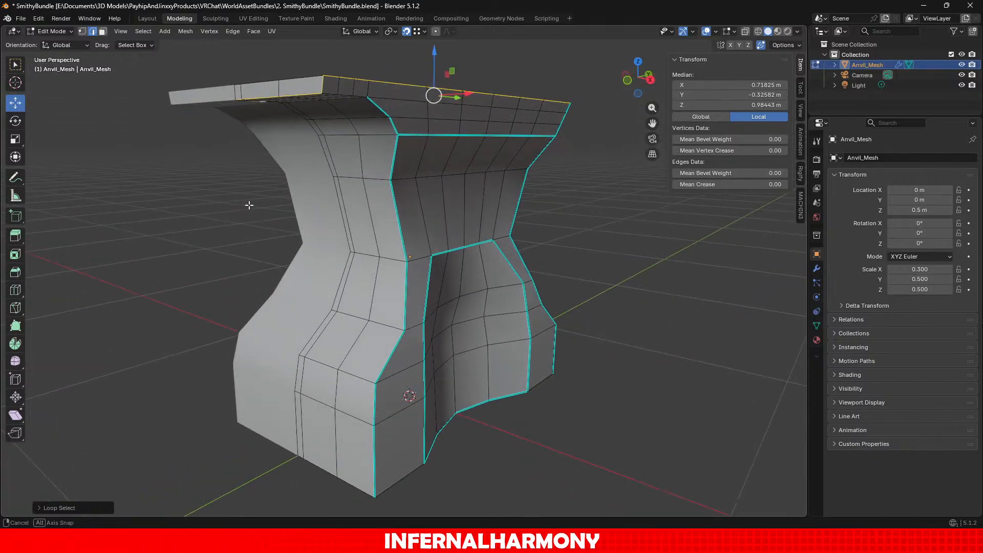
left_click(231, 32)
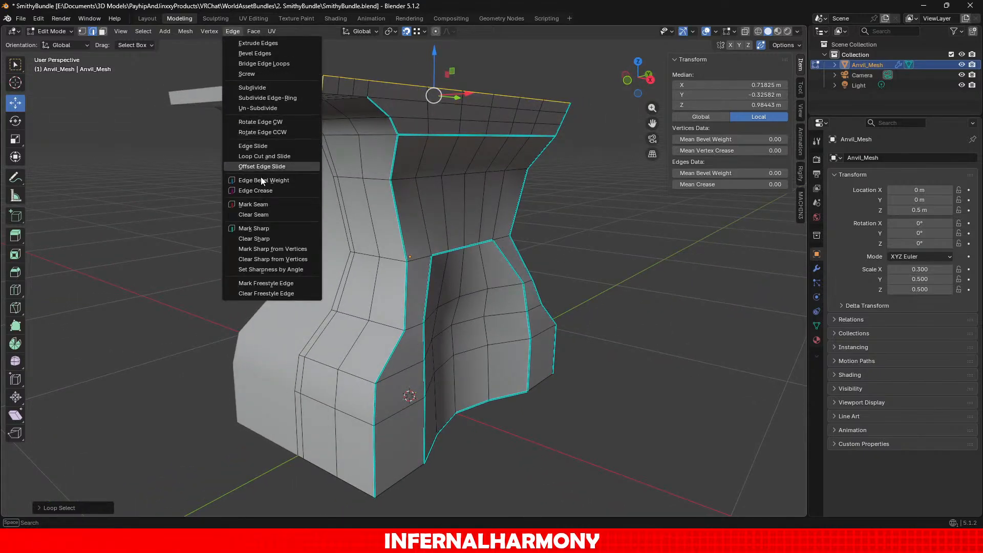
left_click(255, 204)
left_click(188, 204)
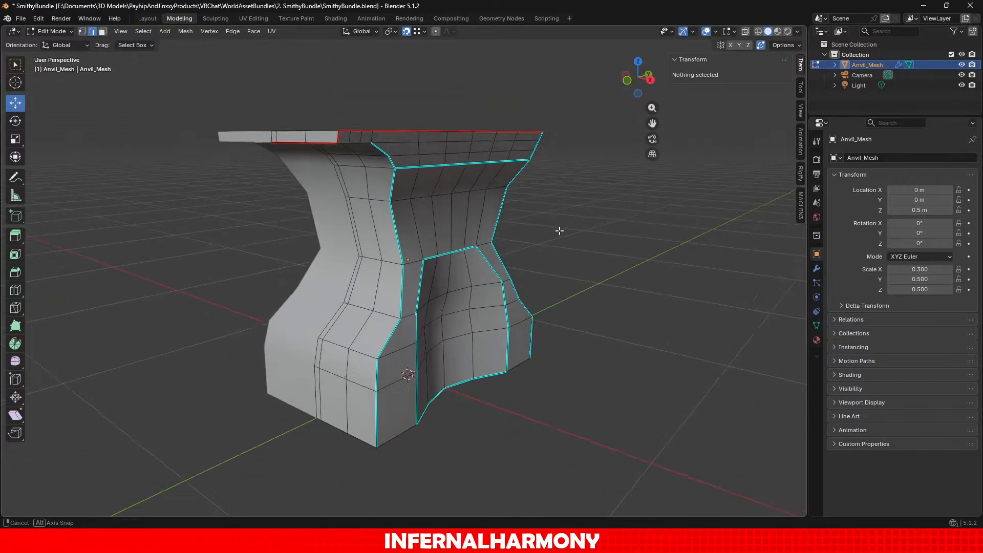
Step: Select the corner edges on the anvil's blunt-end side, from the top slab down to the foot, and mark them as a seam
middle_click_drag(560, 232, 514, 223)
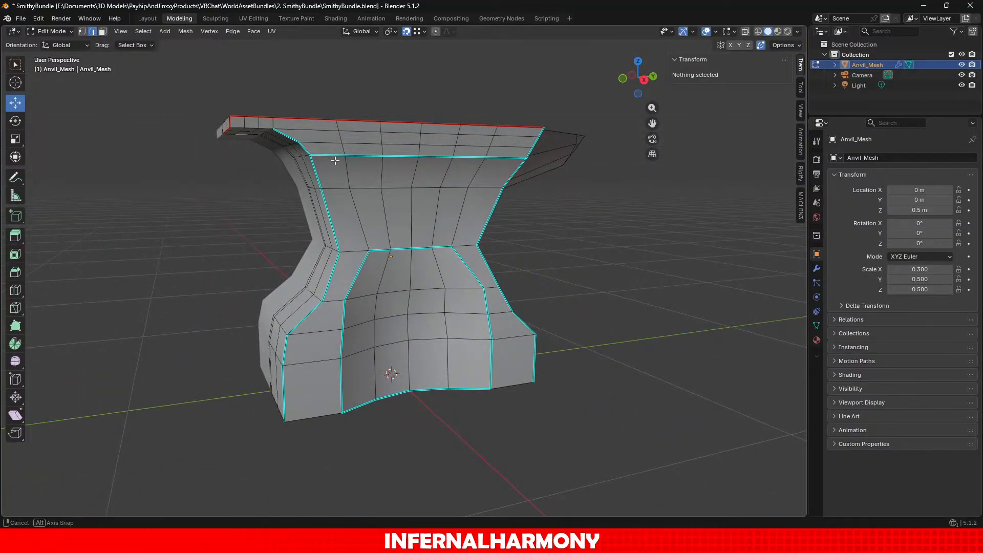
middle_click_drag(334, 160, 361, 157)
scroll(304, 123, "up", 1)
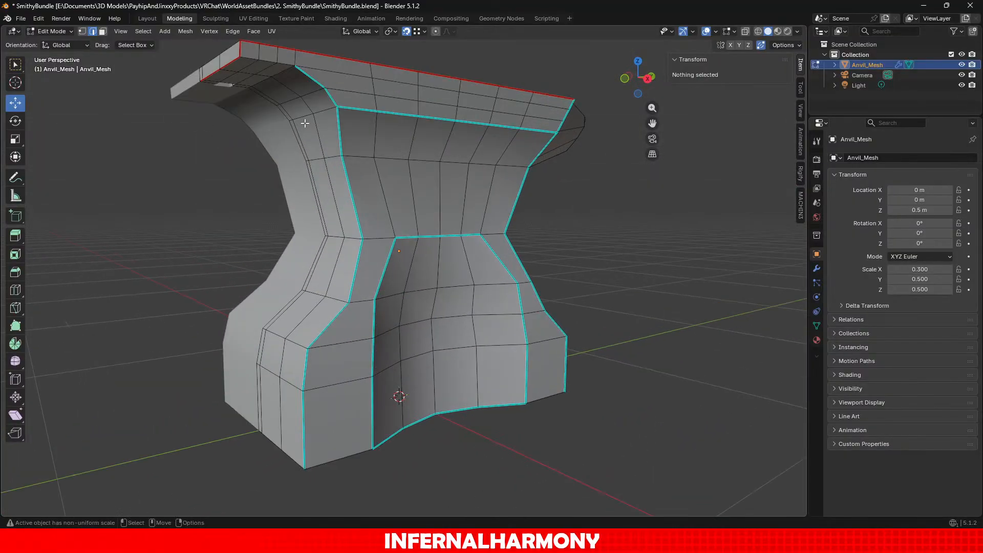
left_click(257, 60, "alt")
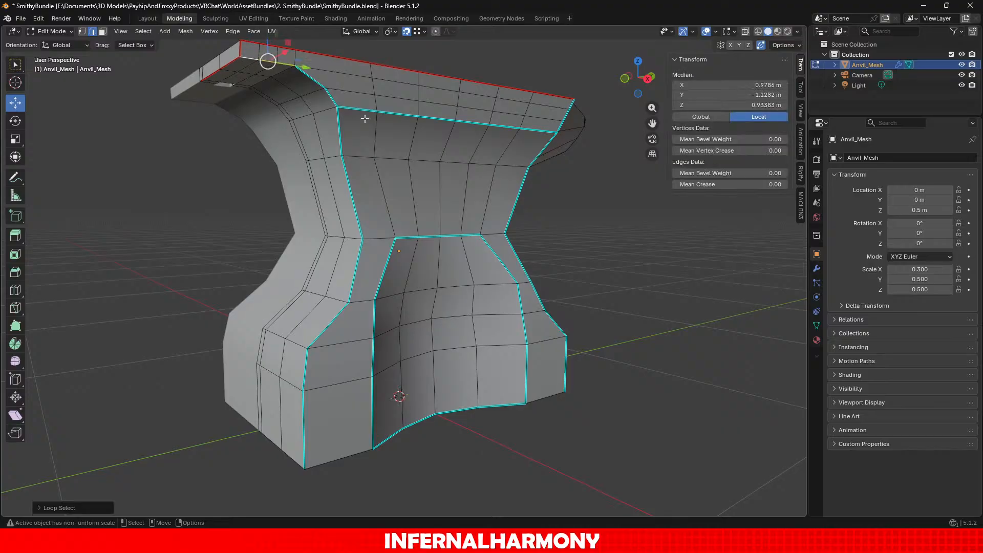
left_click(329, 97, "alt")
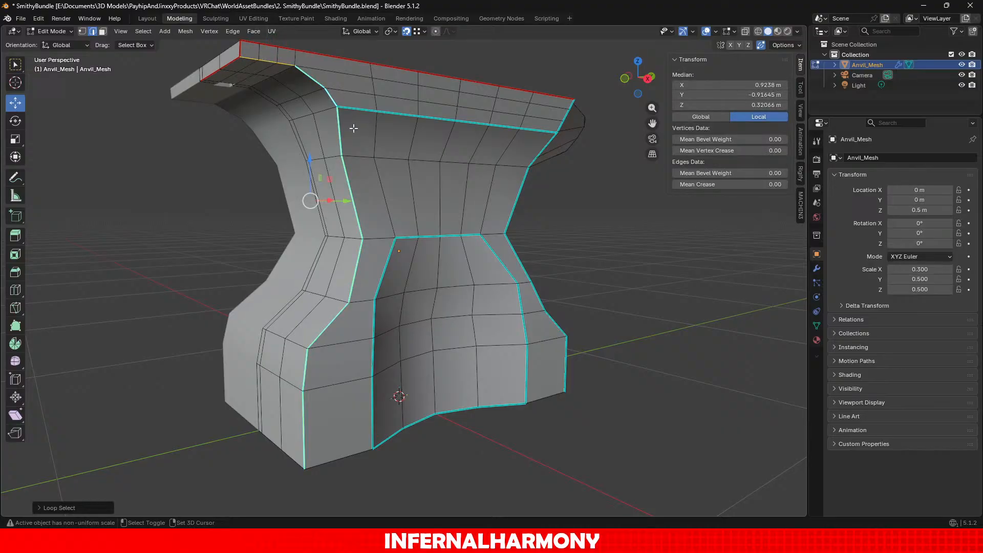
left_click(356, 206, "shift")
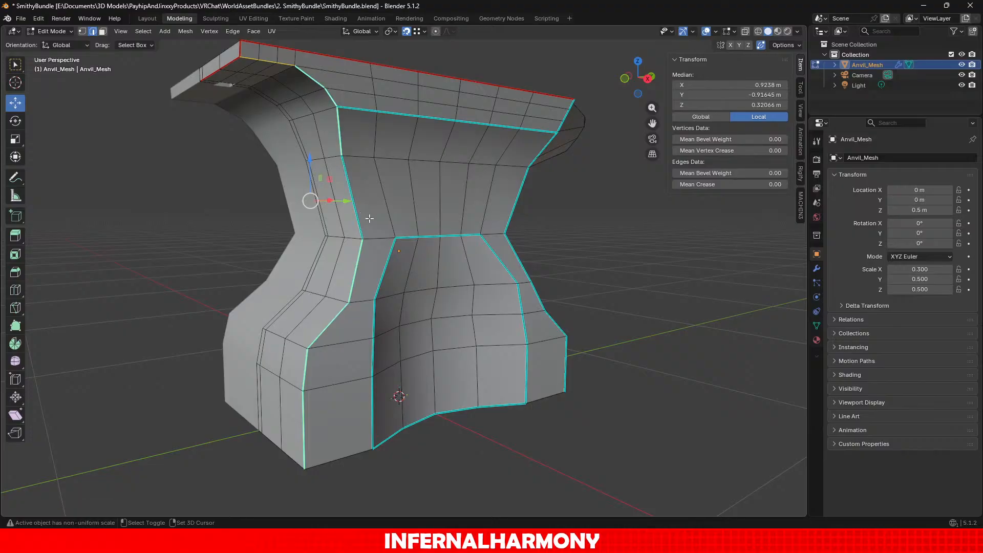
left_click(232, 31)
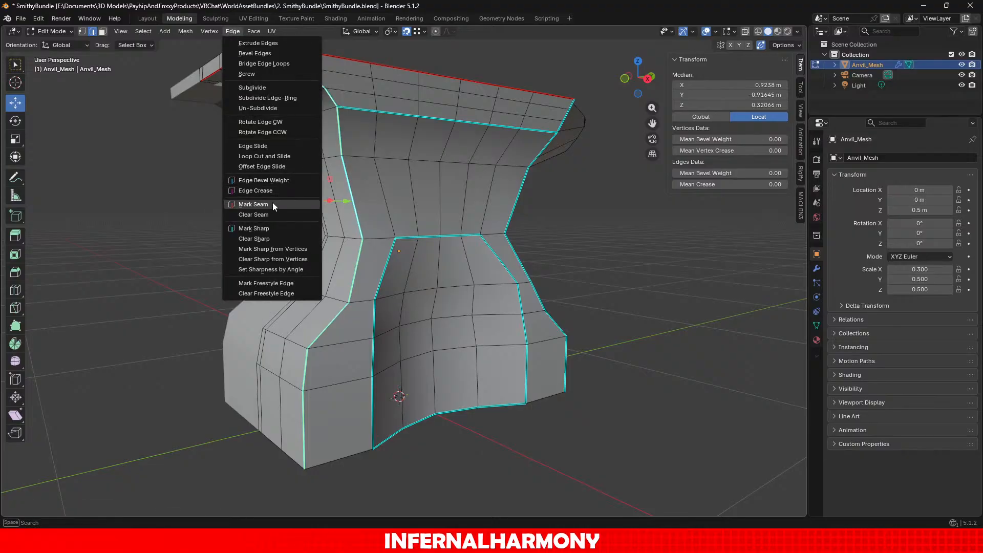
left_click(253, 204)
Step: Mark the corner edge loop on the anvil's horn side, from the top down to the foot, as a seam
middle_click_drag(273, 204, 423, 206)
left_click(422, 206, "alt+shift")
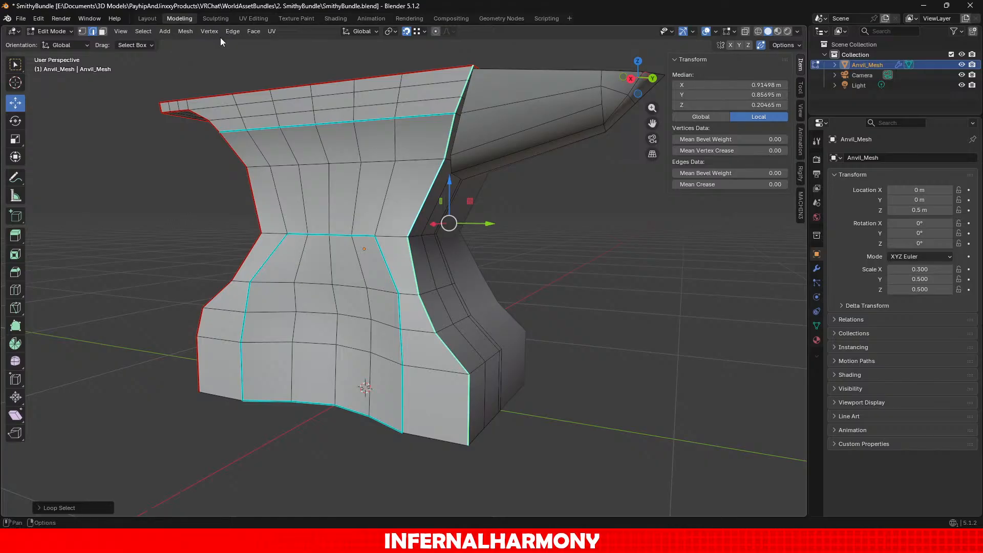
left_click(233, 31)
left_click(269, 204)
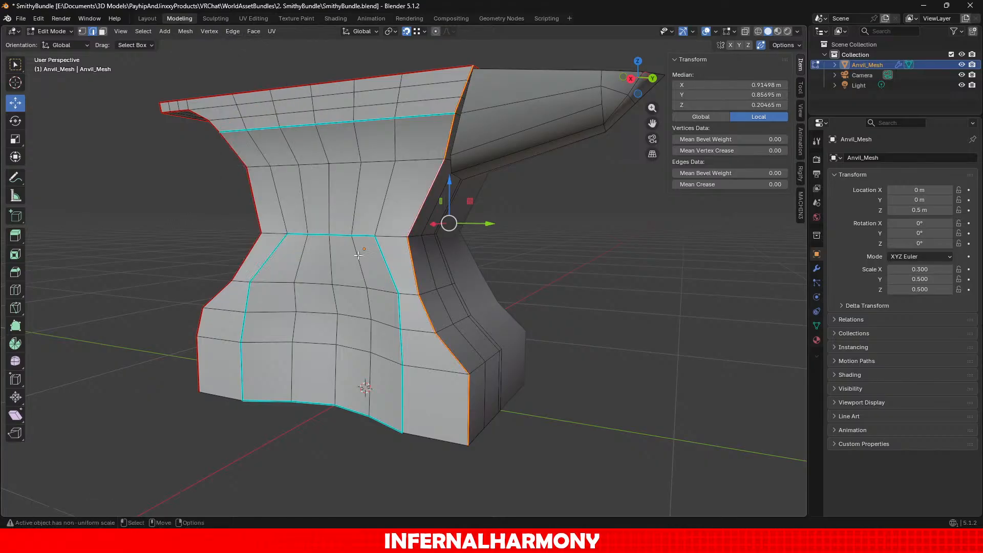
middle_click_drag(517, 307, 553, 266)
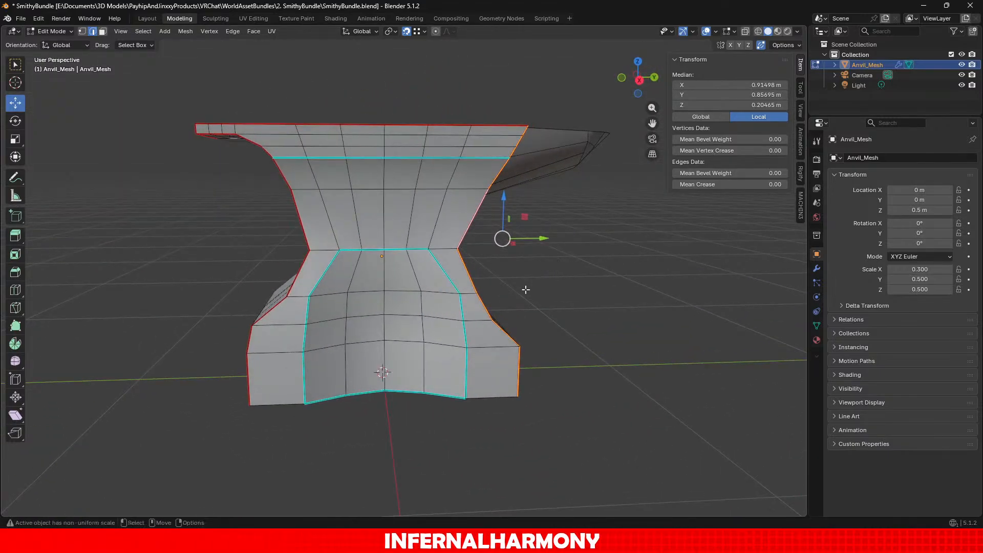
scroll(489, 288, "up", 1)
left_click(463, 277, "alt")
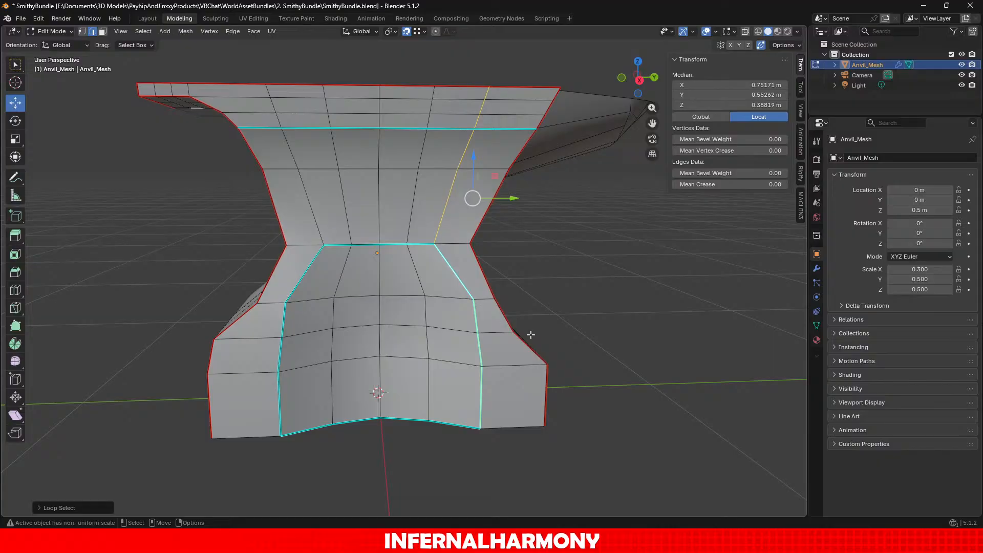
left_click(625, 360)
middle_click_drag(512, 361, 379, 288)
left_click(390, 219, "alt")
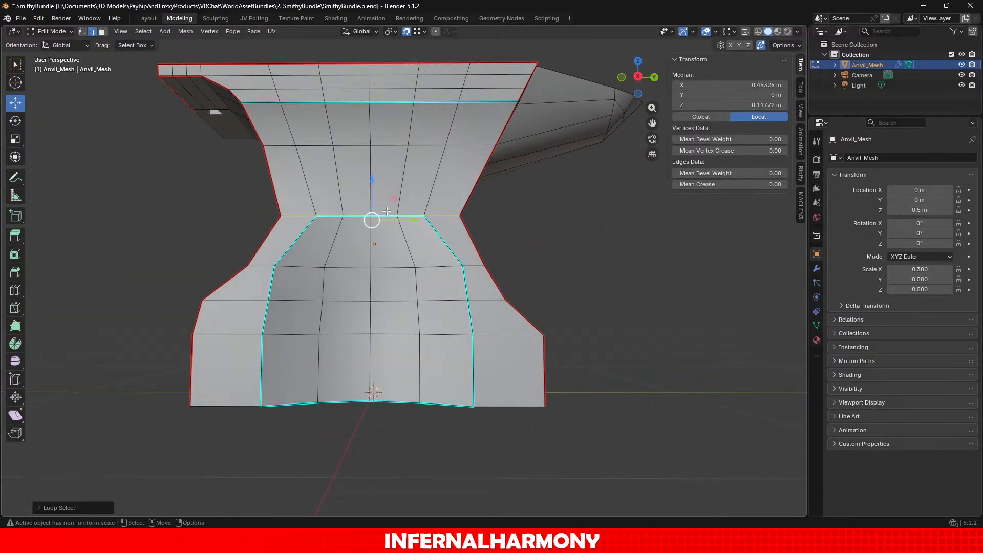
Step: Select the outline of the curved recess in the anvil's side, including its bottom edges, and mark it as a seam
left_click(414, 207)
left_click(373, 210, "shift")
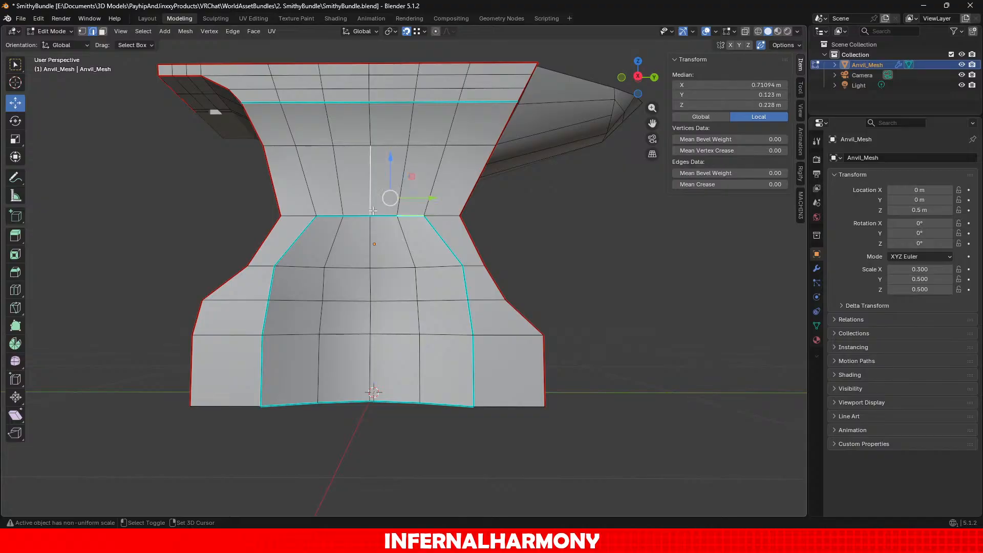
left_click(377, 218, "shift")
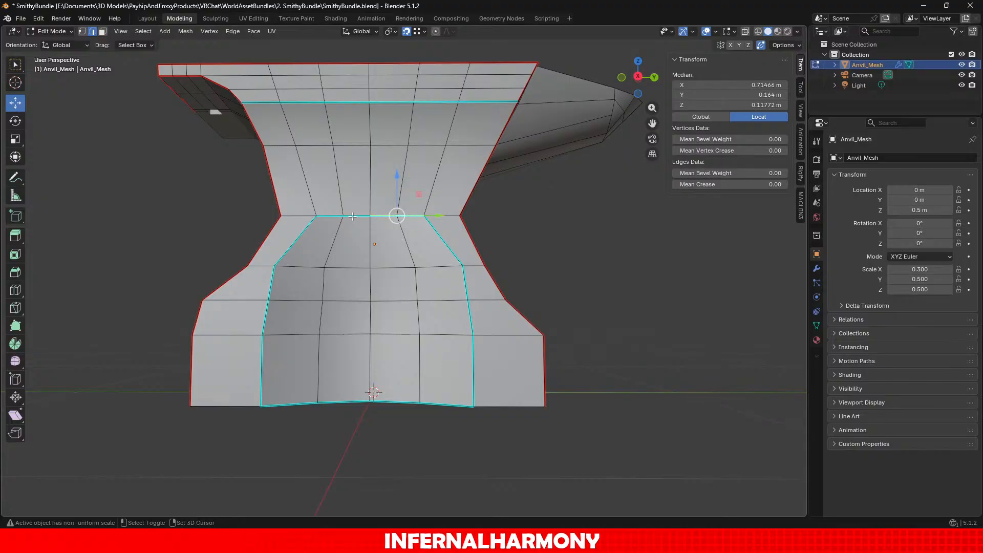
left_click(297, 246, "shift")
left_click(268, 280, "shift")
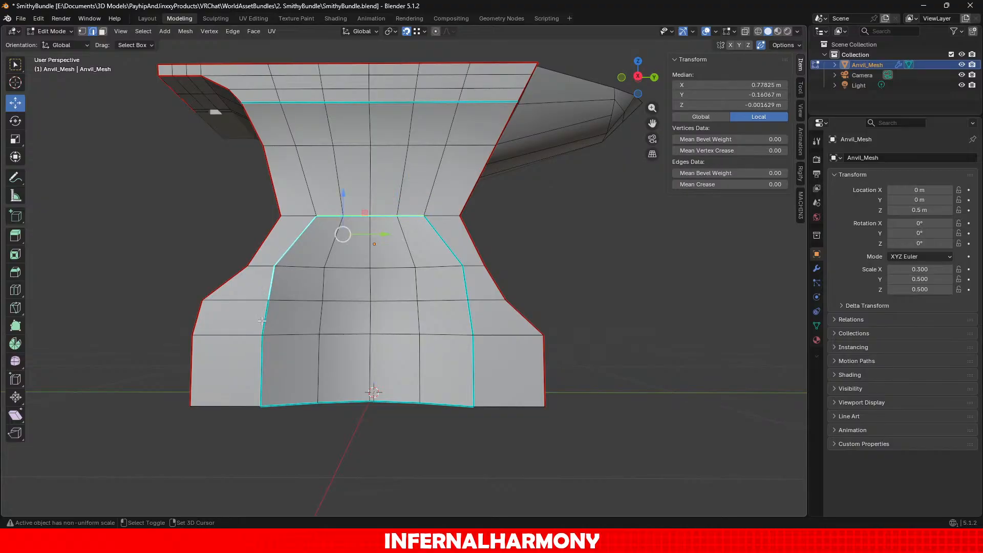
left_click(264, 317, "shift")
left_click(263, 368, "shift")
left_click(296, 404, "alt+shift")
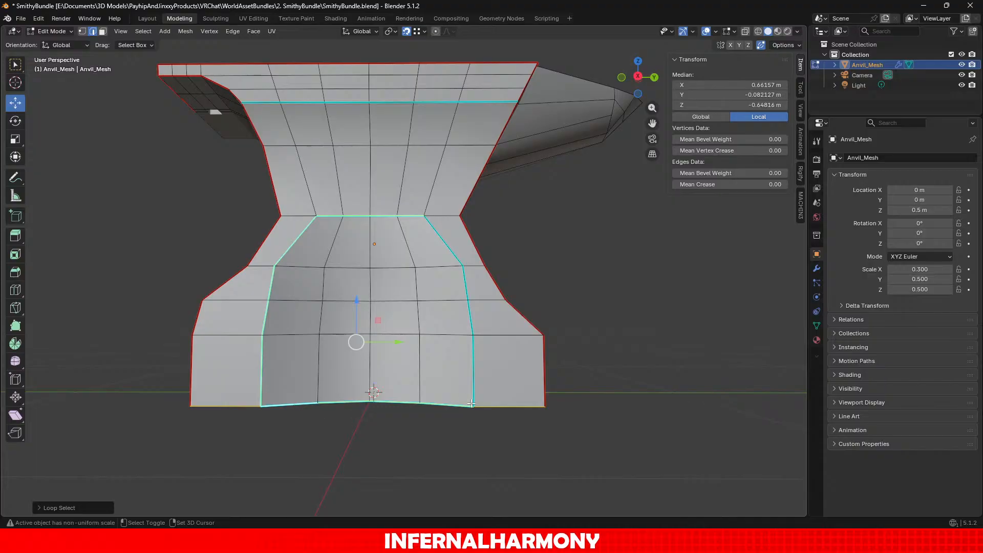
left_click(516, 407, "shift")
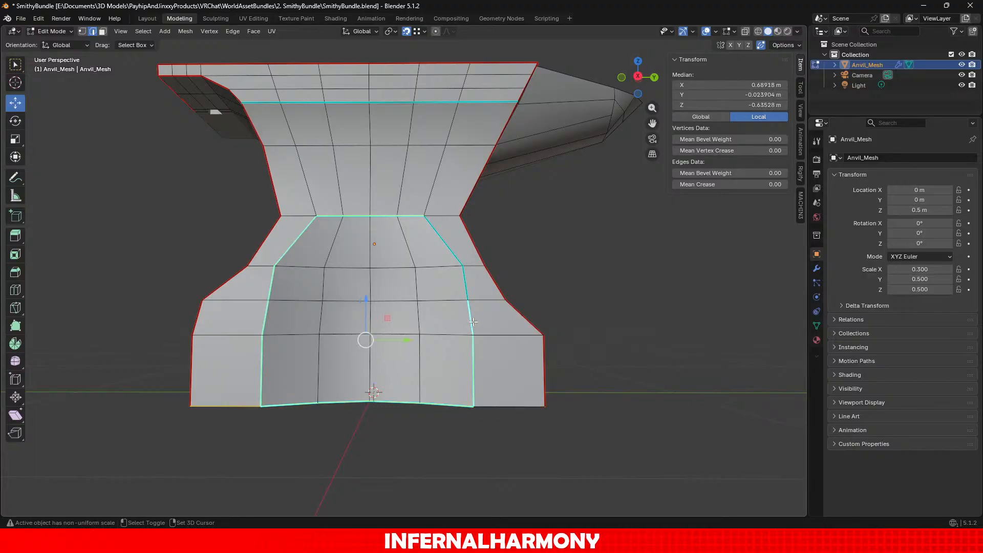
left_click(463, 281, "shift")
left_click(232, 32)
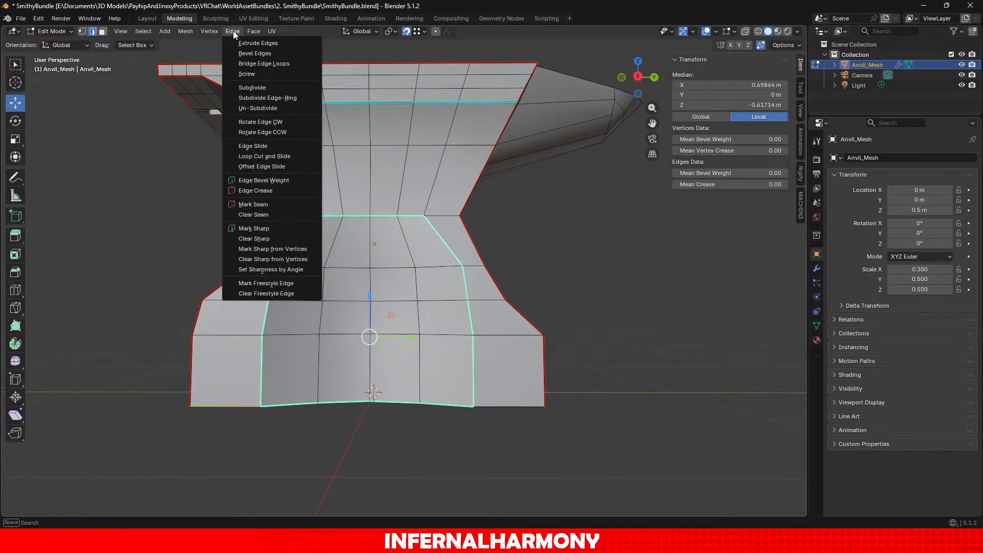
left_click(265, 205)
Step: Select the entire anvil mesh, switch to the UV Editing workspace, and unwrap all faces with the Angle Based method
scroll(524, 271, "down", 2)
middle_click_drag(524, 271, 548, 283)
scroll(570, 284, "down", 2)
key("a")
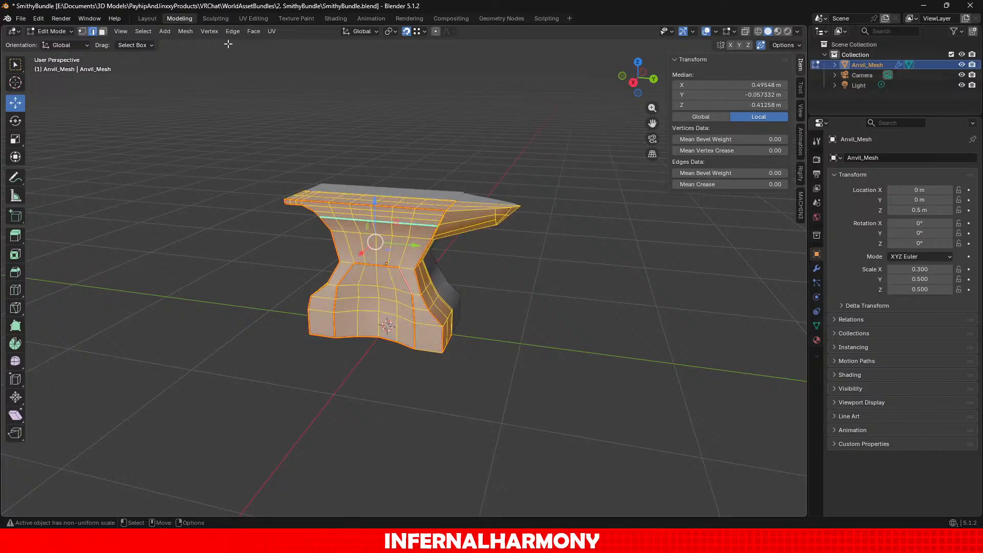
left_click(263, 19)
left_click(324, 273)
key("a")
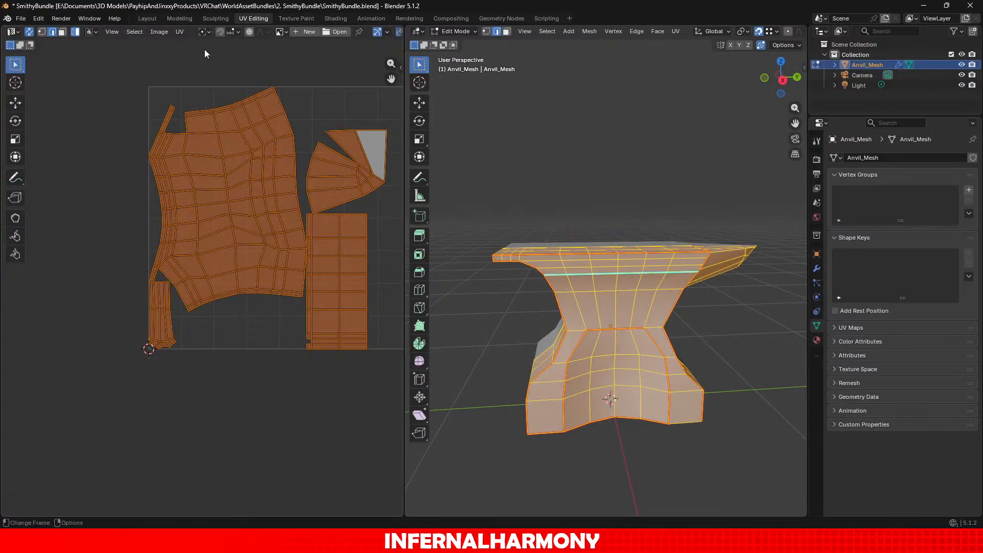
left_click(179, 32)
mouse_move(215, 149)
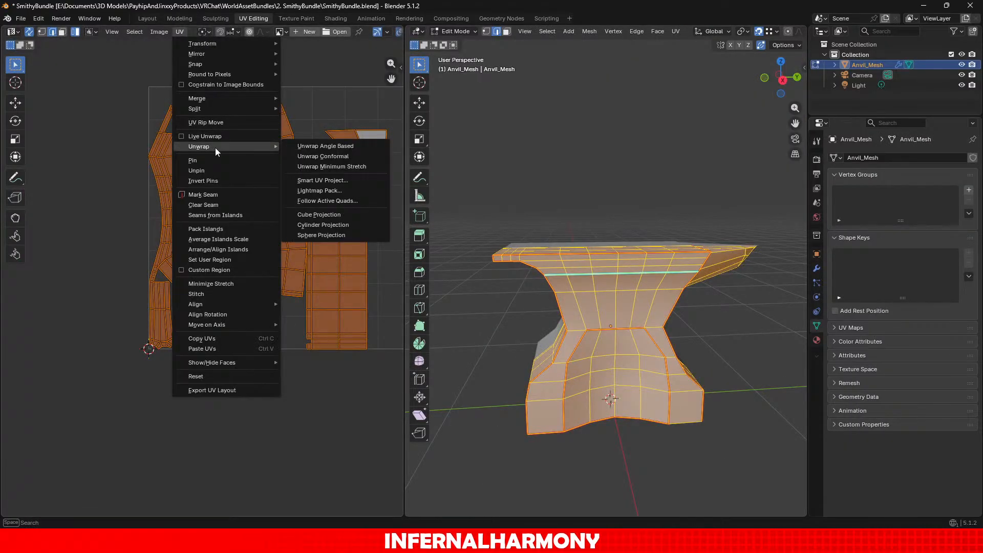
left_click(303, 146)
Step: Select the large forked UV island and examine which faces it covers on the anvil's blunt end and underside
middle_click_drag(235, 272, 173, 254)
left_click(121, 231)
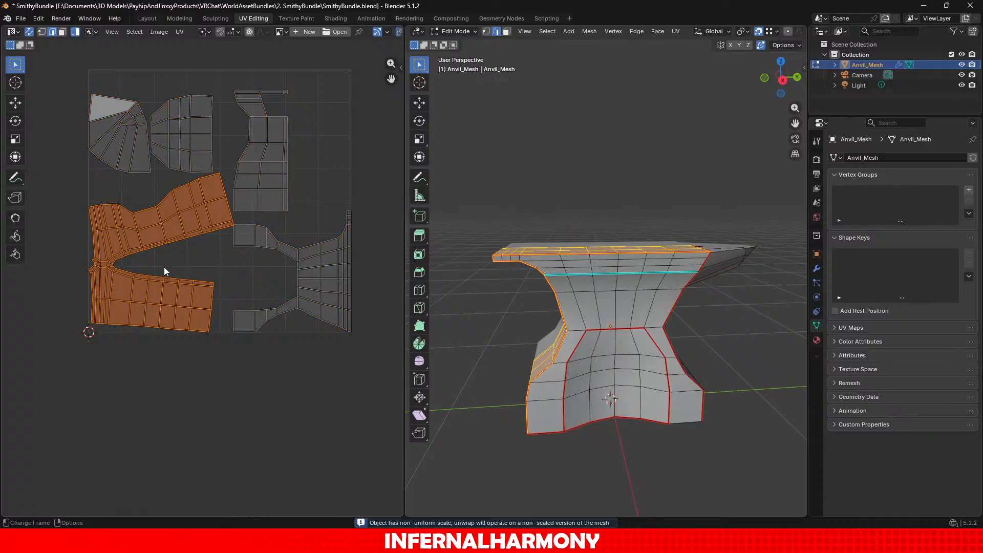
left_click(219, 322)
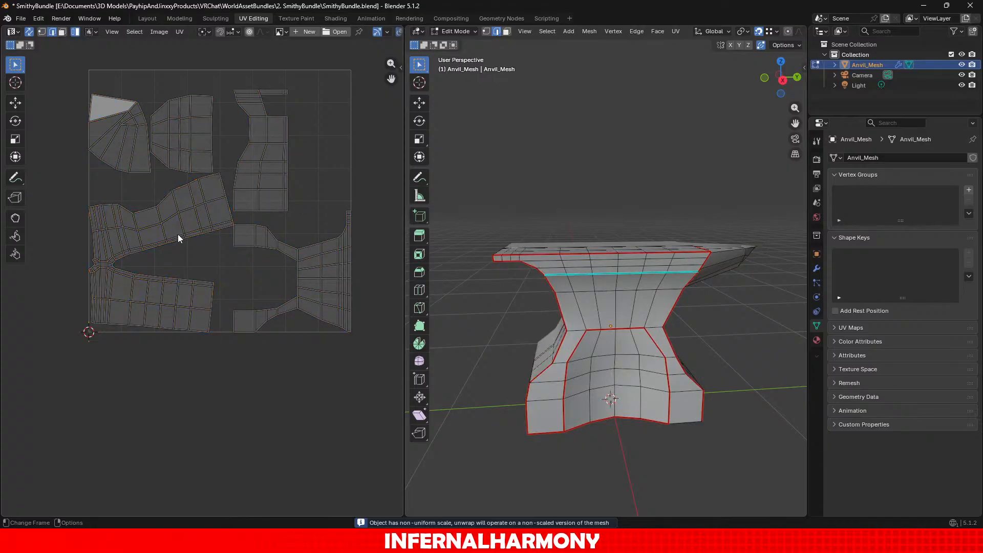
left_click(173, 222)
scroll(562, 325, "up", 1)
middle_click_drag(533, 304, 496, 241)
scroll(593, 179, "up", 3)
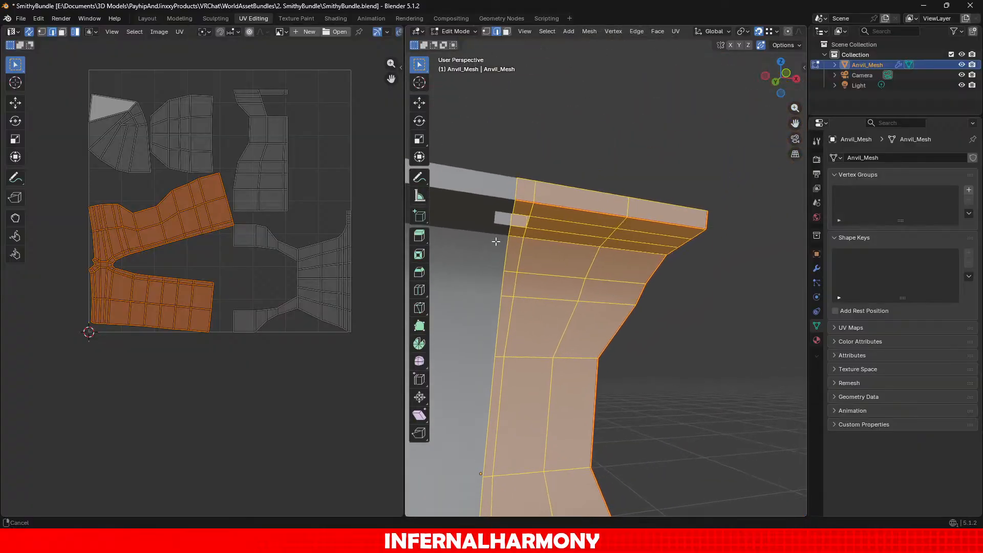
scroll(558, 236, "up", 2)
mouse_move(566, 235)
middle_mouse_down()
mouse_move(512, 241)
mouse_move(591, 198)
mouse_move(609, 217)
mouse_move(583, 227)
middle_mouse_up()
Step: Select the slab's lower edge loop at the blunt end, and the notch edges in the UV island, to compare their locations
key("alt+a")
left_click(564, 209, "alt")
scroll(564, 209, "up", 1)
scroll(580, 235, "up", 1)
scroll(579, 233, "down", 1)
scroll(172, 318, "up", 4)
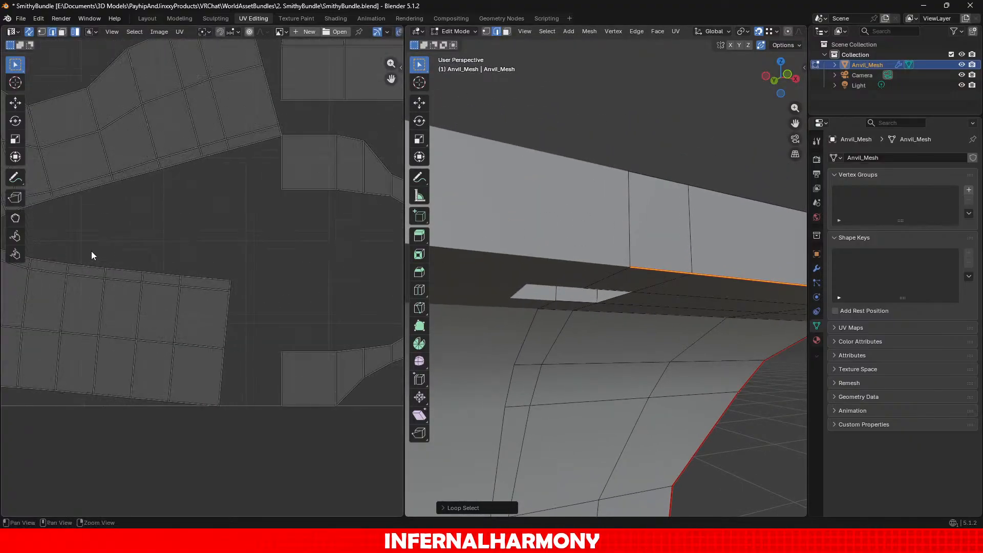
middle_click_drag(92, 252, 367, 239)
scroll(209, 225, "up", 2)
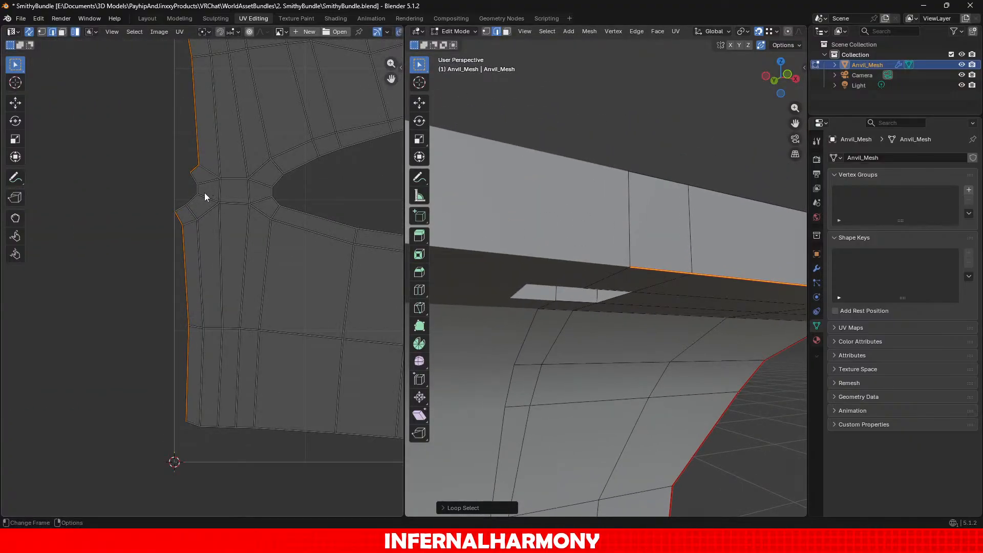
left_click(190, 201)
scroll(573, 279, "down", 2)
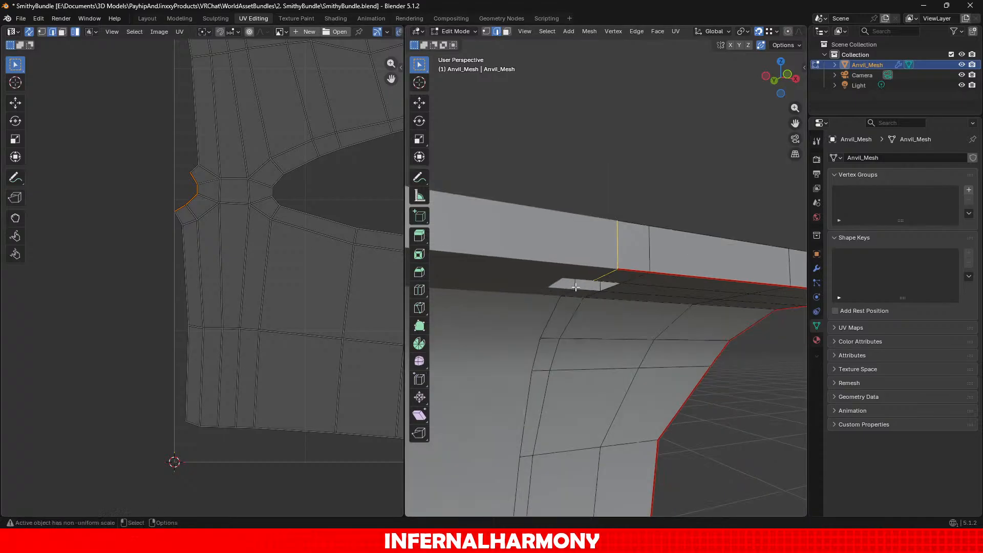
Step: Select the rim edges of the square hole in the anvil's top face and mark them as a seam
middle_click_drag(574, 279, 556, 235)
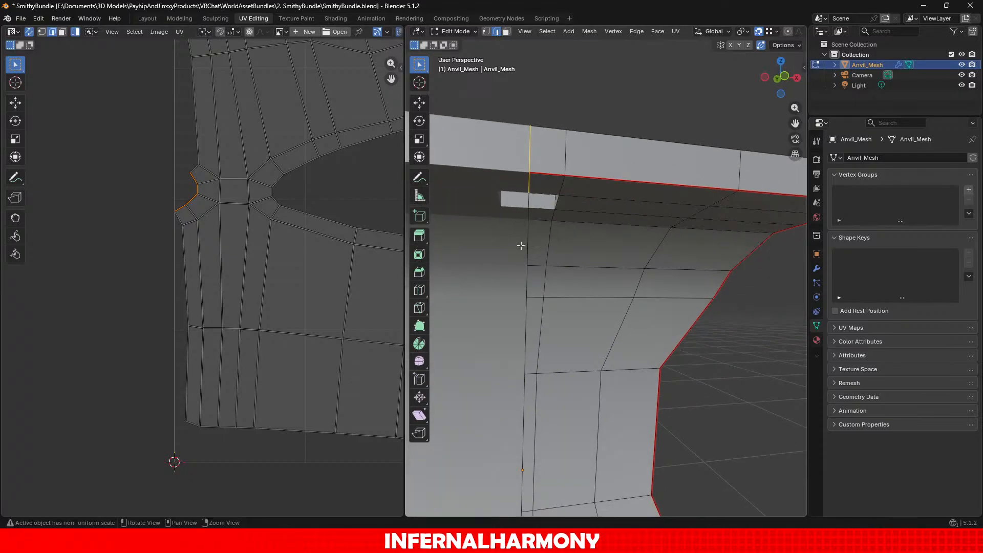
scroll(322, 249, "down", 2)
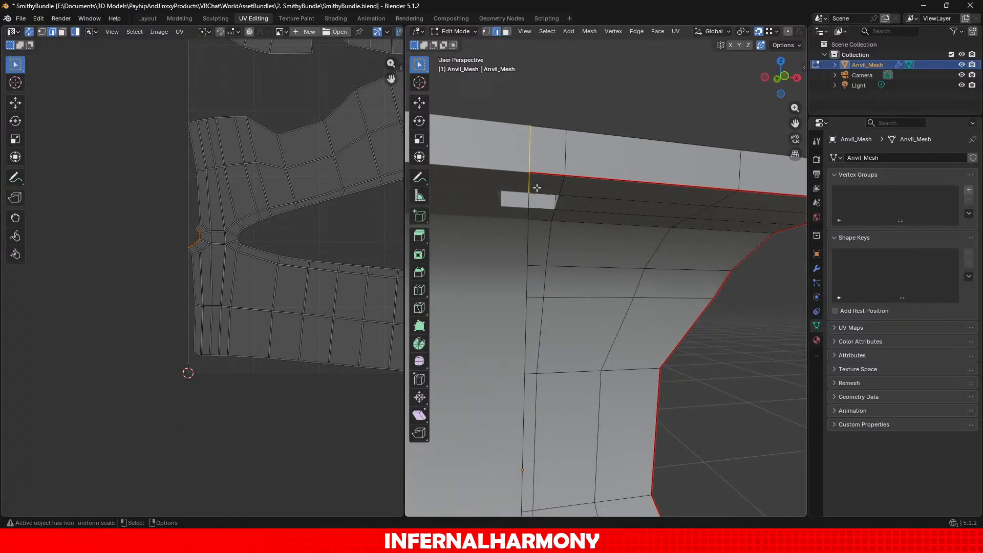
middle_click_drag(536, 188, 576, 256)
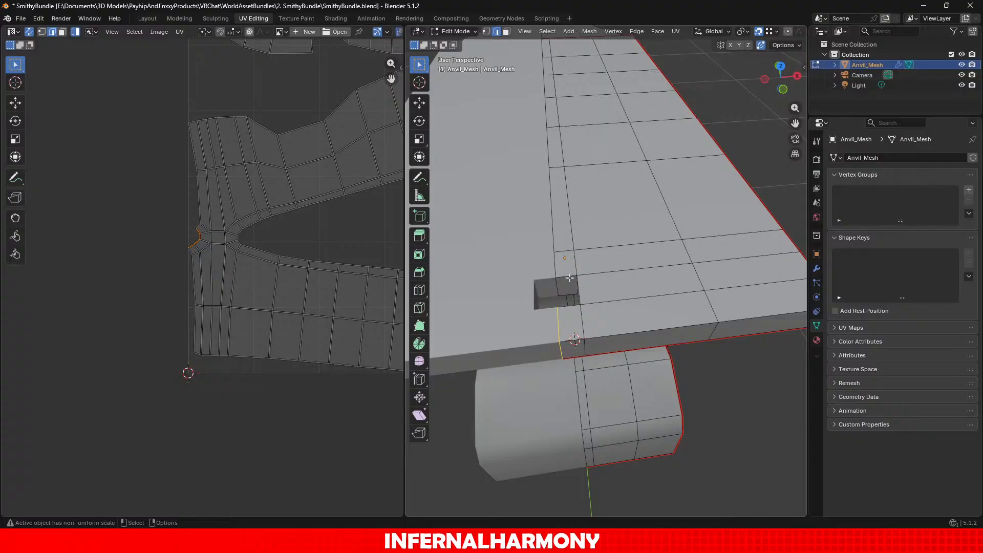
left_click(570, 278, "alt")
left_click(577, 300, "shift")
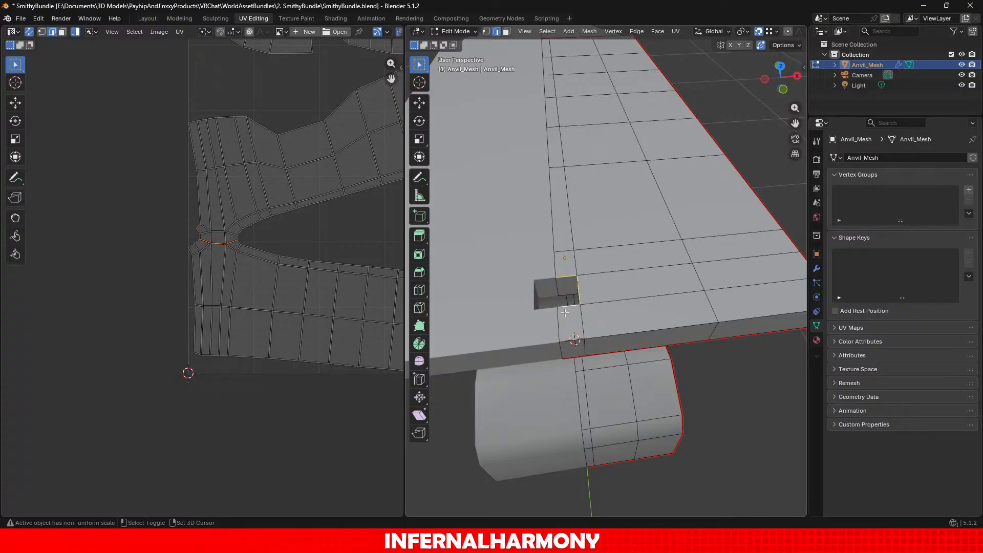
middle_click_drag(565, 313, 623, 286)
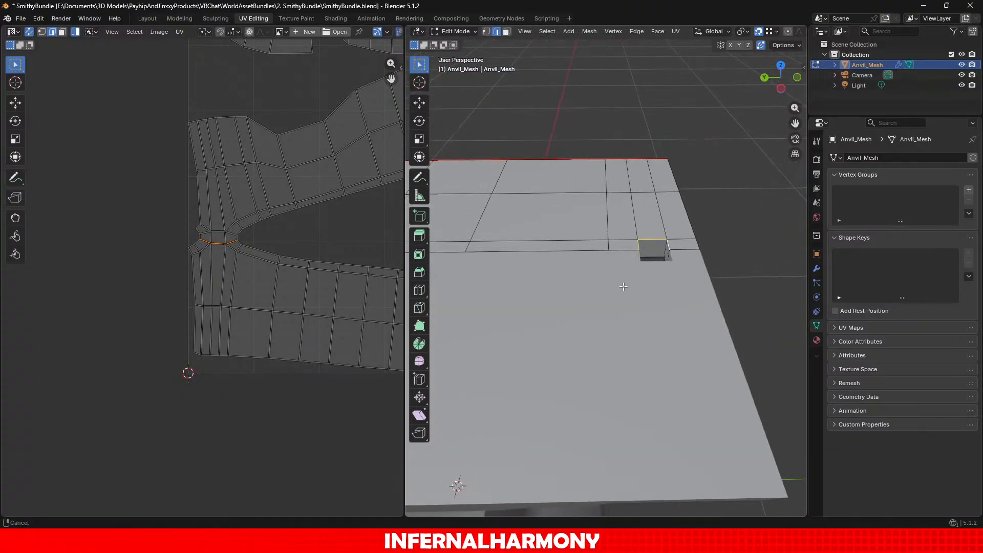
scroll(623, 286, "up", 2)
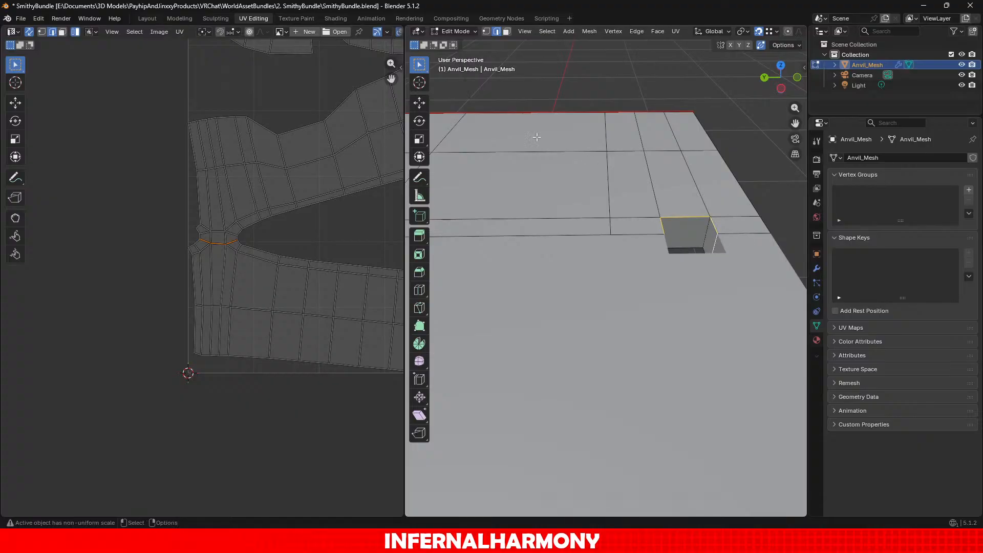
left_click(637, 31)
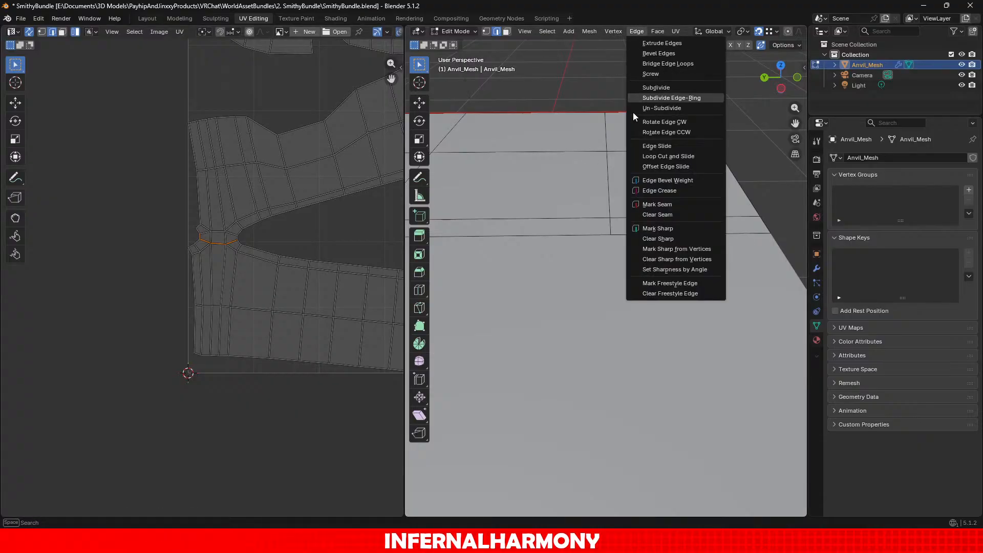
left_click(665, 206)
Step: Select all UVs and unwrap the anvil again with the Angle Based method using the added hole seam
scroll(257, 236, "down", 4)
key("Home")
key("a")
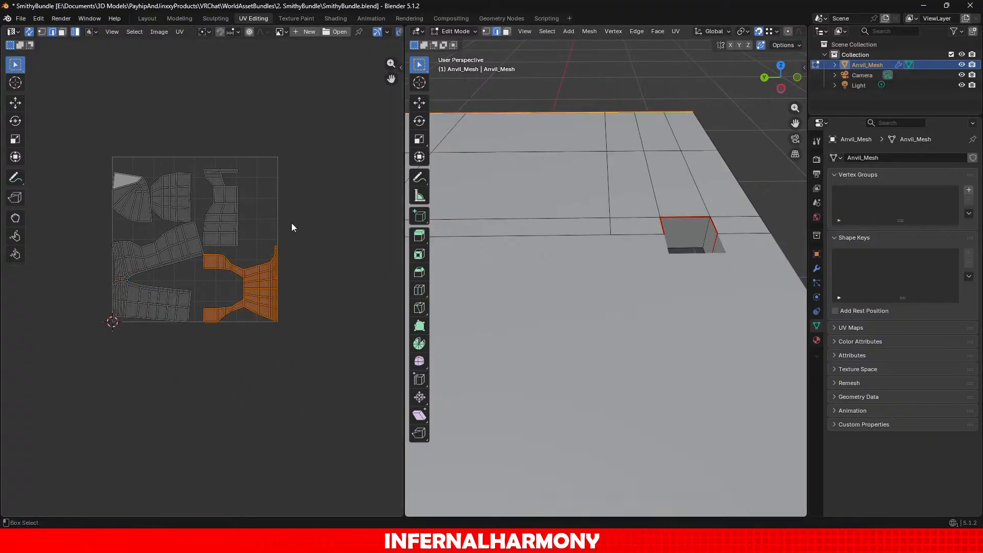
left_click(180, 31)
mouse_move(262, 145)
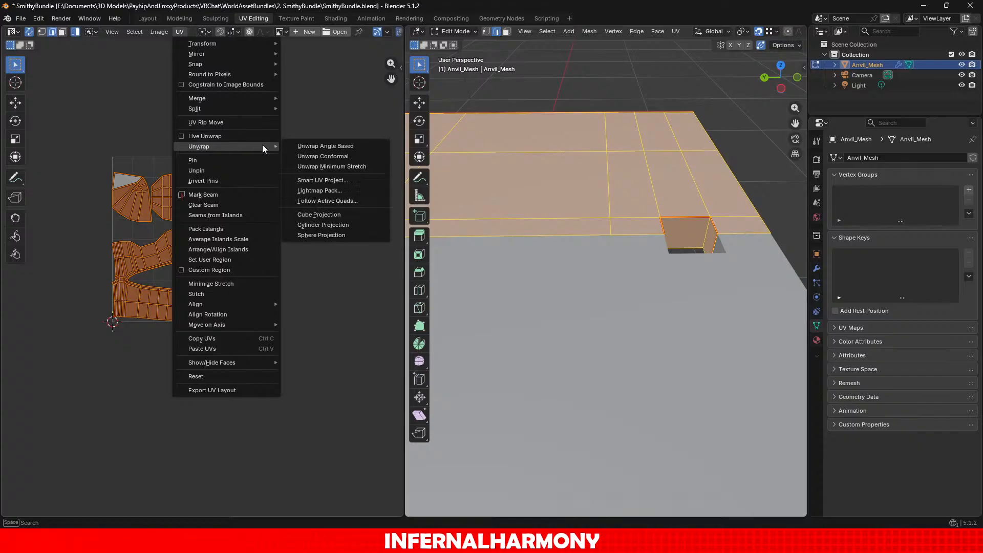
left_click(293, 145)
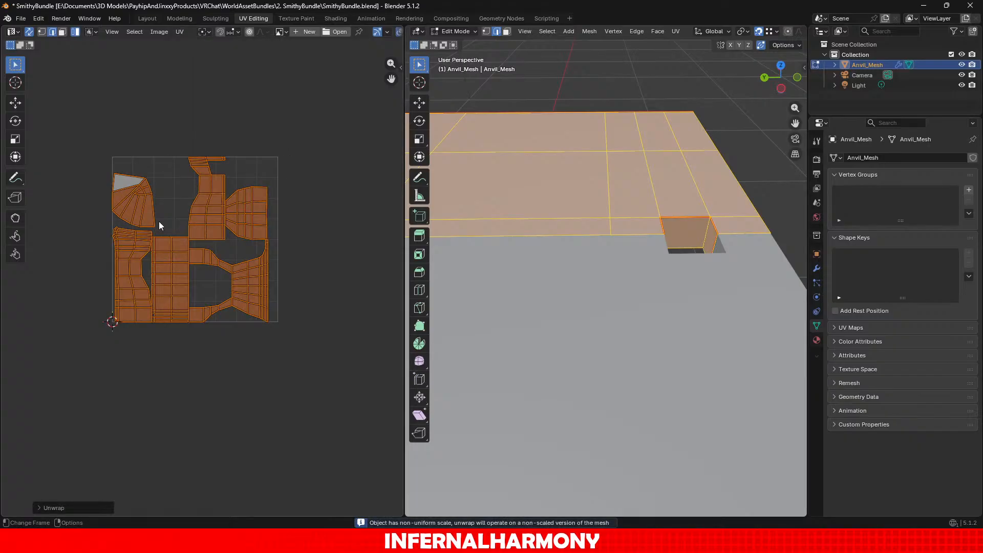
Step: Select the new UV islands one by one to check which anvil parts the side, recess and horn islands cover
scroll(169, 228, "up", 2)
left_click(252, 272)
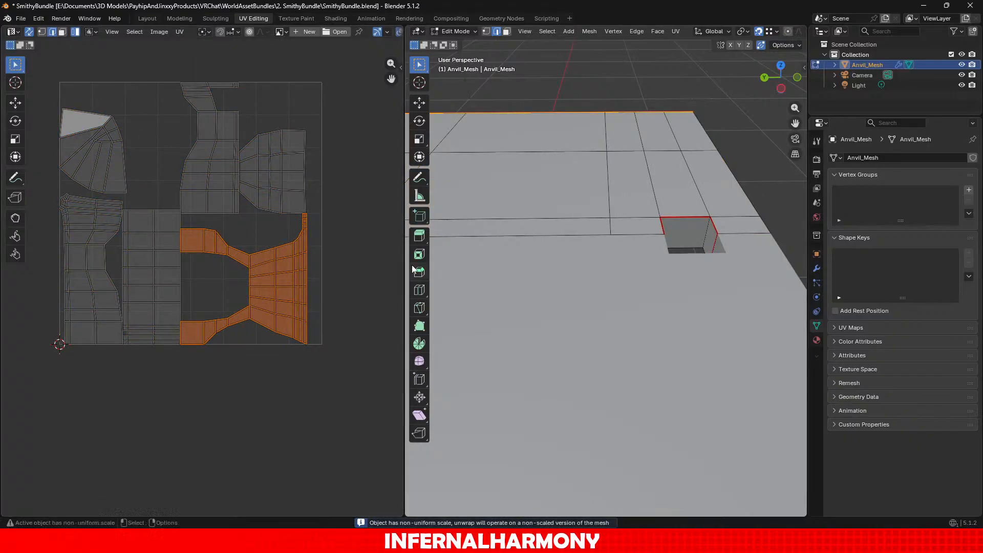
scroll(307, 266, "down", 5)
middle_click_drag(508, 268, 596, 197, "shift")
scroll(597, 197, "down", 6)
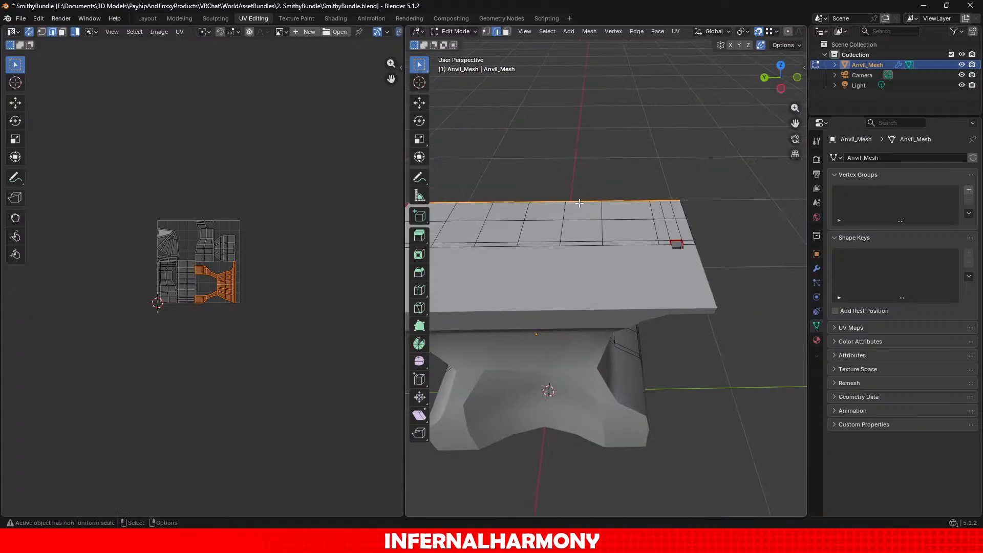
middle_click_drag(478, 233, 681, 169)
scroll(271, 272, "up", 3)
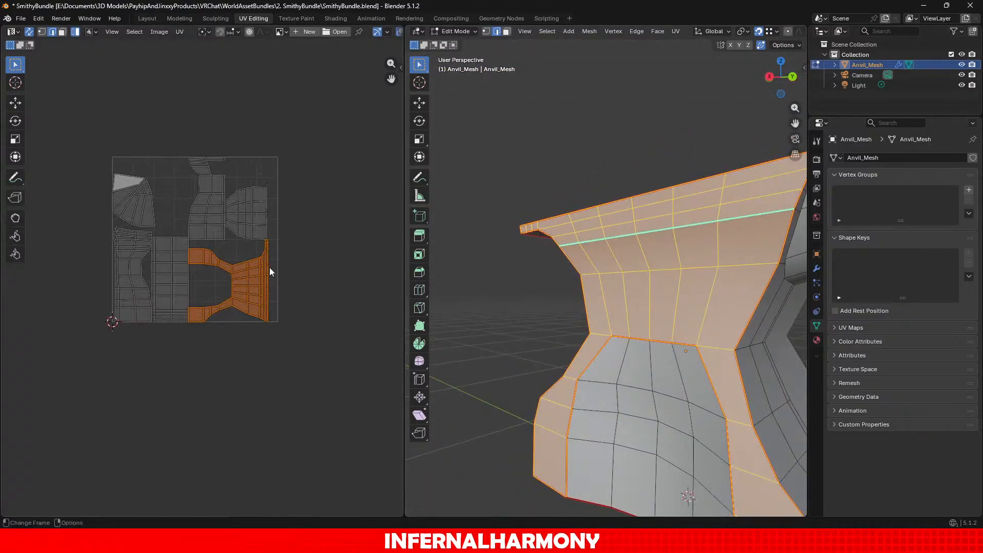
scroll(320, 221, "up", 1)
left_click(255, 207)
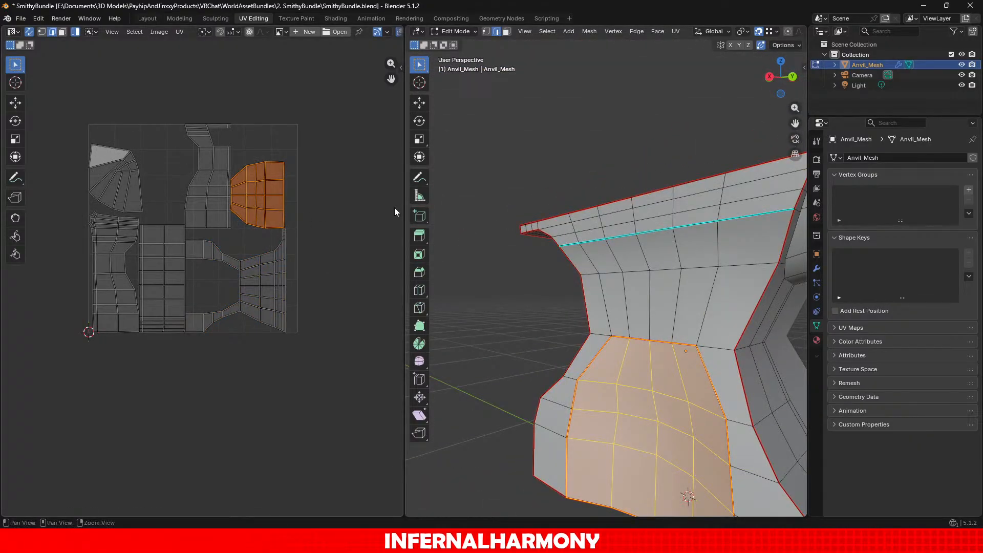
left_click(223, 167)
left_click(118, 195)
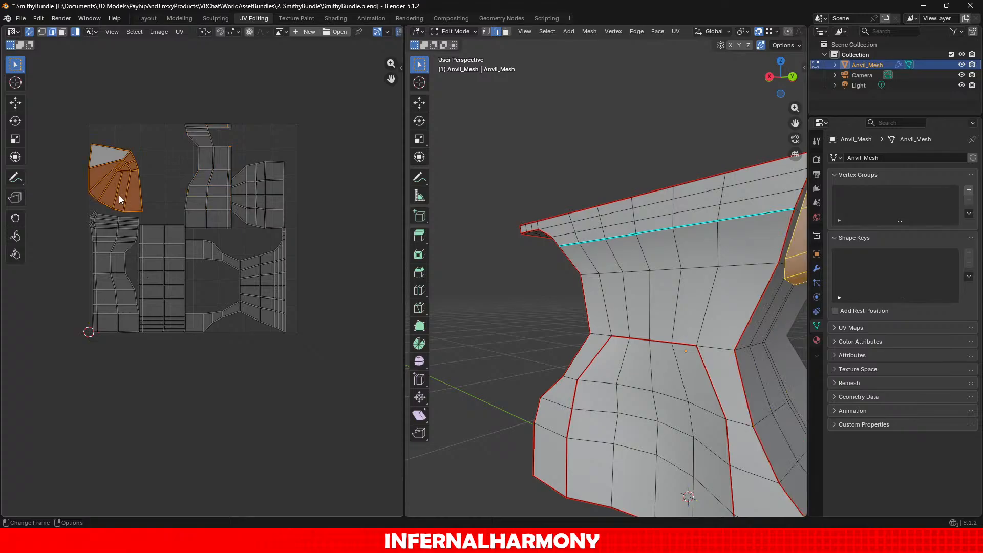
Step: Select the edge loop running around the side and underside of the horn near its tip
scroll(344, 224, "down", 1)
scroll(666, 256, "down", 2)
middle_click_drag(799, 285, 643, 282, "shift")
scroll(643, 282, "up", 4)
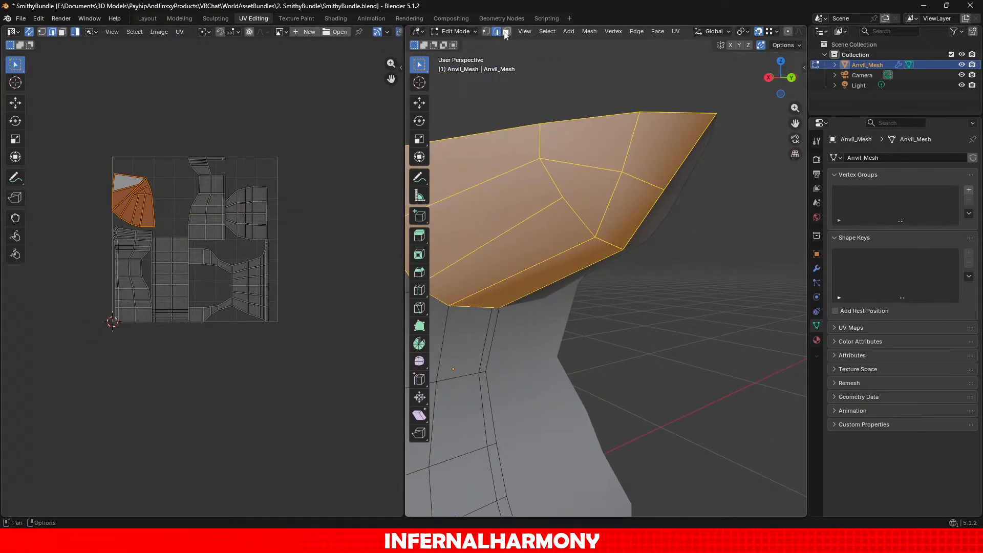
left_click(585, 217, "alt")
left_click(558, 184, "alt+shift")
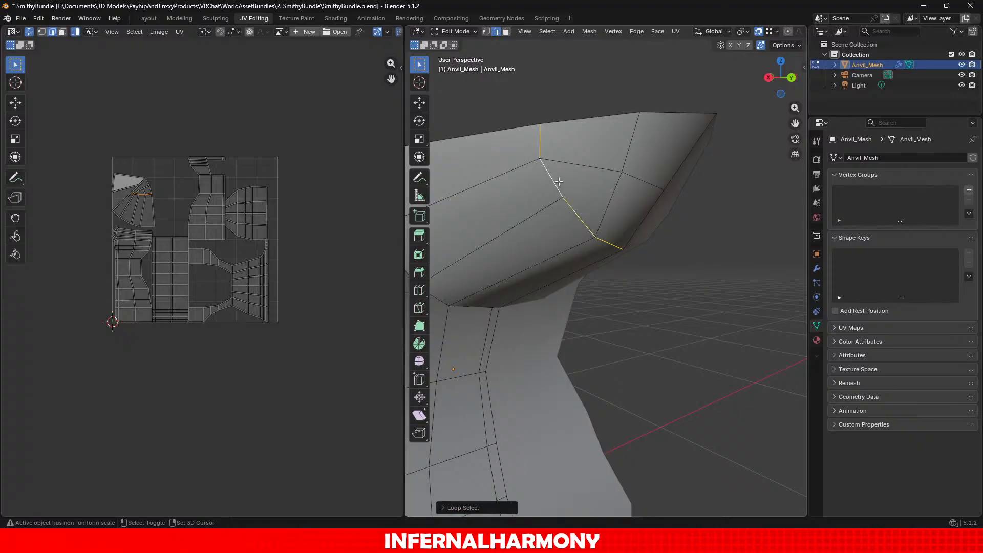
Step: Select the whole horn UV island and examine how its faces map onto the horn's top, side and tip
middle_click_drag(585, 195, 632, 309)
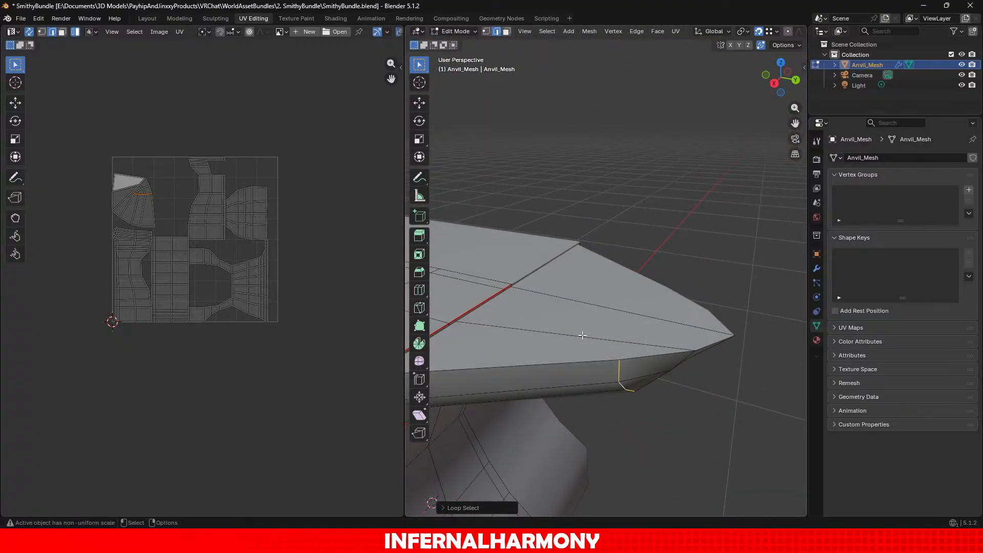
scroll(245, 191, "up", 8)
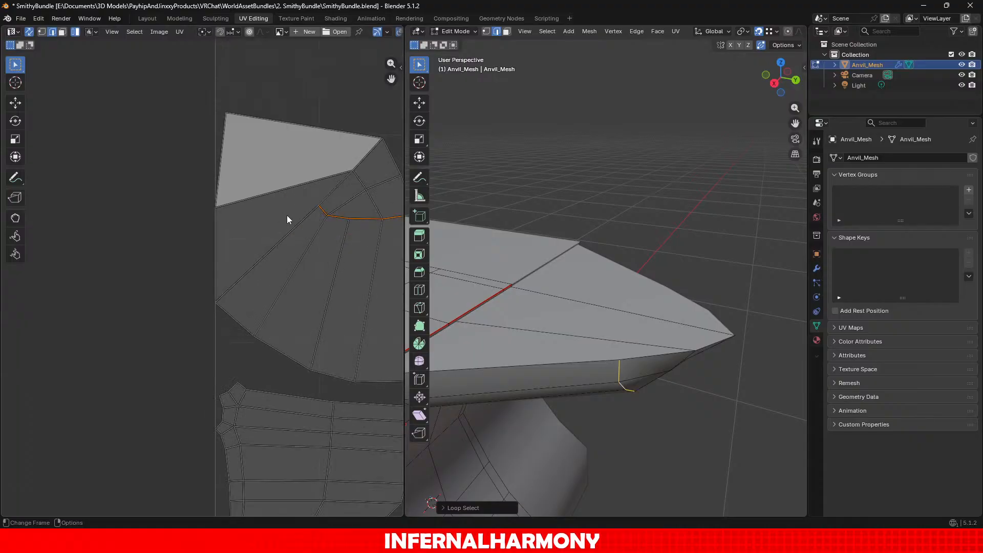
scroll(241, 210, "up", 2)
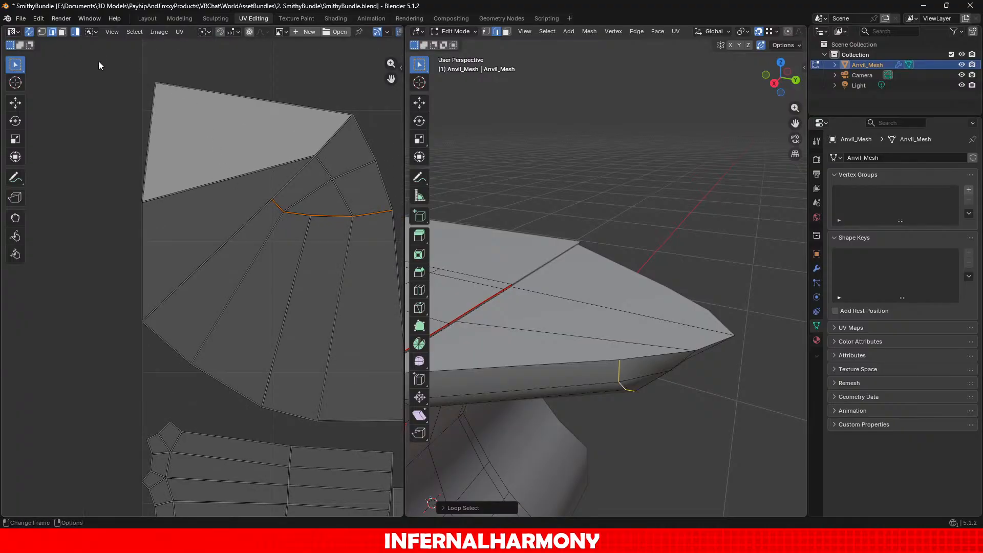
key("l")
scroll(576, 261, "down", 3)
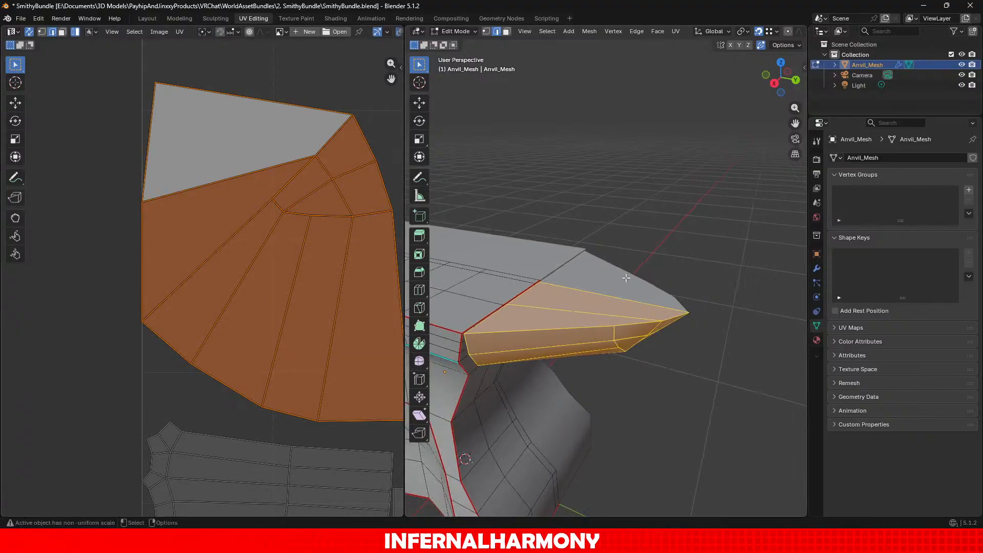
middle_click_drag(576, 261, 556, 276)
scroll(599, 357, "up", 3)
middle_click_drag(599, 356, 685, 310)
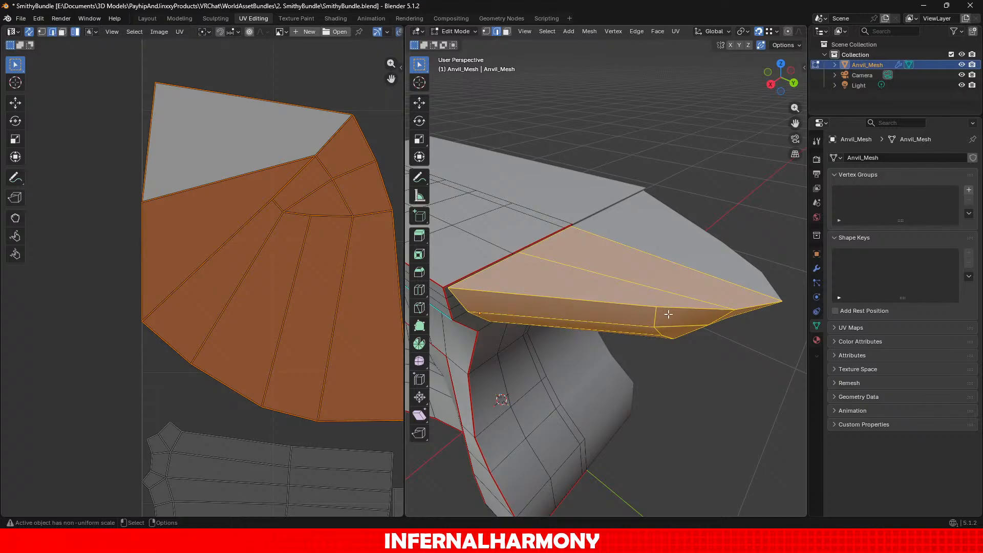
middle_click_drag(669, 314, 654, 297)
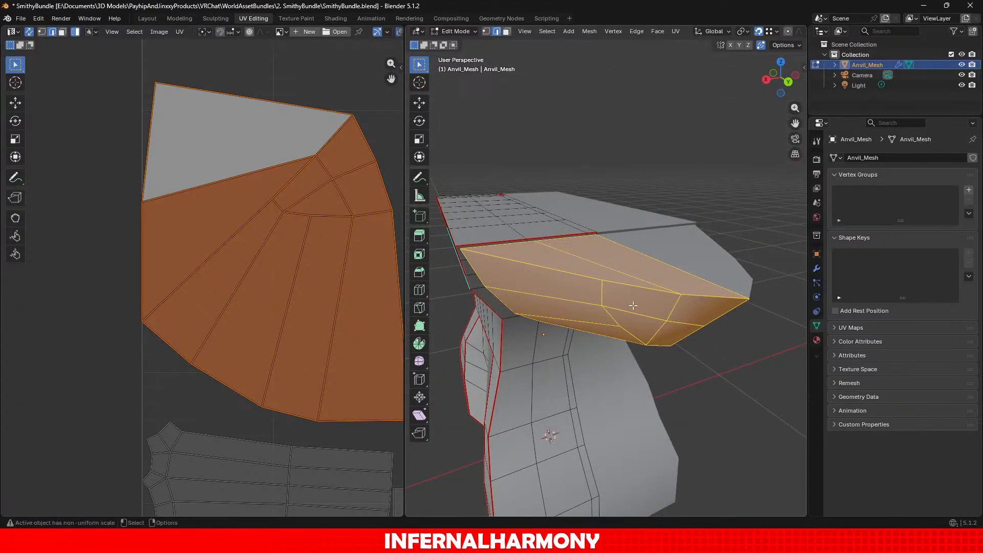
Step: Mark the edge loop near the horn's tip and the edges along the horn's upper side rim as seams
left_click(615, 319, "alt")
left_click(636, 338, "alt+shift")
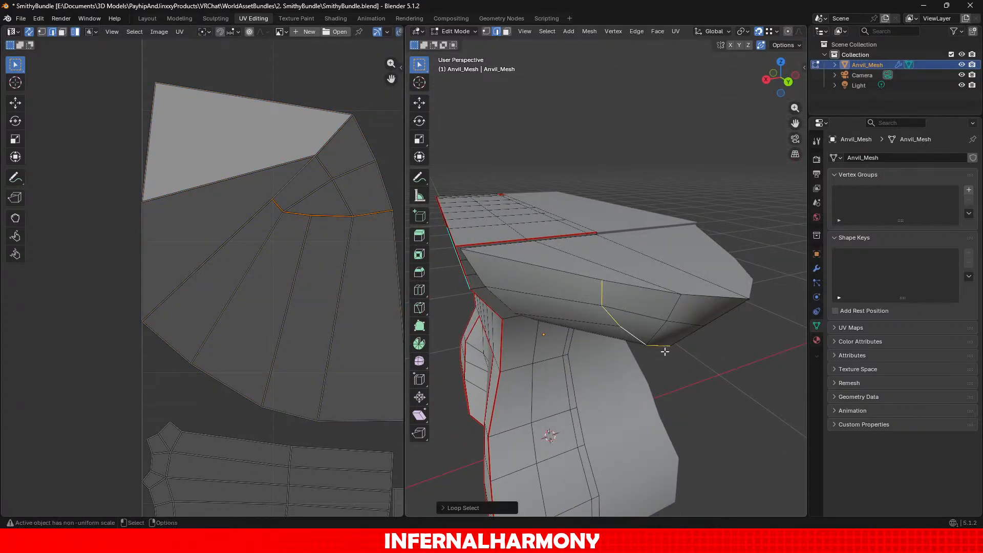
middle_click_drag(574, 298, 612, 329)
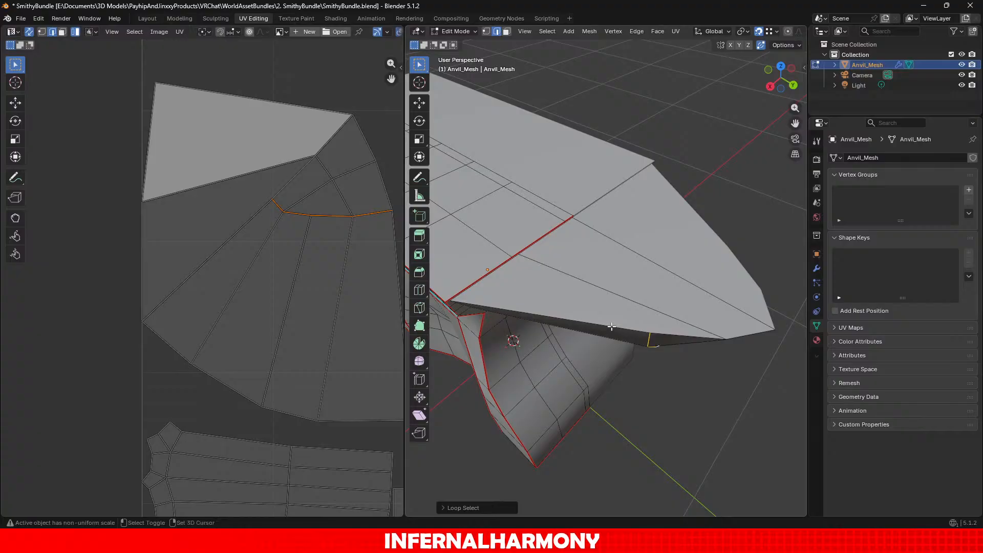
left_click(612, 329, "shift")
left_click(684, 342, "shift")
key("ctrl+z")
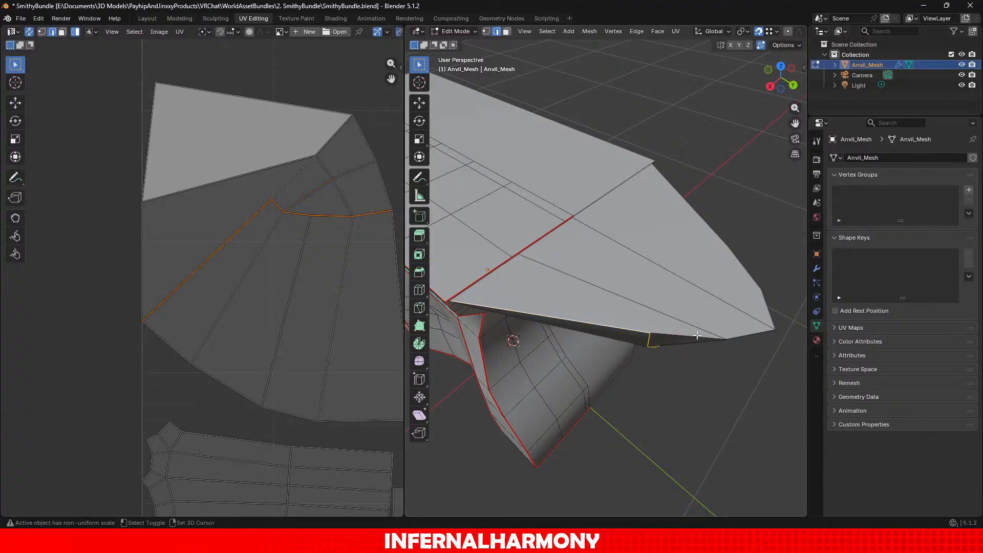
key("ctrl+z")
left_click(599, 326, "shift")
middle_click_drag(600, 325, 697, 310)
left_click(704, 308, "shift")
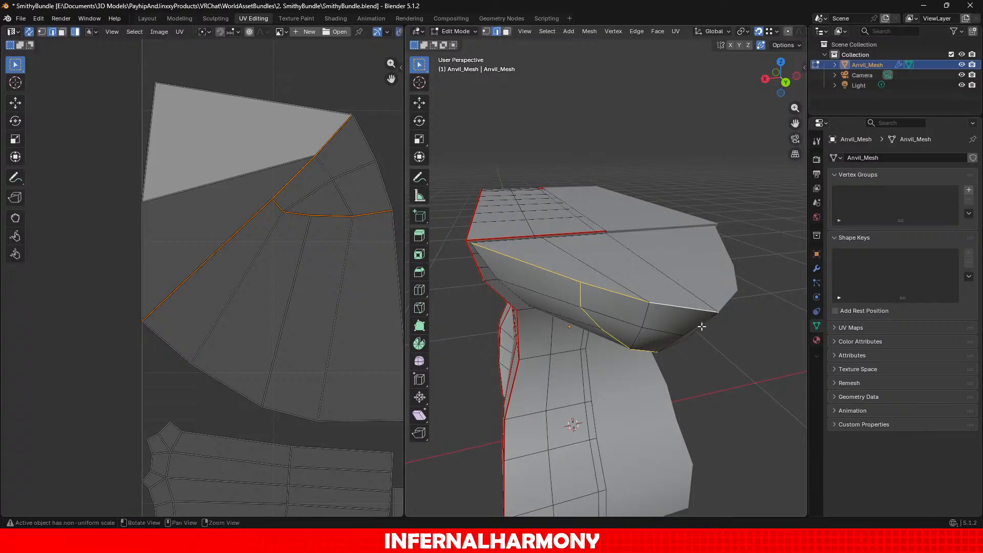
left_click(637, 31)
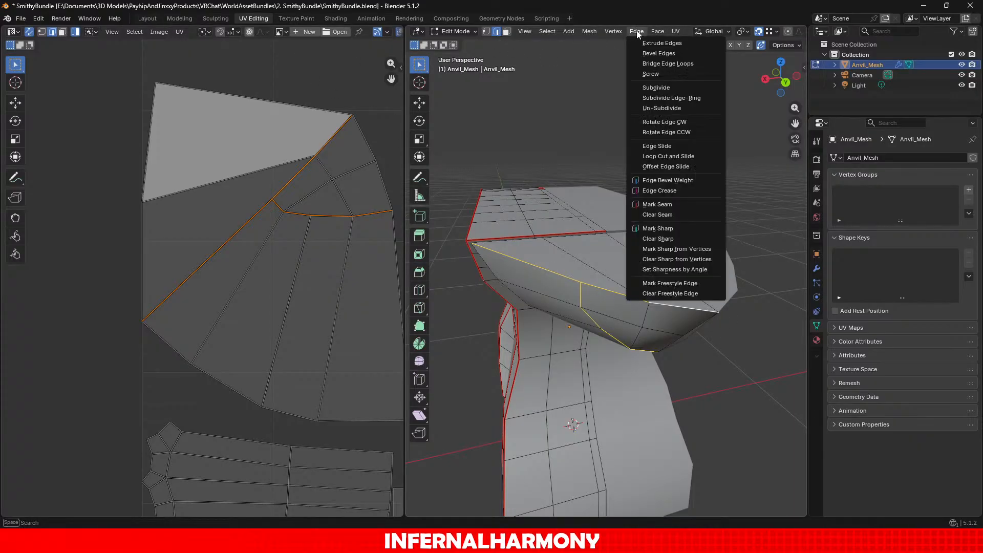
left_click(660, 204)
Step: Select all UVs and unwrap the anvil again using the added horn seams
scroll(304, 208, "down", 6)
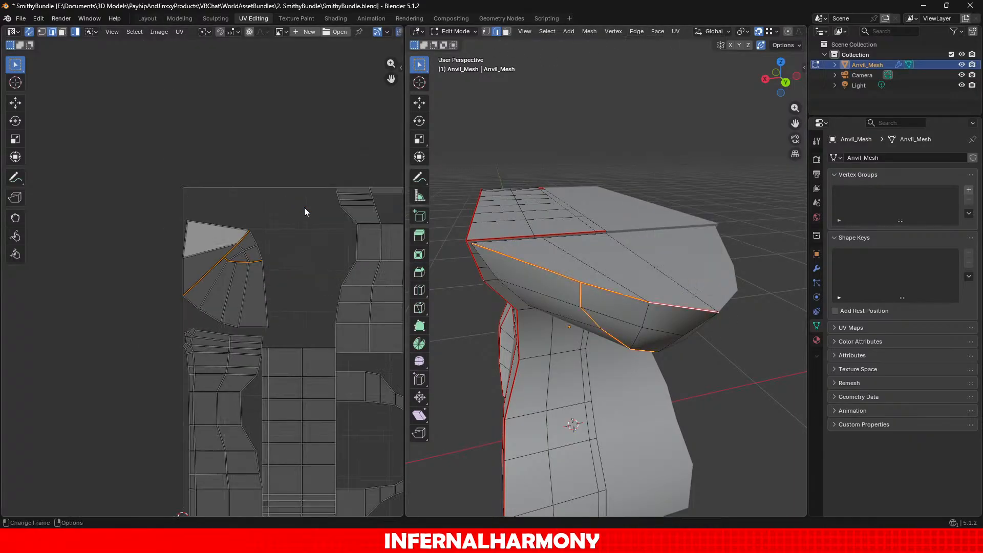
key("a")
left_click(180, 33)
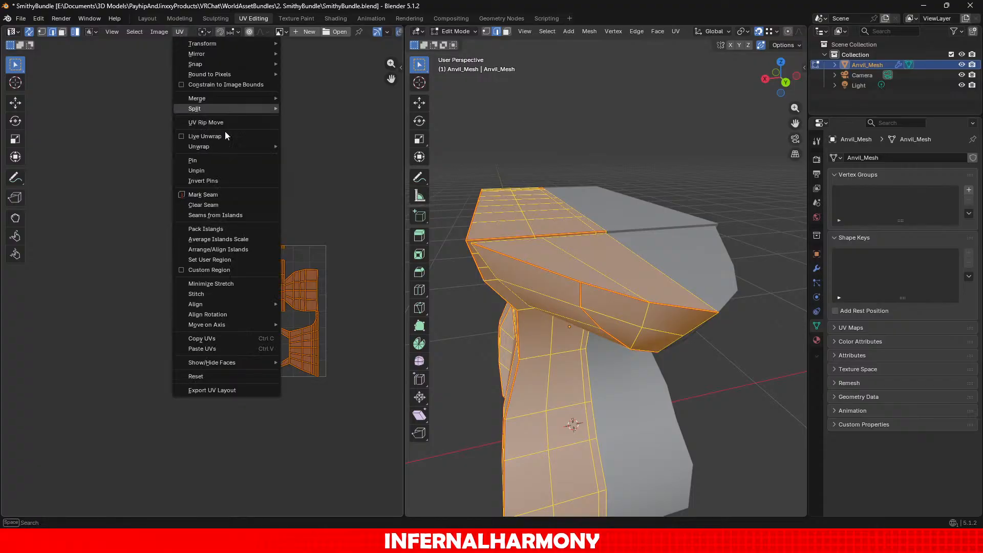
mouse_move(240, 145)
left_click(307, 149)
scroll(347, 263, "up", 2)
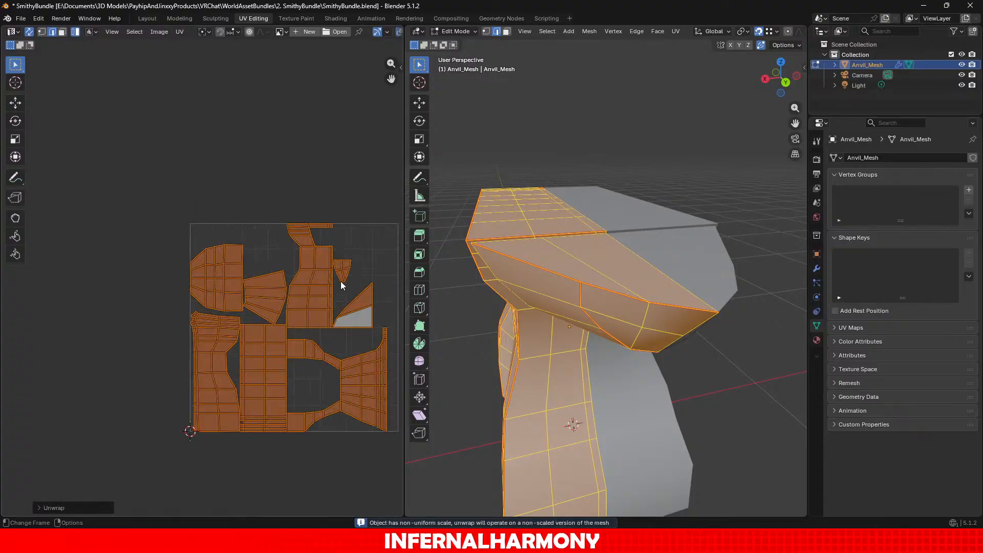
middle_click_drag(343, 271, 281, 219)
scroll(300, 236, "up", 2)
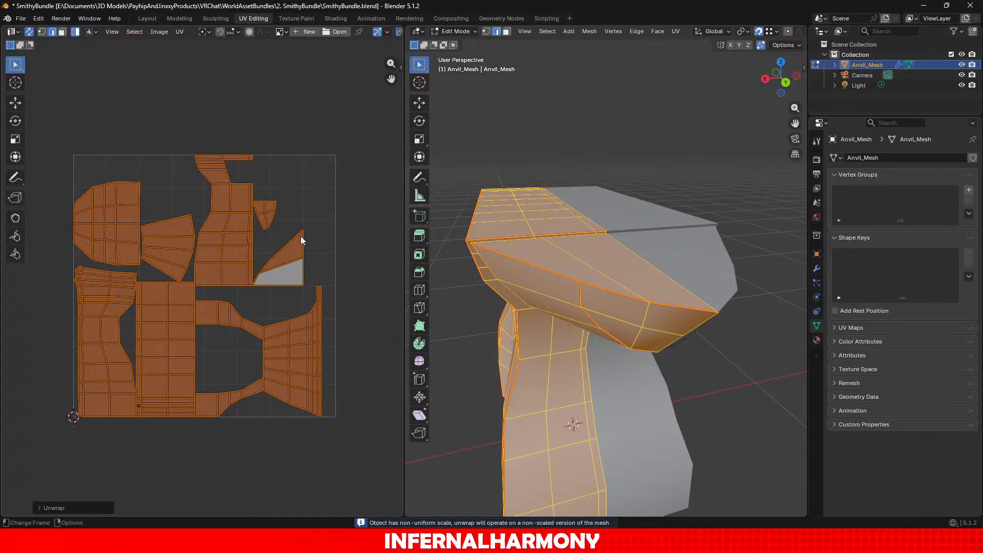
scroll(300, 235, "up", 2)
scroll(229, 207, "down", 3)
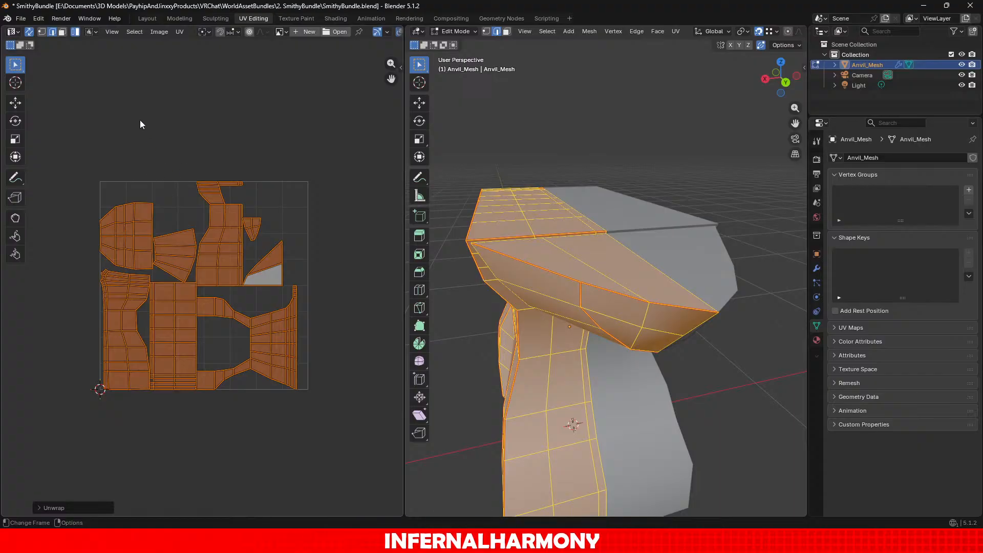
Step: Switch to the Modeling workspace in Object Mode and save the SmithyBundle file
left_click(180, 19)
left_click(51, 31)
left_click(47, 38)
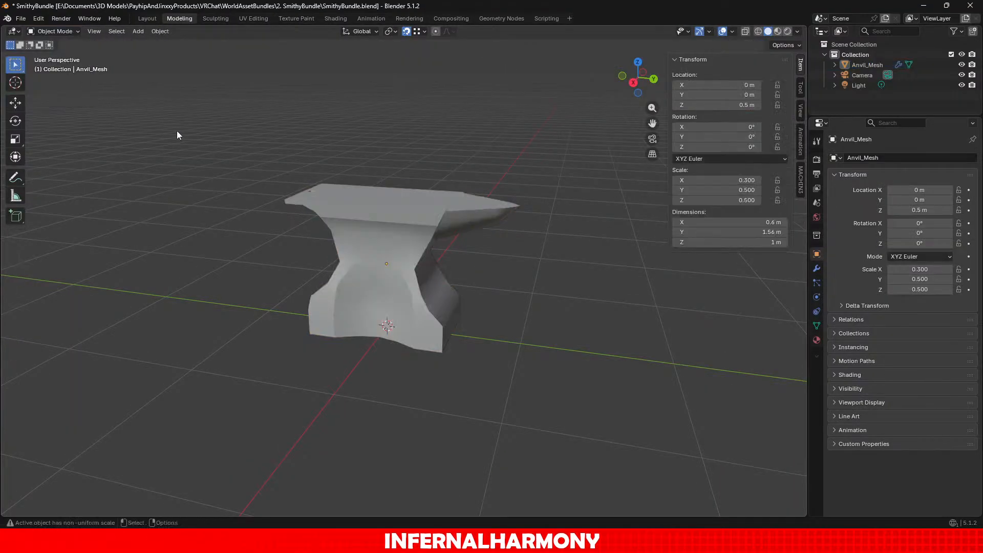
key("ctrl+s")
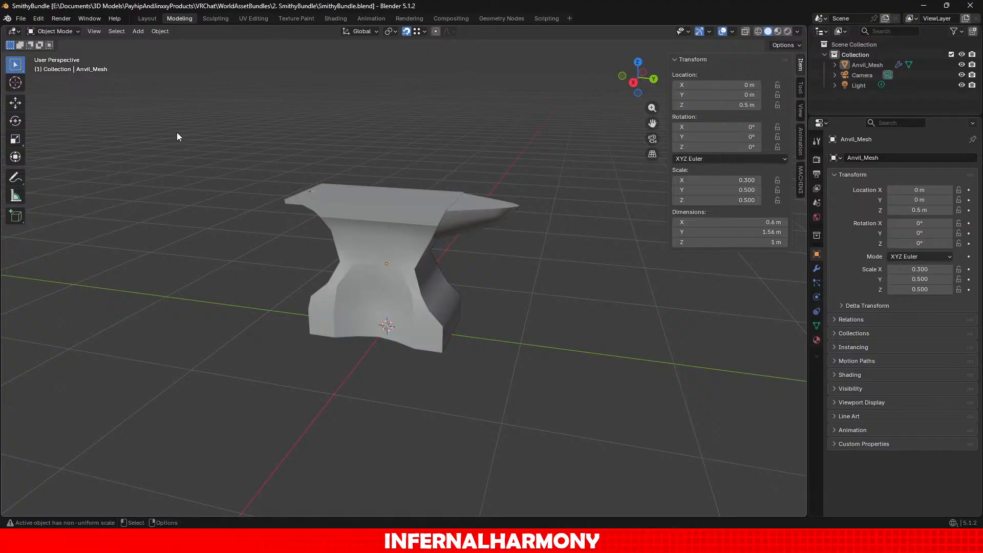
Step: Hide the Anvil_Mesh object in the viewport and save the file
left_click(835, 65)
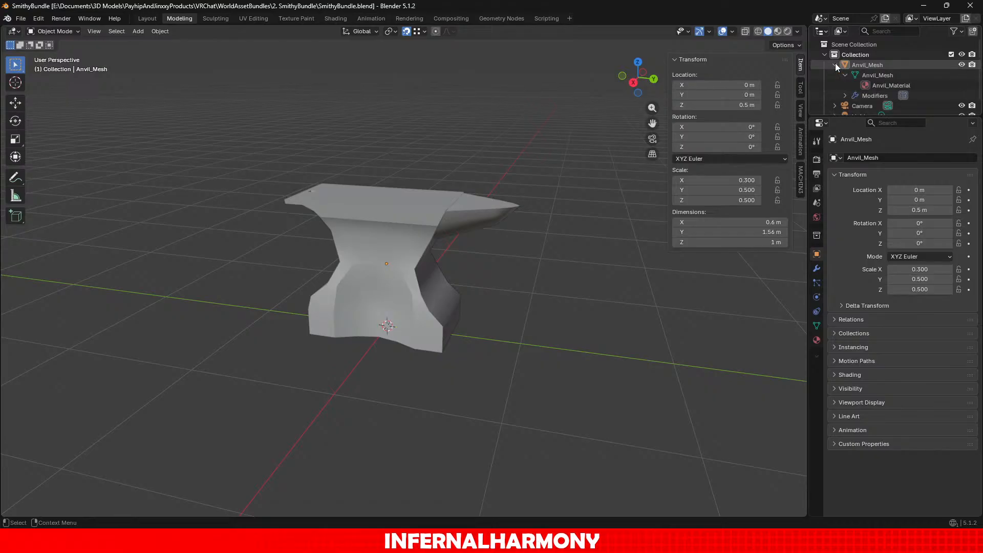
left_click(835, 64)
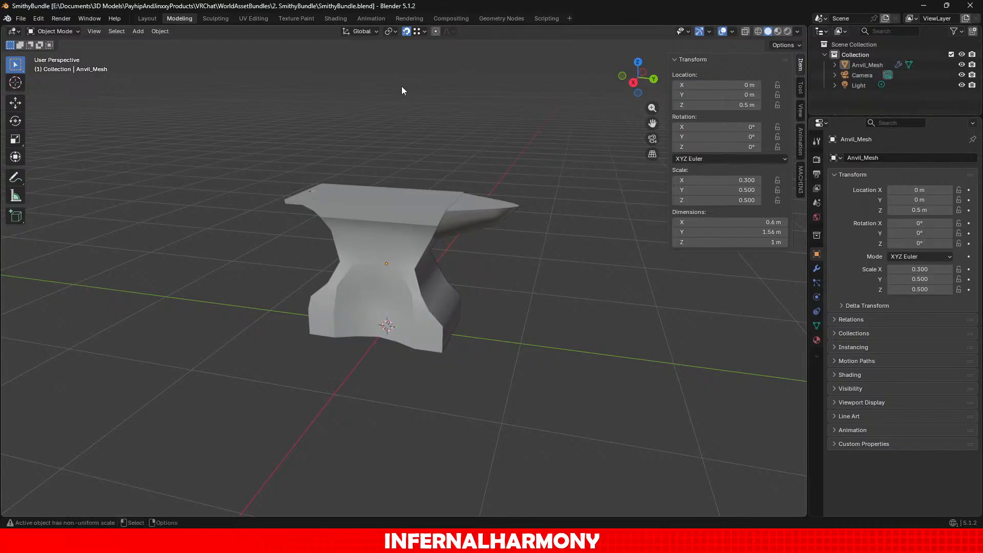
left_click(961, 65)
key("ctrl+s")
Step: Add a mesh cube at the origin and set its Z dimension to 25 cm
left_click(137, 32)
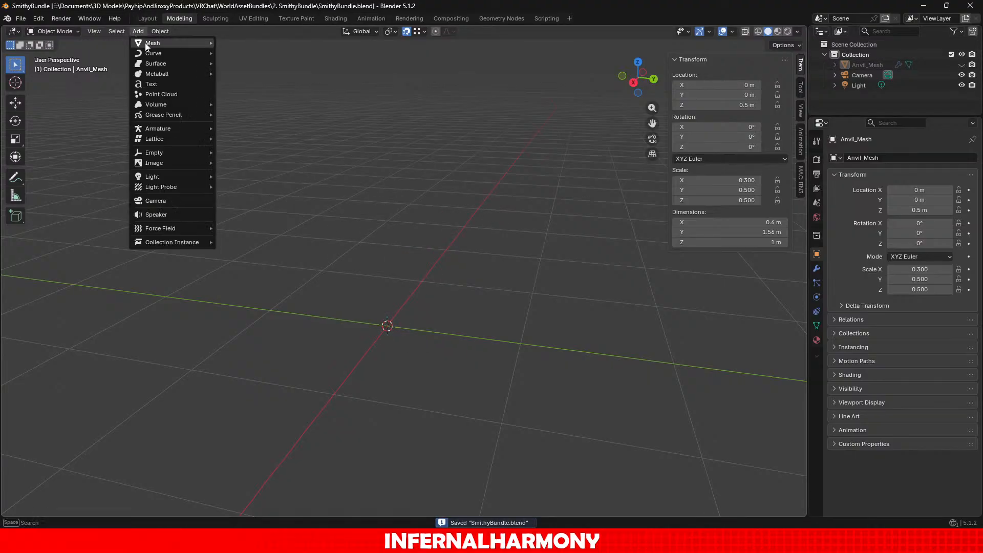
mouse_move(159, 43)
left_click(254, 56)
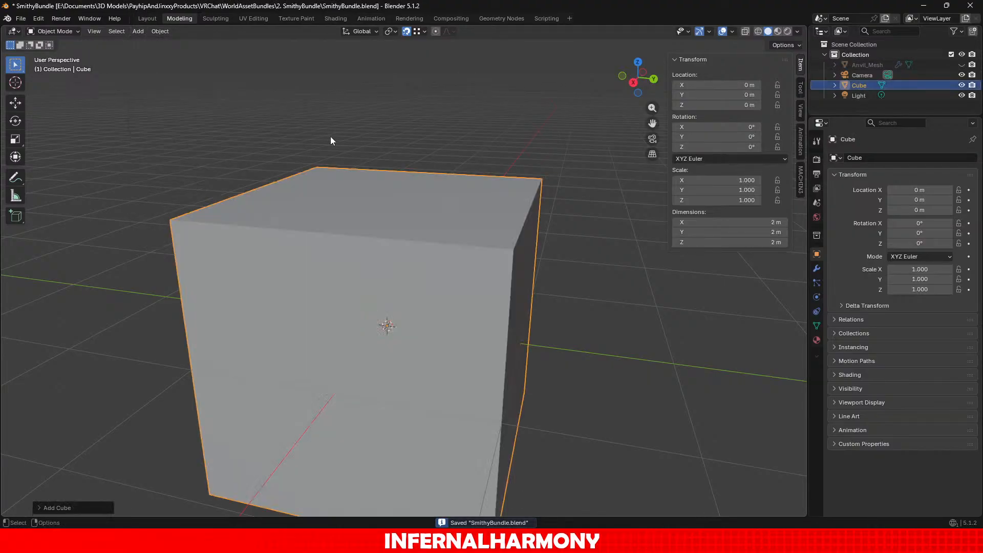
left_click(723, 241)
type("25")
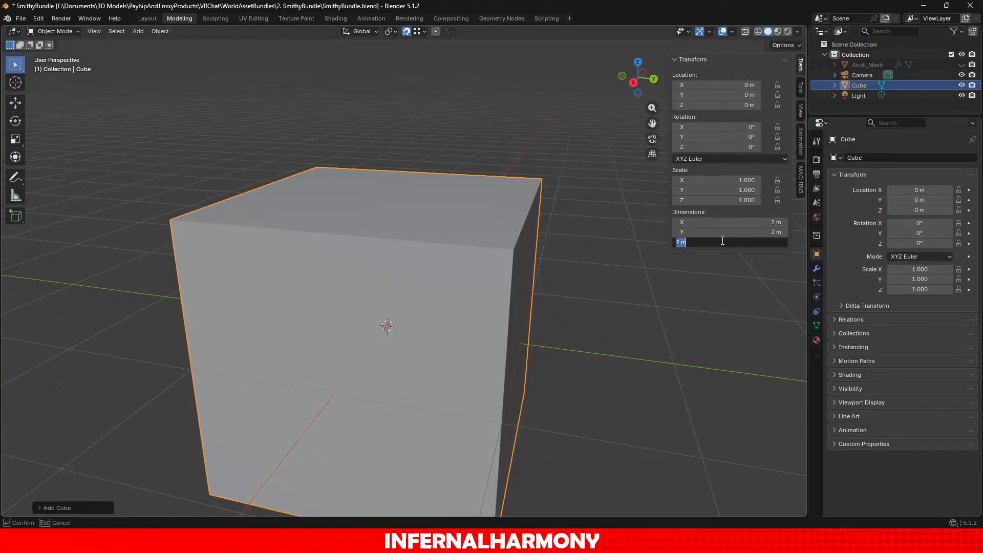
type("cm")
key("Return")
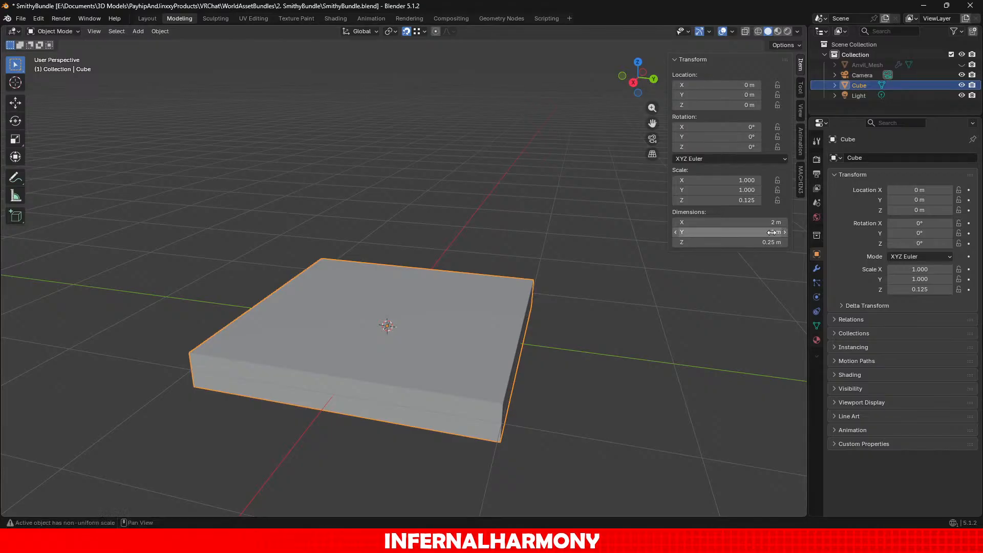
Step: Set the cube's X and Y dimensions to 4 cm each
left_click(754, 223)
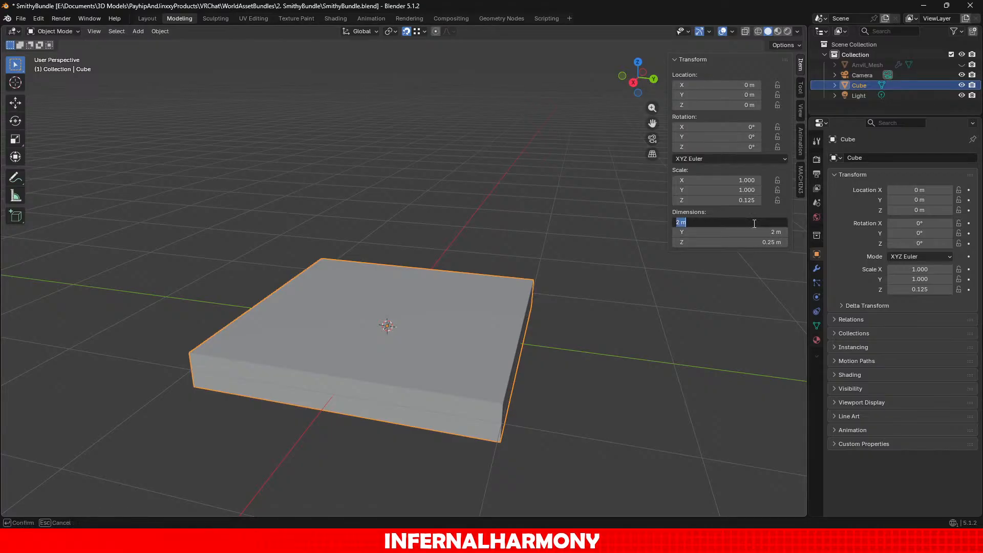
type("4cm")
key("Tab")
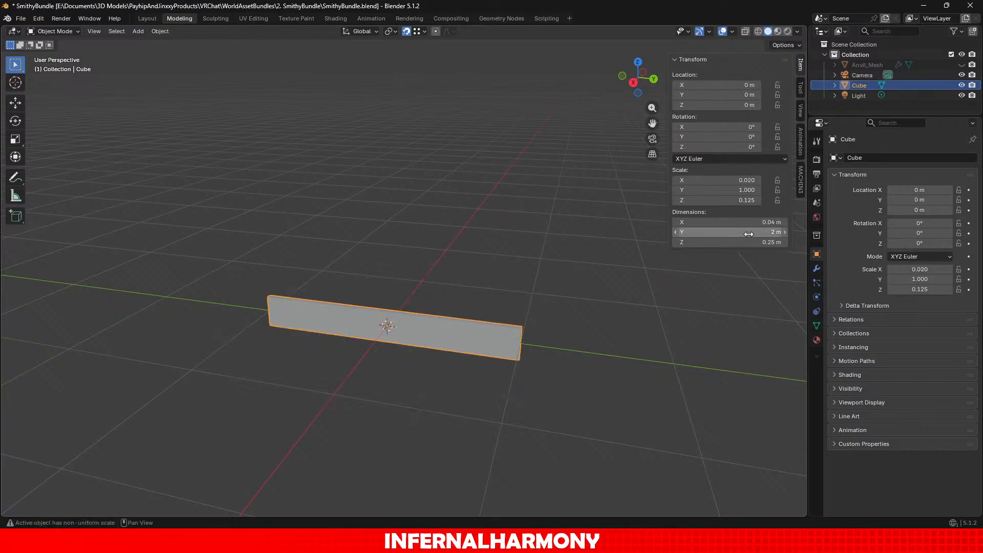
type("4cm")
key("Return")
Step: Set the tall bar's X dimension to 0.03 m
scroll(398, 330, "up", 5)
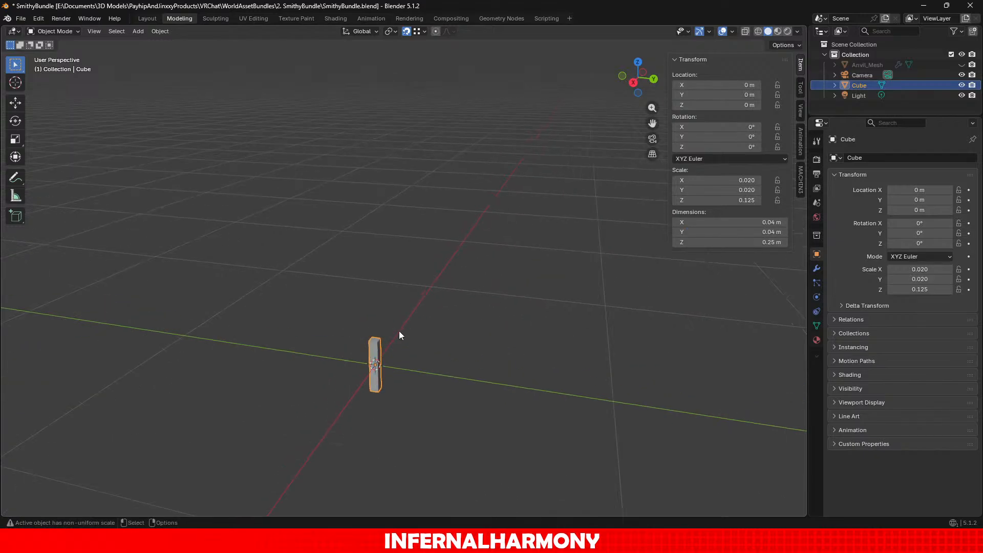
middle_click_drag(399, 386, 442, 221, "shift")
scroll(442, 222, "up", 6)
scroll(360, 294, "up", 2)
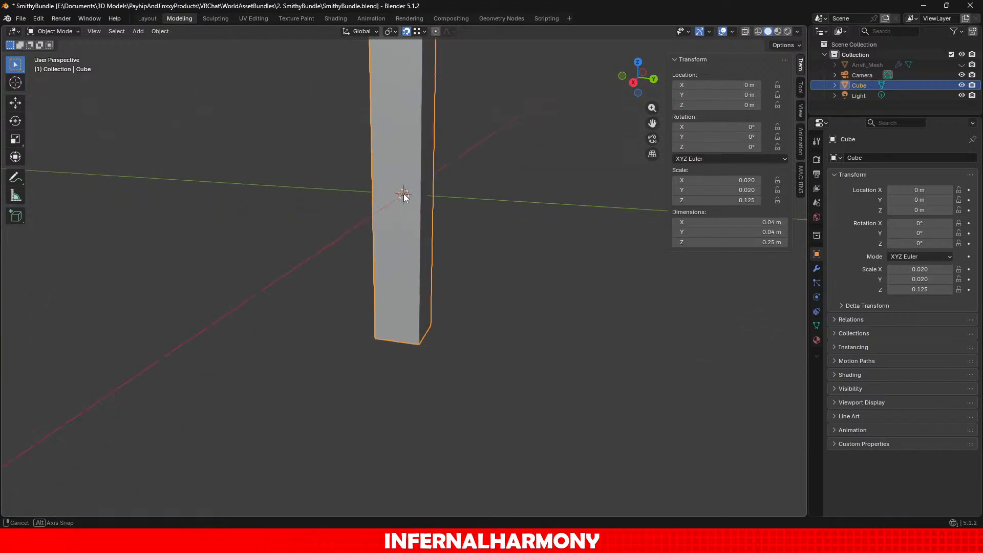
middle_click_drag(403, 195, 394, 329)
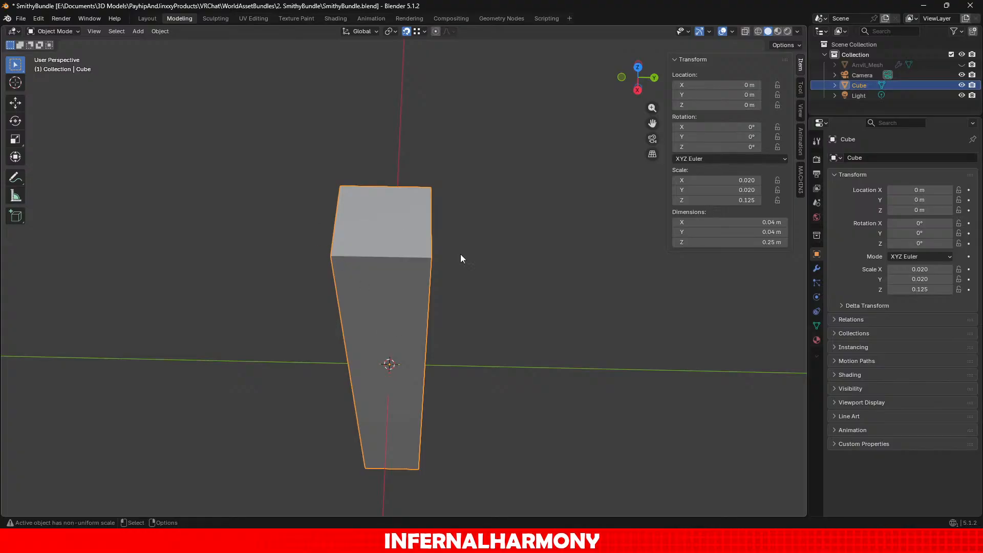
left_click(756, 224)
left_click(756, 226)
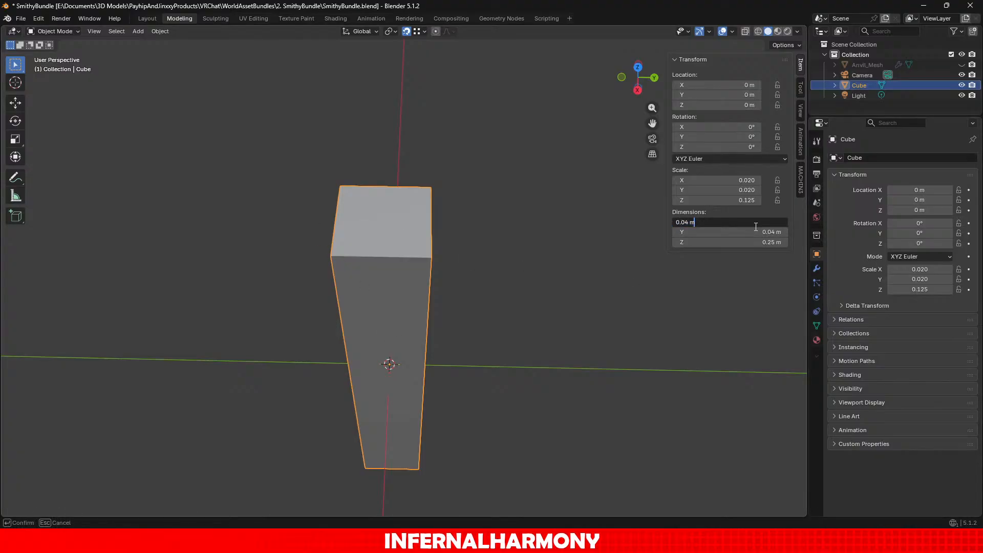
key("Left")
key("Left")
type("3")
key("Return")
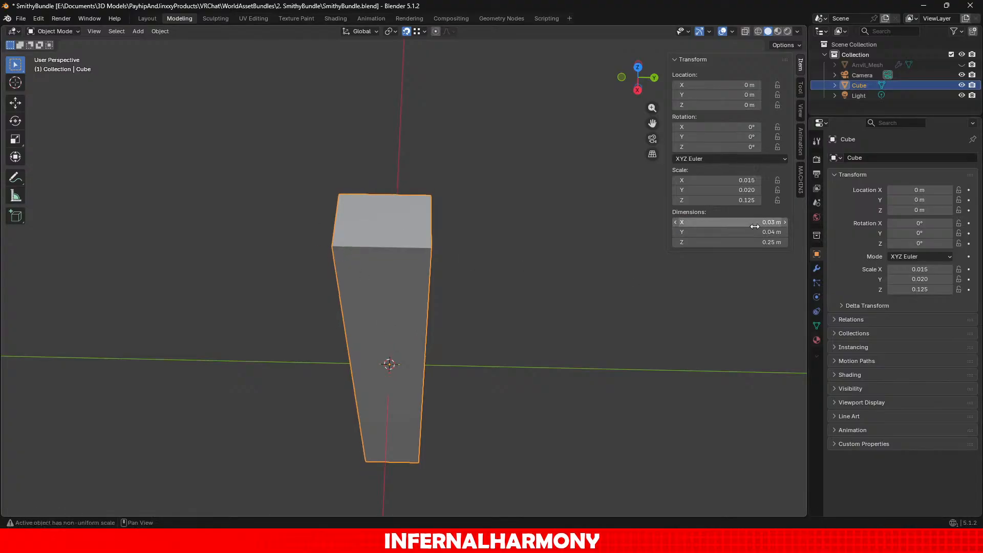
Step: Bevel the bar's four vertical edges in Edit Mode with a width of about 0.33 m
left_click(56, 31)
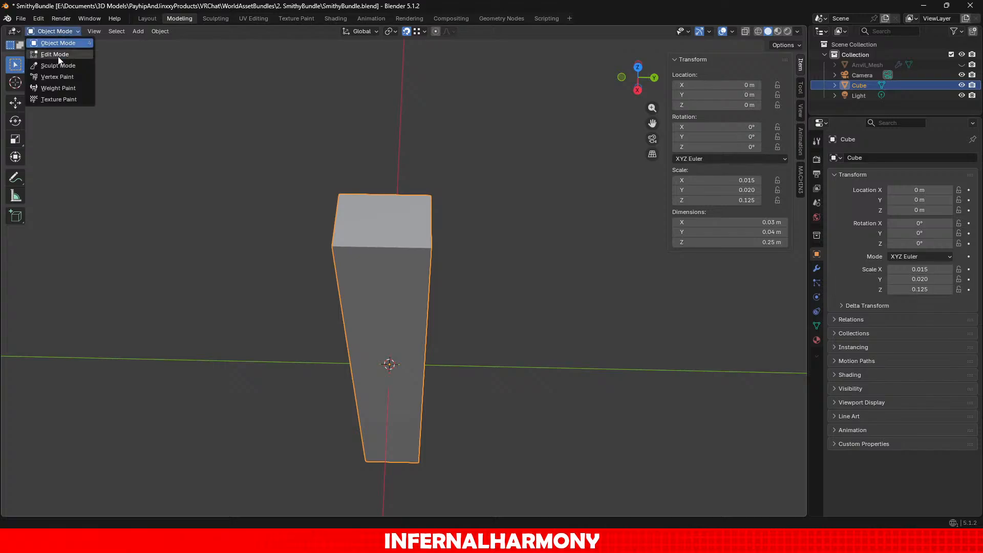
left_click(51, 53)
middle_click_drag(408, 280, 359, 277)
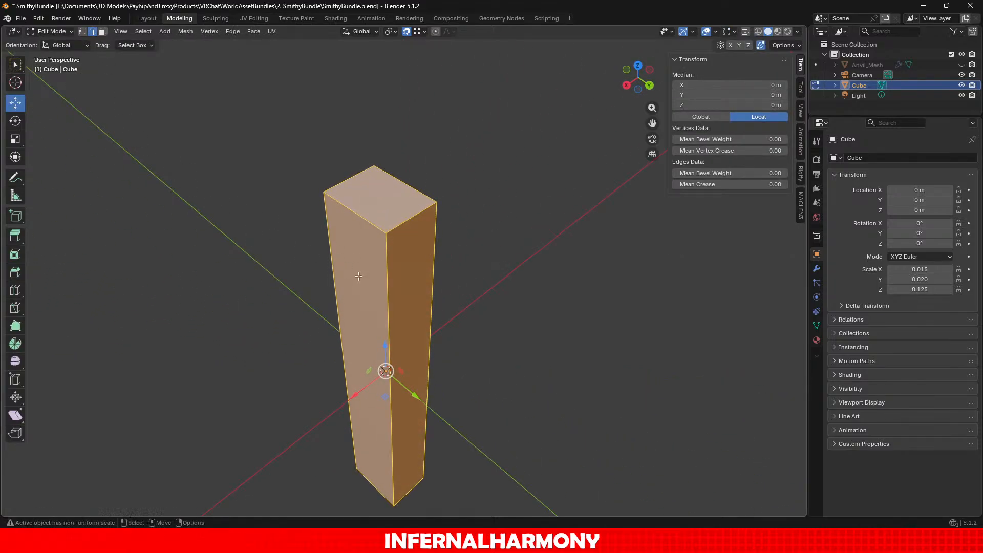
left_click(361, 277)
left_click(381, 282, "shift")
middle_click_drag(333, 257, 414, 281)
left_click(413, 281, "shift")
left_click(436, 248, "shift")
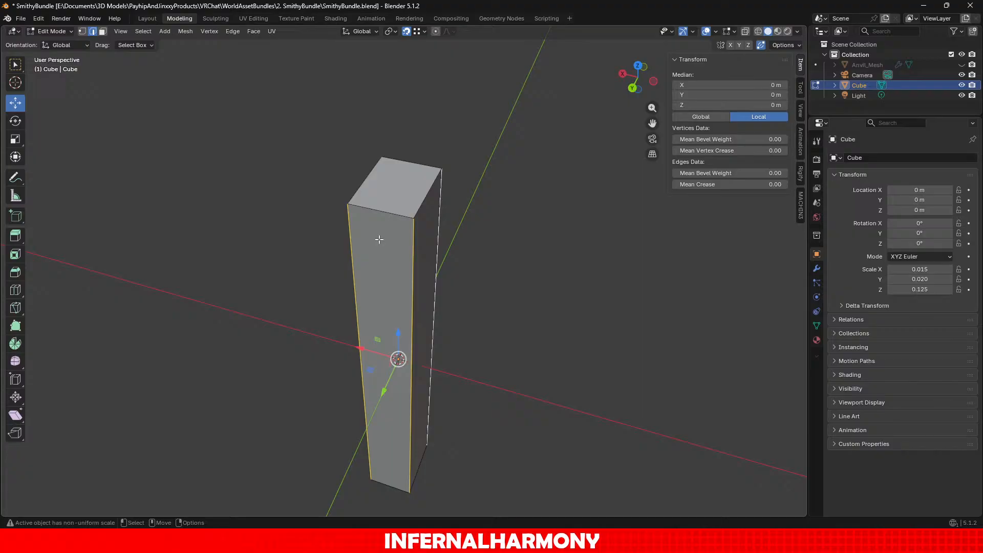
left_click(16, 256)
left_click(17, 272)
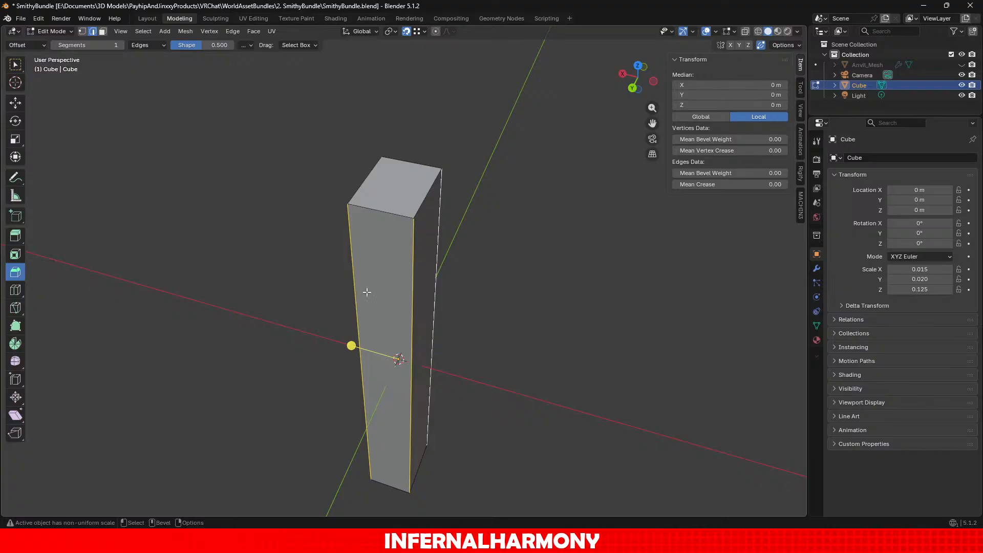
left_click_drag(352, 345, 301, 355)
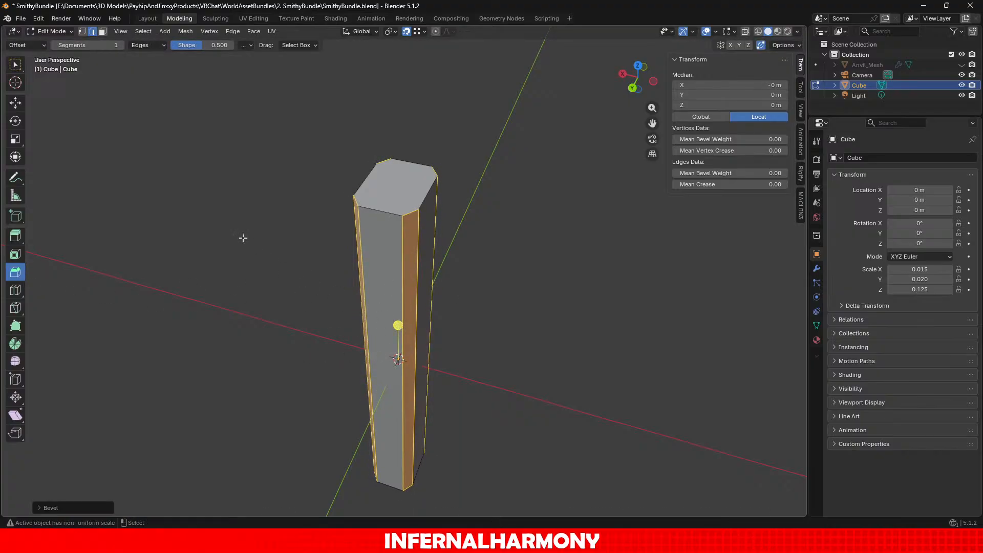
Step: Set the Bevel tool's default segments to 3 and the applied edge bevel's segments to 2
left_click(113, 46)
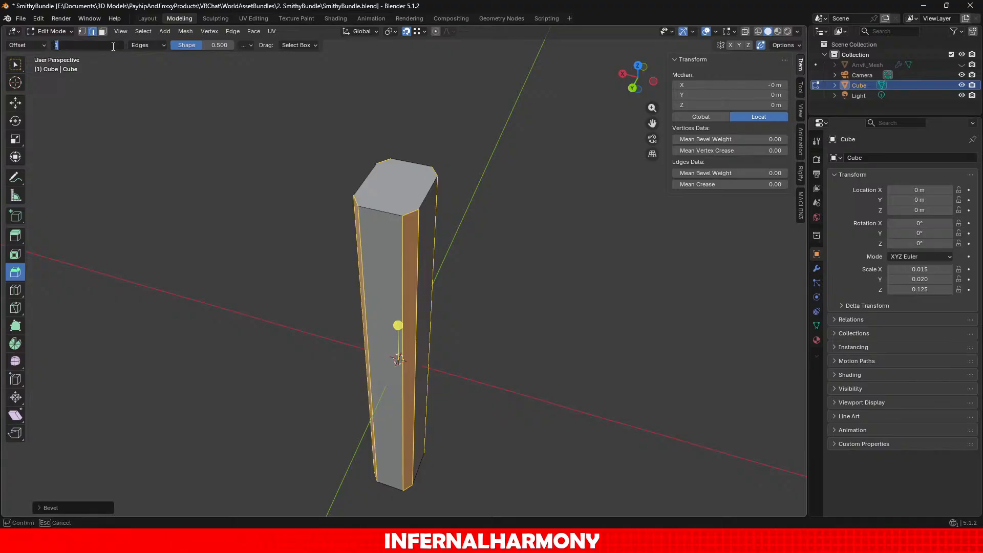
type("3")
key("Return")
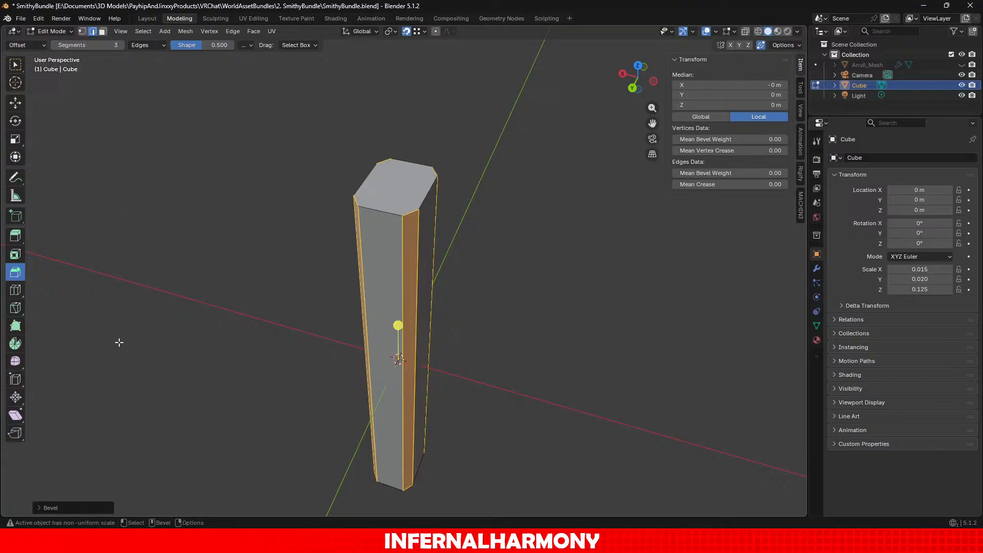
left_click(55, 510)
left_click(133, 361)
type("2")
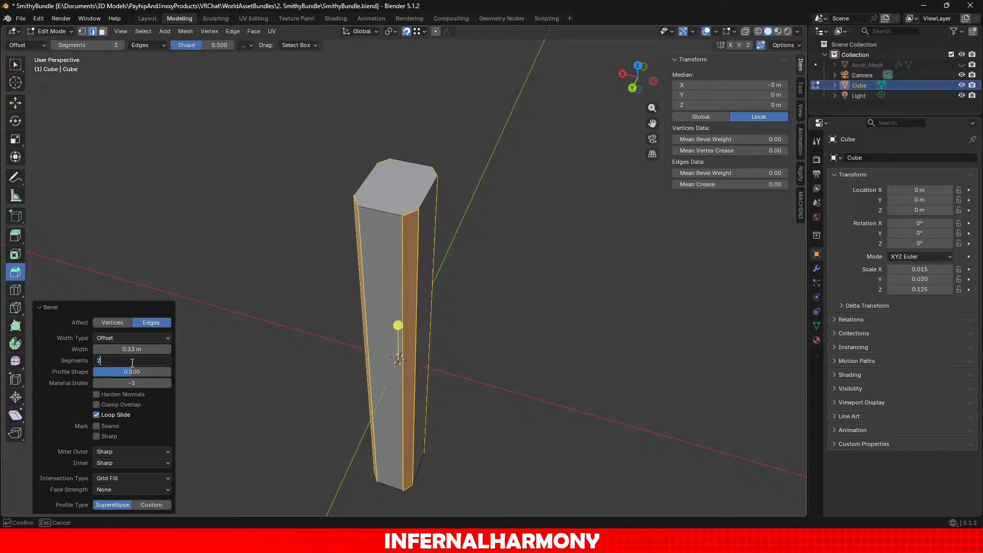
key("Return")
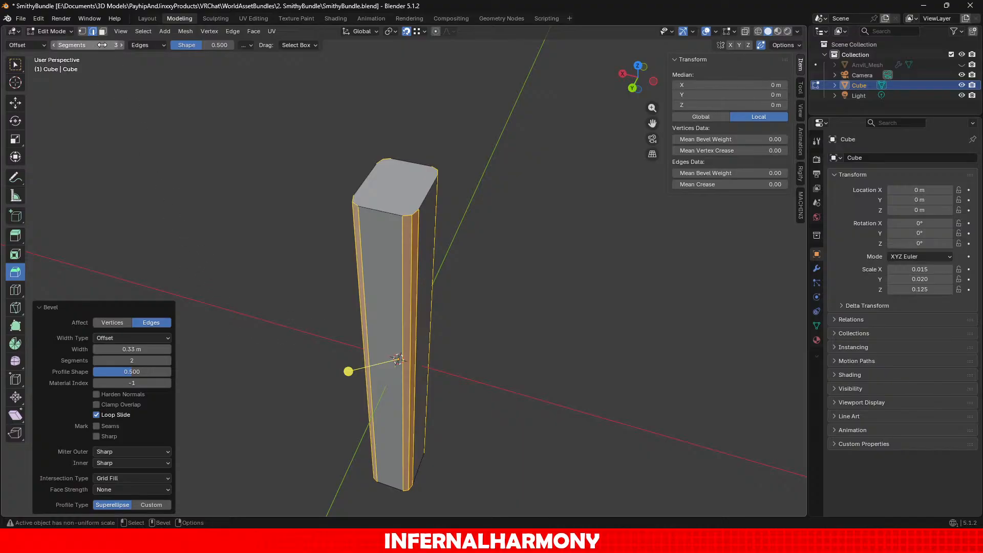
Step: Knife-cut a closed rectangle across the bar's top face through the middle vertices of its four beveled corners
left_click(19, 307)
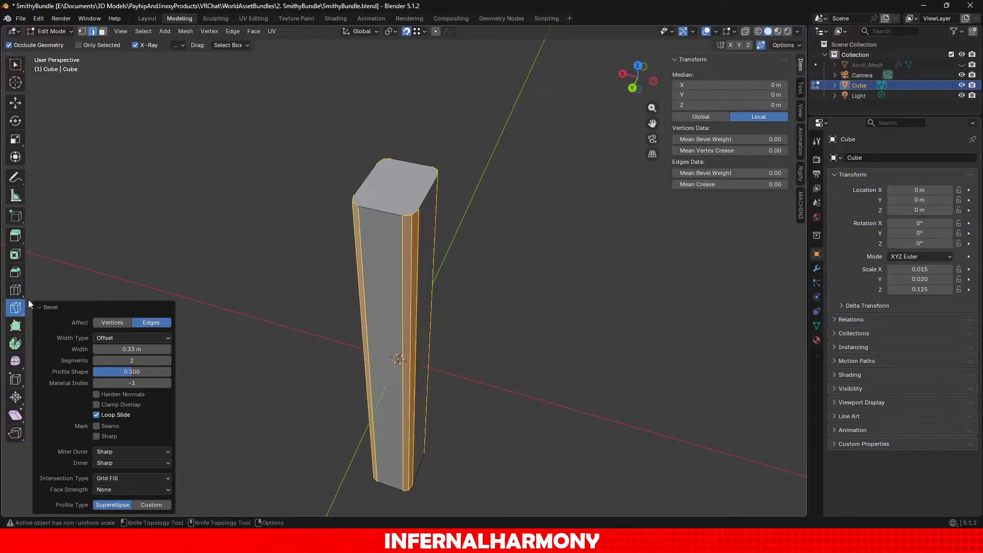
scroll(446, 169, "up", 2)
middle_click_drag(451, 120, 471, 174)
scroll(453, 153, "up", 1)
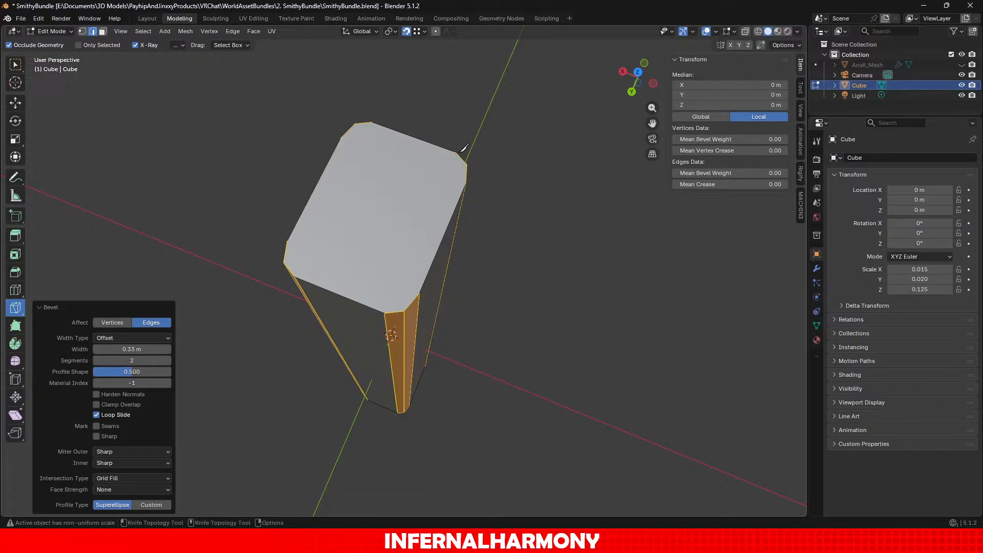
key("1")
key("a")
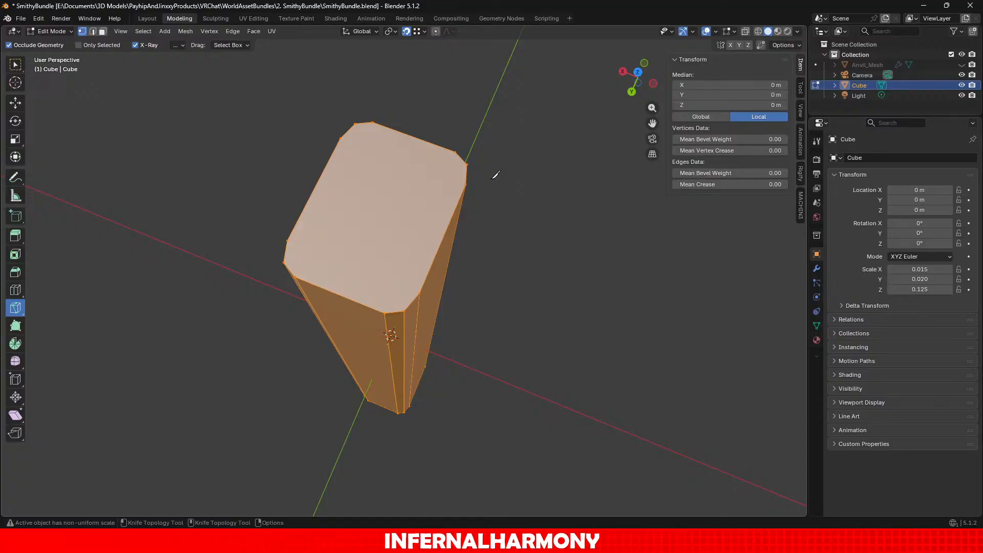
left_click(467, 163)
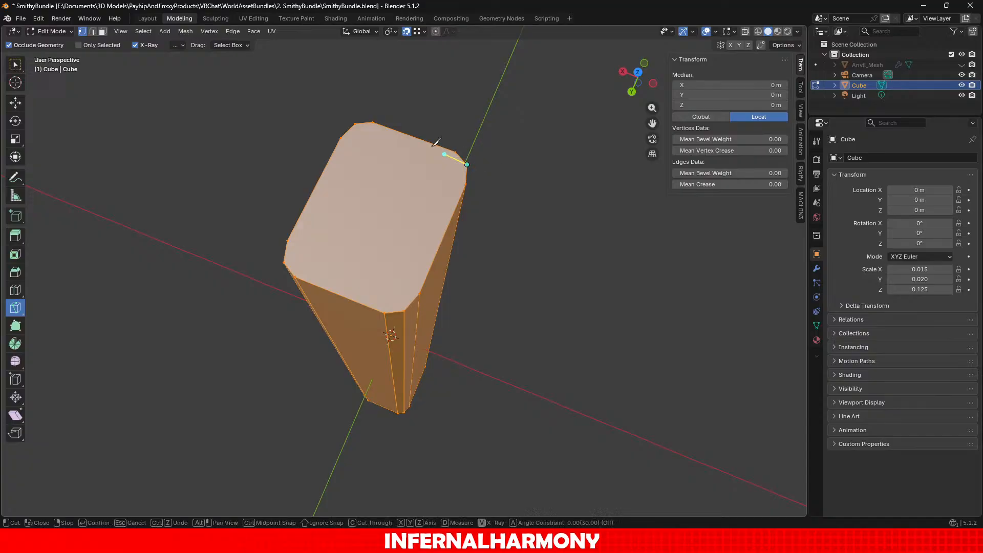
left_click(356, 123)
left_click(284, 263)
left_click(404, 311)
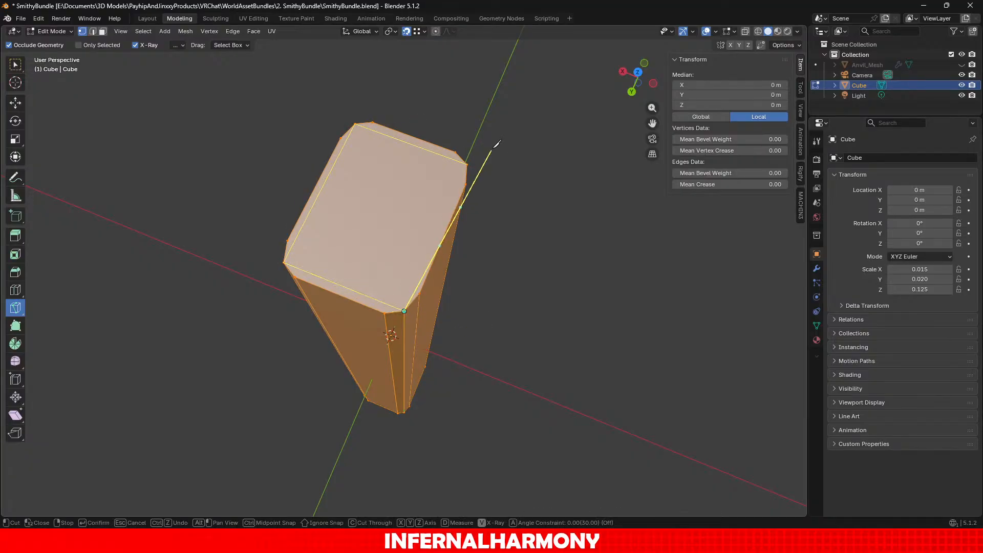
left_click(468, 165)
key("Return")
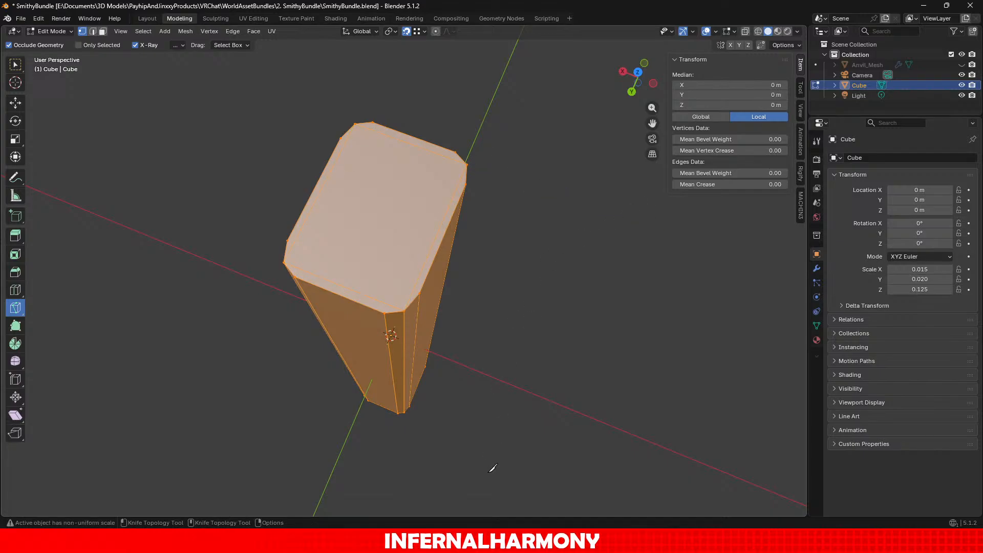
middle_click_drag(485, 458, 424, 184)
scroll(447, 202, "up", 4)
middle_click_drag(381, 160, 410, 180, "shift")
scroll(428, 170, "down", 3)
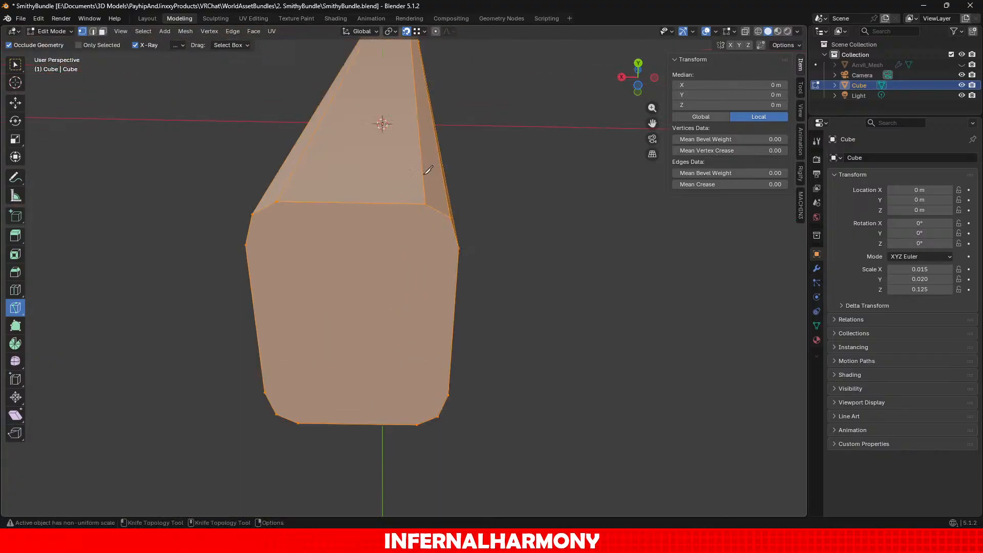
left_click(425, 204)
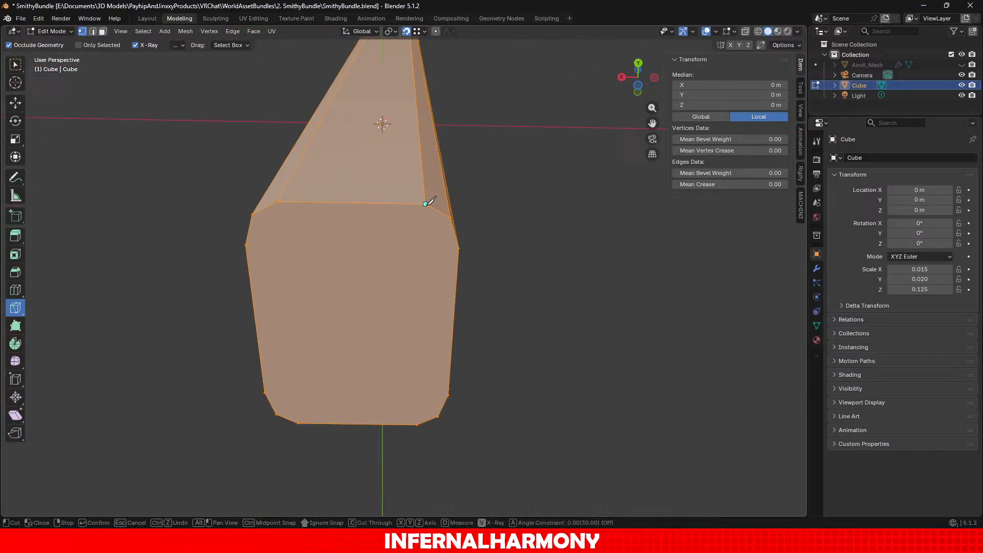
left_click(437, 419)
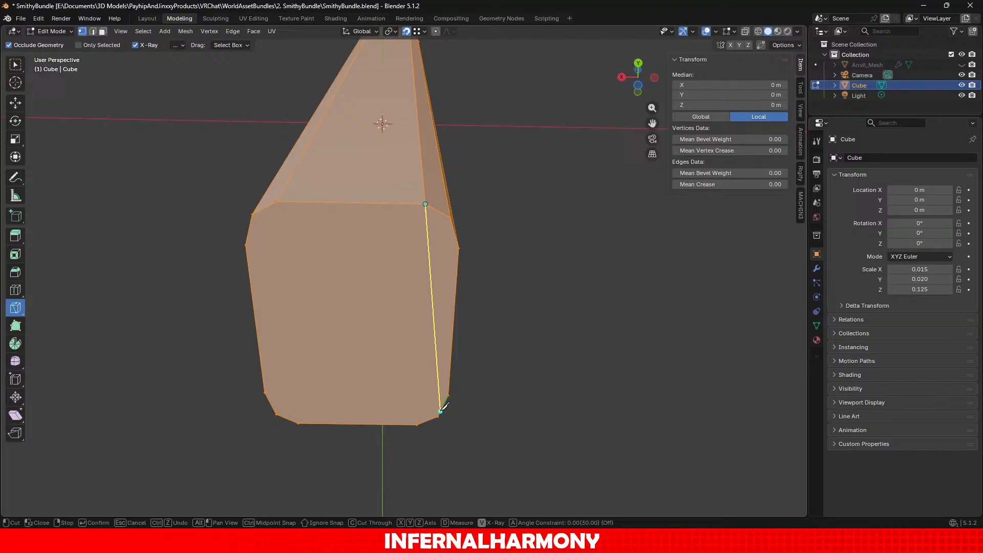
left_click(441, 410)
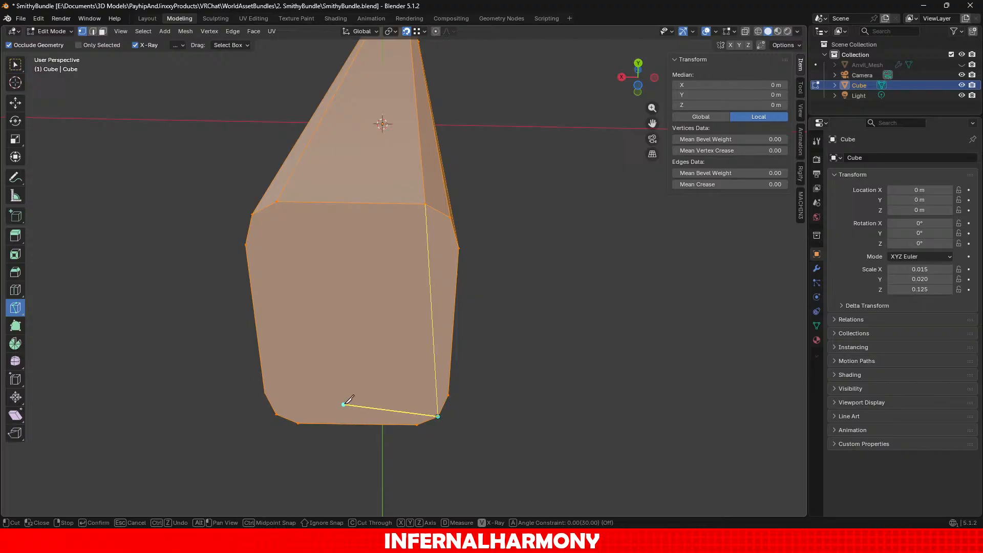
key("Escape")
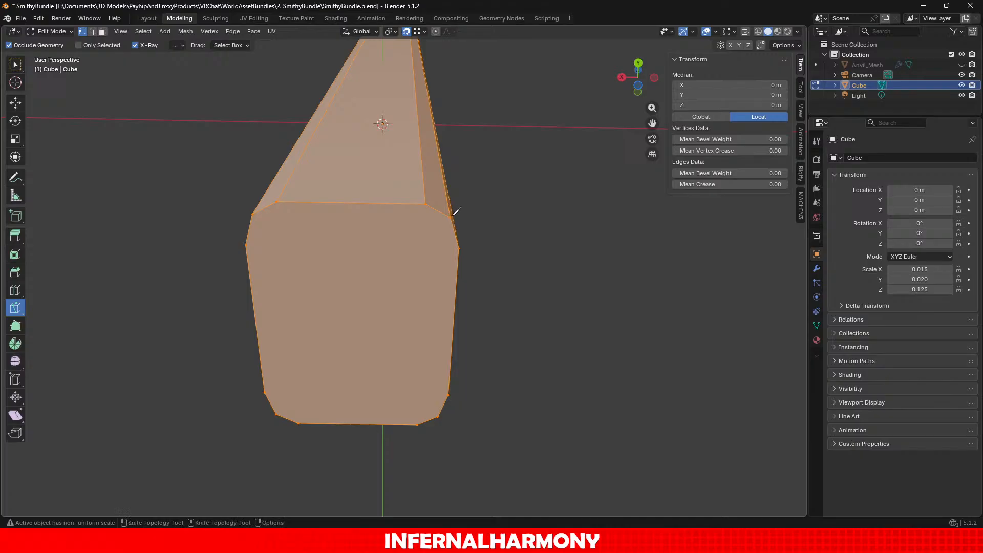
Step: Knife-cut a closed rectangle across the bar's bottom face through the middle vertices of its four beveled corners
left_click(451, 215)
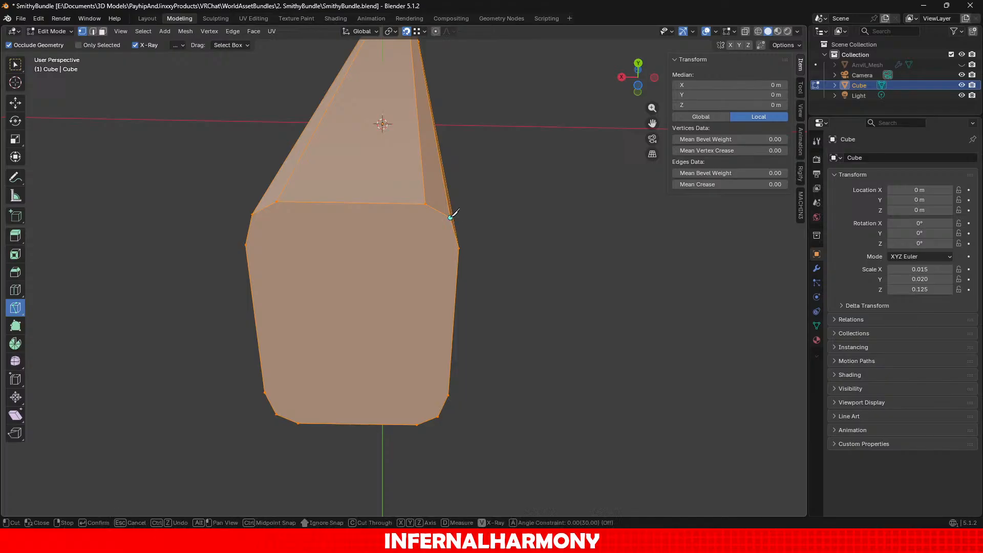
left_click(438, 415)
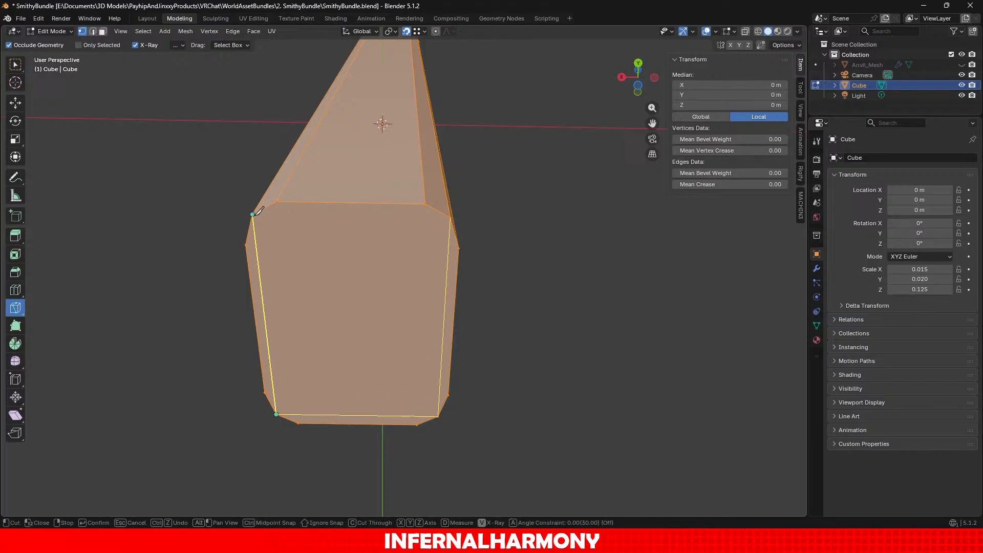
left_click(253, 215)
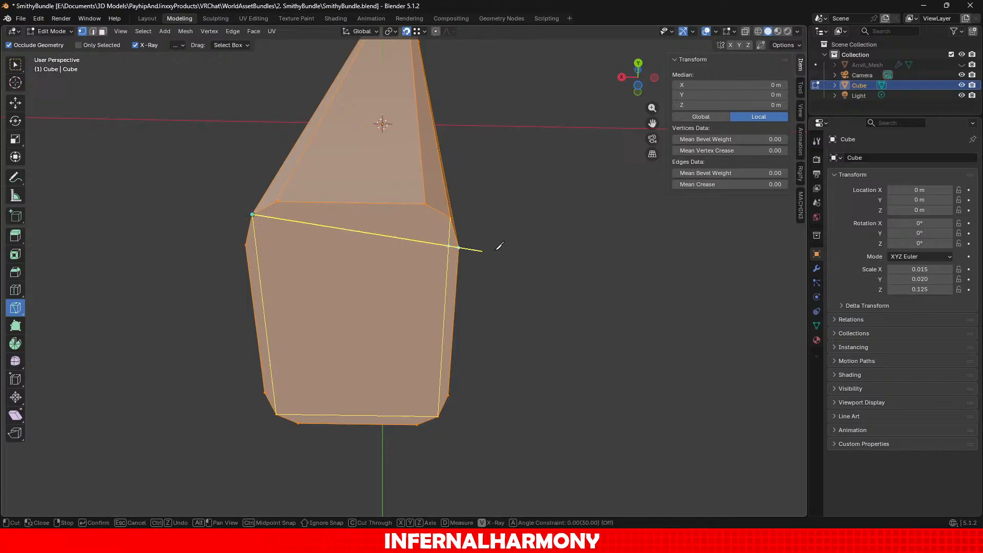
left_click(461, 222)
key("Return")
Step: Return to Object Mode and set the bar's Z dimension to 0.3 m
middle_click_drag(450, 253, 353, 220)
left_click(51, 31)
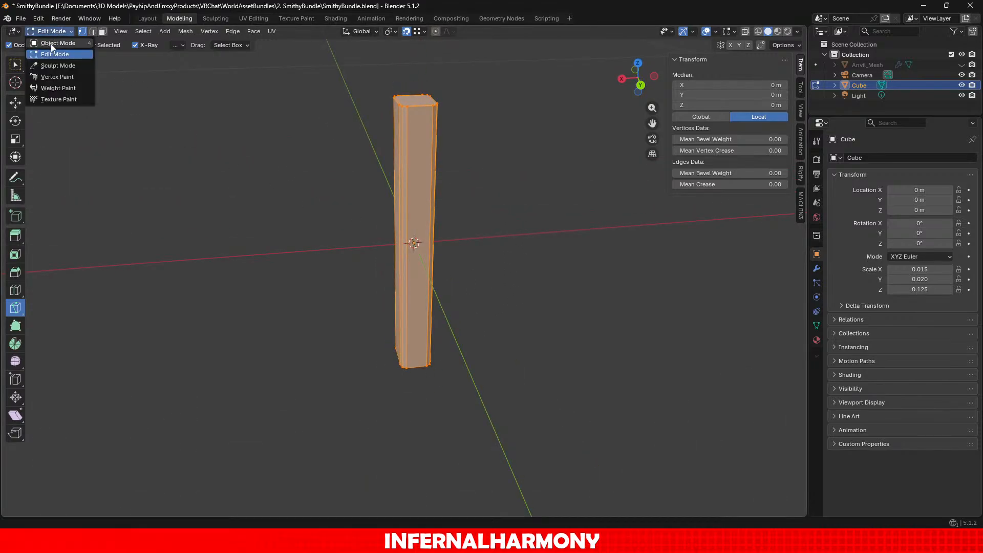
left_click(52, 45)
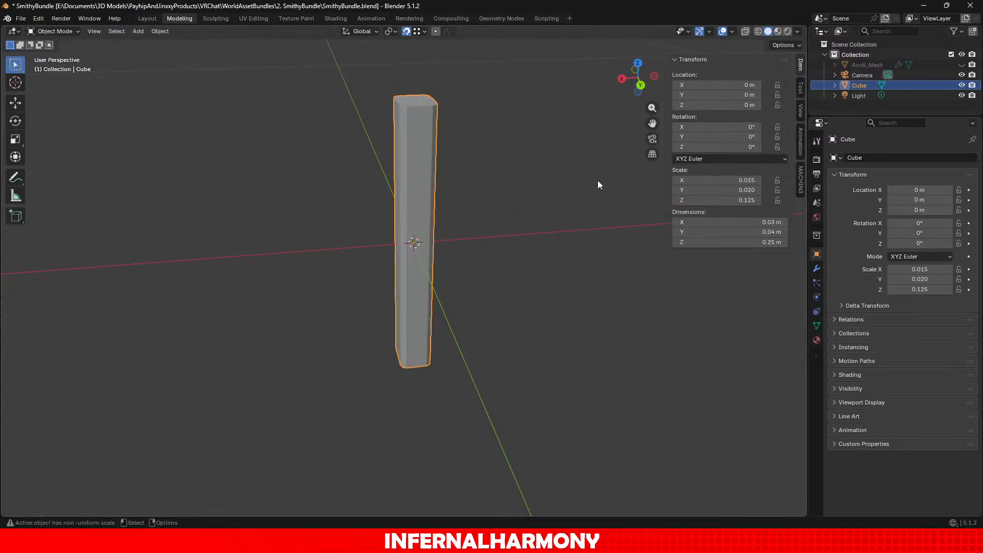
left_click(761, 241)
type("0.")
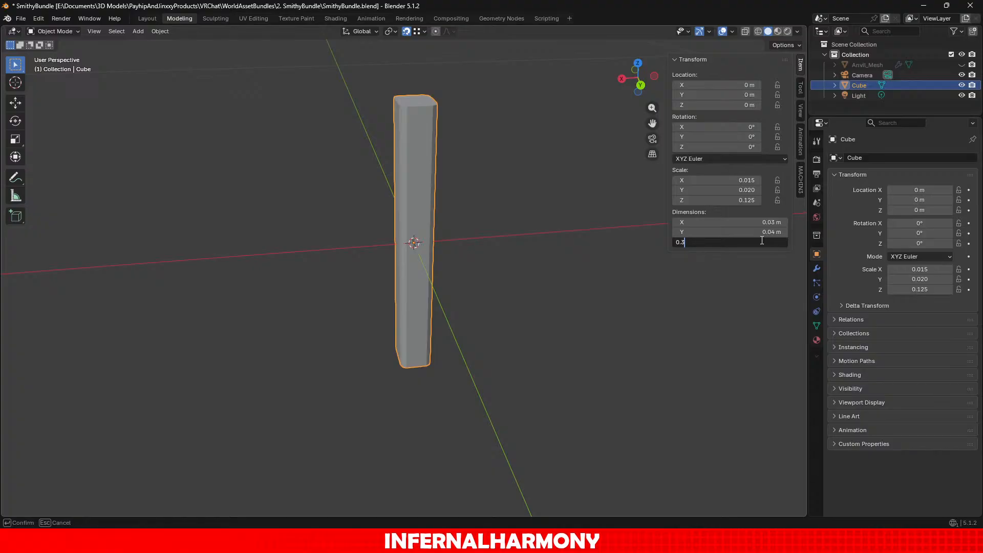
type("3")
key("Return")
Step: Deselect the bar and add a new cube mesh at the origin
left_click(143, 38)
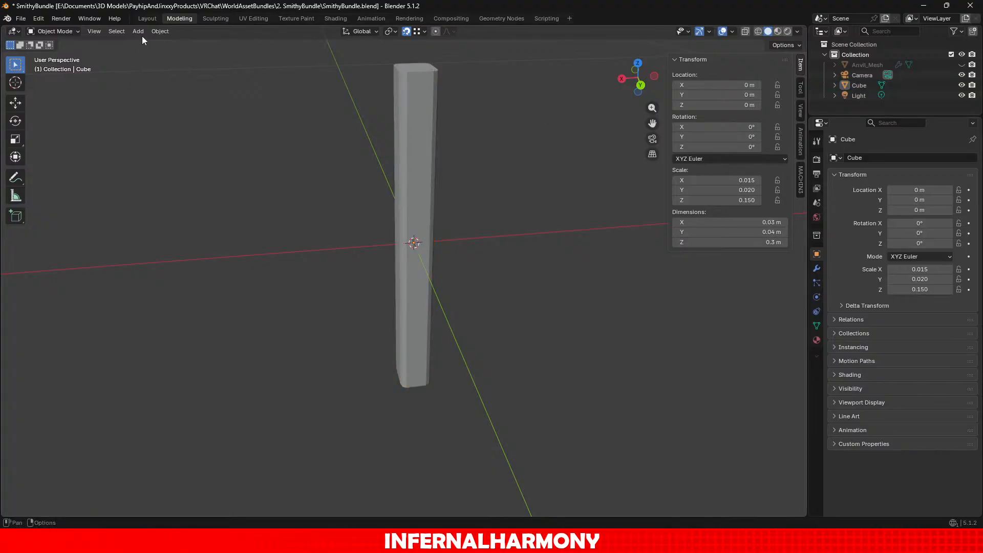
left_click(139, 32)
mouse_move(148, 47)
left_click(239, 53)
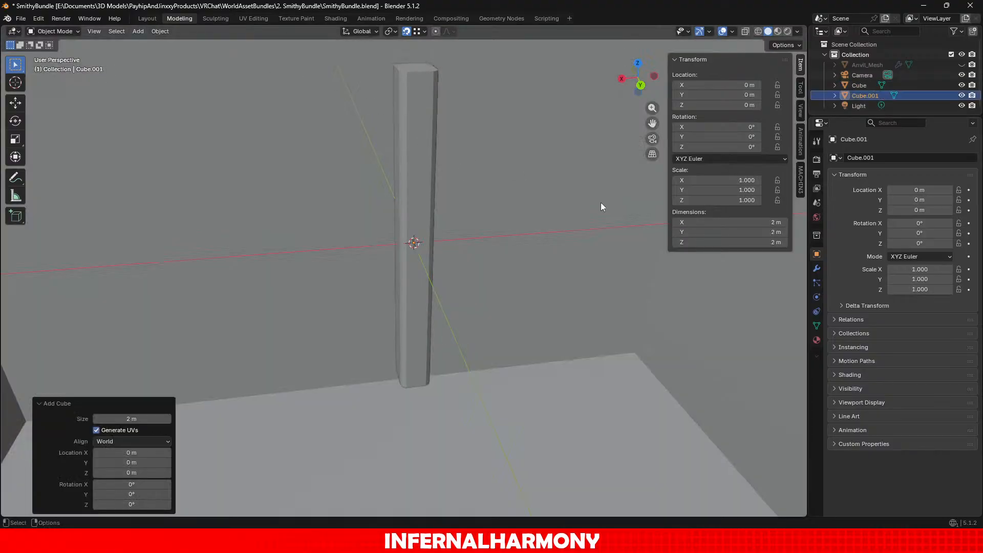
Step: Set the new cube's X, Y and Z dimensions to 4 cm each
left_click(762, 224)
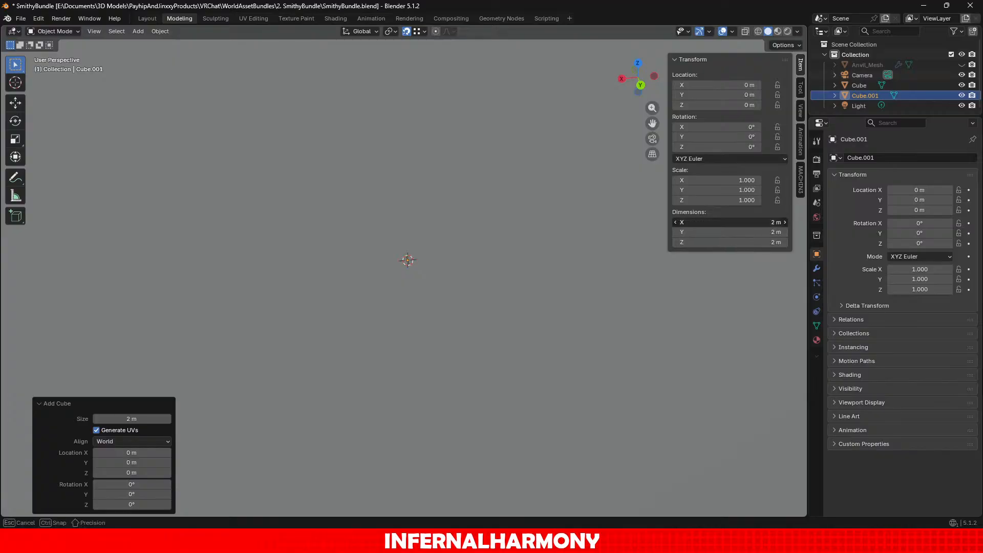
type("4cm")
key("ctrl+a")
key("ctrl+c")
key("Return")
left_click(766, 232)
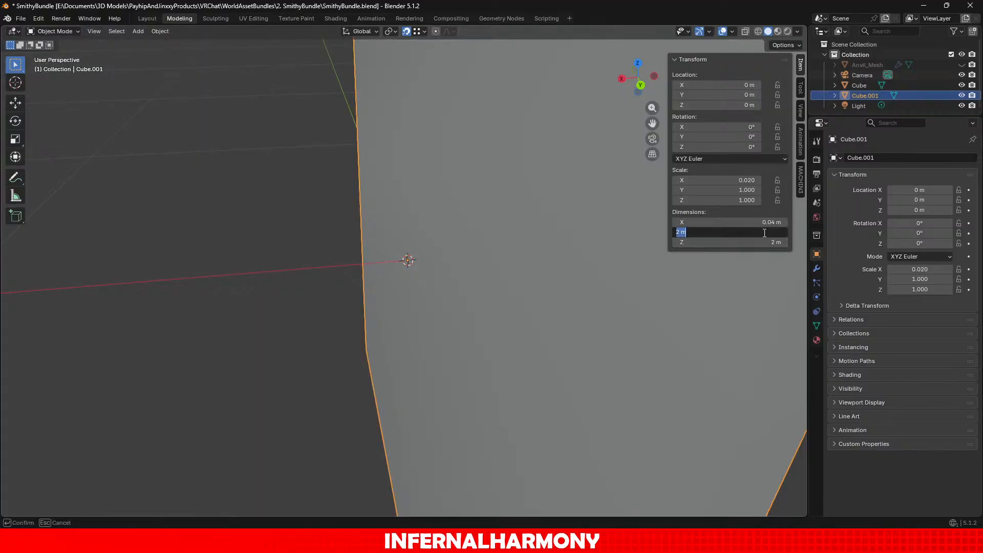
key("ctrl+v")
key("Return")
left_click(762, 244)
key("ctrl+v")
key("Return")
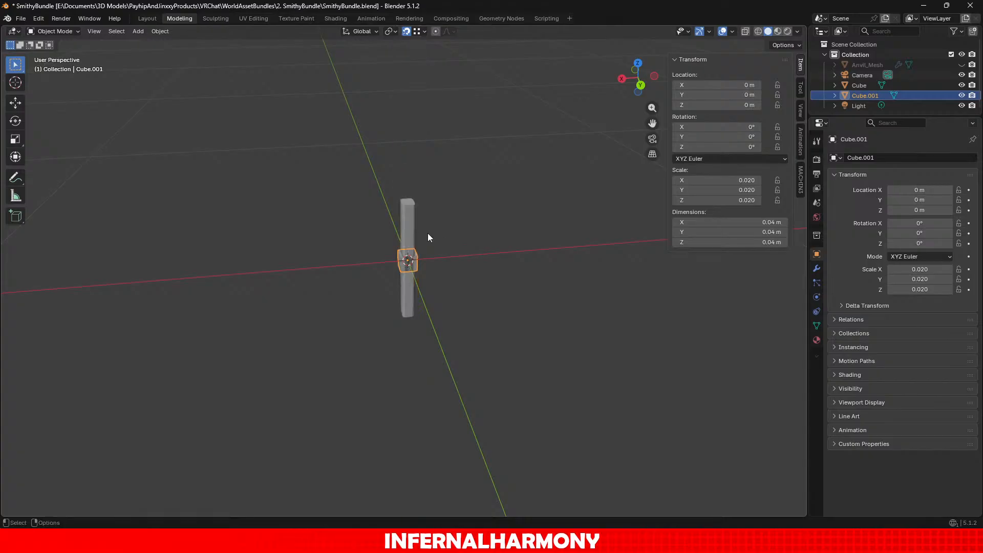
Step: Raise the small cube along Z to the bar's upper end and set its Z location to 0.12 m
scroll(404, 243, "up", 4)
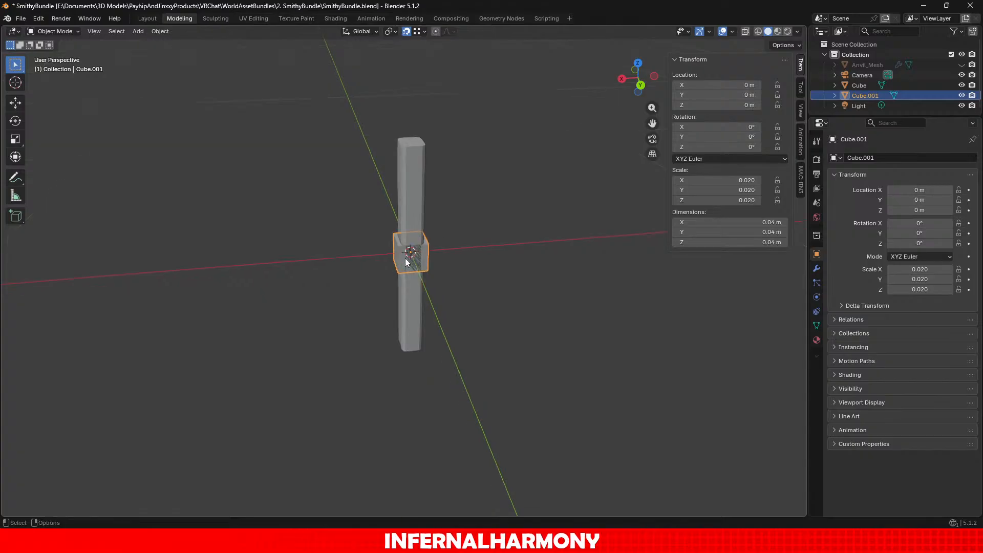
left_click(14, 102)
left_click_drag(412, 210, 418, 126)
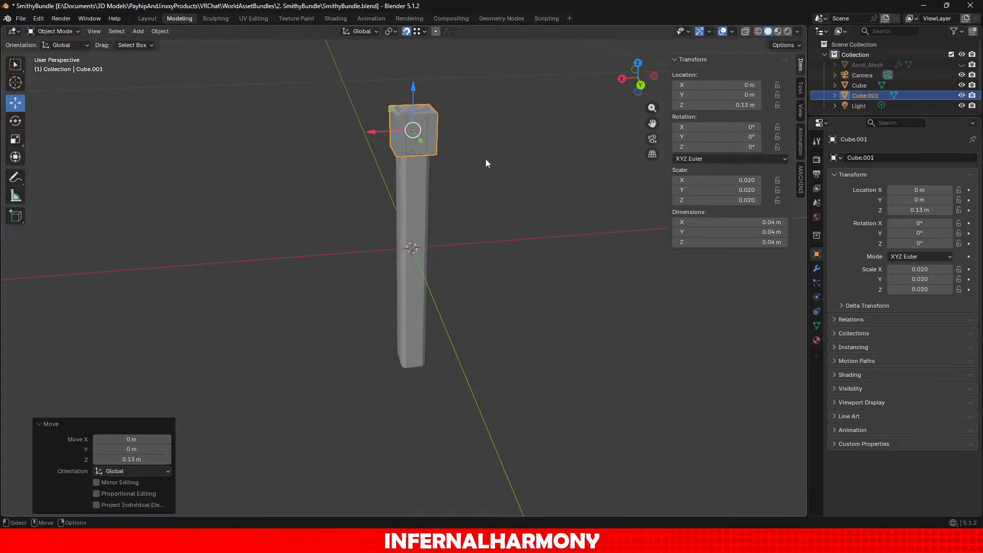
scroll(404, 179, "up", 2)
scroll(404, 182, "down", 3)
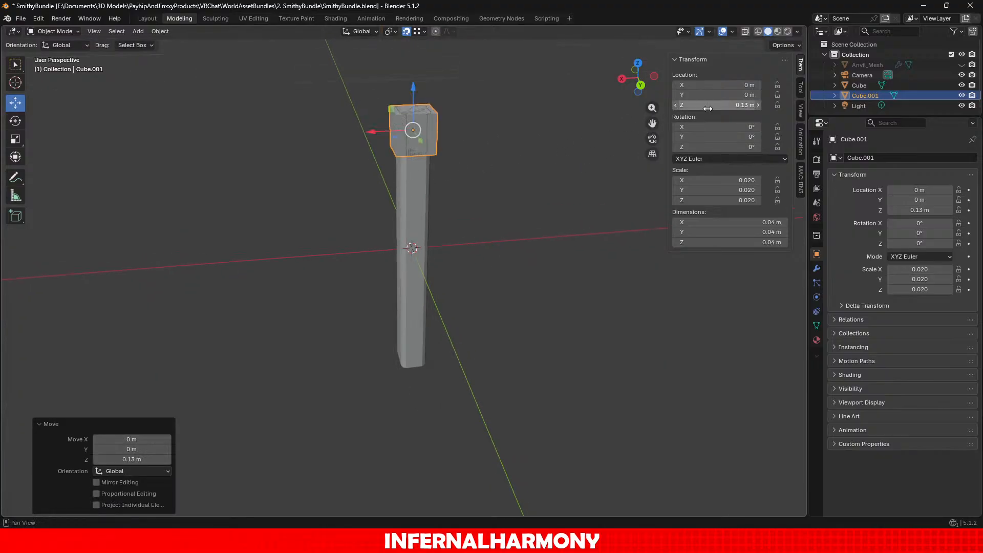
left_click(733, 105)
left_click(734, 107)
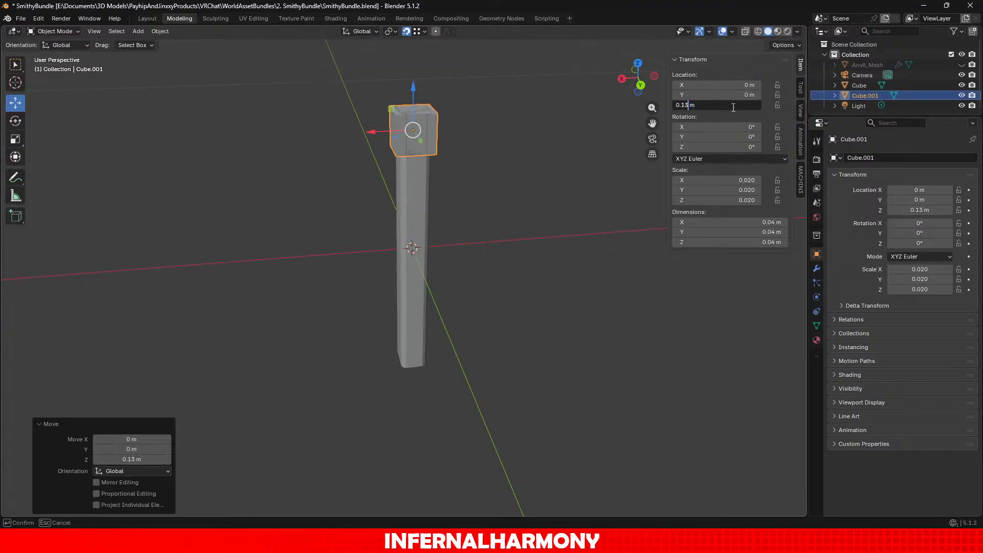
type("2")
key("Return")
Step: Move the Brave window out of the way and examine from several sides how the small cube fits around the bar
middle_click_drag(355, 279, 451, 318)
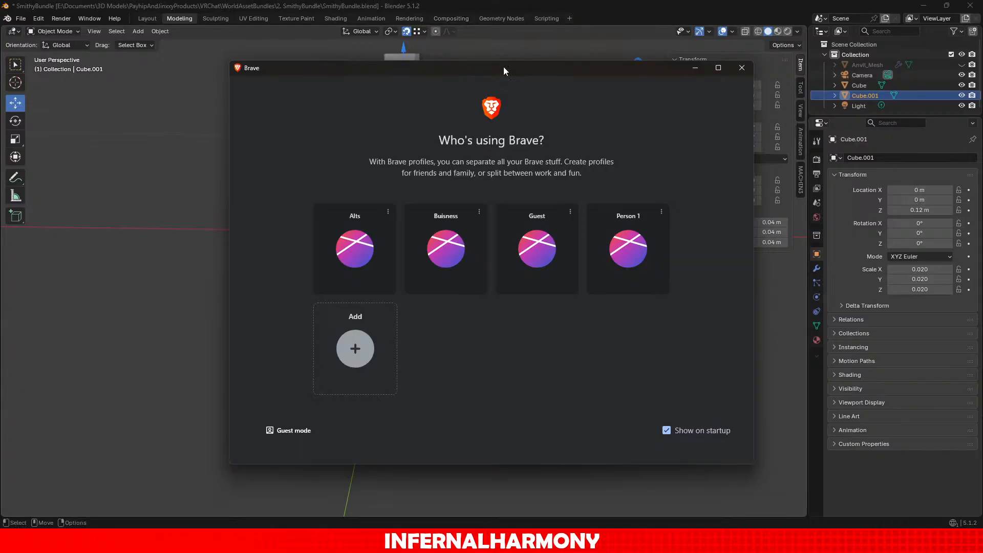
left_click_drag(503, 67, 0, 179)
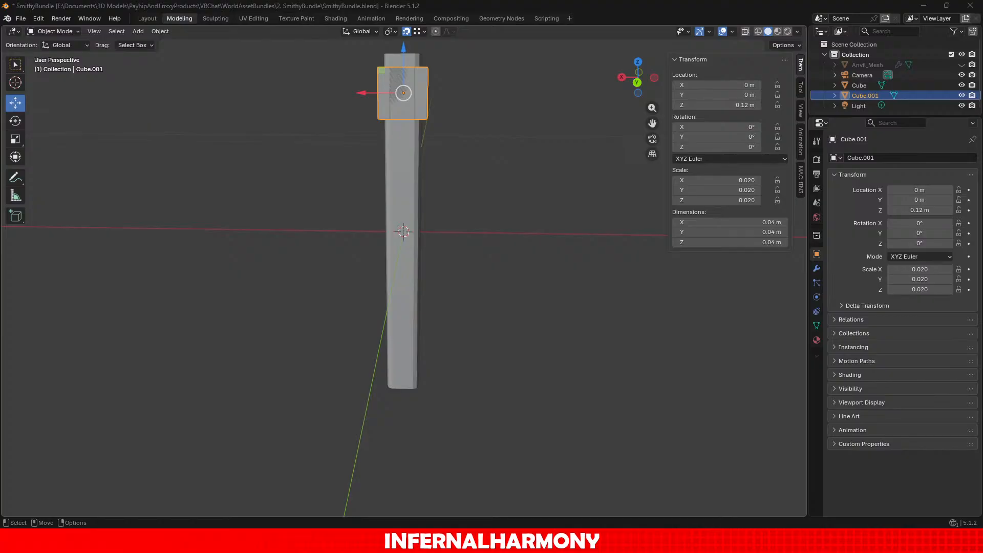
scroll(402, 130, "down", 1)
middle_click_drag(403, 130, 438, 203, "shift")
scroll(450, 208, "up", 2)
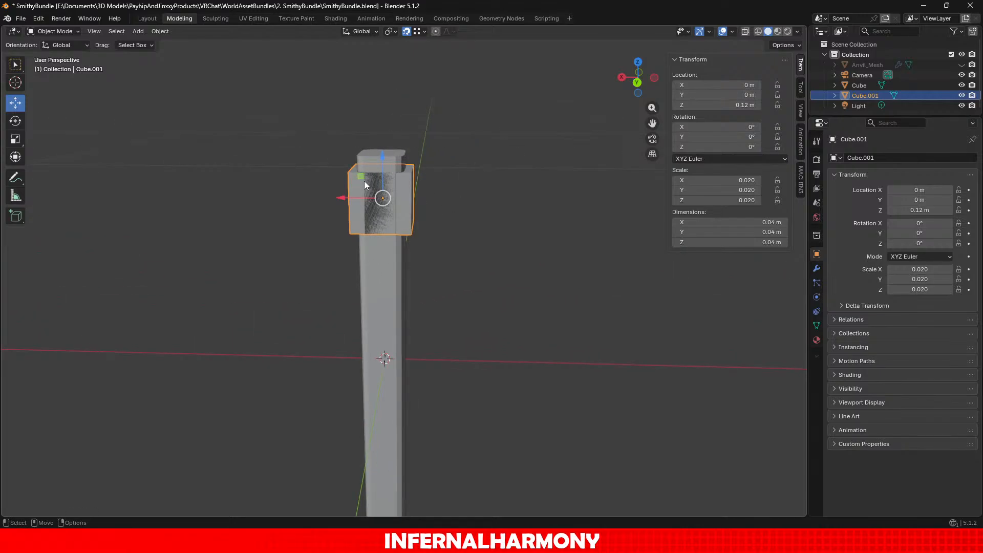
scroll(431, 232, "down", 4)
middle_click_drag(448, 253, 339, 263)
scroll(372, 225, "up", 4)
middle_click_drag(372, 225, 457, 276, "shift")
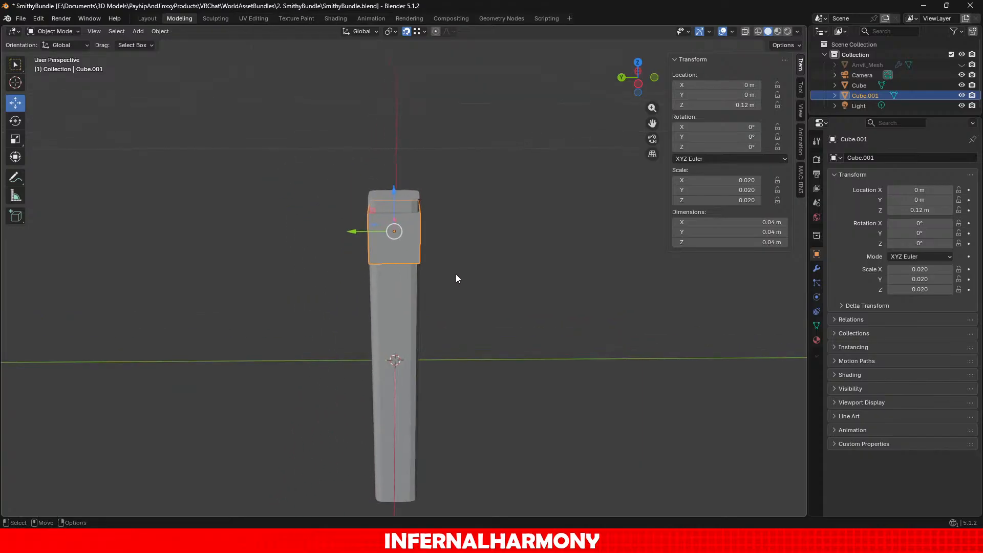
Step: Set the small cube's X dimension to 0.08 m to form a wider block across the bar
left_click(745, 233)
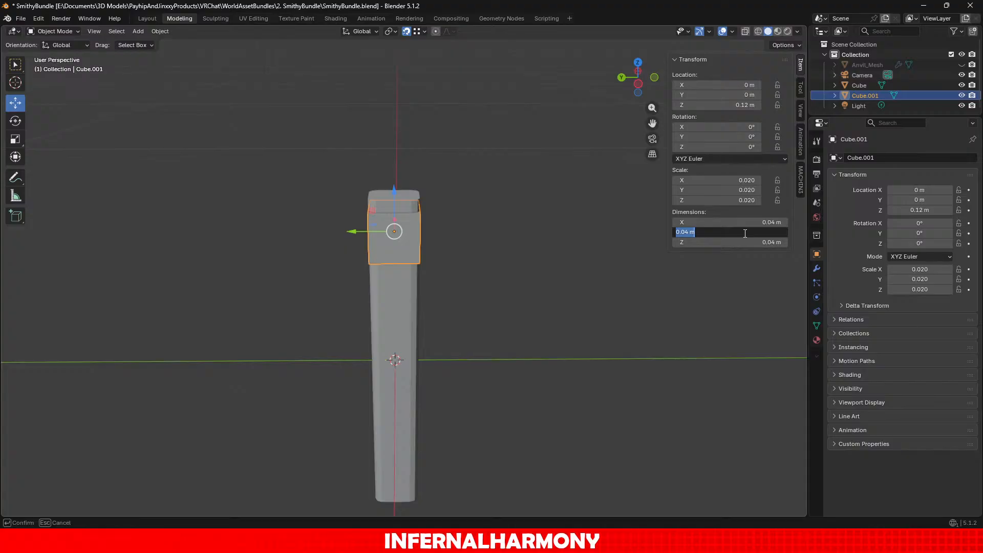
left_click(745, 234)
key("Return")
left_click(756, 222)
left_click(755, 221)
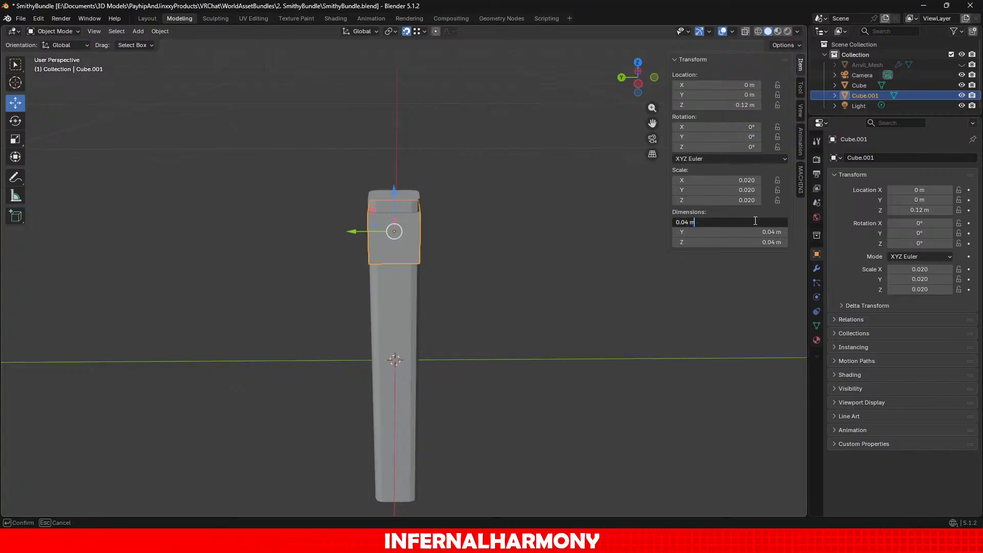
key("Return")
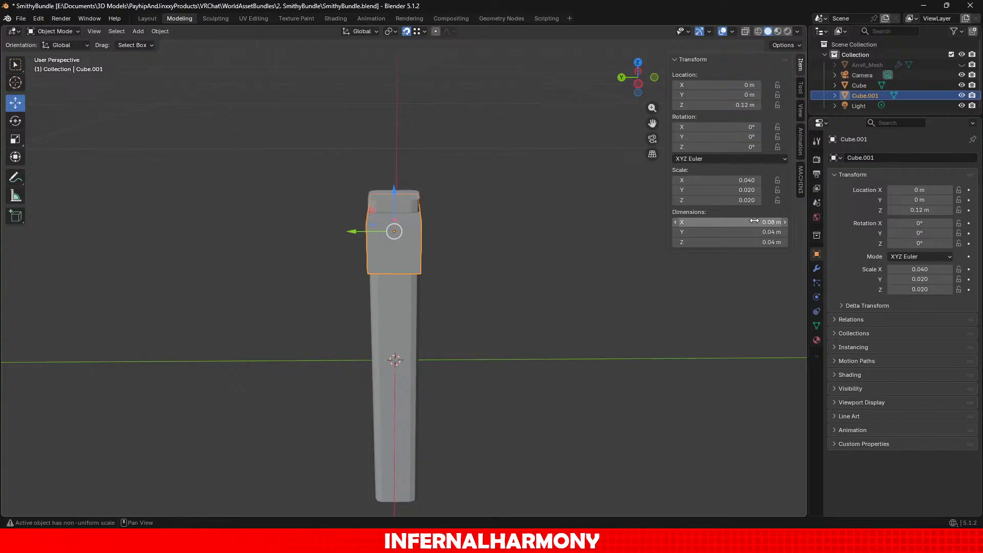
middle_click_drag(345, 361, 500, 283)
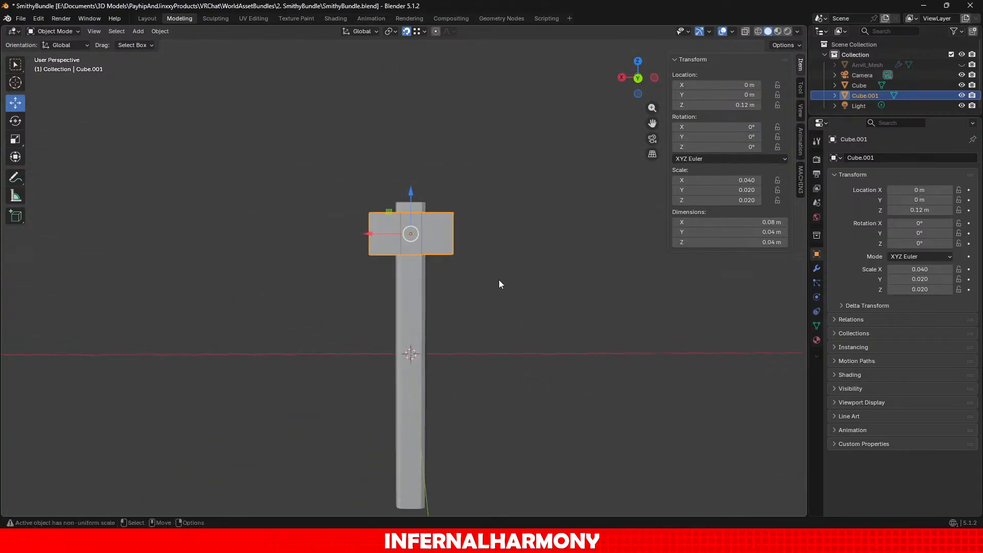
scroll(415, 180, "up", 2)
scroll(543, 315, "down", 5)
scroll(542, 315, "up", 1)
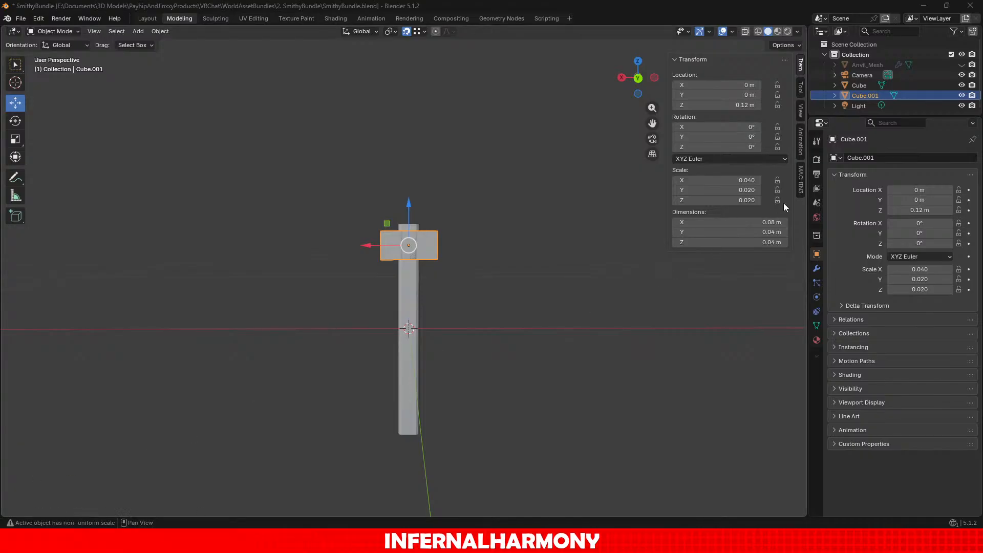
Step: Set the head block's X dimension to 0.1 m
left_click(764, 222)
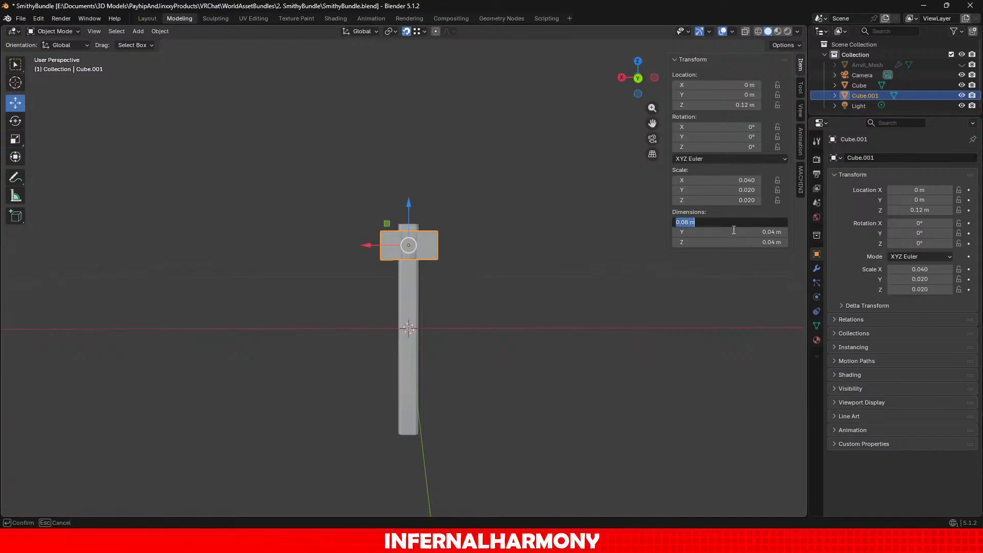
left_click(692, 222)
key("BackSpace")
type("1")
key("Return")
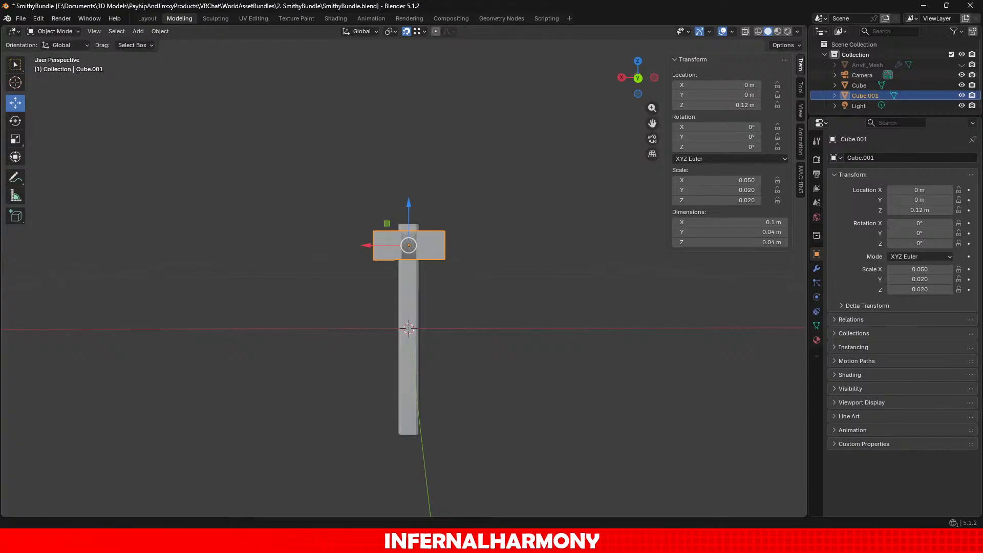
Step: Enter Edit Mode on the head block and select its end face on the negative X side in face select mode
left_click(47, 32)
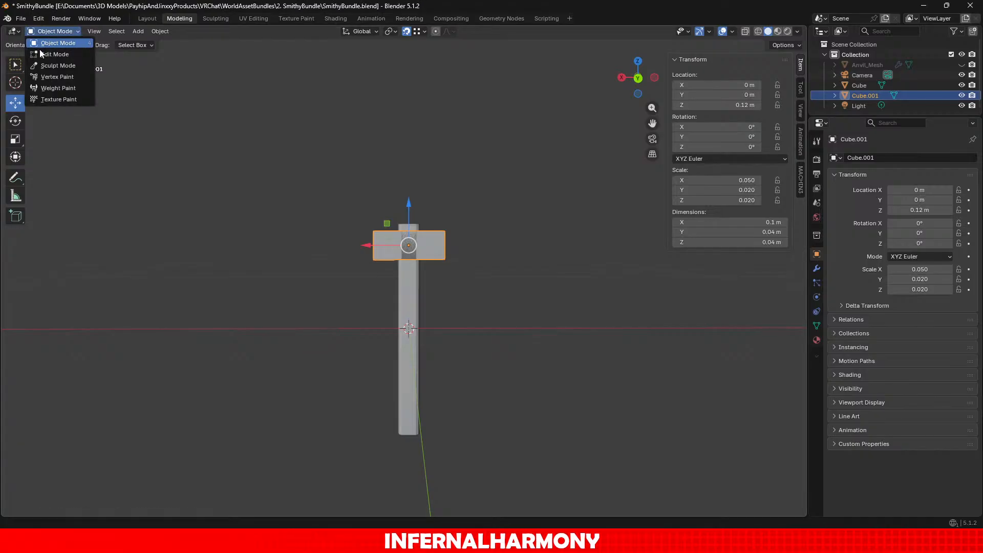
left_click(51, 53)
scroll(301, 169, "up", 3)
middle_click_drag(300, 169, 351, 164)
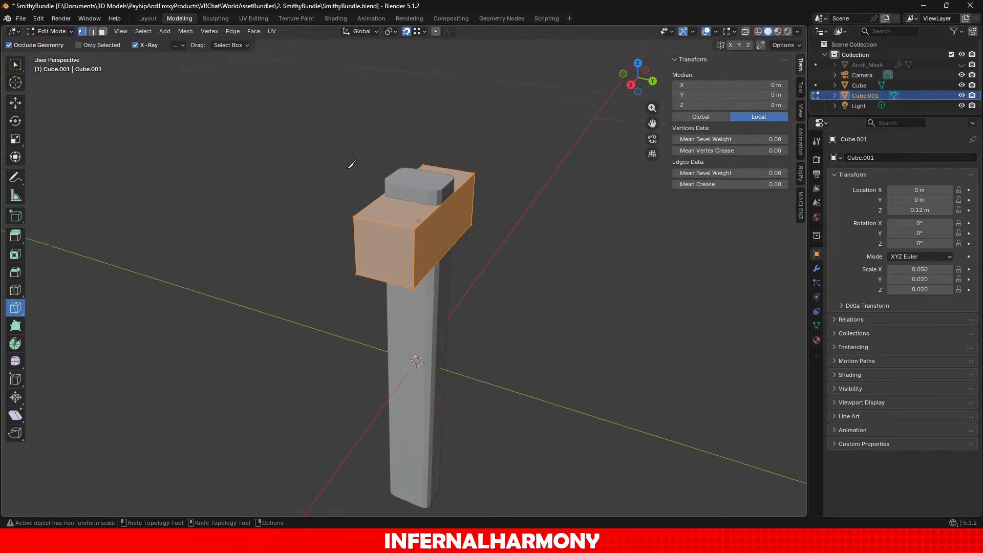
left_click(103, 31)
scroll(479, 227, "down", 1)
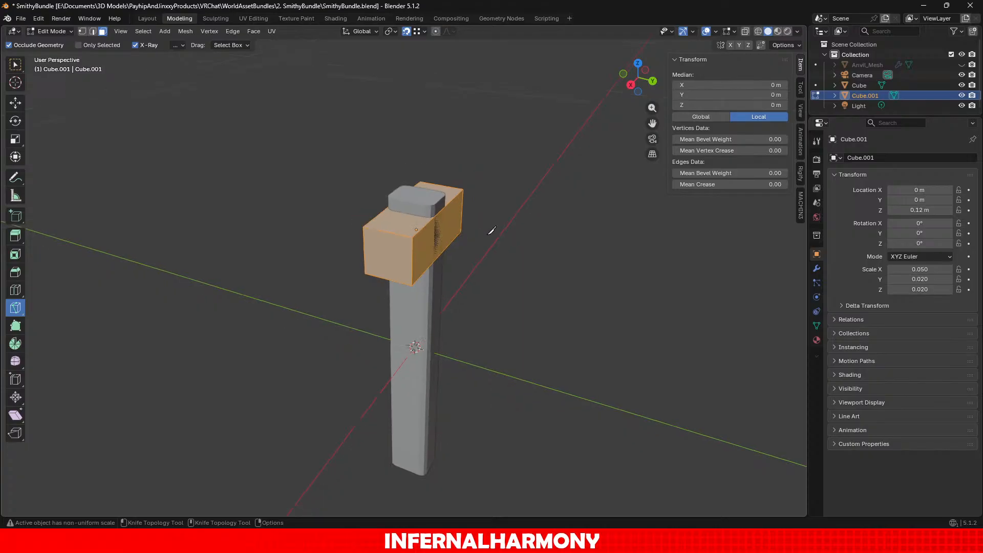
middle_click_drag(456, 241, 170, 95)
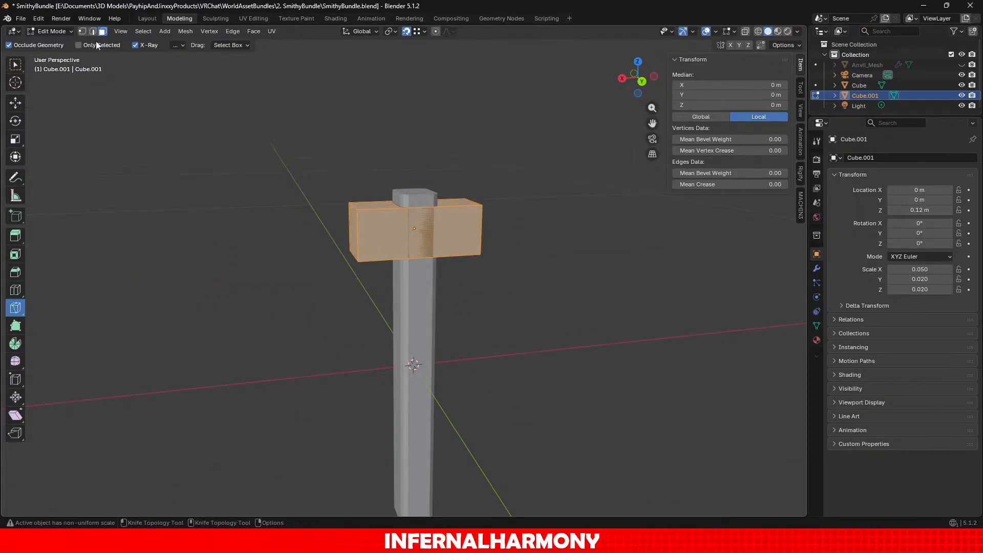
left_click(14, 104)
left_click(348, 230)
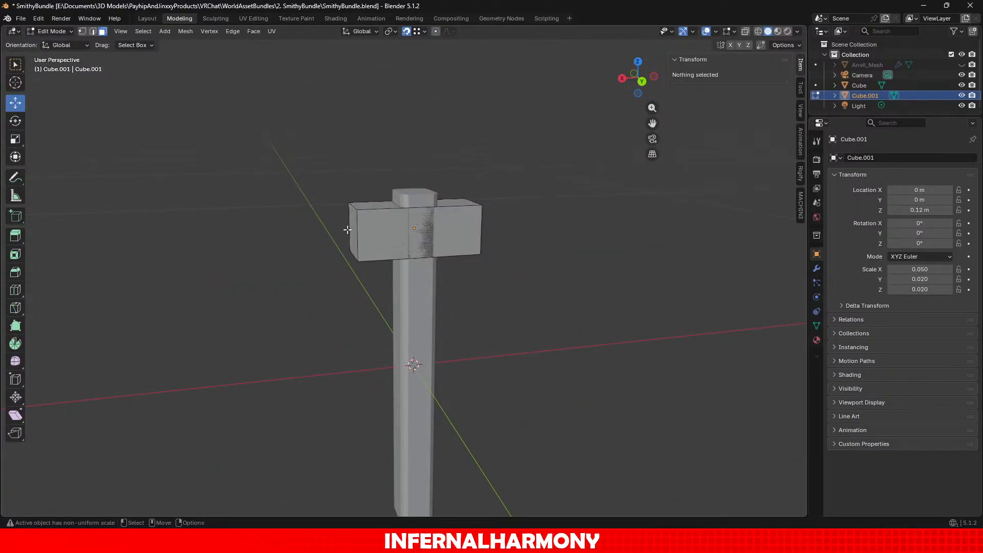
left_click(351, 230)
middle_click_drag(351, 229, 342, 297)
left_click(464, 232)
scroll(342, 297, "up", 1)
scroll(342, 297, "down", 2)
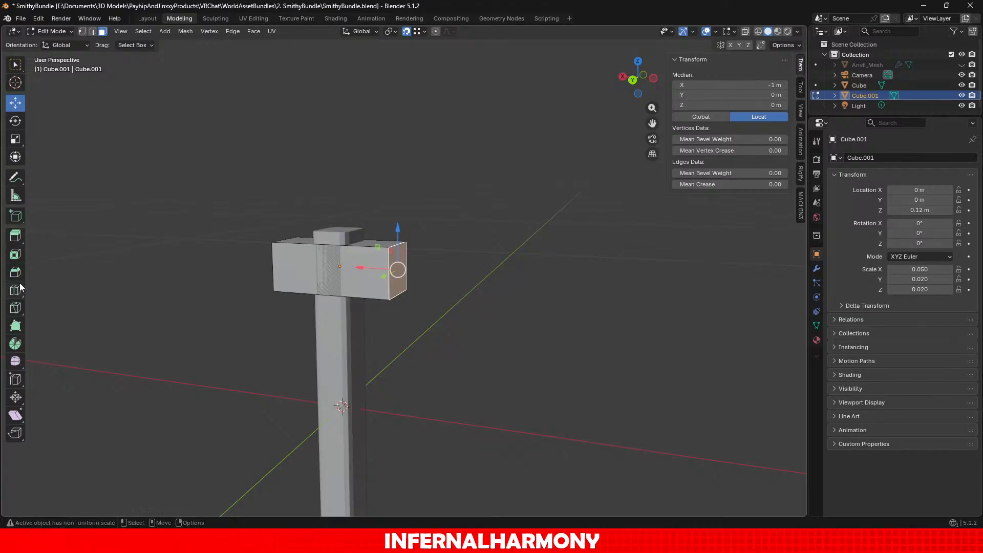
Step: Try scaling the selected end face of the head block and undo the scaling
middle_click_drag(358, 312, 224, 308)
scroll(434, 312, "up", 3)
middle_click_drag(435, 312, 379, 333, "shift")
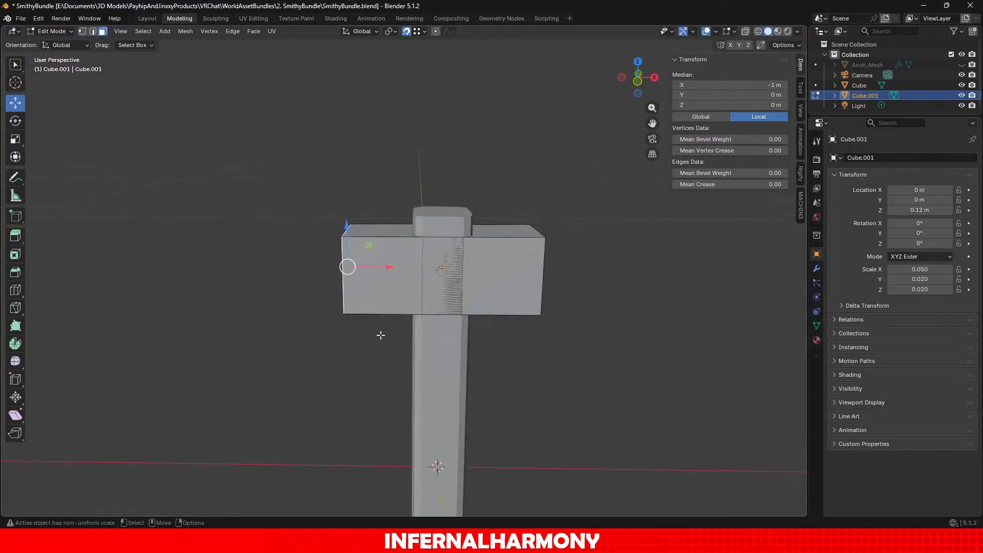
left_click(19, 142)
mouse_move(390, 239)
left_mouse_down()
mouse_move(367, 254)
mouse_move(374, 240)
left_mouse_up()
key("ctrl+z")
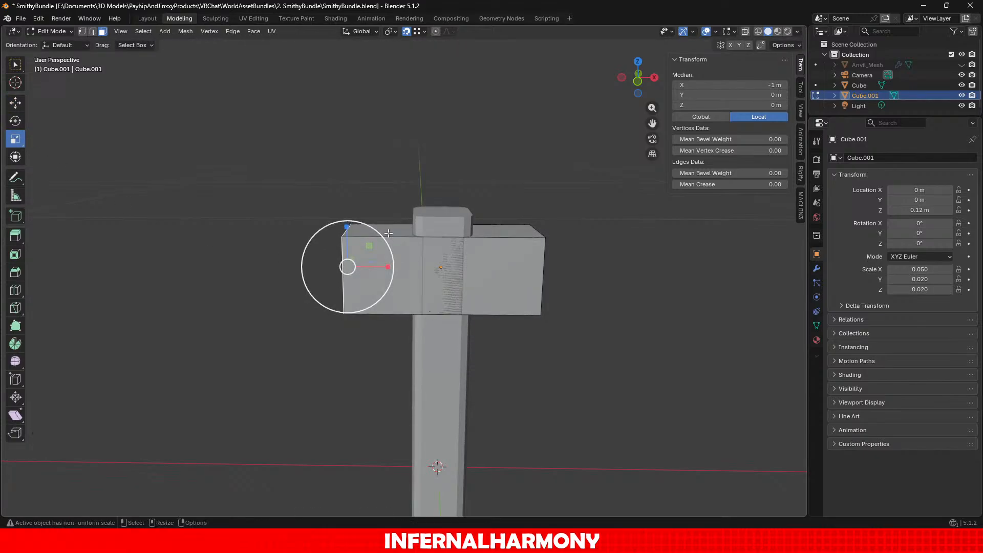
mouse_move(204, 284)
middle_mouse_down()
mouse_move(245, 325)
mouse_move(215, 297)
middle_mouse_up()
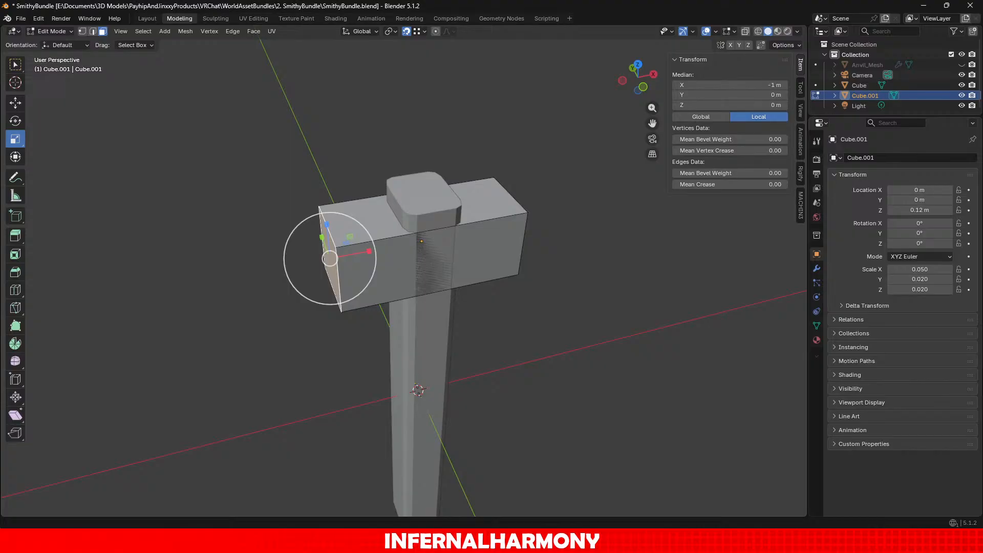
Step: Leave the head block's Edit Mode, select the handle bar and enter Edit Mode on it
left_click(51, 31)
left_click(45, 55)
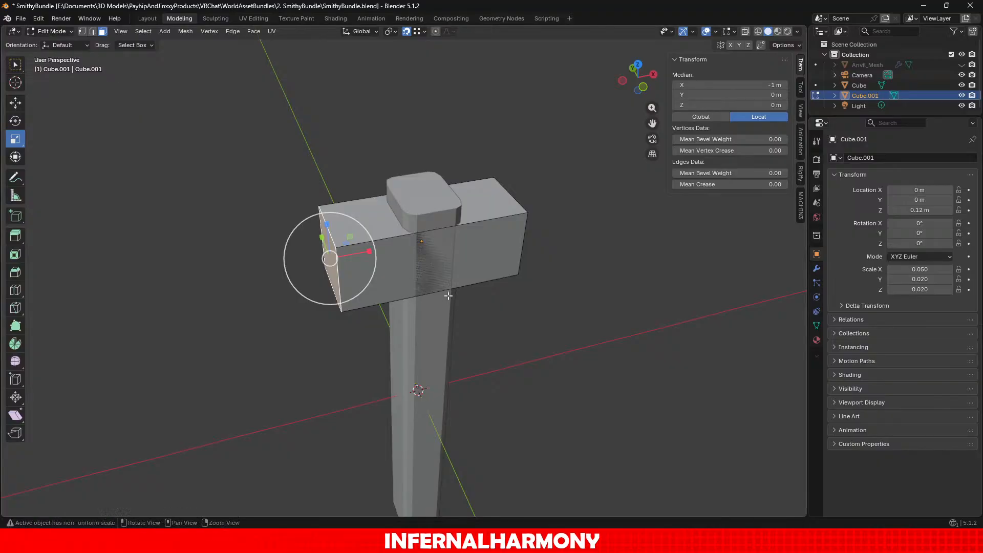
middle_click_drag(143, 190, 136, 134)
left_click(52, 31)
left_click(50, 39)
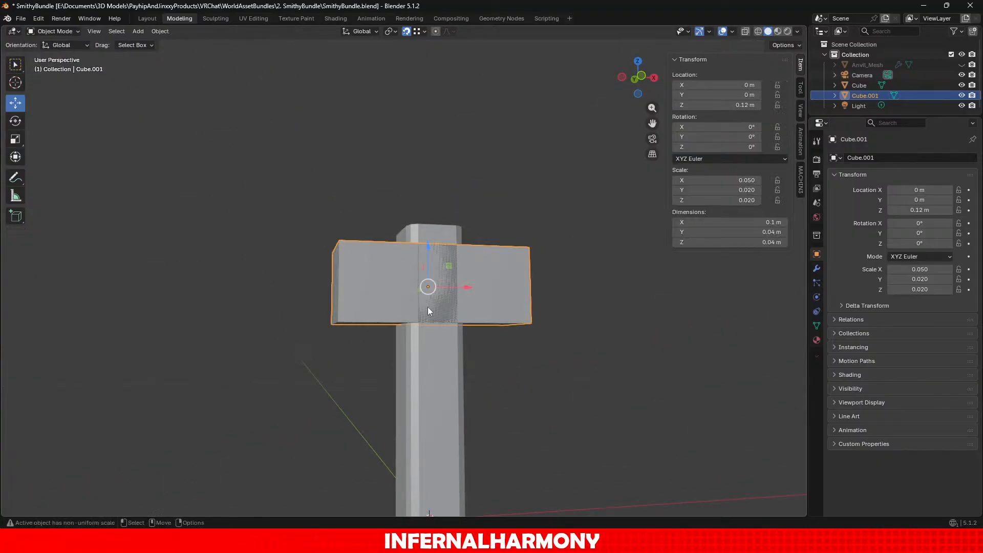
left_click(453, 358)
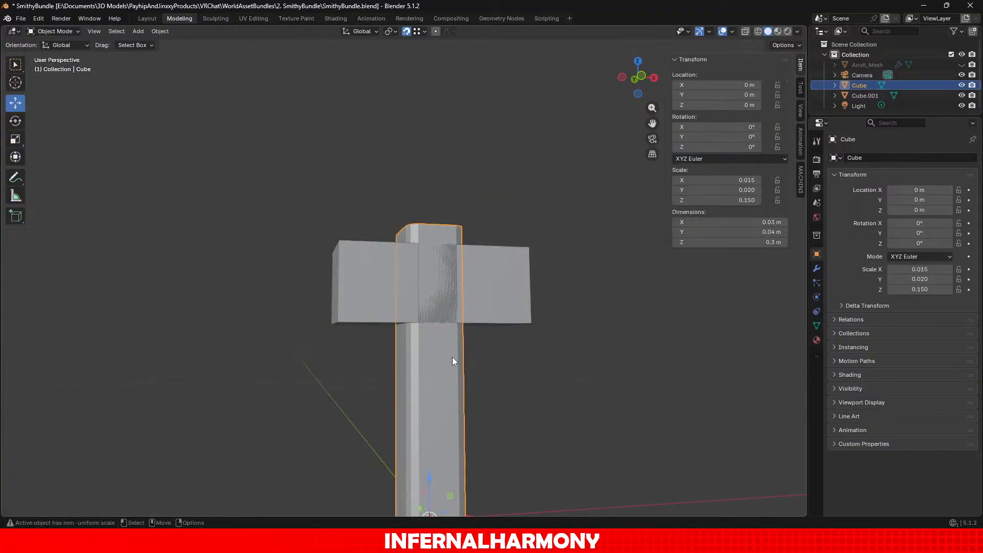
left_click(51, 31)
left_click(50, 50)
Step: Add two horizontal loop cuts close together around the handle just below the head block
left_click(15, 290)
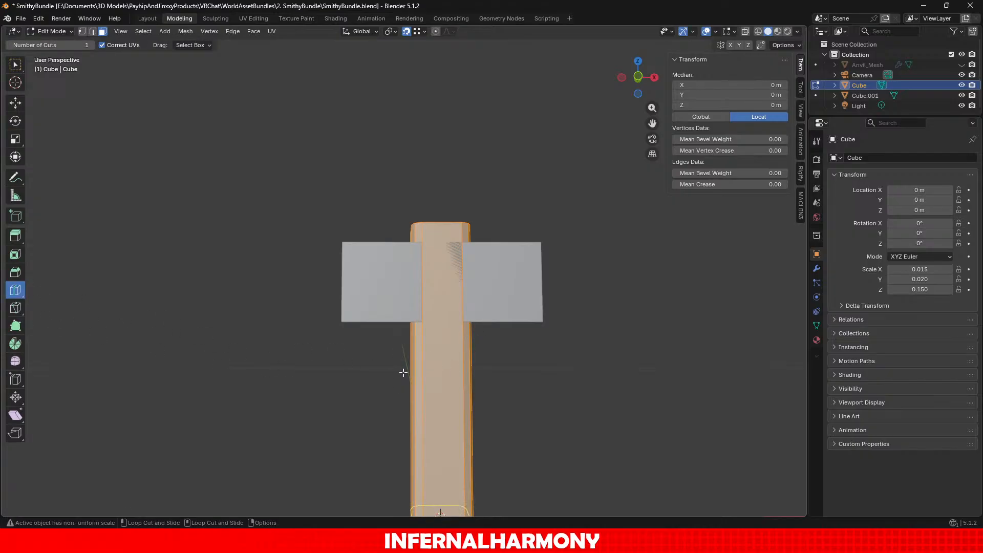
left_click_drag(444, 411, 487, 364)
key("ctrl+z")
left_click_drag(426, 431, 423, 278)
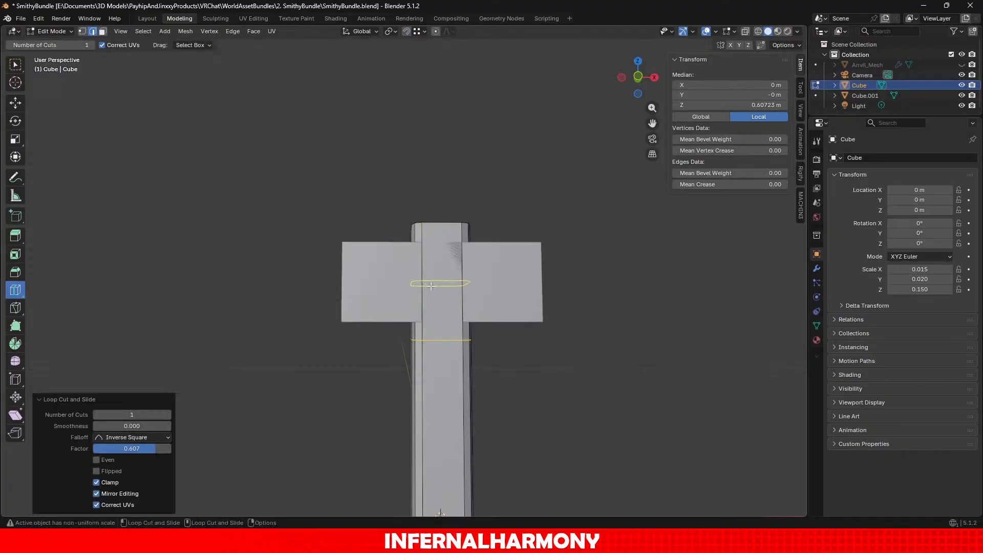
left_click_drag(418, 329, 412, 385)
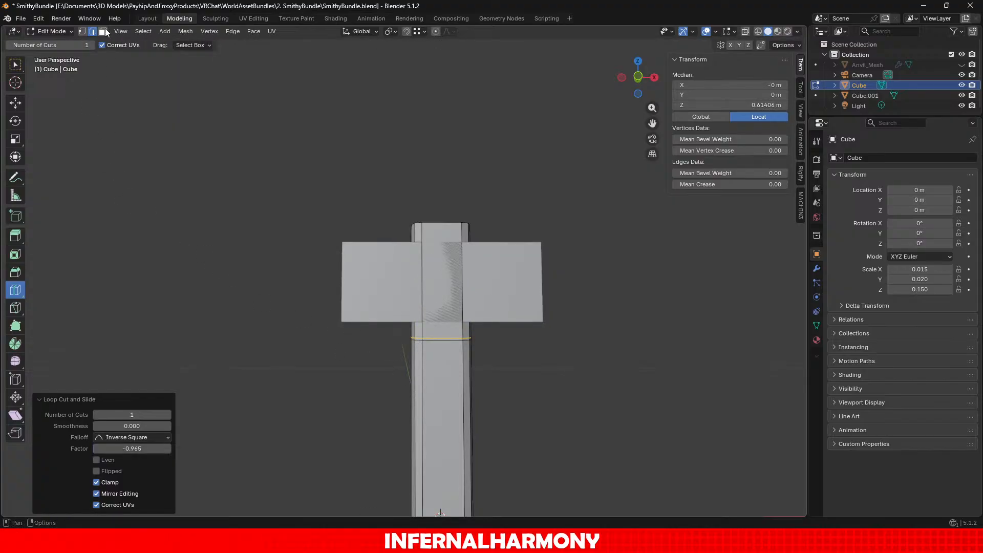
Step: Select all handle faces above the upper loop cut in wireframe display and return to solid shading
key("3")
left_click(758, 32)
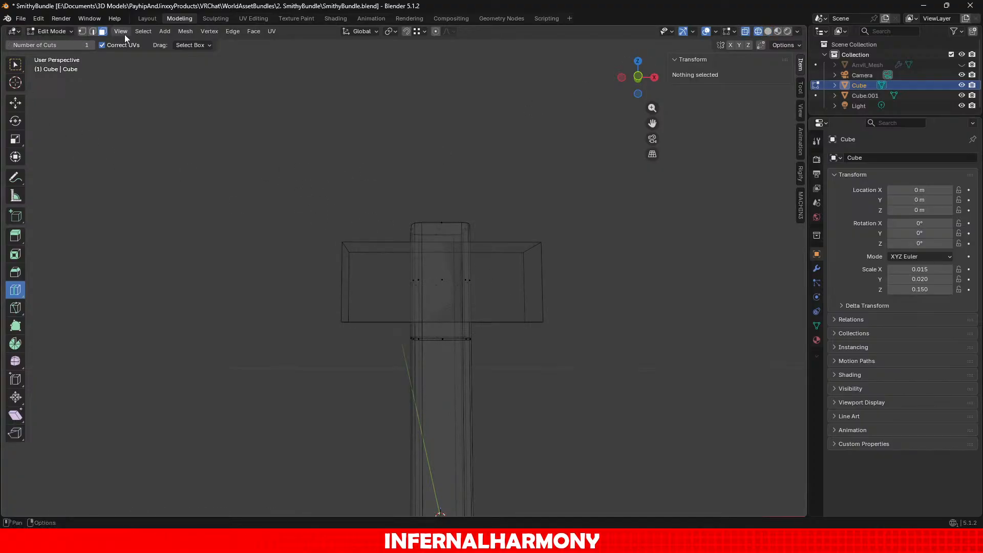
left_click(15, 103)
left_click_drag(279, 147, 515, 319)
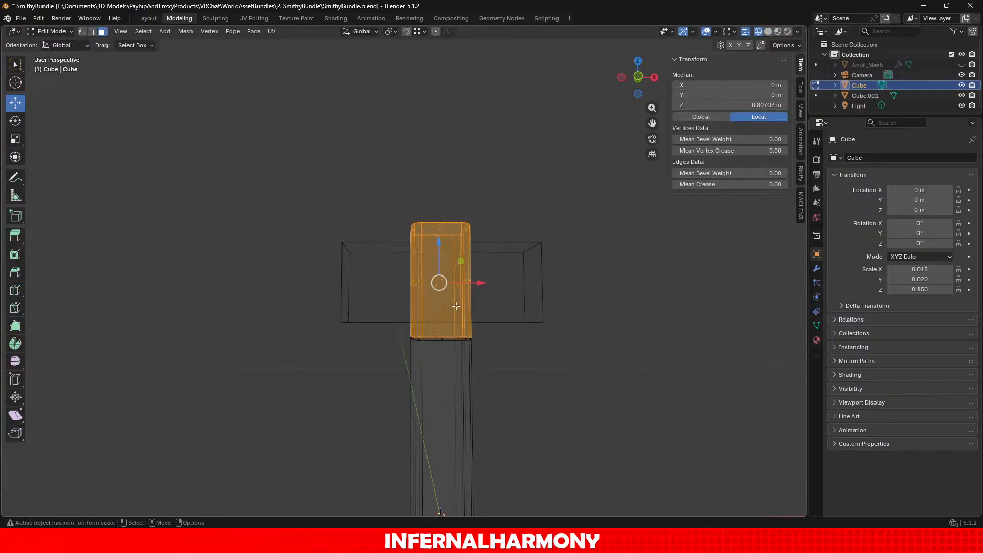
left_click(19, 142)
mouse_move(495, 239)
middle_mouse_down()
mouse_move(479, 313)
mouse_move(492, 256)
middle_mouse_up()
left_click(768, 31)
Step: Try scaling the handle's top section to about 0.448 in X and Z and undo it
left_click_drag(493, 252, 474, 266)
middle_click_drag(473, 266, 609, 292)
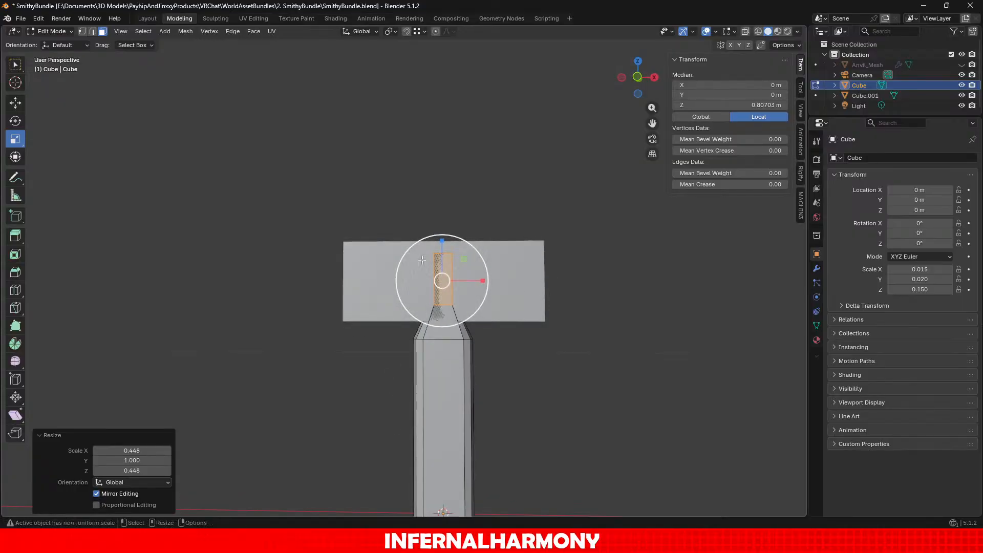
left_click(16, 103)
key("ctrl+z")
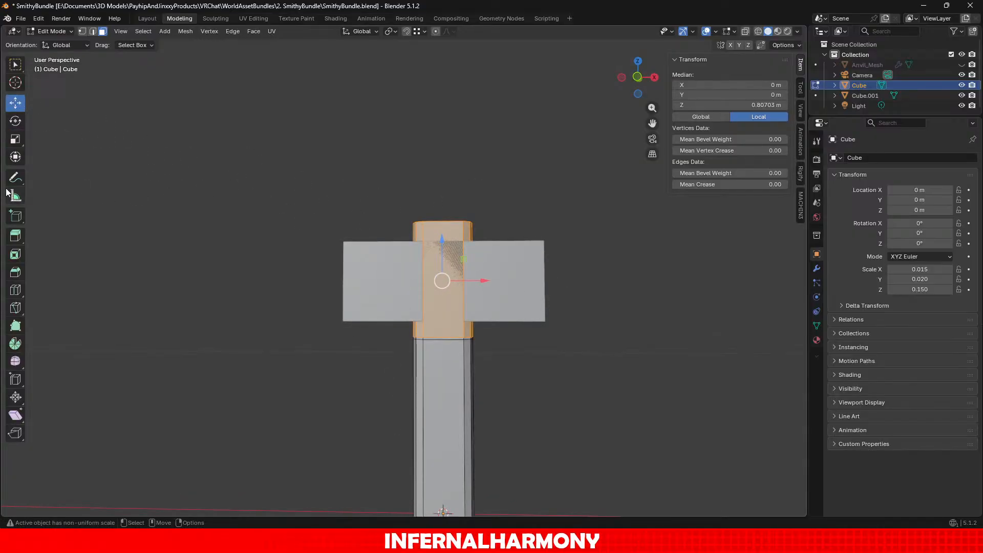
Step: Try narrowing the handle's top section with a 0.855 scale in X and Z and a 0.53 scale in X and Y
left_click(16, 138)
middle_click_drag(507, 287, 528, 251)
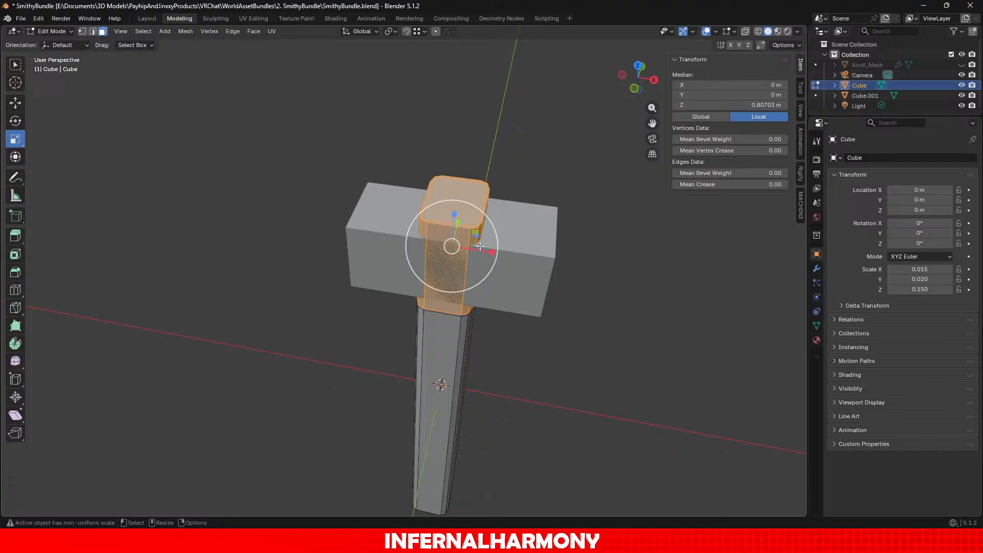
left_click_drag(478, 237, 474, 240)
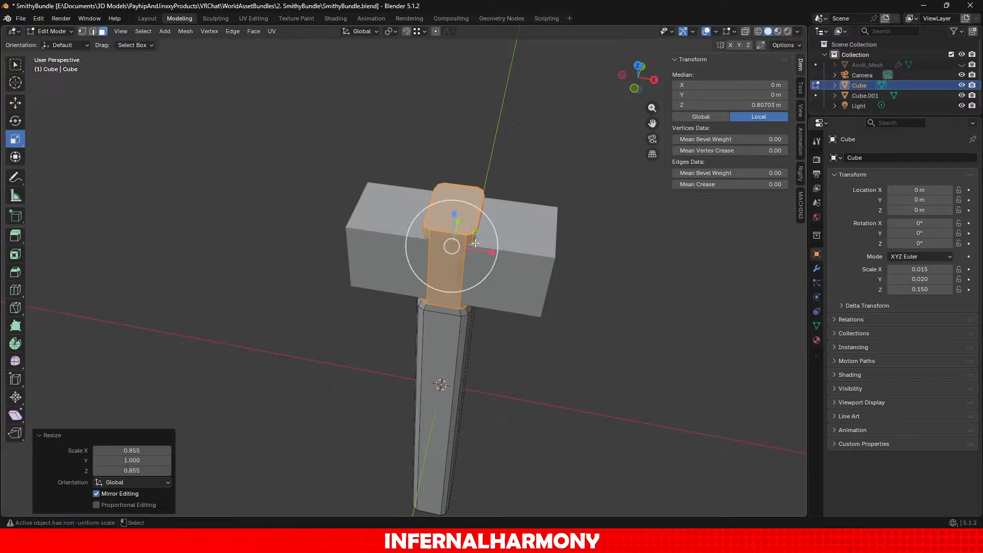
key("ctrl+z")
middle_click_drag(495, 232, 486, 251)
left_click_drag(487, 234, 469, 246)
middle_click_drag(468, 245, 439, 385)
left_click_drag(495, 312, 476, 310)
middle_click_drag(476, 309, 592, 378)
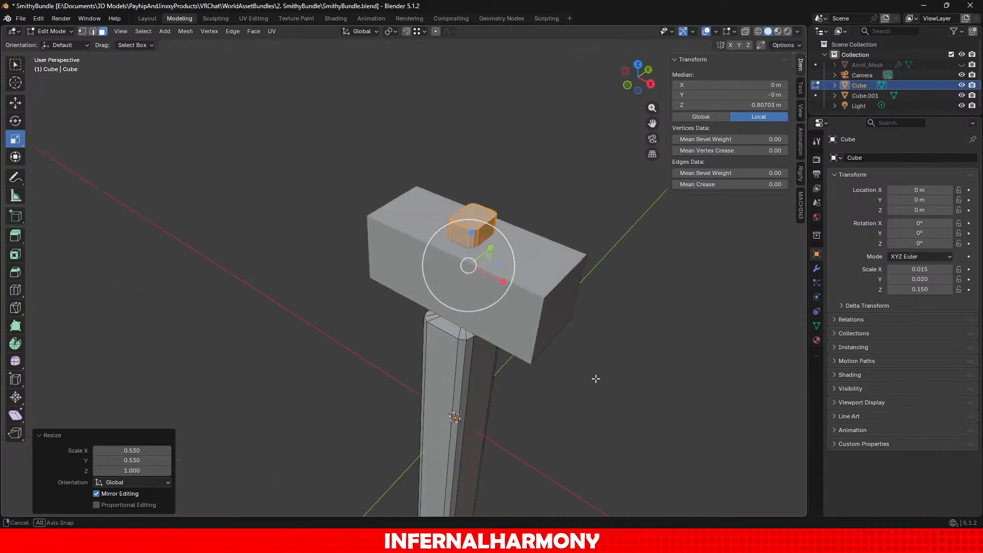
Step: Scale the handle's top section to about 0.779 in X and Y and raise its lower edge loop about 0.0047 m
left_click_drag(495, 265, 487, 269)
middle_click_drag(487, 269, 399, 275)
key("2")
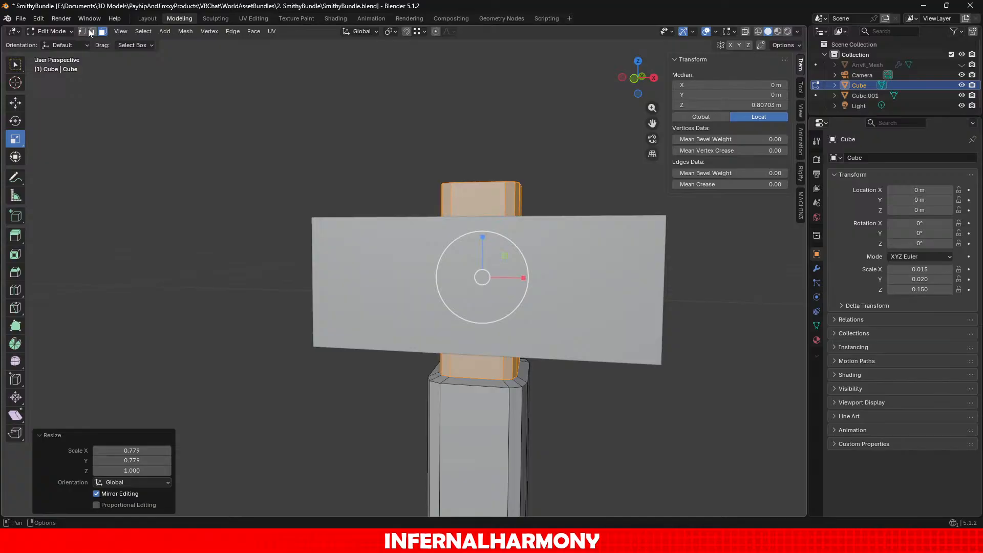
left_click(442, 383, "alt")
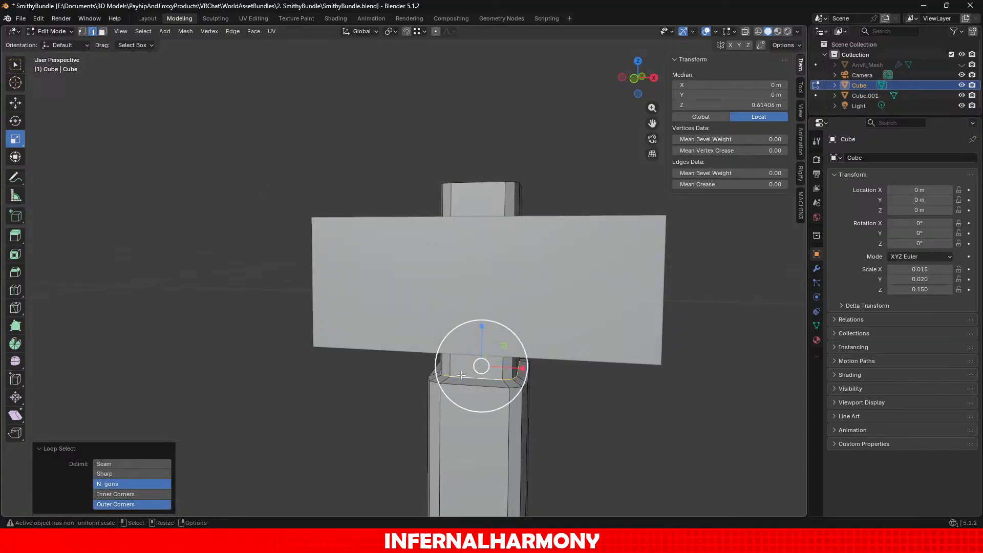
left_click(16, 104)
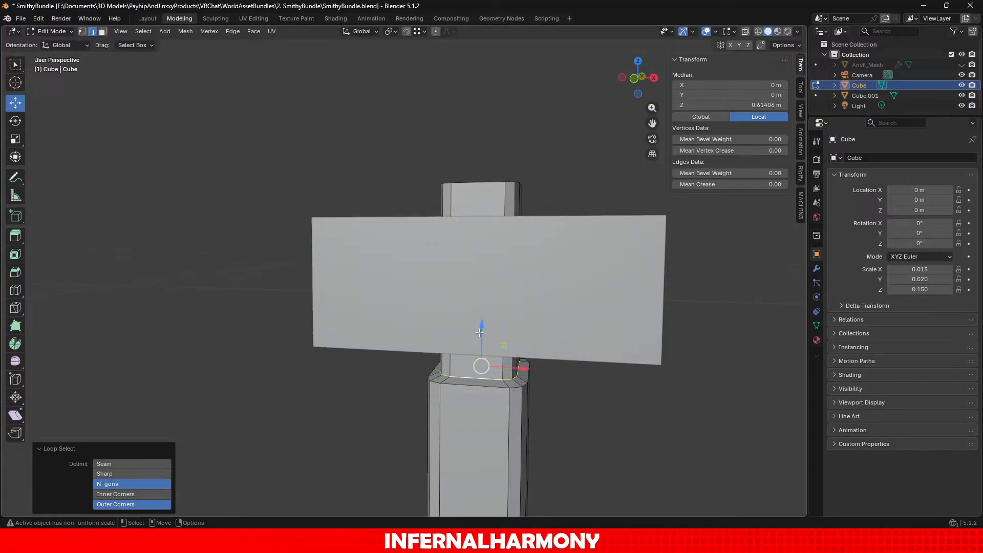
left_click_drag(481, 332, 484, 314)
scroll(485, 314, "down", 5)
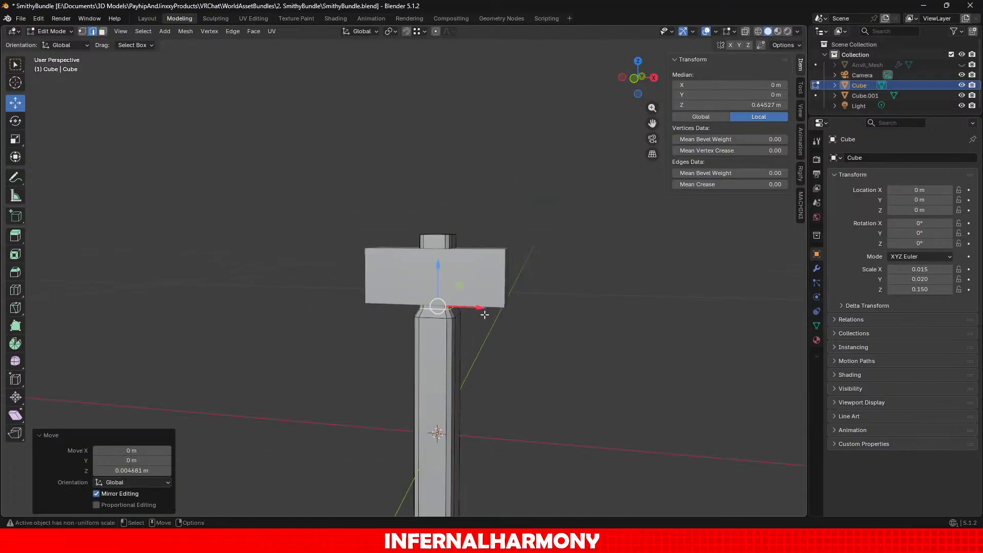
Step: Return to Object Mode, select the head block and enter Edit Mode on it
left_click(51, 31)
left_click(51, 43)
scroll(474, 325, "down", 5)
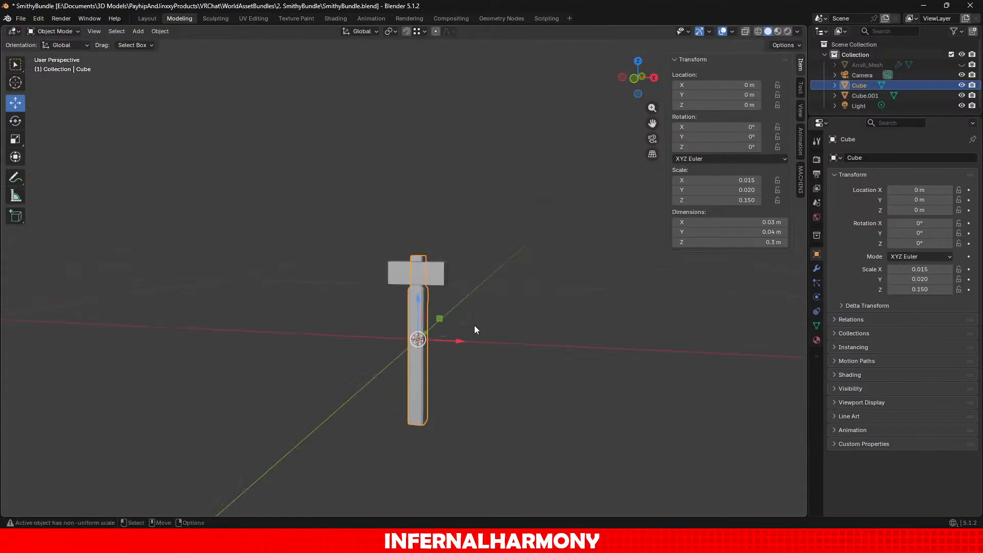
mouse_move(474, 325)
middle_mouse_down()
mouse_move(485, 319)
mouse_move(468, 330)
middle_mouse_up()
scroll(461, 318, "up", 5)
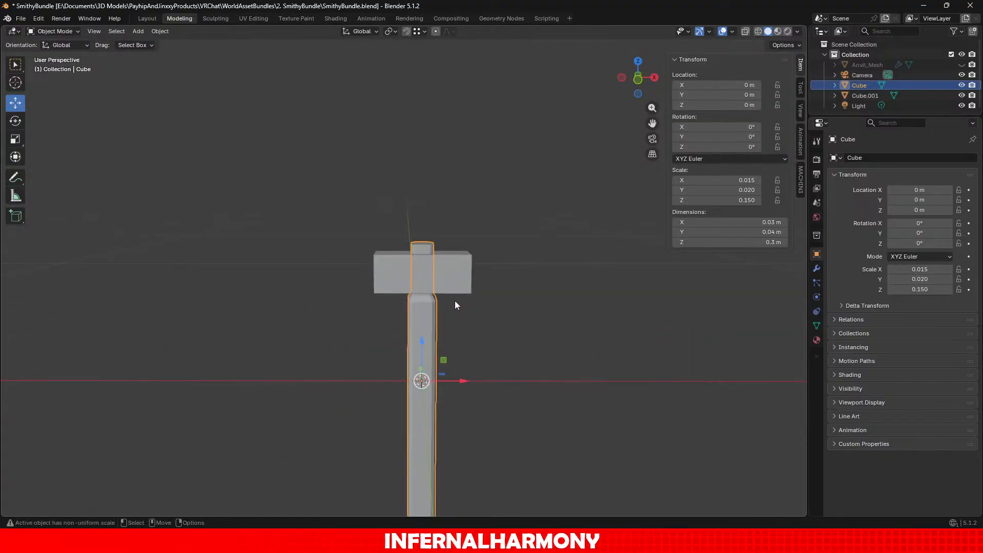
left_click(470, 251)
middle_click_drag(468, 292, 333, 287)
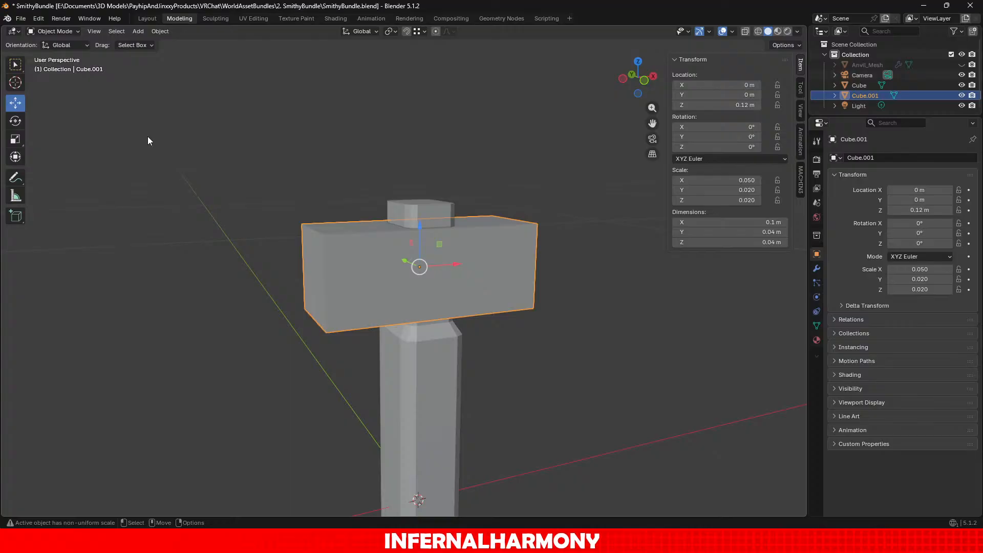
left_click(54, 32)
left_click(54, 55)
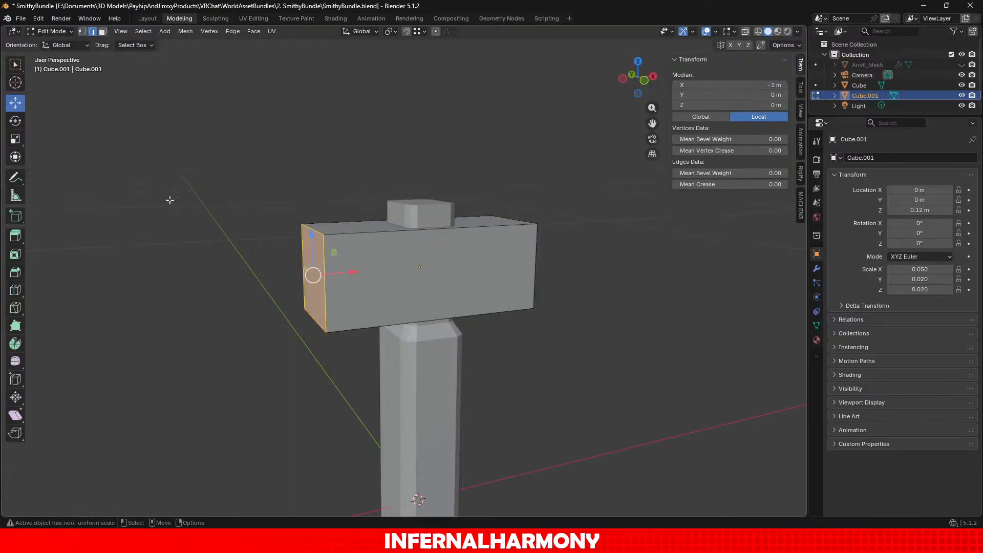
Step: Try scaling the head block's end face in Y and Z
left_click(16, 140)
middle_click_drag(321, 275, 404, 268)
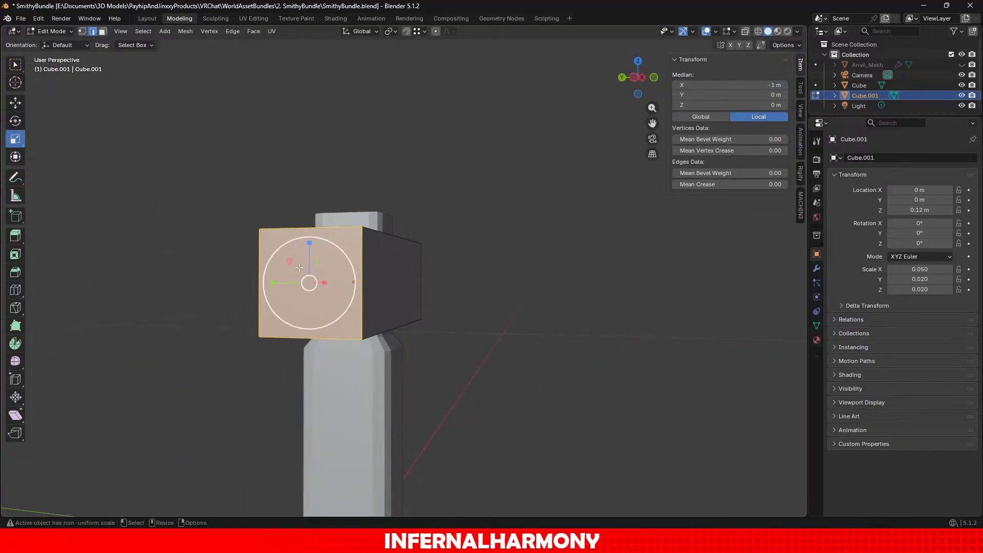
left_click_drag(289, 261, 304, 273)
middle_click_drag(466, 297, 206, 251)
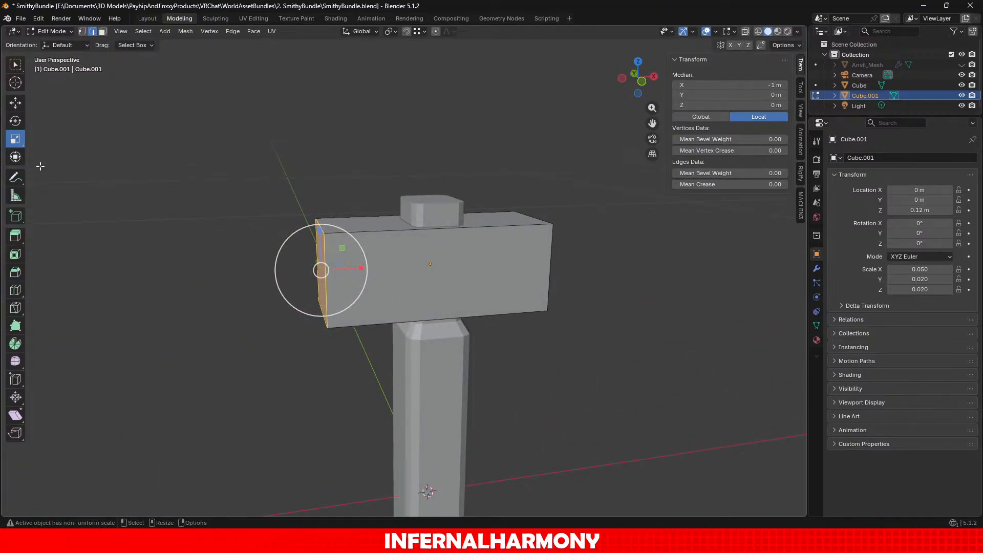
Step: Try adding separate single loop cuts across the head block on either side of the handle
left_click(15, 290)
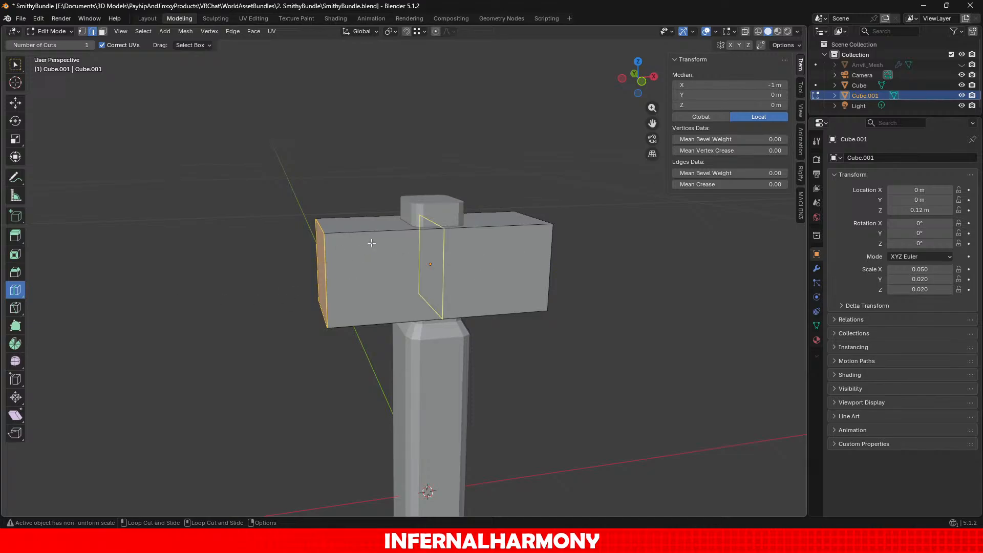
left_click_drag(401, 235, 366, 232)
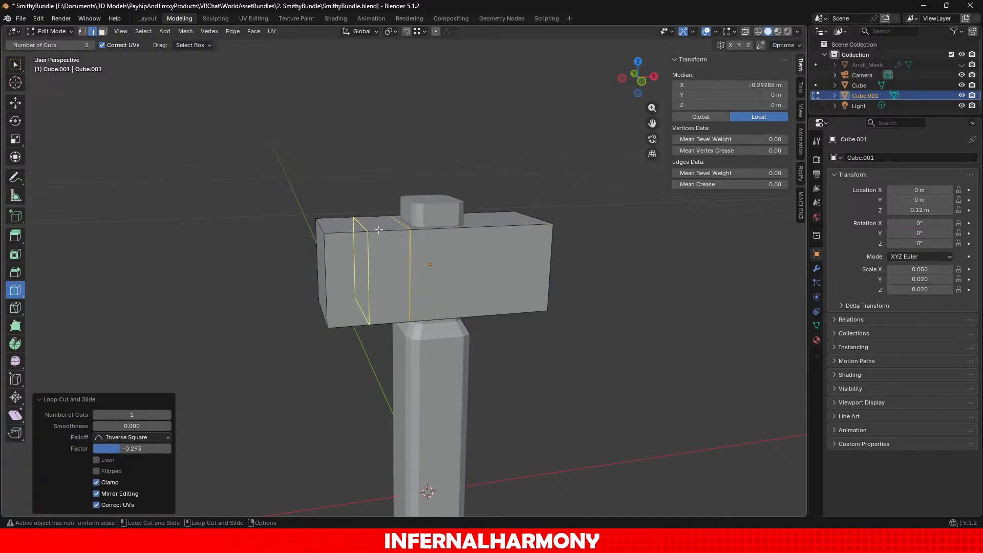
left_click(477, 224)
middle_click_drag(545, 278, 525, 328)
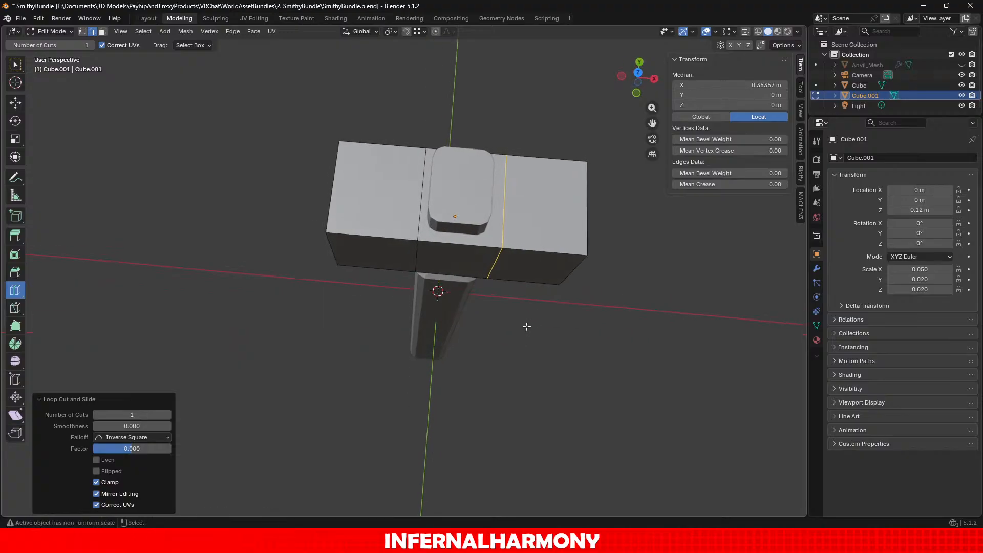
key("ctrl+z")
key("ctrl+z")
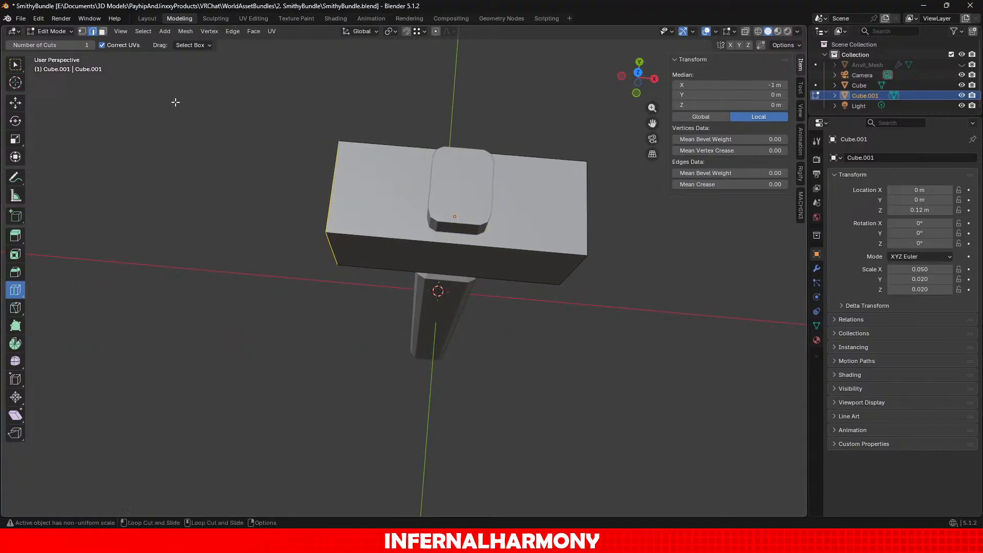
Step: Add two evenly spaced loop cuts across the head block's length, one on each side of the handle
left_click(90, 44)
left_click(91, 45)
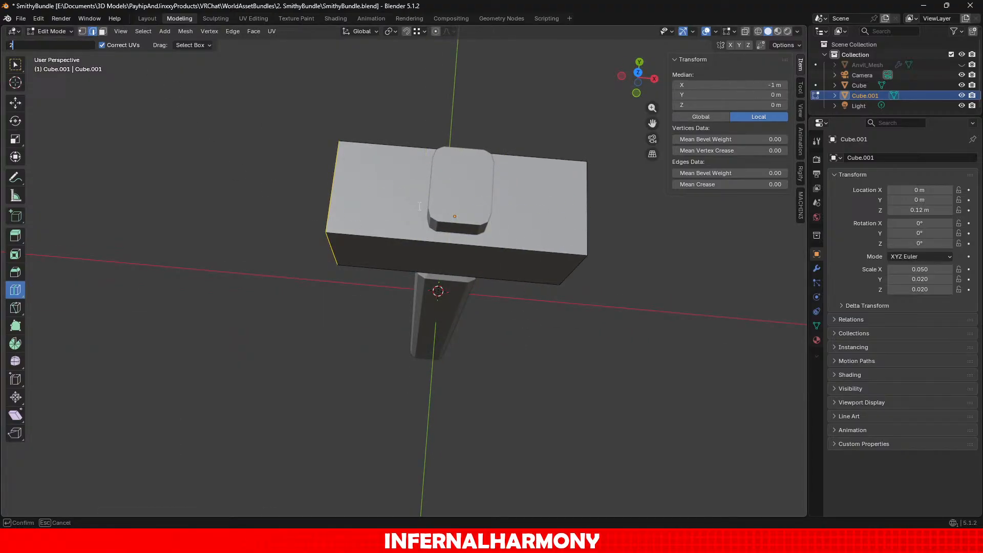
left_click(451, 244)
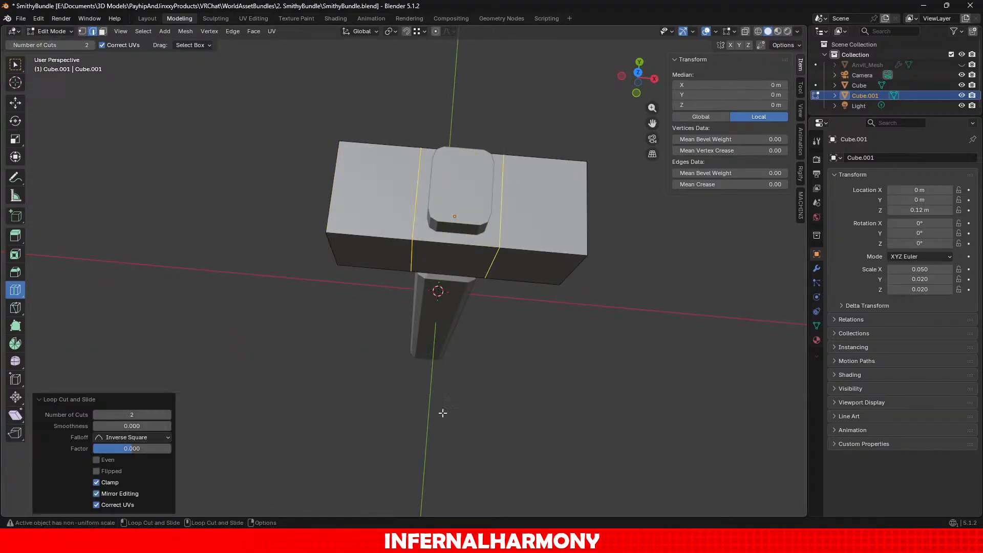
Step: Select the head block's end face on the negative X side and scale it to about 0.567 in Y and Z
left_click(103, 31)
left_click(14, 147)
middle_click_drag(220, 333, 372, 285)
left_click(292, 292)
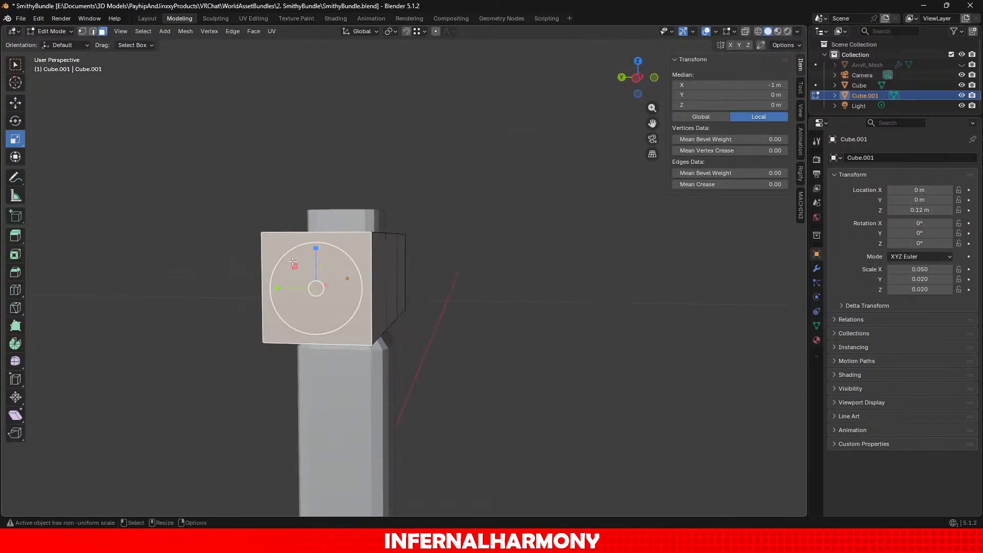
key("s")
key("shift+x")
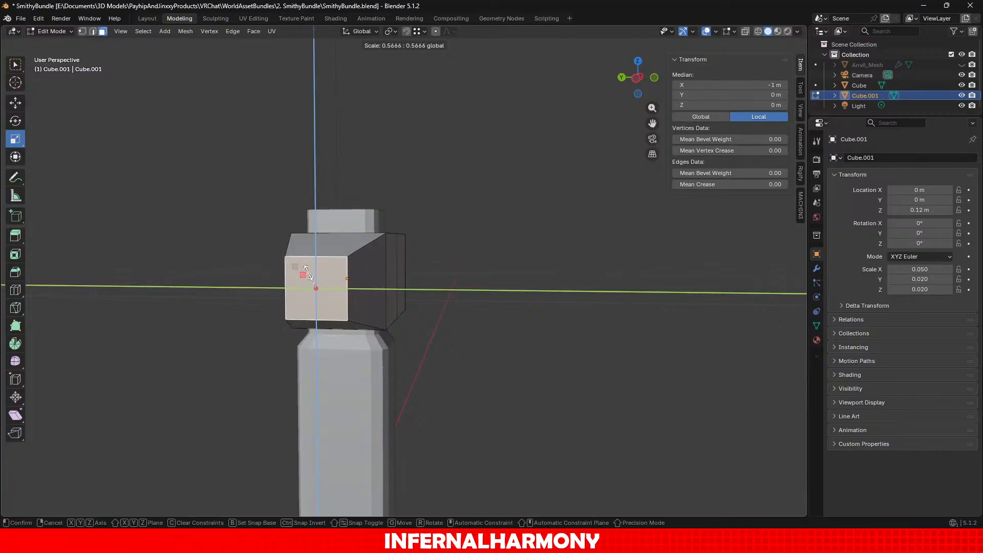
left_click(305, 270)
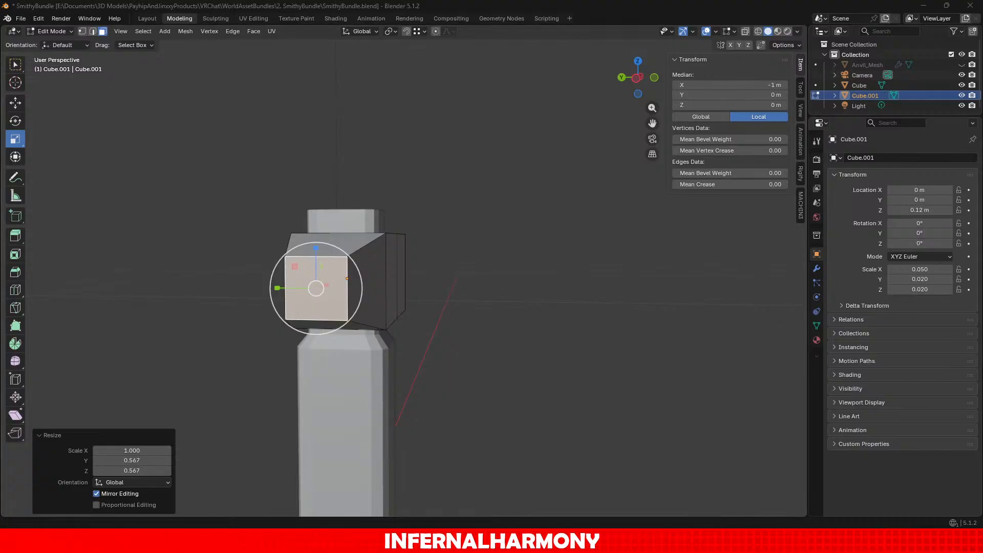
key("super+a")
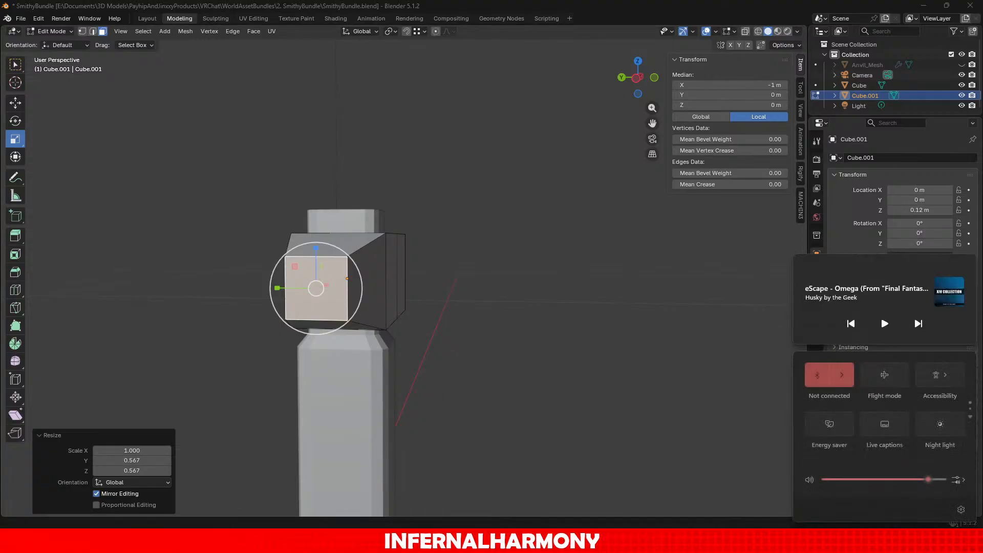
left_click(962, 479)
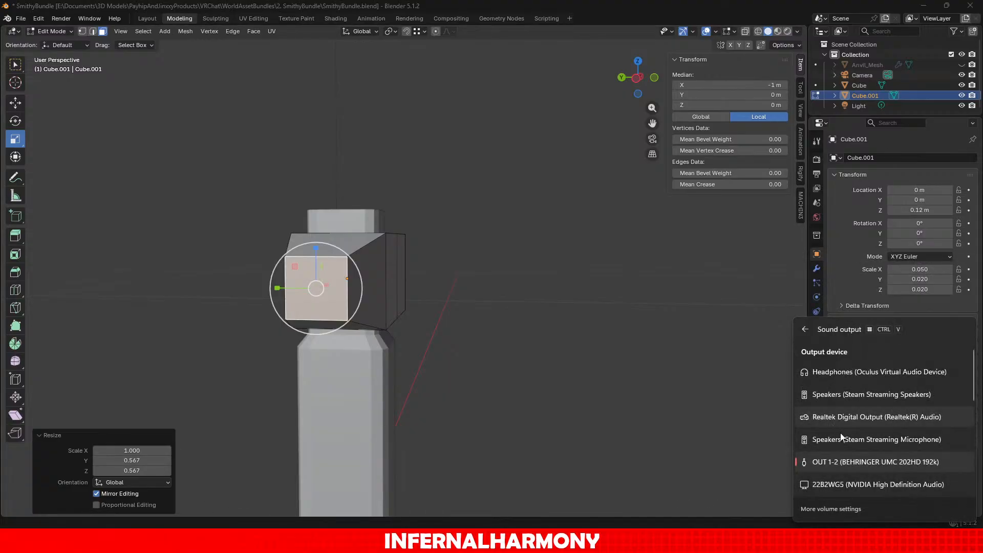
left_click(606, 403)
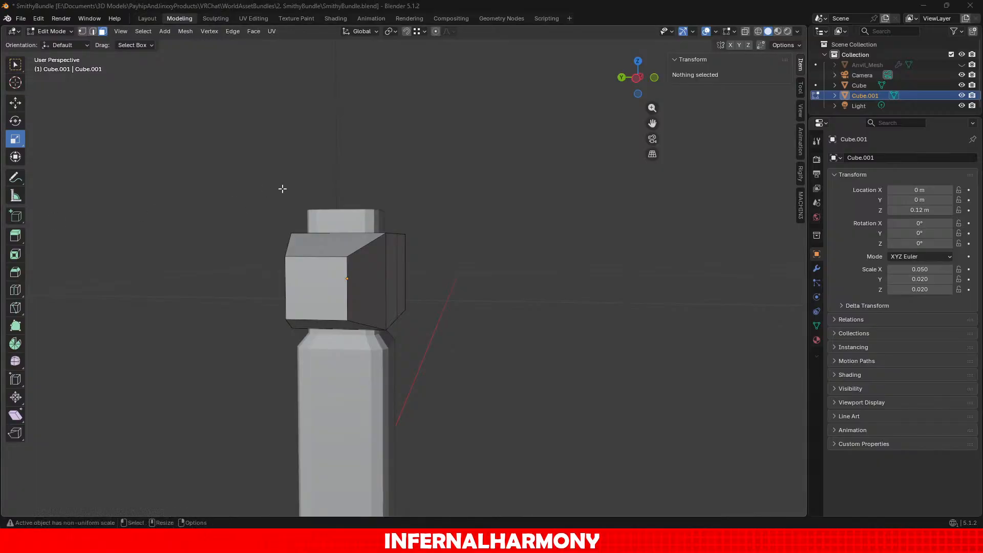
Step: Try adding a single loop cut through the untapered end section of the head block
middle_click_drag(282, 188, 348, 327)
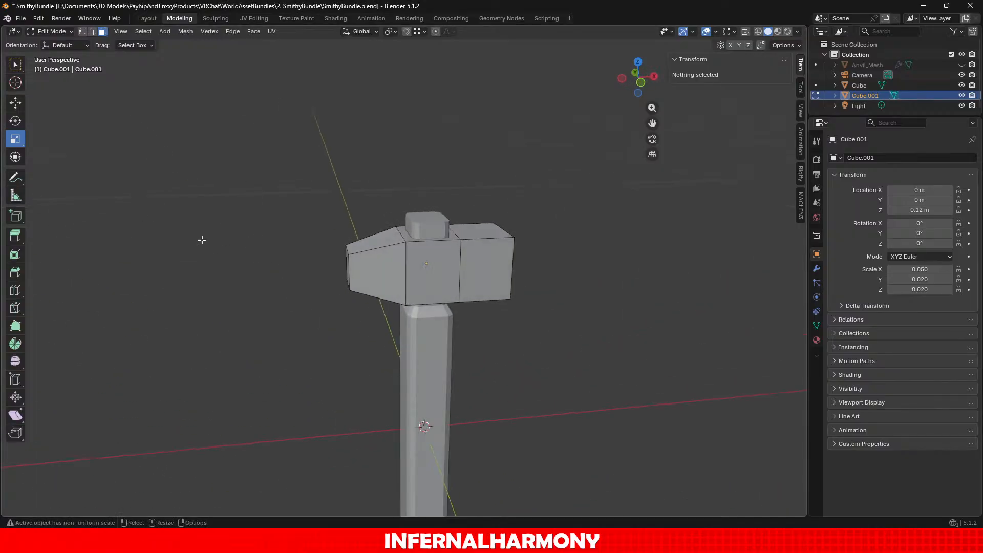
scroll(85, 229, "up", 3)
middle_click_drag(370, 259, 247, 234, "shift")
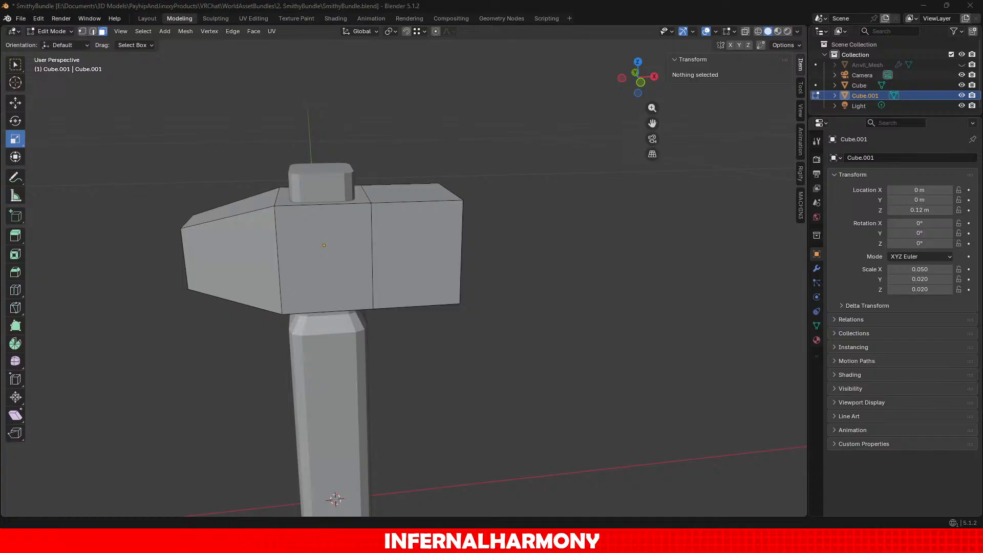
scroll(368, 235, "up", 2)
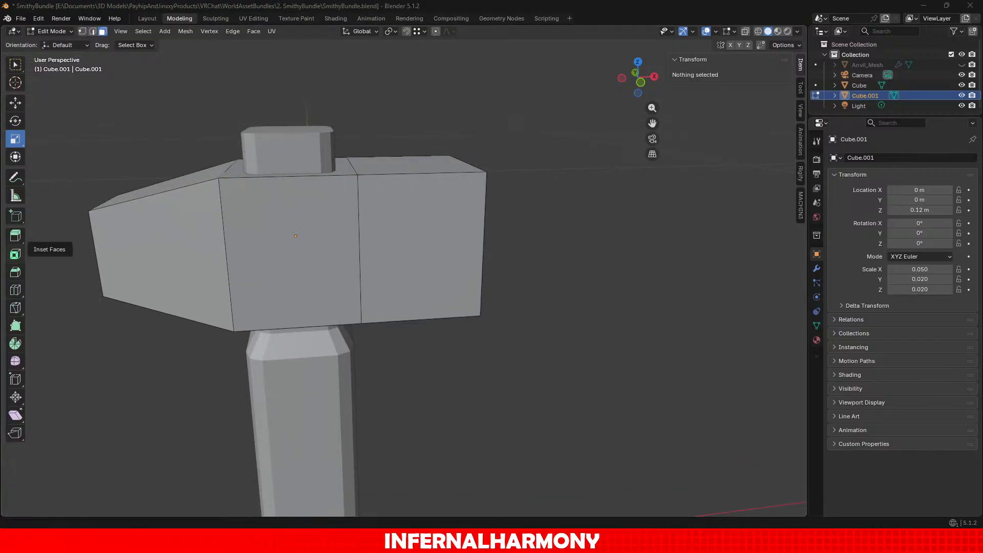
left_click(15, 272)
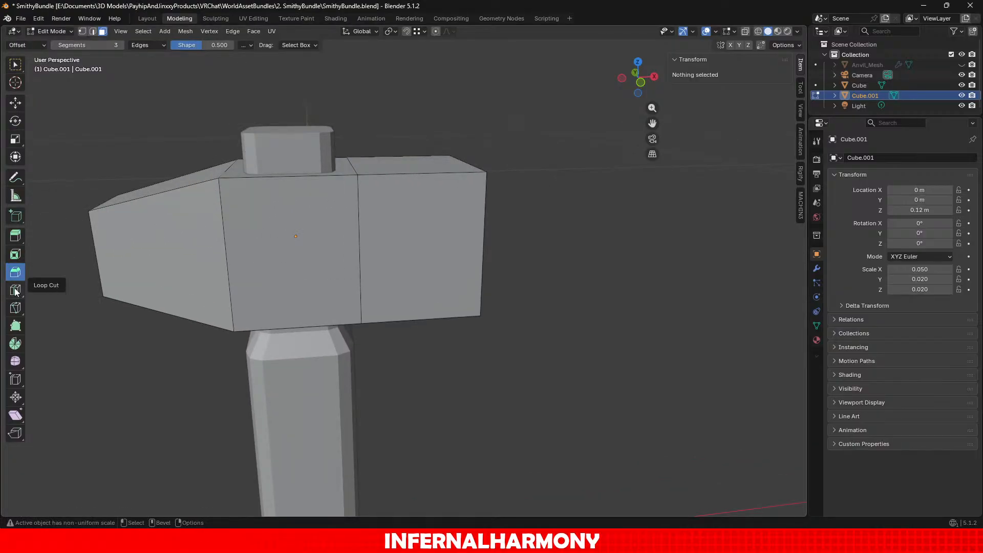
left_click(14, 290)
left_click_drag(76, 45, 72, 45)
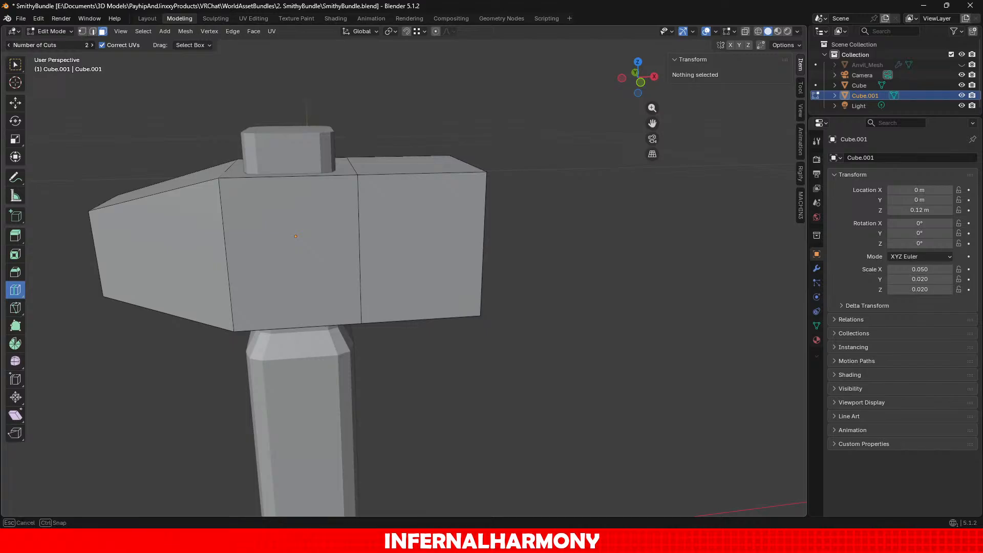
key("BackSpace")
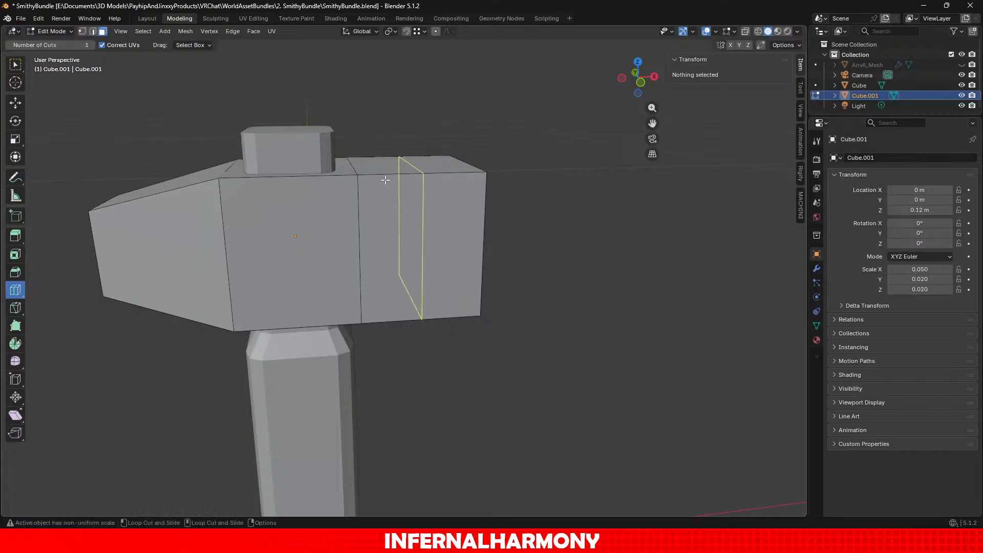
left_click_drag(402, 200, 328, 187)
key("ctrl+z")
Step: Select both edge loops beside the handle on the head block and bevel them about 0.0366 m with 3 segments
left_click(20, 103)
left_click(359, 247, "alt")
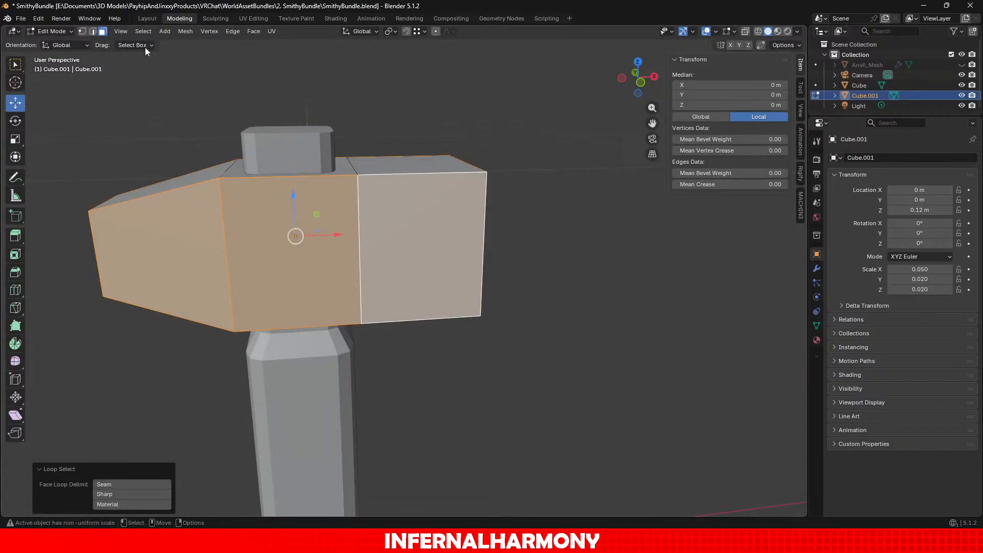
left_click(92, 31)
left_click(360, 247, "alt")
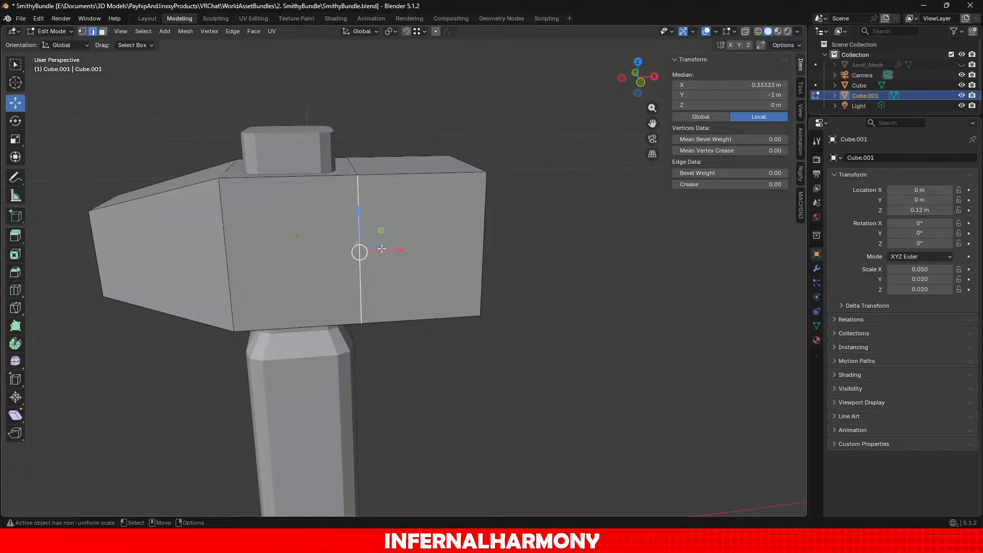
left_click(232, 242, "alt+shift")
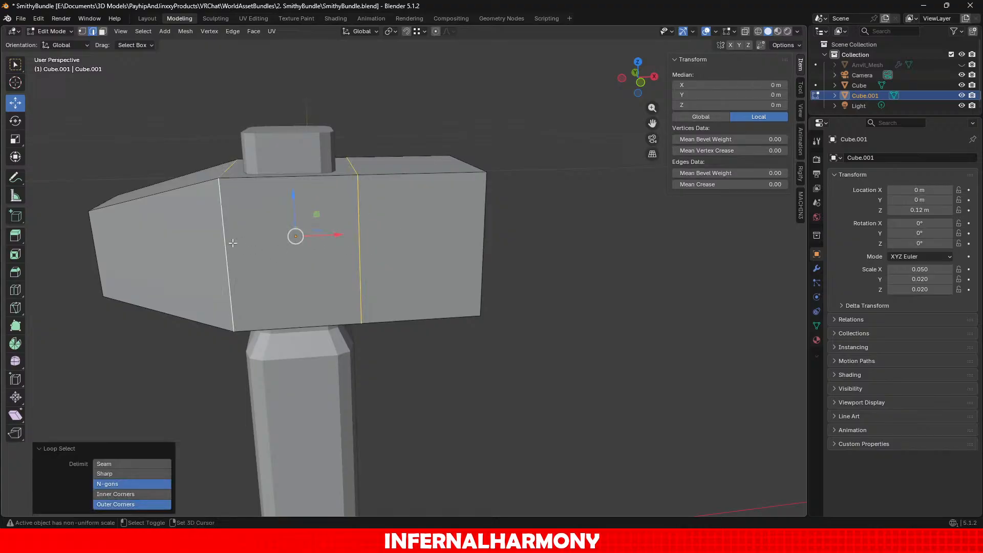
left_click(16, 277)
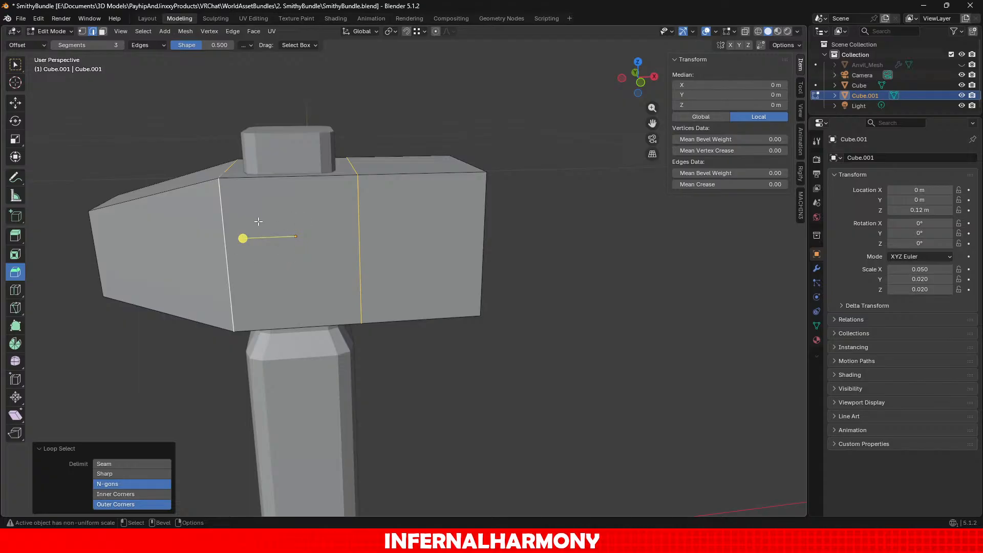
left_click_drag(243, 239, 229, 235)
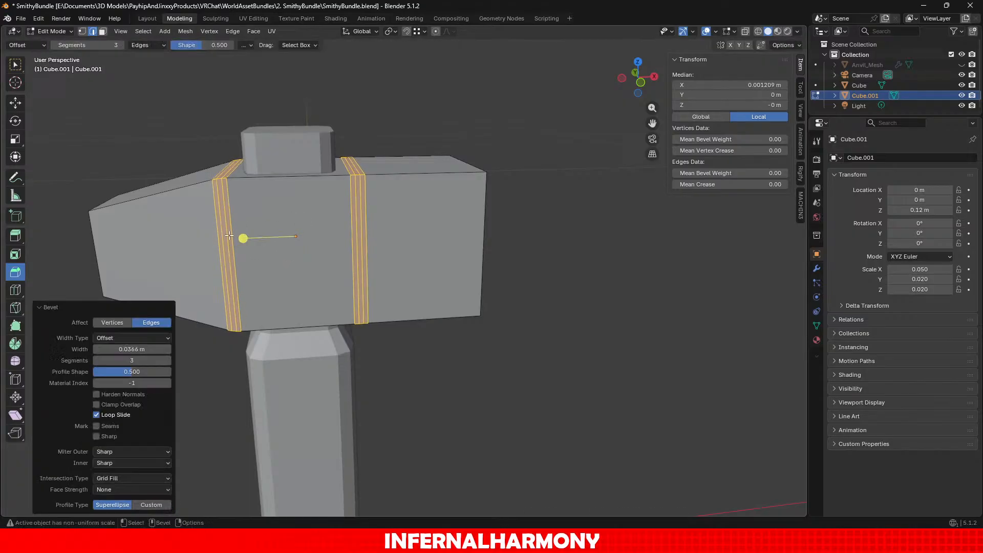
Step: Select the head block's tapered end faces and adjoining bevel strips all the way through, using face selection in a front wireframe view
left_click(100, 32)
left_click(15, 103)
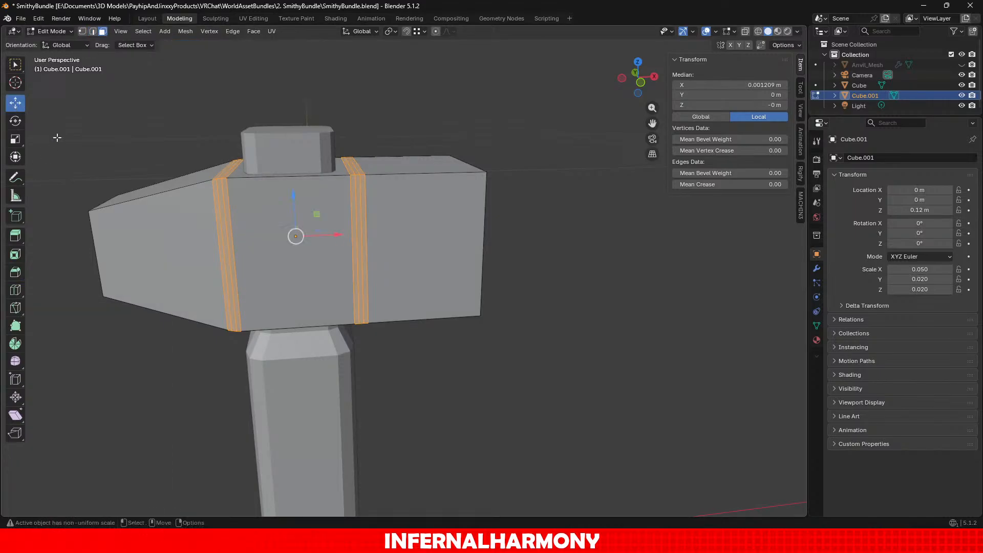
left_click(63, 156)
middle_click_drag(163, 287, 337, 190)
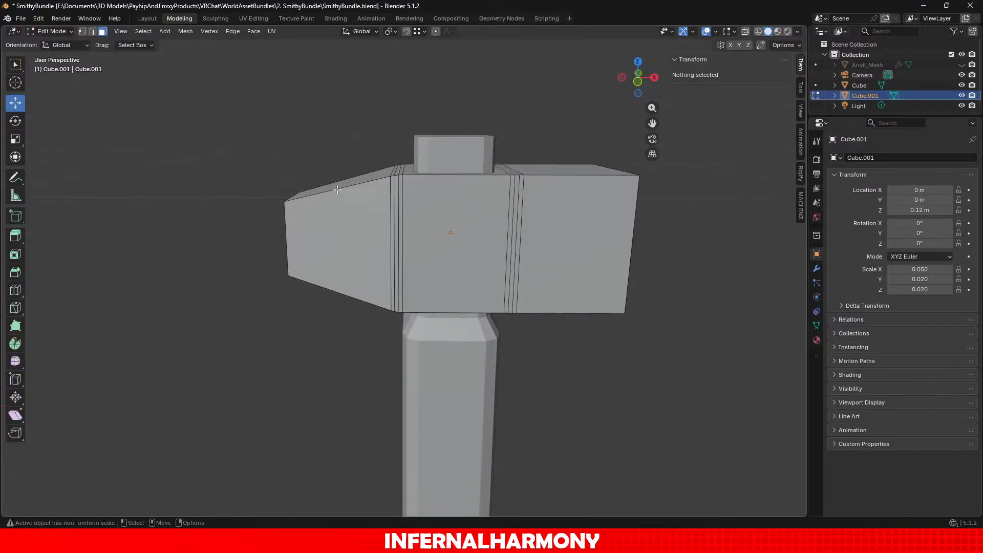
left_click_drag(276, 133, 405, 327)
left_click(639, 83)
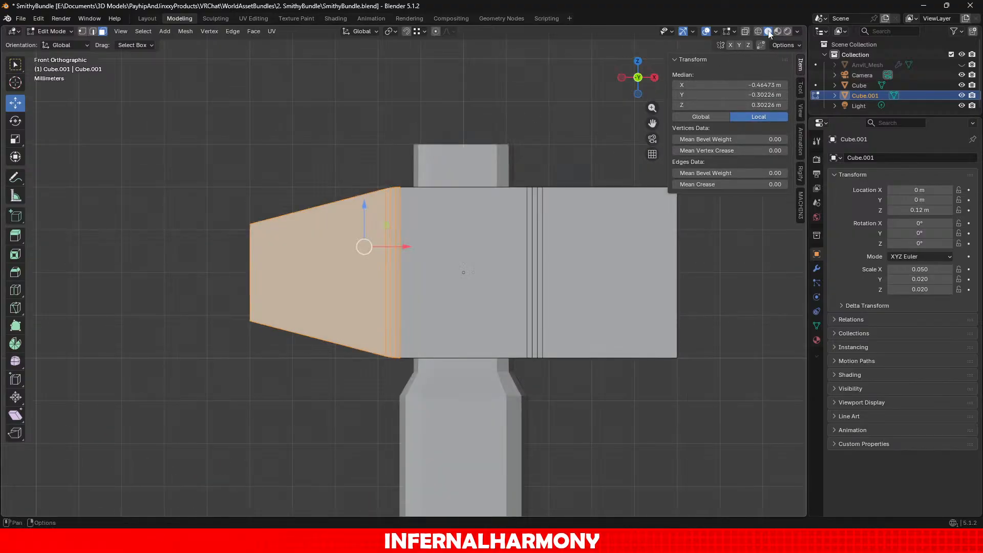
left_click(758, 31)
left_click(158, 149)
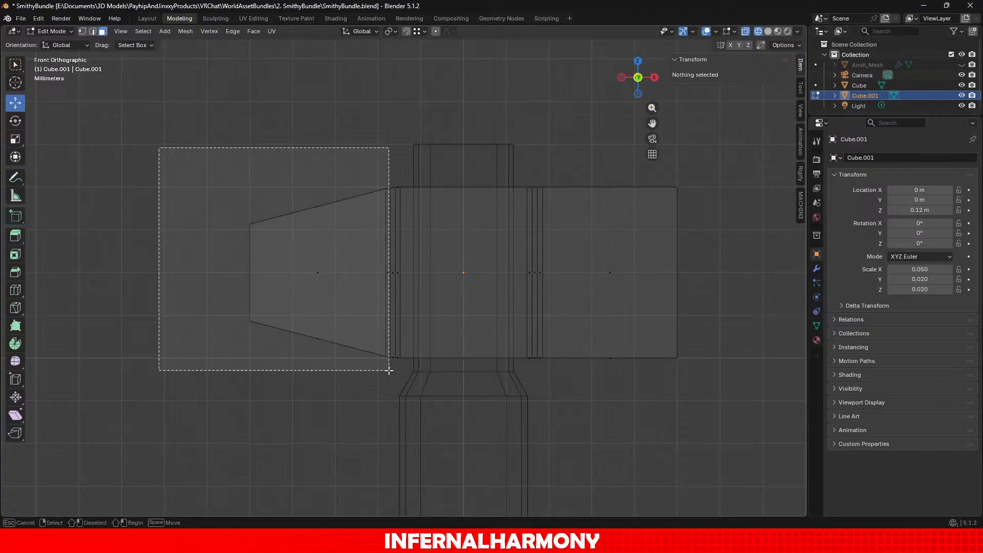
left_click_drag(159, 148, 397, 368)
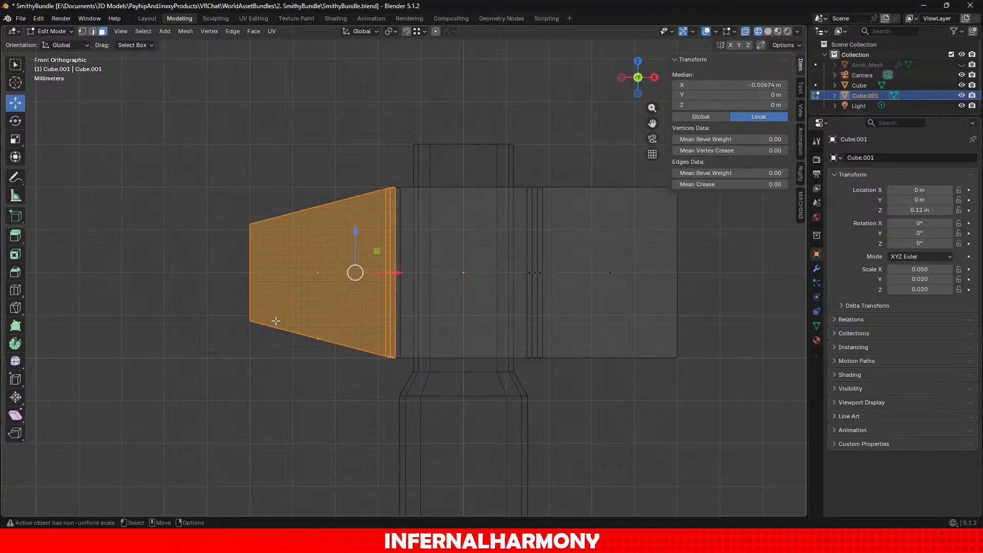
Step: Deselect the tapered end faces, keeping only the bevel strips at the base of the taper selected
left_click(621, 78)
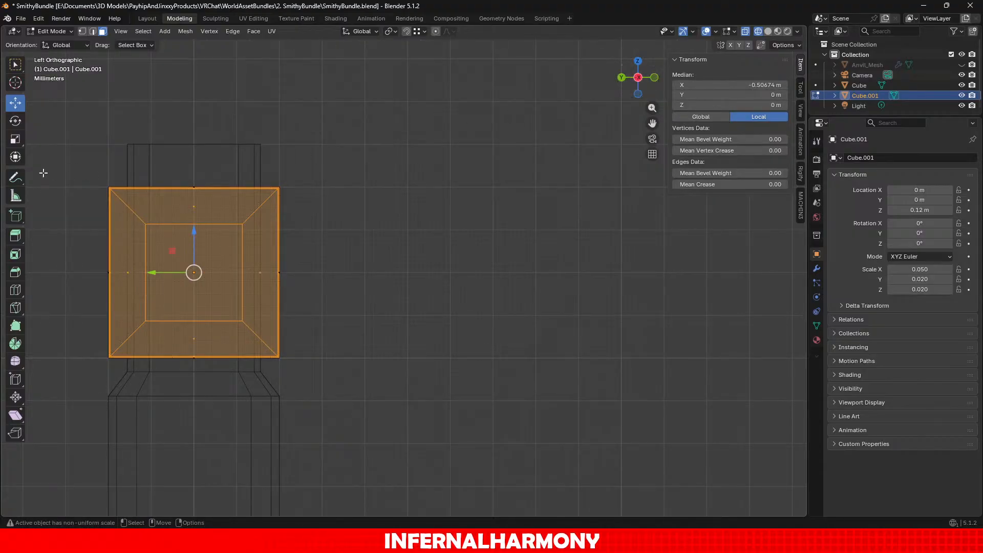
middle_click_drag(437, 232, 312, 252)
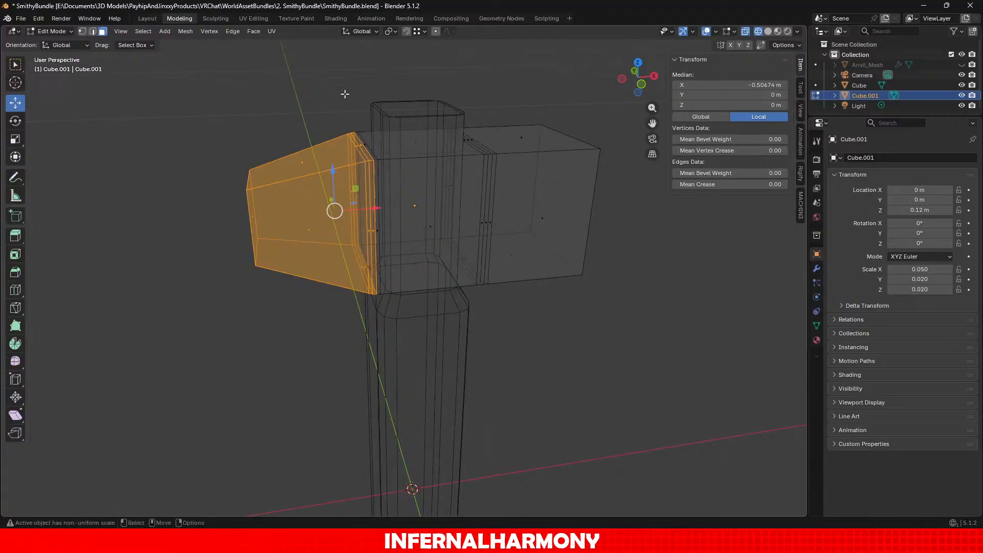
left_click(641, 84)
left_click_drag(207, 174, 352, 394)
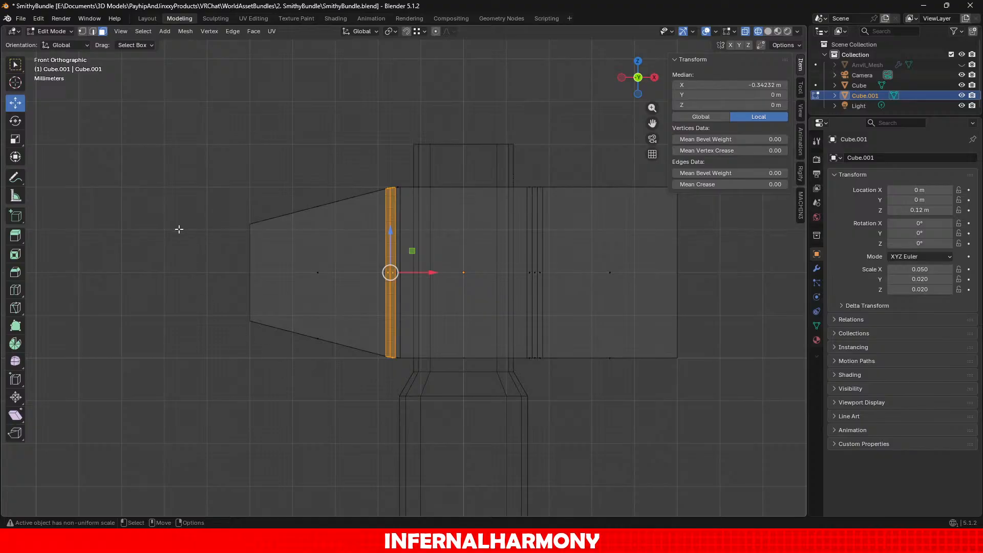
middle_click_drag(191, 180, 298, 356)
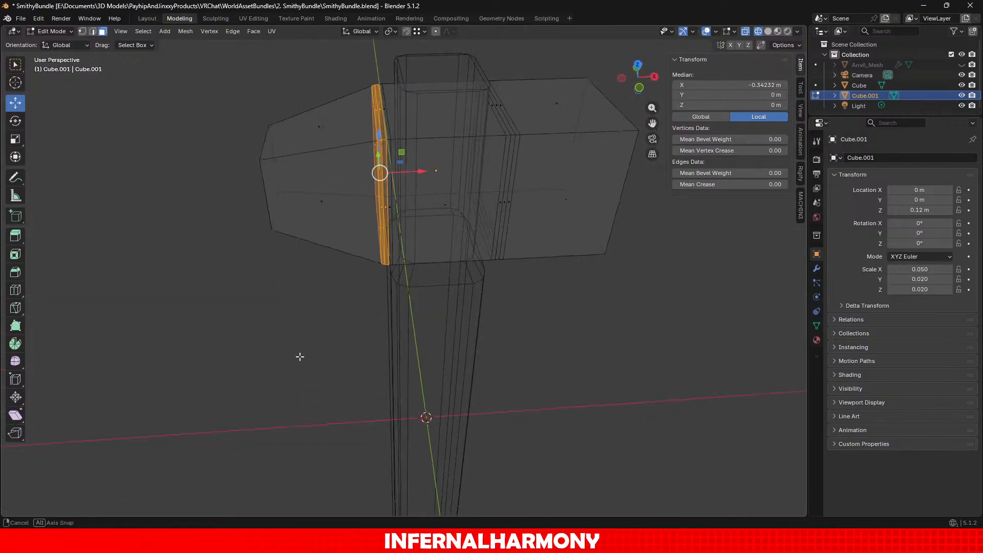
scroll(331, 235, "up", 2)
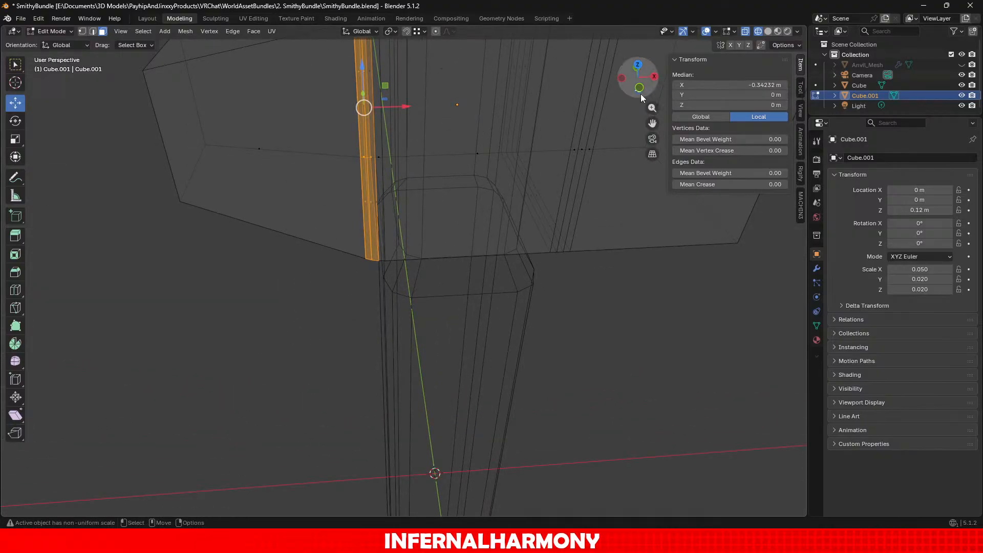
left_click(640, 93)
scroll(429, 198, "down", 12)
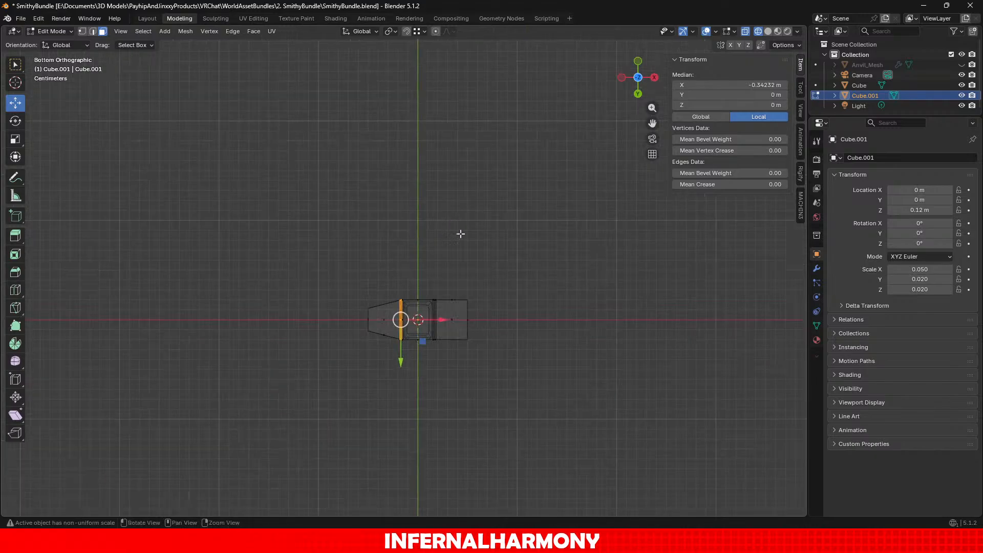
middle_click_drag(461, 233, 524, 246)
left_click(642, 83)
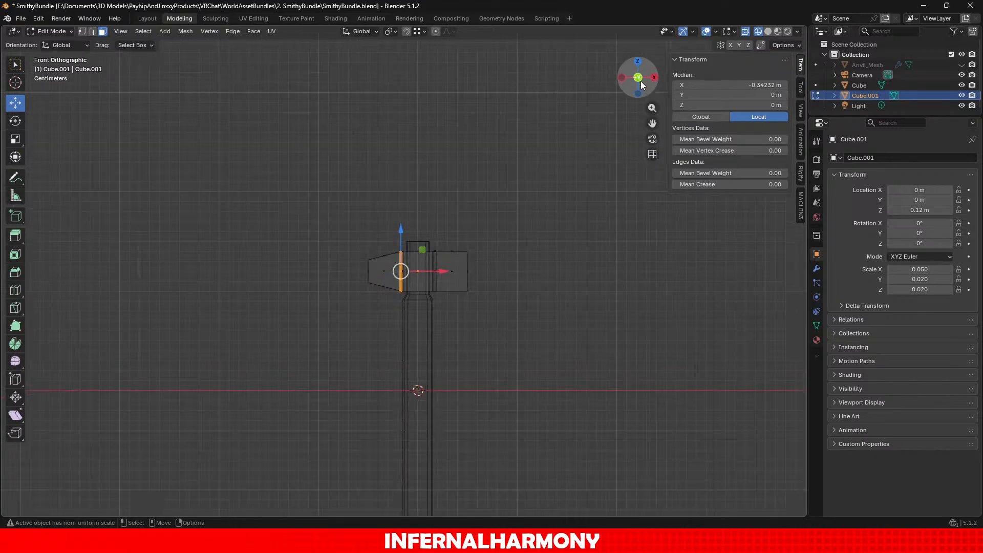
Step: Add all the tapered end faces, front and back, to the selected bevel strips at the base of the taper
scroll(398, 234, "up", 5)
scroll(398, 234, "down", 2)
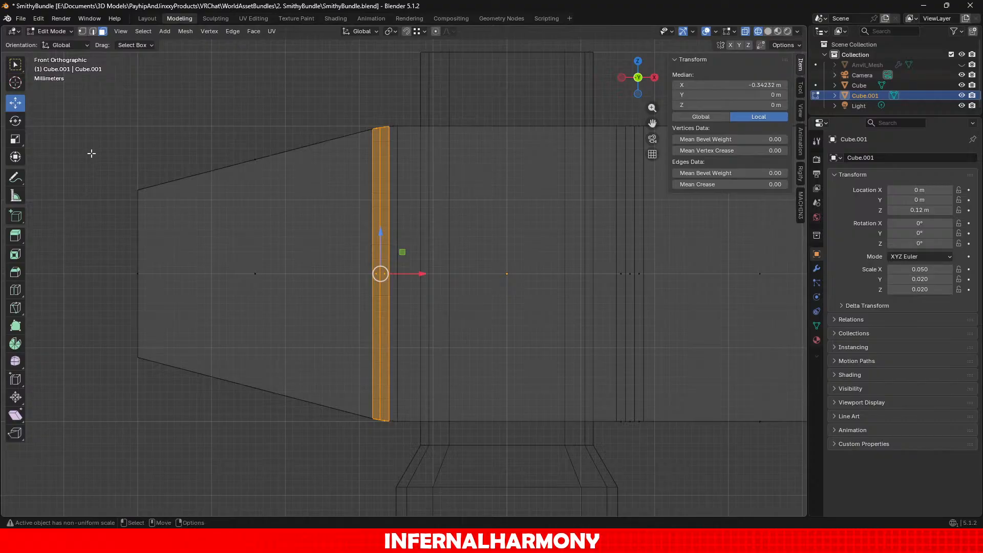
left_click_drag(94, 165, 343, 453)
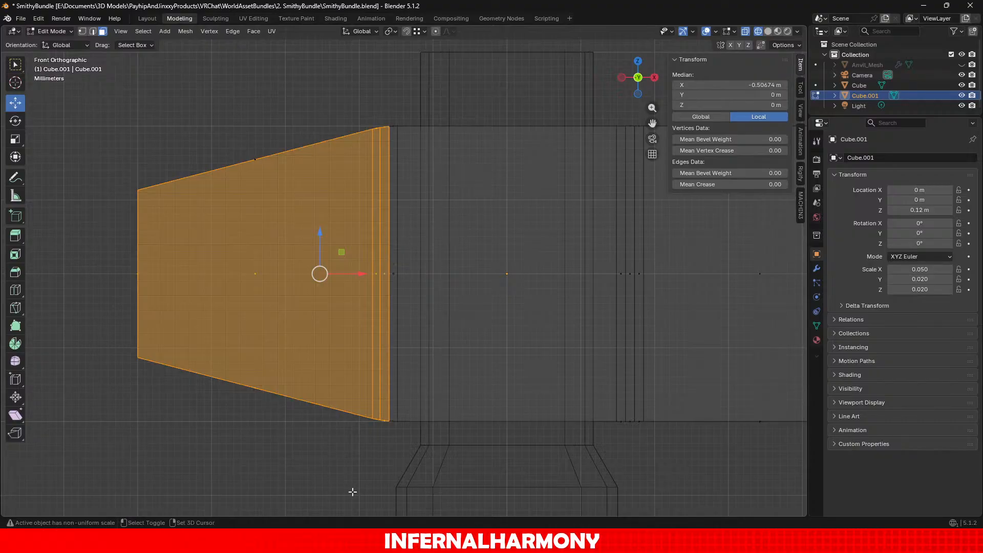
left_click_drag(352, 493, 105, 92)
Step: Scale the selected tapered end faces and bevel strips slightly, and return the head block to Object Mode
middle_click_drag(106, 92, 183, 165)
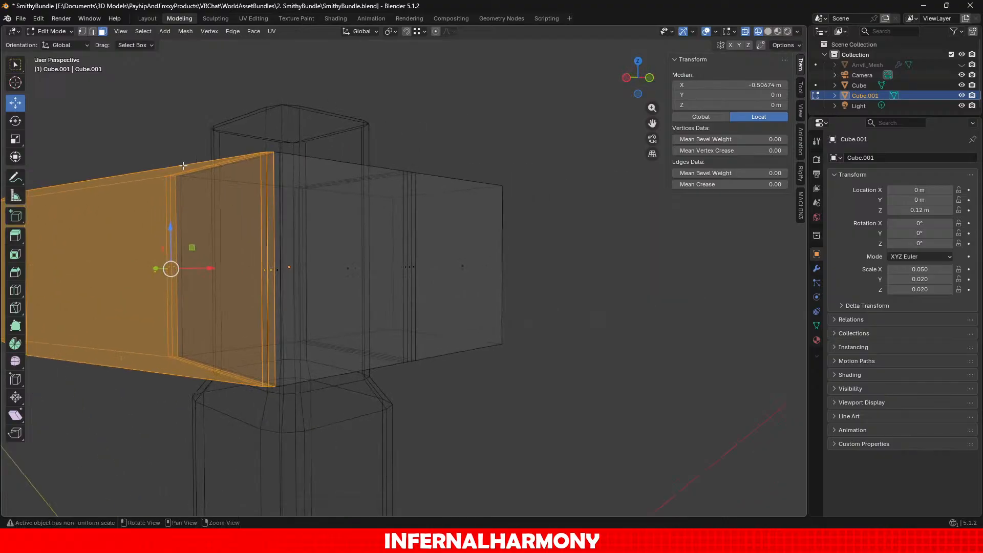
left_click(16, 138)
scroll(237, 239, "up", 1)
middle_click_drag(237, 239, 456, 231)
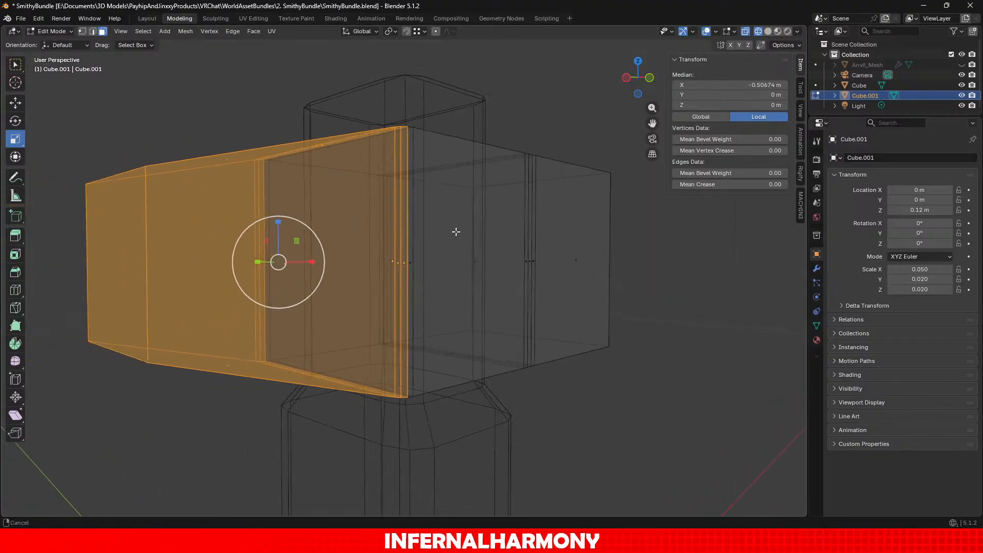
scroll(456, 231, "up", 2)
left_click_drag(282, 231, 282, 235)
left_click(51, 31)
left_click(57, 40)
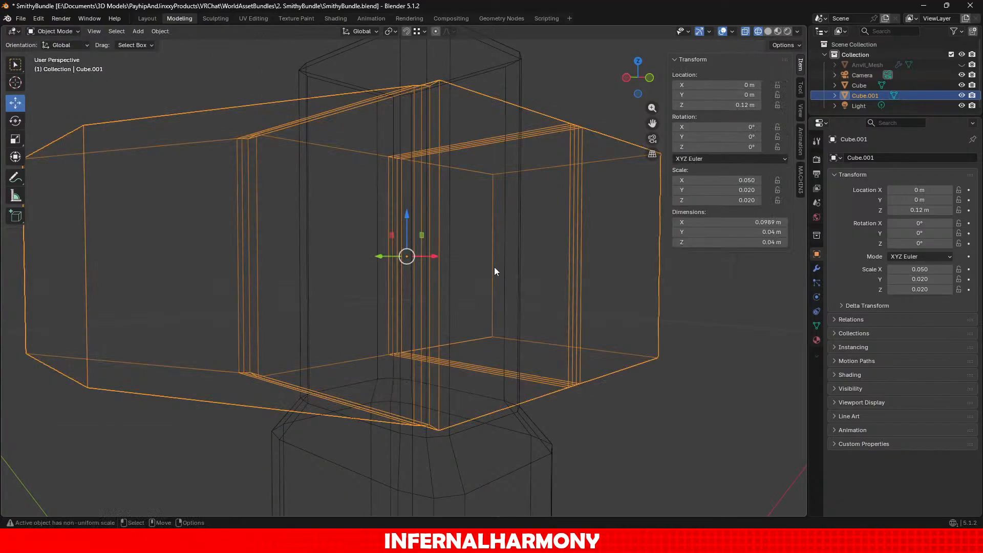
Step: Show the hammer in solid shading and examine the head's shape from both the tapered and flat ends
scroll(495, 271, "down", 3)
left_click(768, 32)
scroll(604, 306, "down", 1)
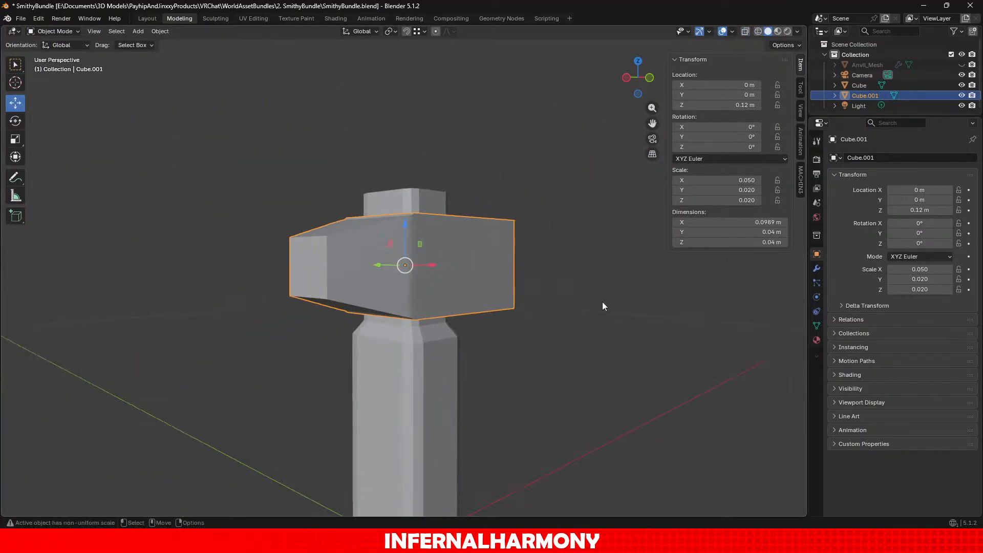
middle_click_drag(603, 302, 315, 270)
scroll(581, 298, "up", 3)
scroll(492, 305, "up", 1)
middle_click_drag(589, 307, 480, 337)
scroll(558, 312, "down", 4)
scroll(478, 340, "up", 2)
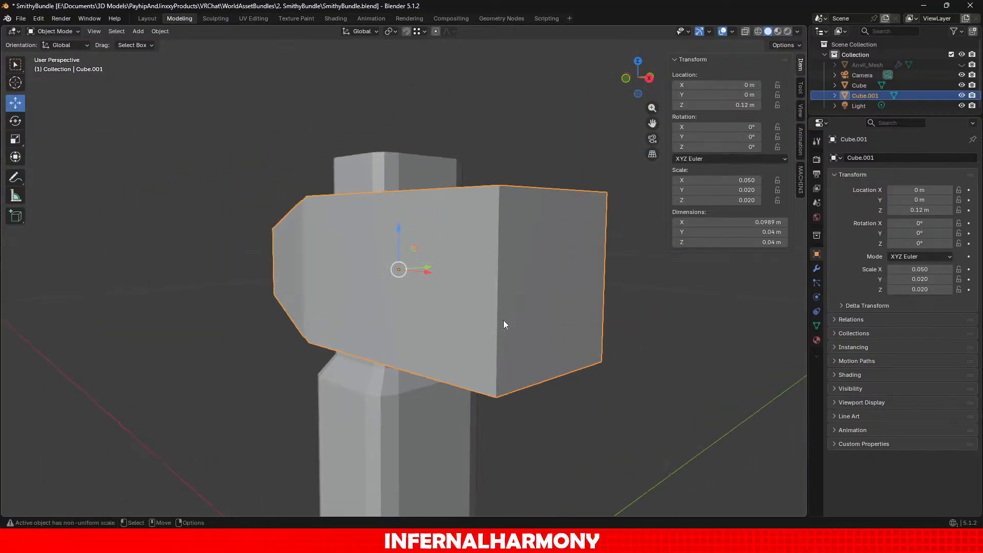
Step: Add a loop cut to the head block close to its flat end face, with a slide factor of 0.913
left_click(54, 32)
left_click(50, 54)
middle_click_drag(551, 292, 427, 280)
scroll(428, 280, "up", 5)
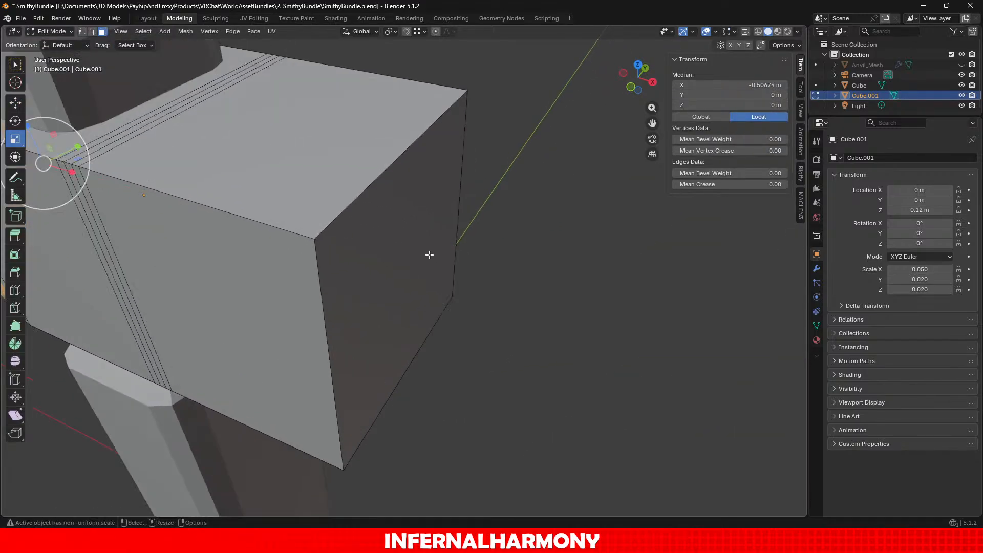
middle_click_drag(197, 296, 329, 257)
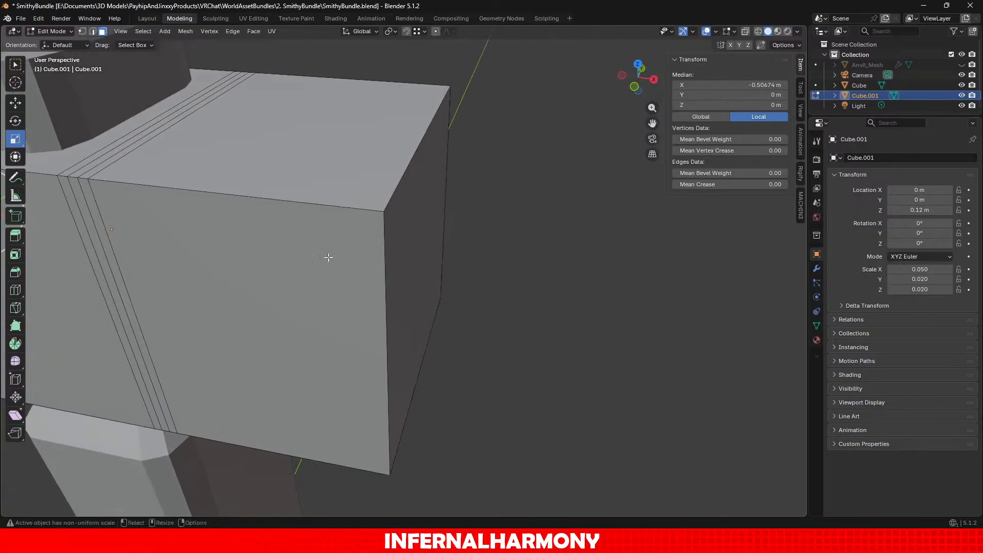
left_click(21, 291)
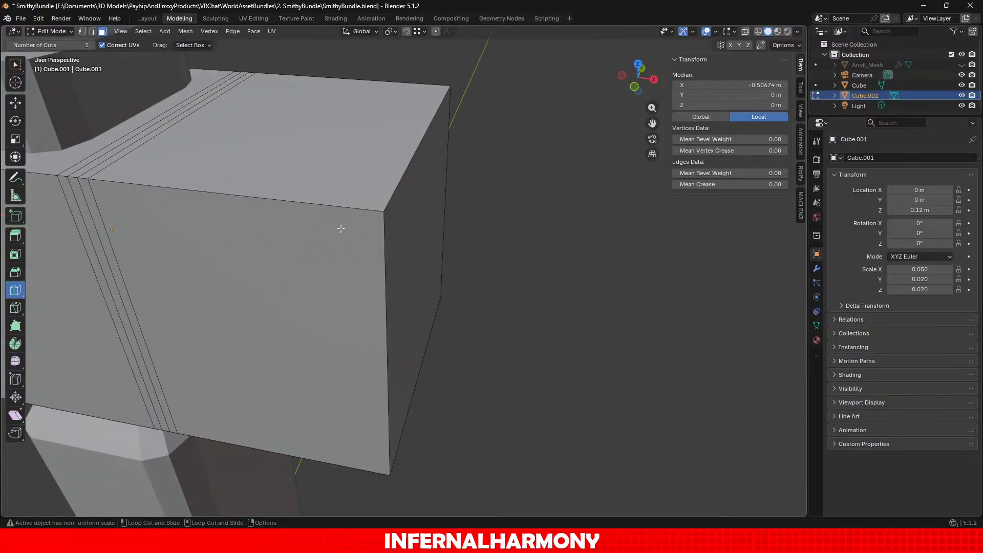
left_click_drag(339, 215, 490, 196)
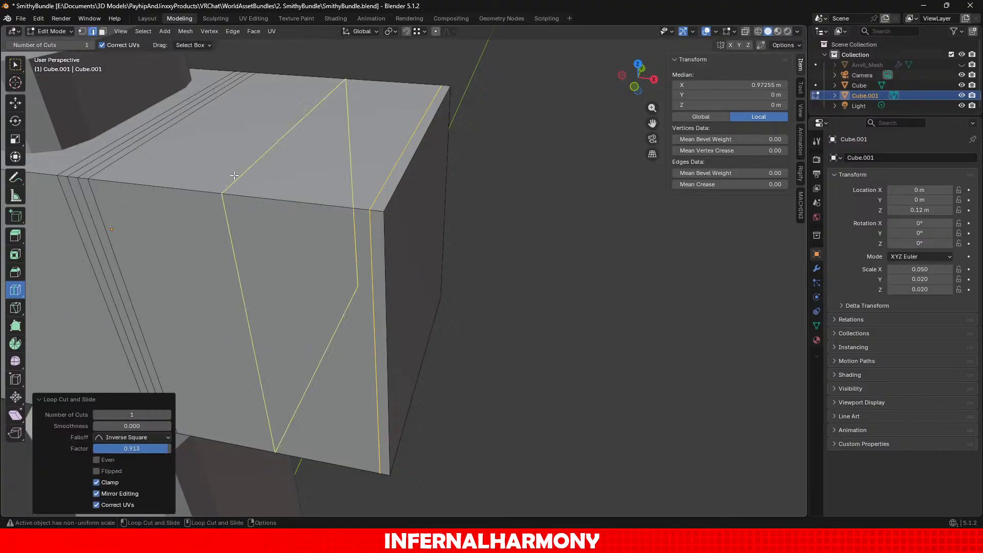
Step: Scale the head block's flat end face to 0.941 in Y and Z to chamfer its rim, and clear the selection
key("shift+space")
key("s")
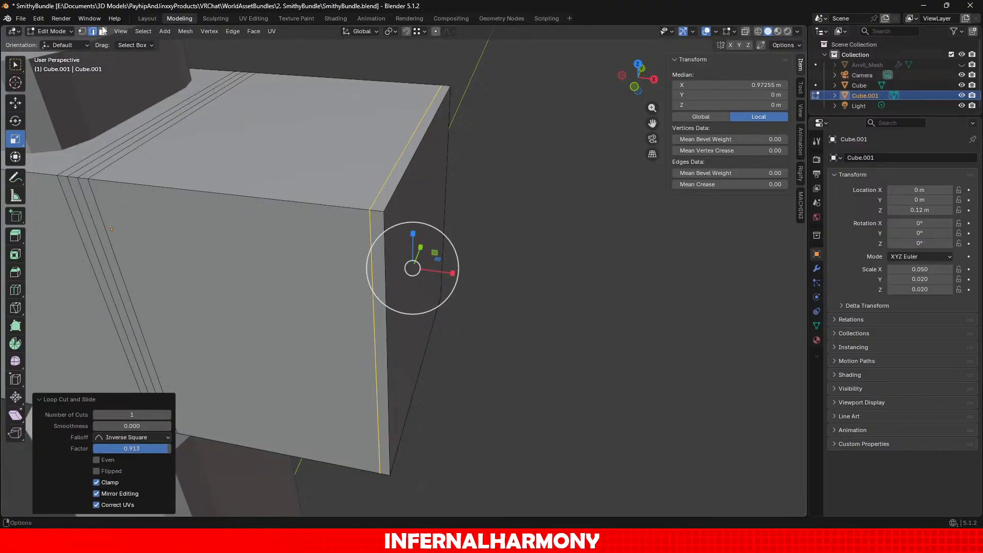
left_click(103, 32)
left_click(422, 185)
middle_click_drag(422, 185, 393, 217)
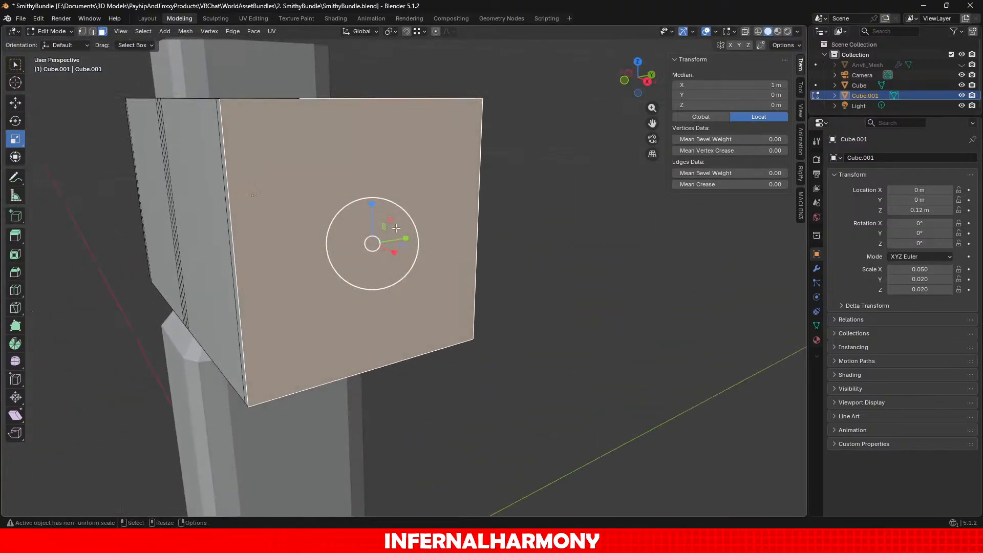
left_click_drag(390, 217, 386, 220)
key("ctrl+z")
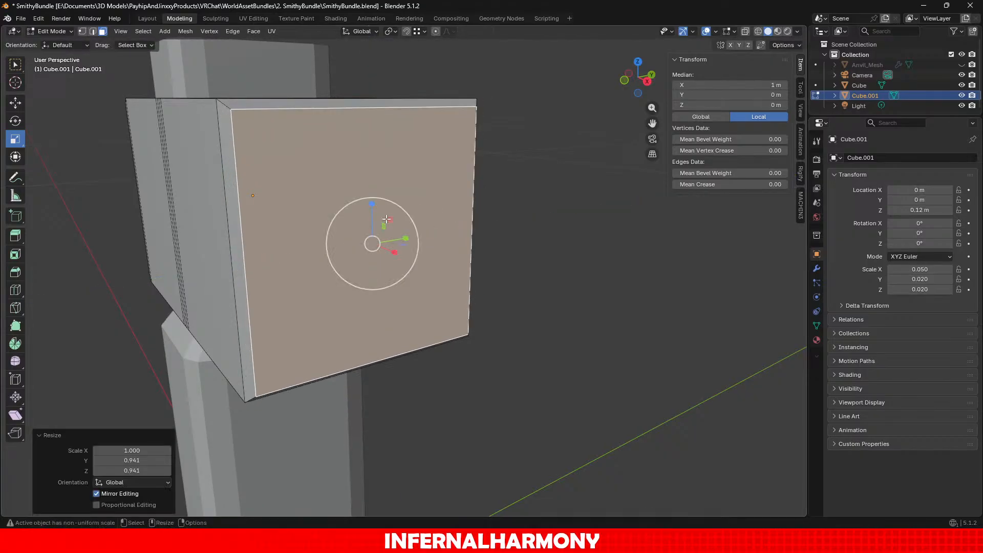
left_click(578, 244)
middle_click_drag(578, 243, 587, 243)
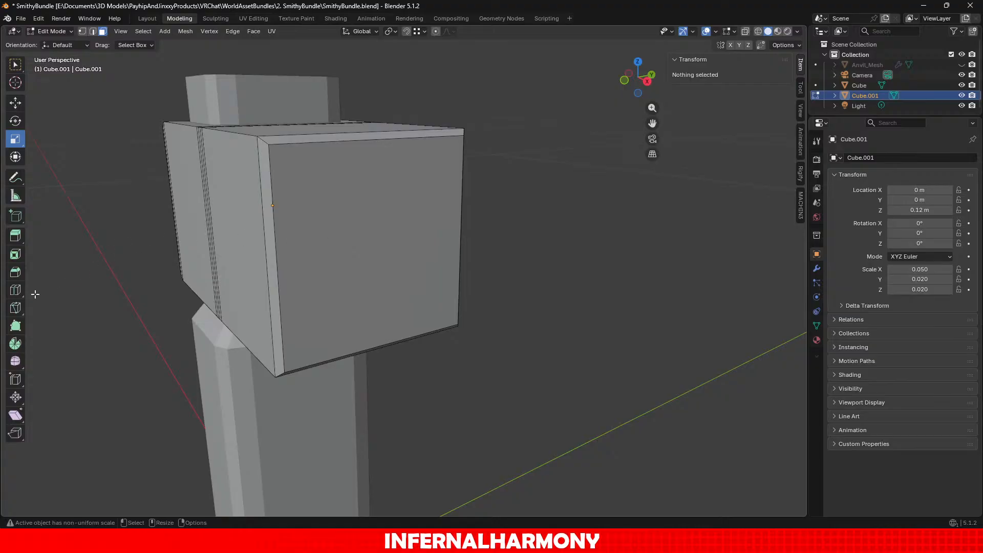
Step: Add a centred loop cut around the flat end's chamfer and scale it to 1.013 in Y and Z to round the rim
left_click(16, 290)
left_click(266, 140)
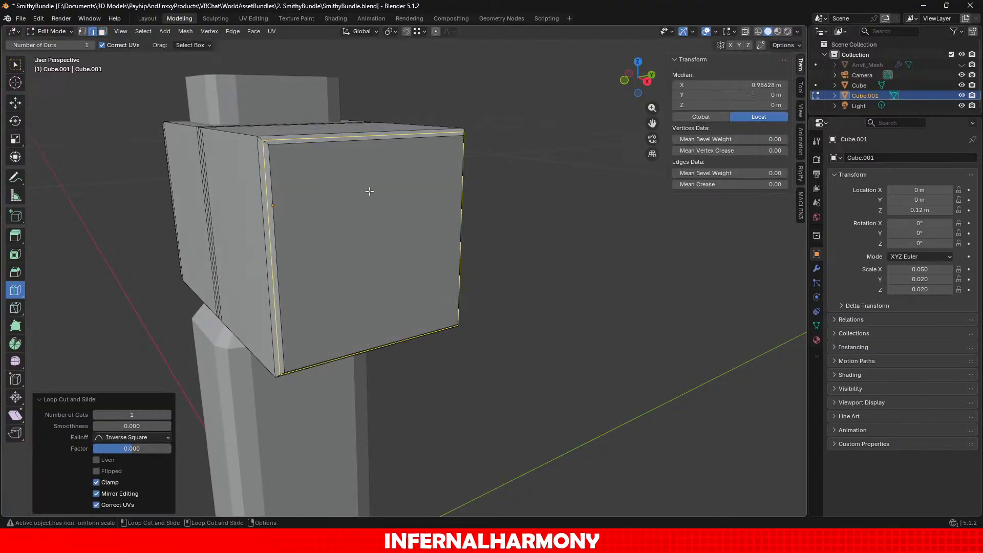
left_click(18, 139)
scroll(344, 222, "up", 2)
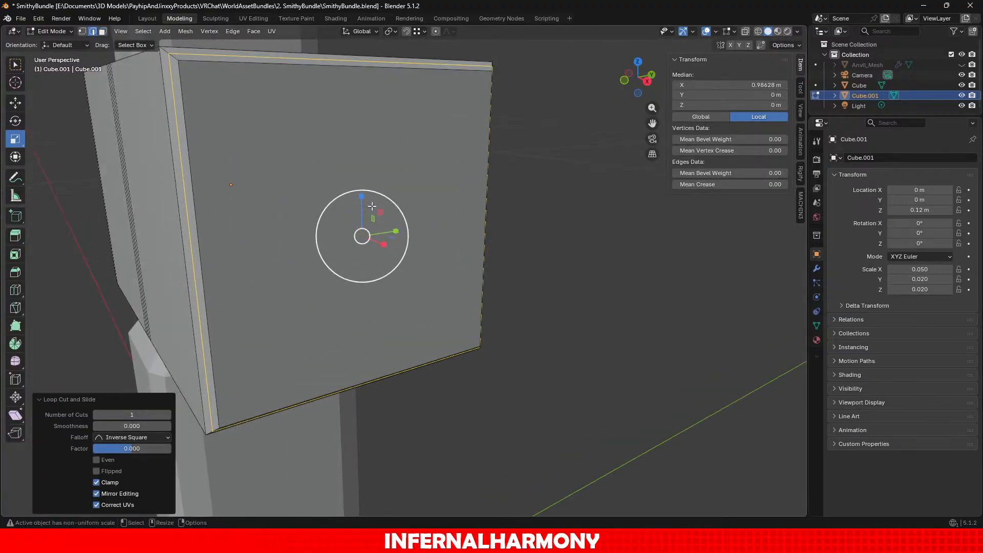
middle_click_drag(393, 186, 457, 249, "shift")
left_click_drag(438, 284, 439, 284)
scroll(417, 297, "down", 5)
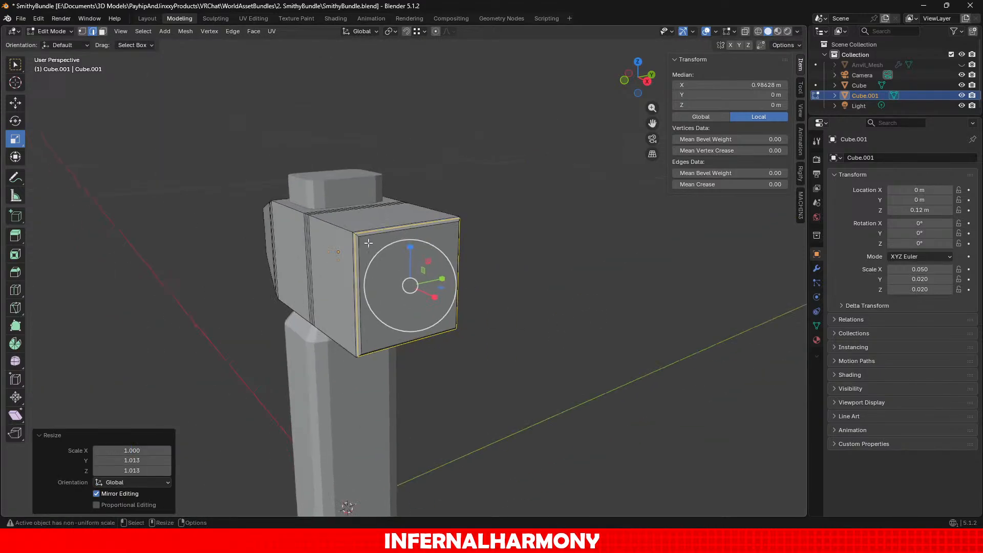
left_click(51, 32)
left_click(49, 43)
middle_click_drag(51, 176, 205, 221)
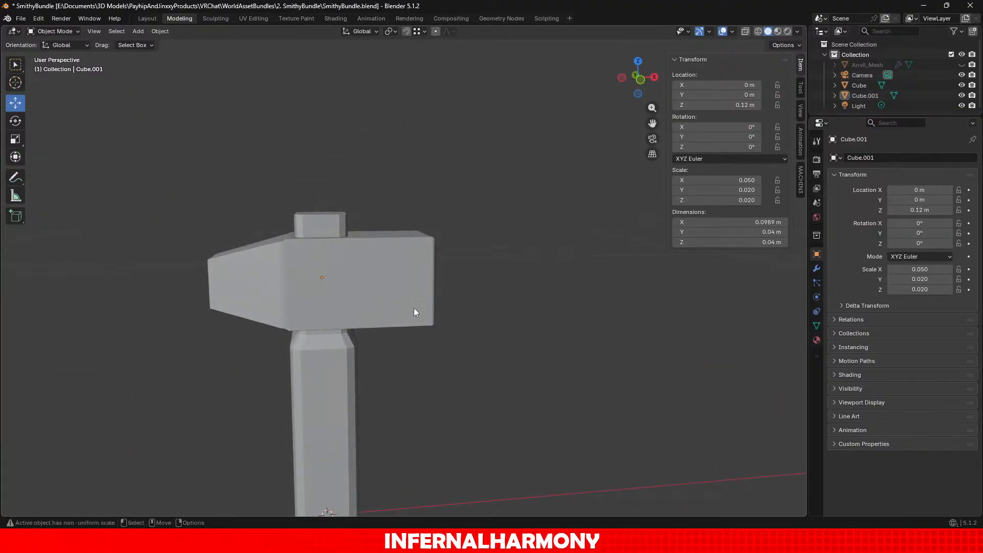
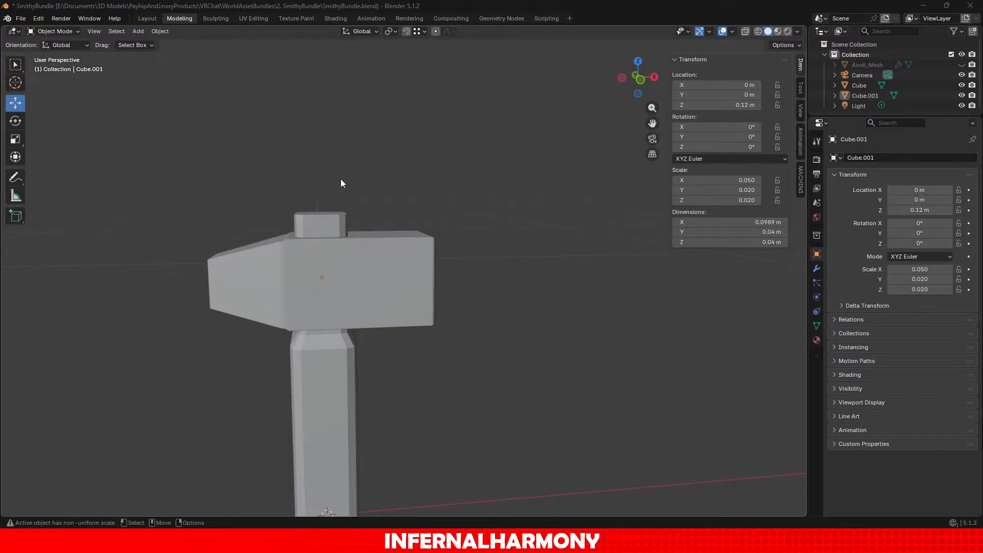
Step: Select the hammer's handle and open it for mesh editing
scroll(342, 178, "down", 3)
middle_click_drag(440, 297, 450, 167, "alt")
scroll(444, 210, "up", 2)
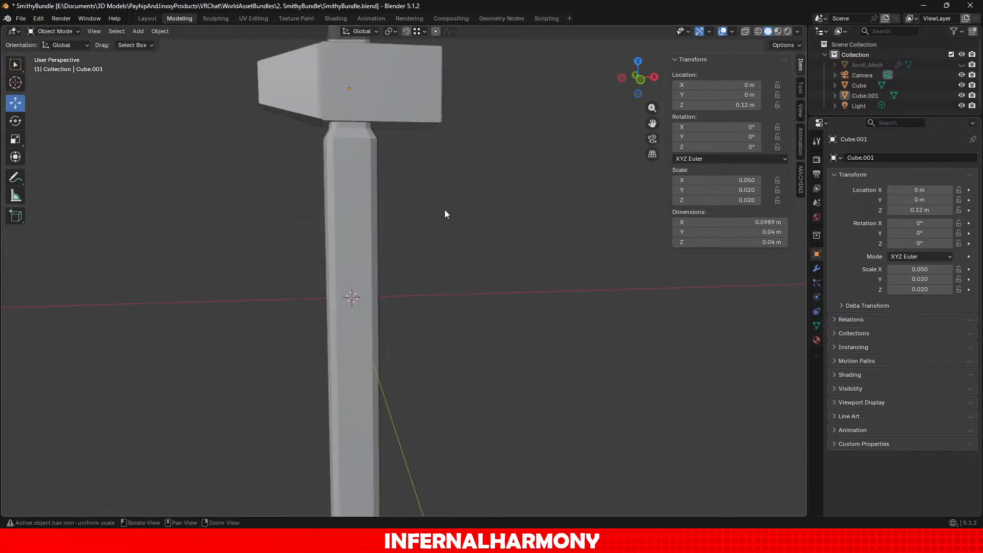
middle_click_drag(444, 214, 481, 214)
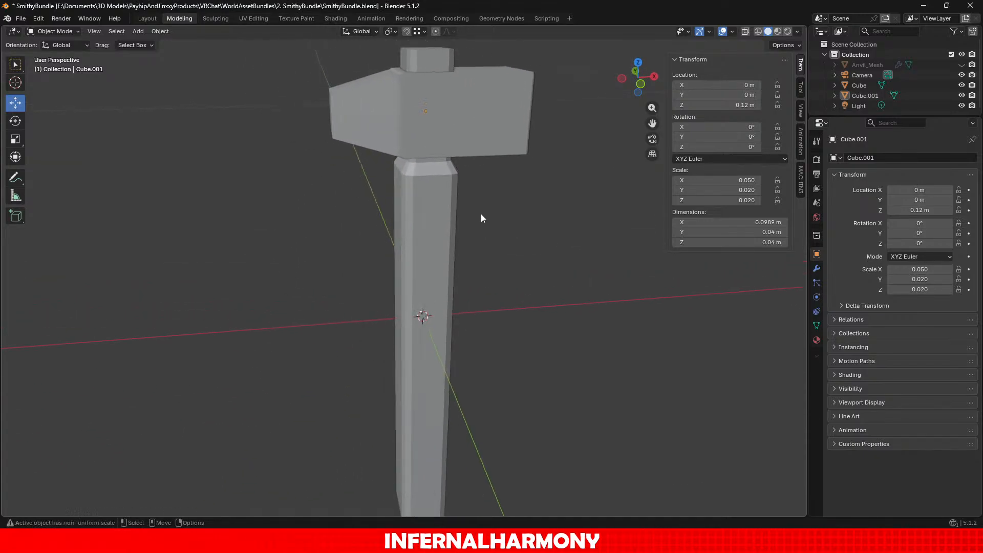
scroll(481, 213, "up", 3)
middle_click_drag(459, 120, 384, 161, "shift")
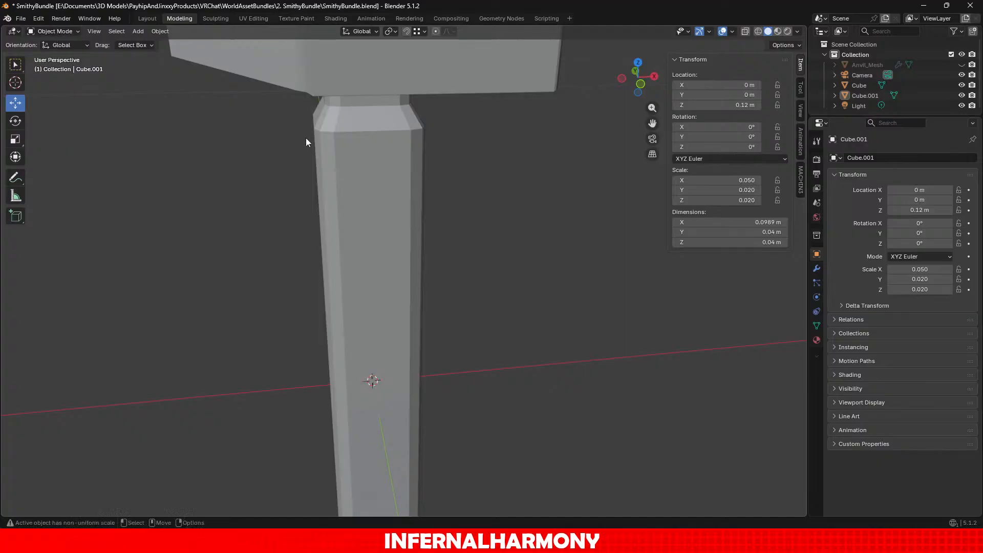
left_click(318, 146)
left_click(54, 31)
left_click(52, 53)
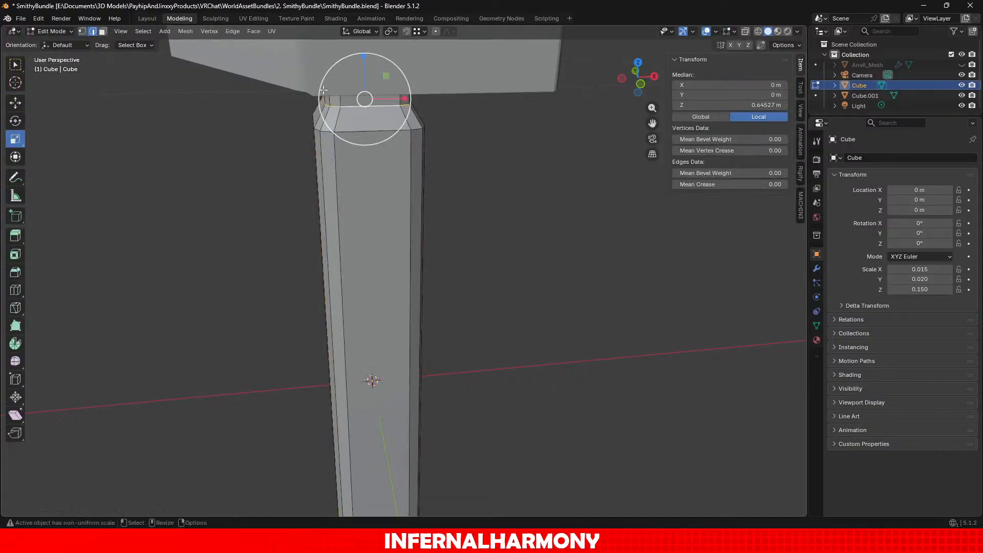
Step: Add one centred loop cut around the handle's sloped shoulder just below the head
scroll(324, 90, "up", 2)
middle_click_drag(345, 98, 149, 268, "shift")
left_click(16, 290)
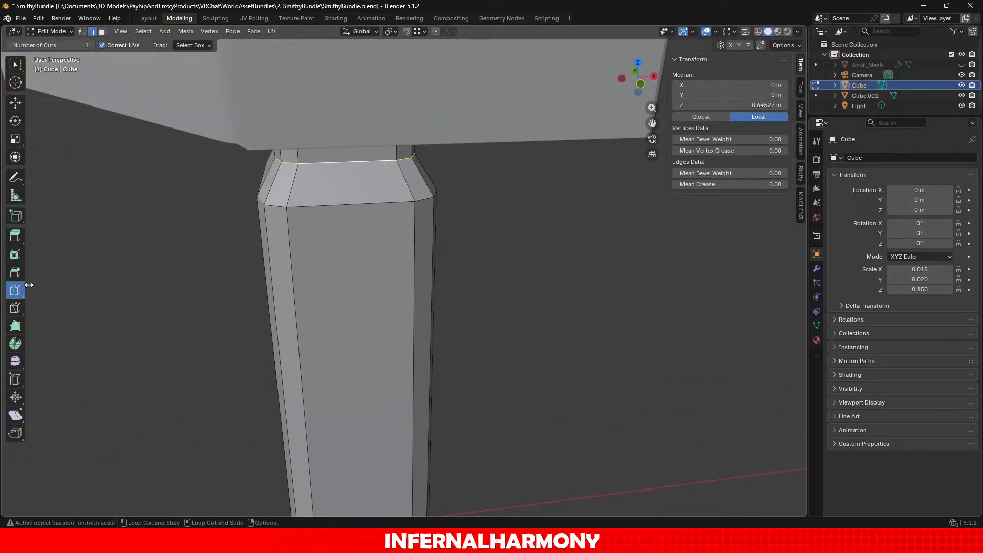
left_click(327, 179)
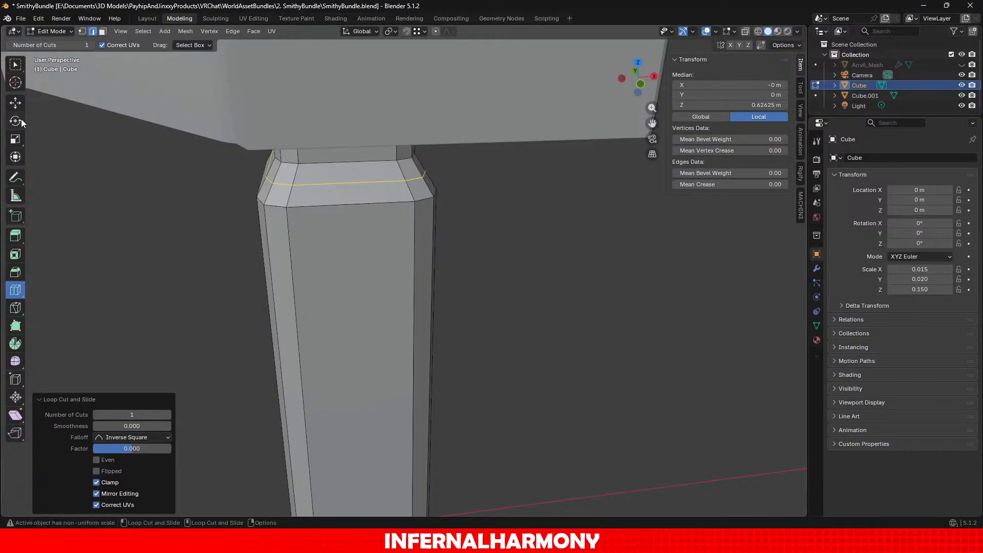
Step: Scale the shoulder's new edge loop to 0.958 in X and Y, and return the handle to Object Mode
left_click(15, 139)
scroll(226, 221, "up", 3)
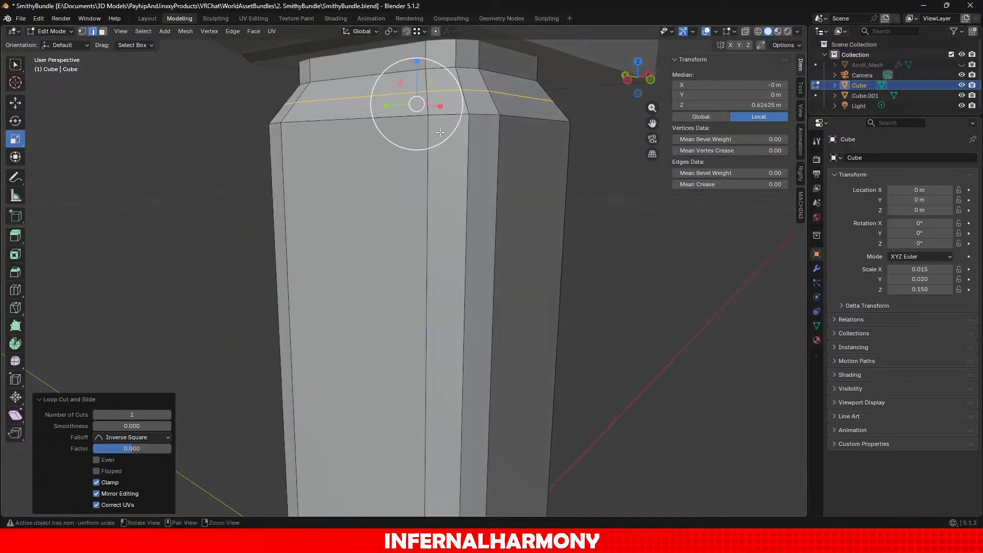
middle_click_drag(440, 132, 287, 259, "shift")
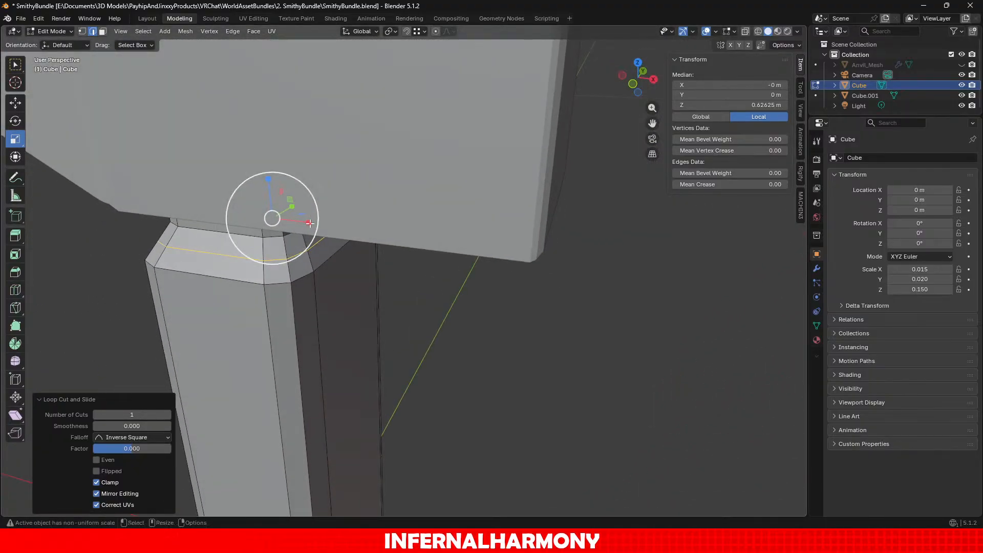
mouse_move(309, 223)
left_mouse_down()
mouse_move(321, 225)
mouse_move(307, 222)
left_mouse_up()
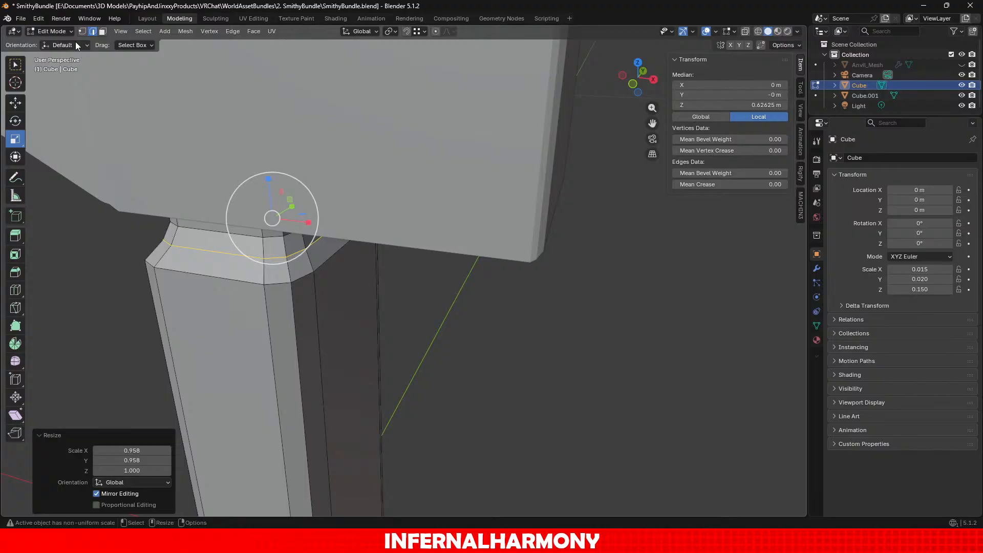
left_click(52, 31)
left_click(49, 40)
scroll(154, 256, "down", 5)
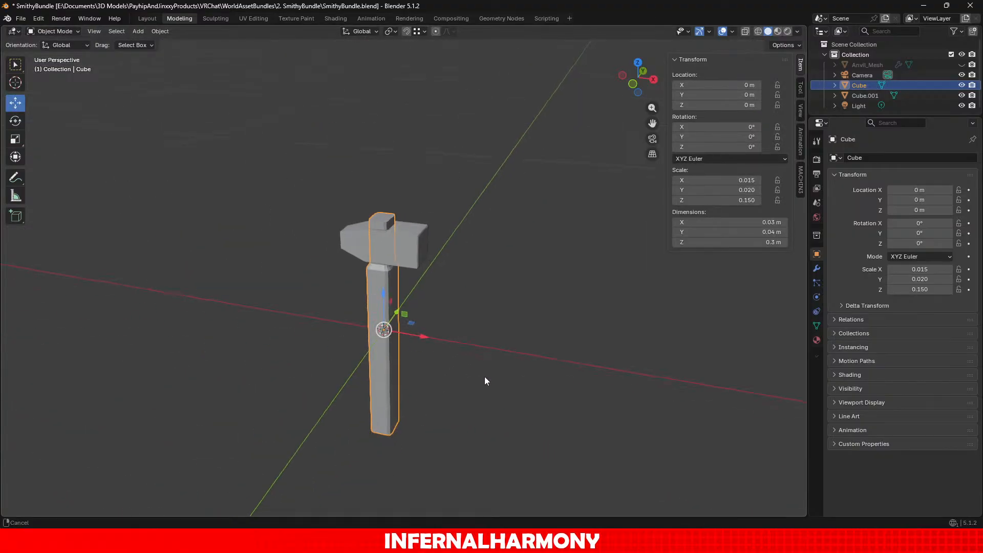
Step: Select the two long bevel faces on the handle's front corner and the lower shoulder face loop in face selection mode
scroll(461, 349, "up", 3)
left_click(46, 32)
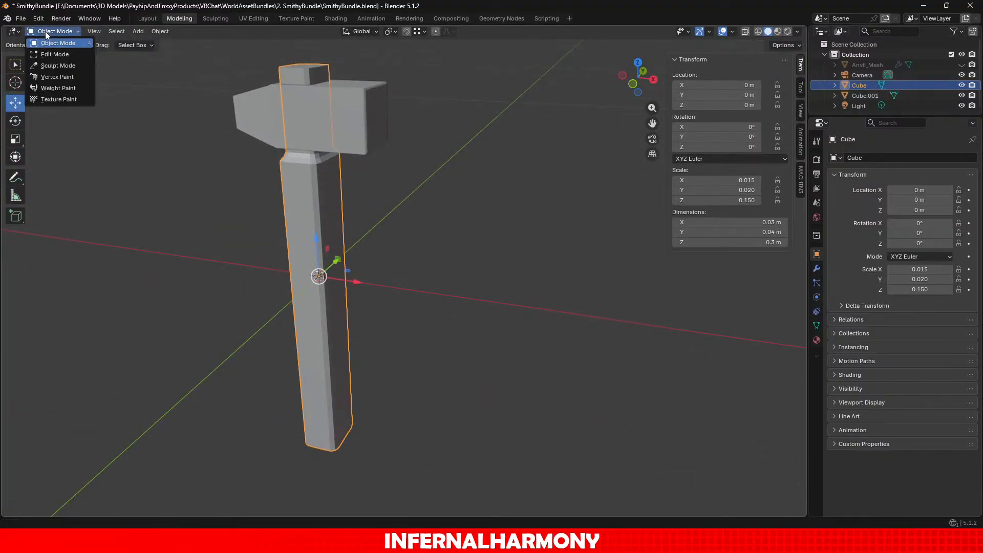
left_click(54, 54)
left_click(102, 32)
scroll(349, 289, "up", 2)
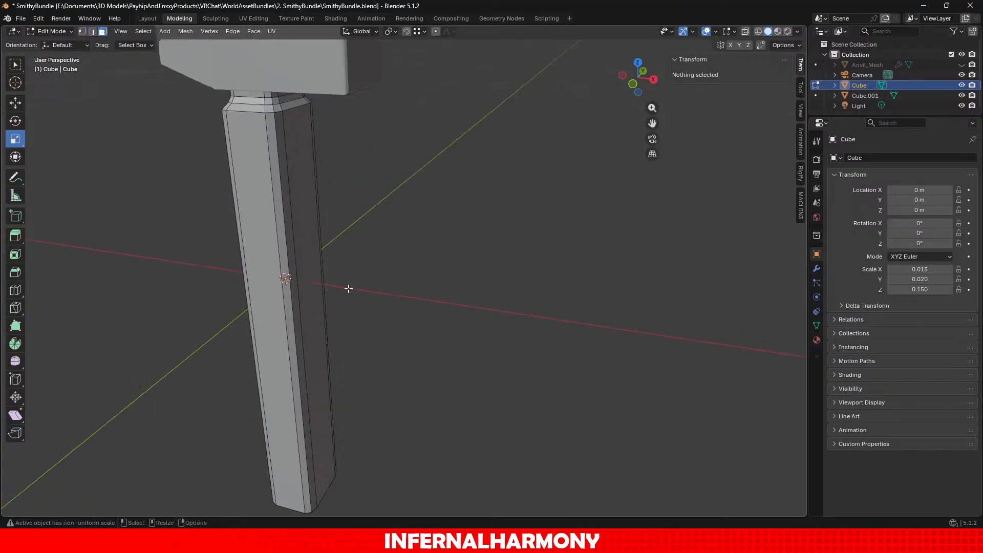
left_click(281, 230)
left_click(287, 193, "shift")
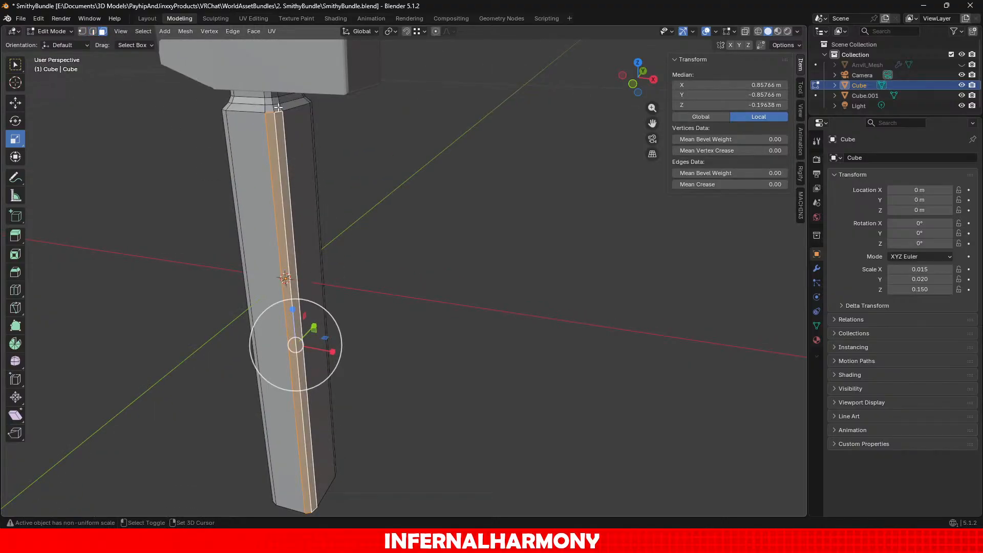
left_click(278, 108, "alt")
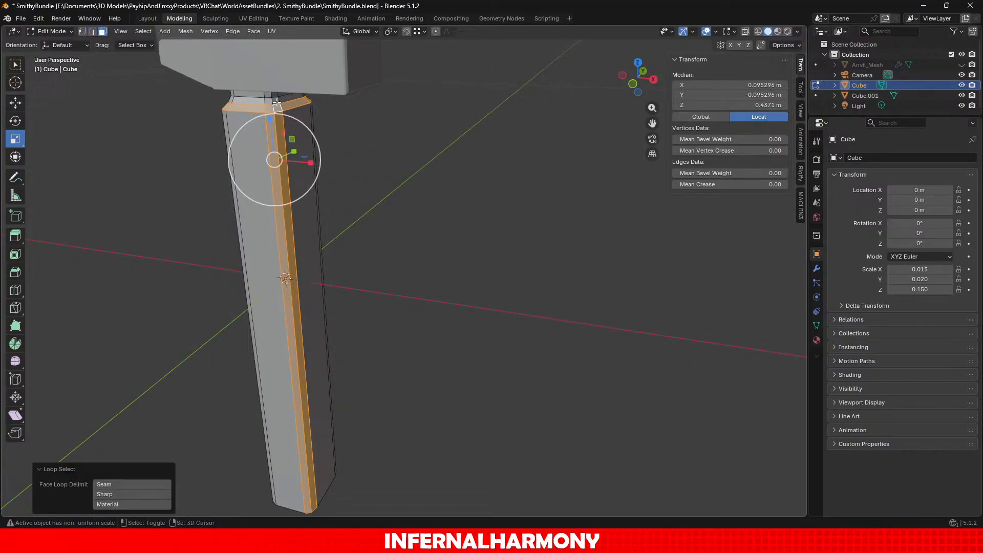
Step: Try extending the handle's face selection with a second loop at the shoulder, and undo that selection
left_click(277, 102, "alt+shift")
scroll(293, 116, "up", 2)
middle_click_drag(327, 126, 393, 248, "shift")
key("ctrl+z")
Step: Add the front corner's bevel faces on the upper shoulder slope and the neck below the head to the selection
scroll(285, 189, "up", 3)
mouse_move(224, 123)
middle_mouse_down()
mouse_move(225, 105)
mouse_move(243, 124)
middle_mouse_up()
left_click(243, 124, "shift")
left_click(224, 125, "shift")
left_click(226, 140, "shift")
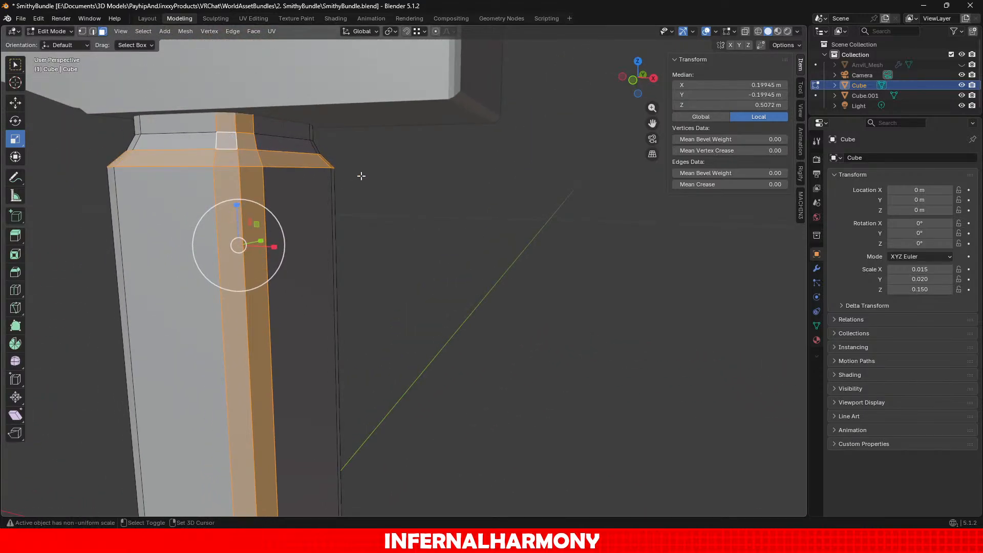
Step: Extend the face selection with the next corner's long bevel faces and the adjoining upper shoulder and neck faces
left_click(297, 149, "shift")
middle_click_drag(297, 148, 523, 162)
left_click(512, 149, "shift")
left_click(522, 150, "alt+shift")
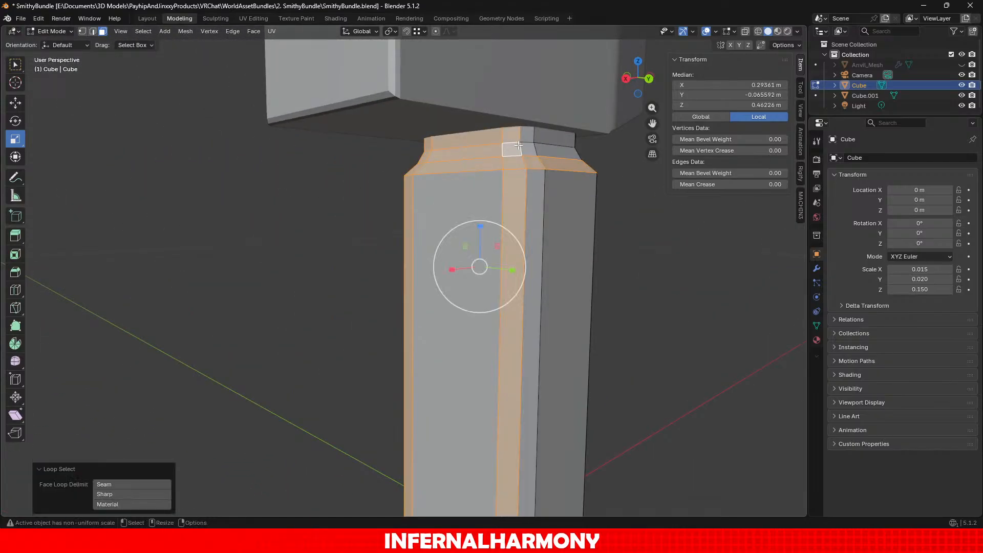
left_click(528, 147, "alt+shift")
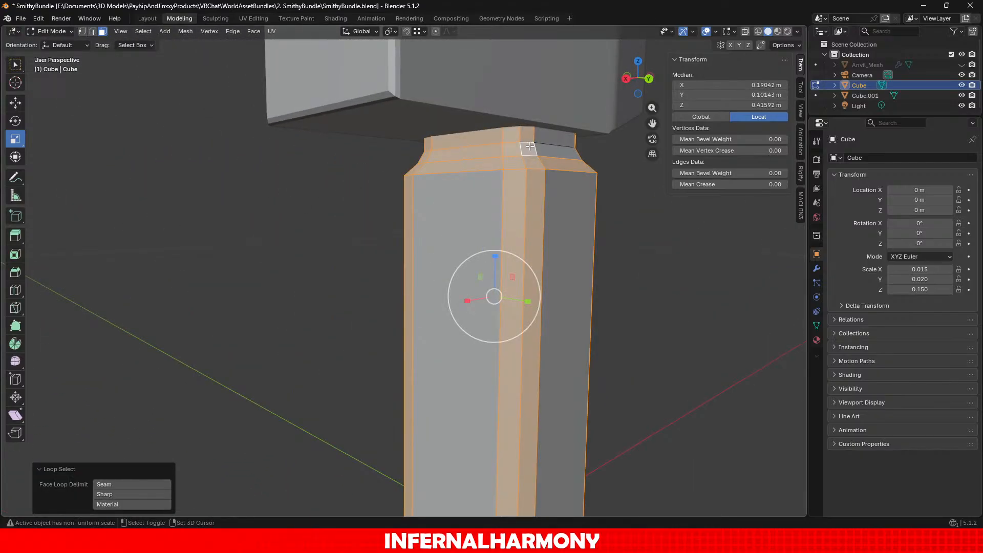
left_click(560, 152, "alt+shift")
key("ctrl+z")
middle_click_drag(633, 147, 589, 145)
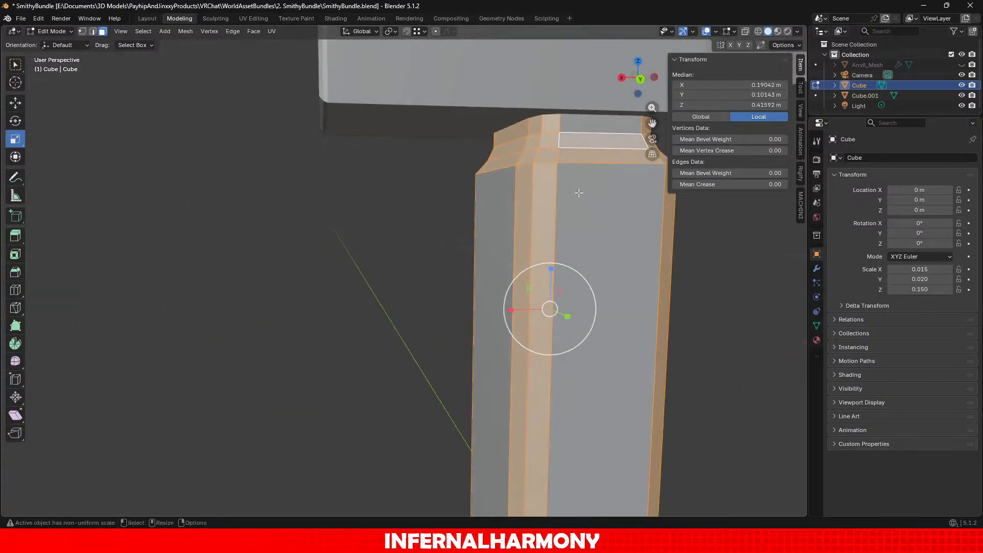
left_click(589, 128, "shift")
Step: Add the remaining corner's two long bevel faces and the rest of the upper shoulder and neck faces to the selection
scroll(605, 254, "down", 3)
middle_click_drag(606, 254, 421, 258)
scroll(501, 270, "down", 4)
scroll(495, 272, "up", 4)
left_click(374, 232, "alt+shift")
key("ctrl+z")
key("ctrl+z")
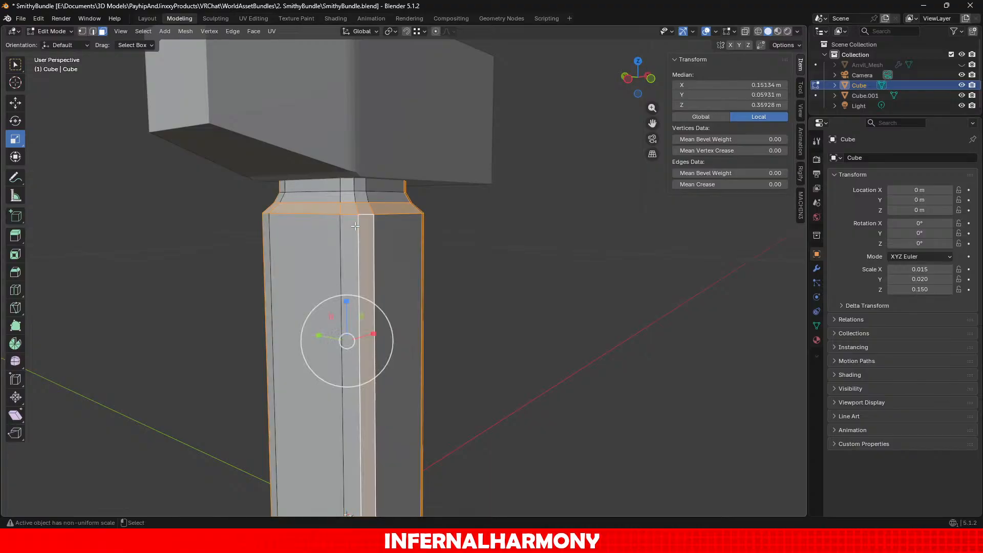
left_click(350, 197, "alt+shift")
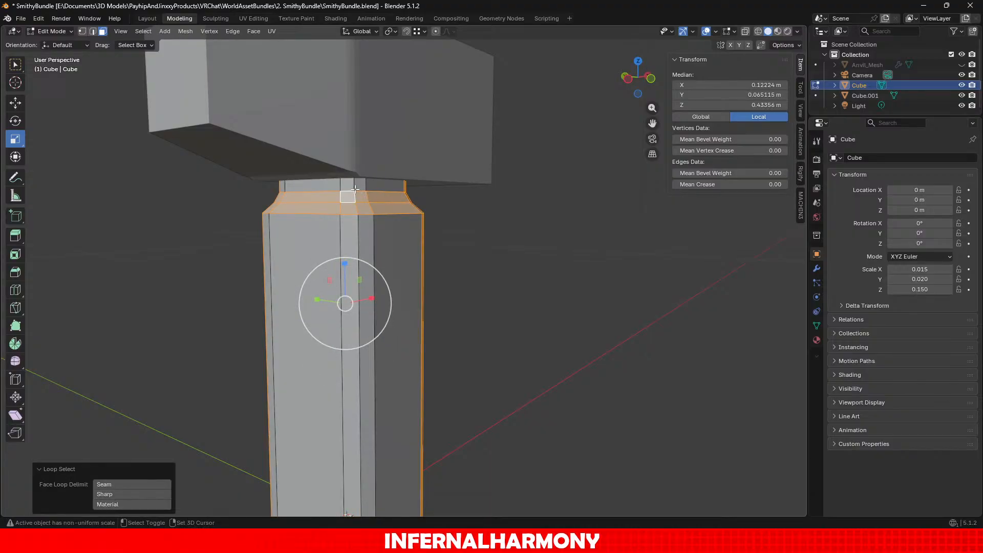
left_click(361, 185, "alt+shift")
left_click(364, 224, "shift")
Step: Deselect the flat side faces on the handle's stub above the hammer head
scroll(436, 380, "down", 4)
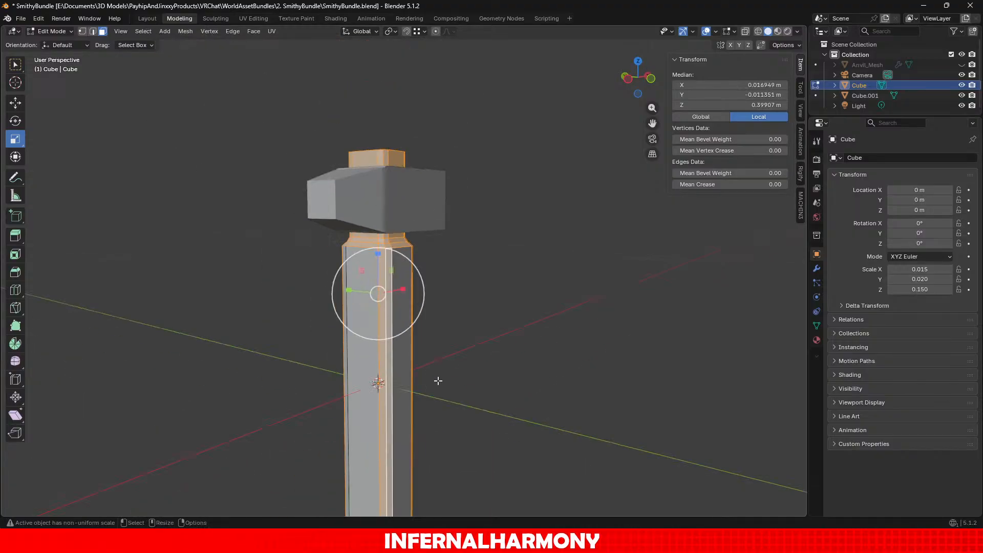
middle_click_drag(437, 380, 426, 198, "shift")
middle_click_drag(292, 285, 554, 334)
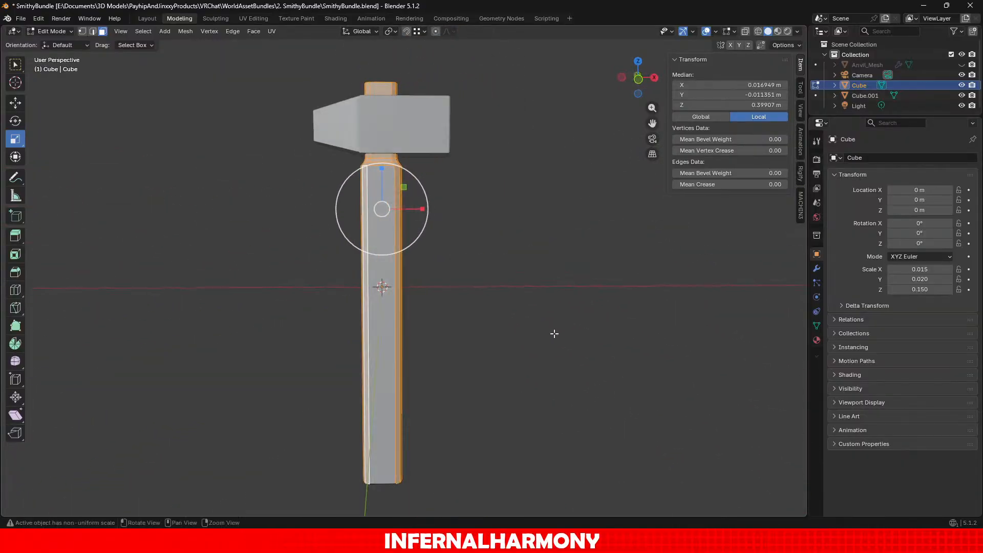
left_click_drag(383, 285, 408, 302, "alt")
middle_click_drag(407, 231, 461, 428, "alt")
scroll(461, 429, "up", 8)
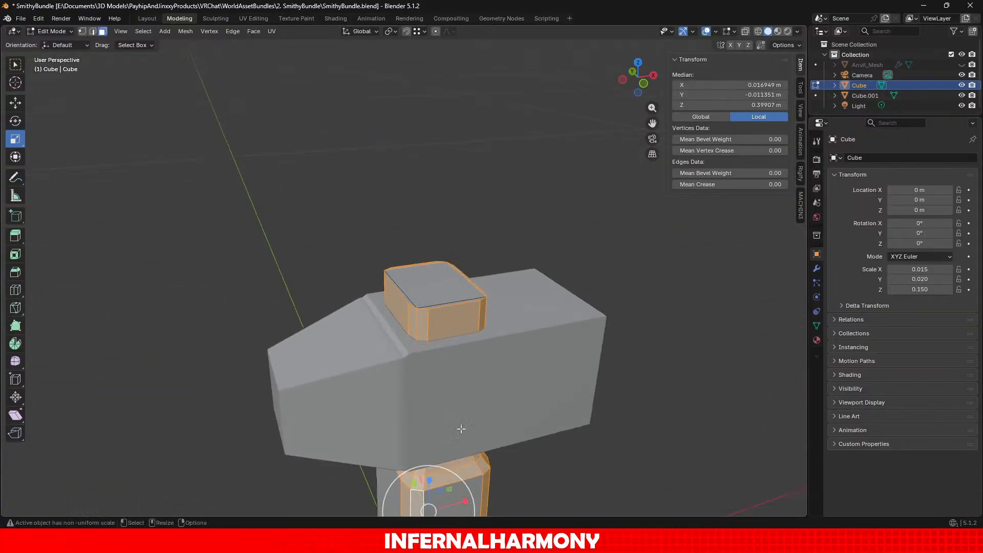
scroll(464, 427, "down", 8)
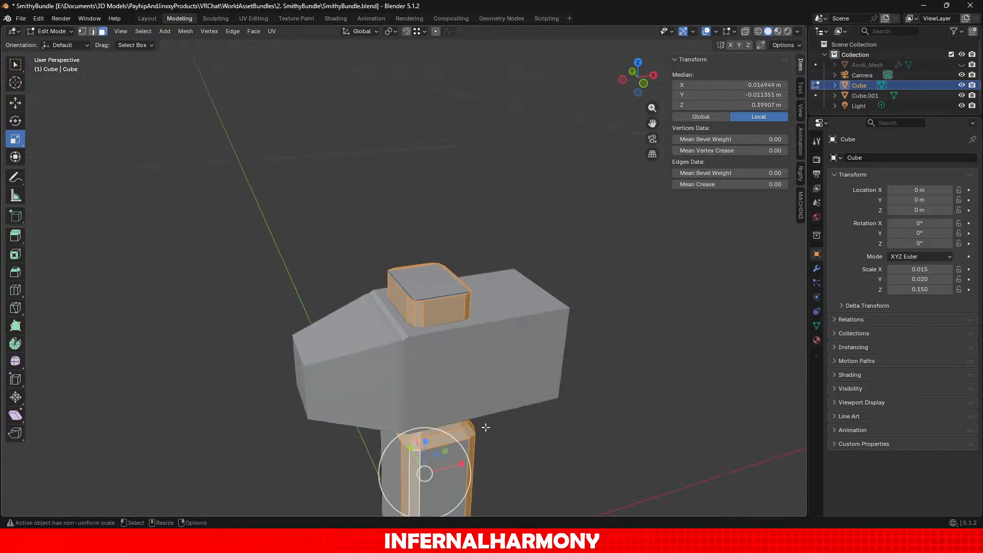
left_click(438, 309, "shift")
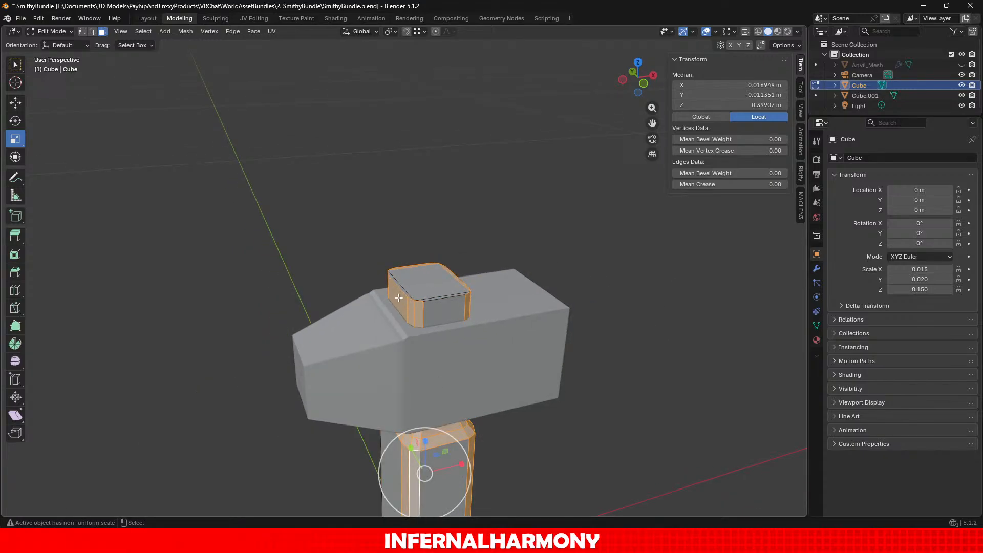
mouse_move(399, 298)
left_mouse_down("alt")
mouse_move(464, 286)
mouse_move(393, 289)
left_mouse_up("alt")
left_click(393, 274, "shift")
Step: Shade the selected handle faces smooth, return to Object Mode and deselect the handle
scroll(482, 348, "down", 2)
left_click_drag(465, 442, 461, 445, "alt")
left_click(253, 31)
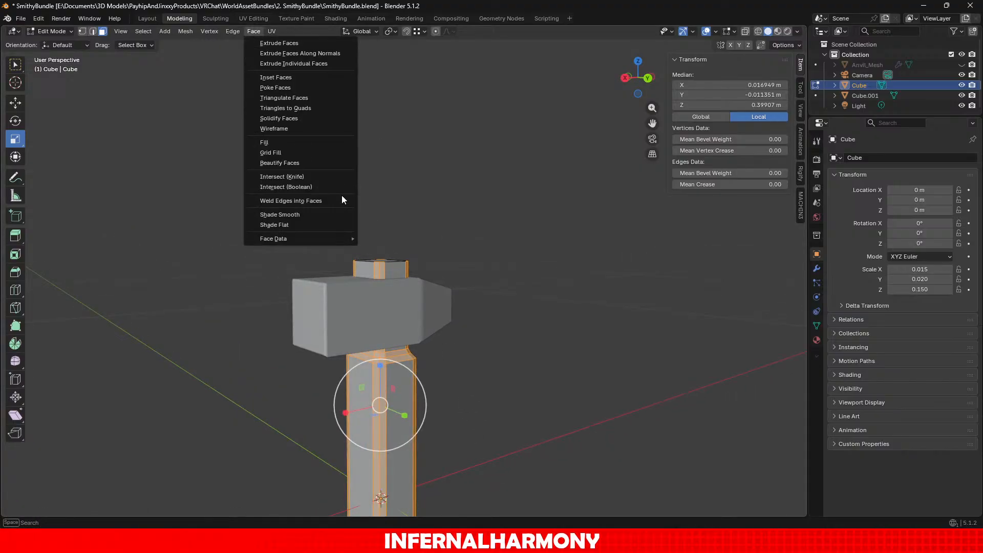
left_click(306, 214)
left_click(53, 32)
left_click(53, 40)
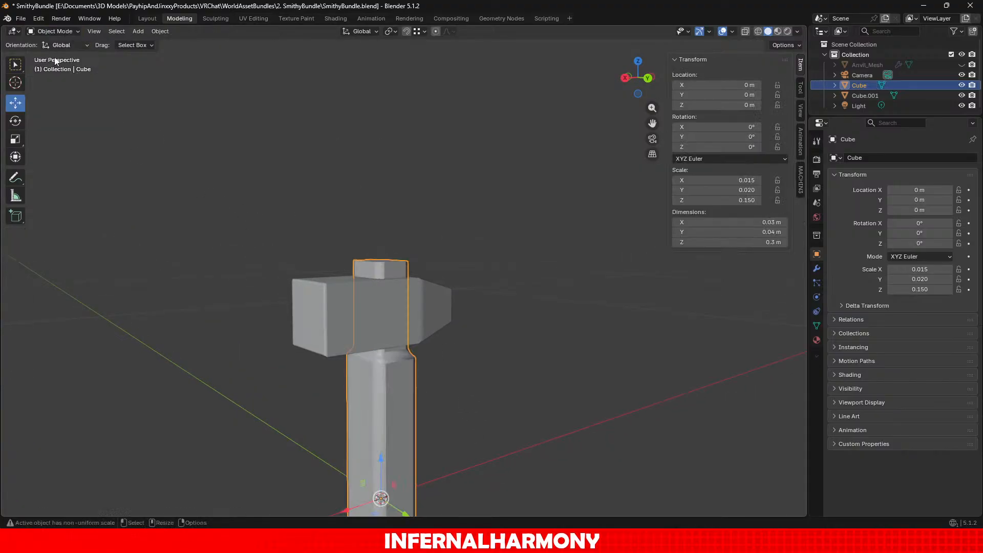
left_click(182, 259)
Step: Check the handle's shading from several angles and reopen the handle in Edit Mode at its bottom end
scroll(395, 432, "up", 5)
left_click_drag(413, 497, 382, 453, "alt")
middle_click_drag(382, 453, 573, 379, "alt")
scroll(538, 399, "down", 3)
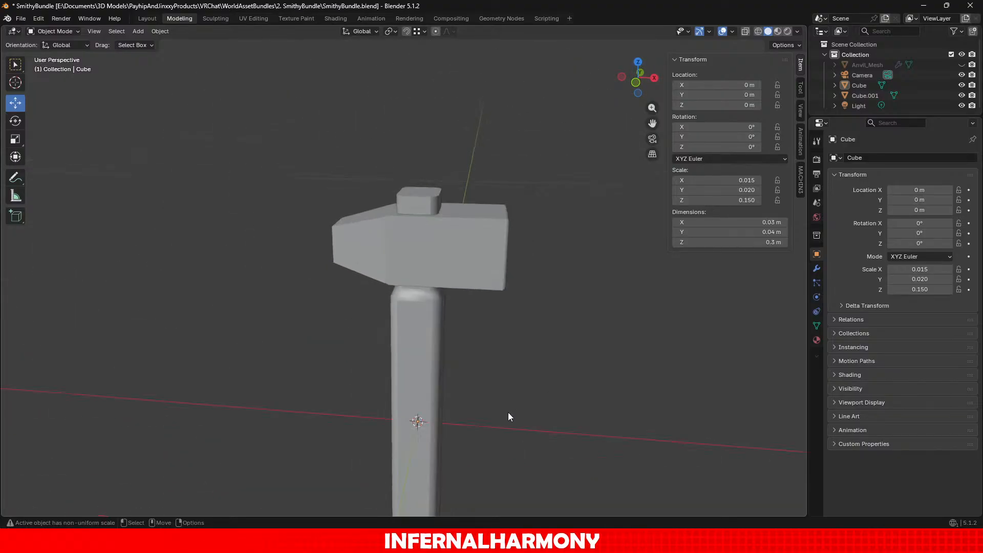
middle_click_drag(509, 416, 422, 358)
left_click(430, 352)
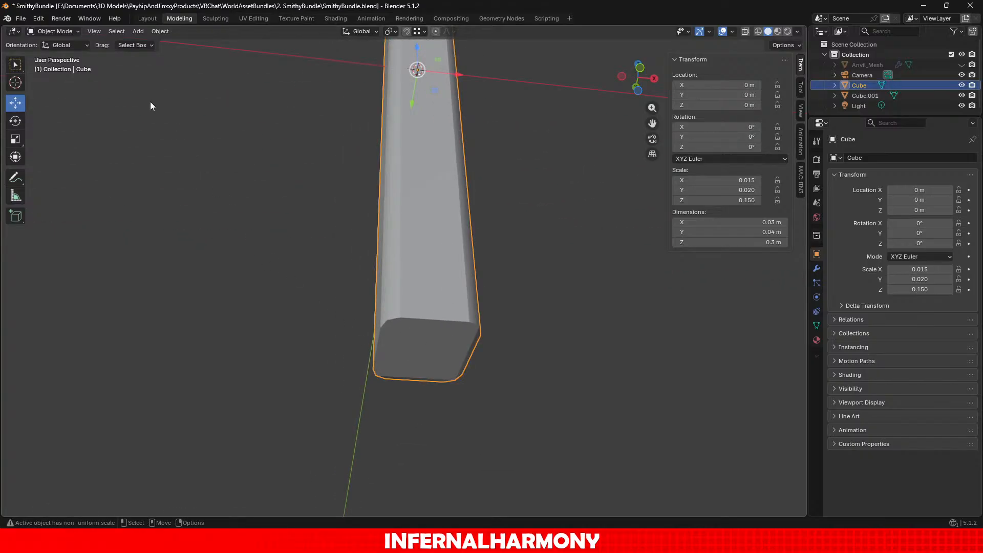
left_click(79, 32)
left_click(51, 54)
scroll(397, 352, "up", 3)
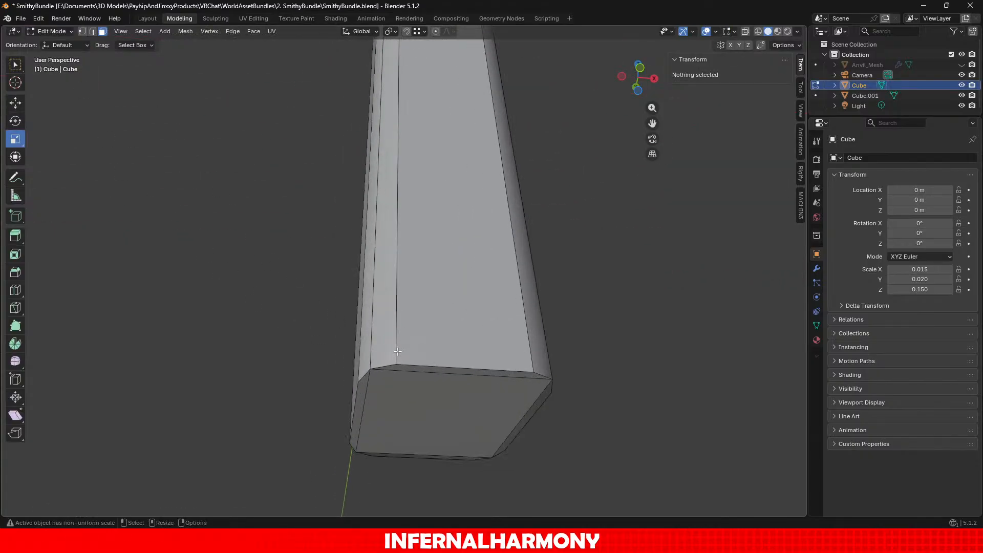
Step: Try raising the four straight outer edges of the handle's bottom rim about 0.0015 m in Z, and return to Object Mode
middle_click_drag(398, 351, 405, 214)
scroll(419, 181, "up", 3)
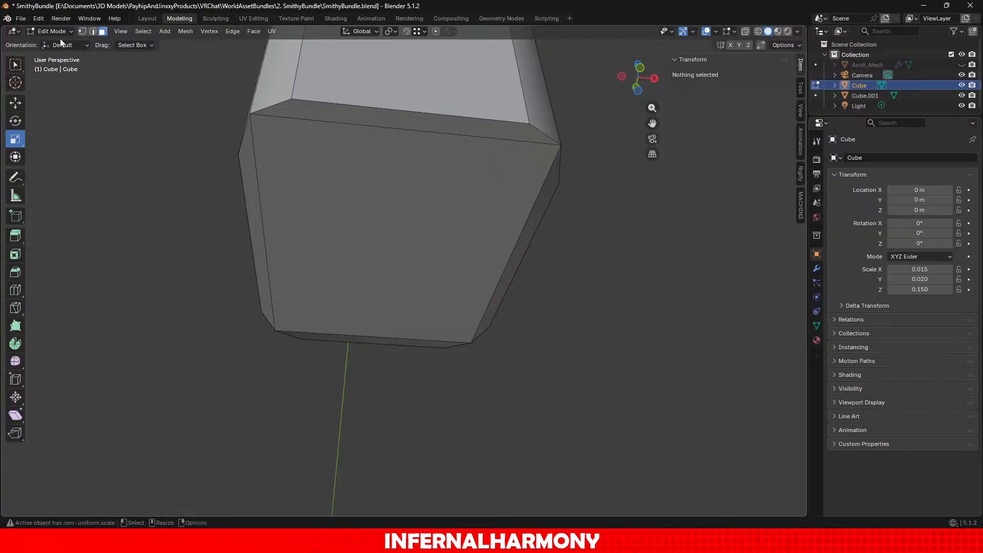
left_click(93, 31)
left_click(16, 104)
left_click(370, 99)
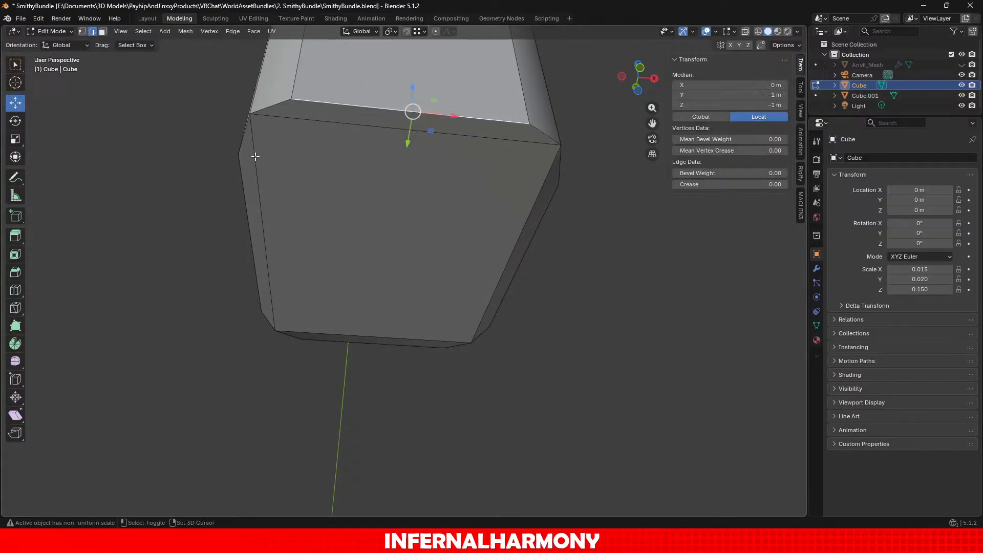
left_click(245, 163, "shift")
left_click(523, 259, "shift")
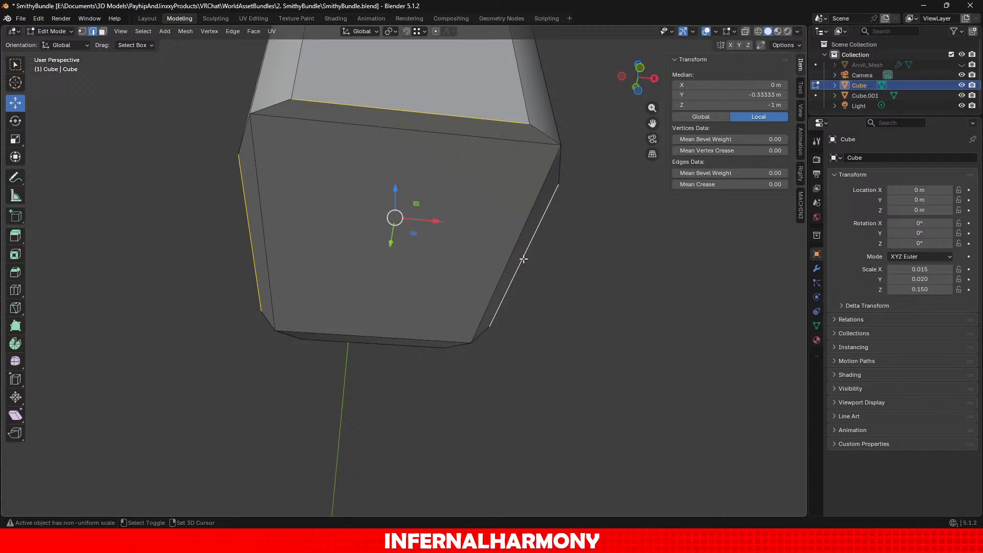
left_click(393, 341, "shift")
left_click_drag(394, 219, 392, 219)
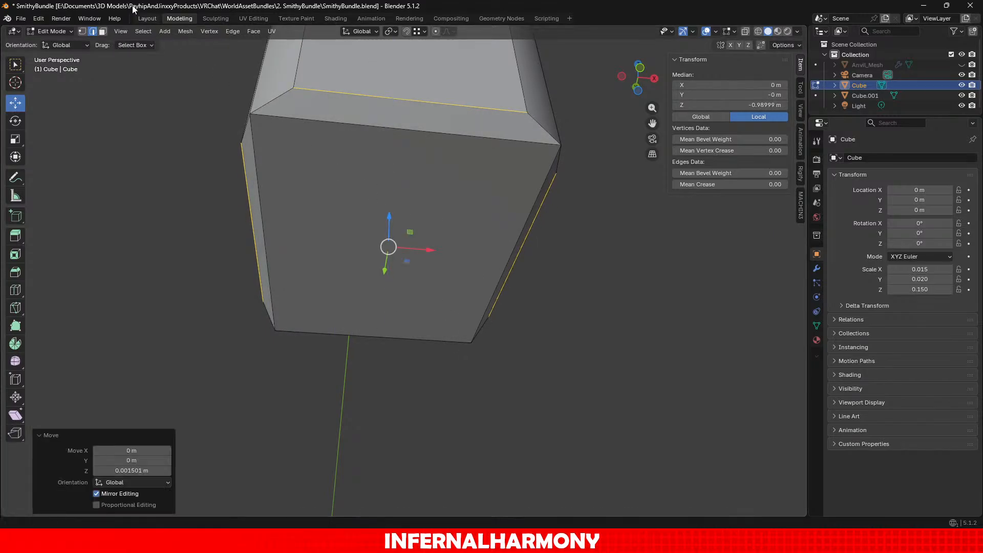
left_click(51, 31)
left_click(56, 42)
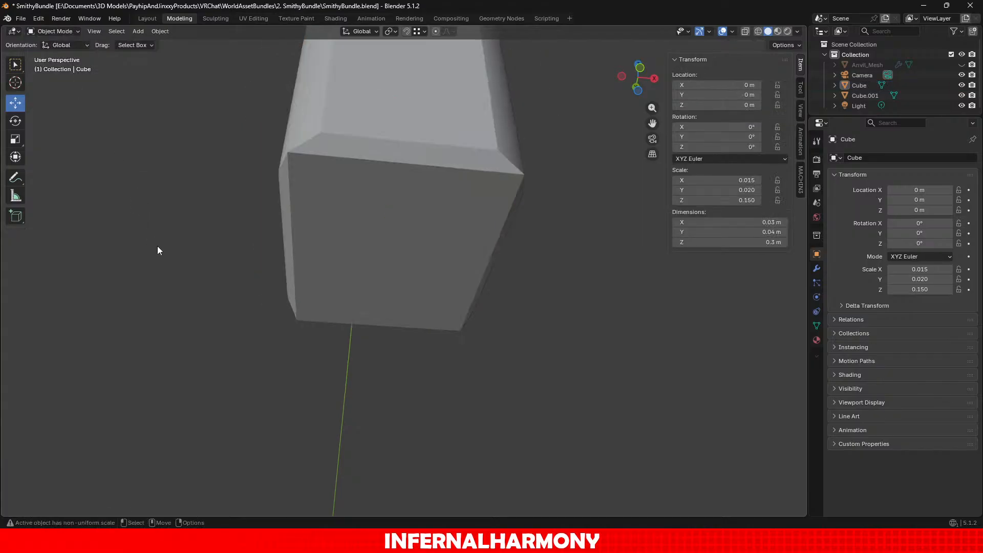
Step: Reverse the raise of the bottom rim edges and examine the handle's underside in Edit Mode
middle_click_drag(158, 246, 210, 287)
left_click(389, 310)
key("Tab")
left_click(377, 324, "alt")
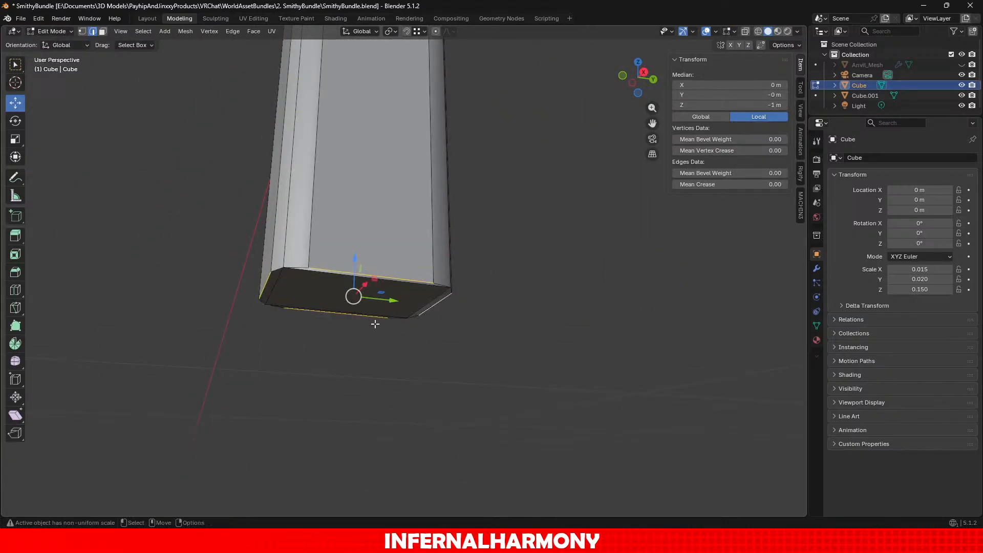
middle_click_drag(279, 340, 328, 261)
scroll(240, 228, "up", 3)
middle_click_drag(247, 228, 145, 5)
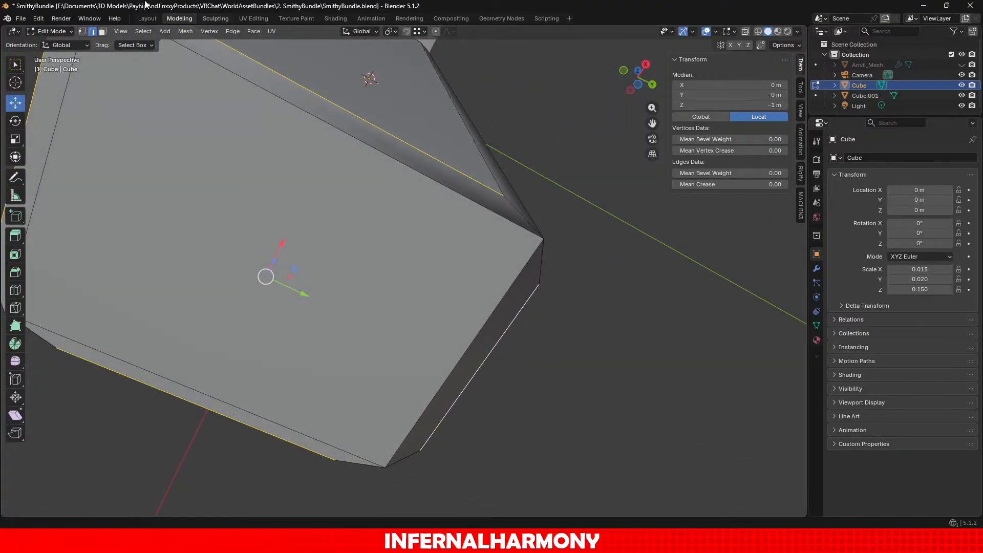
Step: Select the narrow rim faces along two adjacent sides of the handle's bottom in face selection mode and shade them flat
left_click(103, 31)
left_click(356, 128)
scroll(378, 184, "down", 3)
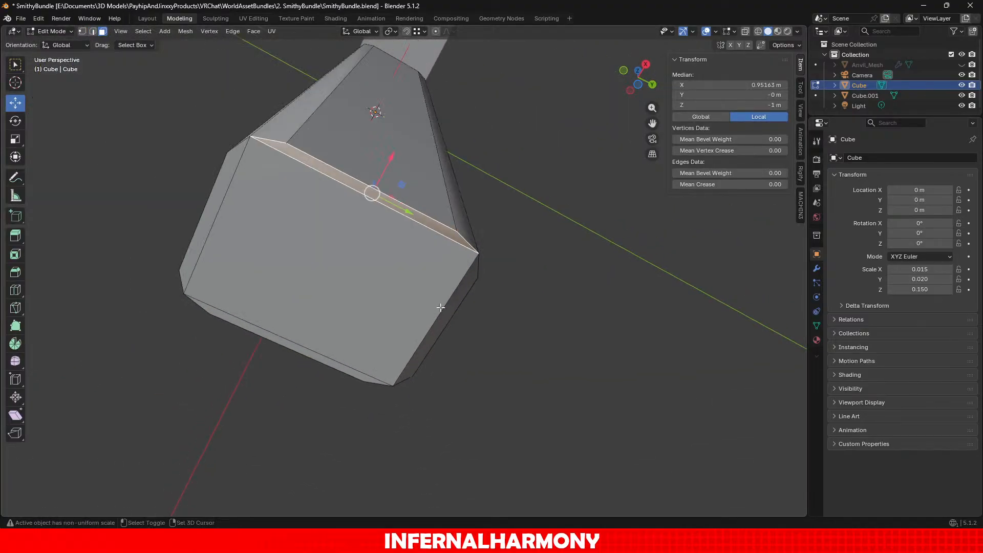
left_click(440, 308, "shift")
key("ctrl+z")
left_click(437, 328, "shift")
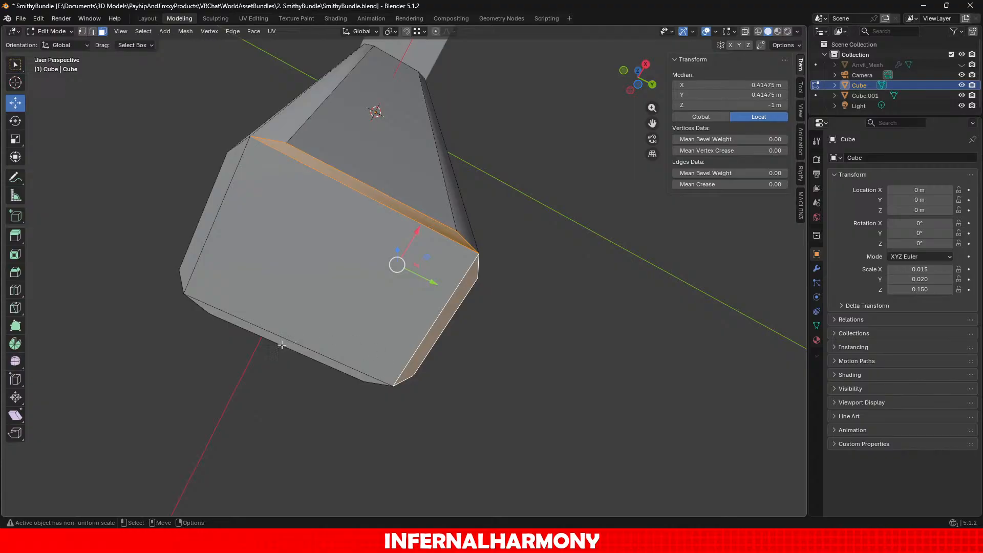
left_click(253, 31)
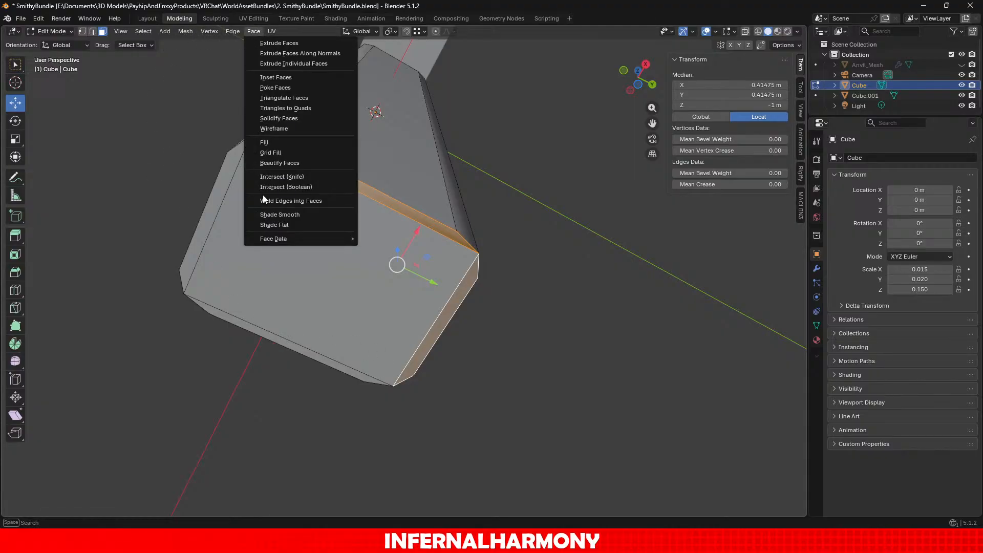
left_click(281, 226)
left_click(569, 374)
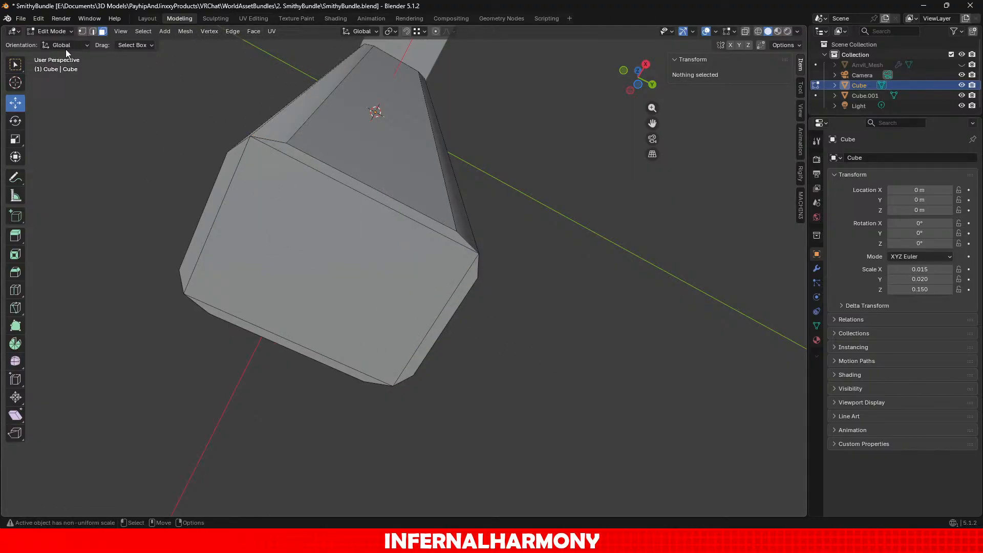
Step: Try raising the bottom rim's four outer edges again in edge selection mode, and undo the move
left_click(92, 31)
left_click(322, 156)
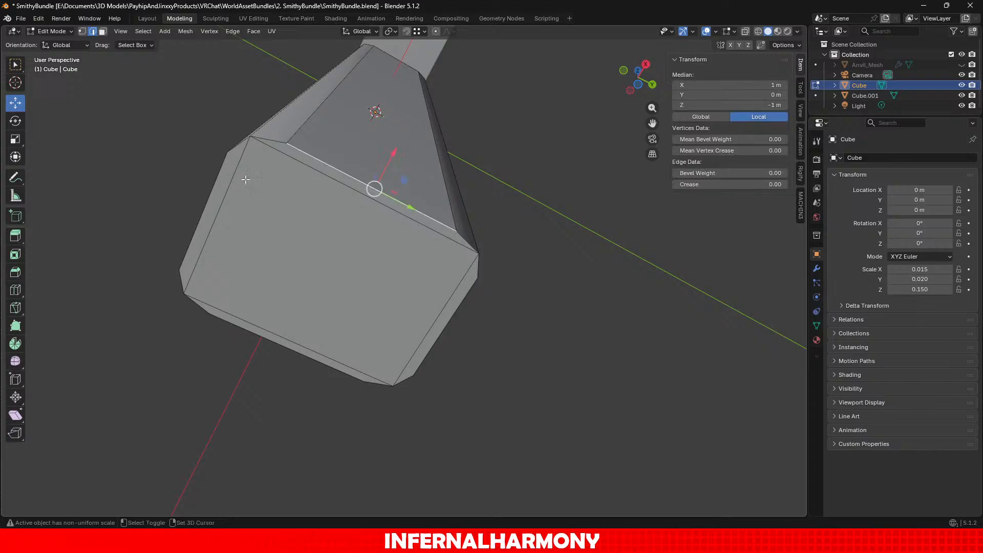
left_click(219, 186, "shift")
left_click(272, 341, "shift")
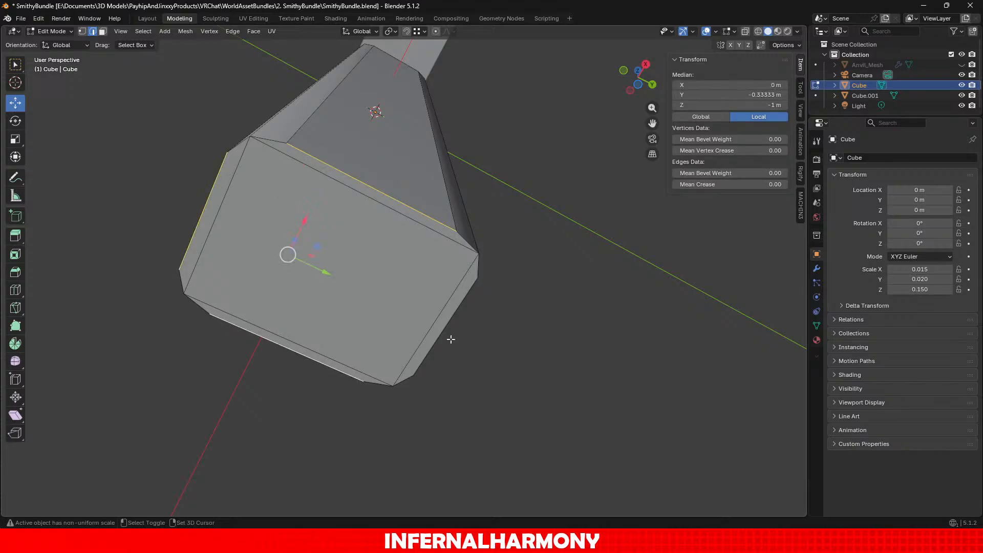
left_click(450, 338, "shift")
middle_click_drag(439, 333, 399, 416)
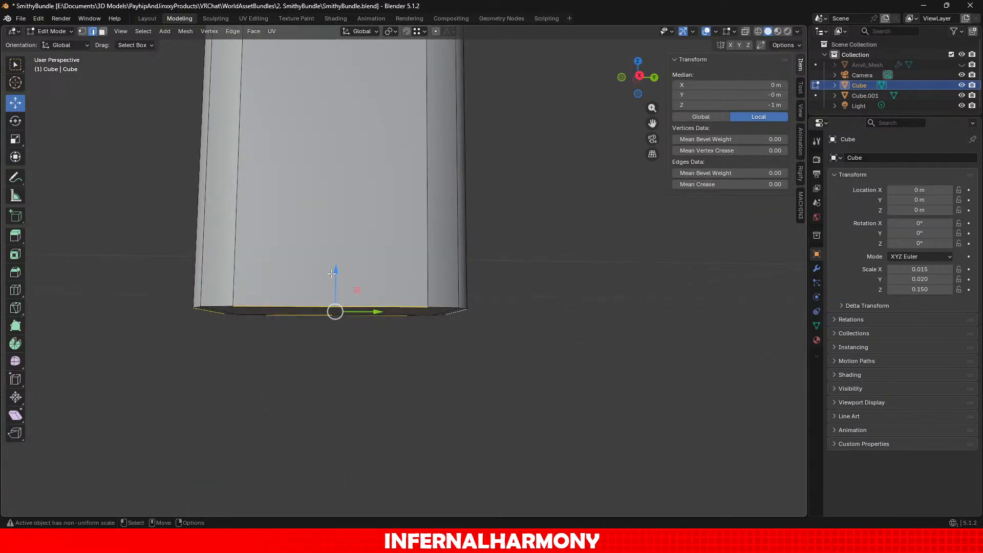
left_click_drag(332, 274, 340, 255)
middle_click_drag(341, 254, 451, 330)
key("ctrl+z")
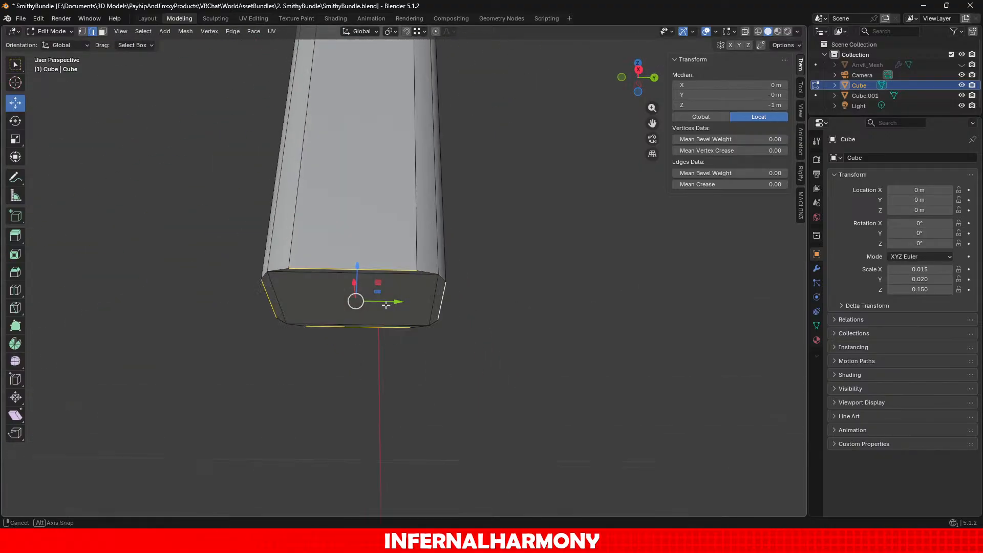
Step: Try selecting the outer edge loop around the handle's bottom rim
middle_click_drag(386, 305, 368, 220)
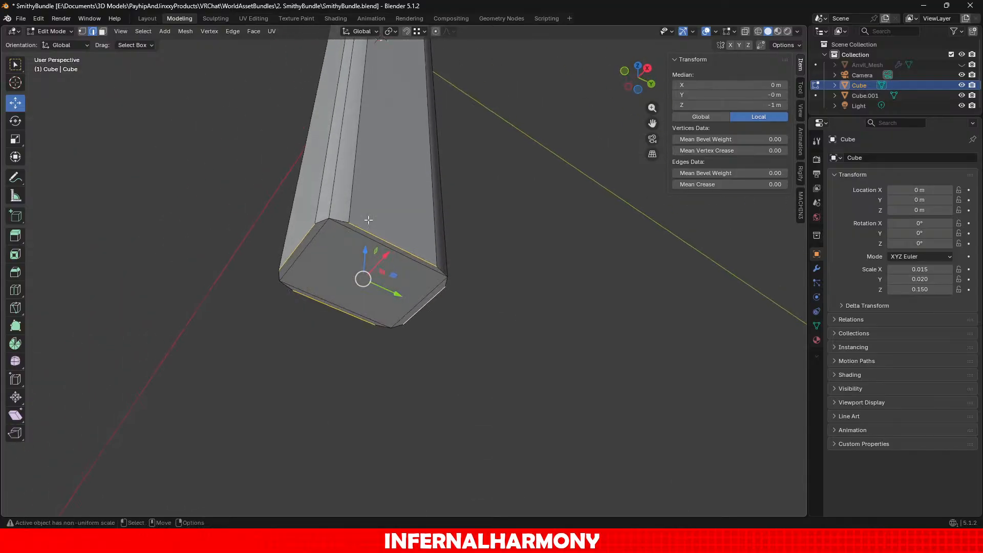
left_click(379, 225, "alt")
left_click(344, 222, "alt")
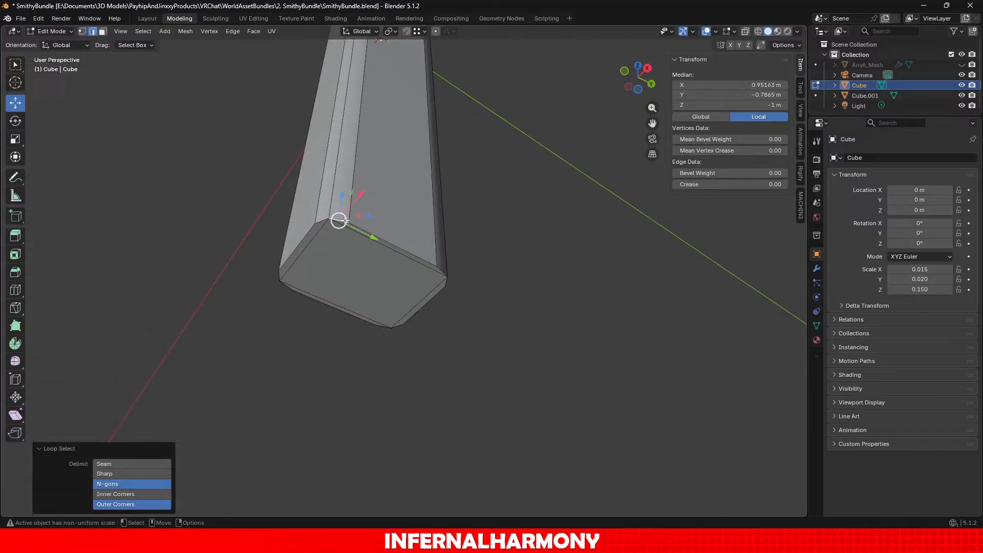
Step: Add a loop cut around the handle close to its bottom end, and switch to face selection with the Move tool
middle_click_drag(417, 263, 260, 283)
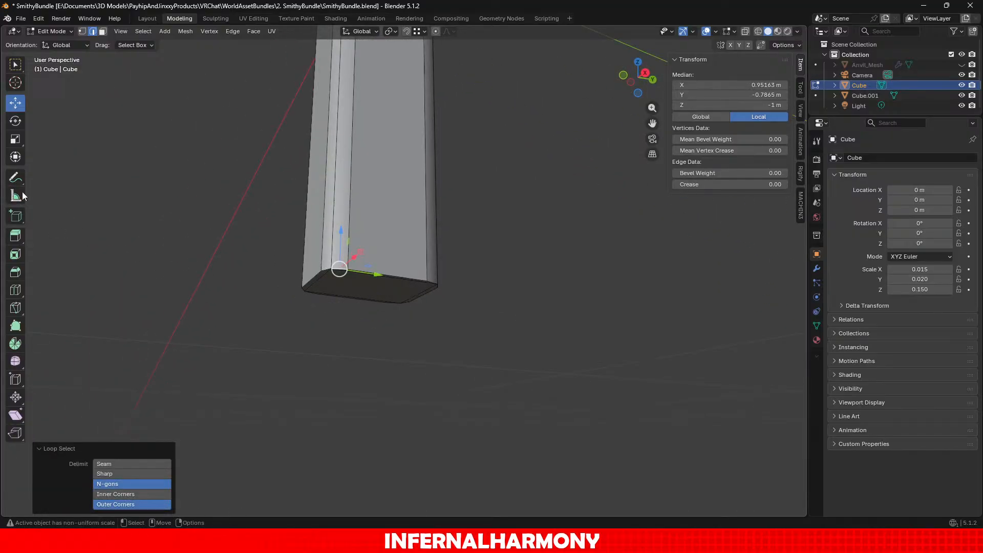
left_click(16, 292)
scroll(288, 281, "up", 2)
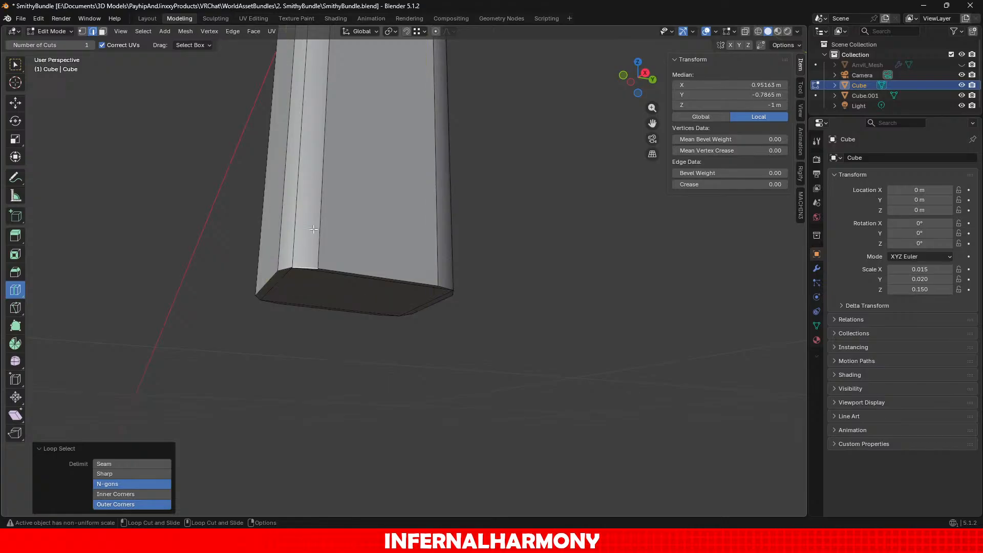
scroll(336, 220, "down", 3)
left_click_drag(334, 158, 346, 382)
scroll(345, 381, "up", 2)
middle_click_drag(345, 381, 317, 332)
left_click(102, 31)
left_click(23, 105)
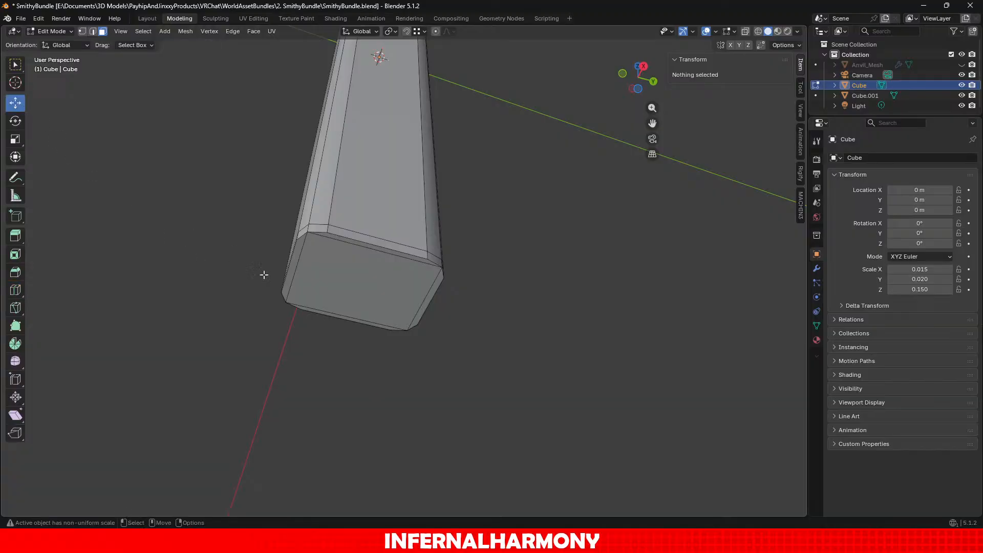
left_click(337, 290)
key("ctrl+KP_Add")
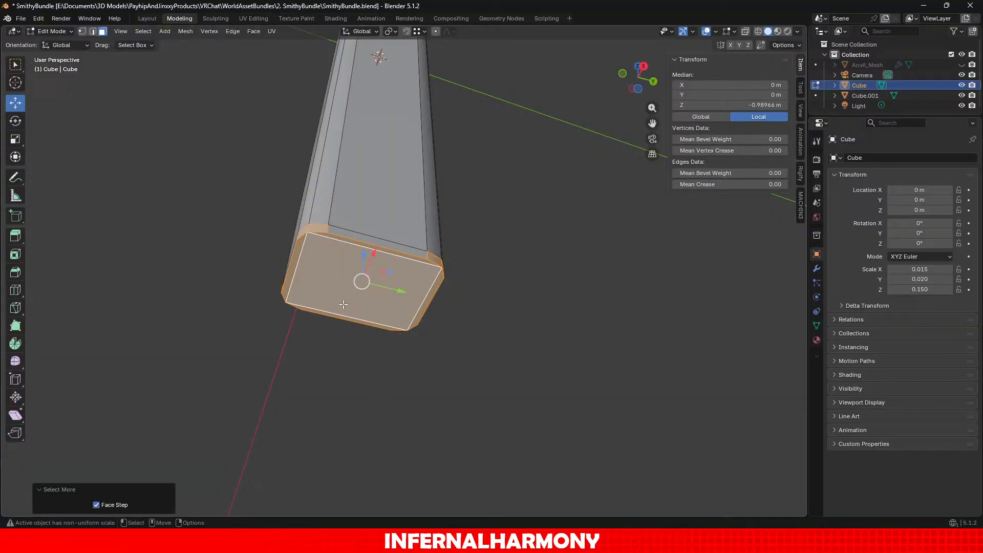
scroll(345, 307, "up", 3)
left_click(493, 345)
Step: Select the handle's bottom face with its four narrow rim faces and scale them to 0.924 in X and Y
left_click(388, 297)
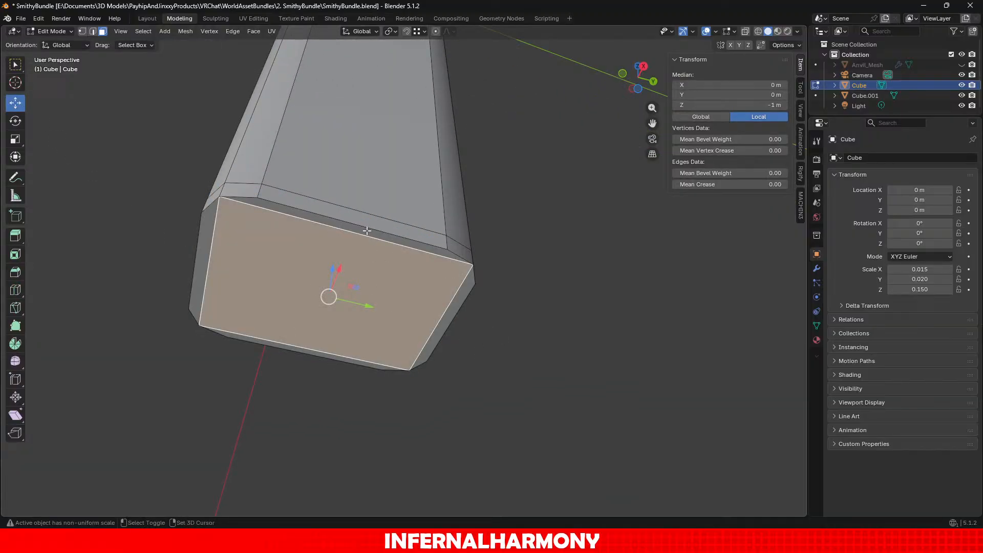
left_click(367, 230, "shift")
left_click(209, 234, "shift")
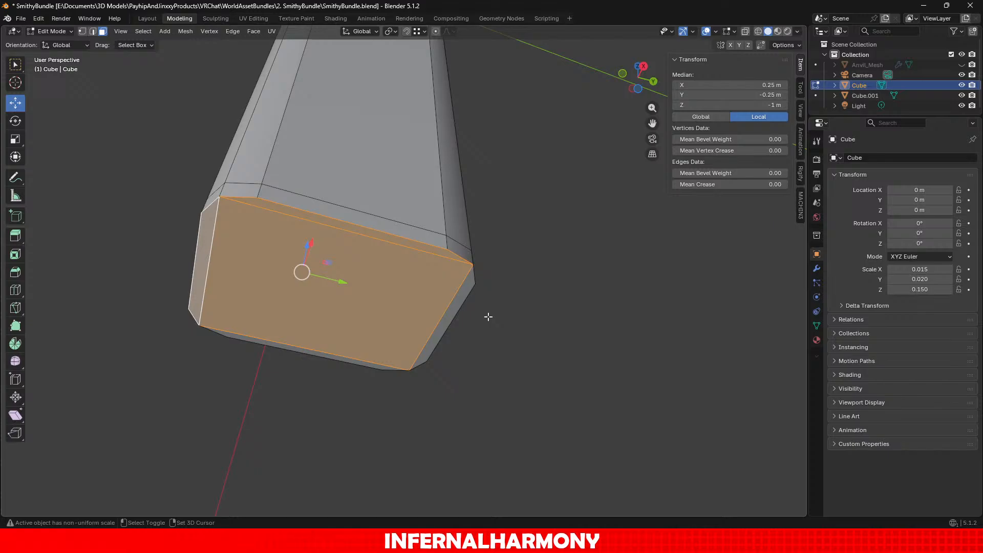
left_click(435, 319, "shift")
middle_click_drag(436, 318, 398, 338)
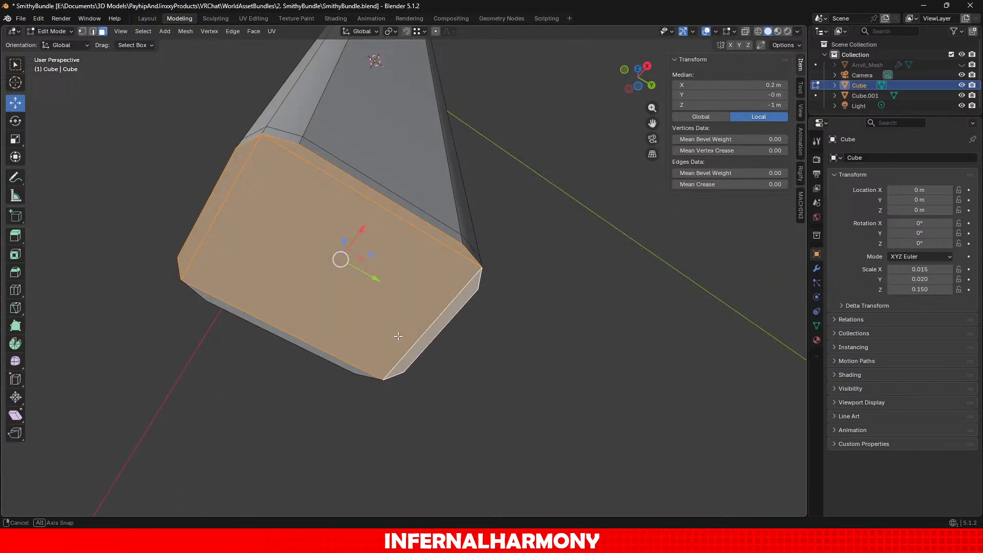
left_click(302, 345, "shift")
left_click(16, 139)
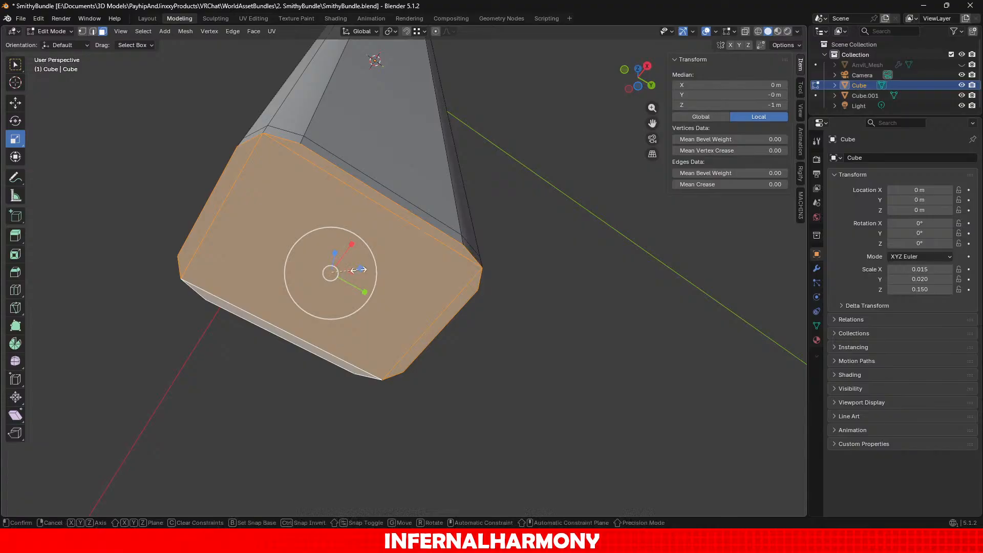
left_click_drag(362, 268, 356, 271)
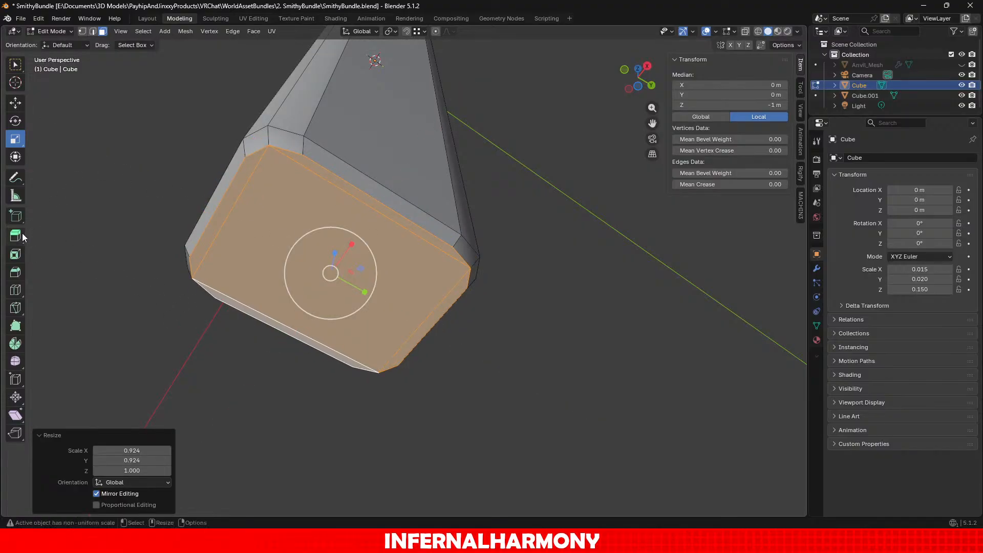
Step: Add a loop cut around the chamfer at the handle's bottom and scale it to 0.983 in X and Y, ending in face selection mode
left_click(16, 290)
middle_click_drag(149, 290, 336, 336)
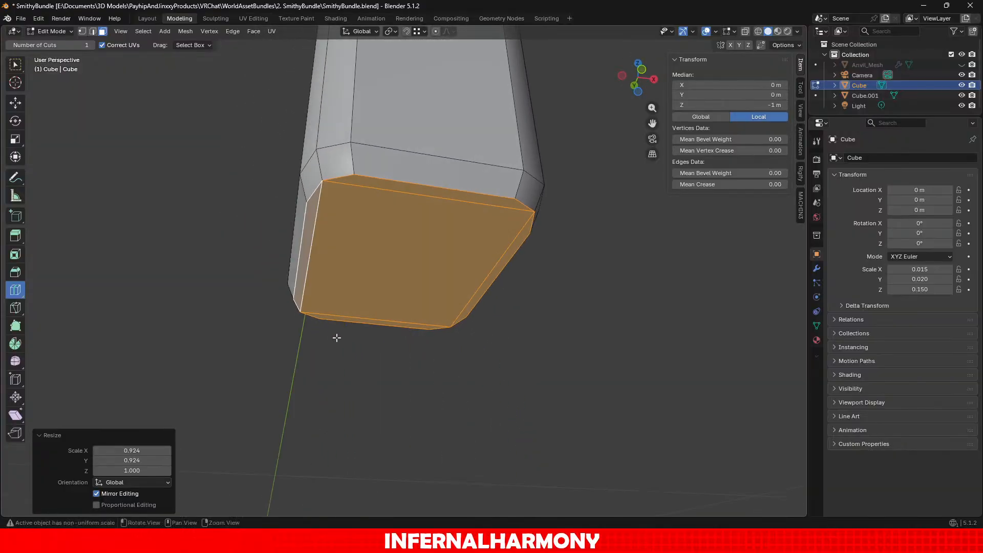
left_click(355, 167)
left_click(15, 139)
middle_click_drag(394, 256, 375, 212)
left_click_drag(381, 239, 384, 237)
scroll(459, 279, "down", 4)
scroll(437, 282, "up", 1)
key("ctrl+z")
scroll(437, 281, "up", 3)
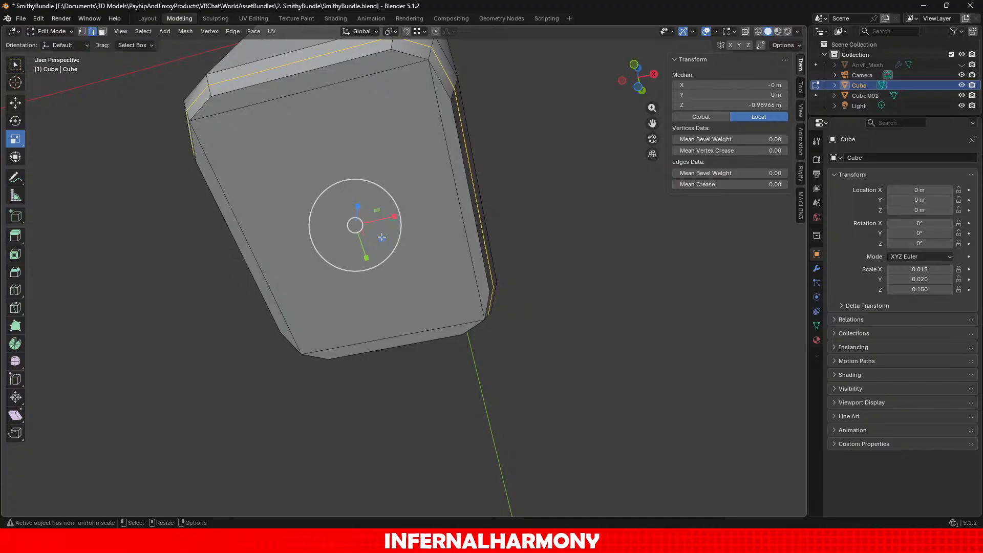
left_click_drag(382, 239, 375, 233)
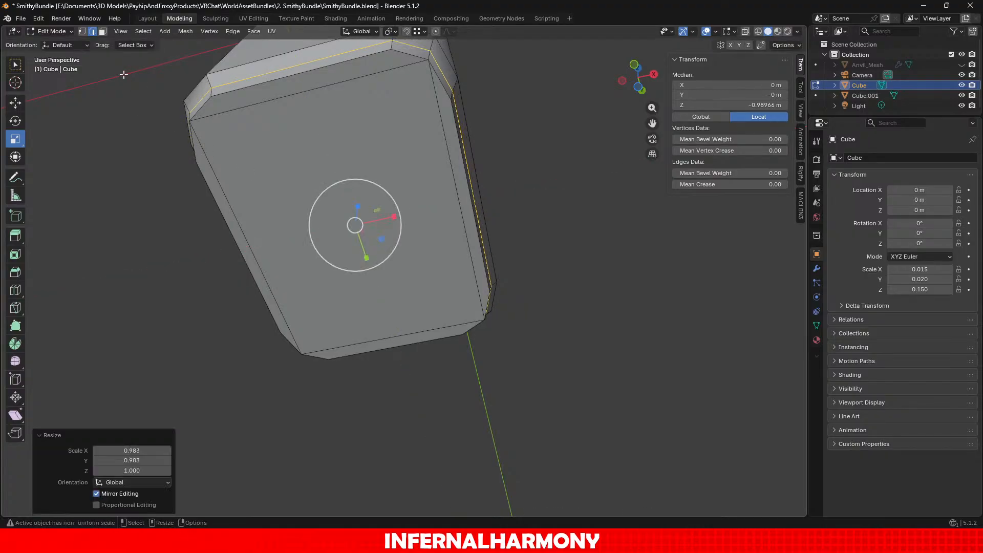
left_click(104, 32)
left_click(316, 158)
key("ctrl+KP_Add")
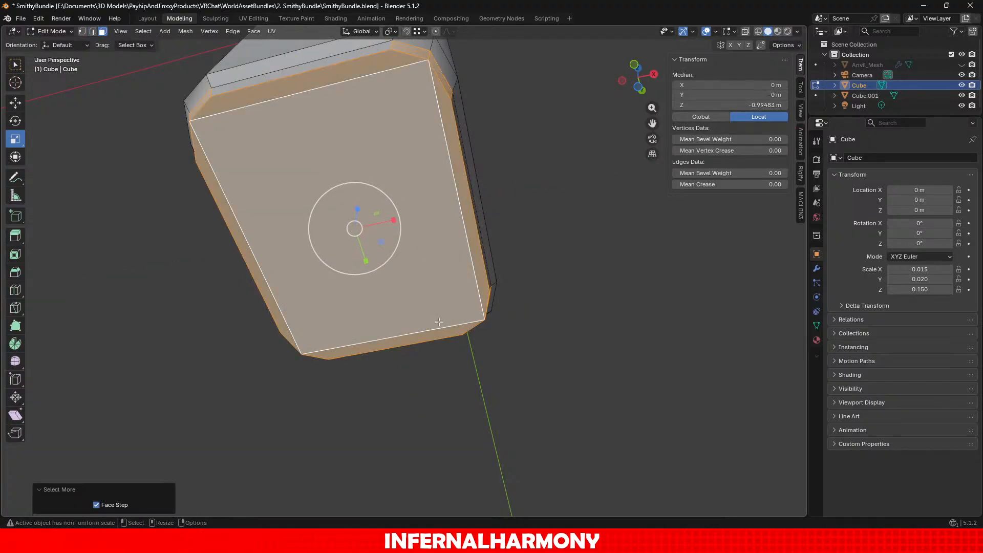
left_click_drag(381, 241, 380, 243)
middle_click_drag(190, 114, 285, 136)
Step: Scale the handle's bottom face together with its four rim faces to 0.940 in X and Y, and clear the selection
left_click(385, 154)
middle_click_drag(385, 155, 395, 81)
left_click(396, 77, "shift")
left_click(505, 136, "shift")
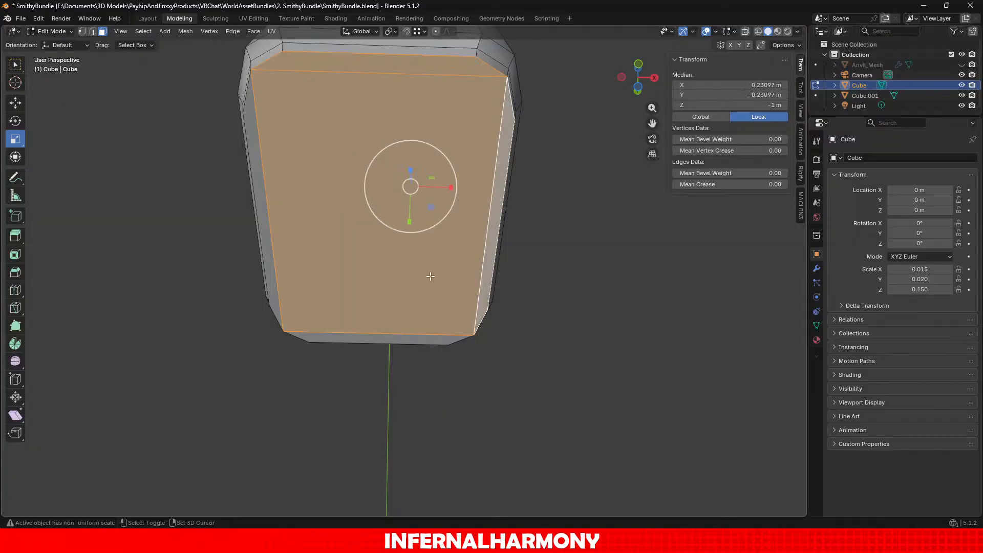
left_click(371, 334, "shift")
left_click(267, 215, "shift")
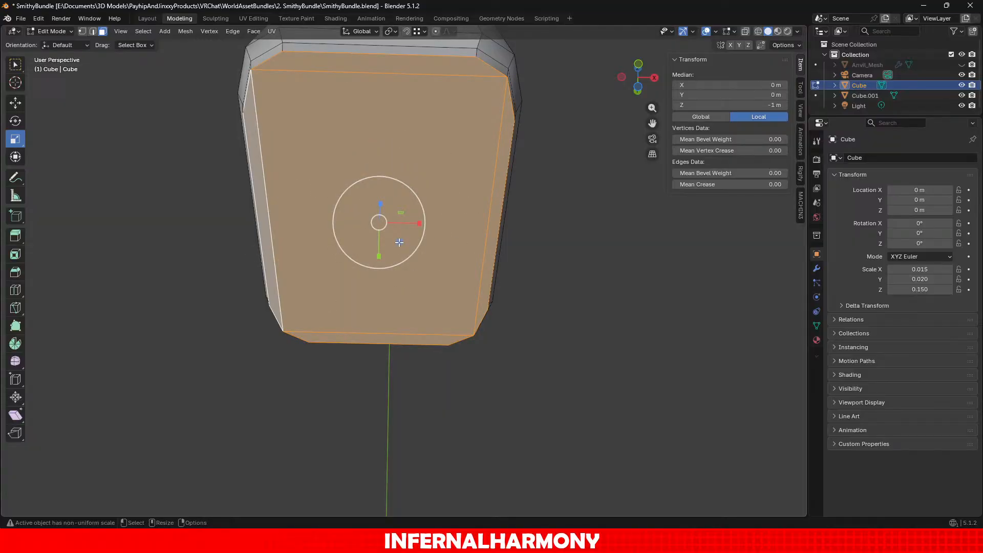
left_click_drag(398, 243, 392, 239)
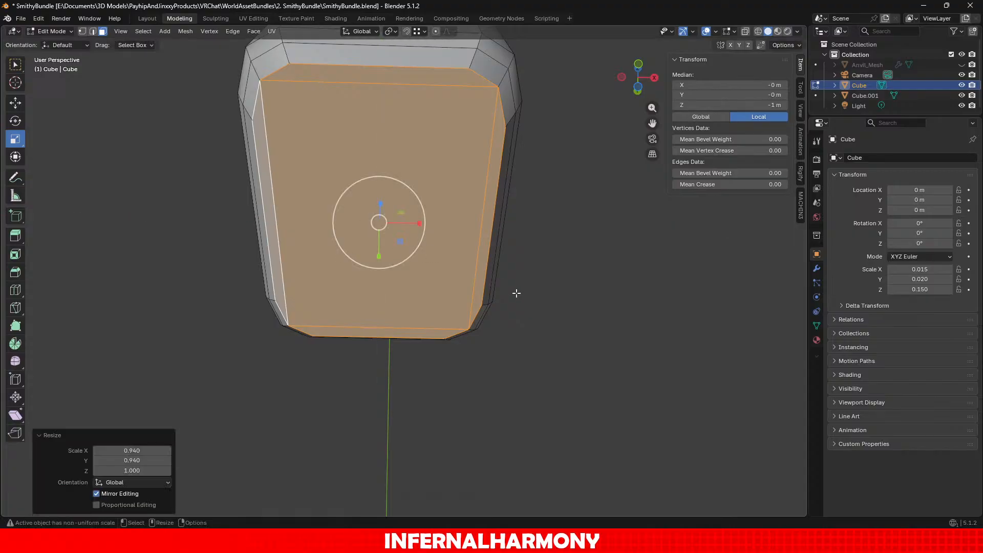
scroll(528, 312, "down", 8)
left_click(523, 313)
Step: Add a loop cut around the handle's top end, just above the hammer head, at a slide factor of 0.861
scroll(450, 174, "down", 2)
middle_click_drag(449, 175, 458, 317)
scroll(442, 232, "down", 5)
middle_click_drag(444, 232, 402, 385, "shift")
scroll(445, 251, "up", 5)
scroll(397, 325, "up", 6)
middle_click_drag(398, 156, 377, 261, "shift")
scroll(378, 262, "down", 4)
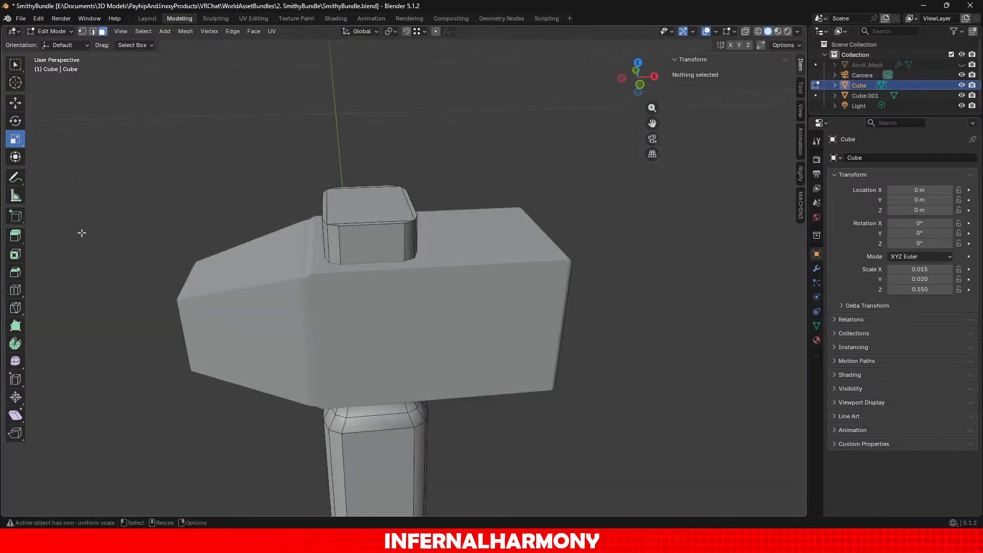
scroll(81, 232, "up", 4)
left_click(16, 290)
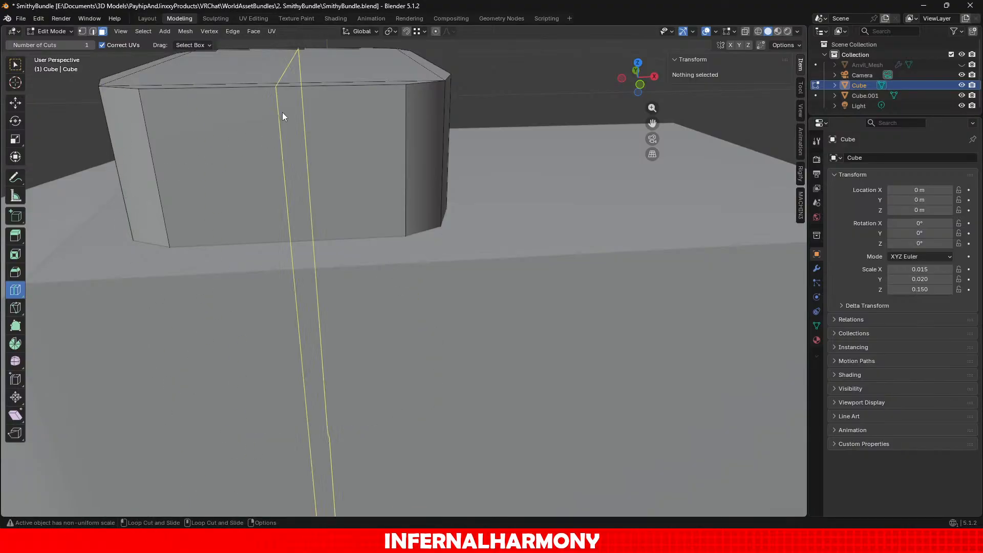
scroll(176, 225, "down", 12)
scroll(374, 321, "up", 12)
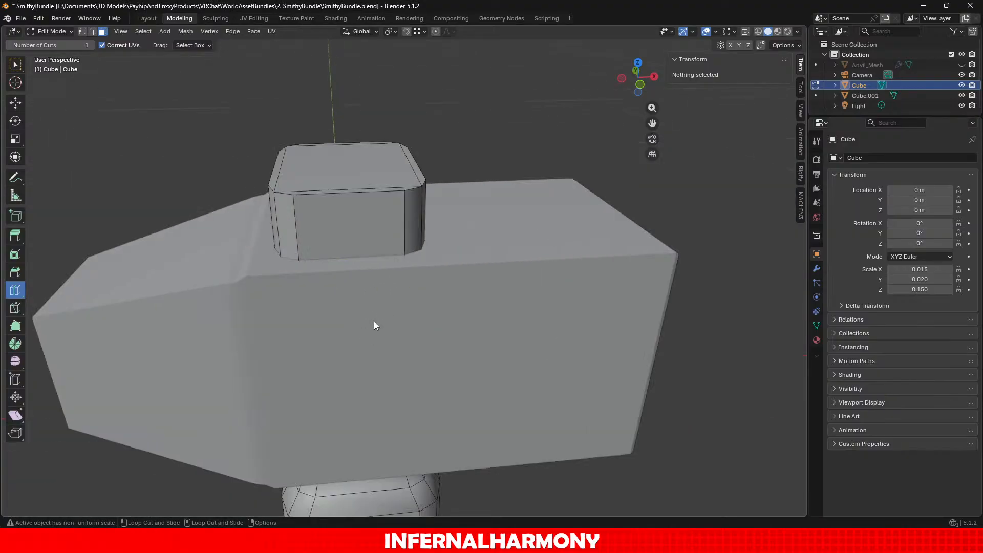
scroll(250, 198, "down", 4)
left_click_drag(267, 242, 295, 121)
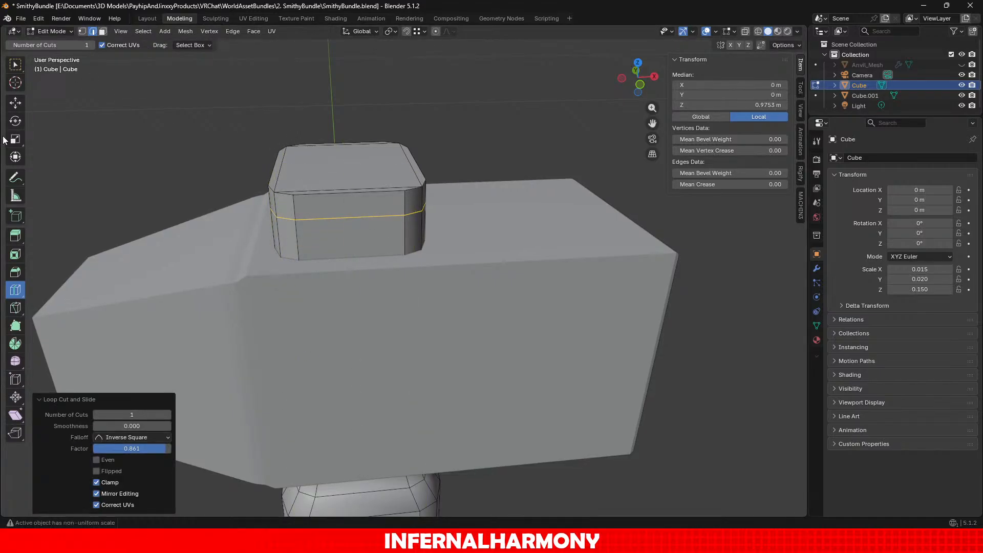
Step: Select the handle's top face with its four rim faces in face selection mode and scale them to 0.834 in X and Y
left_click(19, 139)
scroll(274, 191, "up", 2)
middle_click_drag(263, 137, 338, 149)
scroll(282, 175, "down", 3)
scroll(373, 235, "up", 3)
left_click(389, 281)
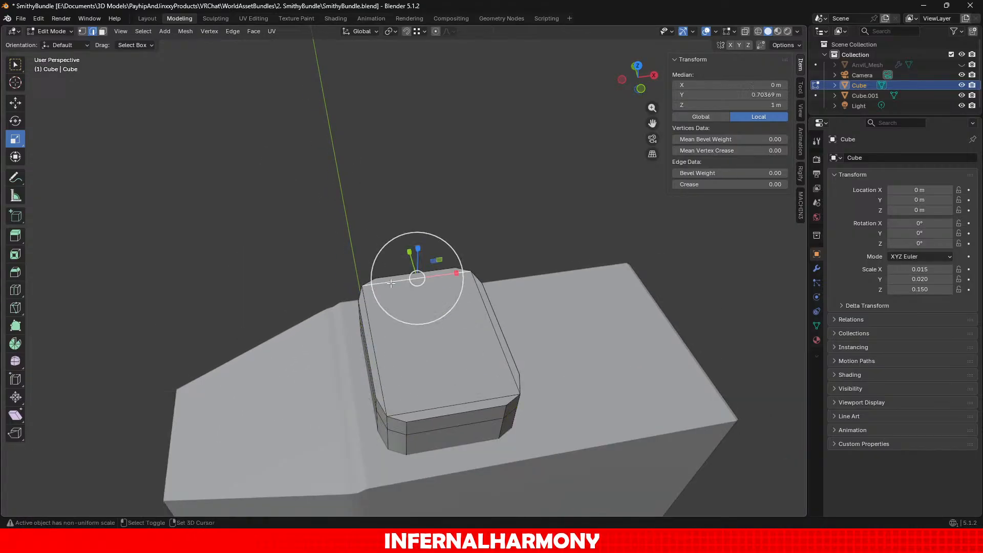
left_click(103, 31)
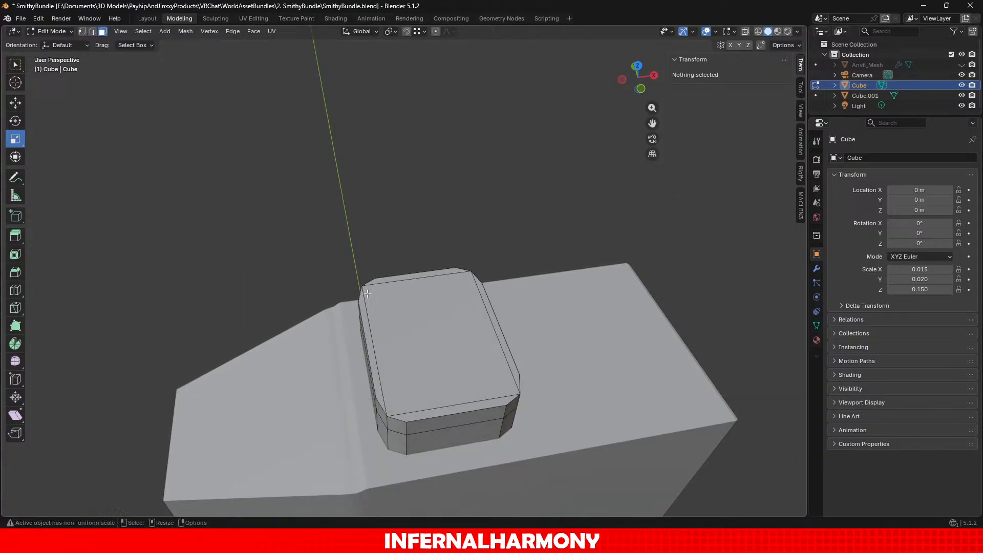
left_click(418, 359)
left_click(440, 418, "shift")
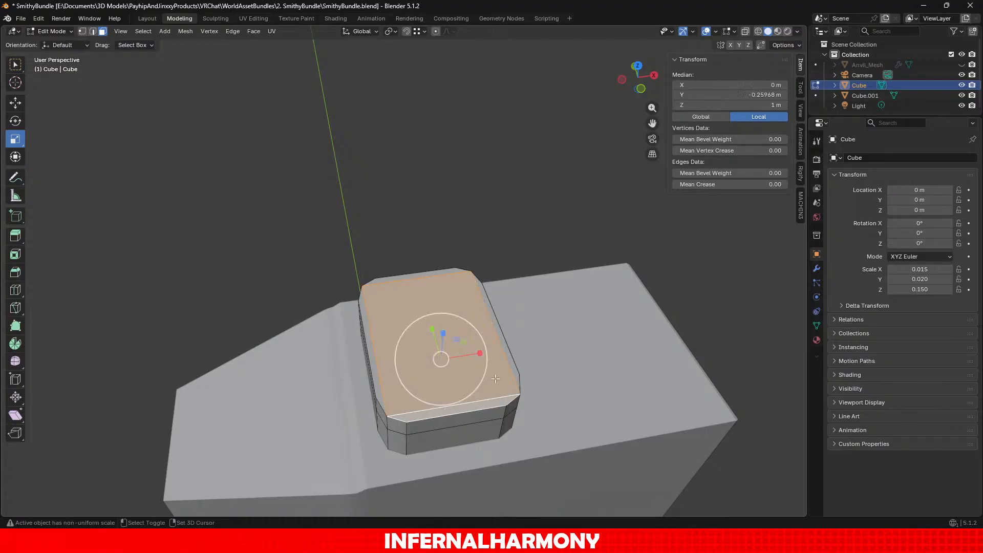
left_click(511, 361, "shift")
left_click(432, 273, "shift")
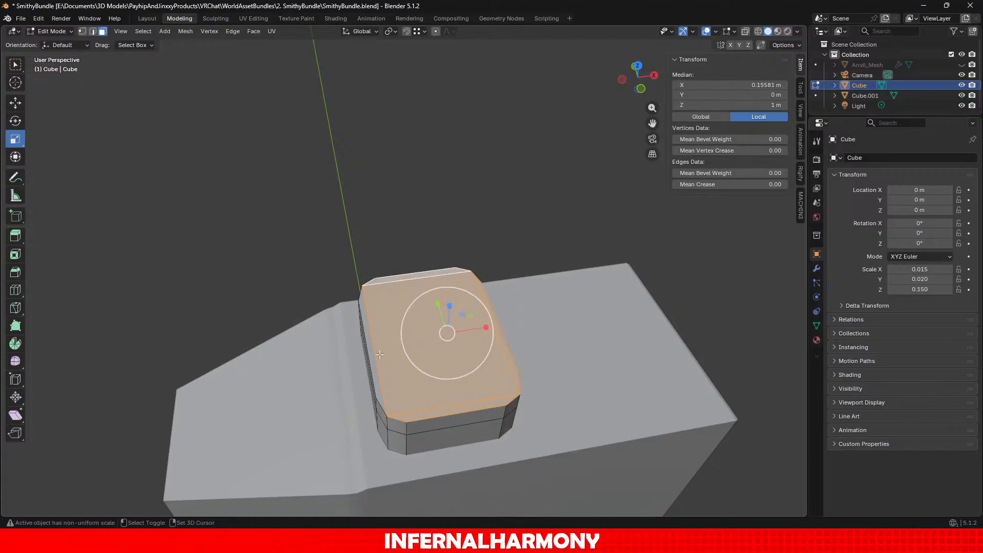
left_click(370, 354, "shift")
key("s")
key("shift+z")
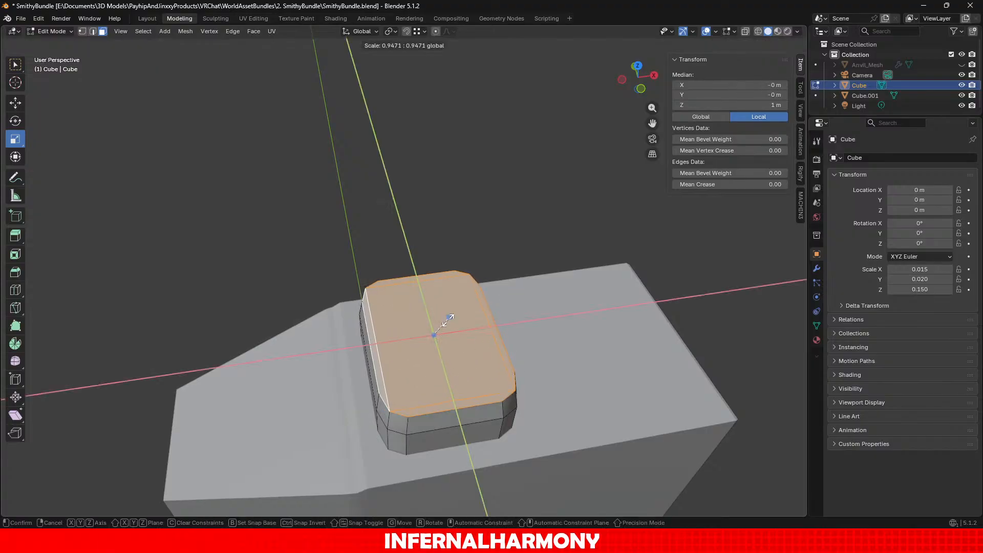
left_click(446, 322)
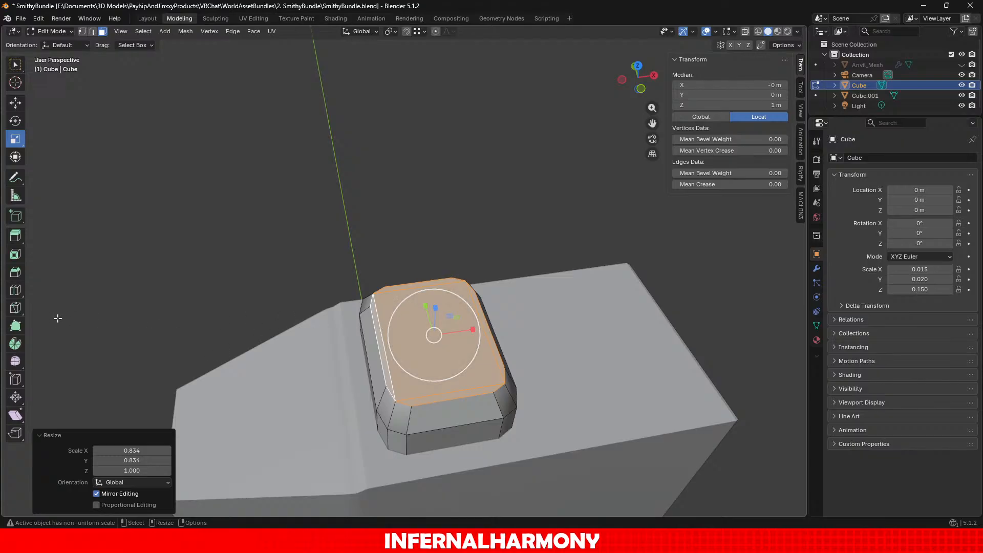
Step: Add a centered loop cut around the chamfer at the handle's top and scale it to about 1.05 in X and Y
left_click(16, 290)
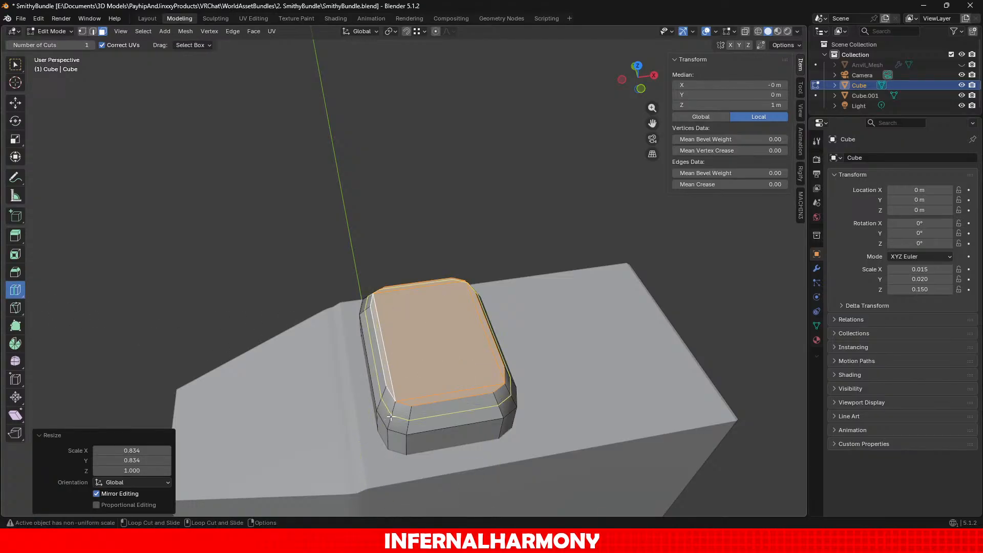
left_click(445, 413)
left_click(16, 139)
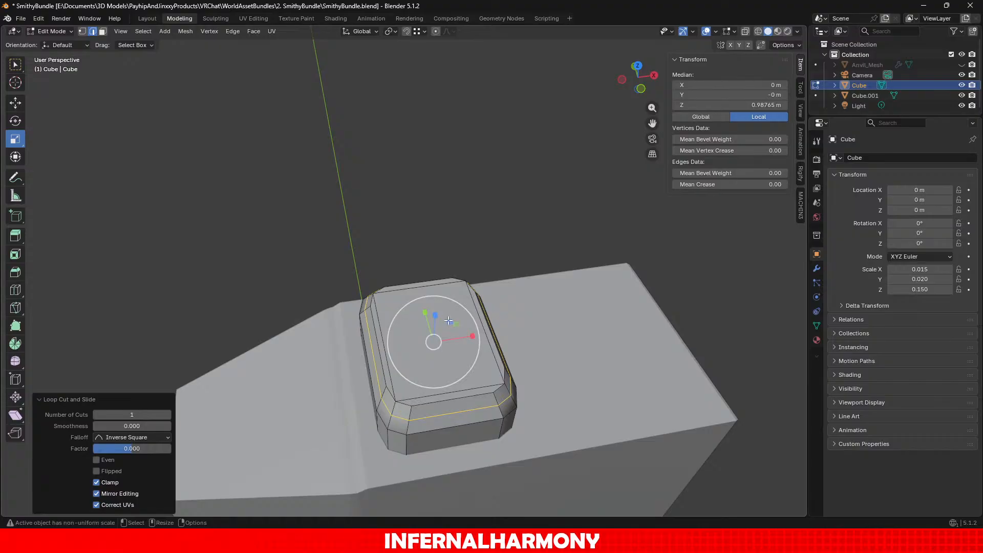
left_click_drag(448, 321, 451, 319)
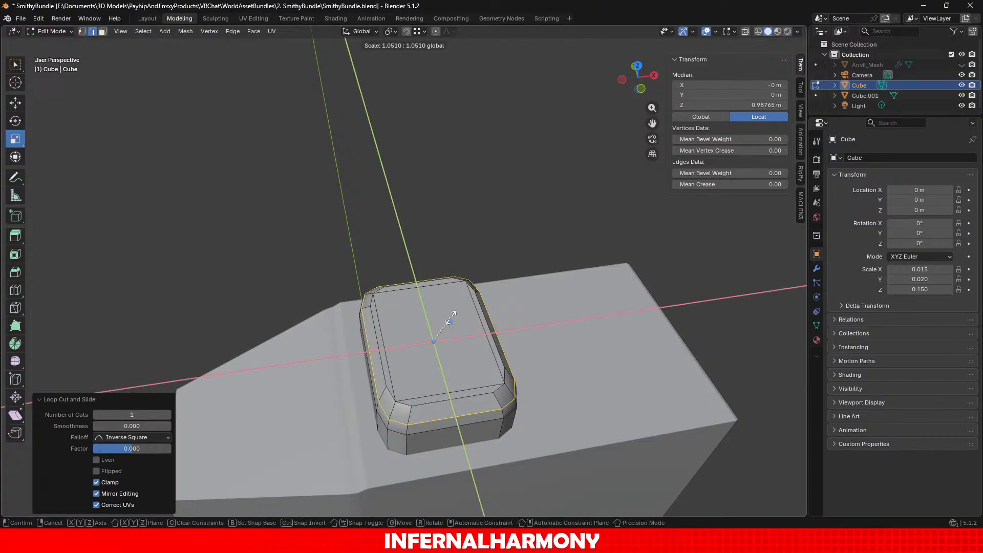
Step: Cancel the scaling of the edge loop at the handle's upper end and switch to face selection with the Move tool
key("Escape")
left_click(103, 31)
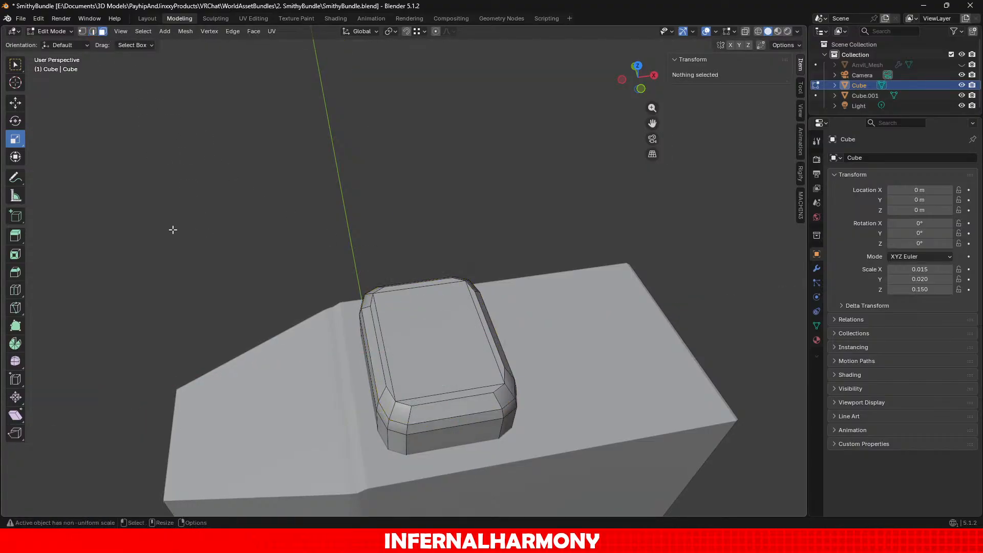
left_click(20, 104)
scroll(388, 326, "up", 2)
middle_click_drag(443, 338, 395, 287)
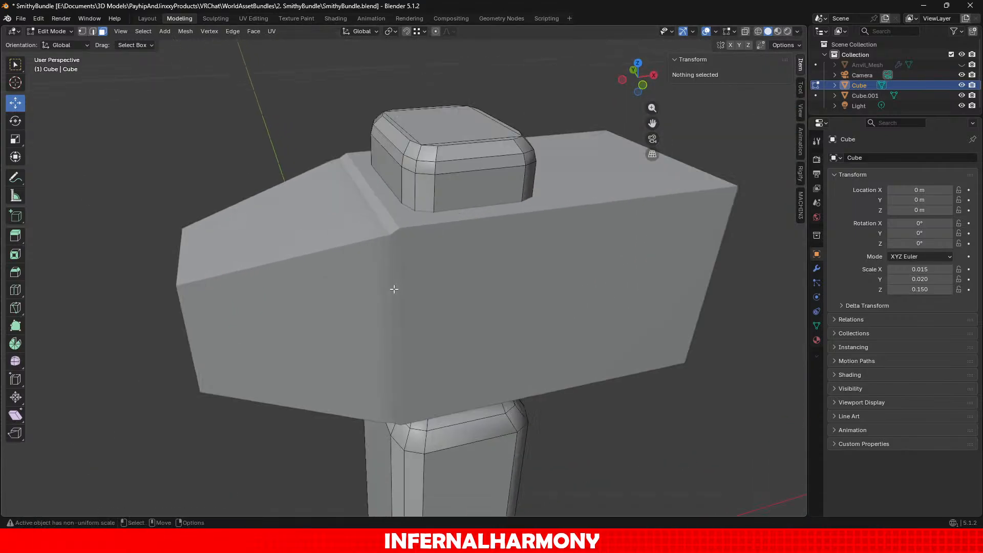
Step: Try to select the bevel faces around the handle's upper end one by one
double_click(467, 164)
key("ctrl+z")
left_click(456, 157, "shift")
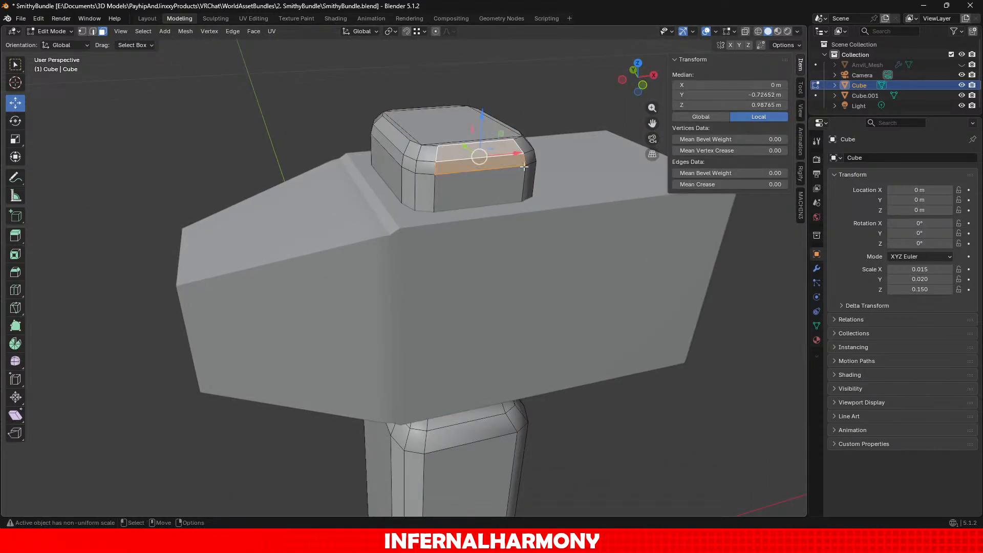
left_click(528, 161, "shift")
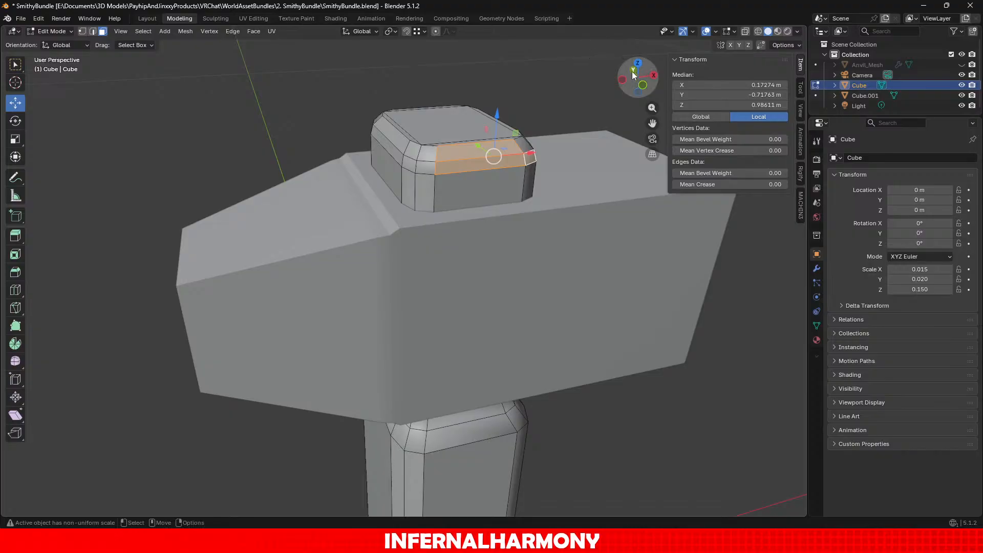
Step: In a see-through front wireframe view, select all bevel faces around the handle's upper end
left_click(643, 84)
left_click(746, 32)
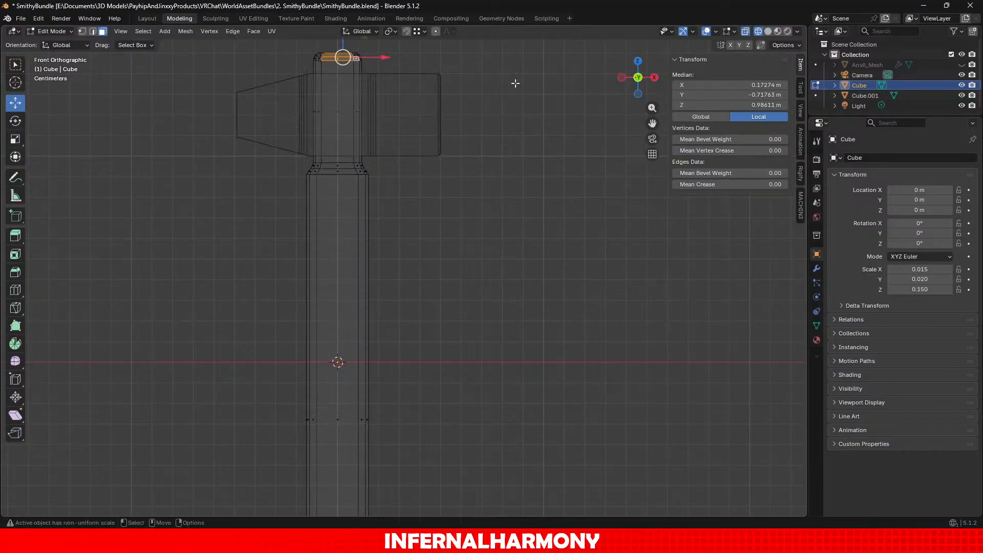
scroll(461, 102, "up", 3)
middle_click_drag(417, 114, 526, 374, "shift")
scroll(458, 206, "up", 3)
middle_click_drag(456, 118, 522, 244, "shift")
left_click(564, 191)
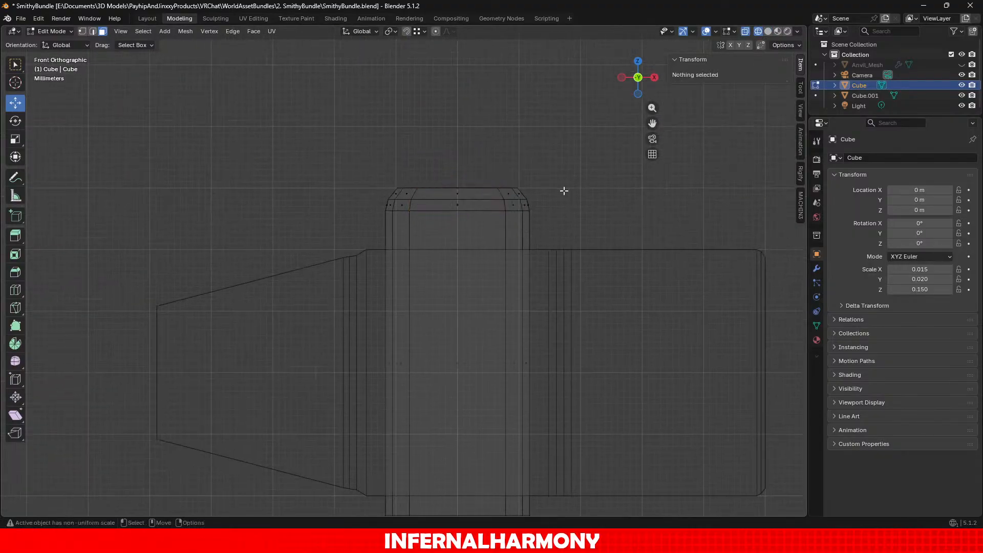
left_click_drag(390, 195, 552, 209)
Step: Add the bevel faces at the handle's lower end to the current selection
scroll(560, 249, "down", 7)
middle_click_drag(584, 327, 589, 113, "shift")
scroll(523, 389, "up", 1)
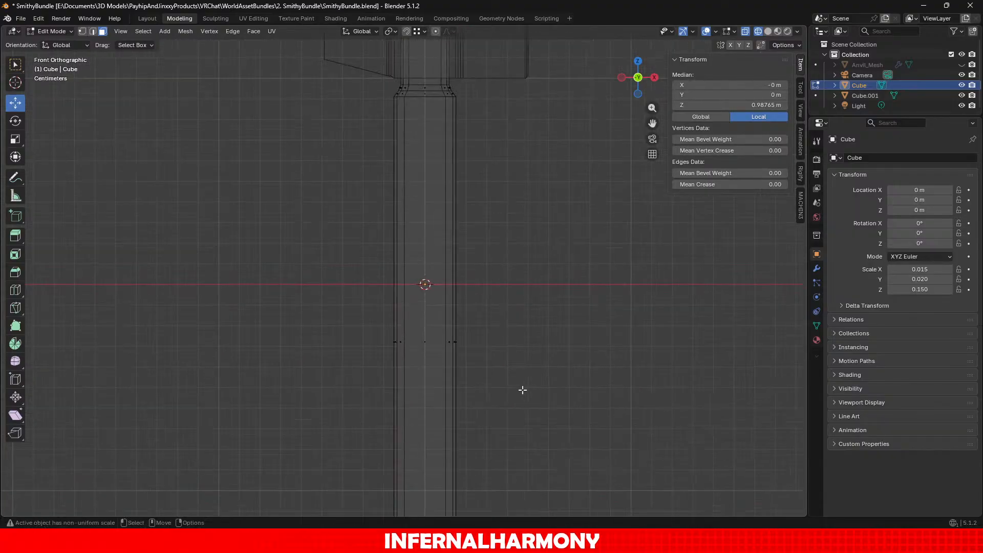
scroll(516, 405, "down", 5)
middle_click_drag(517, 403, 549, 272, "shift")
scroll(532, 287, "up", 11)
middle_click_drag(630, 272, 392, 255, "shift")
scroll(391, 255, "up", 2)
left_click_drag(620, 273, 351, 242)
left_click_drag(559, 306, 457, 266)
left_click_drag(658, 320, 281, 268)
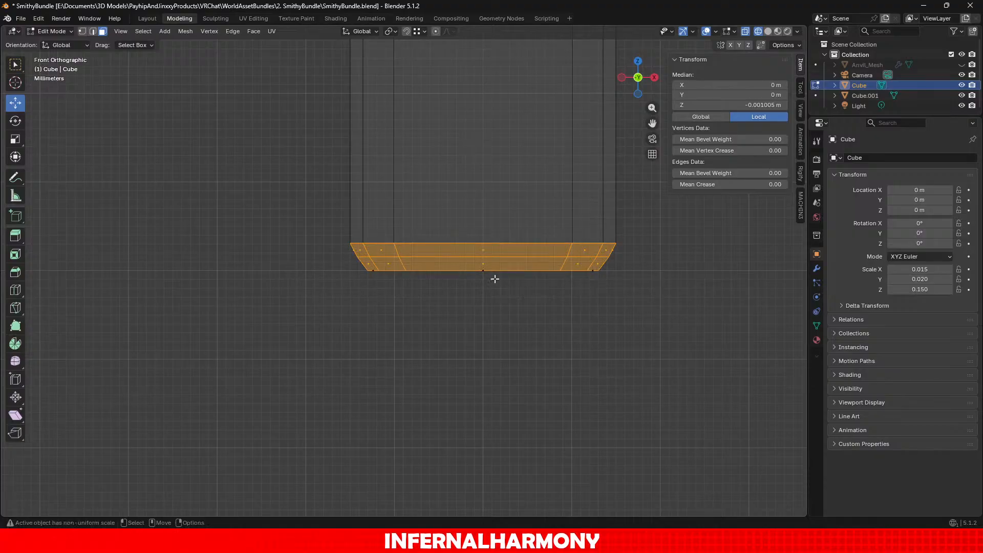
Step: Shade the selected handle bevel faces smooth, return to Object Mode and deselect the handle
scroll(494, 284, "down", 7)
left_click(253, 31)
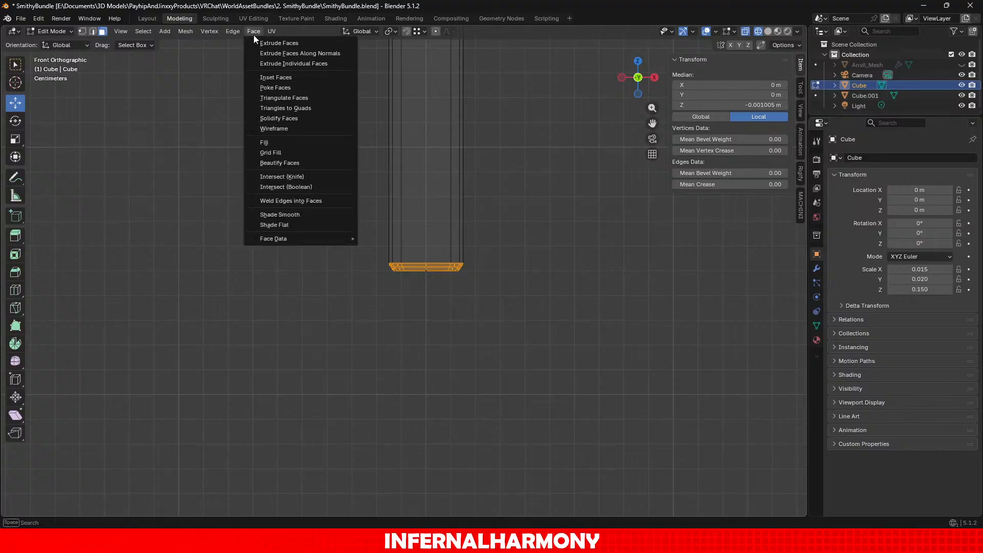
left_click(301, 212)
scroll(459, 180, "down", 10)
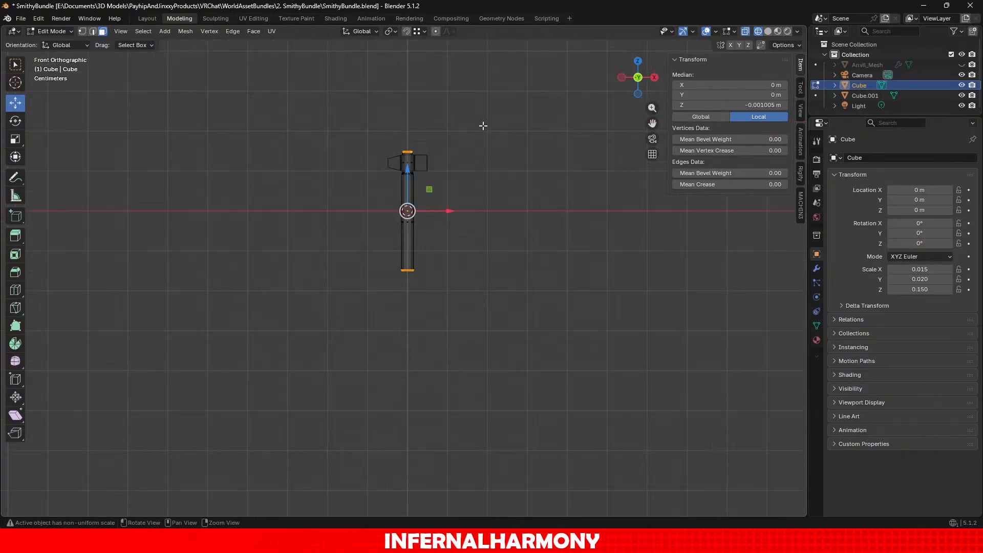
middle_click_drag(483, 125, 492, 172, "shift")
left_click(67, 31)
left_click(52, 42)
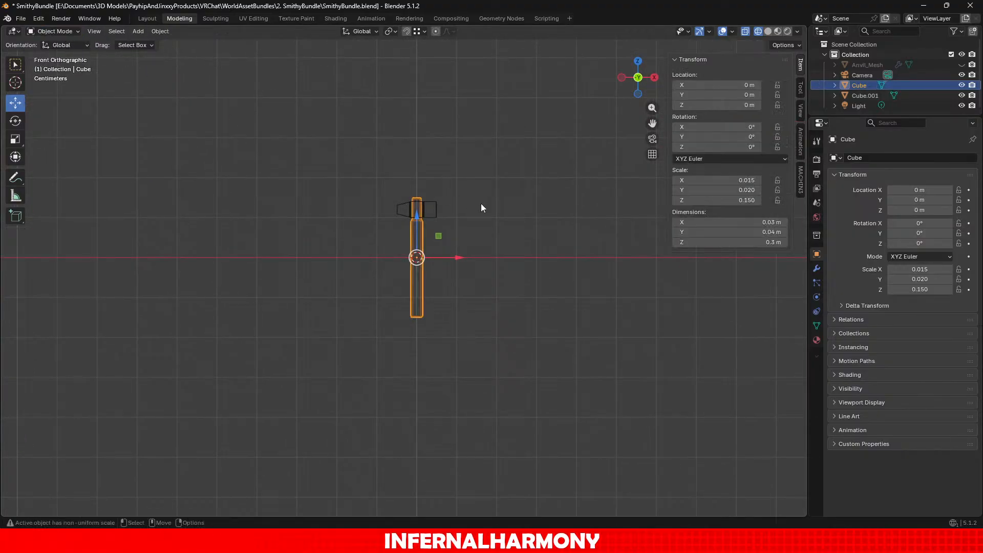
left_click(121, 251)
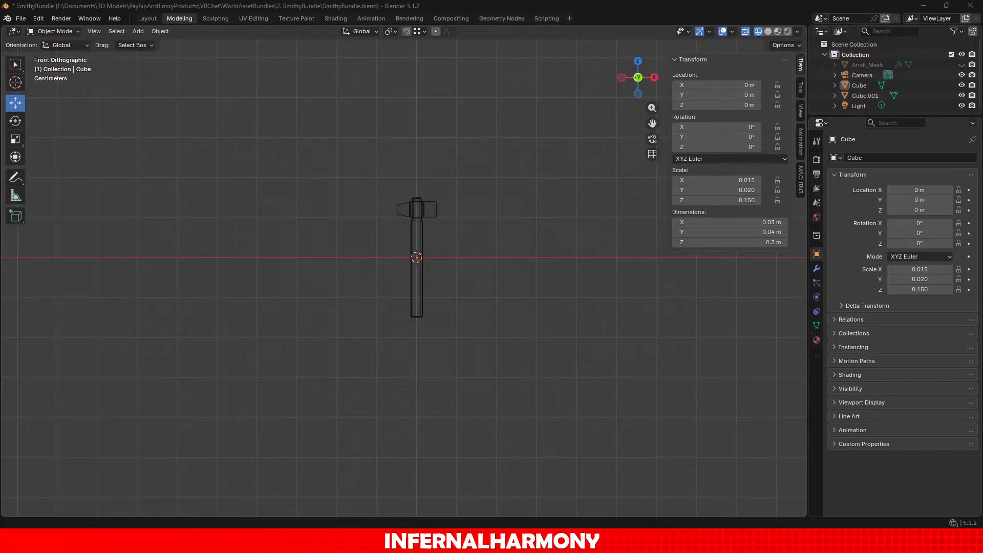
Step: Switch the viewport to solid shading and inspect the hammer's handle and head
left_click(38, 18)
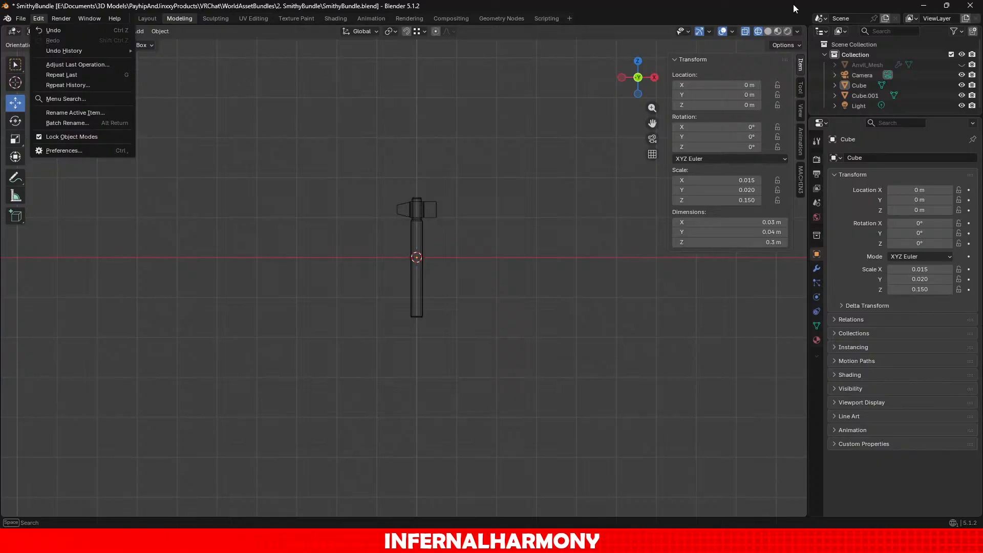
left_click(768, 31)
mouse_move(437, 165)
middle_mouse_down()
mouse_move(456, 197)
mouse_move(401, 205)
mouse_move(362, 236)
middle_mouse_up()
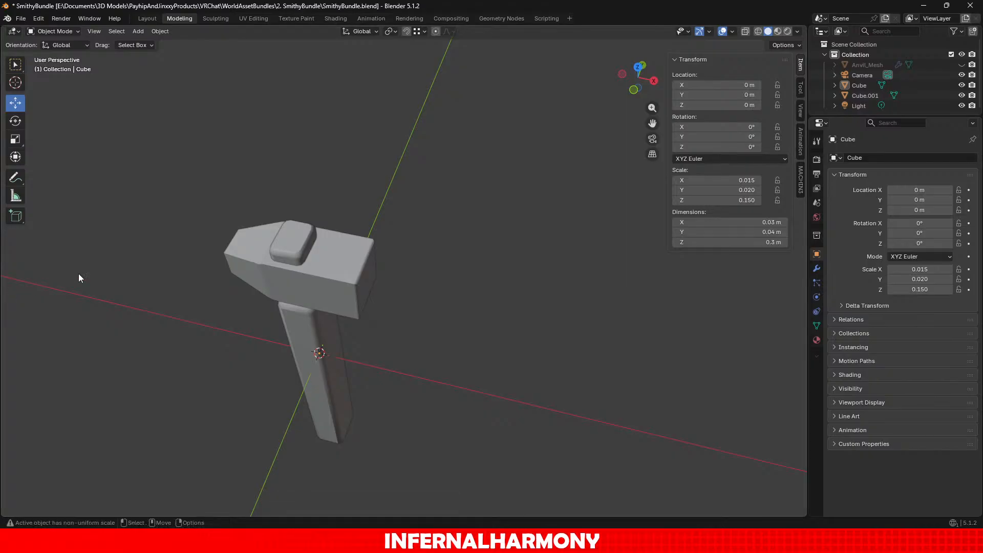
scroll(316, 316, "down", 1)
scroll(316, 319, "up", 2)
middle_click_drag(331, 366, 362, 334)
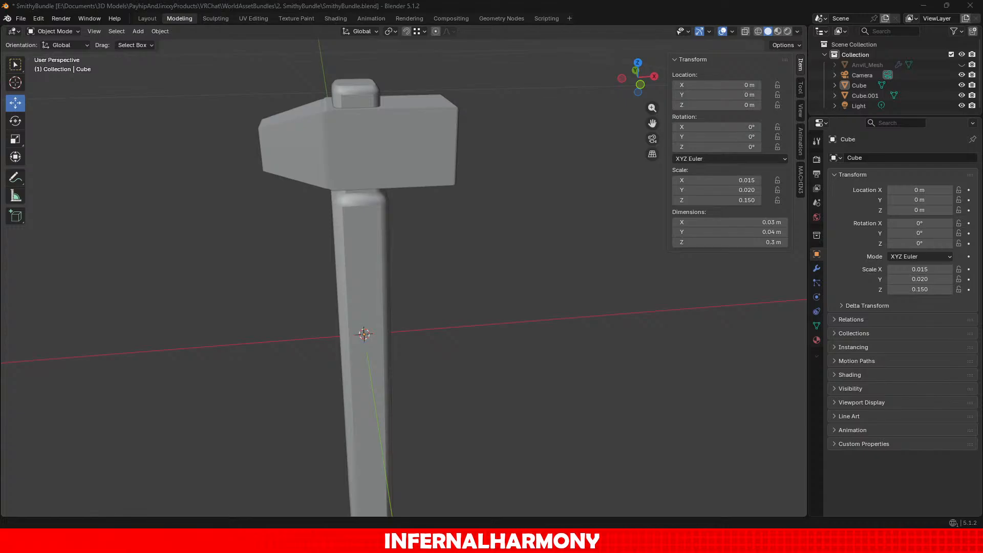
scroll(205, 207, "down", 4)
scroll(413, 239, "up", 4)
Step: Enter Edit Mode on the hammer head and select the flat face at its narrow end
left_click(355, 170)
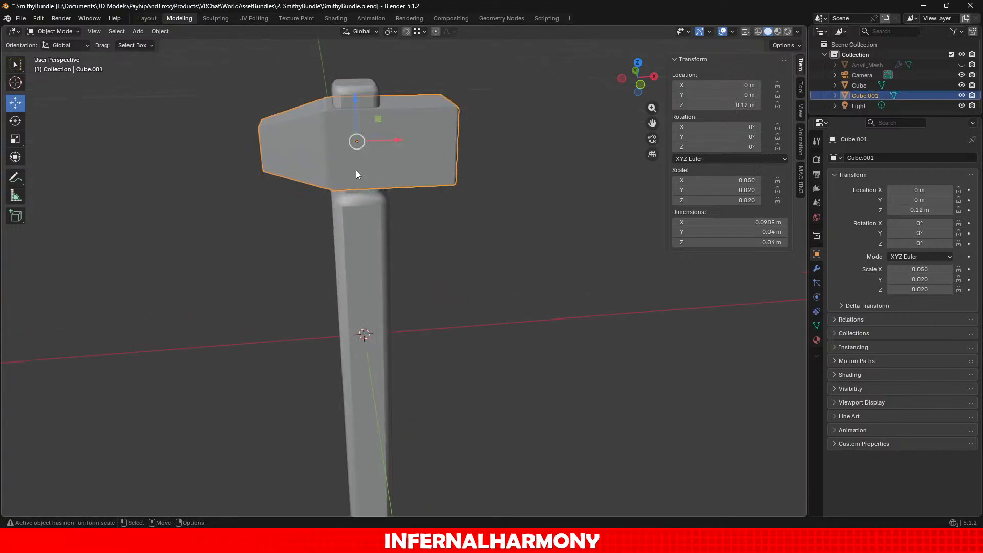
middle_click_drag(355, 170, 303, 188)
scroll(441, 190, "up", 4)
left_click_drag(304, 189, 364, 328, "alt")
scroll(365, 328, "up", 2)
scroll(367, 328, "down", 4)
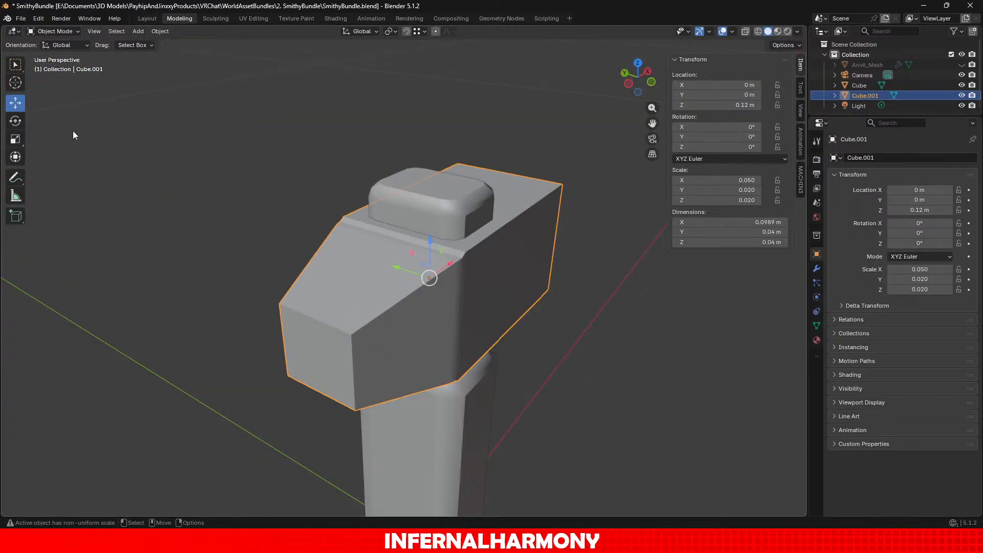
left_click(53, 31)
left_click(43, 52)
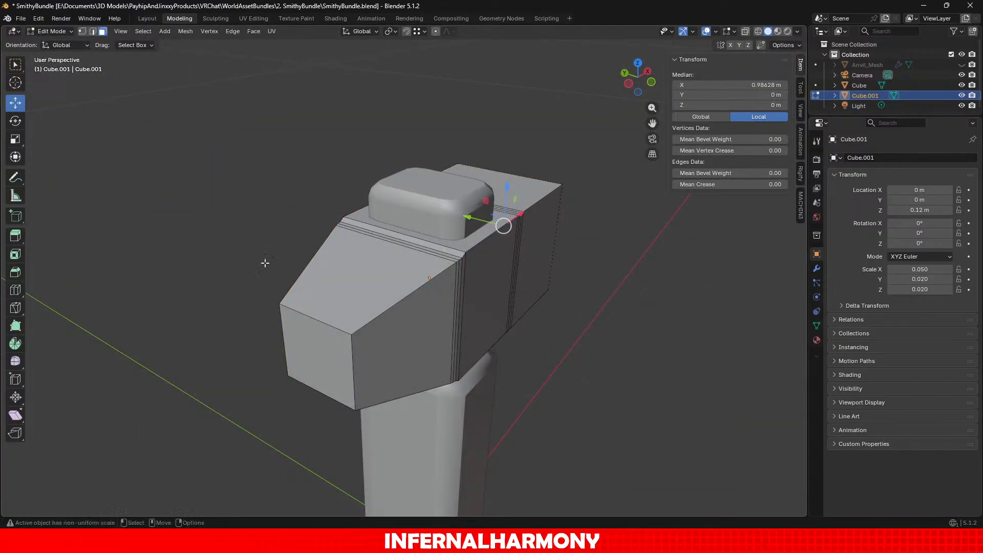
left_click(318, 341)
Step: Try to place a loop cut near the hammer head's narrow end
left_click(15, 290)
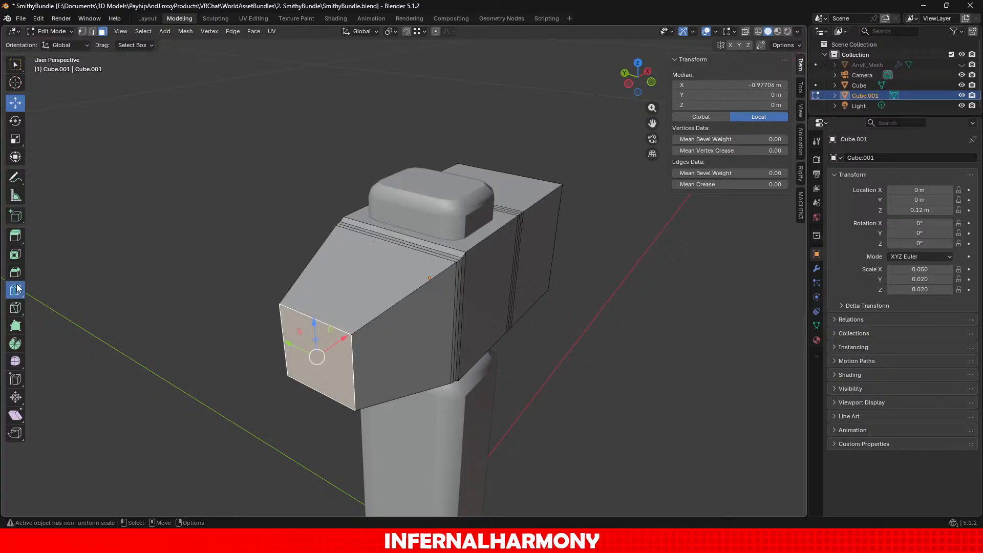
left_click_drag(351, 372, 428, 334, "alt")
scroll(428, 334, "up", 5)
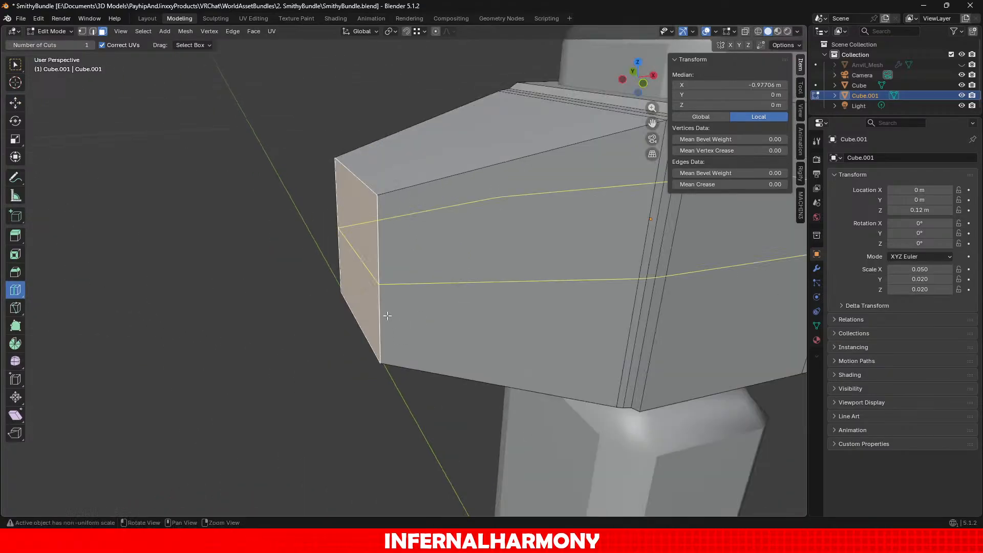
left_click_drag(386, 307, 432, 300, "alt")
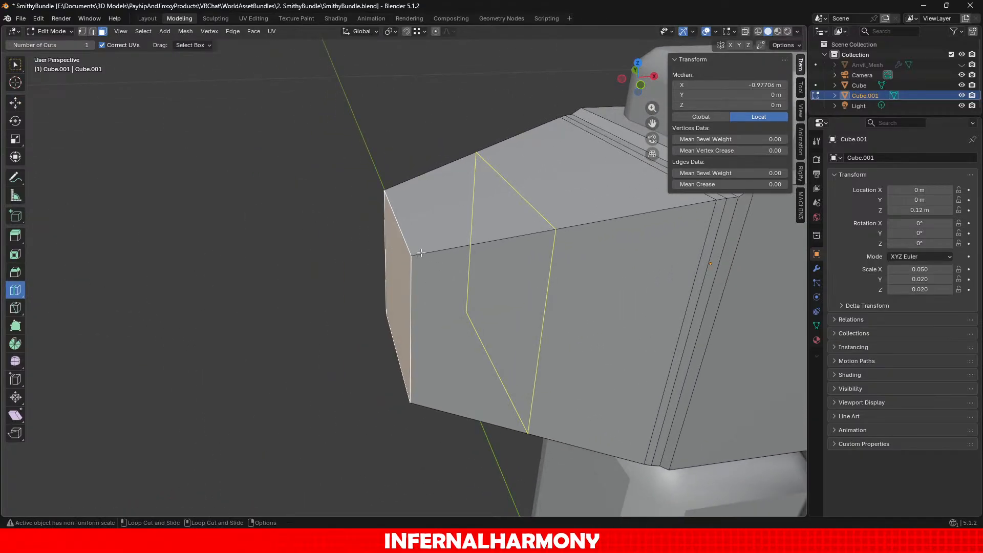
left_click(23, 96)
Step: Switch to edge selection and select the four edges bordering the hammer head's narrow end face
left_click(93, 31)
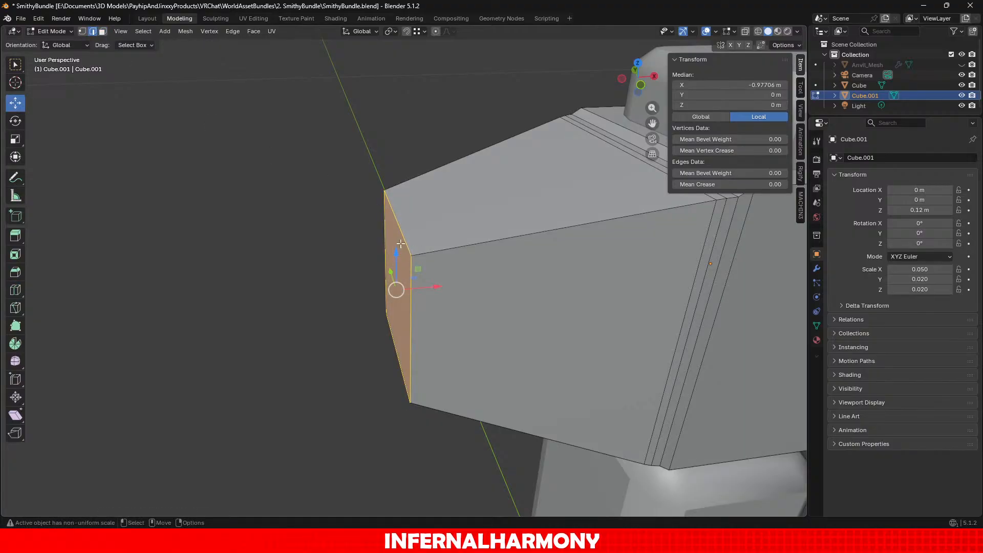
left_click(395, 224, "alt")
left_click(418, 297, "shift")
left_click(391, 318, "shift")
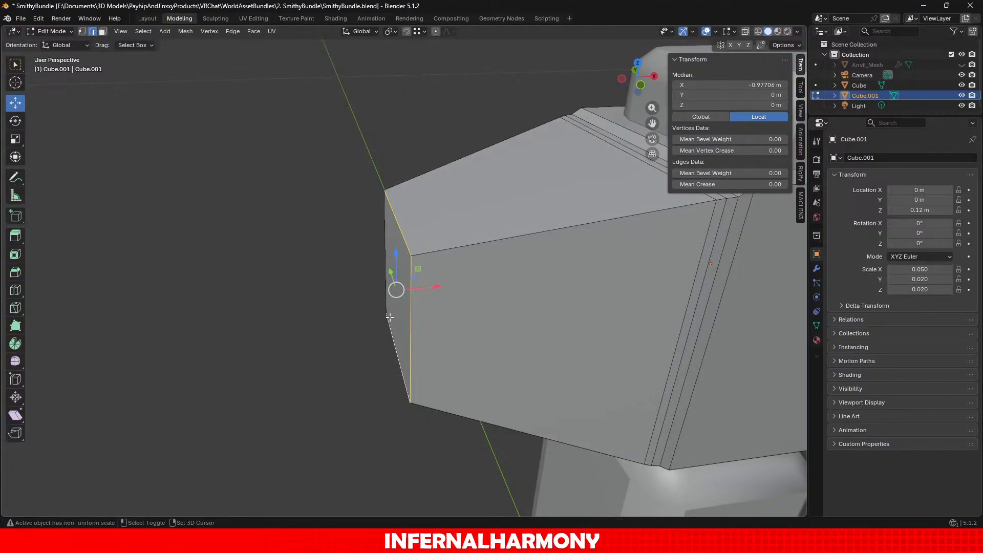
left_click(390, 241, "shift")
Step: Bevel the selected end edges with three segments, undo it, and bevel them again with two segments, about 0.0347 m wide
left_click(15, 272)
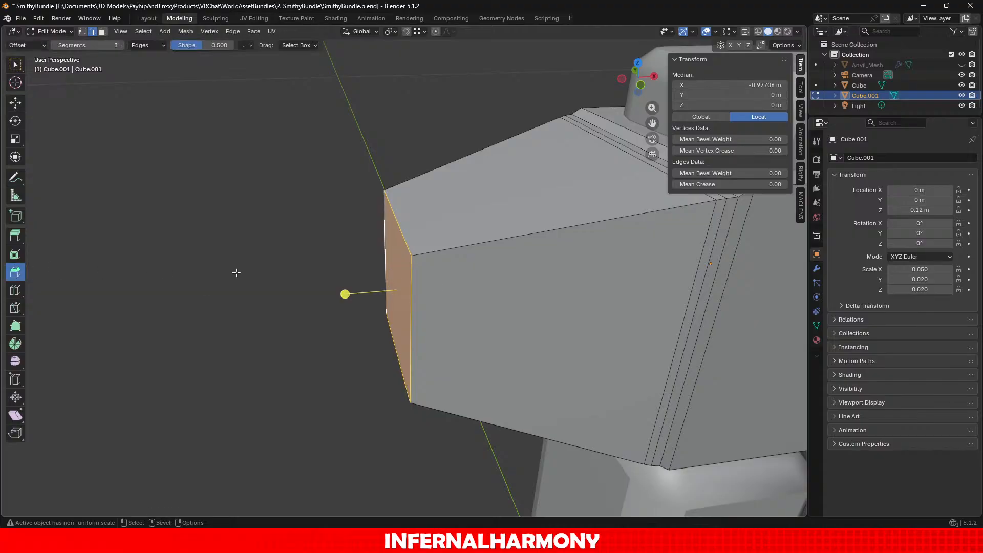
left_click_drag(344, 294, 330, 295)
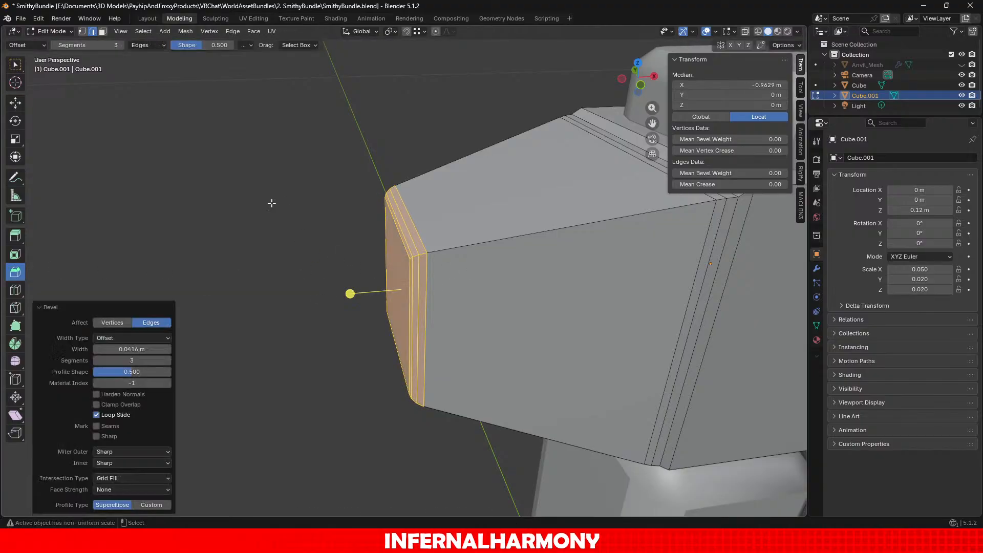
key("ctrl+z")
left_click(88, 45)
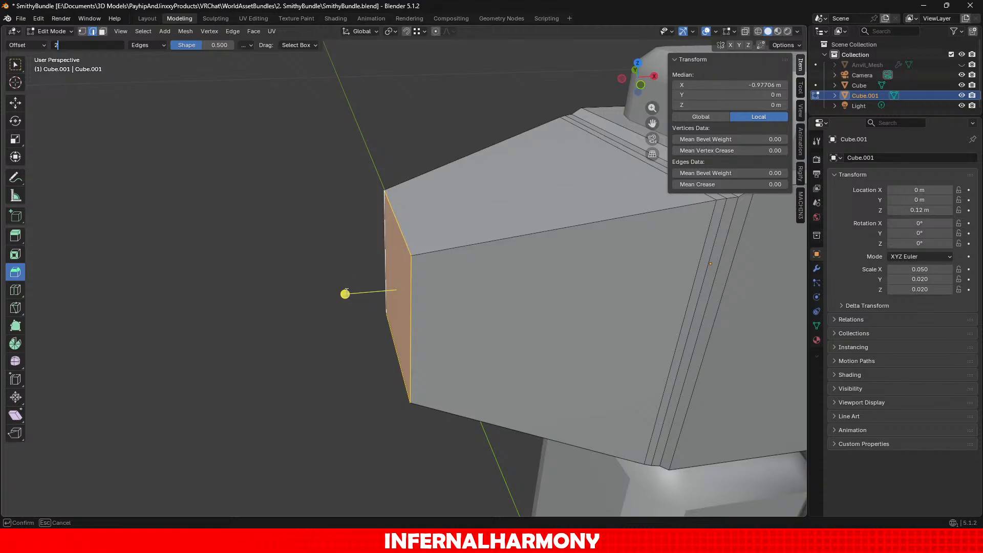
type("2")
key("Return")
left_click_drag(345, 293, 331, 294)
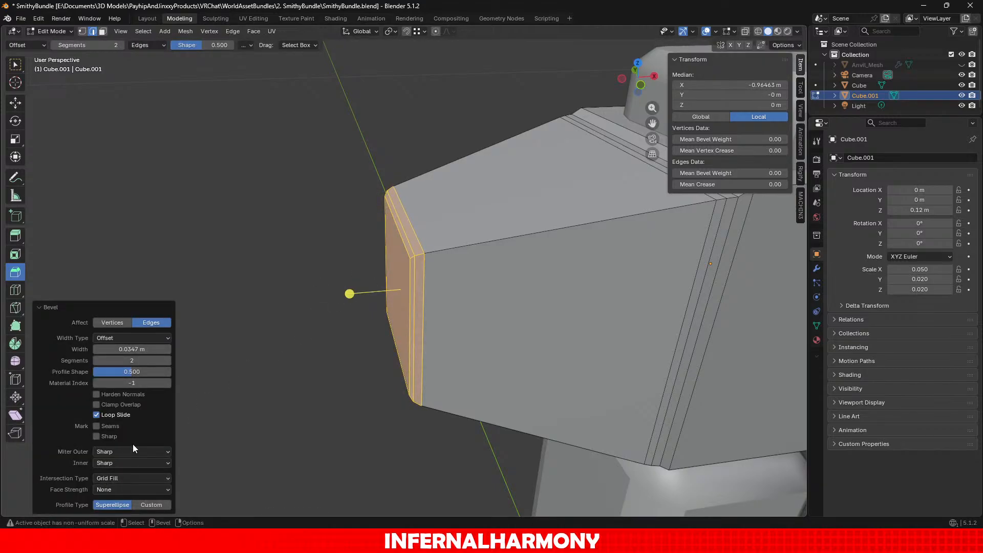
Step: Try bevel profile shapes of 0.05 and 1.0, and set the profile shape back to 0.5
mouse_move(135, 373)
left_mouse_down()
mouse_move(172, 374)
mouse_move(93, 373)
mouse_move(129, 371)
left_mouse_up()
left_click(131, 372)
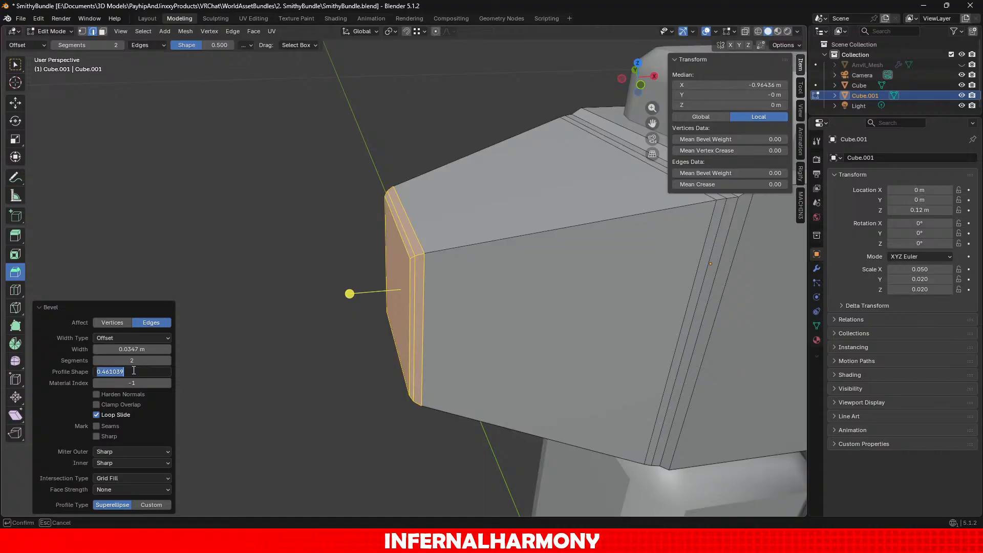
type("0.05")
key("Return")
left_click(133, 373)
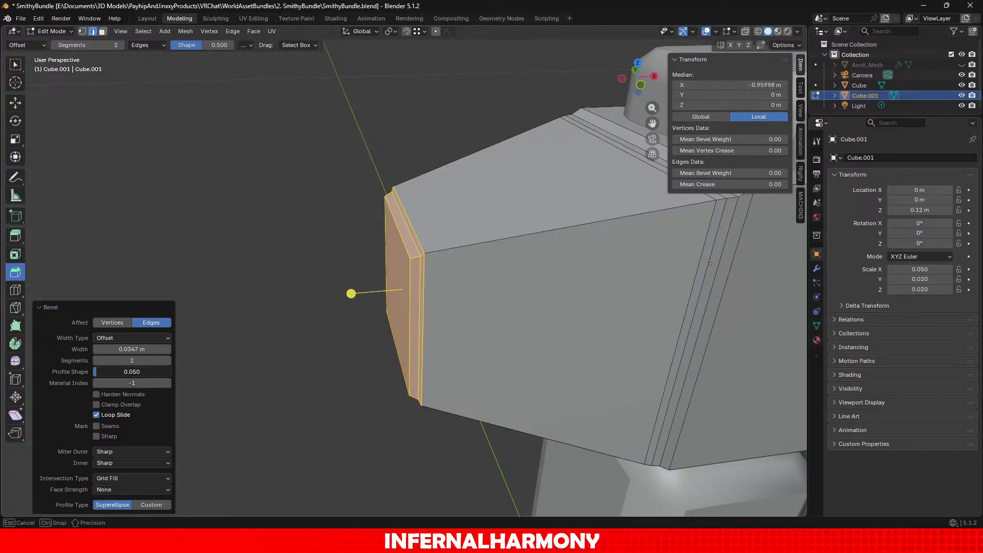
type("0,5")
key("Return")
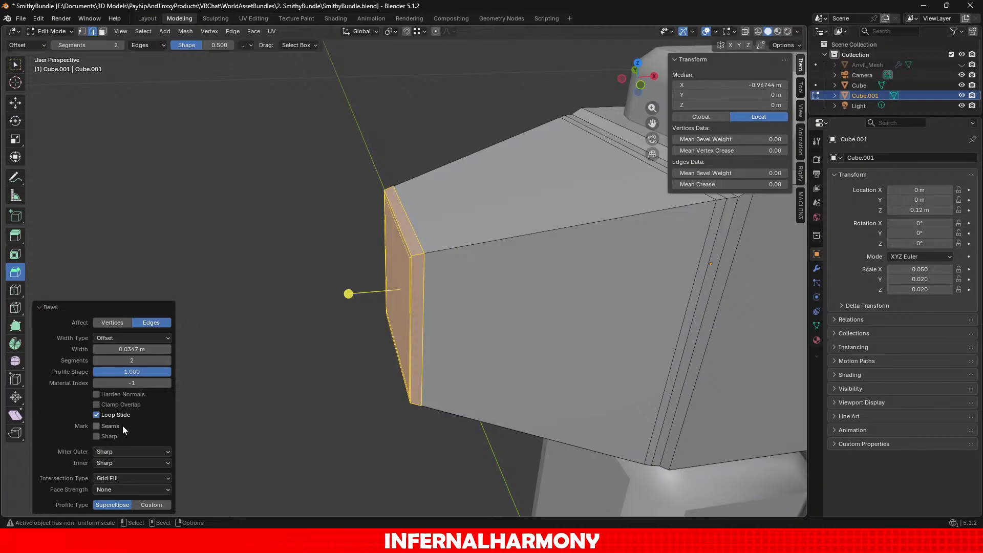
left_click(139, 374)
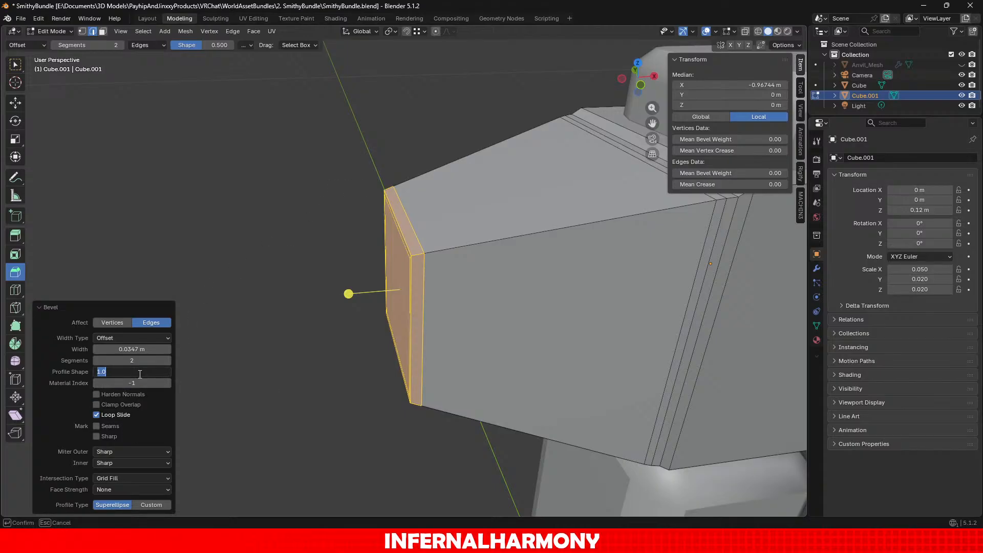
type("0.5")
key("Return")
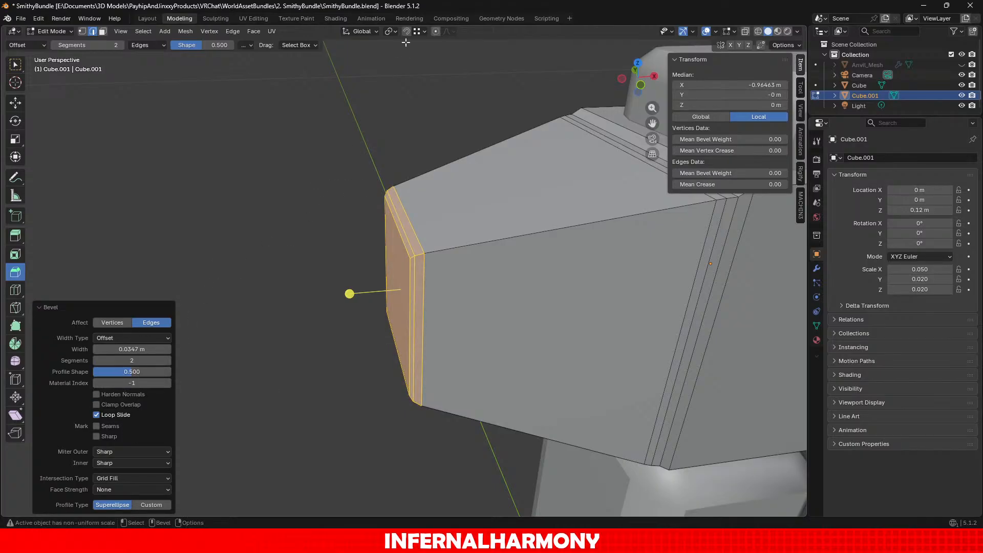
Step: Clear the edge selection, return to Object Mode and deselect the hammer head
left_click(252, 33)
left_click(334, 265)
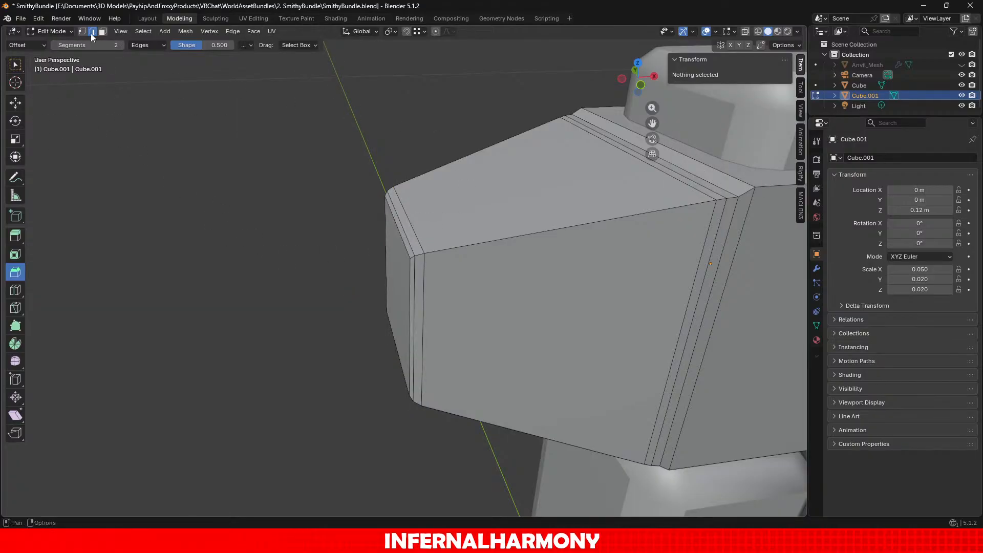
left_click(51, 31)
left_click(41, 43)
left_click(134, 170)
Step: Select the hammer head and enter Edit Mode on it
middle_click_drag(133, 170, 217, 300)
right_click_drag(216, 300, 364, 296, "alt")
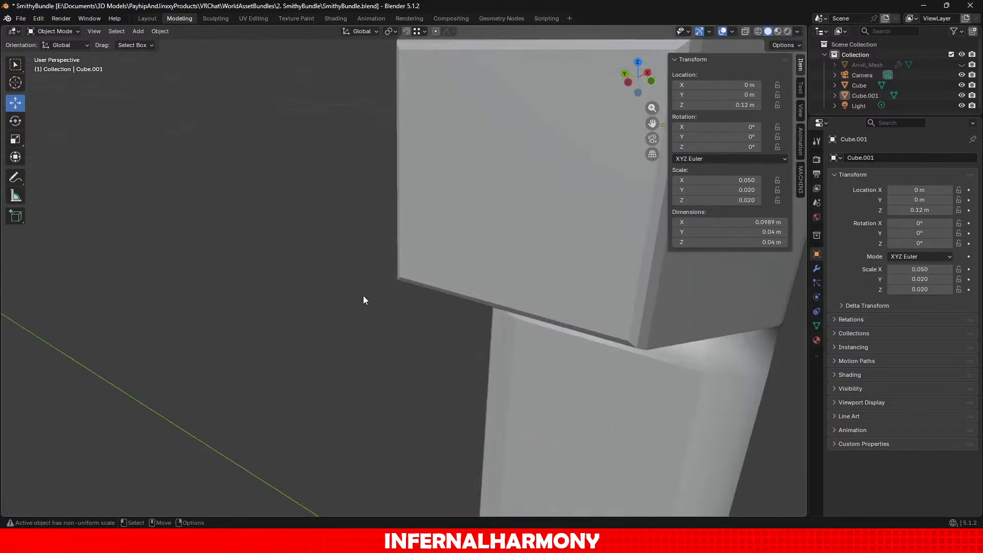
middle_click_drag(364, 296, 334, 306, "alt")
left_click(427, 195)
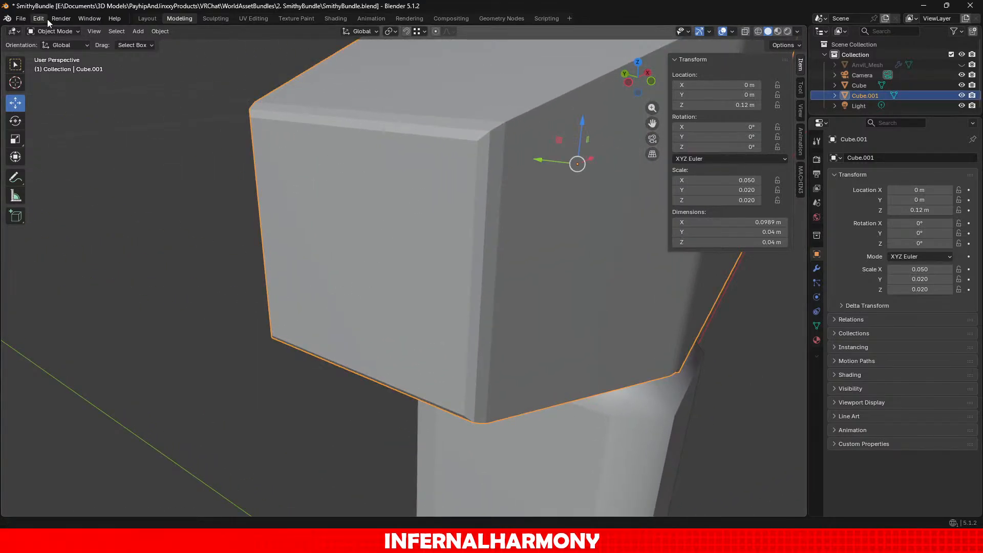
left_click(52, 31)
left_click(54, 54)
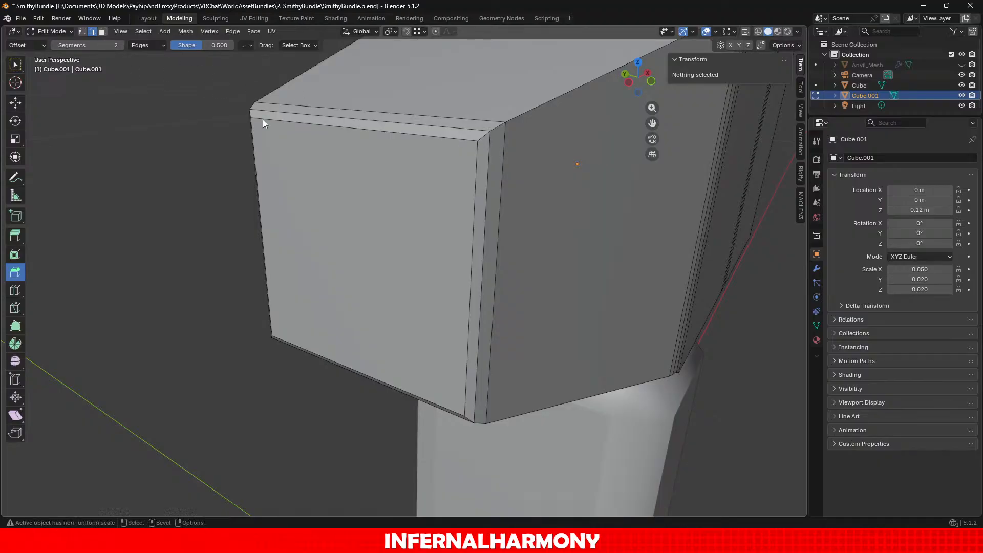
Step: Select the middle edge loop of the bevel around the narrow end and try to scale it in the YZ plane
left_click(483, 180, "alt")
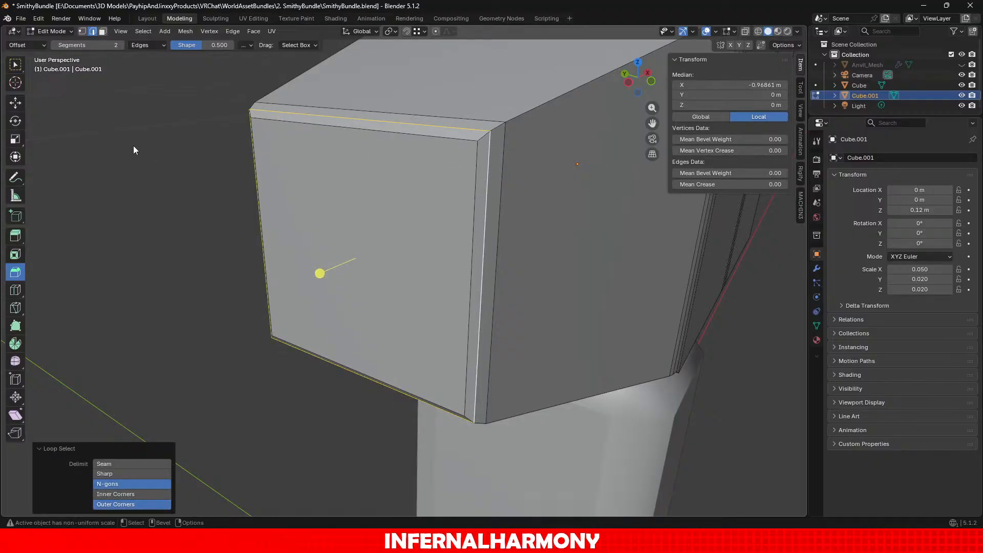
left_click(16, 138)
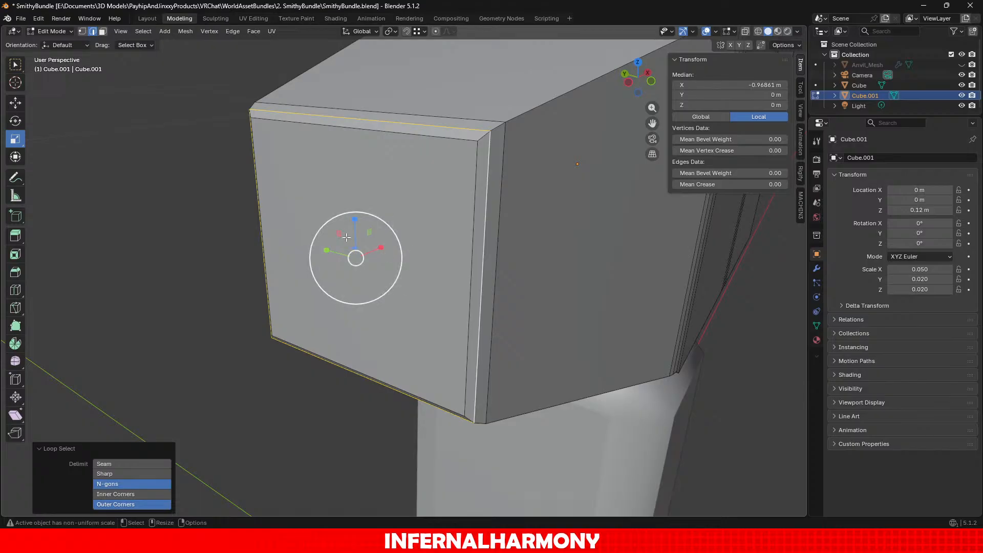
left_click_drag(337, 235, 335, 234)
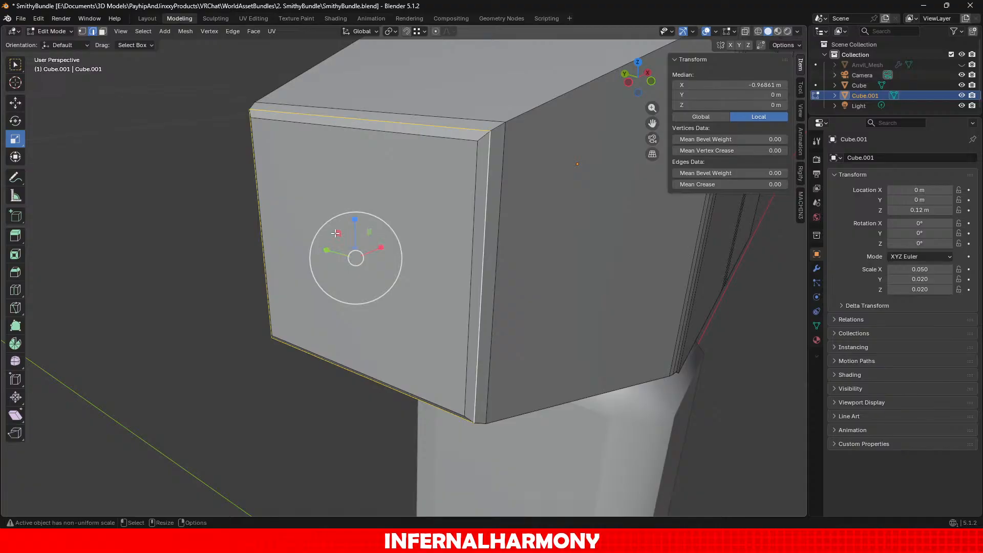
left_click_drag(335, 234, 335, 234)
left_click(207, 224)
Step: Switch to face selection and select the bevel faces on all four sides of the hammer head's narrow end
scroll(207, 224, "down", 5)
middle_click_drag(204, 222, 99, 165)
scroll(213, 193, "up", 2)
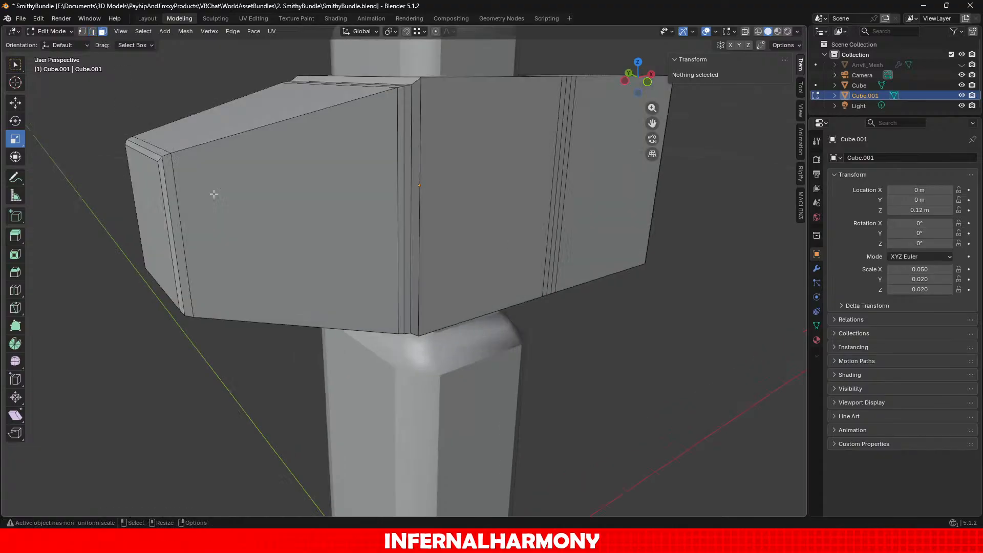
left_click(167, 191, "alt")
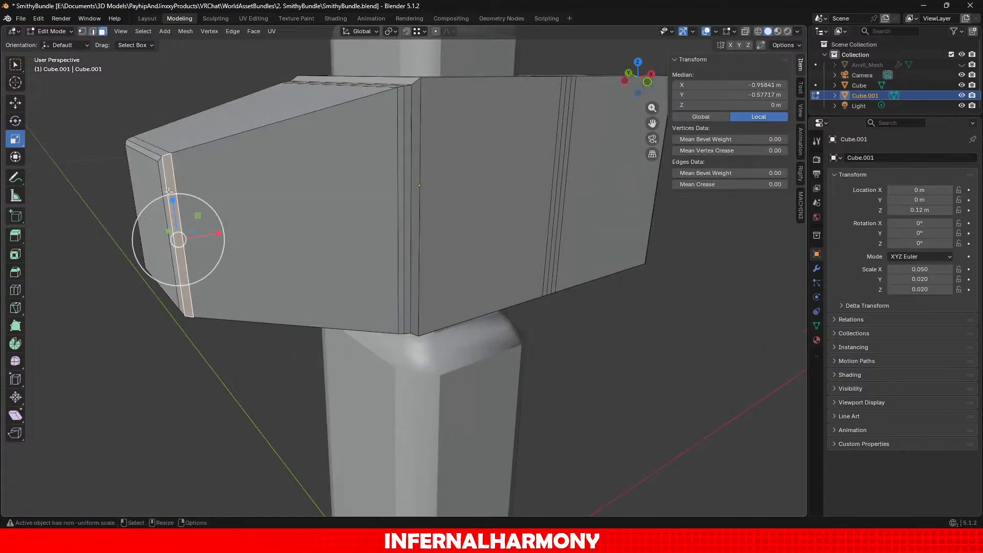
left_click(150, 147, "shift")
left_click(143, 151, "shift")
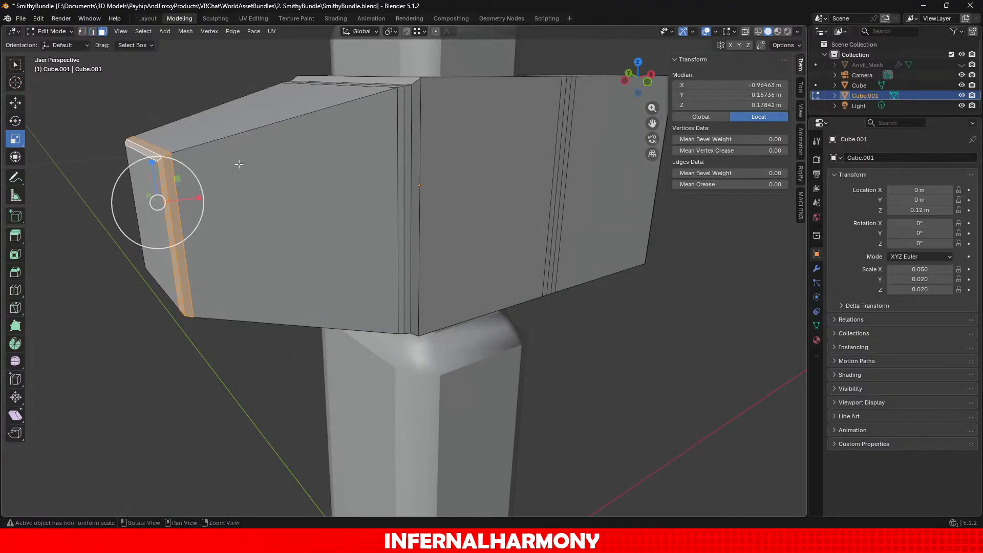
middle_click_drag(245, 165, 103, 266)
scroll(375, 215, "up", 5)
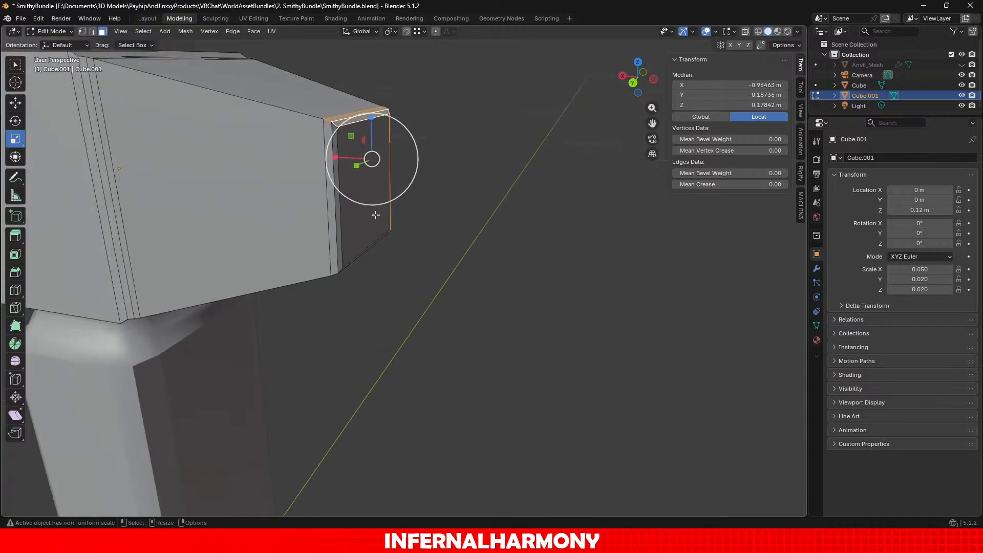
left_click(329, 201, "shift")
left_click(338, 202, "shift")
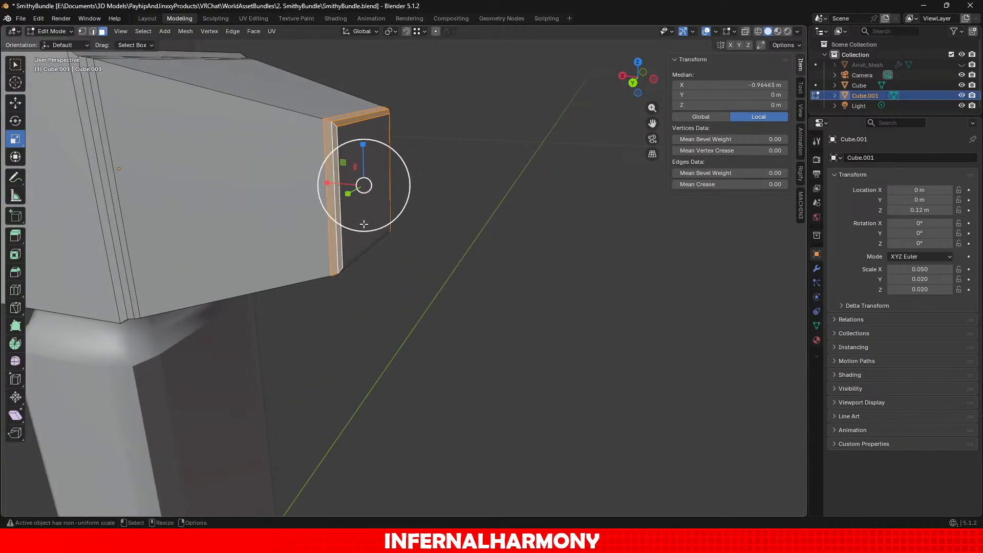
scroll(364, 223, "down", 2)
middle_click_drag(364, 224, 318, 175)
scroll(318, 176, "up", 3)
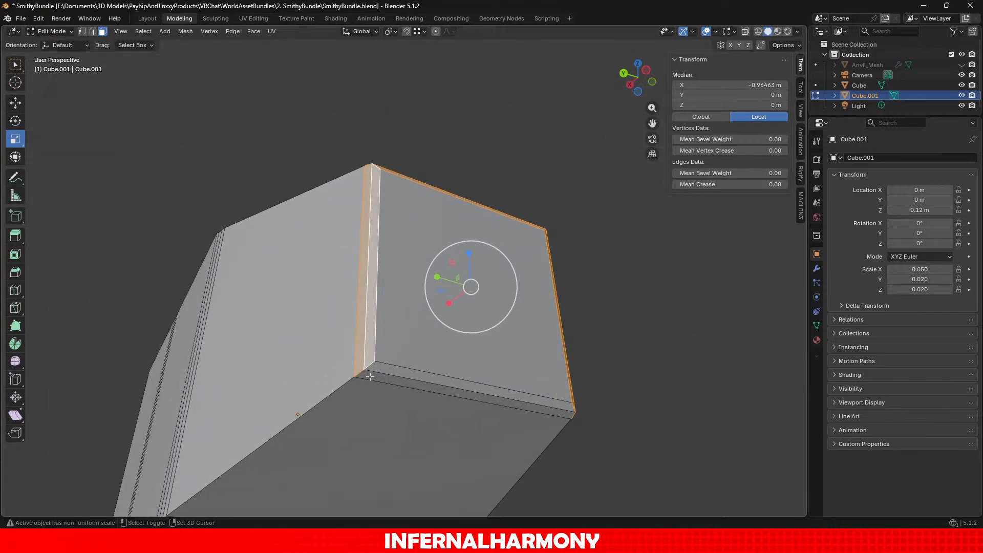
left_click(383, 369, "shift")
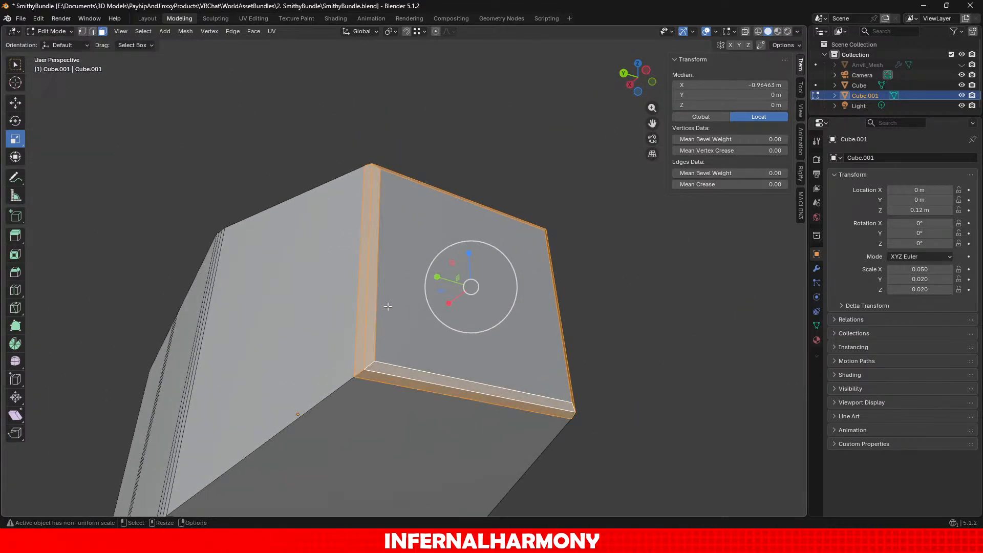
Step: Apply Shade Smooth to the selected bevel faces around the narrow end
left_click(253, 32)
left_click(291, 216)
scroll(291, 216, "down", 5)
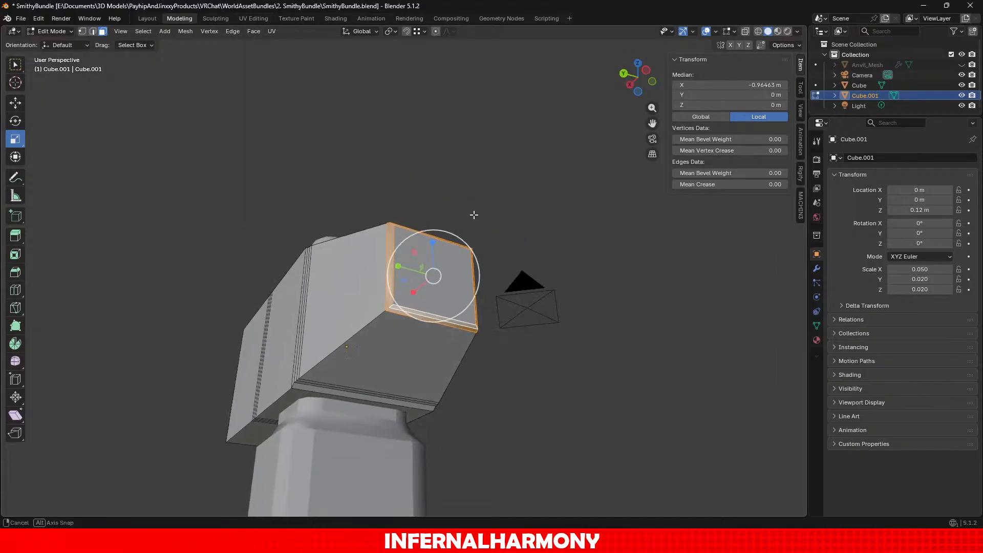
scroll(474, 215, "up", 3)
middle_click_drag(474, 215, 318, 262)
scroll(318, 262, "down", 5)
middle_click_drag(383, 249, 263, 238, "shift")
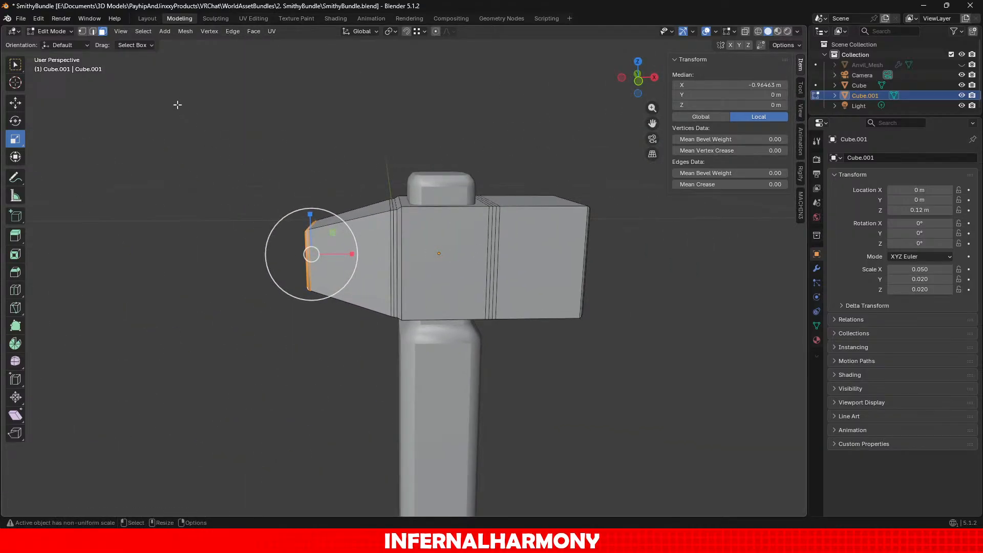
Step: Leave Edit Mode for Object Mode and deselect the hammer head
left_click(59, 31)
left_click(58, 43)
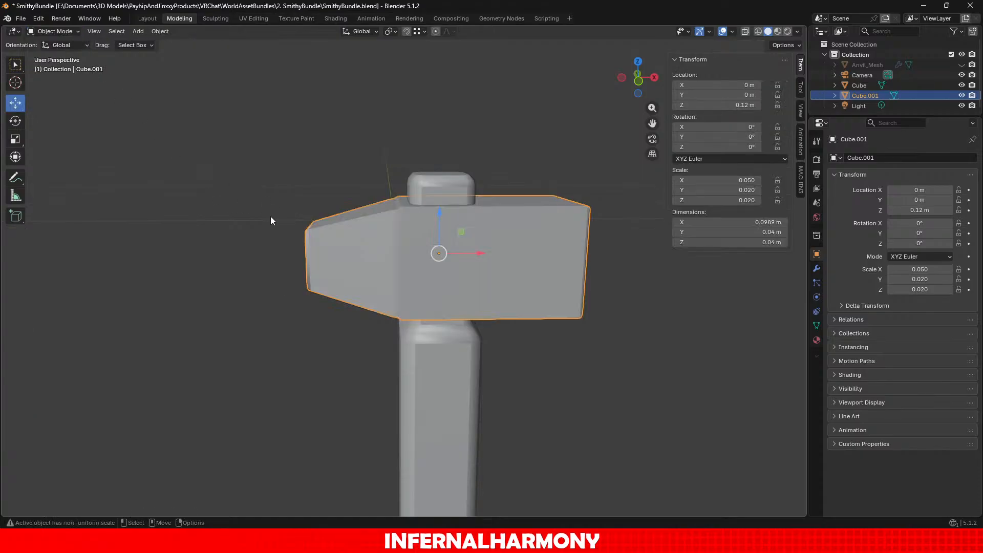
left_click(296, 269)
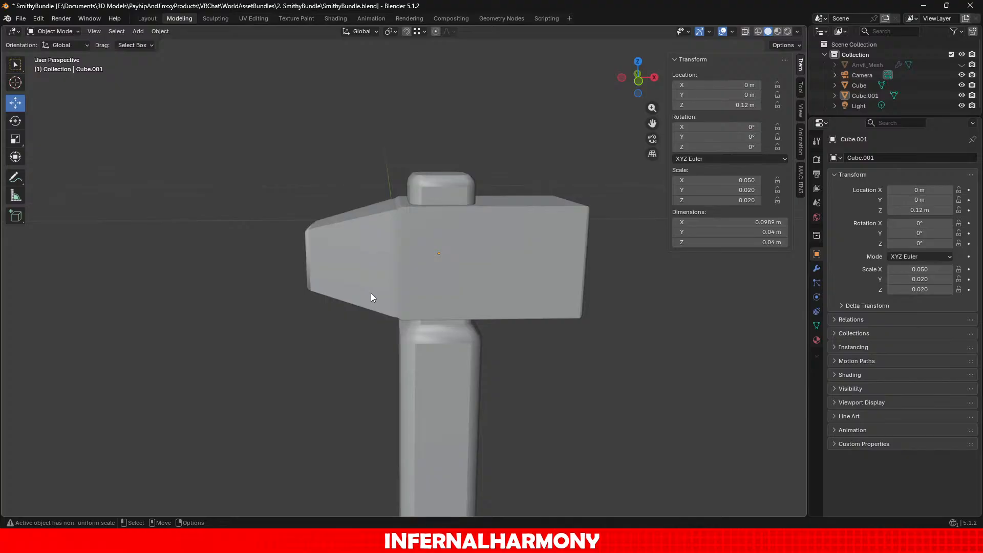
Step: Enter Edit Mode on the handle and select the two adjacent long bevel faces along one of its corners
middle_click_drag(463, 331, 384, 256)
left_click(456, 260)
left_click(64, 31)
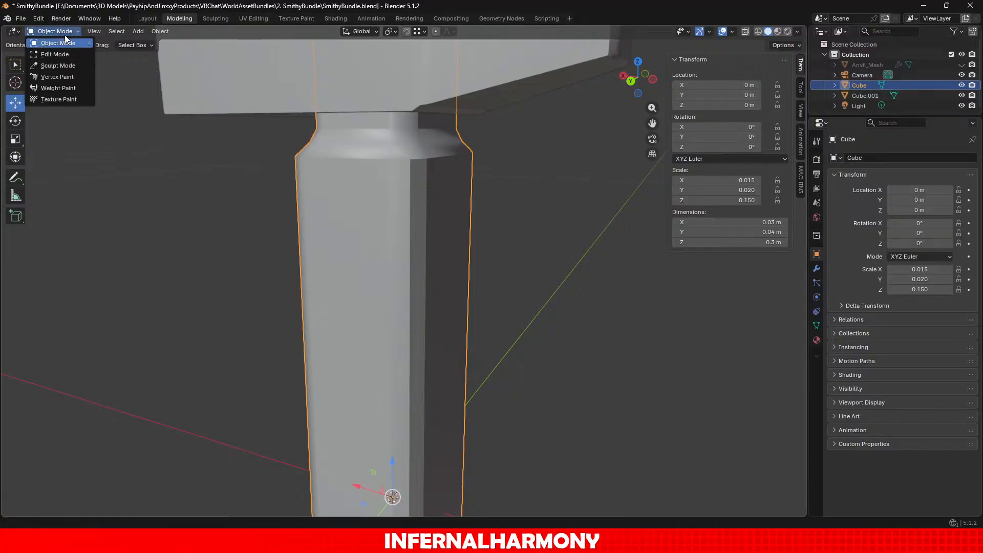
left_click(55, 54)
left_click(403, 256)
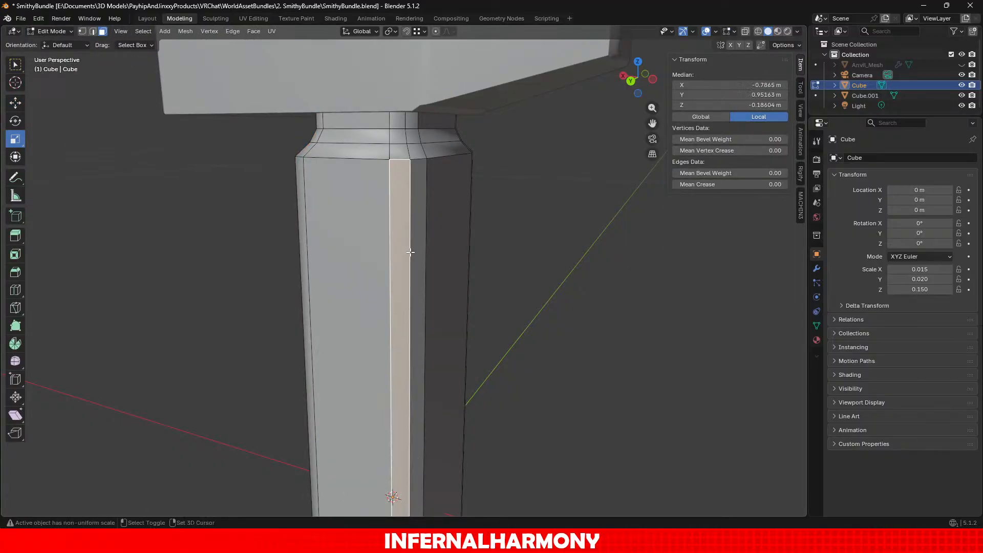
scroll(418, 250, "down", 6)
middle_click_drag(525, 402, 524, 230, "shift")
scroll(524, 232, "up", 3)
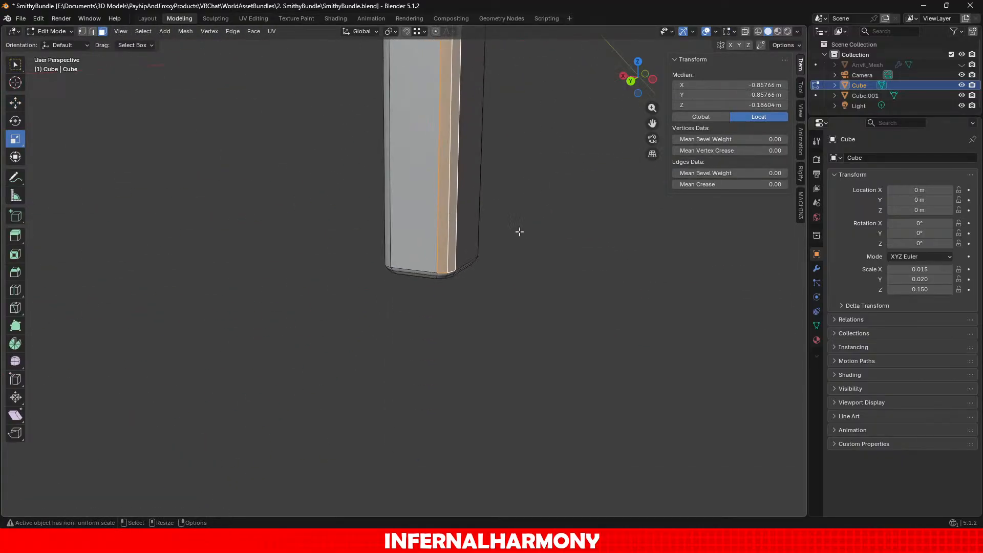
scroll(517, 225, "down", 1)
Step: Apply Shade Smooth to the handle's selected corner faces and clear the selection
left_click(256, 32)
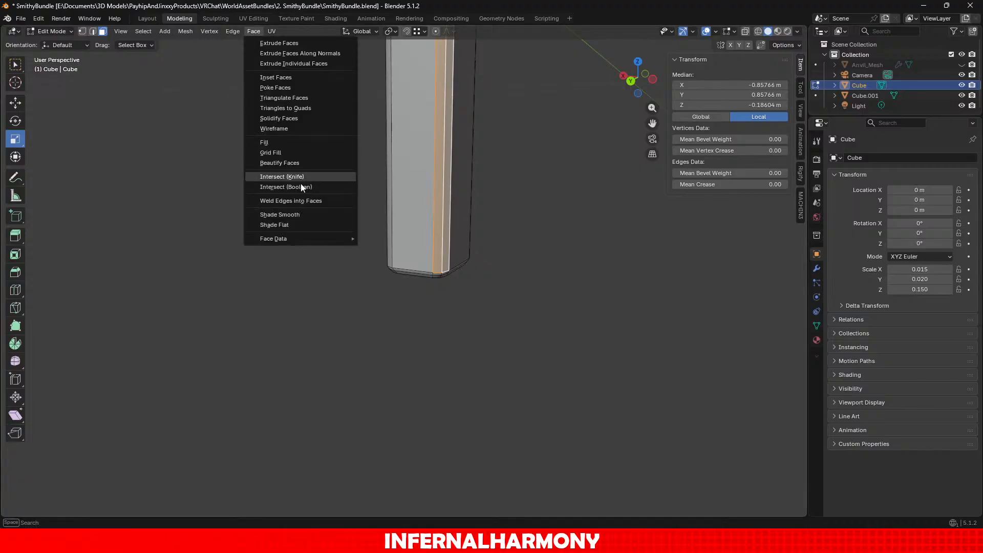
left_click(291, 217)
left_click(523, 142)
middle_click_drag(523, 141, 434, 360)
scroll(434, 359, "up", 1)
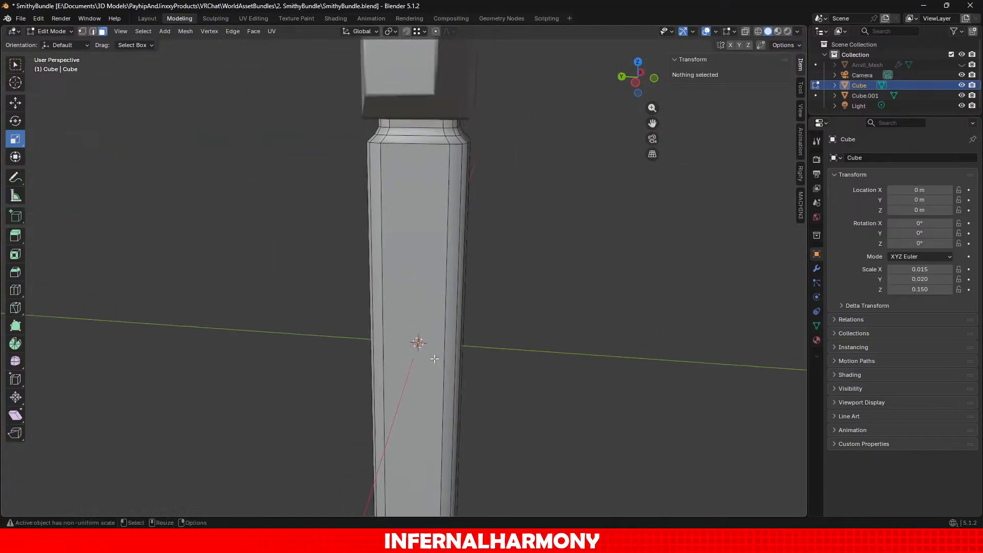
Step: Return to Object Mode, deselect the handle and look over the whole hammer
left_click(51, 31)
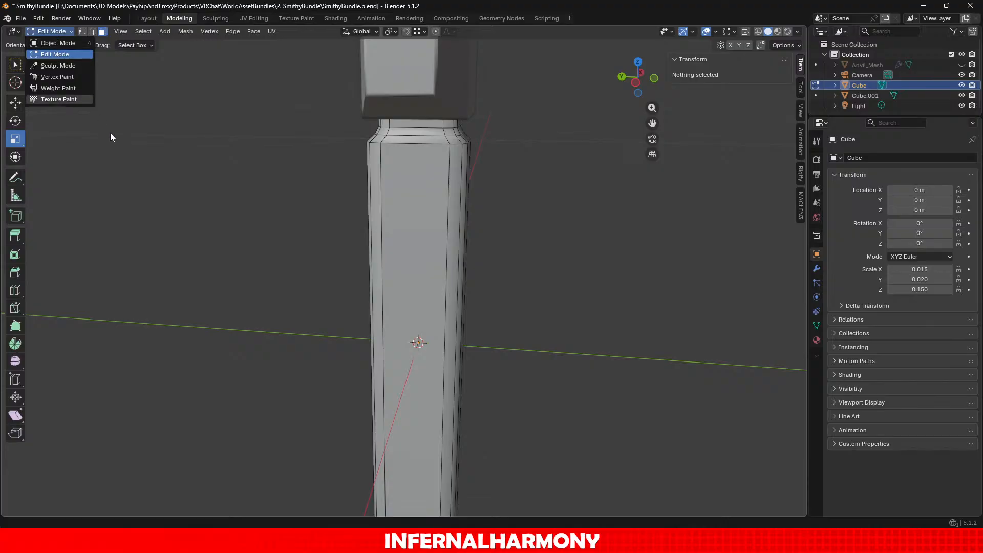
middle_click_drag(239, 225, 620, 218)
scroll(531, 220, "down", 5)
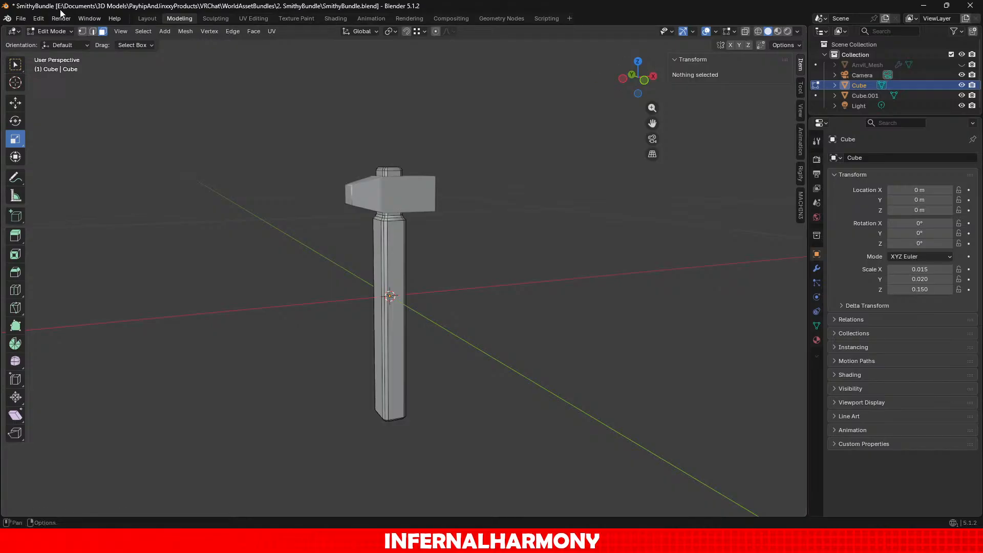
left_click(49, 32)
left_click(55, 40)
left_click(268, 176)
middle_click_drag(268, 176, 255, 303)
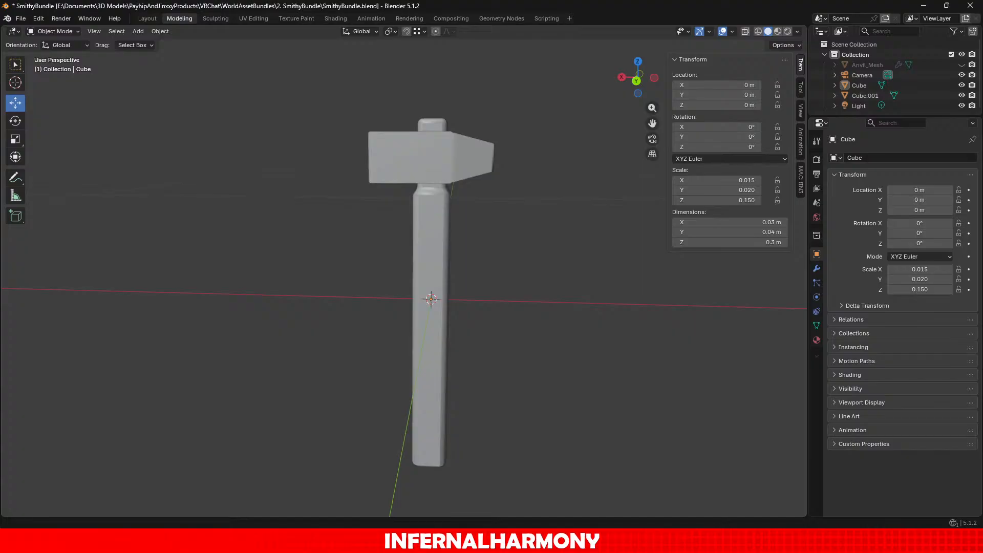
Step: Select the hammer head again and reopen it in Edit Mode
left_click(427, 169)
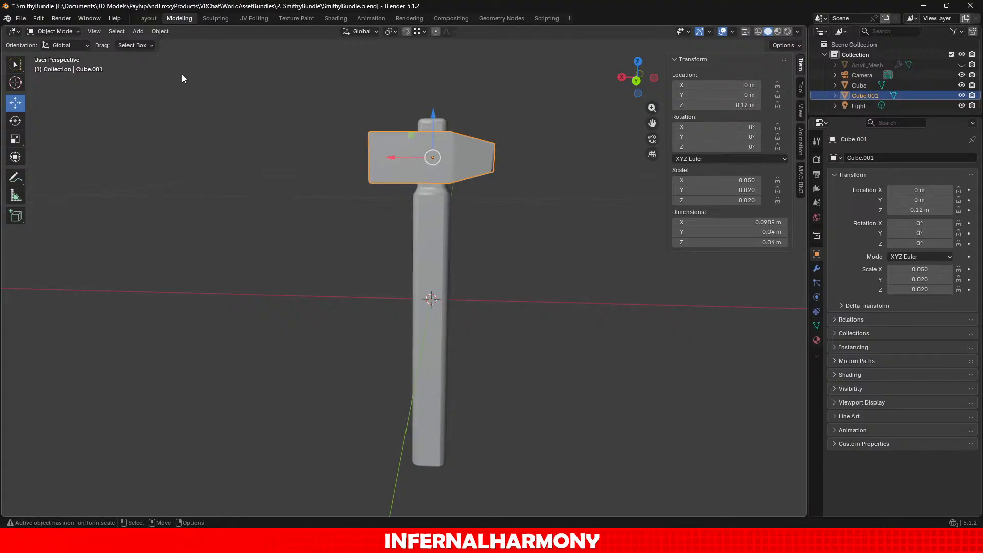
left_click(63, 32)
left_click(59, 54)
scroll(463, 197, "up", 3)
middle_click_drag(463, 197, 359, 298)
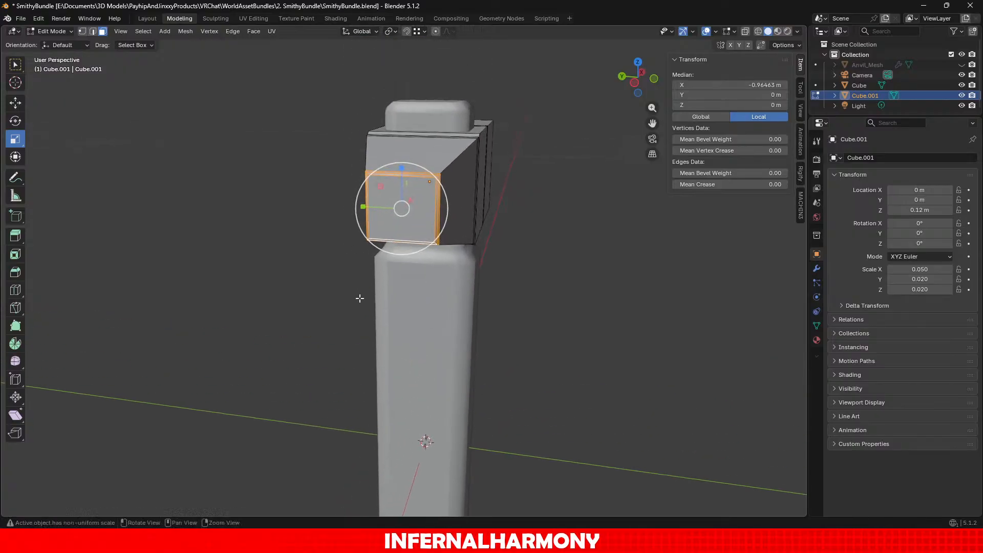
Step: Add the flat narrow end face to the selected bevel faces and scale them to 0.76 in Y and Z
scroll(360, 298, "up", 3)
left_click(370, 127, "shift")
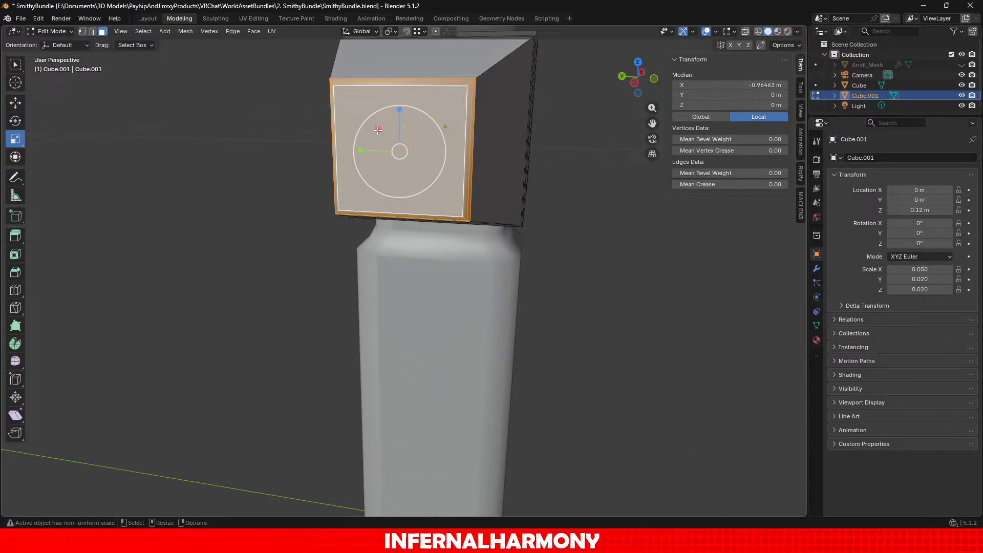
left_click_drag(378, 130, 383, 134)
Step: Move the hammer head's narrow end down about 0.0057 m along Z
scroll(383, 134, "down", 5)
middle_click_drag(395, 190, 349, 203)
left_click(18, 104)
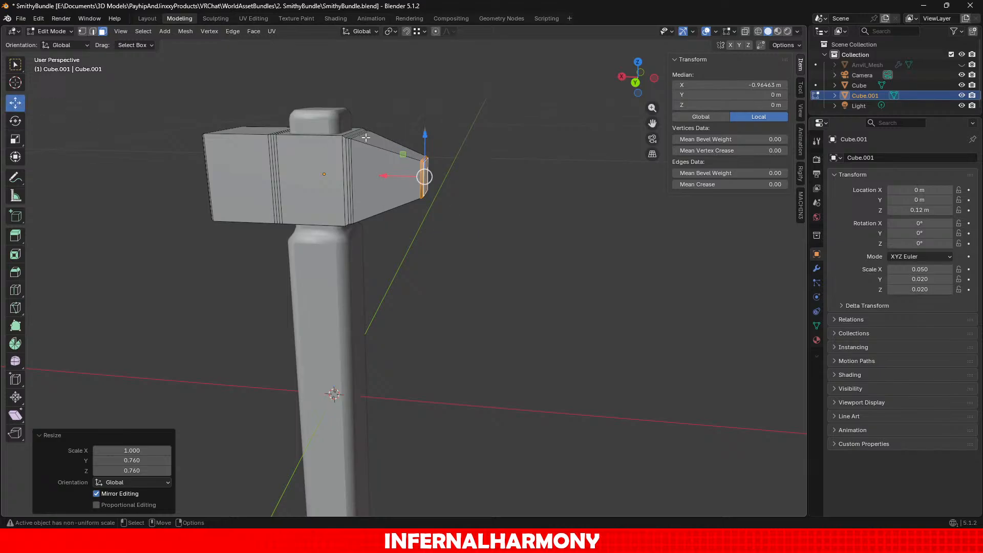
left_click_drag(424, 140, 424, 149)
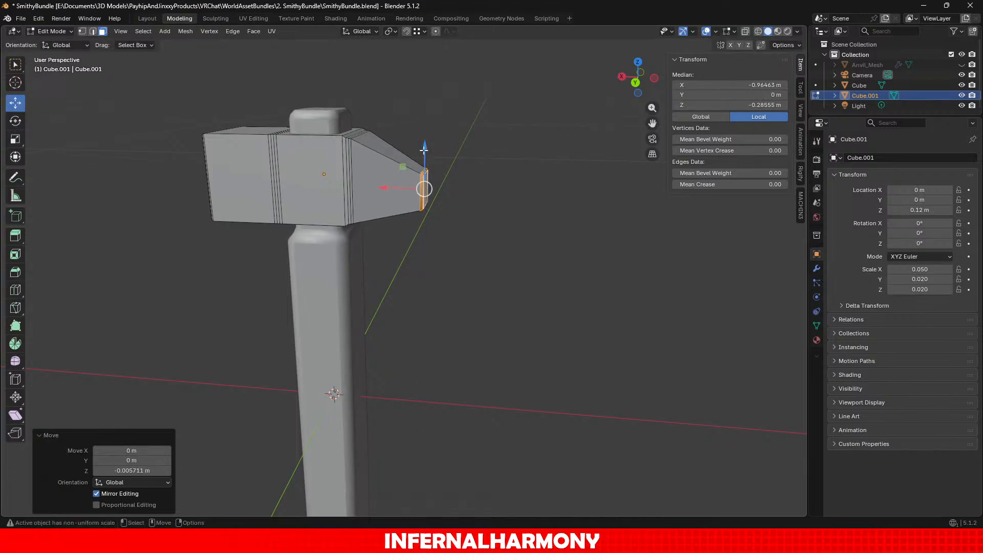
Step: Add one loop cut midway along the tapered section of the head and raise it about 0.001 m along Z
left_click(16, 289)
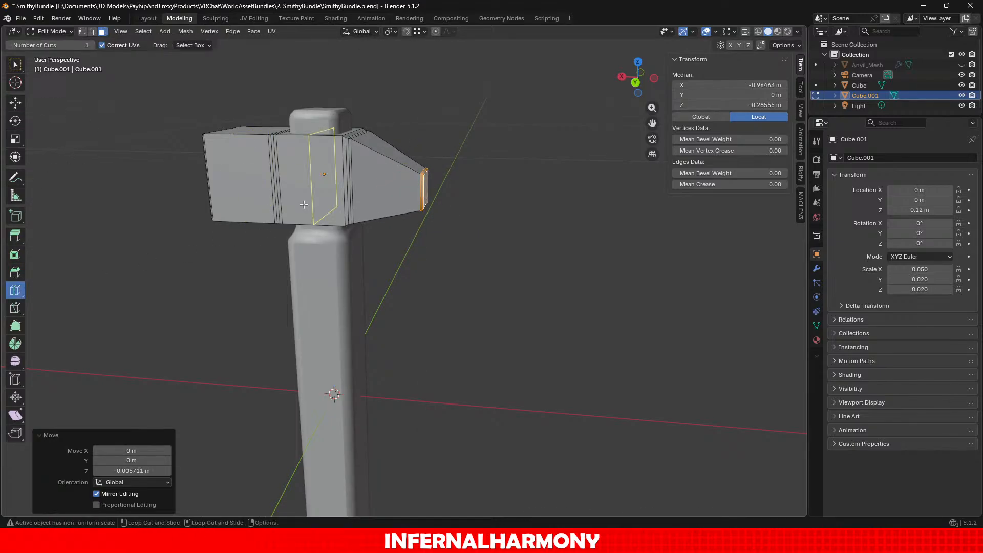
left_click(394, 182)
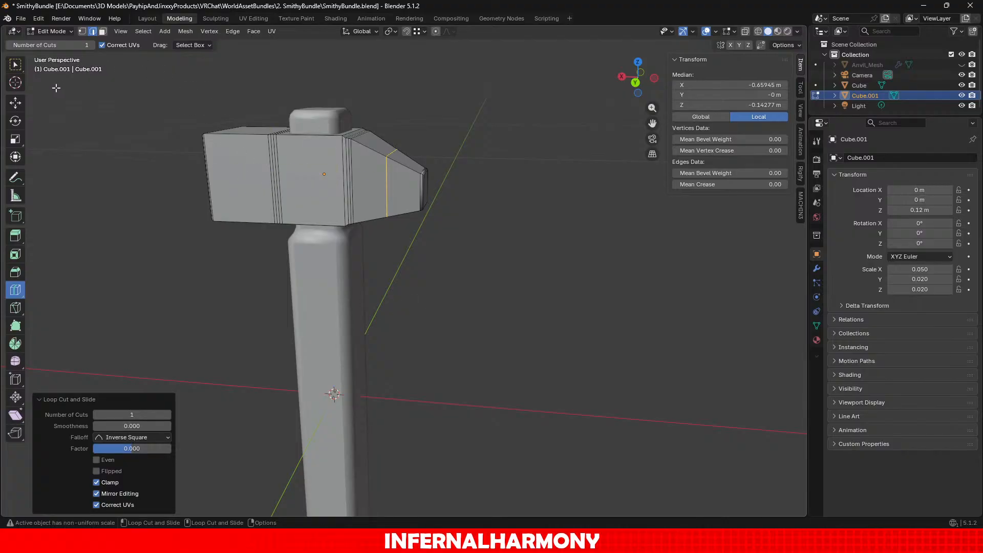
left_click(16, 102)
left_click_drag(391, 139, 395, 134)
Step: Switch to Object Mode, deselect the hammer head and examine its tapered profile
left_click(51, 31)
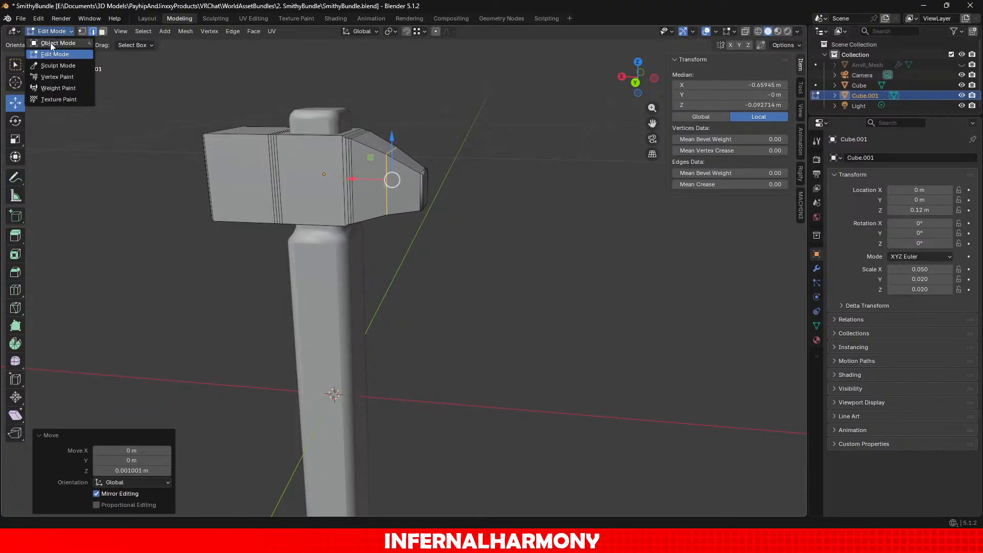
left_click(50, 42)
left_click(66, 165)
scroll(179, 211, "down", 5)
mouse_move(179, 211)
middle_mouse_down()
mouse_move(267, 182)
mouse_move(175, 188)
mouse_move(188, 196)
middle_mouse_up()
scroll(398, 244, "up", 2)
Step: Undo the loop cut and the lowering of the narrow end, with the end's faces selected in face mode
key("ctrl+z")
key("ctrl+z")
key("ctrl+z")
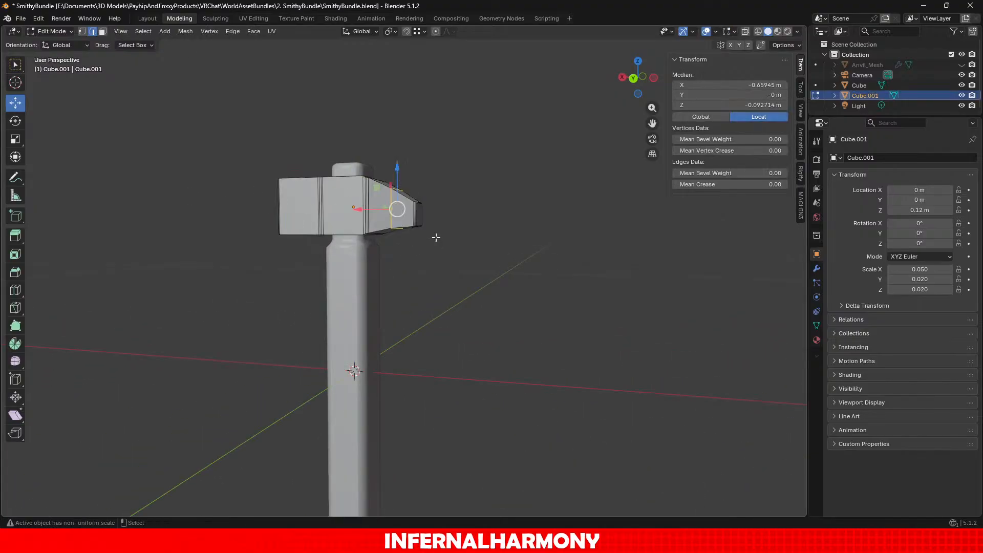
key("3")
left_click(419, 210)
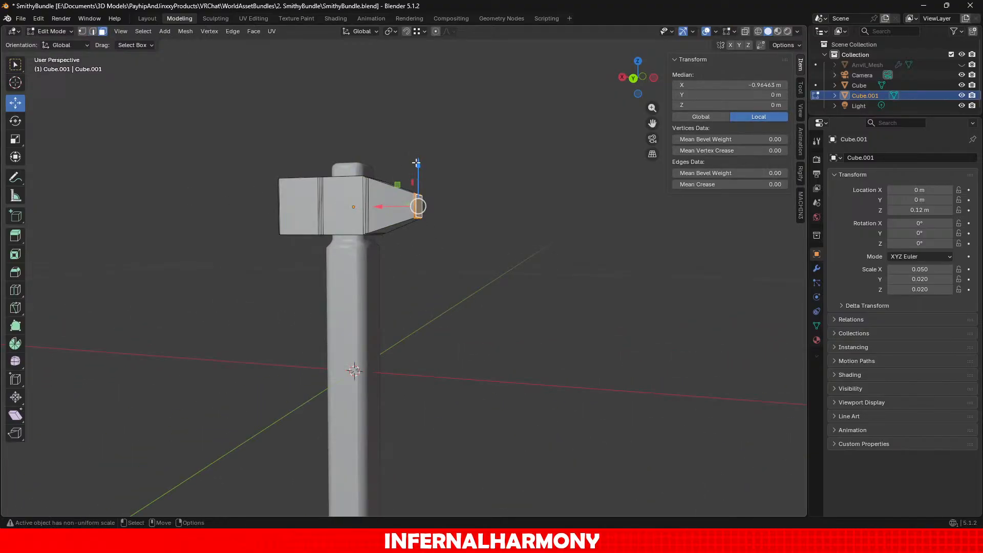
Step: Lower the head's narrow end about 0.0021 m along Z and add one loop cut midway along the tapered section
left_click_drag(416, 163, 417, 166)
scroll(154, 105, "up", 2)
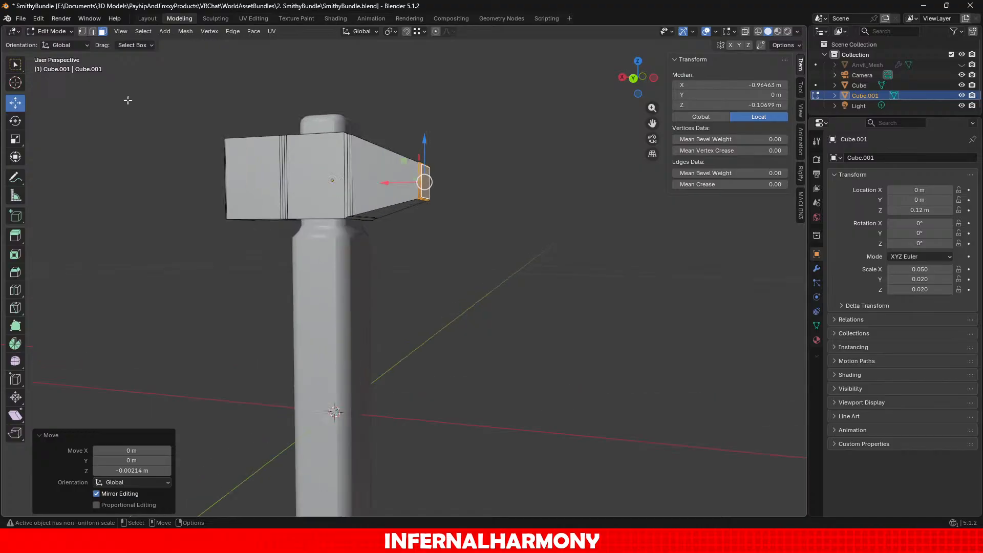
left_click(15, 290)
left_click(361, 225)
middle_click_drag(361, 227, 215, 169)
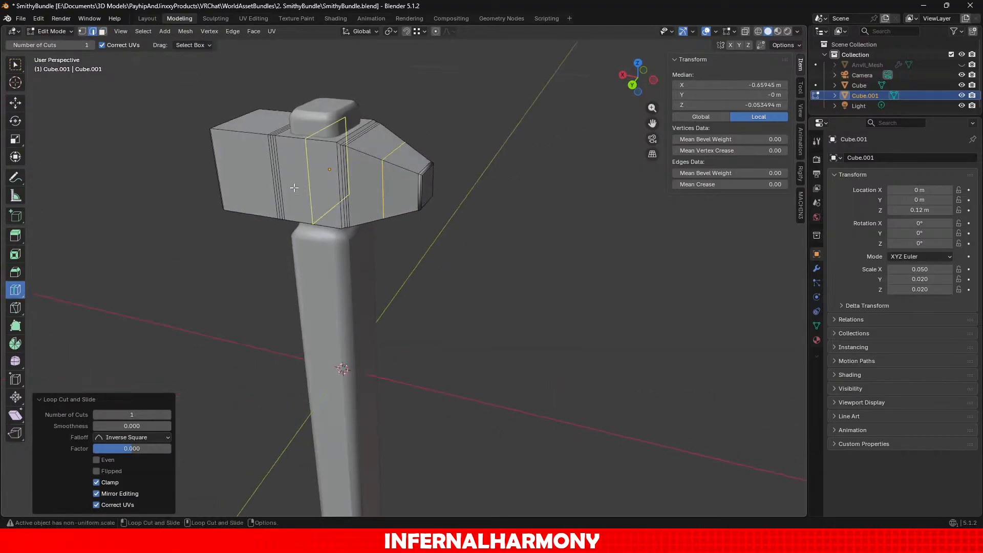
Step: Try raising the new edge loop about 0.0016 m along Z with the Move tool, and undo that move
left_click(11, 120)
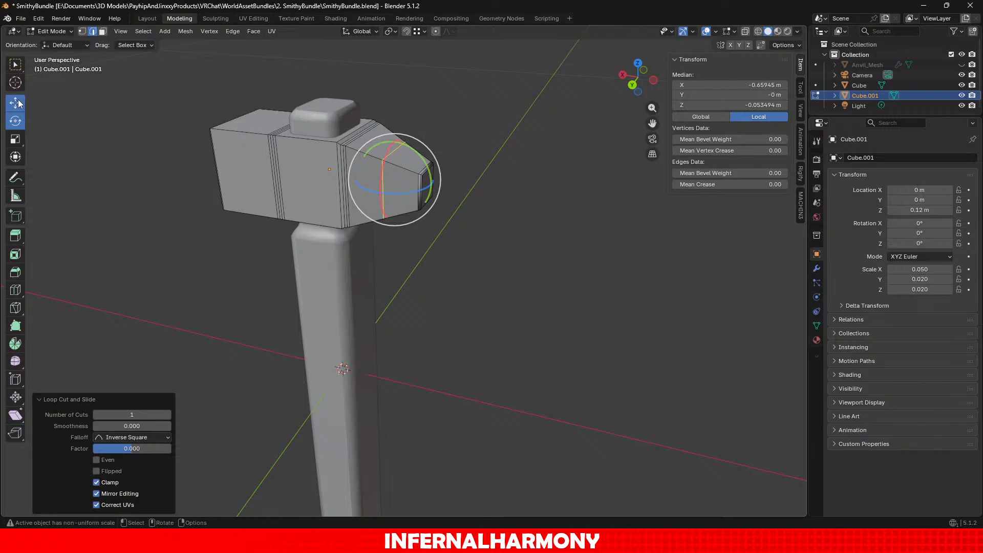
left_click(15, 102)
left_click_drag(395, 146, 403, 141)
scroll(460, 221, "up", 3)
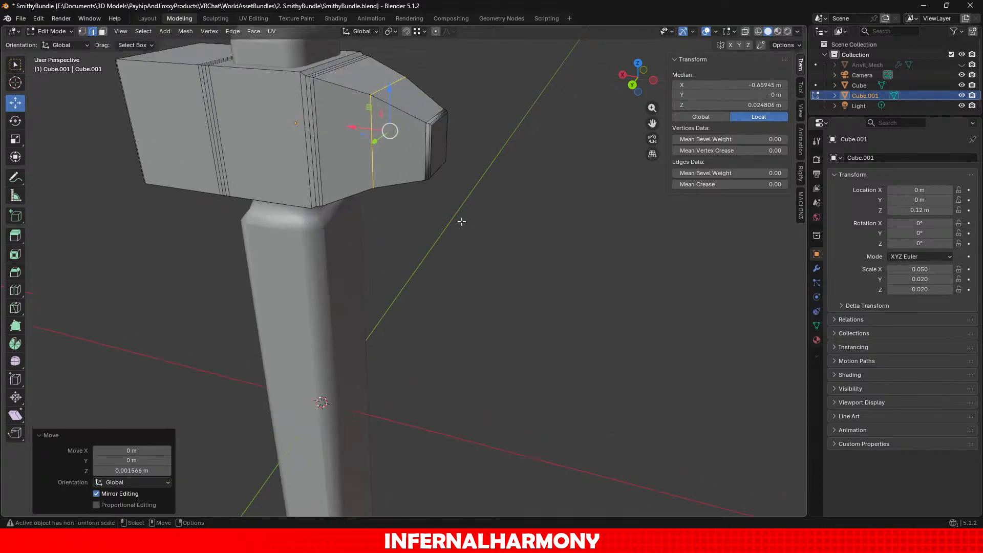
middle_click_drag(451, 214, 403, 163)
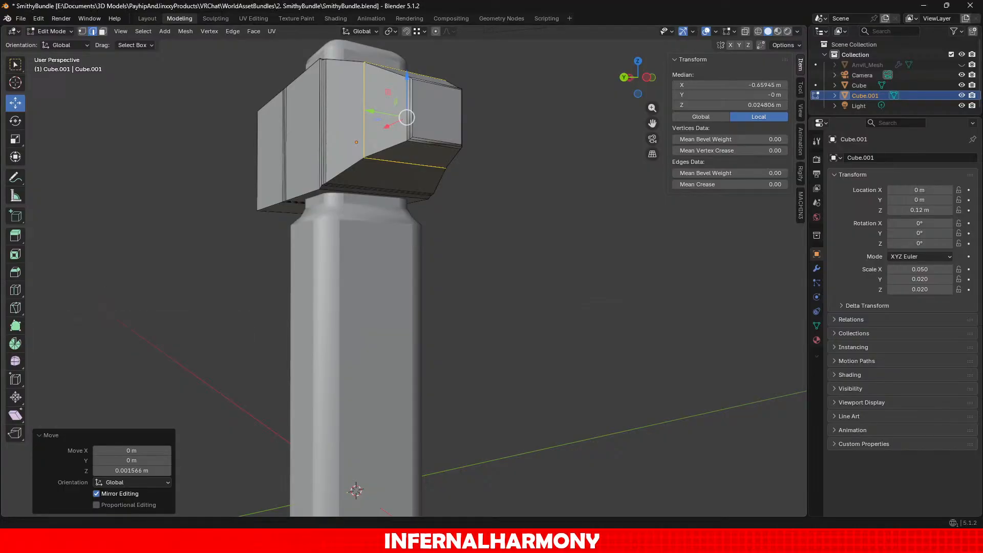
key("ctrl+z")
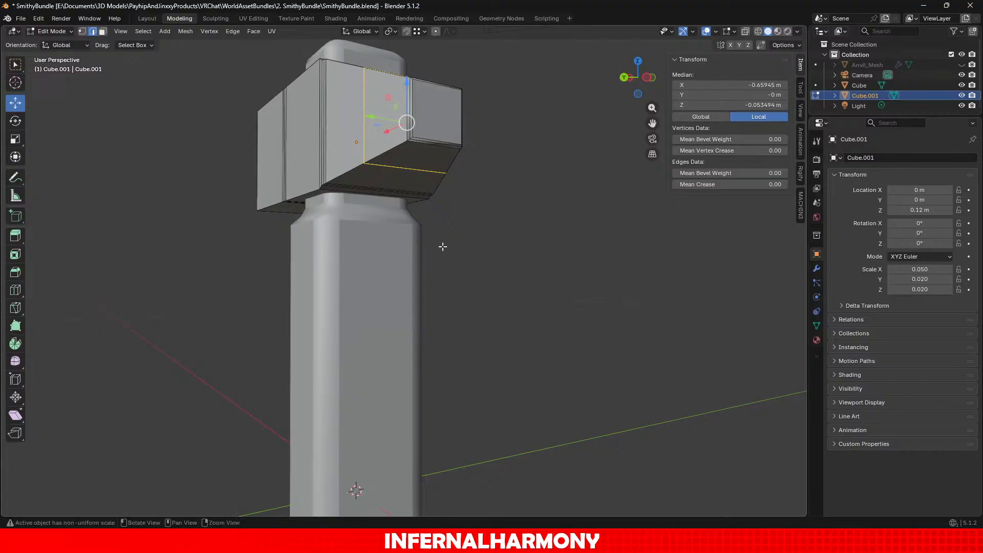
Step: Lower the top edge of the tapered section's middle loop about 0.0007 m along Z and check the head in Object Mode
middle_click_drag(443, 245, 366, 179)
left_click_drag(373, 140, 377, 123)
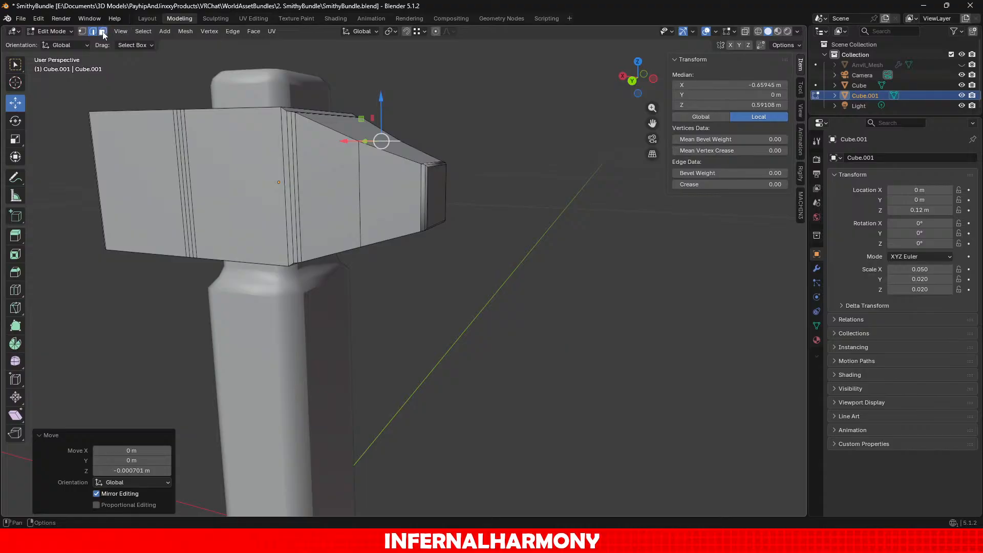
scroll(483, 323, "down", 4)
left_click(51, 32)
left_click(45, 39)
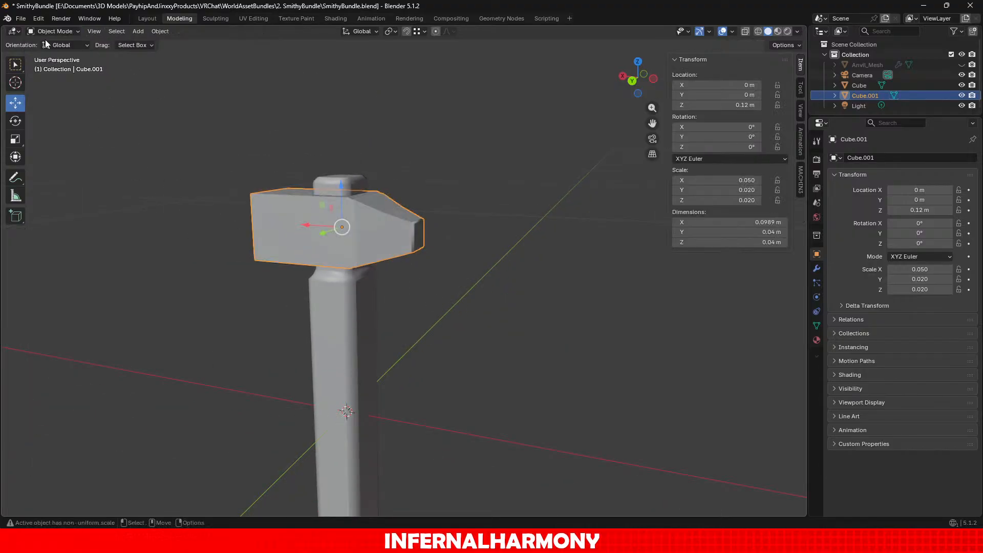
left_click(126, 126)
middle_click_drag(169, 205, 310, 222)
Step: Apply Shade Flat to the square end face of the head's narrow end in Edit Mode and clear the selection
left_click(413, 170)
scroll(413, 171, "up", 2)
left_click(65, 34)
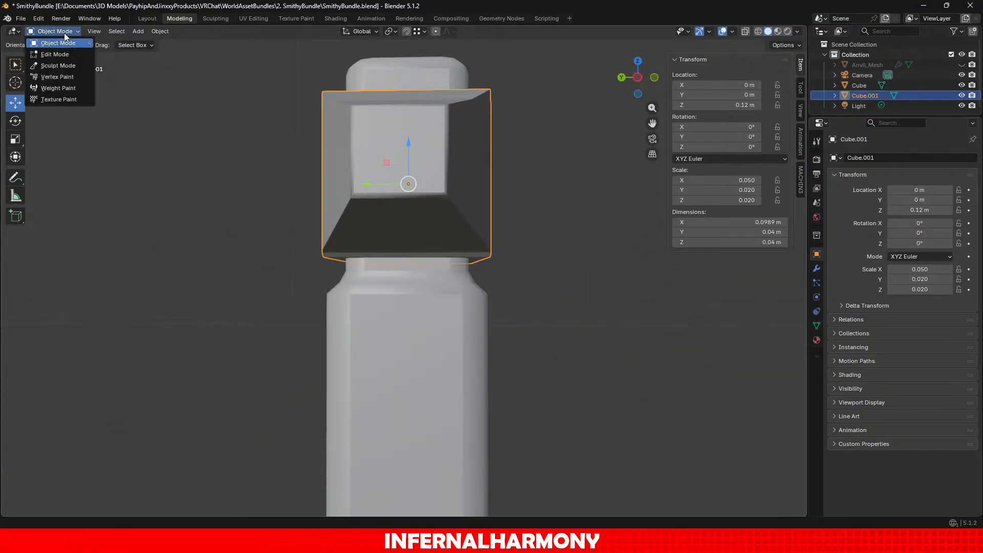
left_click(45, 49)
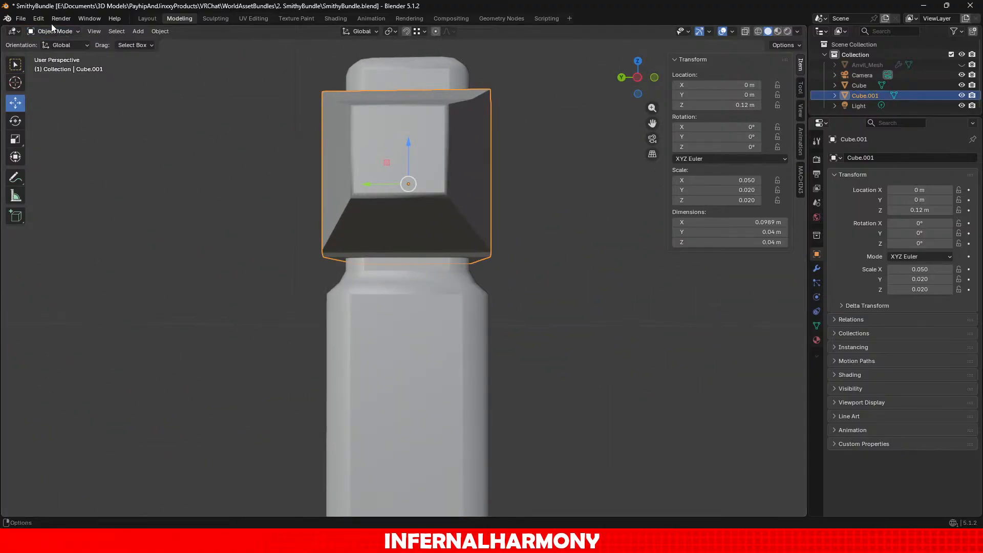
left_click(52, 30)
left_click(51, 50)
left_click(444, 148)
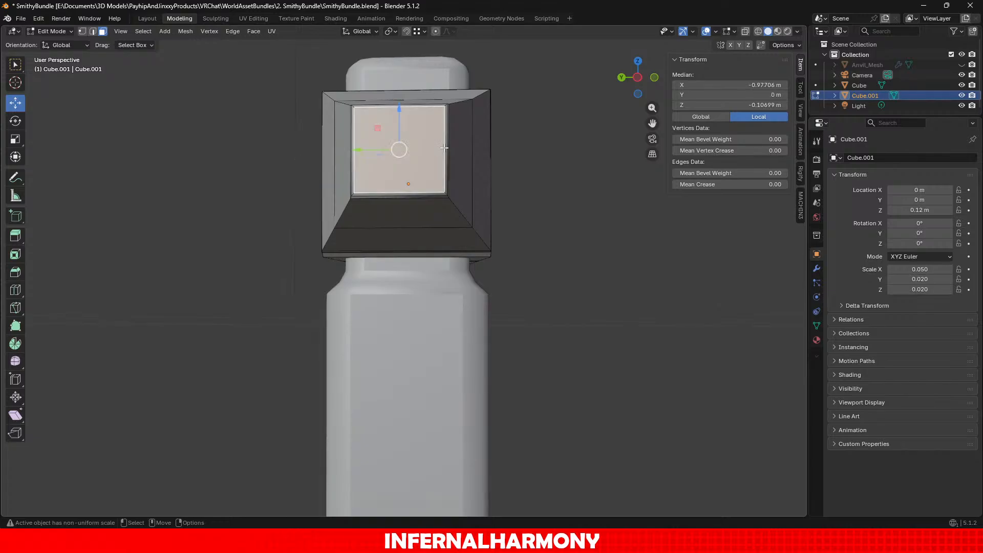
left_click(233, 32)
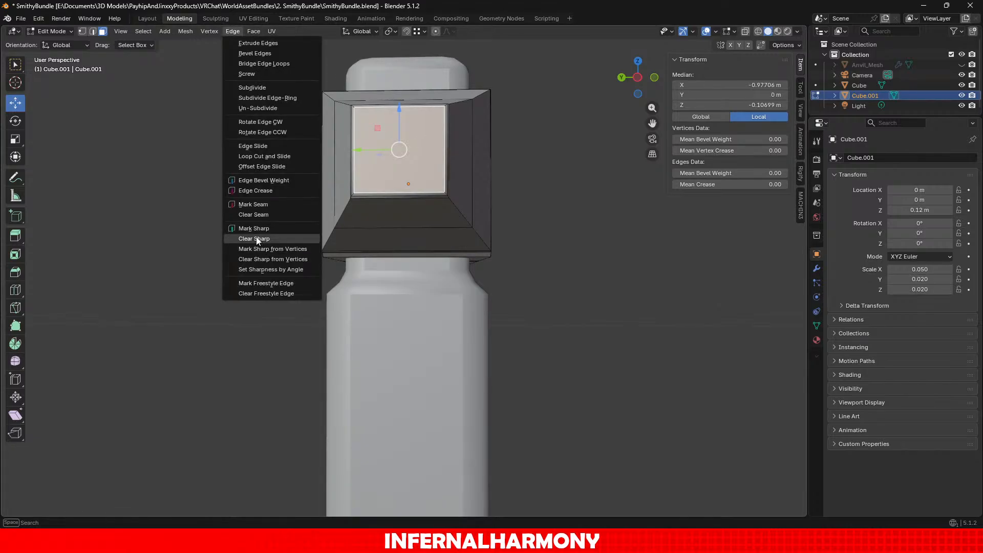
mouse_move(253, 31)
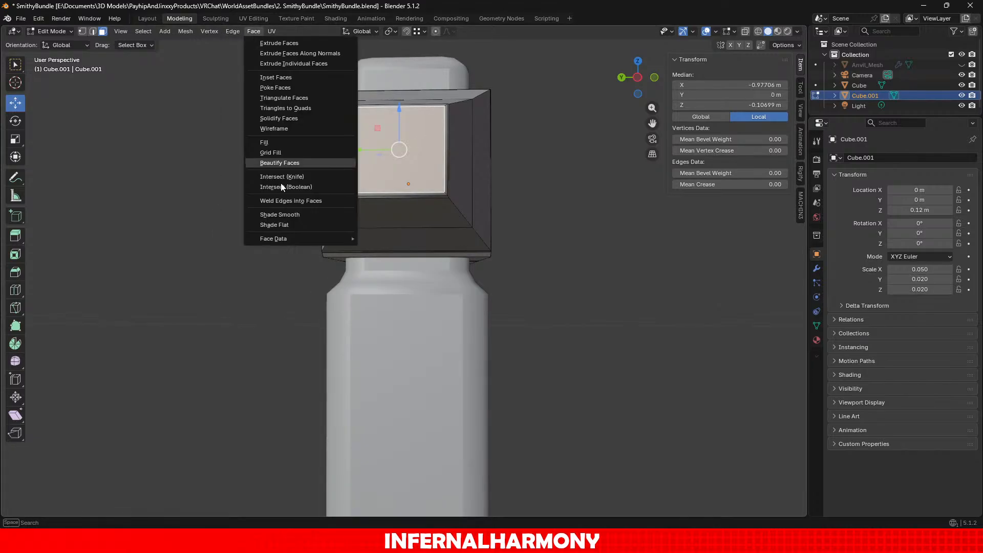
left_click(281, 224)
left_click(132, 187)
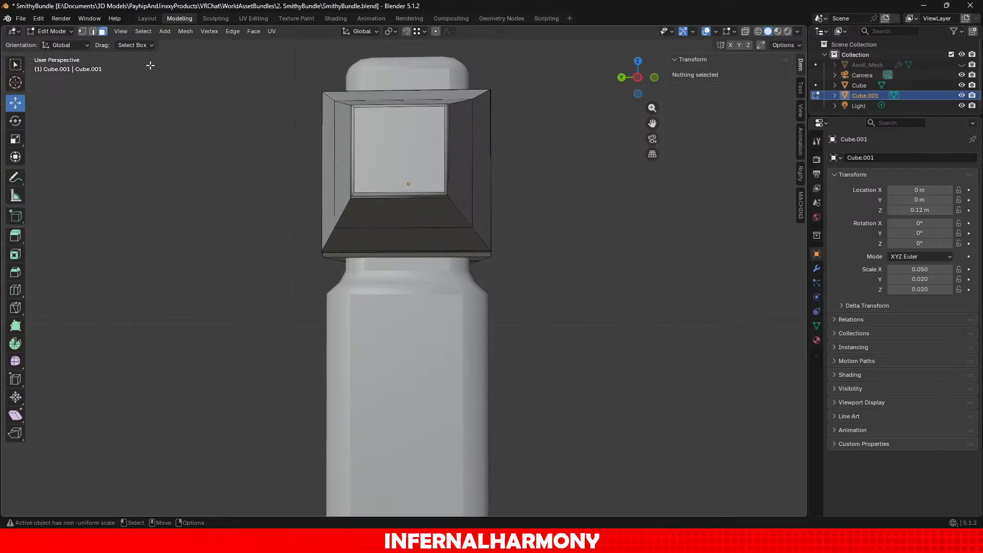
Step: Select all the bevel faces around the rim of the head's narrow end and apply Shade Flat to them
middle_click_drag(229, 133, 450, 199)
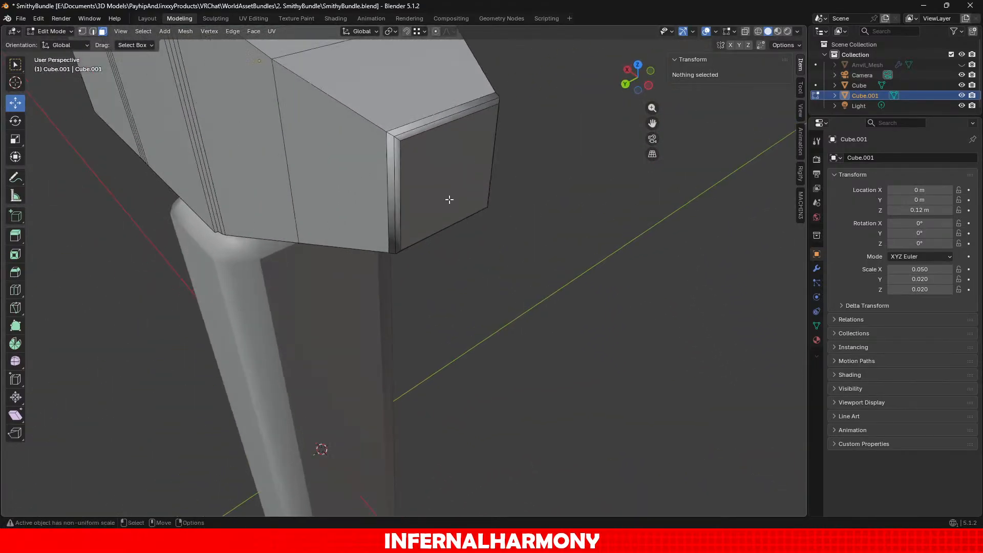
left_click(396, 162)
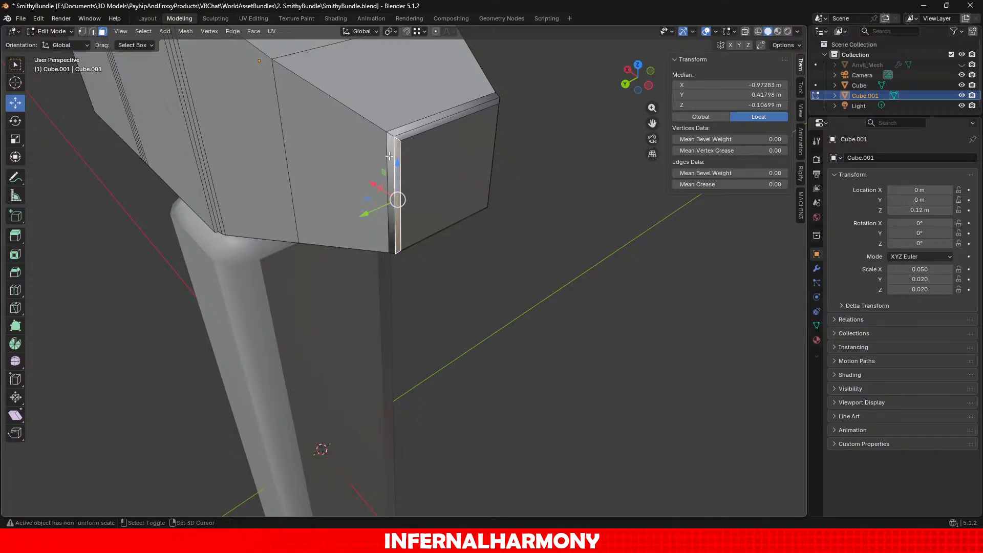
left_click(421, 124, "shift")
left_click(408, 131, "shift")
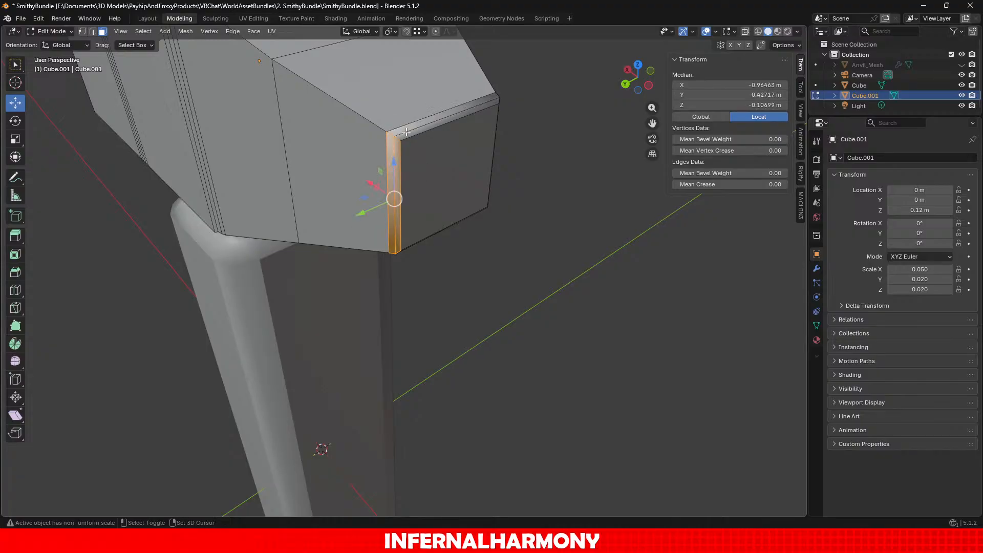
left_click(406, 134, "shift")
left_click(412, 126, "shift")
middle_click_drag(500, 187, 382, 135)
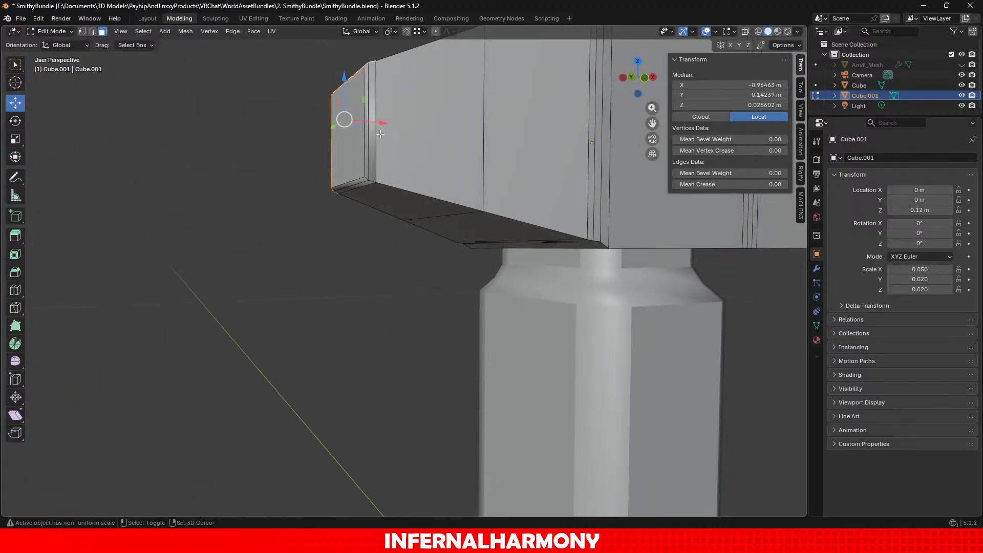
left_click(373, 134, "shift")
left_click(364, 178, "shift")
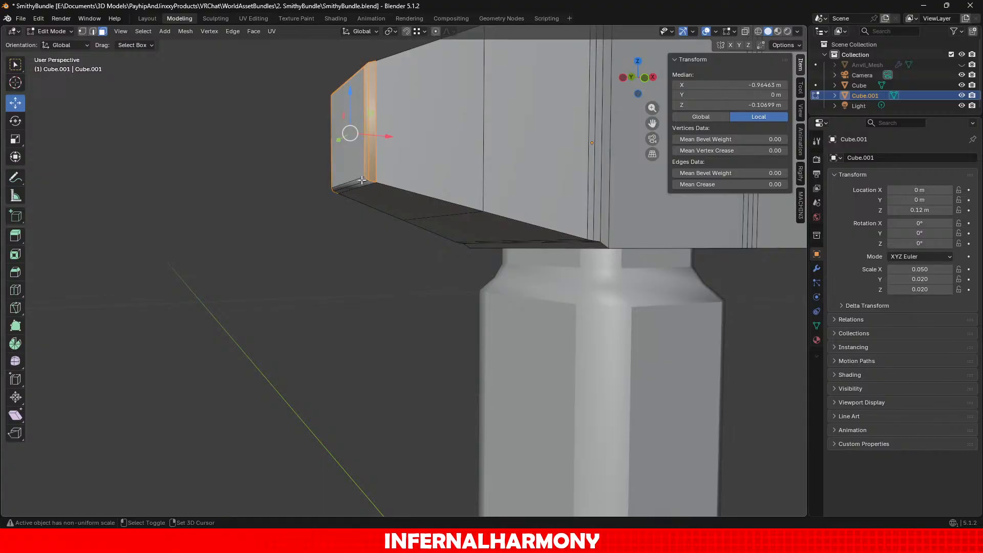
left_click(362, 180, "shift")
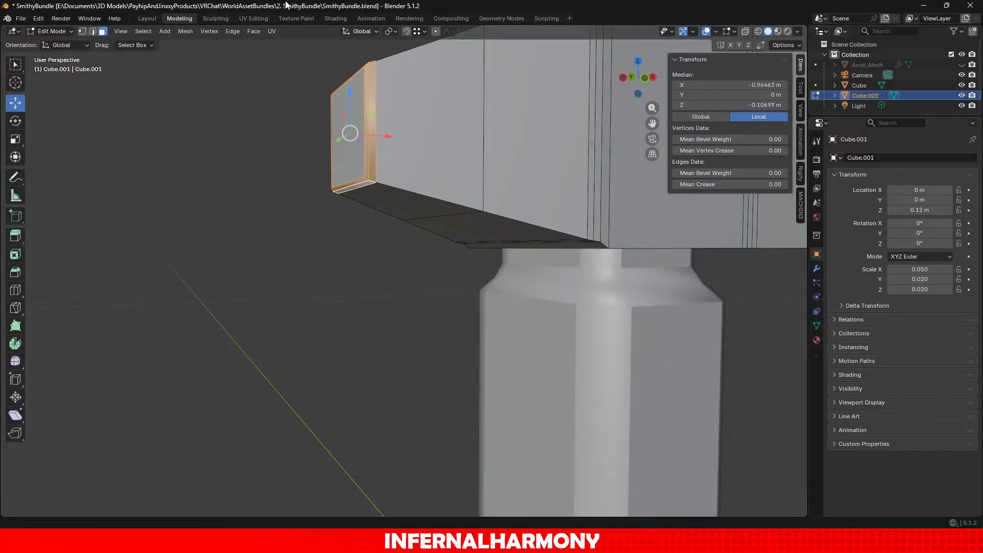
left_click(254, 31)
left_click(275, 225)
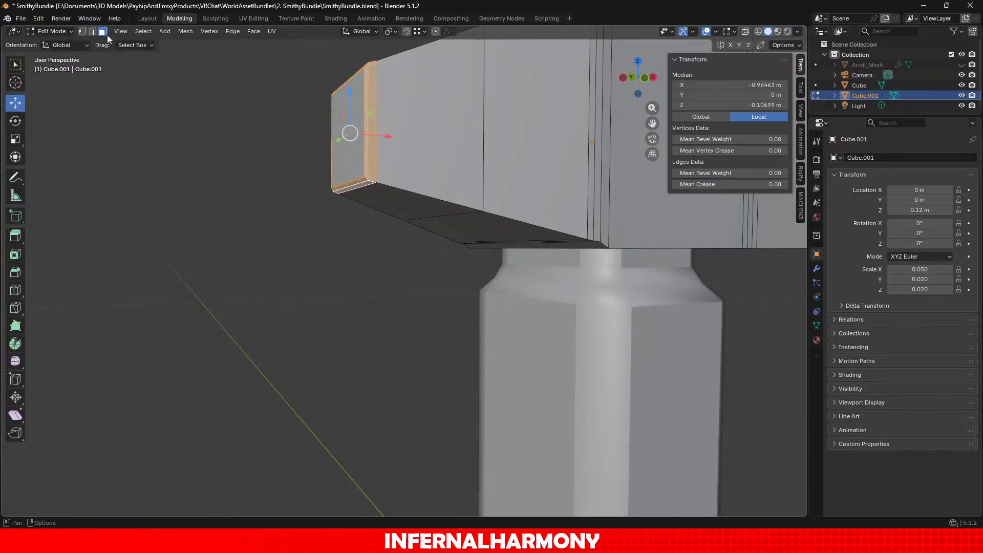
Step: Check the head in Object Mode, undo back into Edit Mode, clear the face selection and return to Object Mode
left_click(62, 32)
left_click(63, 38)
middle_click_drag(168, 191, 450, 258)
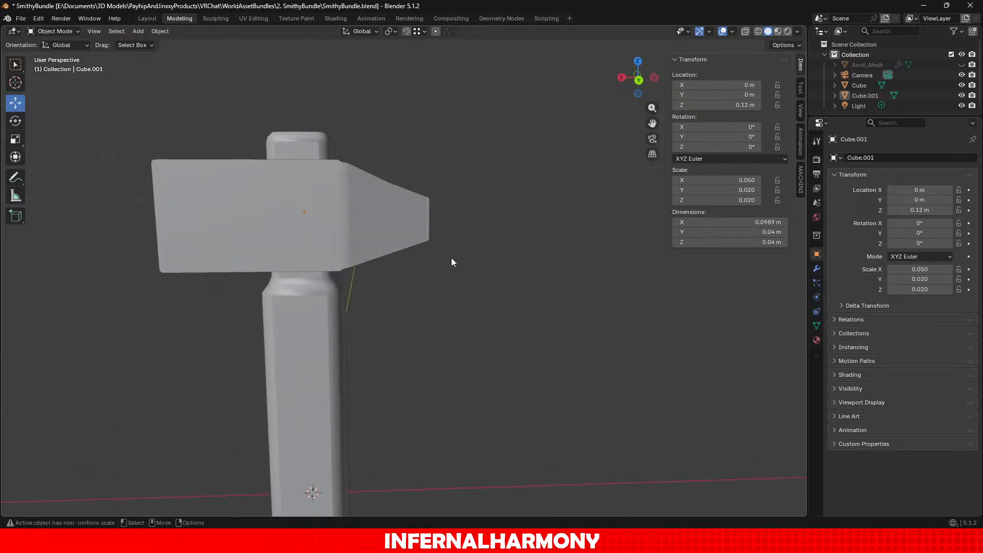
key("ctrl+z")
key("ctrl+z")
left_click(456, 259)
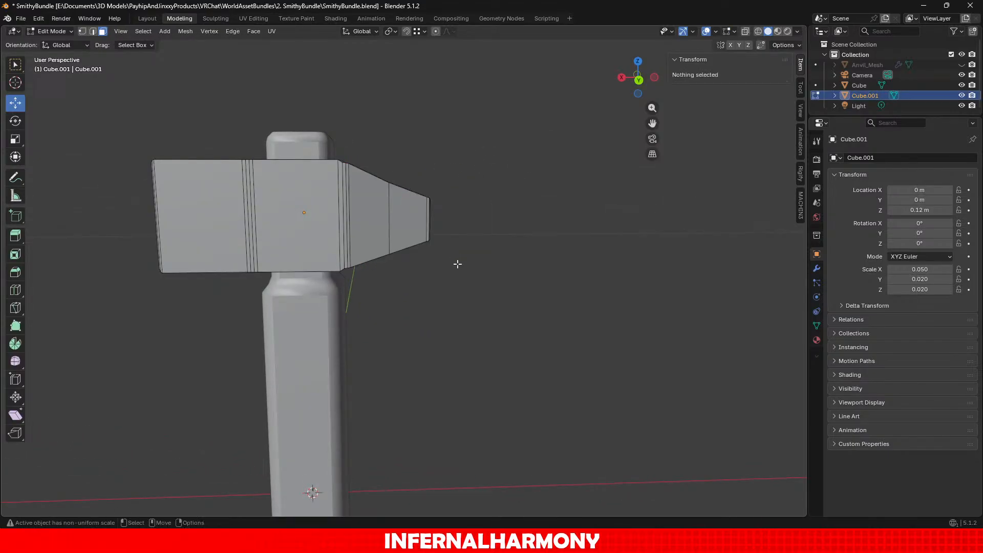
left_click(61, 33)
left_click(45, 43)
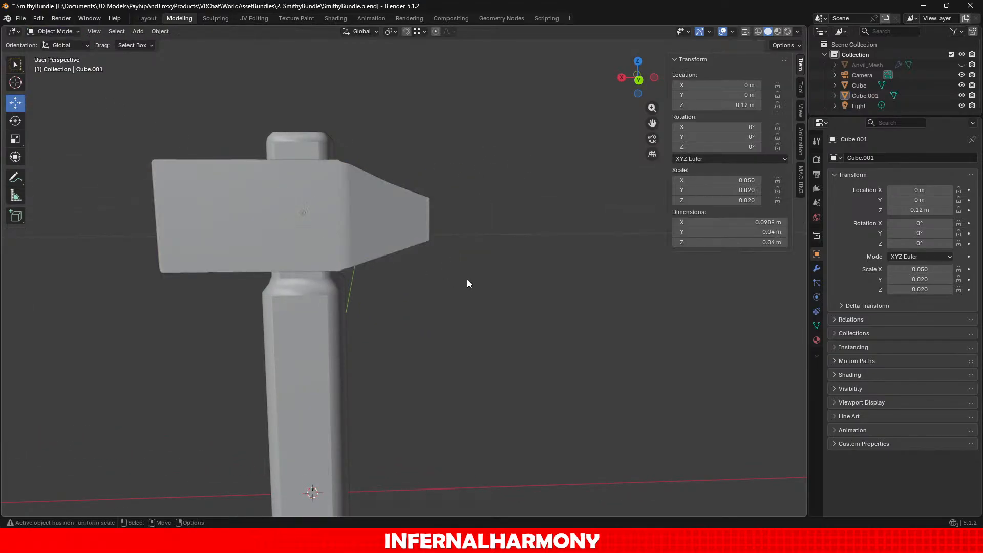
middle_click_drag(467, 278, 396, 258)
Step: Join the handle and the hammer head into one object, with the head as the active object
left_click(395, 258)
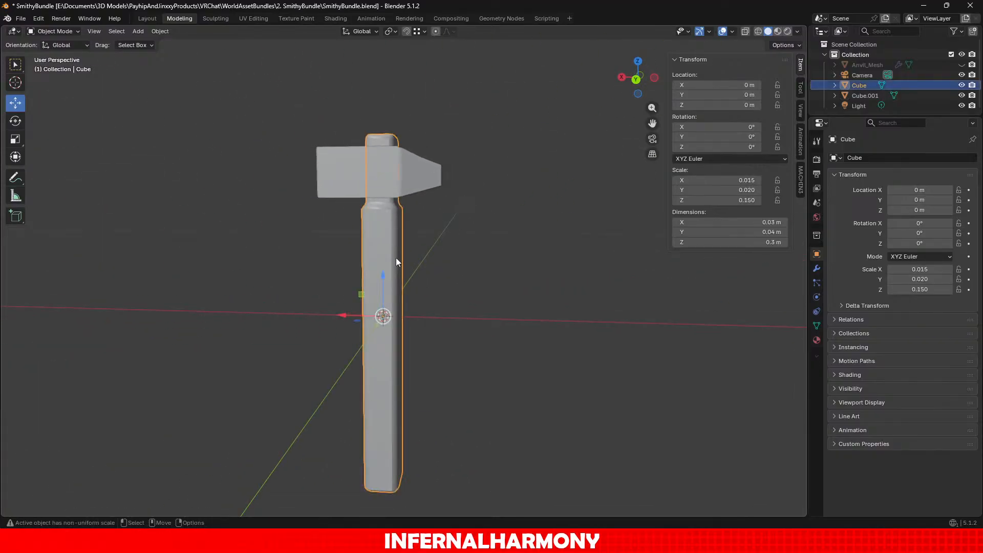
left_click(413, 179, "shift")
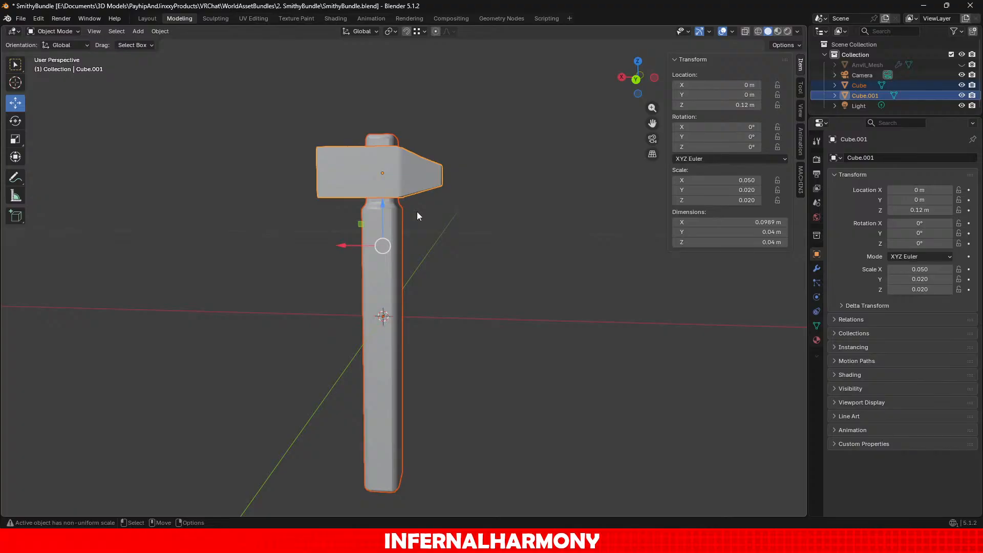
left_click(160, 31)
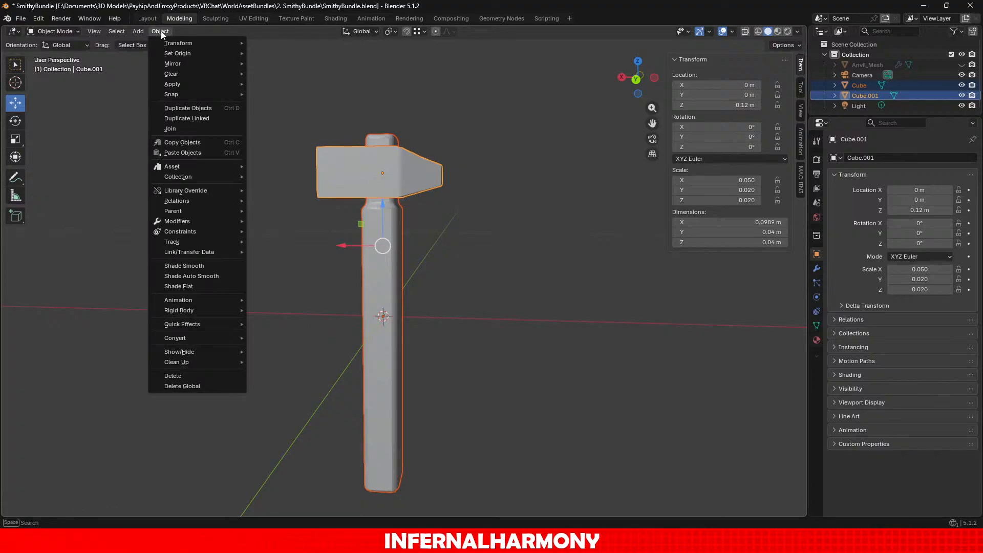
left_click(189, 134)
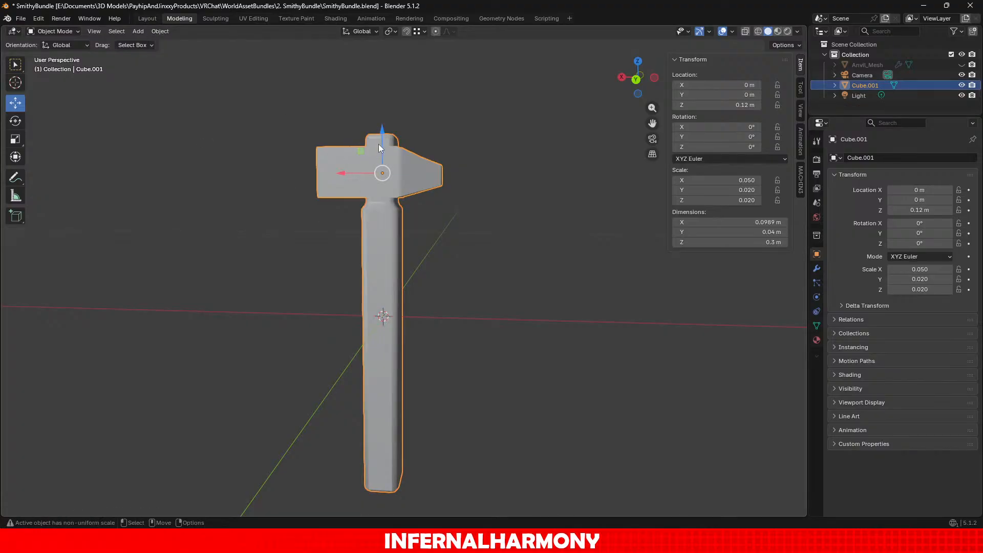
Step: Raise the joined hammer along Z and set its Z location to 0.3 m, copied from its Z dimension
left_click_drag(384, 136, 427, 449)
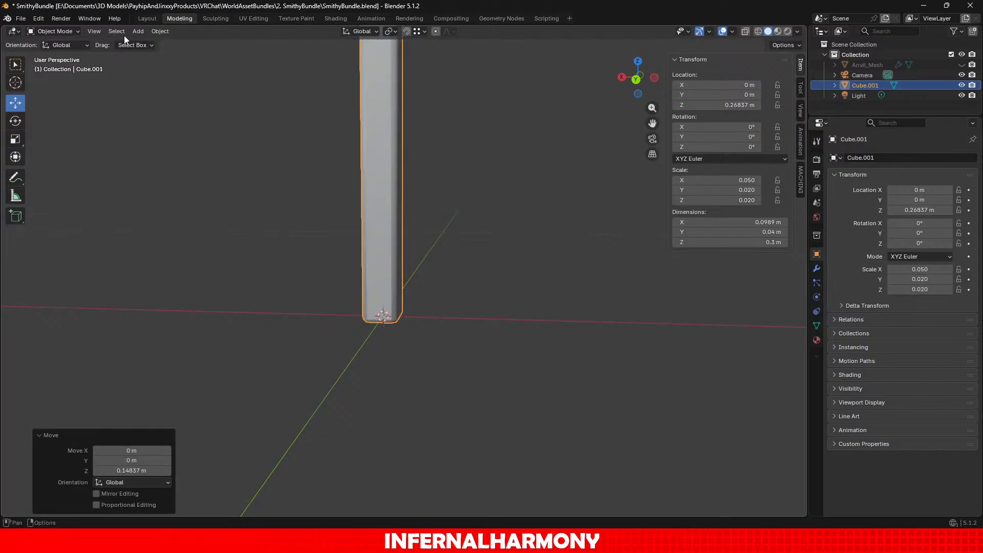
left_click(760, 242)
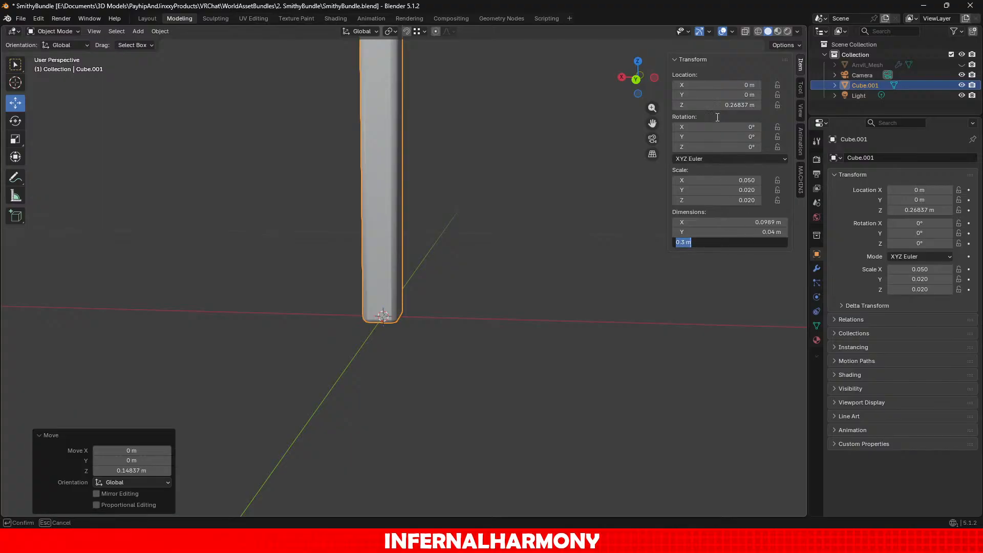
key("ctrl+c")
key("Return")
double_click(730, 105)
key("ctrl+v")
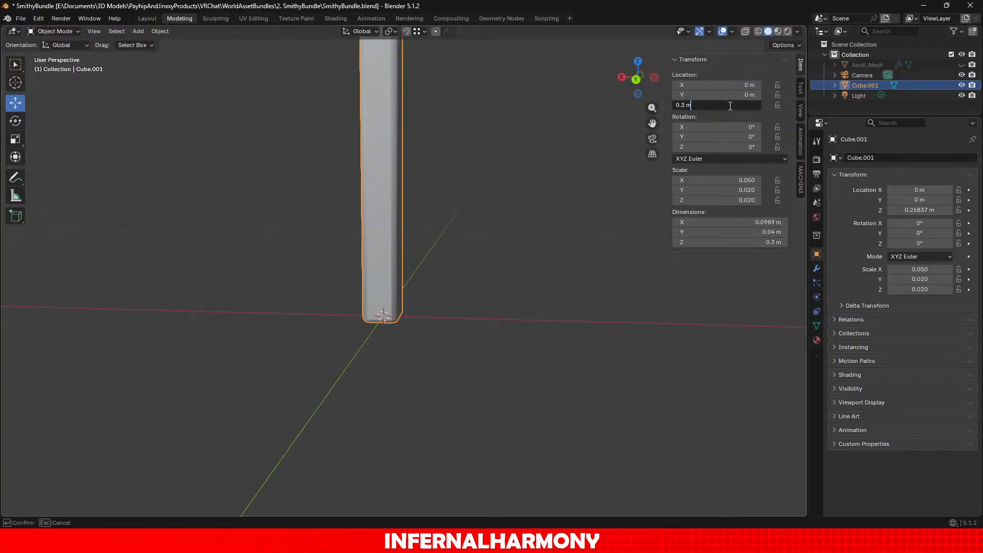
key("Return")
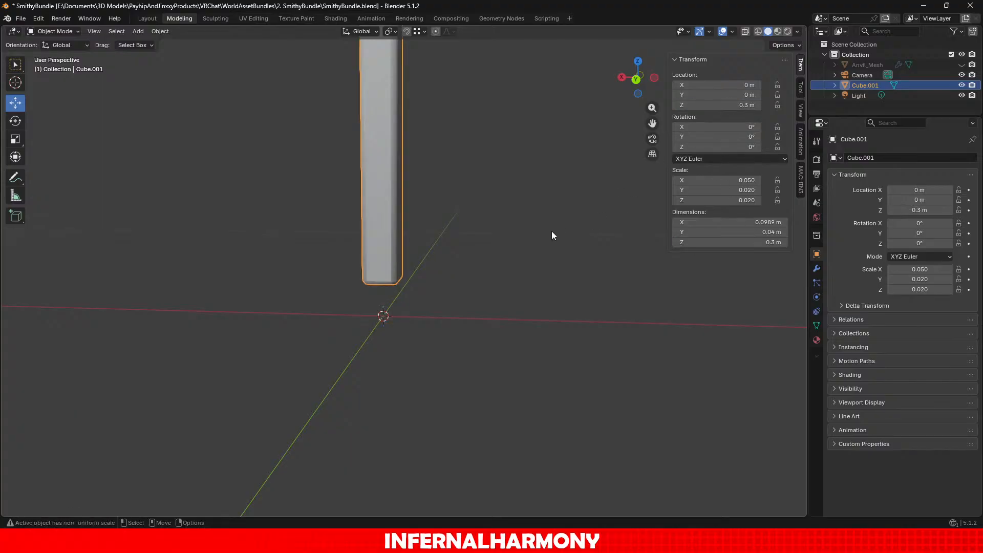
Step: Set the joined hammer's origin to its geometry and check the whole hammer
left_click(160, 30)
mouse_move(193, 84)
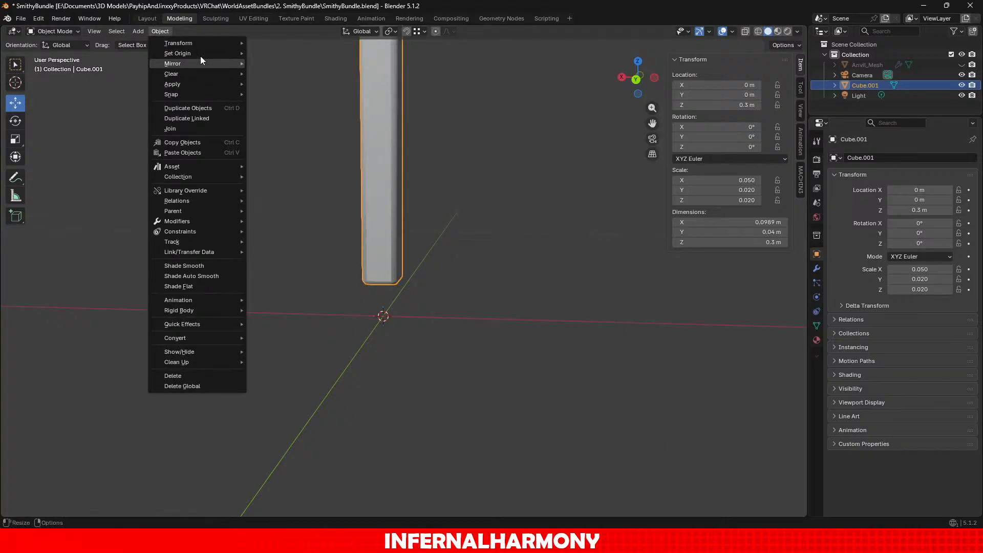
mouse_move(195, 54)
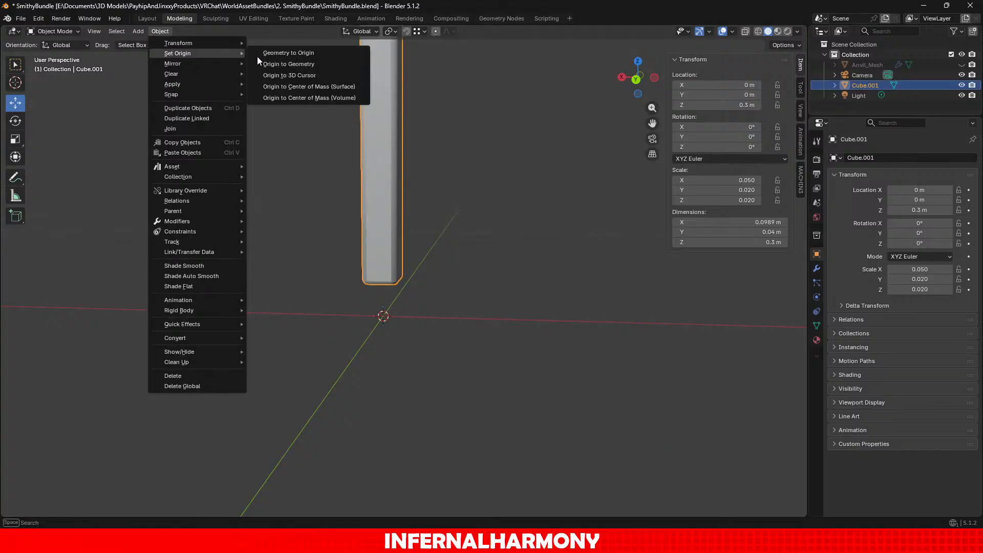
left_click(302, 65)
scroll(469, 241, "down", 5)
scroll(470, 246, "up", 5)
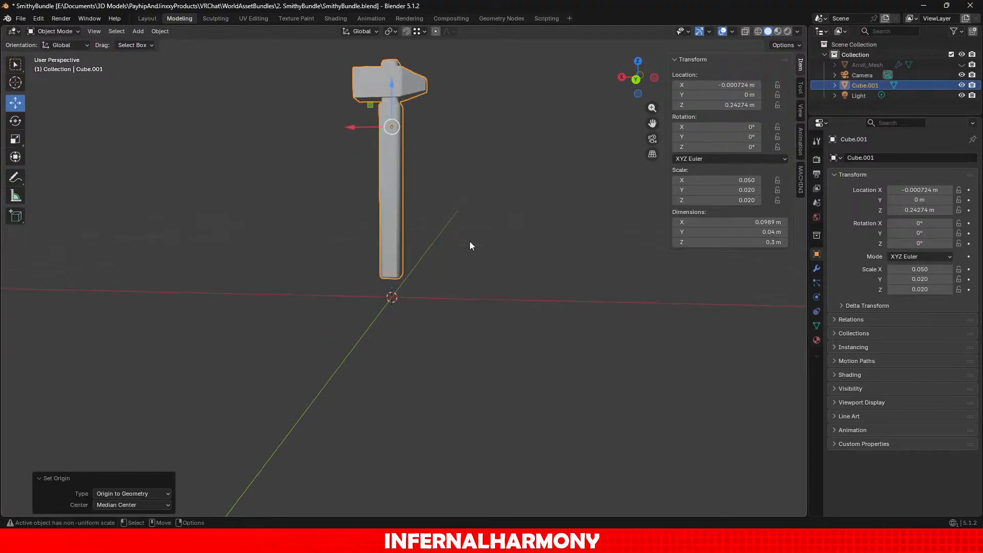
Step: Lower the hammer along Z by about 0.029 m towards the world origin and check its base from the back view
scroll(381, 94, "down", 2)
left_click_drag(389, 88, 430, 114)
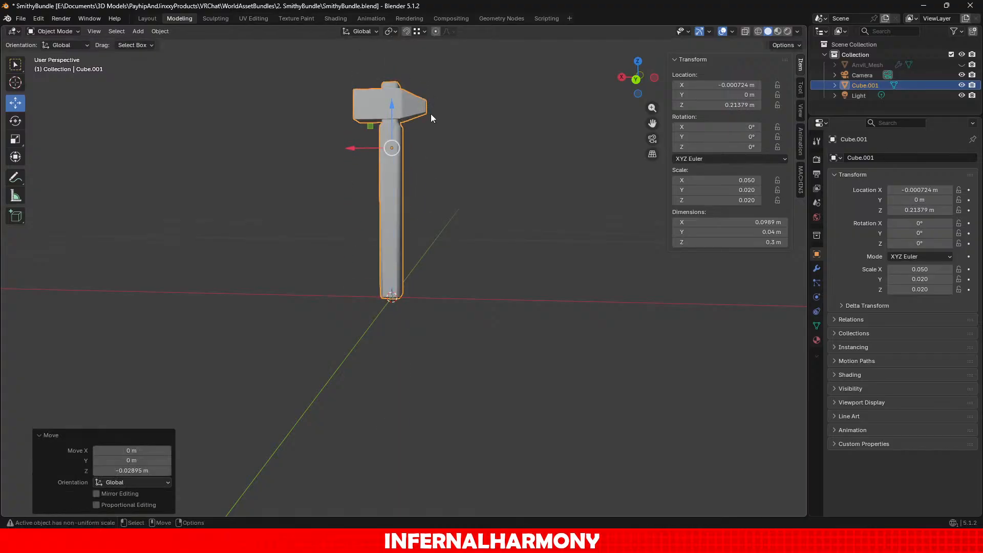
left_click(636, 80)
scroll(452, 288, "up", 12)
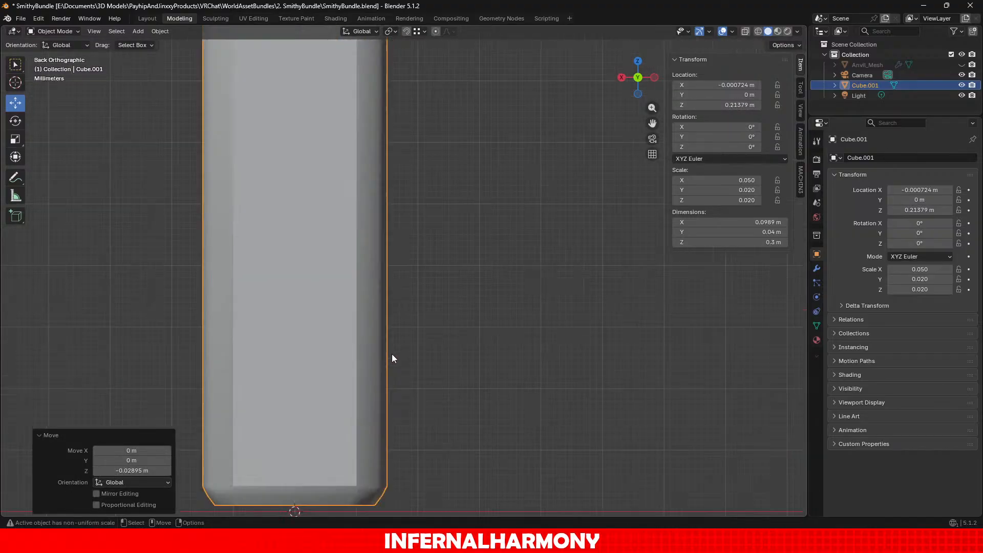
middle_click_drag(372, 427, 554, 249, "shift")
scroll(550, 273, "up", 3)
middle_click_drag(584, 316, 519, 282, "shift")
scroll(518, 281, "up", 1)
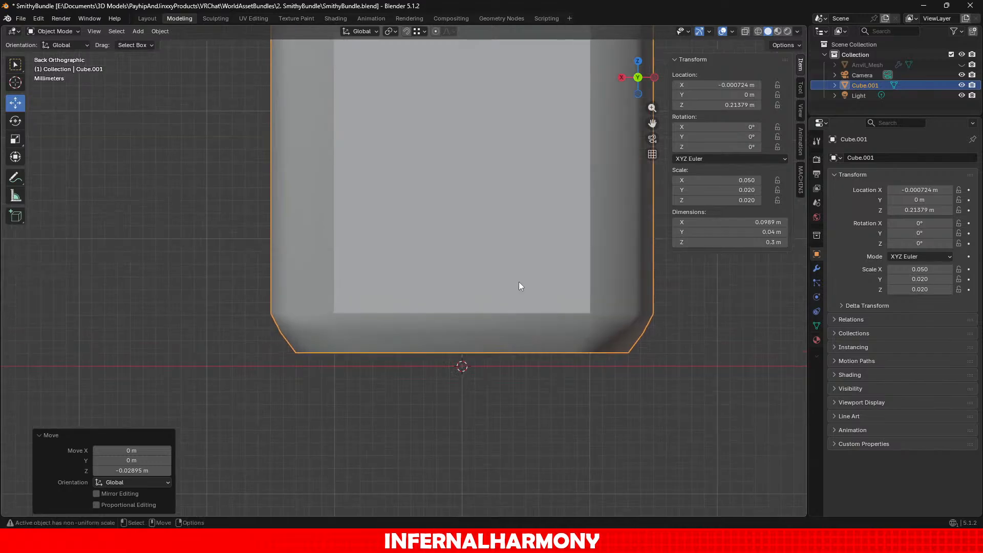
scroll(518, 281, "down", 12)
middle_click_drag(480, 239, 454, 386, "shift")
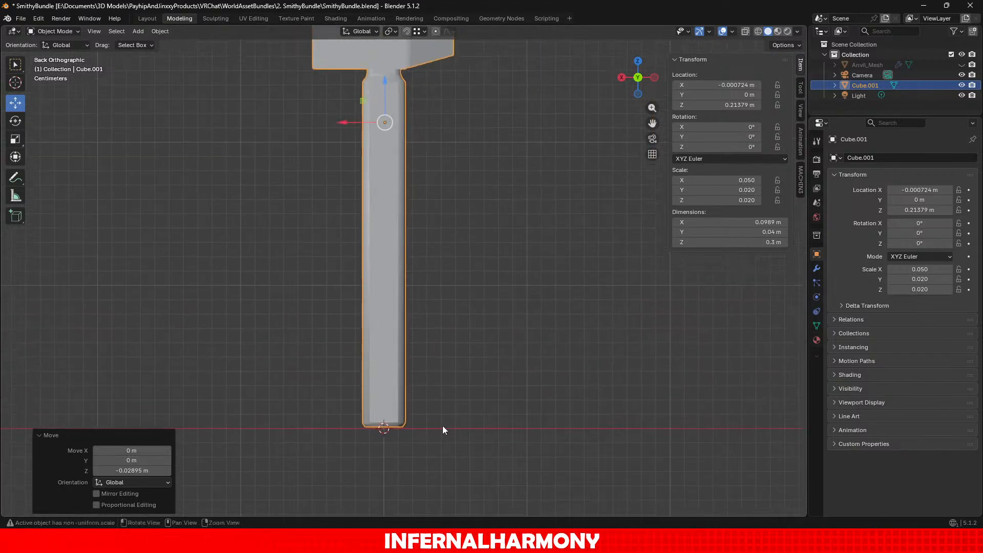
Step: Apply all transforms to the joined hammer
left_click(160, 32)
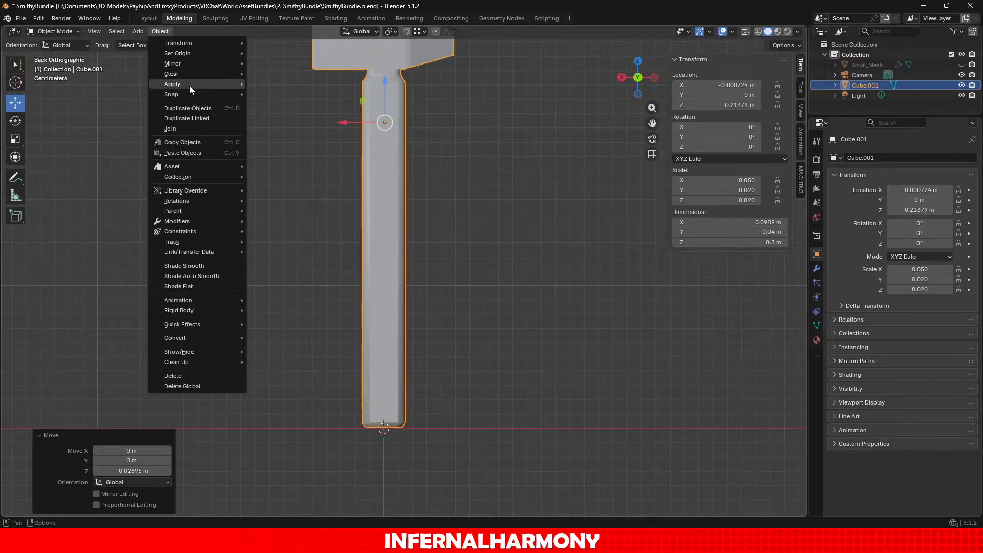
mouse_move(190, 85)
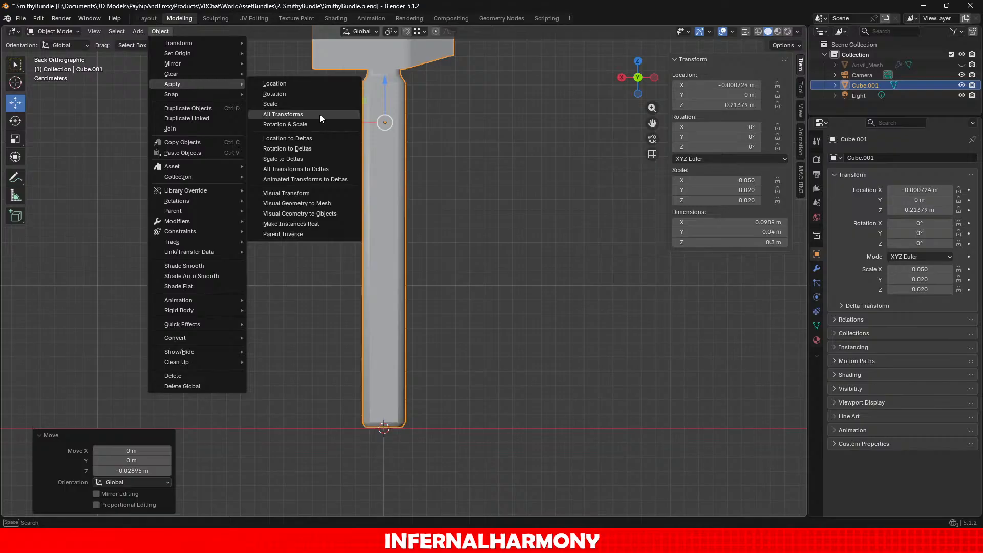
left_click(320, 115)
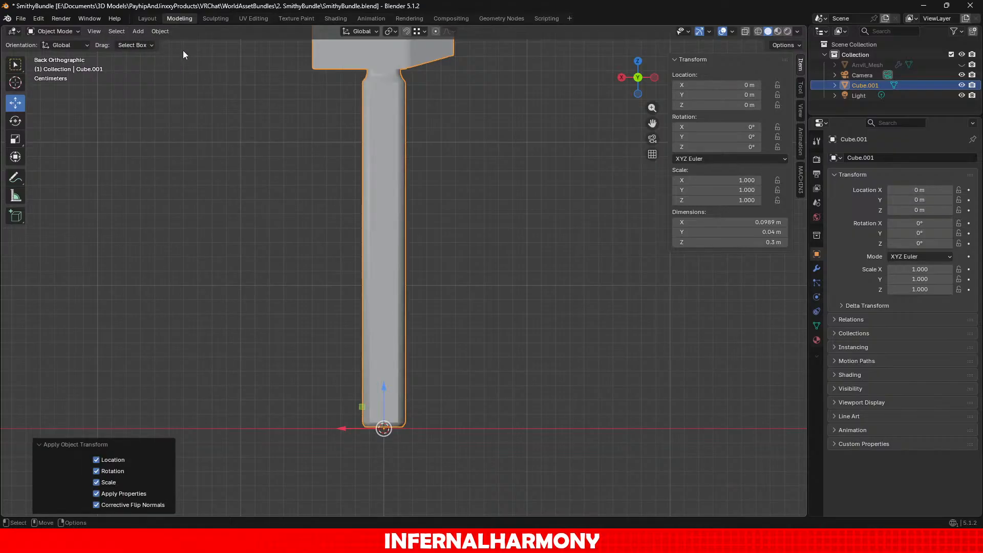
Step: Set the hammer's origin back to its geometry
left_click(143, 30)
mouse_move(170, 32)
mouse_move(205, 53)
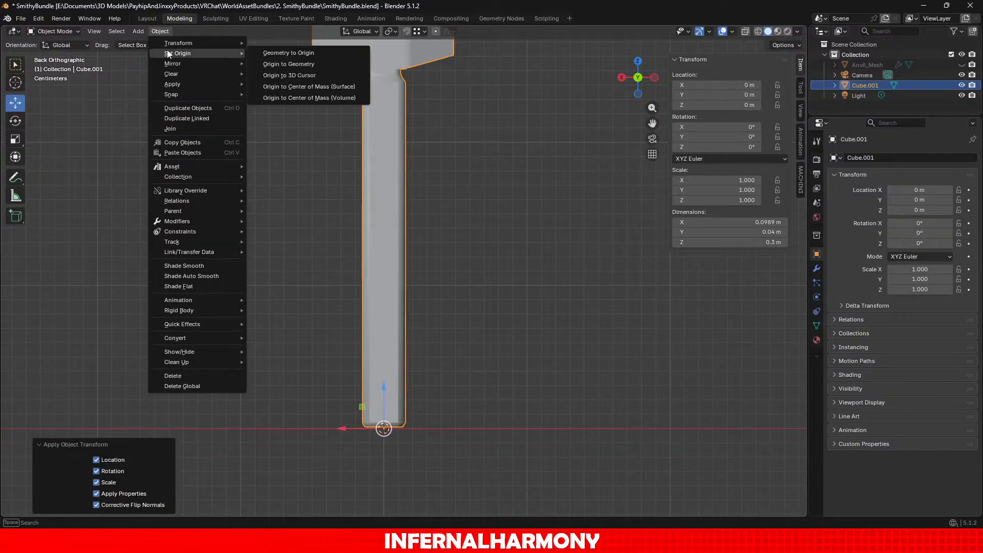
left_click(328, 65)
scroll(472, 163, "down", 4)
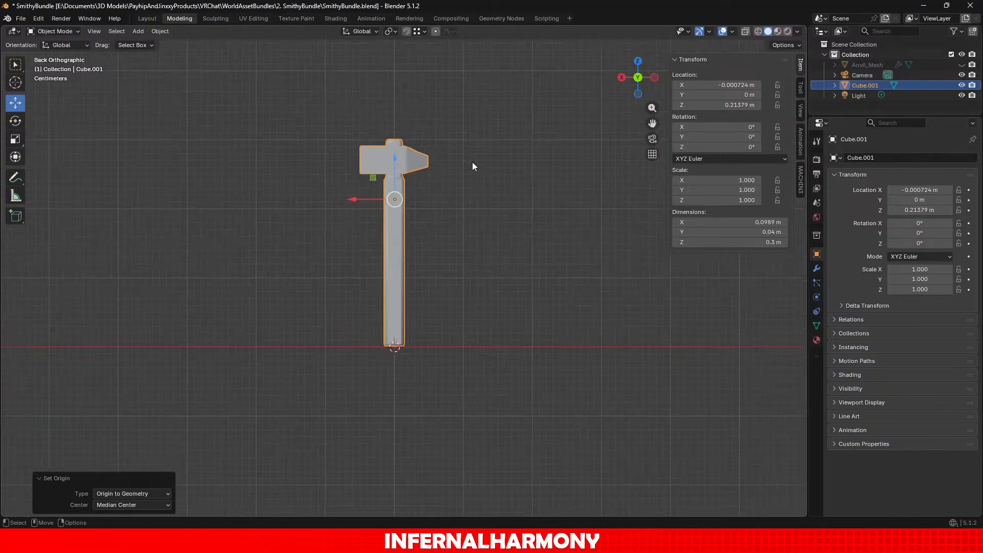
Step: In wireframe shading, move the hammer about 0.001 m down along Z so the handle's base meets the world X axis
scroll(428, 194, "up", 6)
scroll(434, 366, "up", 5)
middle_click_drag(443, 387, 456, 279, "shift")
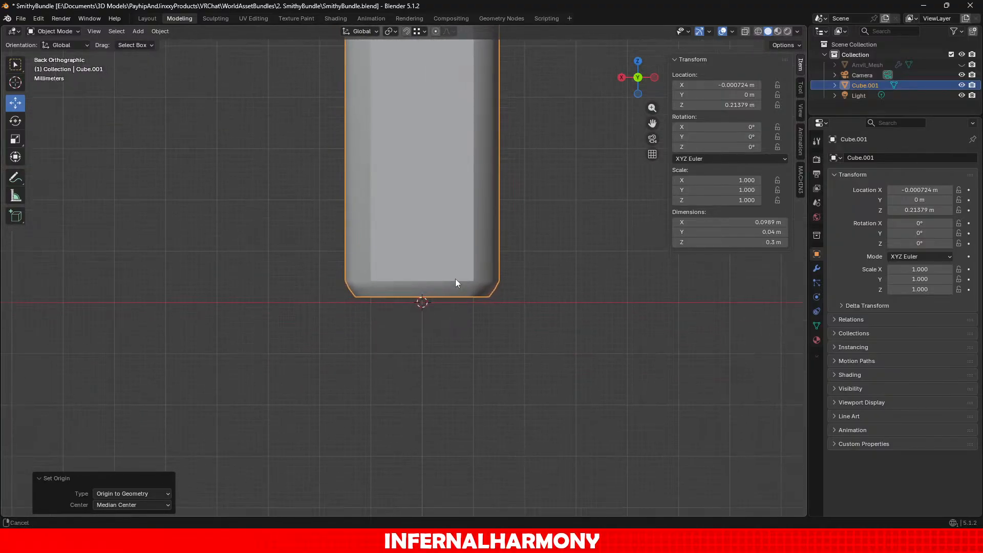
scroll(456, 280, "up", 10)
middle_click_drag(472, 353, 392, 243, "shift")
scroll(510, 230, "up", 4)
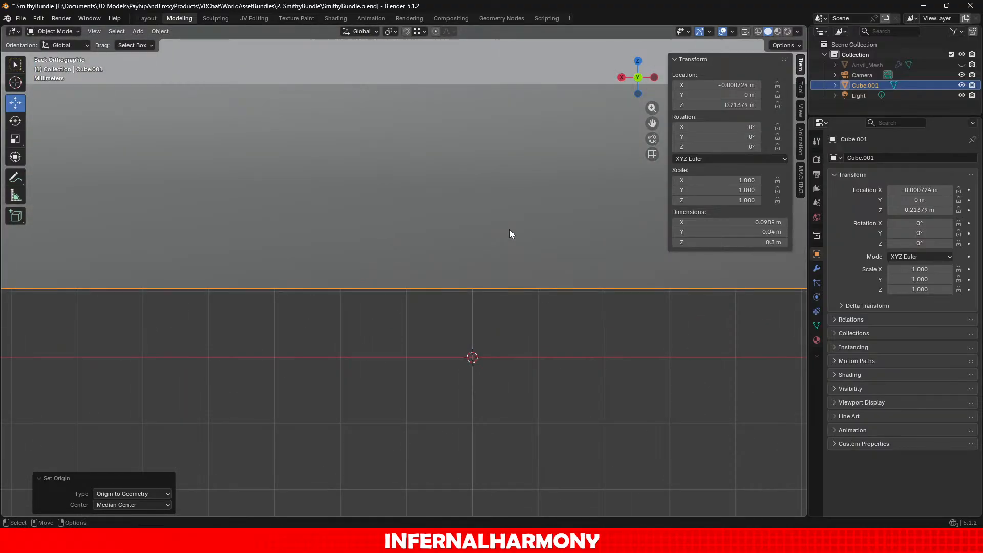
left_click(759, 31)
scroll(531, 398, "up", 3)
middle_click_drag(531, 398, 426, 190, "shift")
scroll(454, 108, "up", 1)
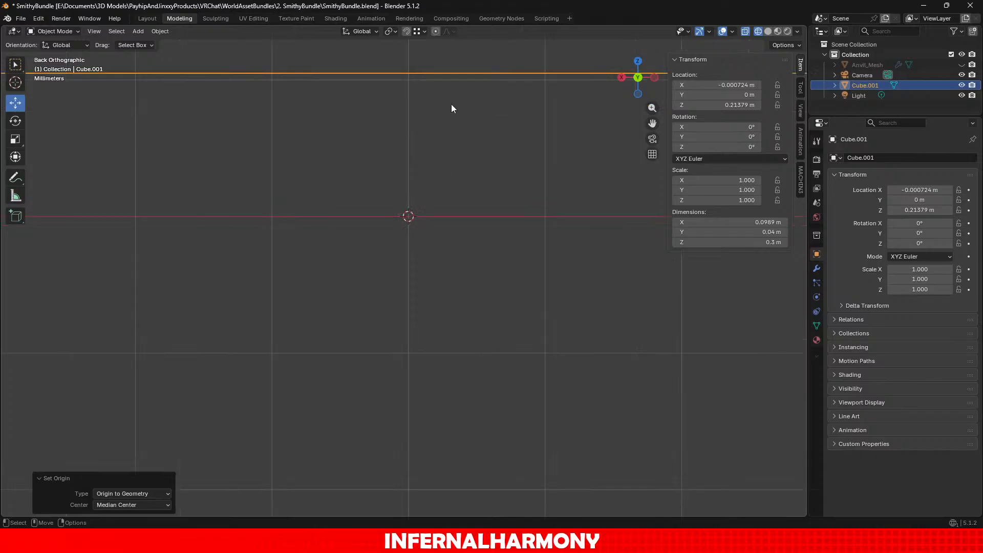
key("g")
key("z")
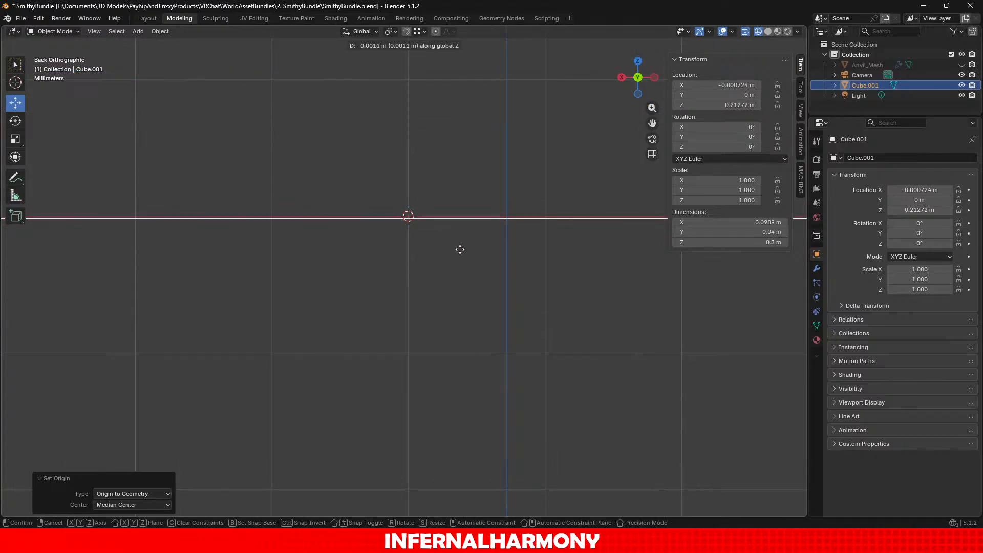
left_click(464, 247)
Step: Nudge the hammer down along Z by 0.000008 m to align its base with the world origin, and restore solid shading
scroll(465, 247, "up", 7)
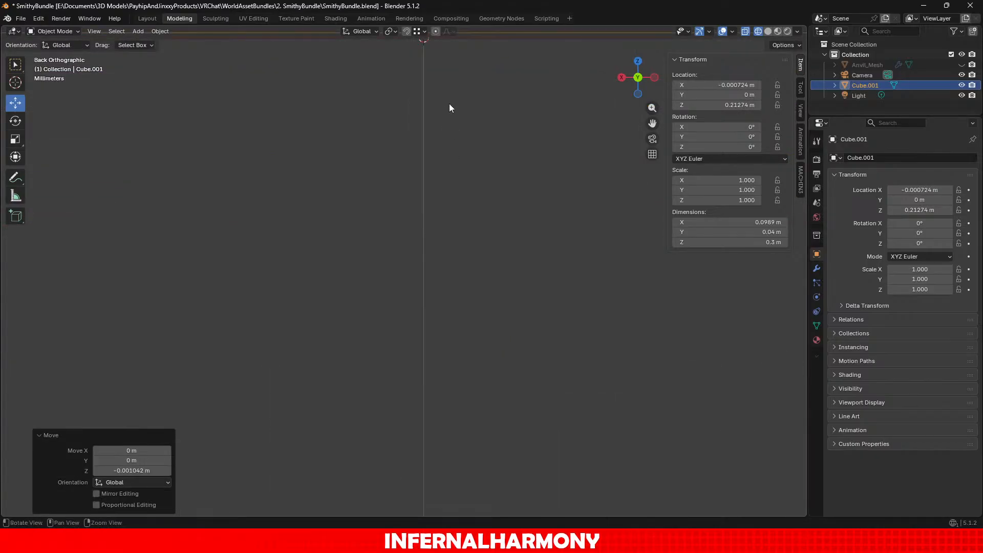
middle_click_drag(450, 105, 451, 387, "shift")
key("g")
key("z")
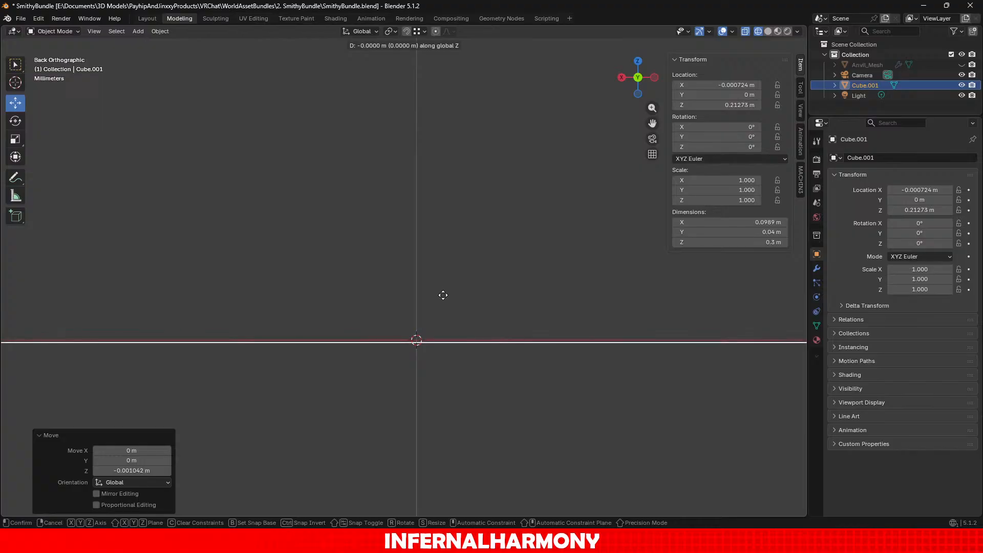
left_click(449, 293)
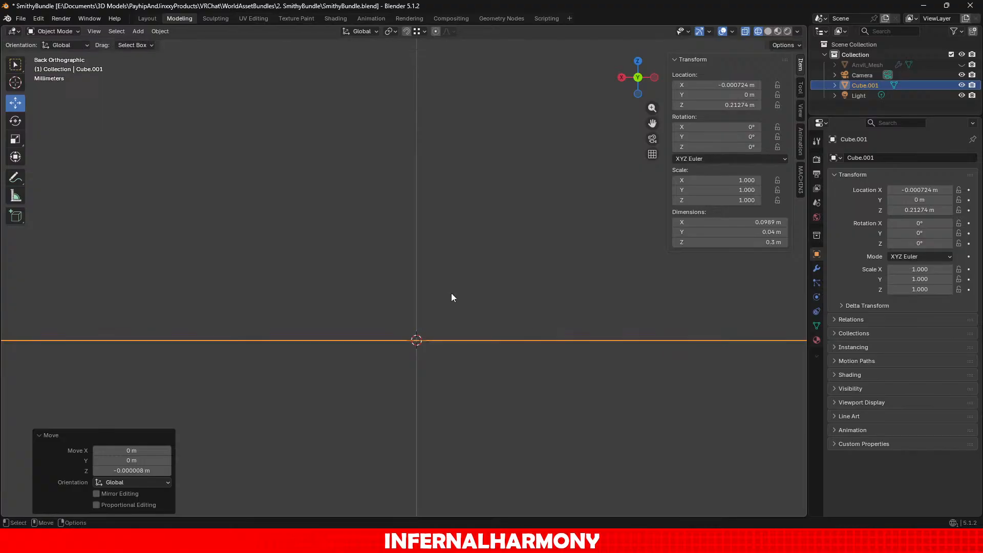
scroll(450, 294, "down", 4)
scroll(451, 302, "down", 5)
middle_click_drag(451, 302, 428, 374, "shift")
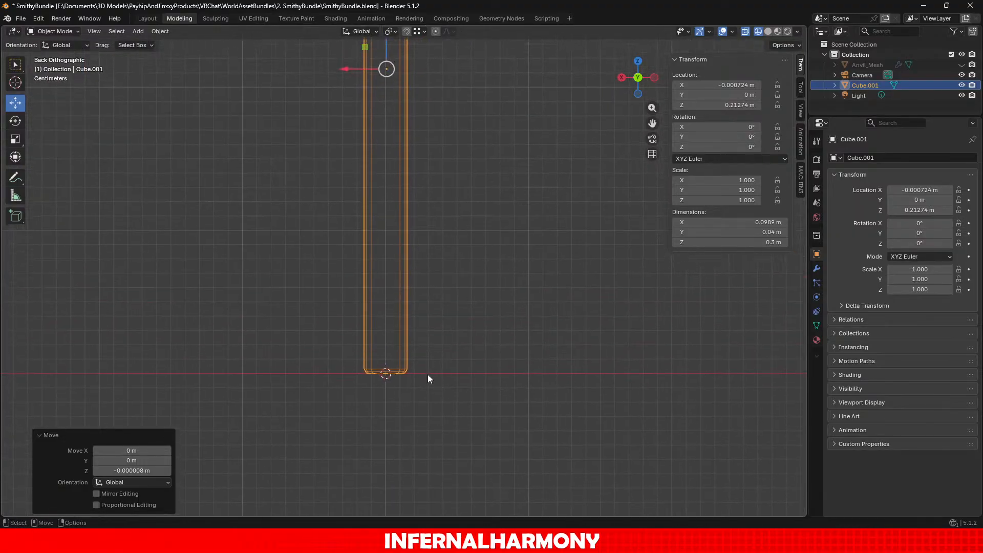
scroll(434, 361, "down", 3)
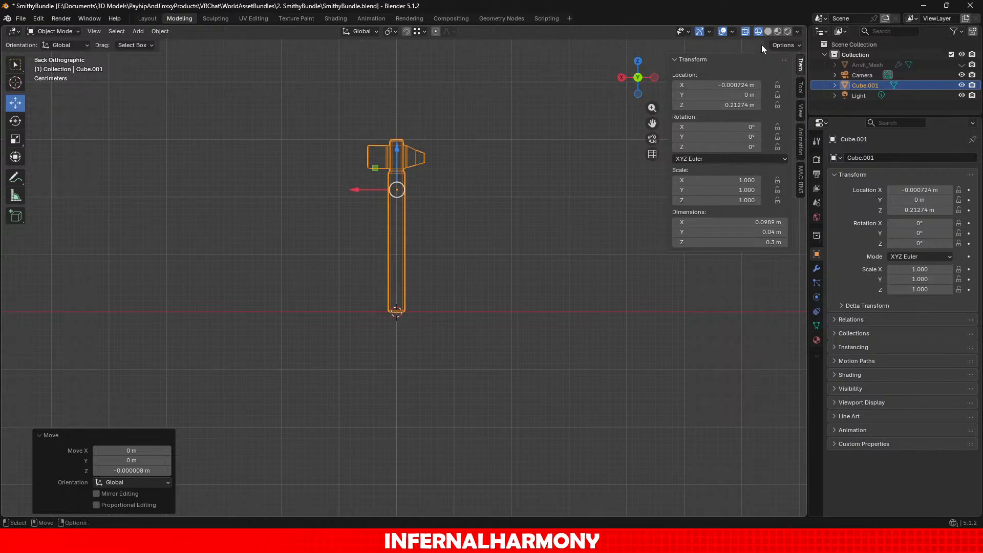
left_click(769, 31)
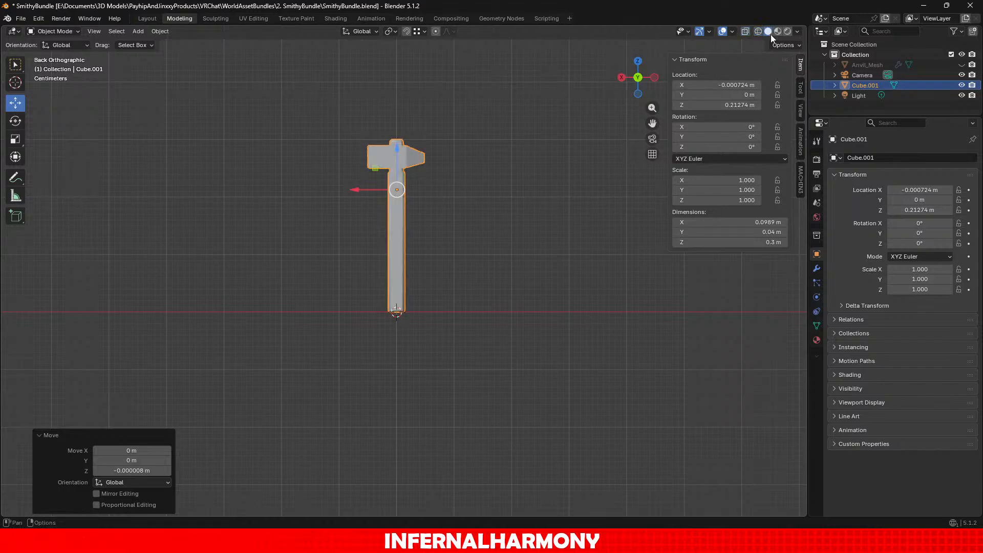
Step: Enter Edit Mode with wireframe shading and select only the bottom end face of the handle
left_click(63, 33)
left_click(54, 56)
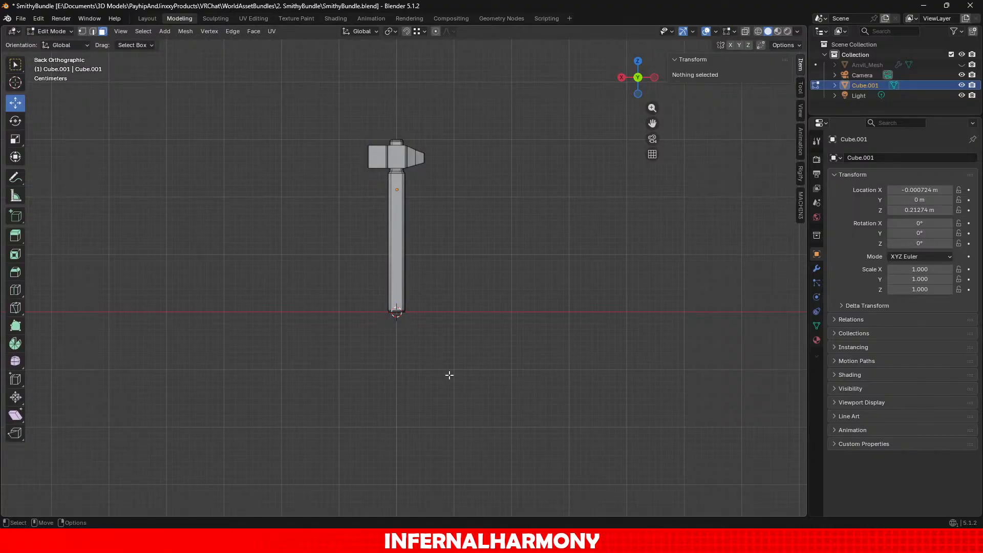
left_click(759, 31)
scroll(513, 366, "up", 4)
left_click_drag(521, 452, 358, 346)
scroll(381, 353, "up", 6)
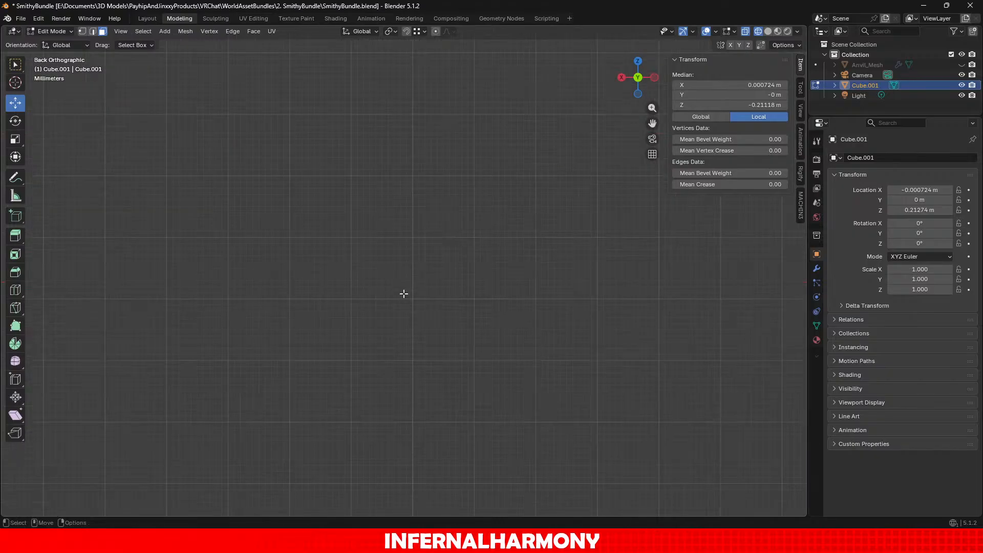
scroll(404, 293, "down", 4)
mouse_move(403, 294)
middle_mouse_down()
mouse_move(411, 179)
mouse_move(408, 304)
middle_mouse_up()
left_click(435, 281)
left_click(399, 263)
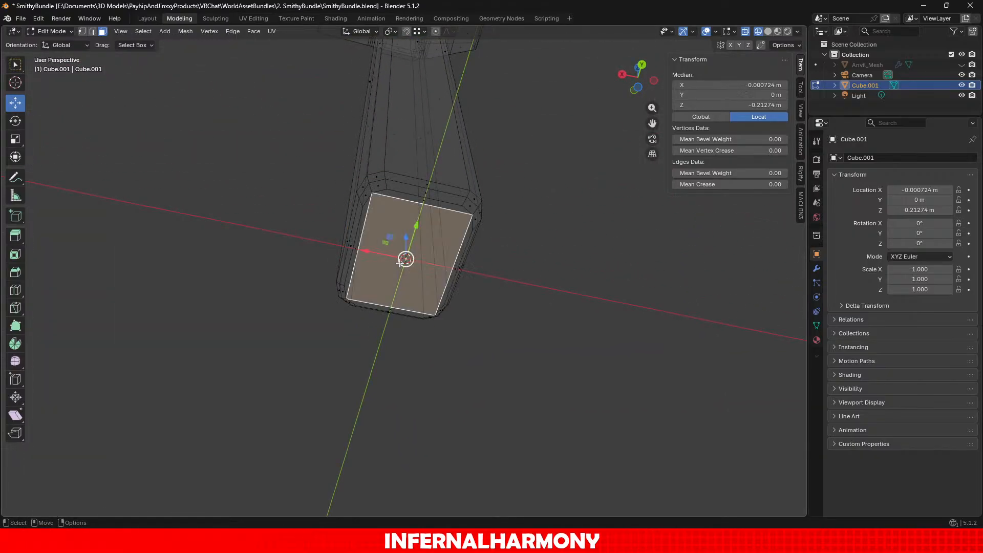
Step: Try setting the handle bottom face's local median Z to 0 m, and undo the change
left_click(747, 103)
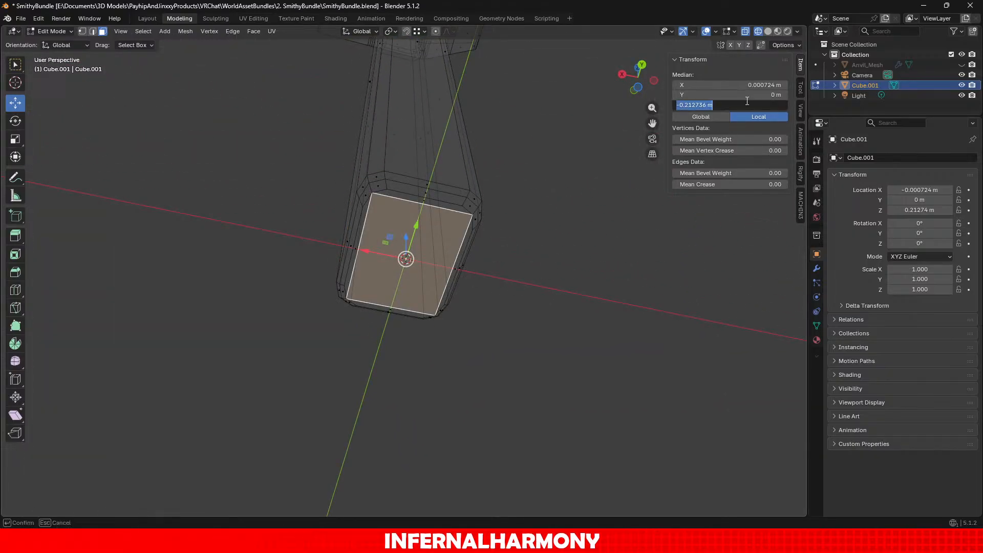
type("0")
key("Return")
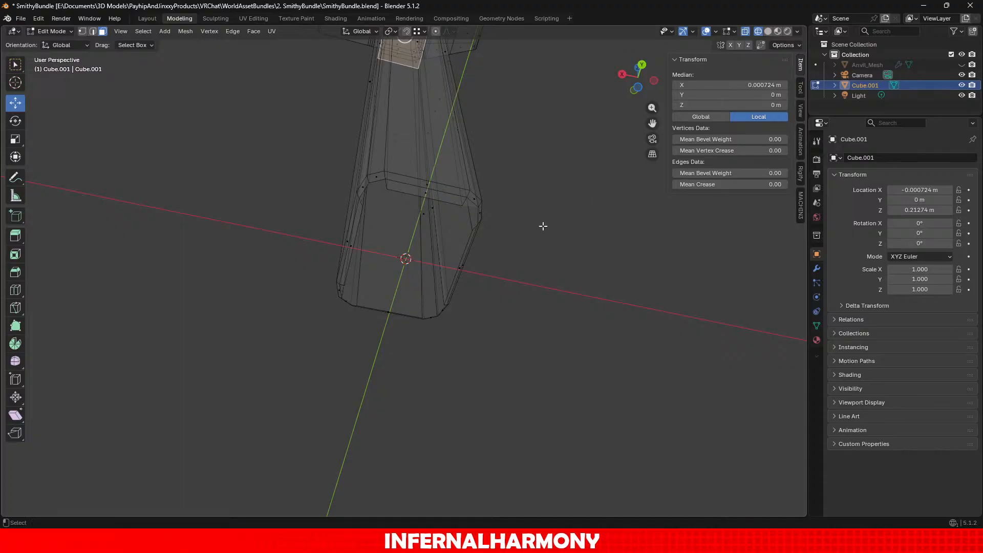
key("ctrl+z")
Step: Set the handle bottom face's median Z to 0 m in global coordinates
left_click(713, 116)
left_click(732, 105)
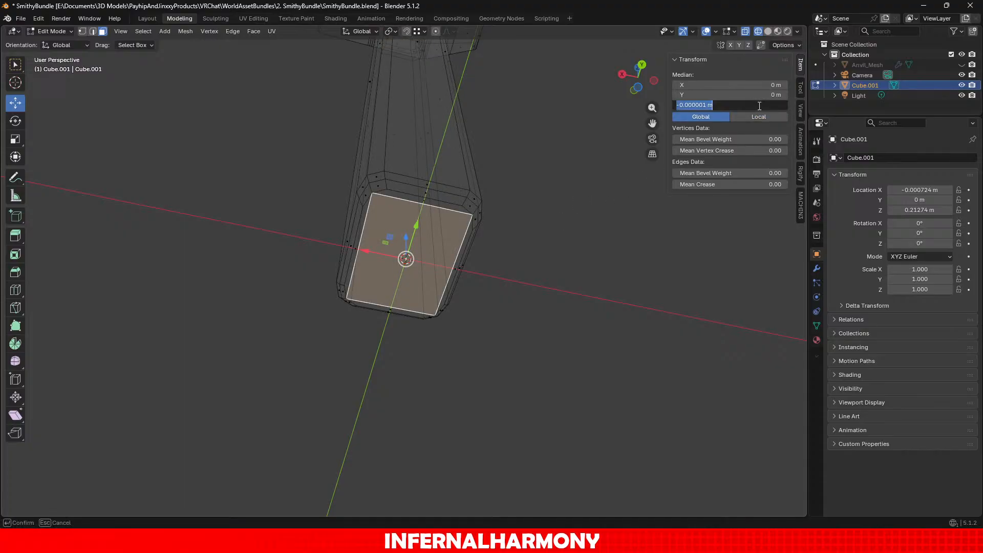
type("0")
key("Return")
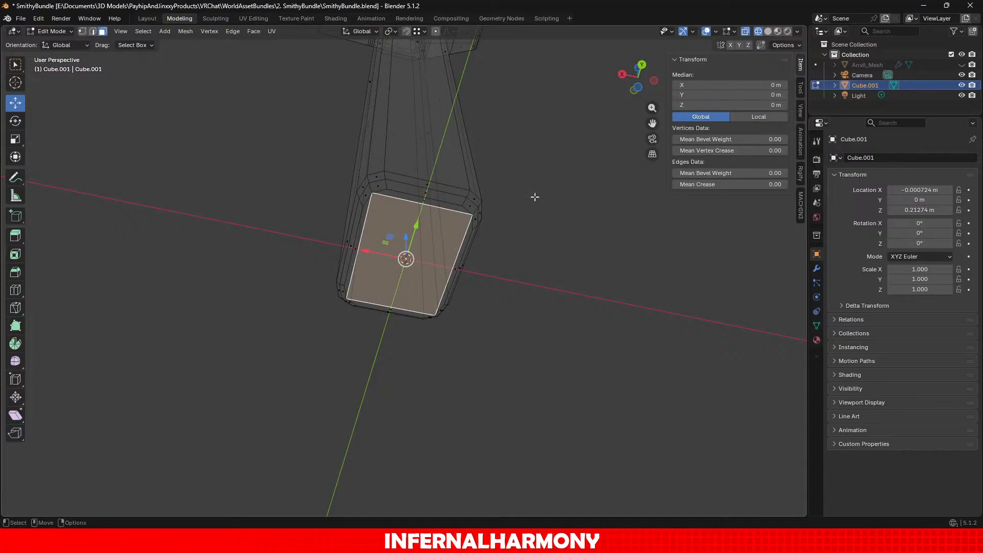
Step: Return to Object Mode with solid shading, check the whole hammer and save the file
left_click(62, 32)
left_click(55, 43)
middle_click_drag(508, 284, 451, 297)
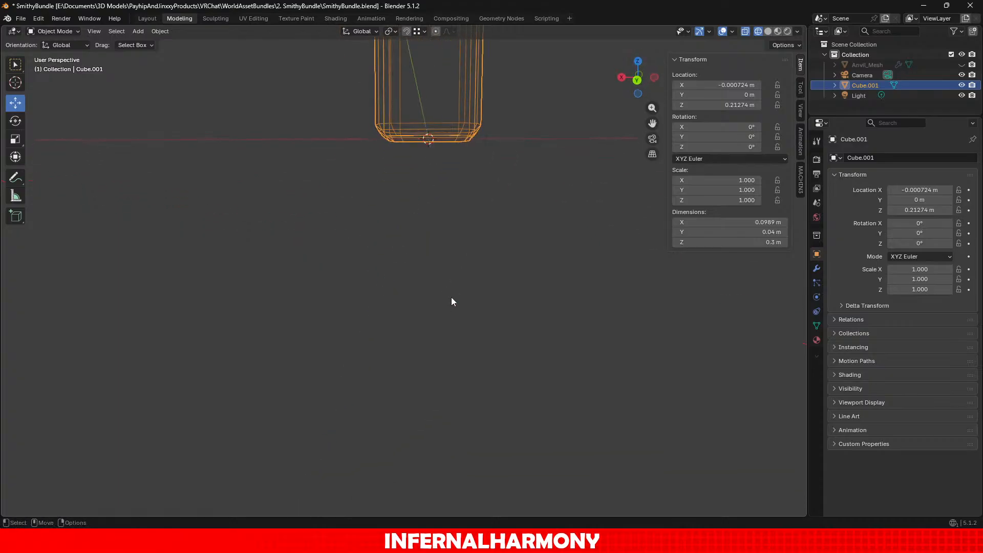
scroll(483, 274, "down", 5)
left_click(768, 31)
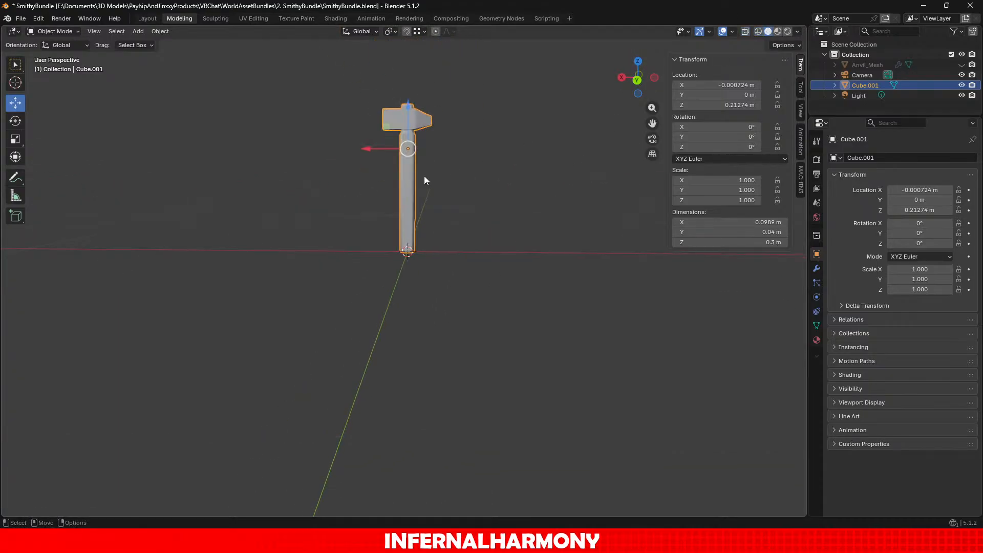
scroll(429, 247, "up", 5)
key("ctrl+s")
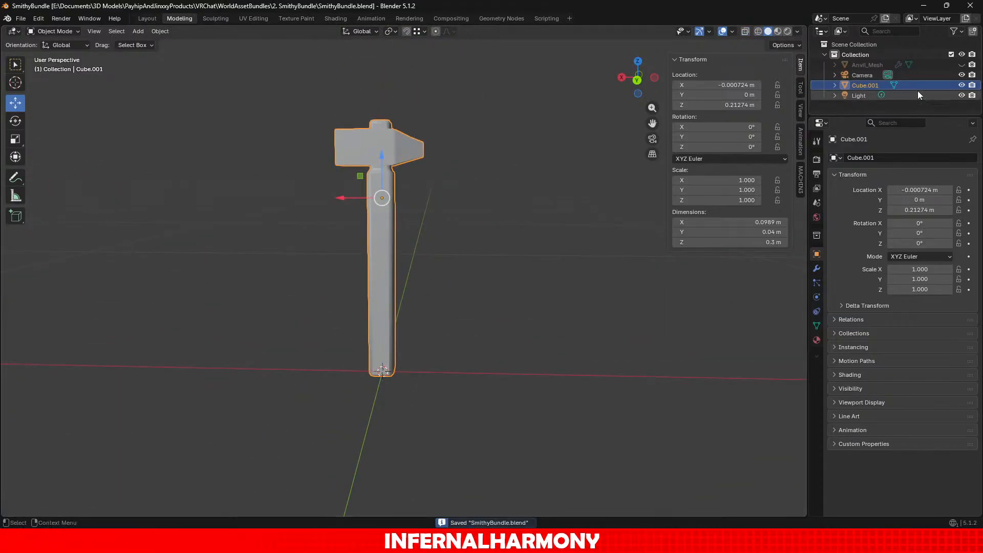
Step: Rename the hammer object as SmithingHammer_Mesh
double_click(859, 86)
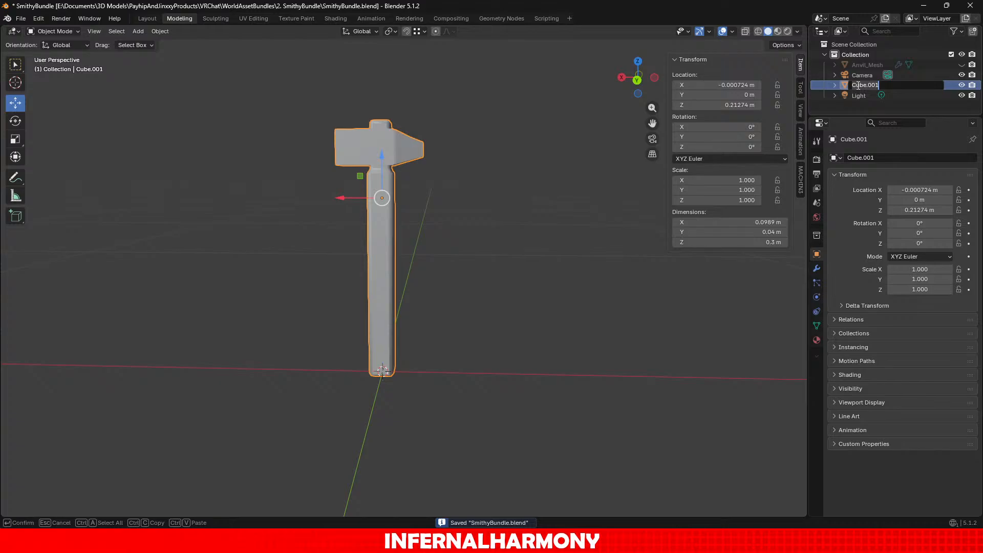
type("SmithingHammer_M")
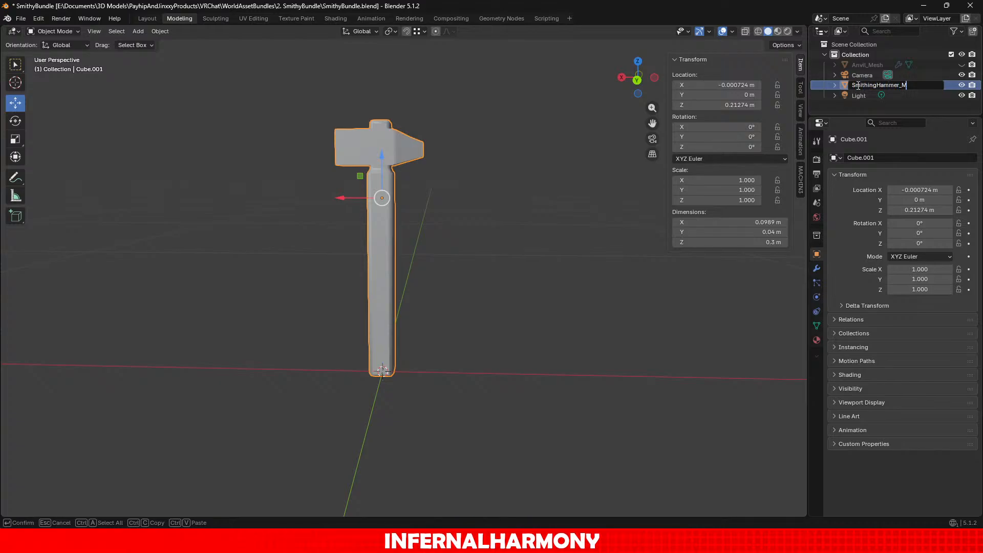
type("esh")
key("Return")
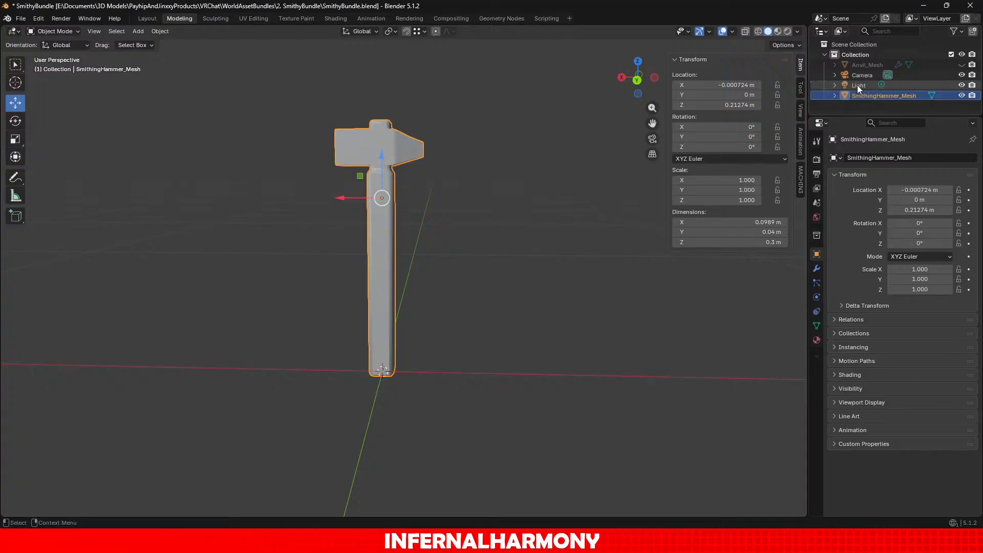
Step: Delete the Light and the Camera from the scene
left_click(860, 86)
key("Delete")
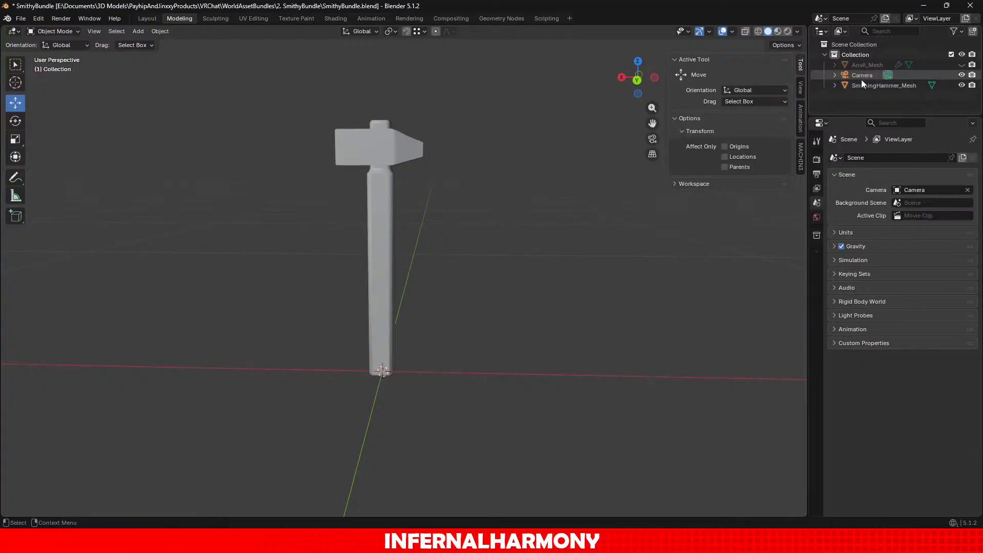
left_click(861, 77)
key("Delete")
Step: Rename the hammer object's mesh data as SmithingHammer_Mesh
left_click(856, 76)
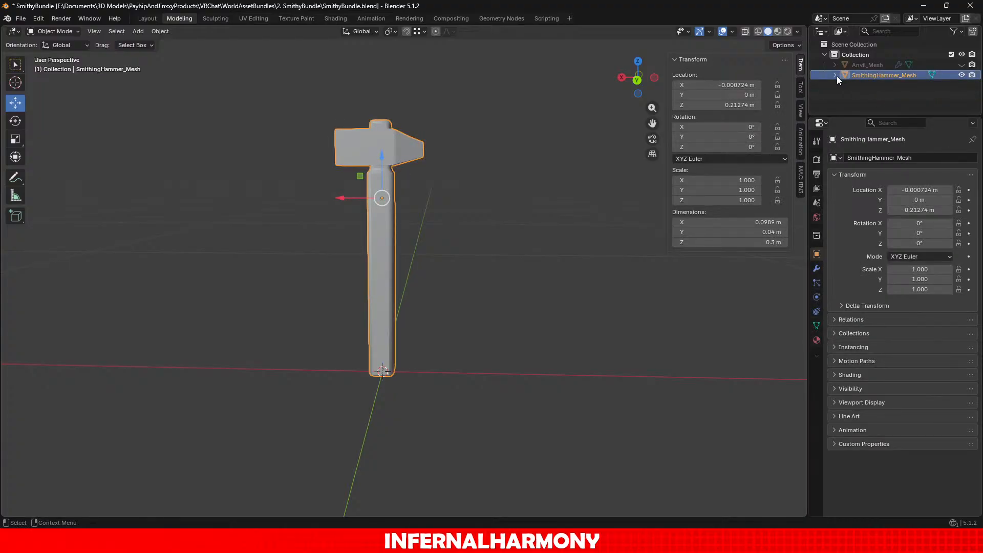
left_click(835, 75)
double_click(876, 85)
type("SmithingHammer_Mesh")
key("Return")
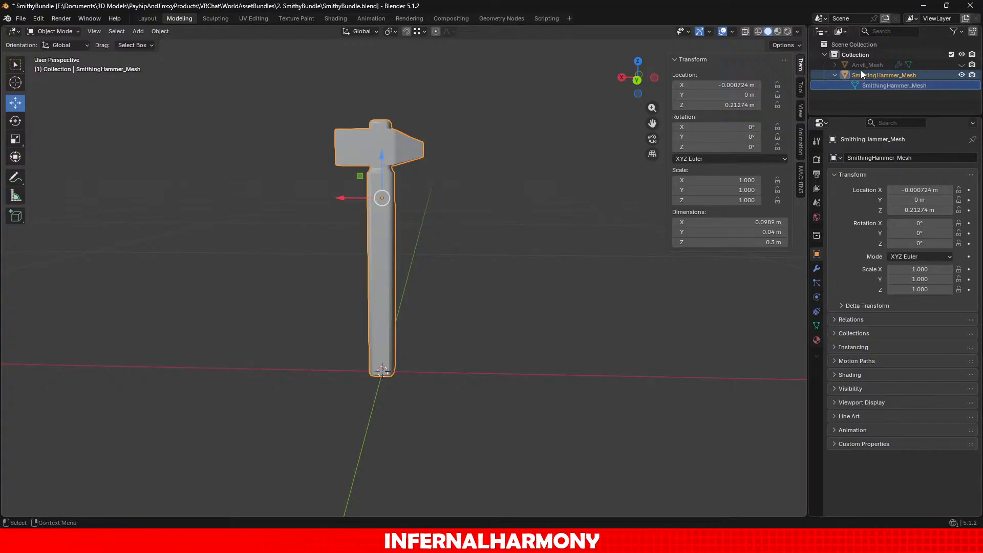
Step: Rename the material on Anvil_Mesh as Metal_Material
left_click(843, 76)
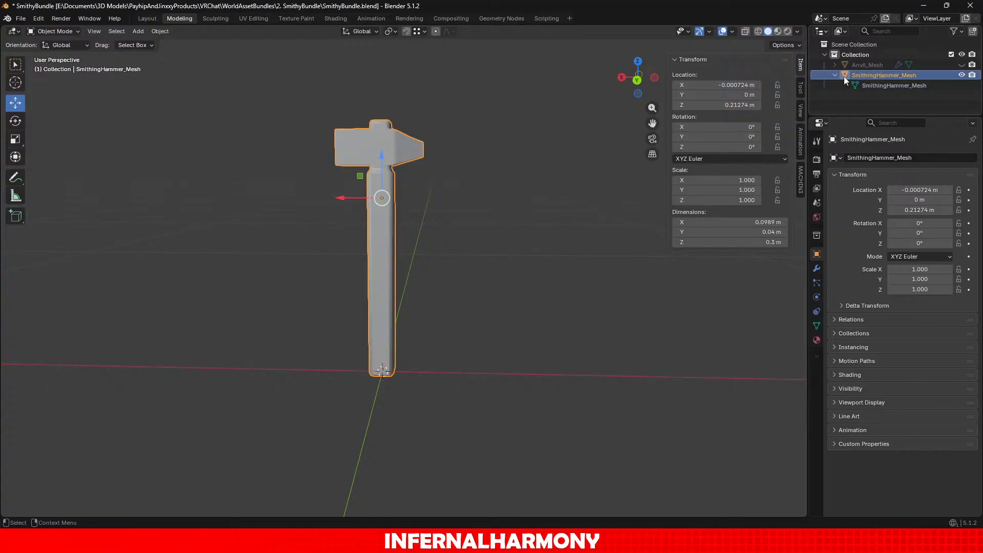
left_click(835, 75)
left_click(834, 65)
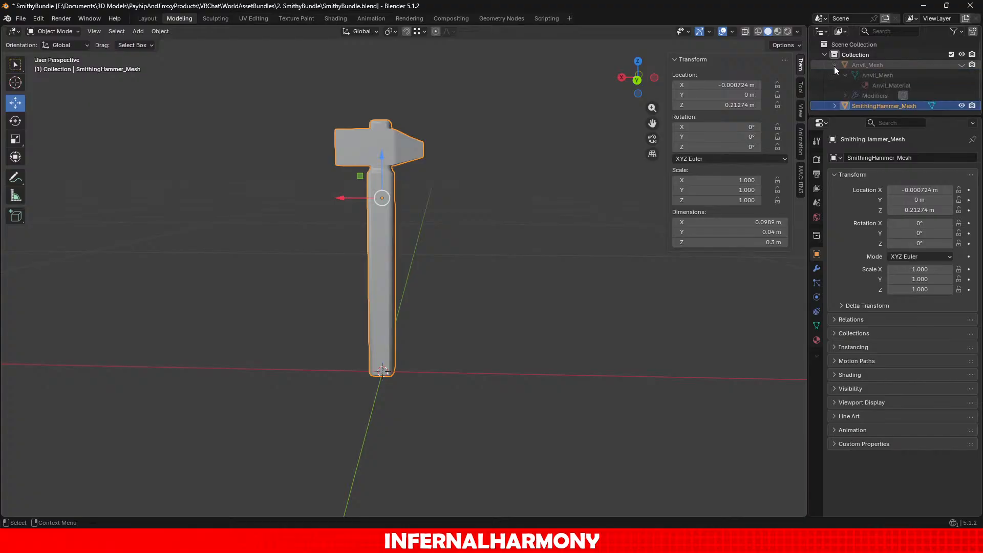
left_click(834, 66)
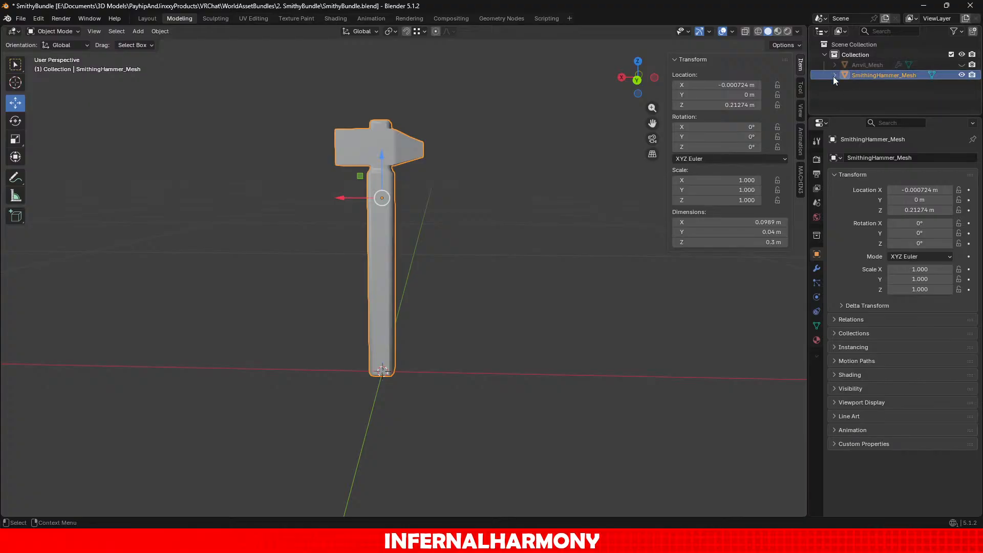
left_click(834, 66)
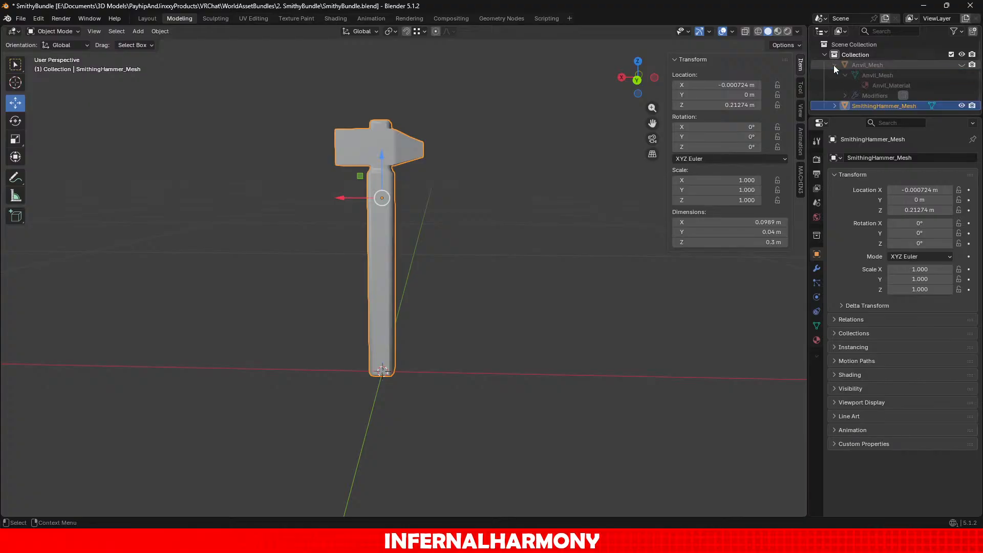
double_click(879, 85)
left_click(886, 85)
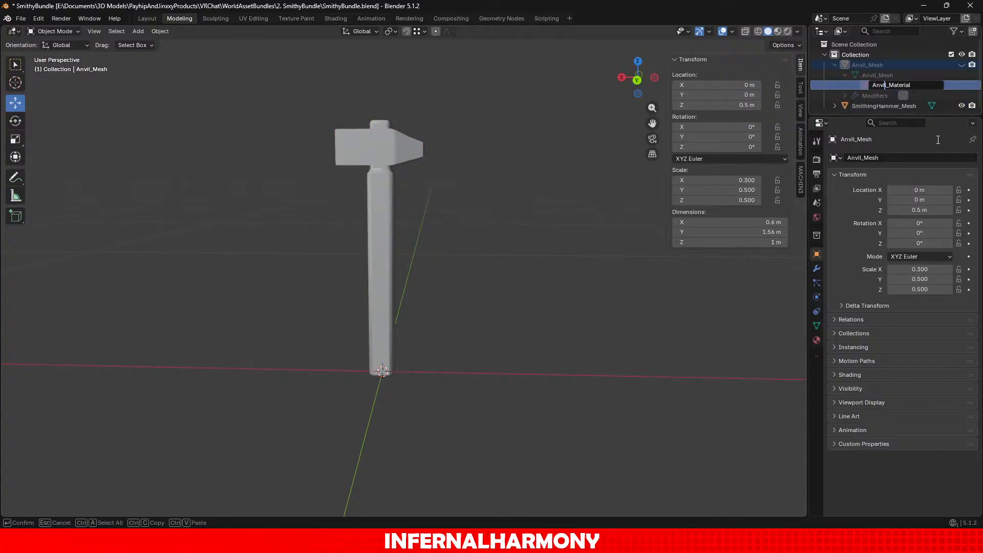
key("BackSpace")
key("BackSpace")
key("BackSpace")
key("BackSpace")
key("BackSpace")
type("Metal")
key("Return")
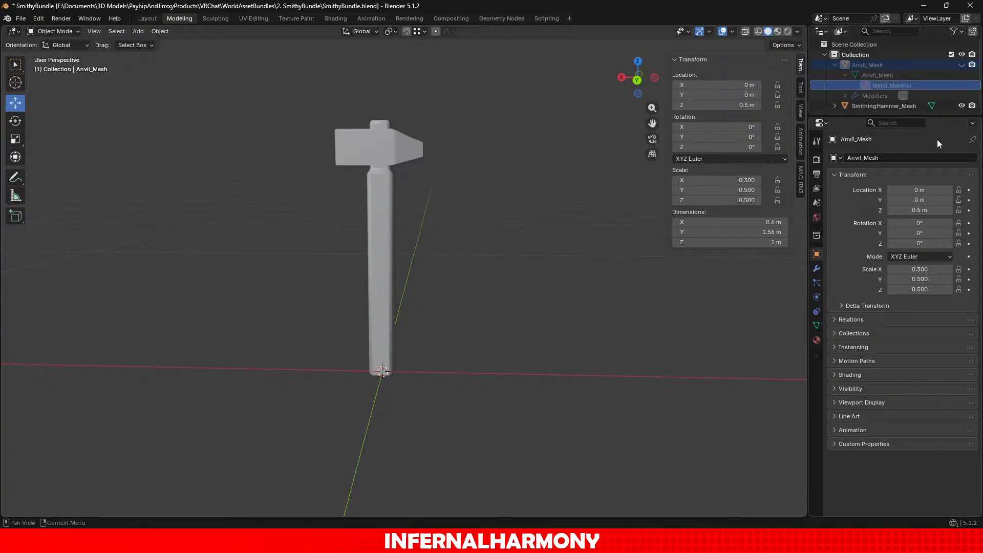
left_click(835, 64)
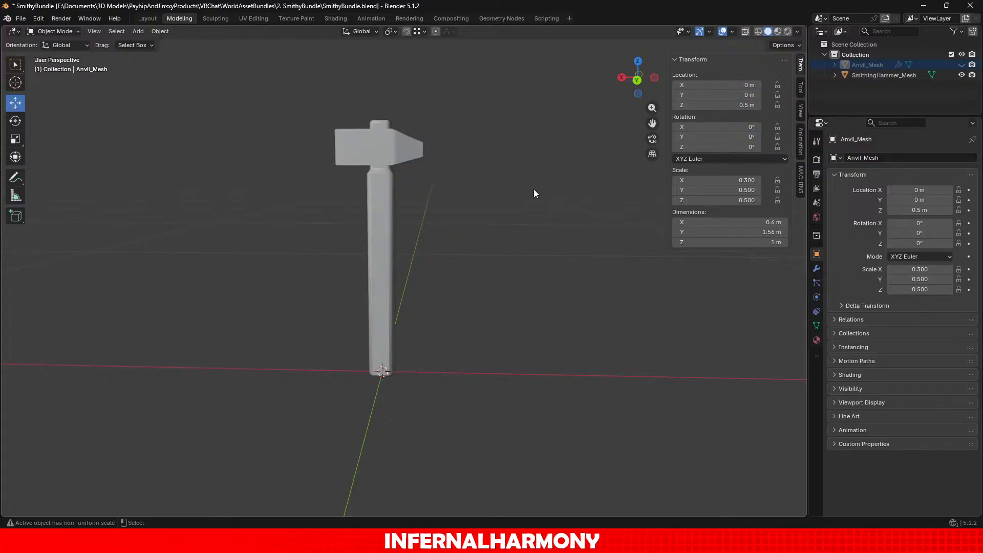
Step: Hide SmithingHammer_Mesh in the viewport and save the file
key("ctrl+s")
left_click(962, 75)
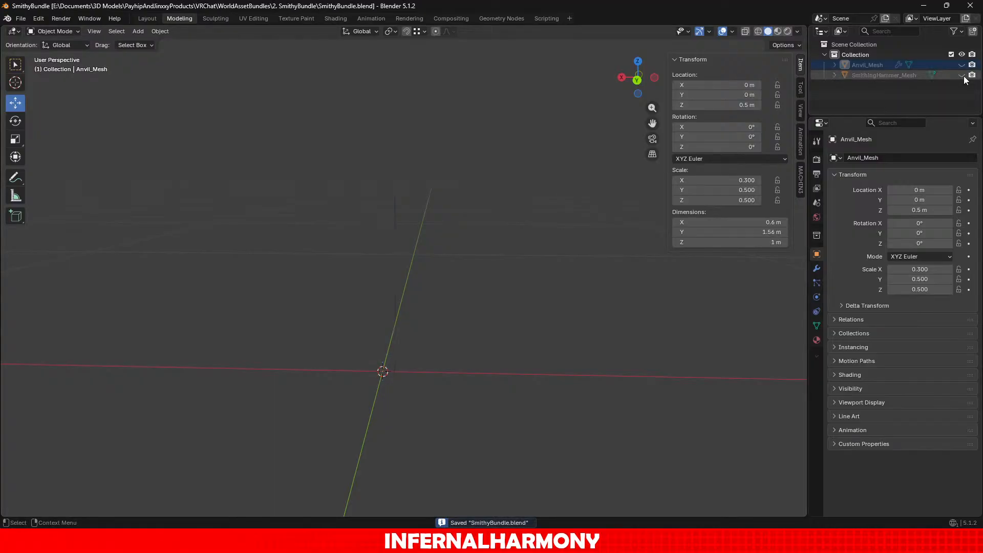
left_click(865, 75)
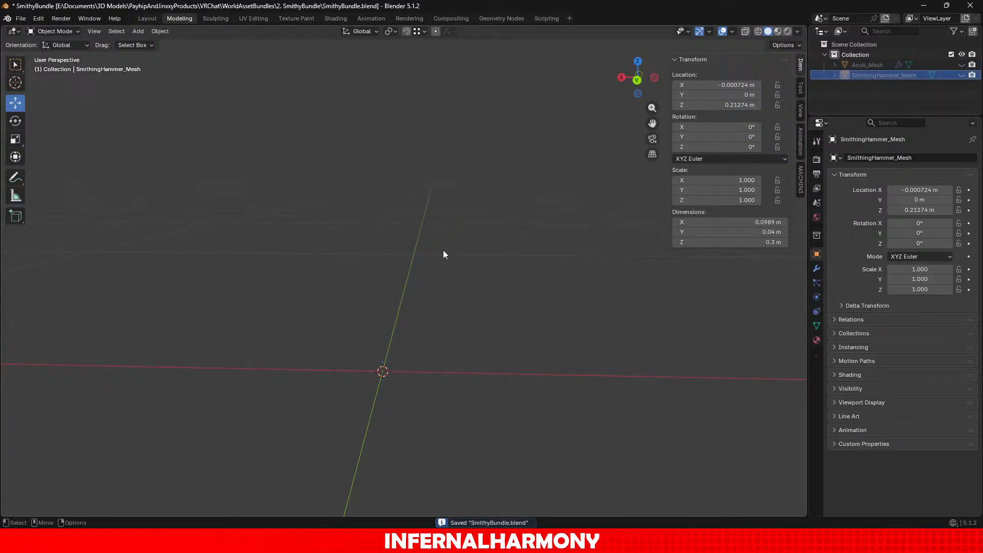
key("ctrl+s")
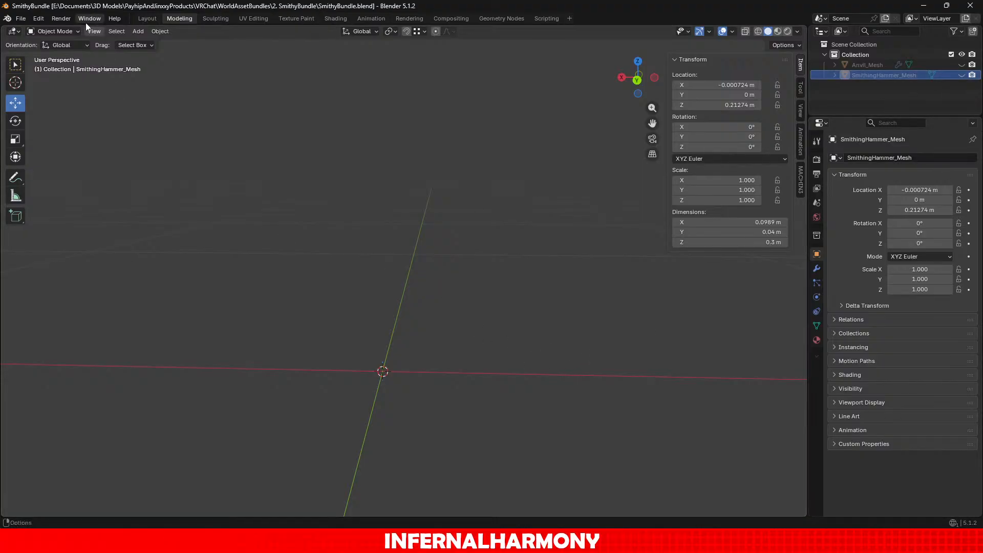
Step: Add a cylinder mesh at the world origin with 12 vertices
left_click(115, 31)
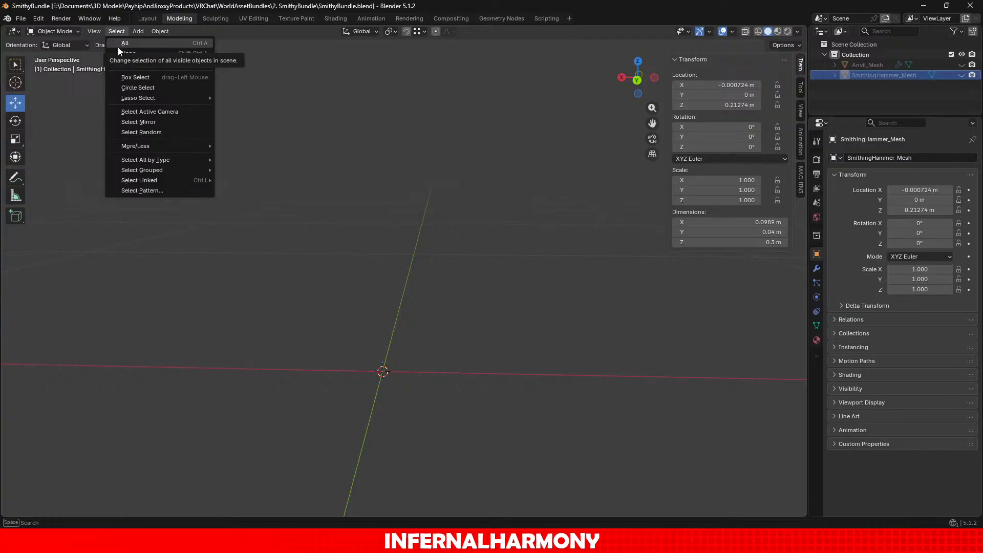
left_click(138, 31)
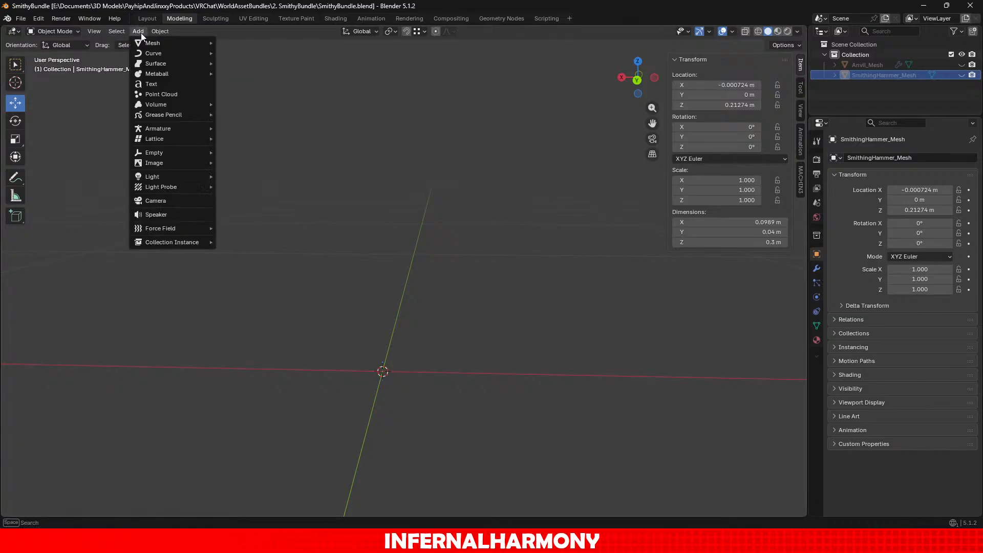
mouse_move(142, 41)
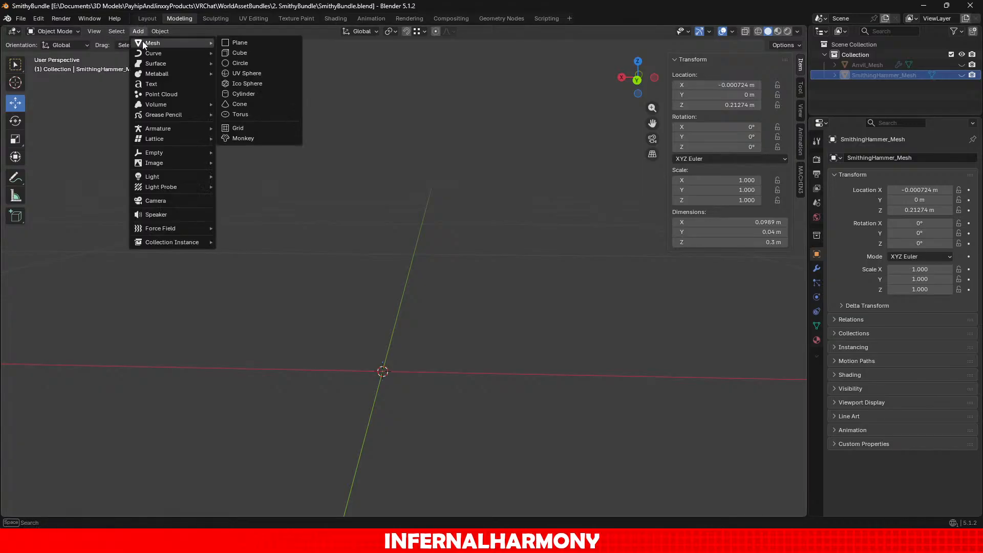
left_click(248, 94)
scroll(367, 330, "down", 6)
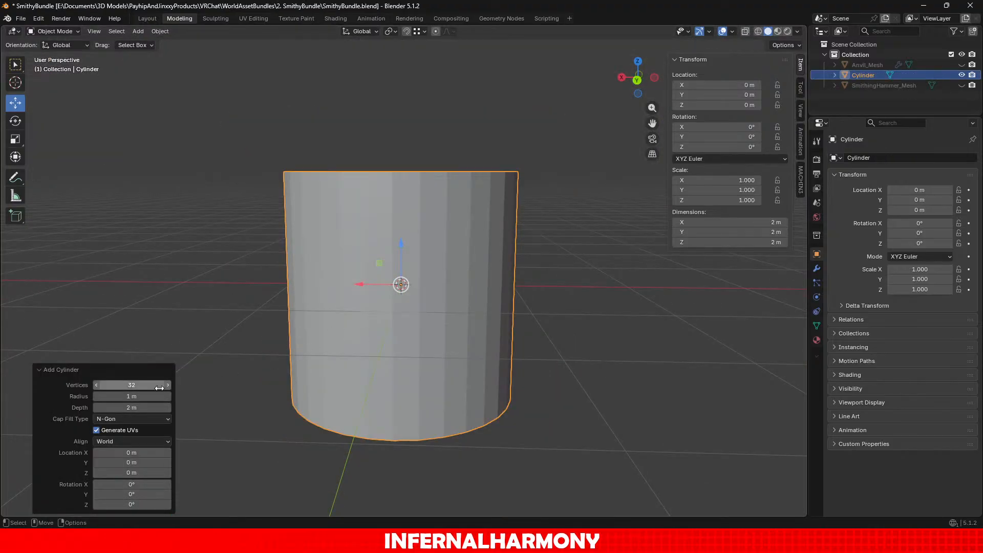
left_click(140, 394)
left_click(143, 388)
left_click(143, 388)
type("12")
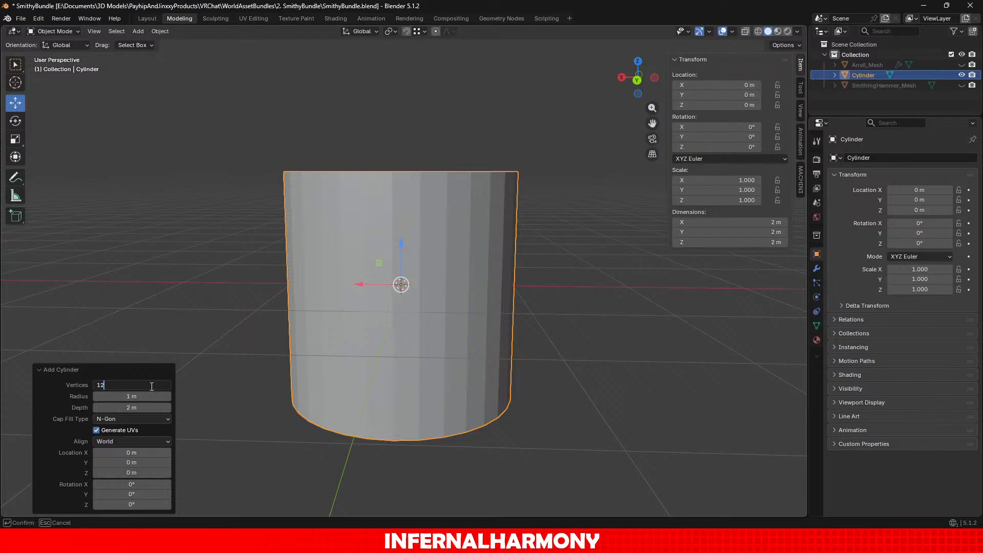
key("Return")
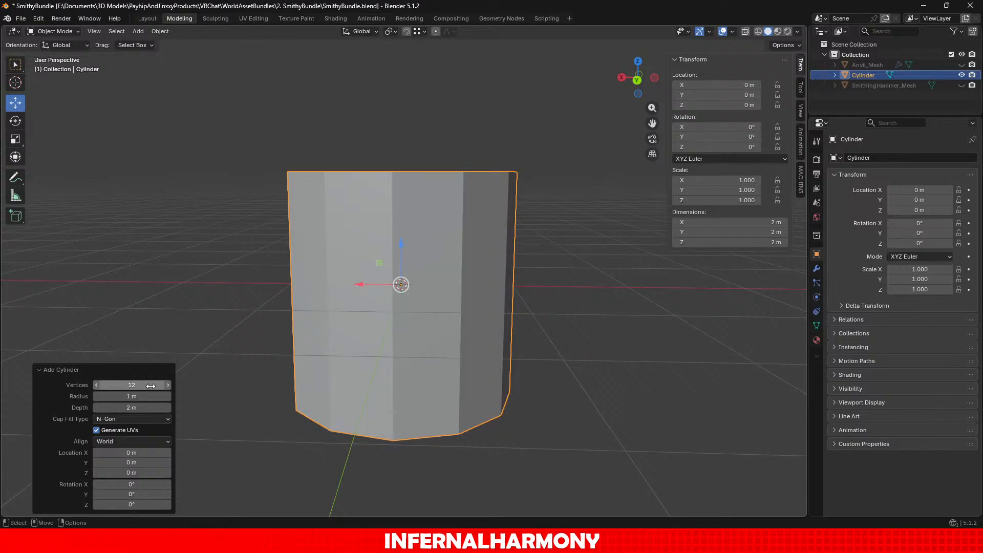
Step: Set the new cylinder's cap fill type to Nothing and check its open ends from above
left_click(132, 419)
left_click(115, 439)
scroll(260, 425, "down", 2)
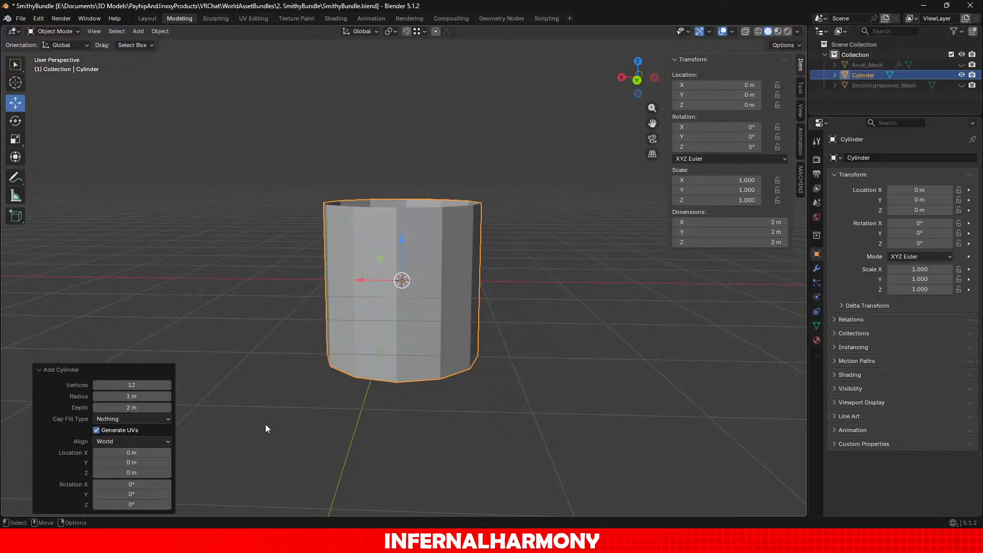
left_click(307, 402)
mouse_move(389, 397)
middle_mouse_down()
mouse_move(405, 395)
mouse_move(395, 390)
middle_mouse_up()
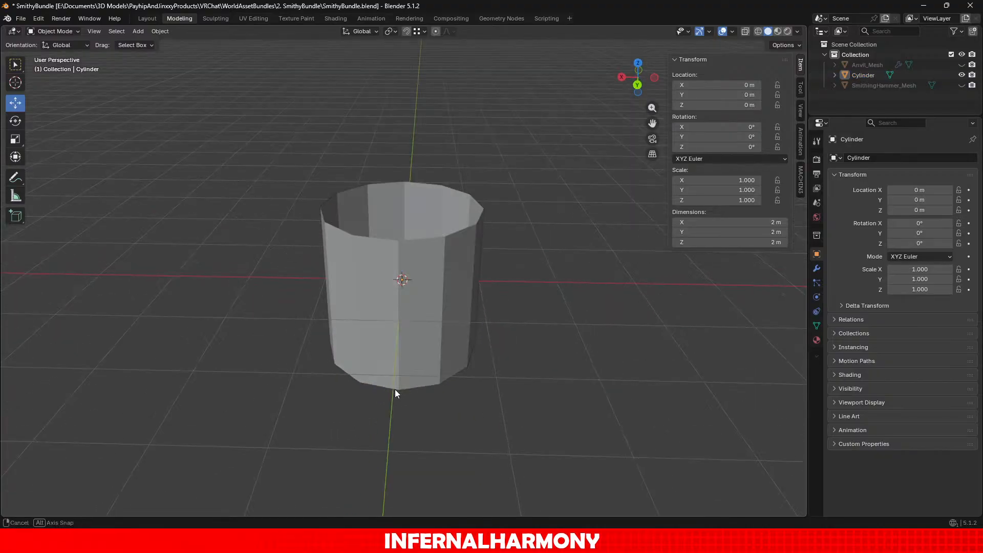
left_click(409, 347)
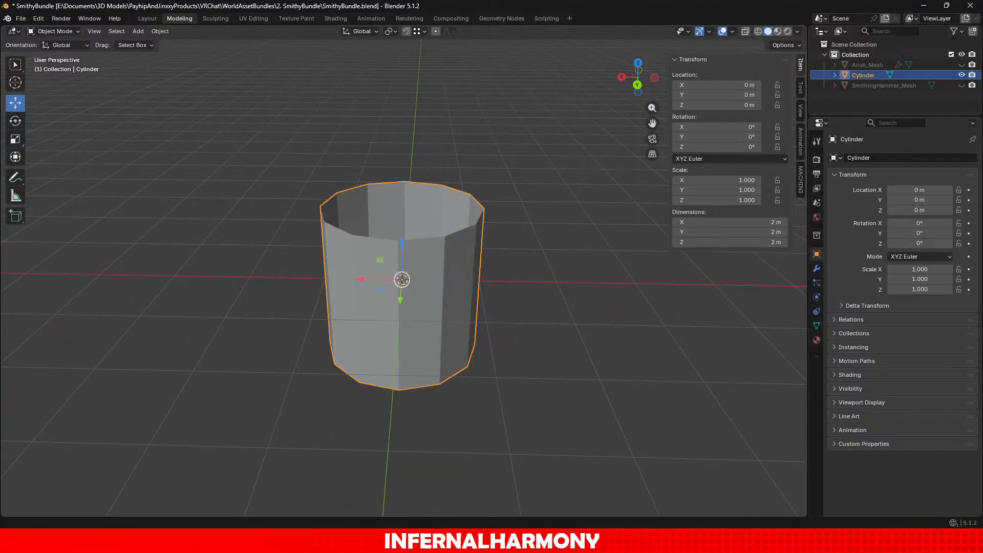
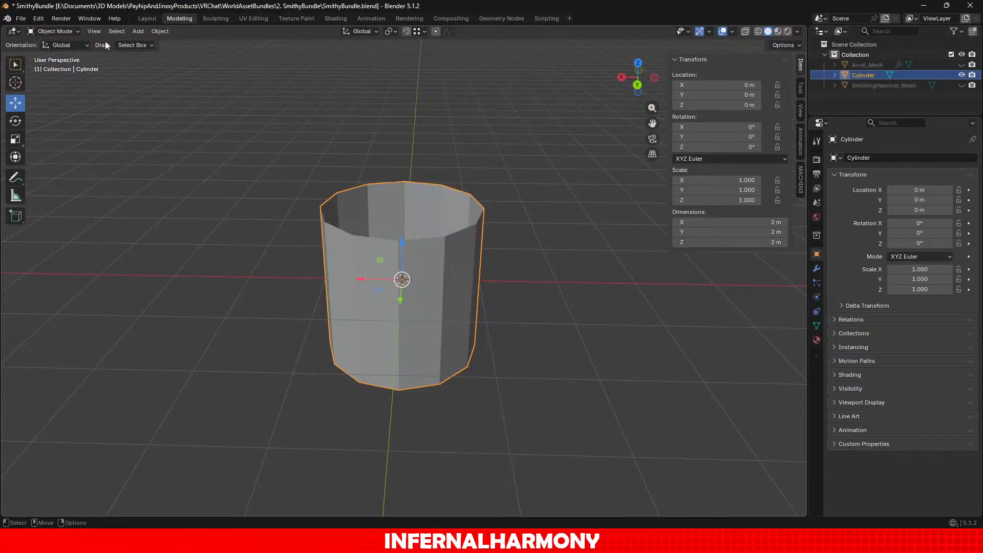
Step: Select the cylinder's bottom edge loop in Edit Mode and activate the Scale tool
left_click(54, 31)
left_click(52, 54)
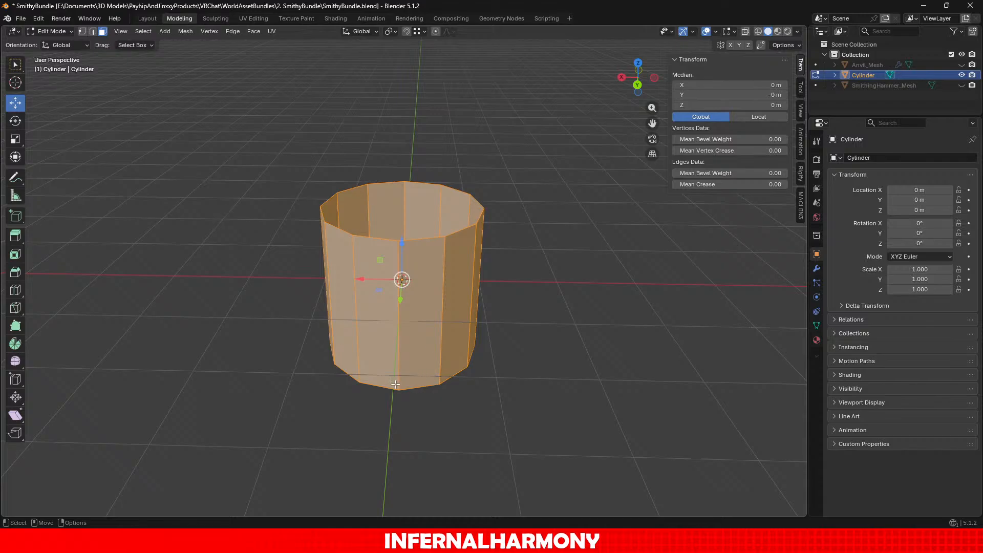
key("alt+a")
key("2")
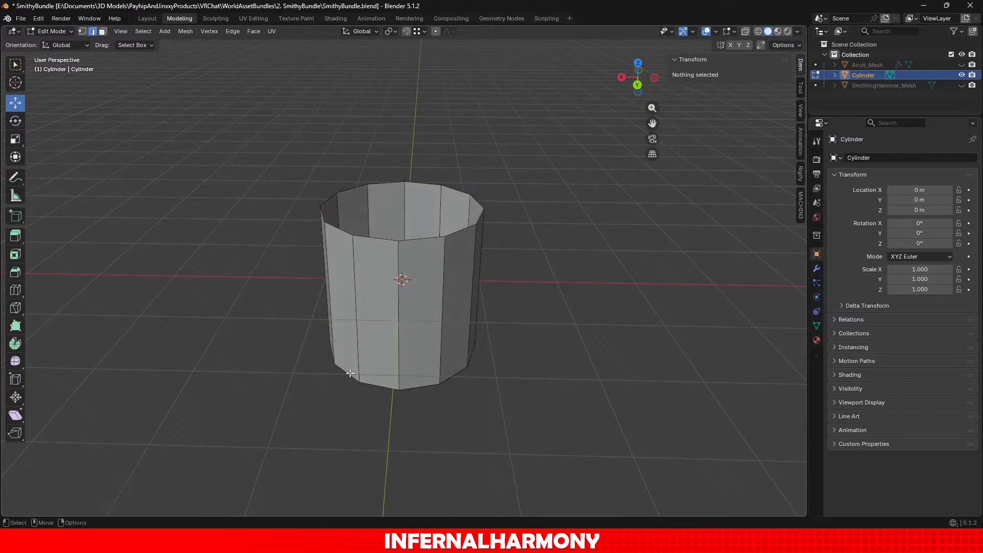
left_click(370, 384, "alt")
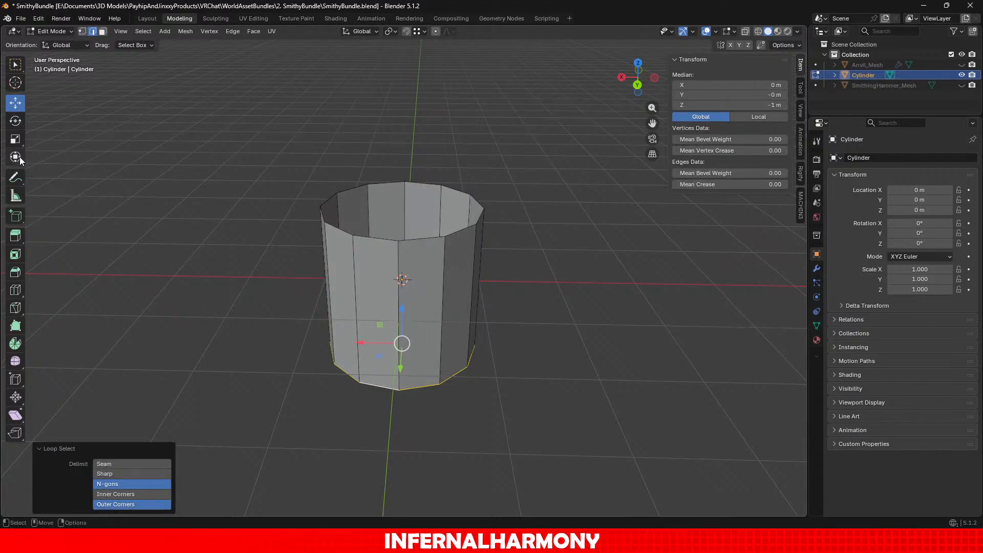
left_click(19, 137)
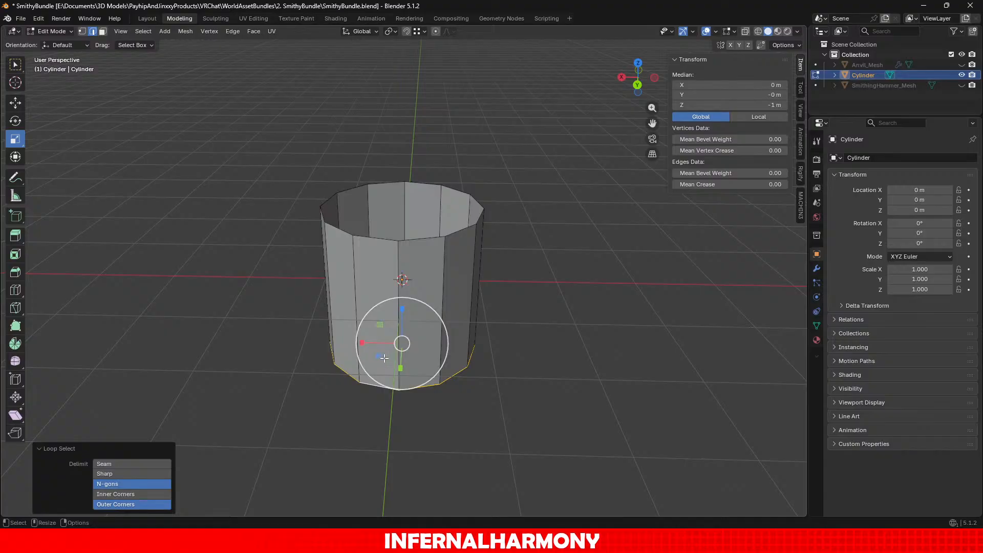
Step: Try scaling the bottom edge loop to about 0.69 in X and Y only, check it in Object Mode and undo the scaling
key("s")
key("shift+z")
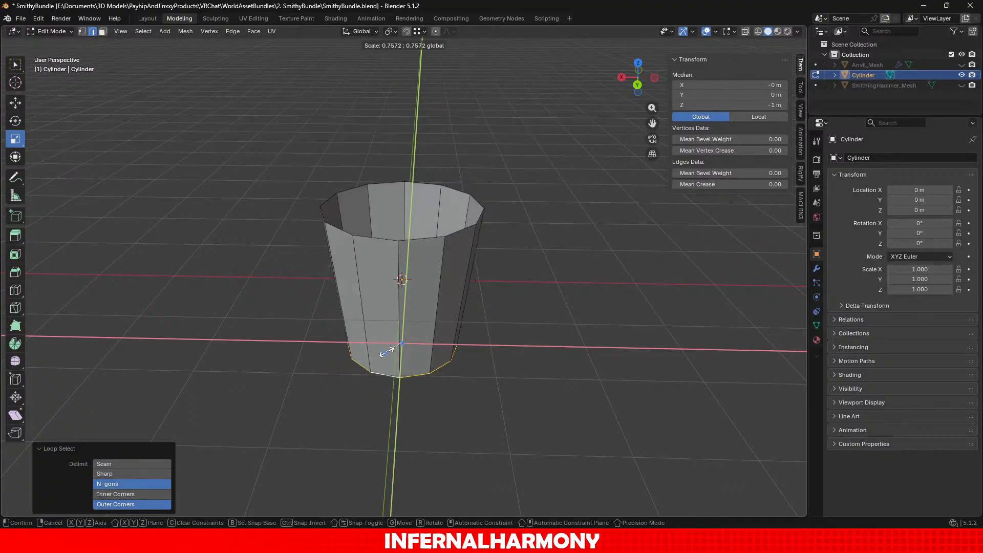
left_click(388, 350)
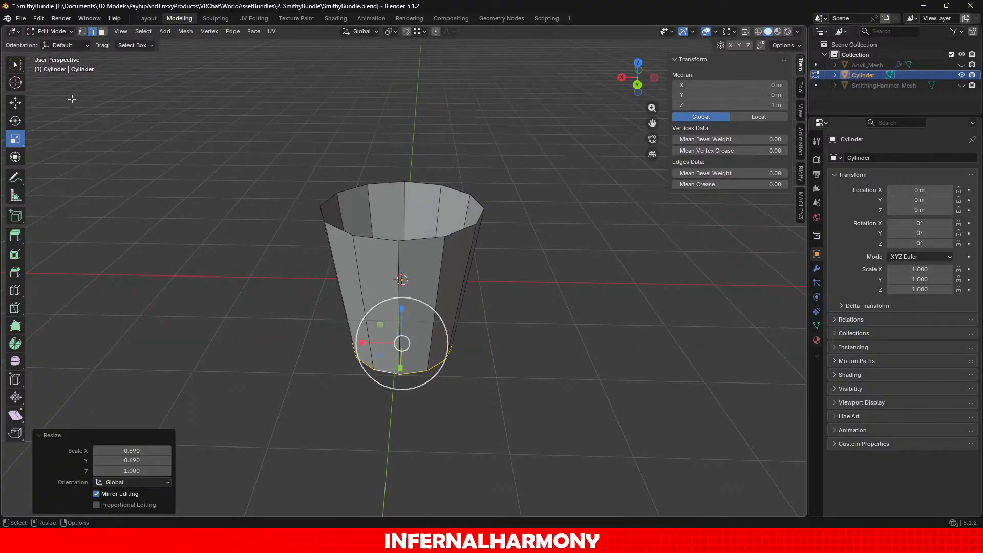
left_click(51, 32)
left_click(58, 43)
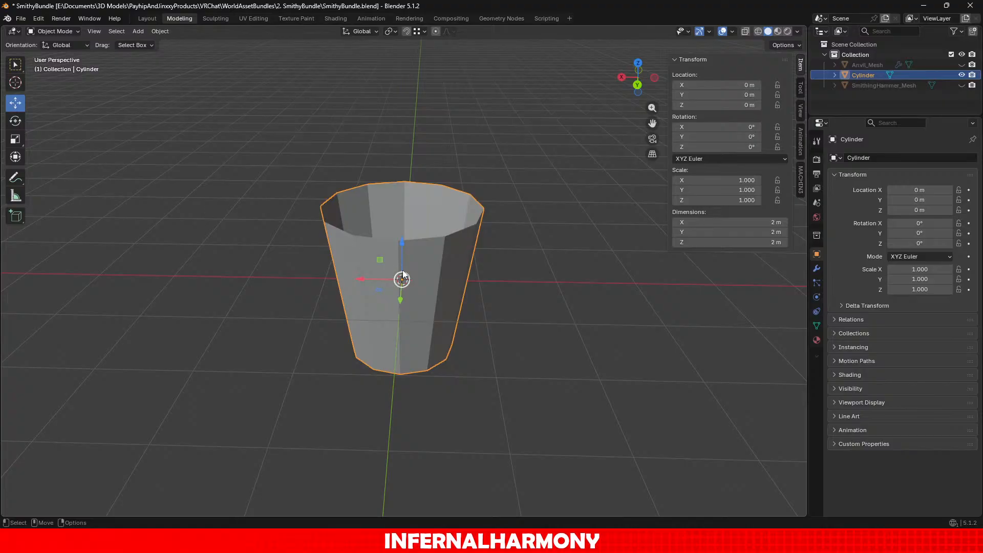
key("Tab")
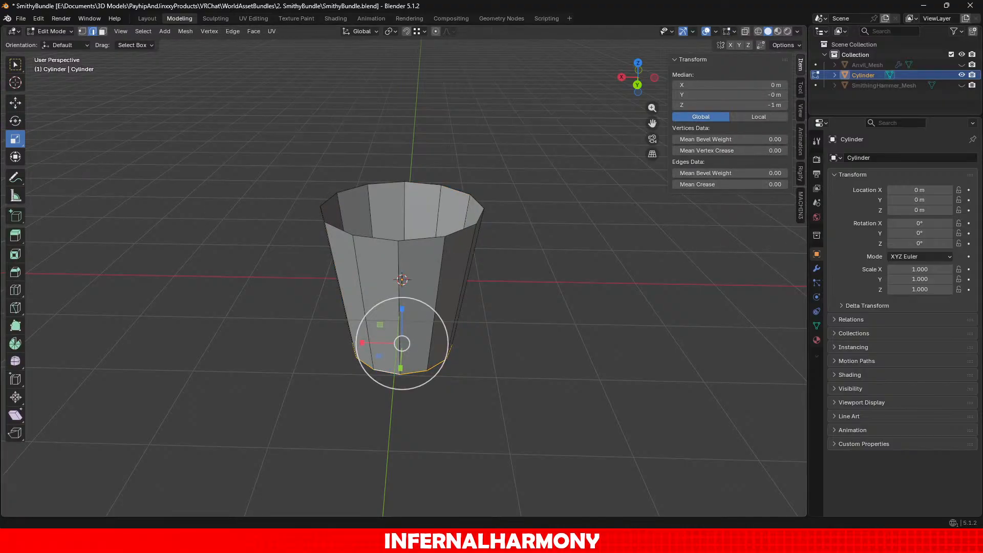
key("ctrl+z")
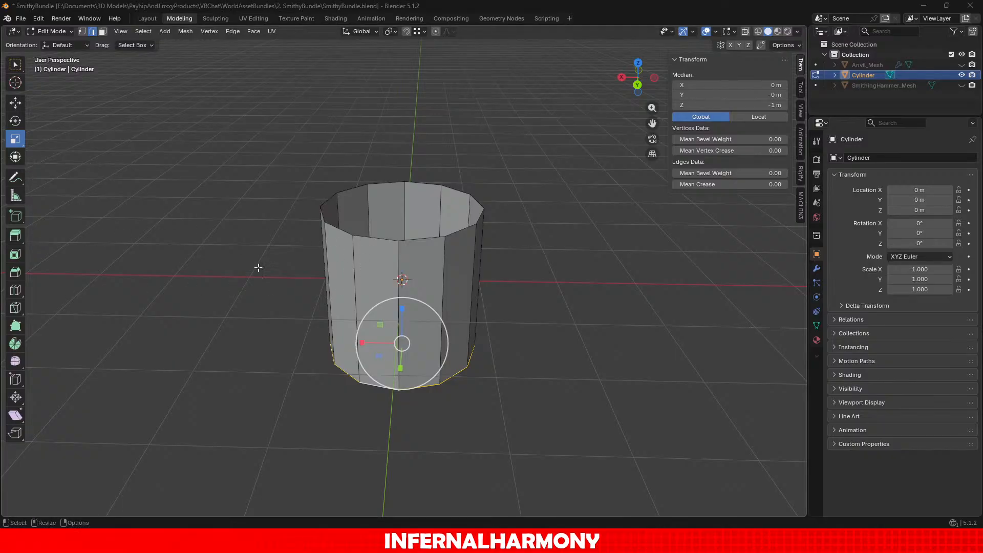
Step: Taper the cylinder slightly by scaling its bottom edge loop to about 0.913 in X and Y only
scroll(364, 383, "up", 1)
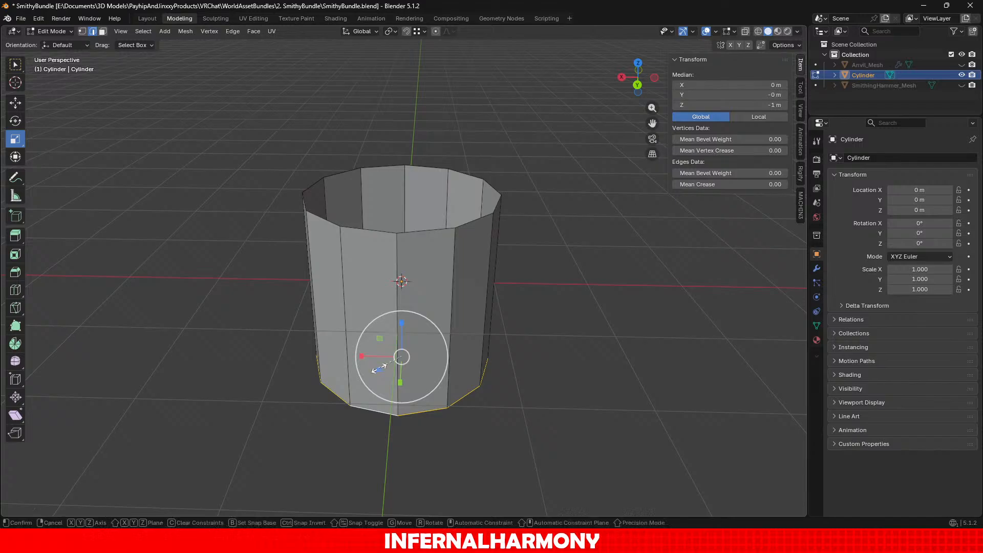
left_click_drag(379, 369, 380, 368)
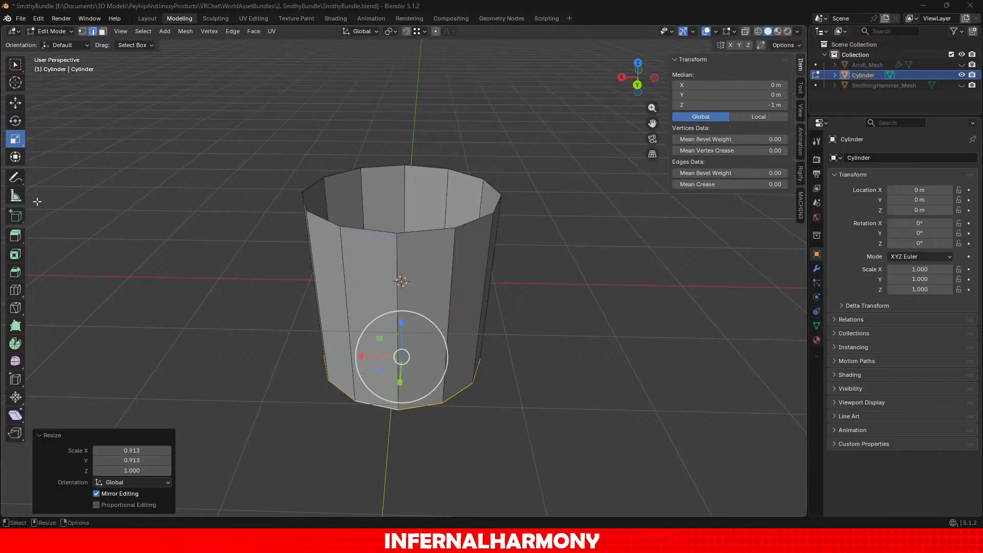
Step: Add two horizontal loop cuts around the cylinder wall
left_click(15, 290)
left_click(91, 45)
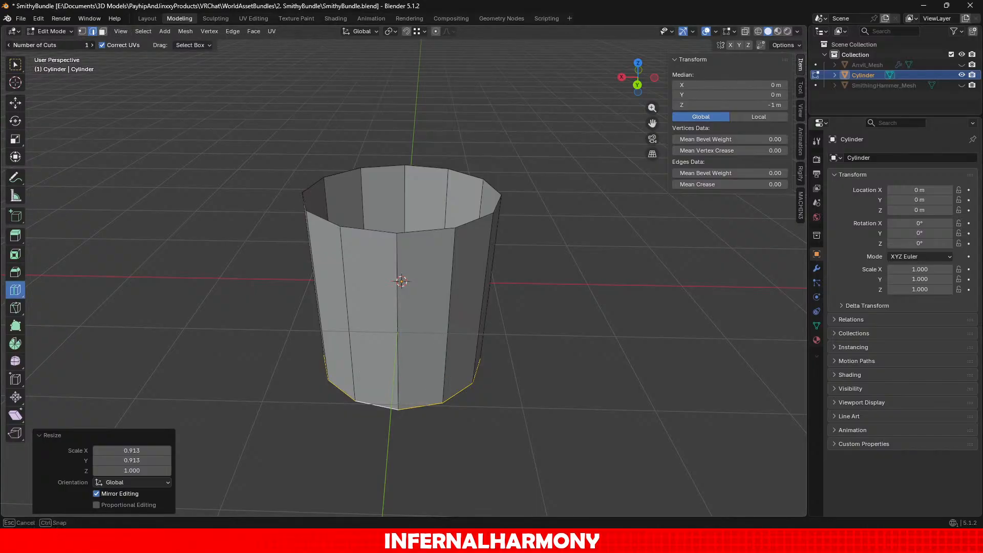
left_click(403, 332)
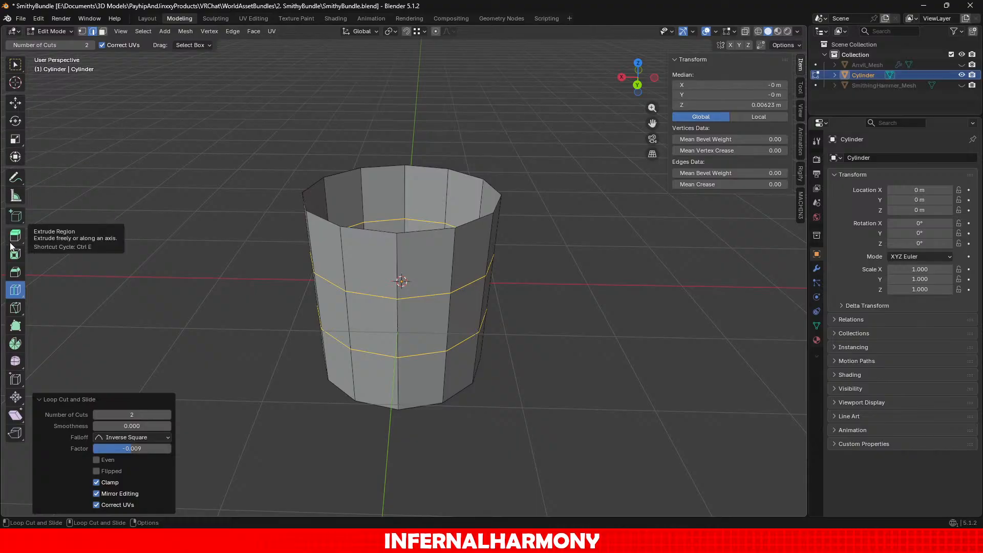
Step: Bevel the two horizontal loop cuts with 1 segment and a width of about 0.106 m to form two bands
left_click(16, 272)
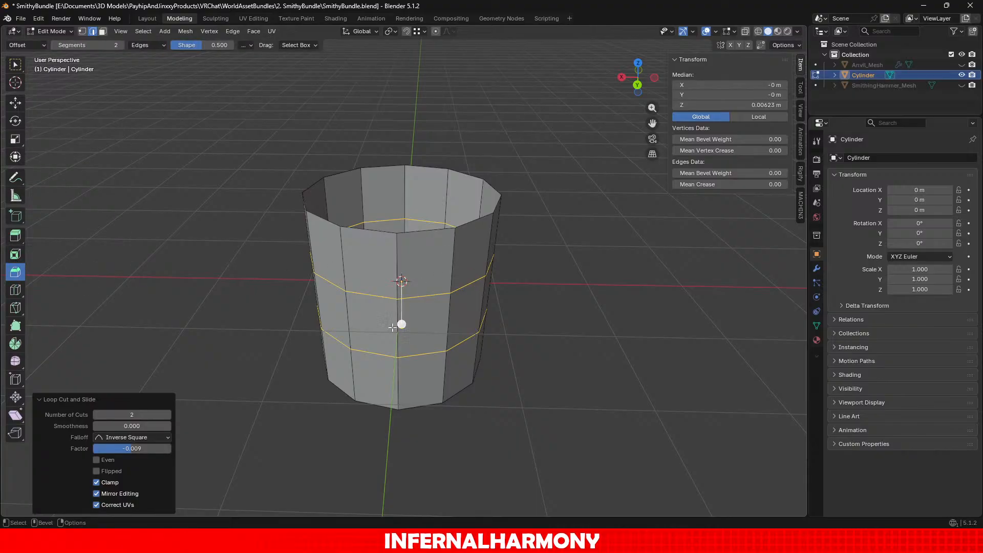
mouse_move(403, 327)
left_mouse_down()
mouse_move(402, 349)
mouse_move(398, 339)
left_mouse_up()
key("ctrl+z")
left_click(117, 48)
type("1")
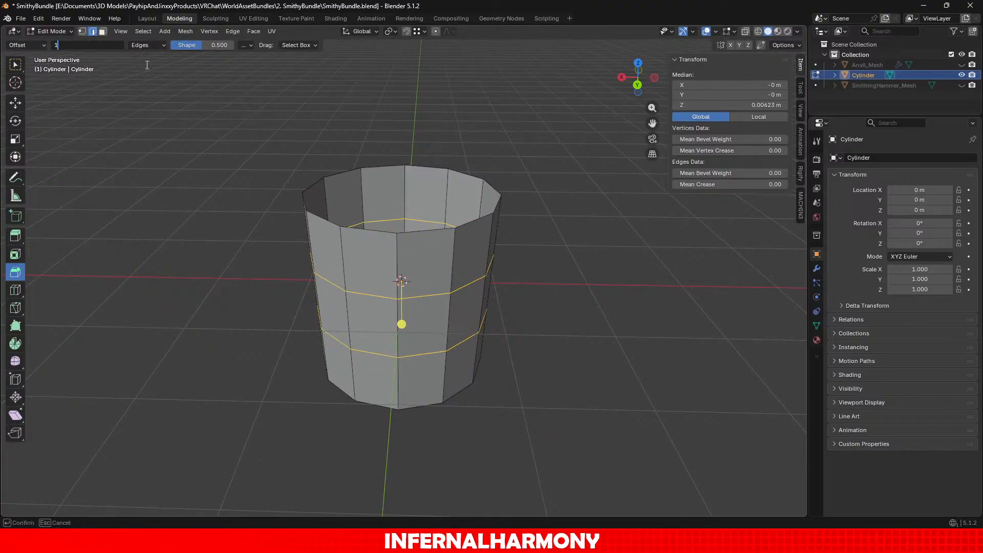
key("Return")
left_click_drag(401, 324, 401, 337)
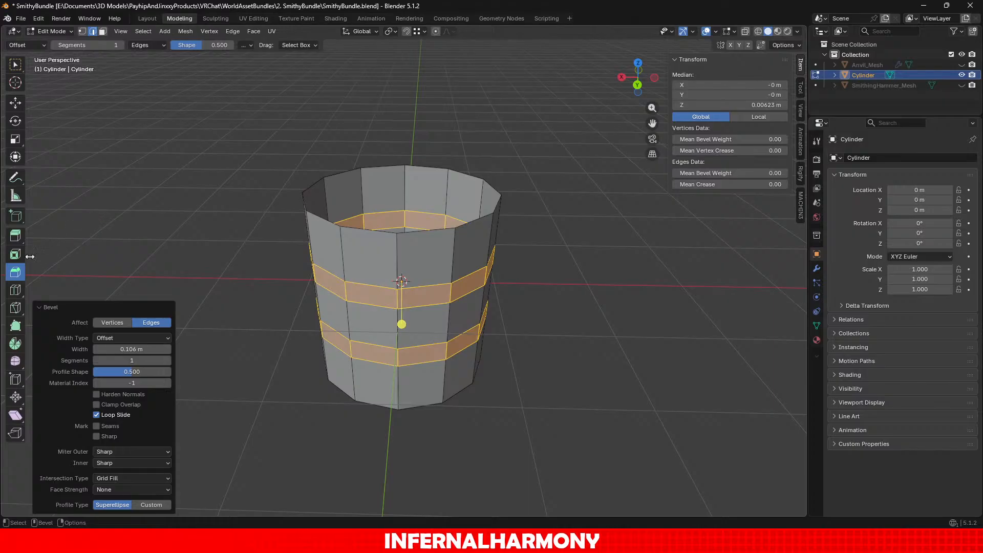
Step: Extrude the two bands outward along their normals by about 0.023 m to form raised hoops
left_click(17, 239)
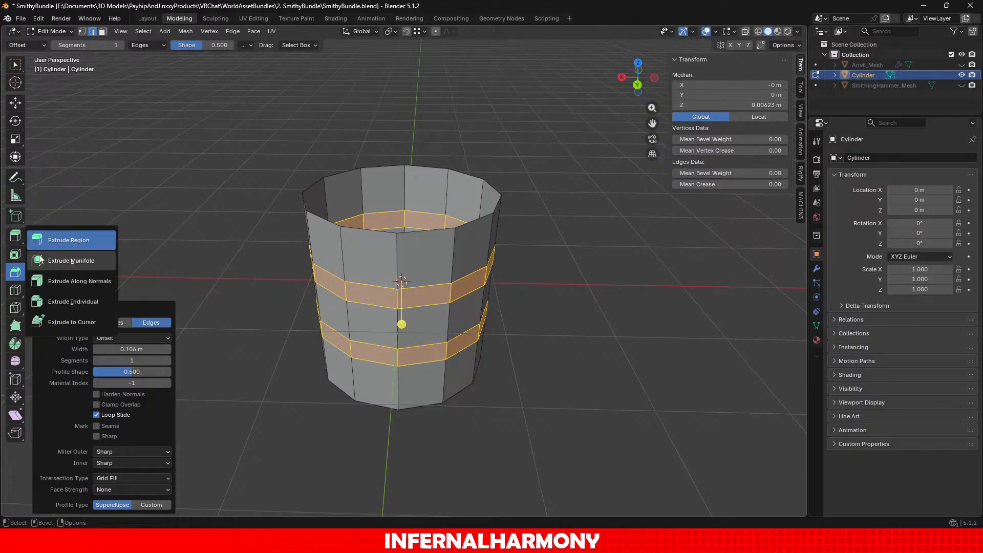
left_click(71, 282)
scroll(333, 332, "up", 2)
middle_click_drag(358, 305, 468, 324)
left_click_drag(401, 335, 415, 335)
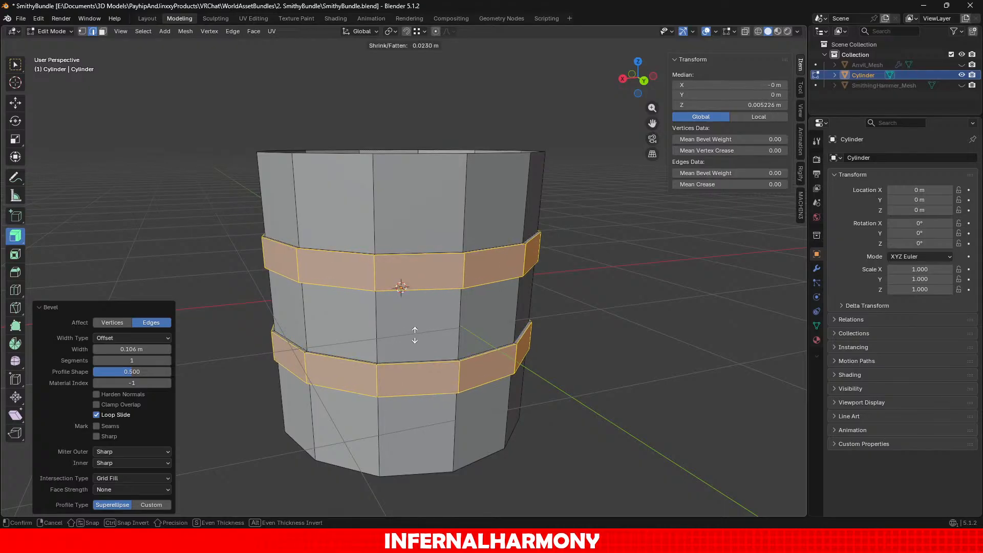
left_click(415, 335)
middle_click_drag(512, 347, 483, 357)
Step: Grow the selection to cover both hoops fully, split it from the cylinder wall and deselect everything
key("ctrl+KP_Add")
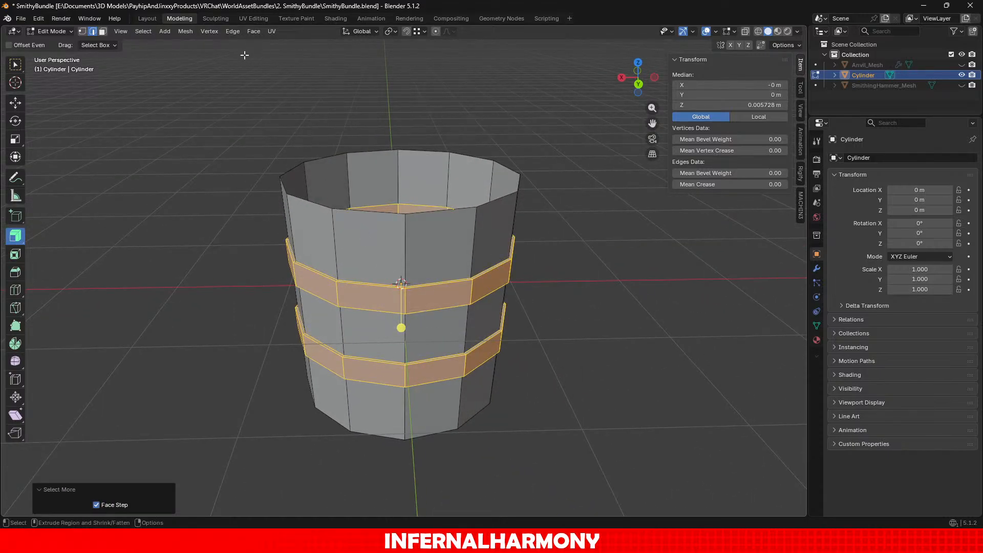
left_click(185, 31)
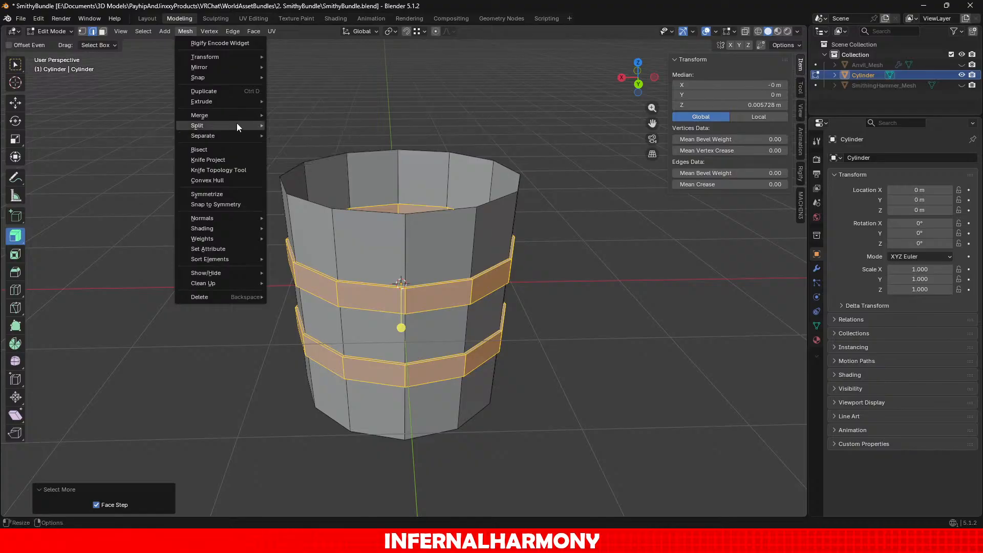
mouse_move(236, 125)
left_click(319, 126)
left_click(215, 209)
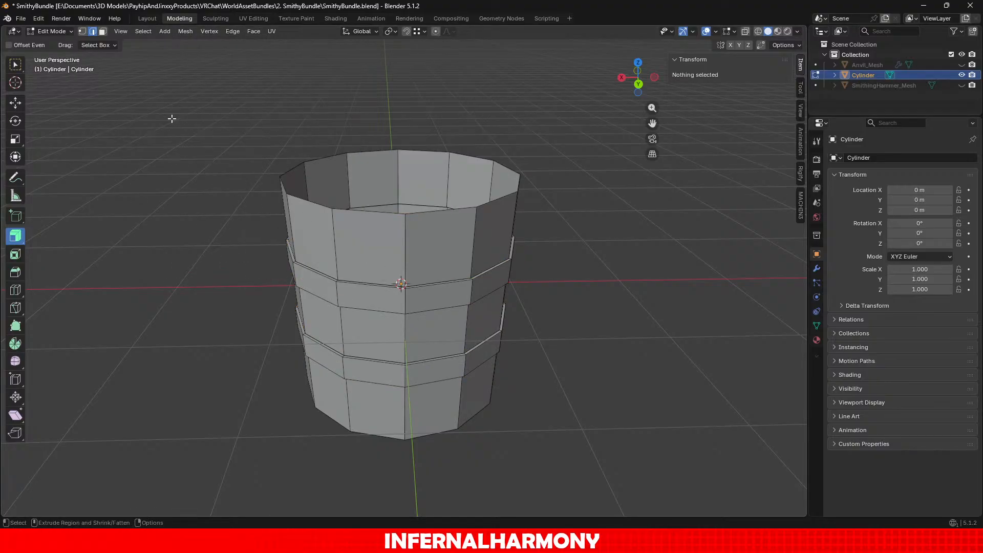
Step: Check the separation of the upper hoop by growing a face selection from one of its outer faces
left_click(102, 31)
left_click(361, 292)
key("ctrl+KP_Add")
key("ctrl+KP_Add")
key("ctrl+KP_Add")
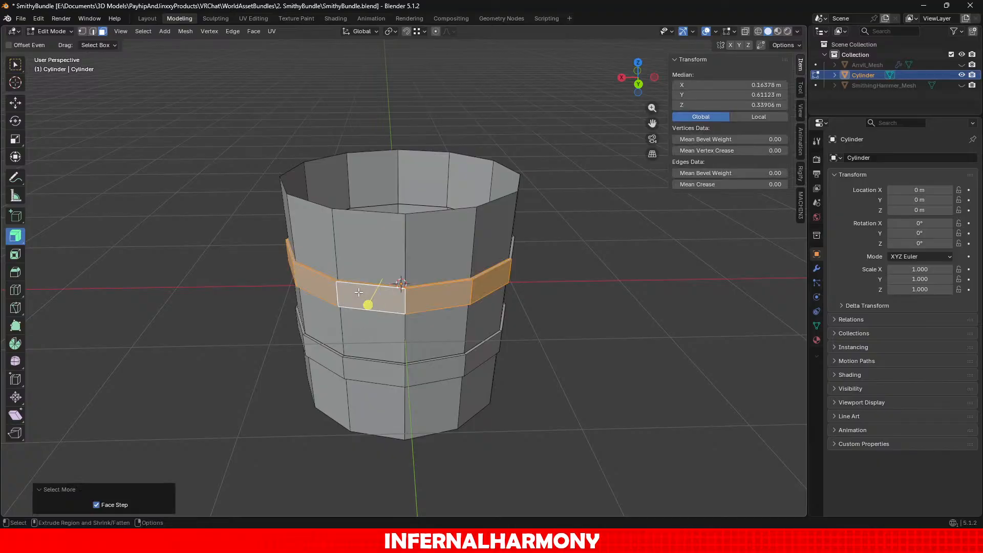
key("ctrl+KP_Add")
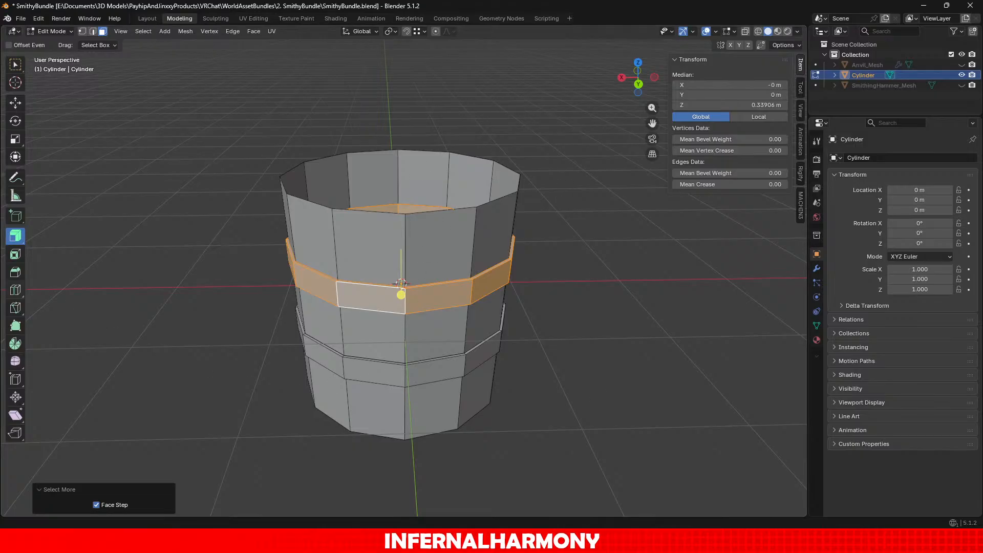
Step: Mark a seam on one vertical outer edge of the upper hoop and the matching edge of the lower hoop
left_click(87, 20)
left_click(92, 31)
scroll(403, 349, "up", 2)
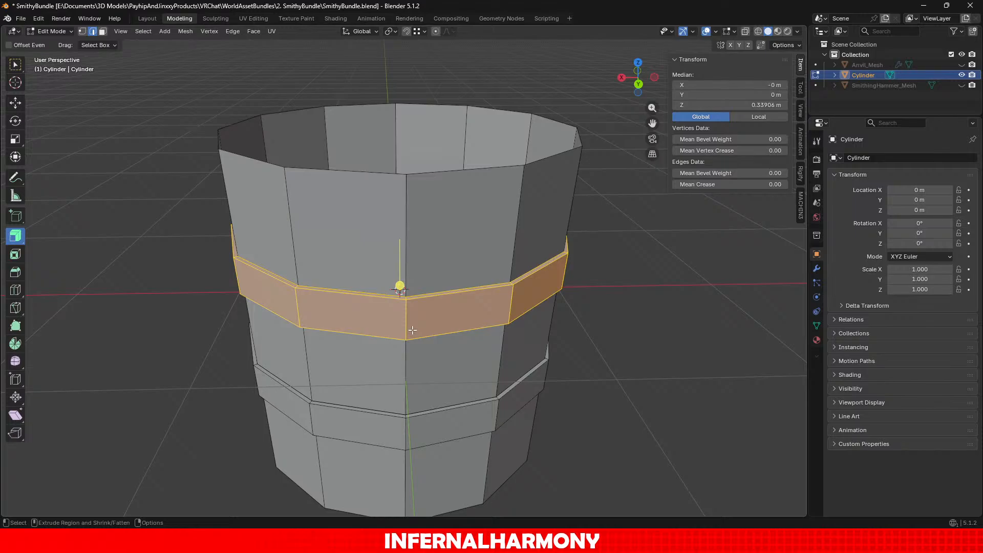
left_click(429, 306, "alt")
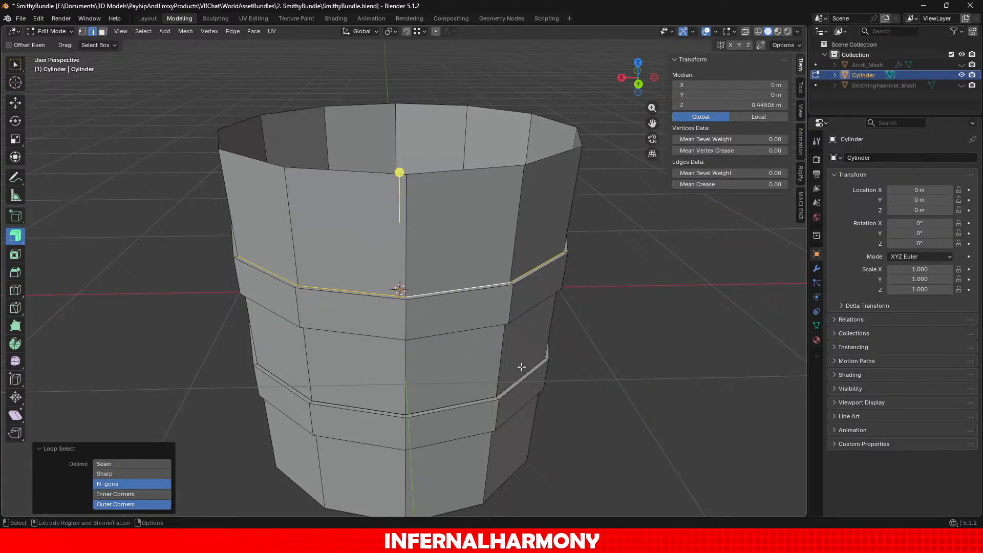
scroll(617, 329, "down", 2)
middle_click_drag(617, 329, 384, 297)
left_click(403, 299, "alt")
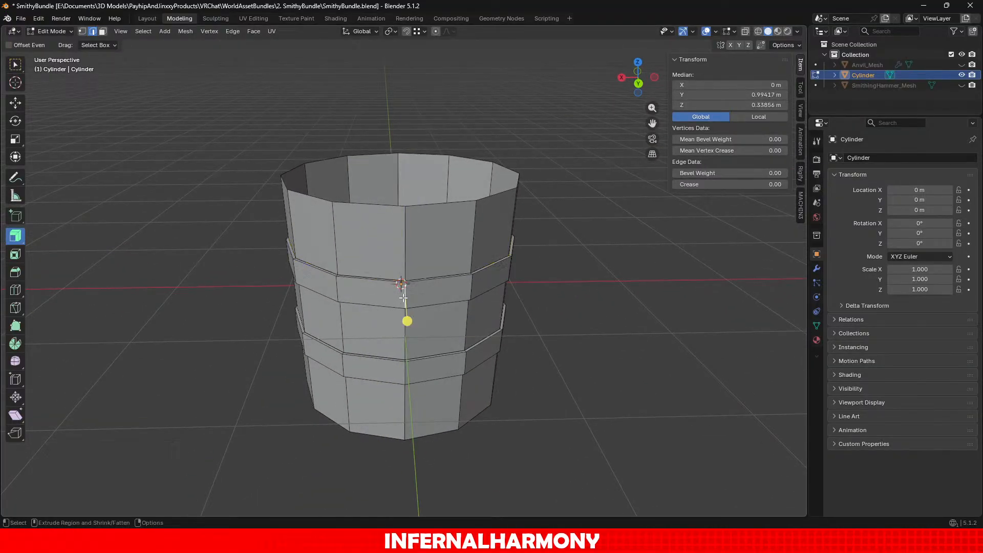
left_click(405, 358, "alt+shift")
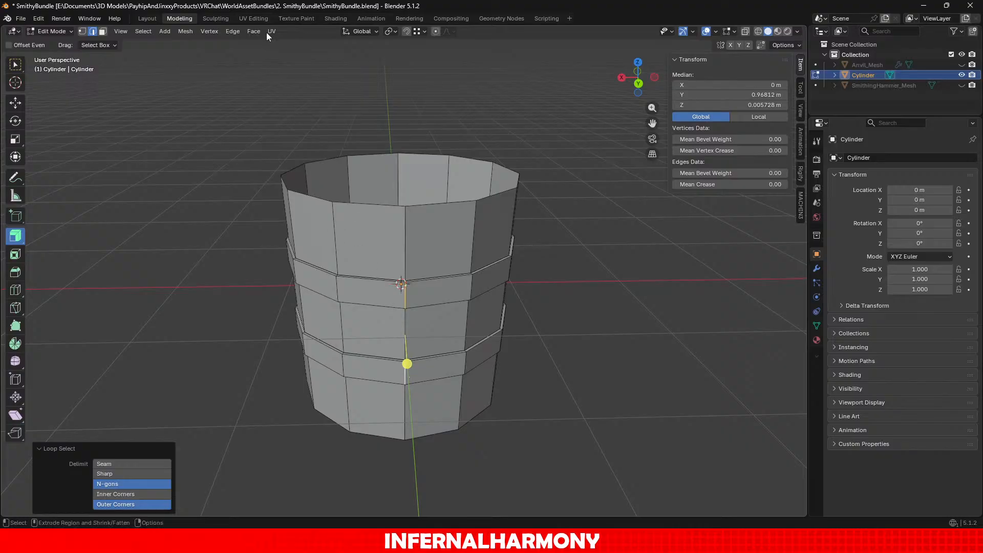
left_click(233, 31)
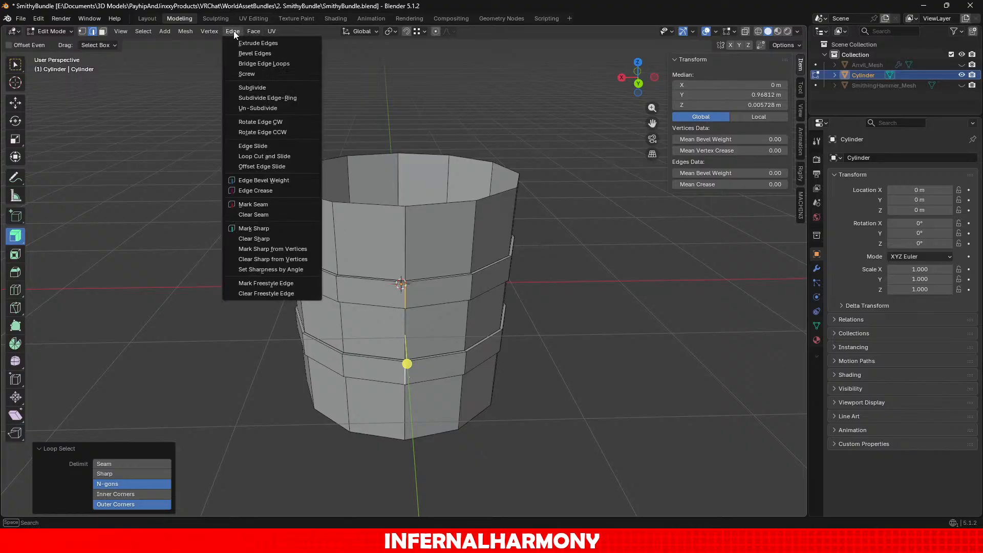
left_click(277, 206)
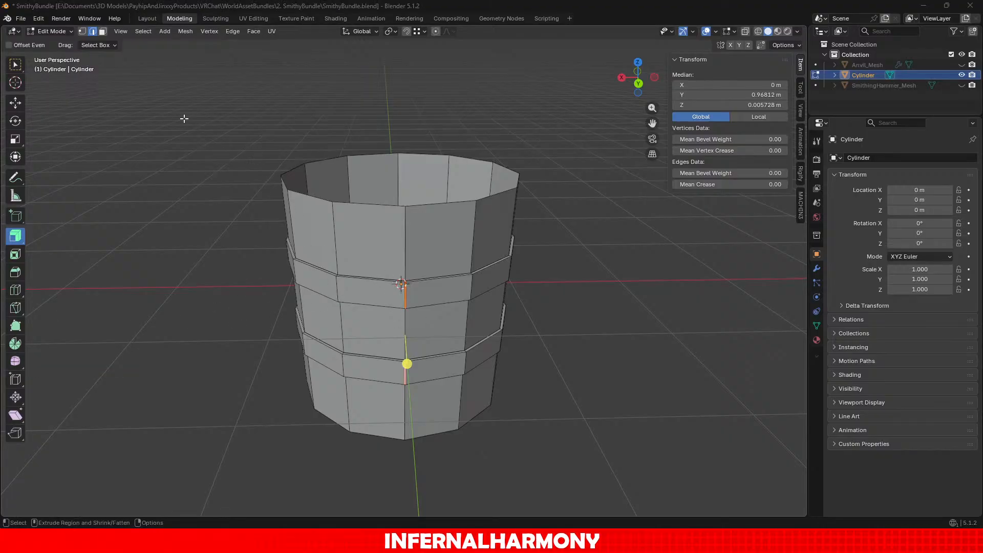
left_click(415, 238, "alt")
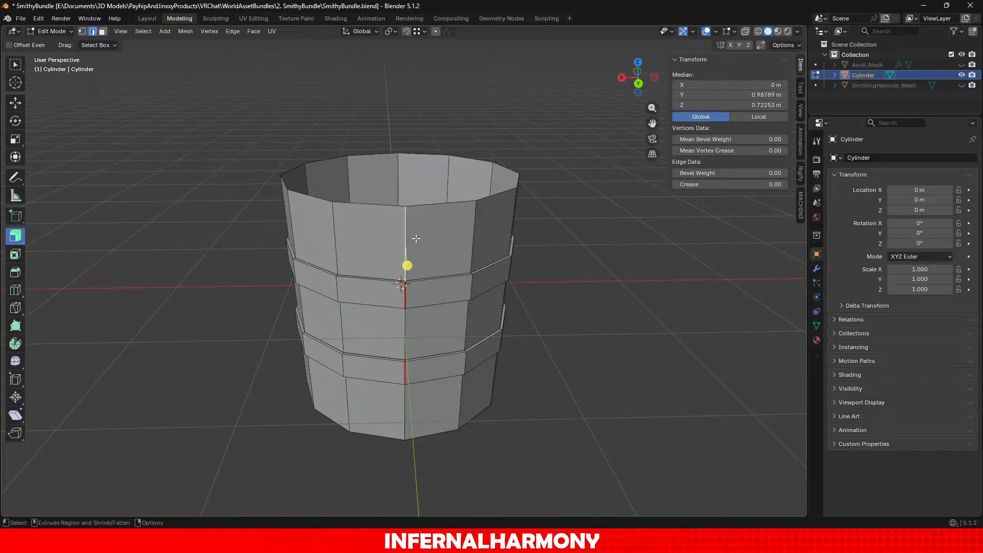
left_click(404, 340, "shift")
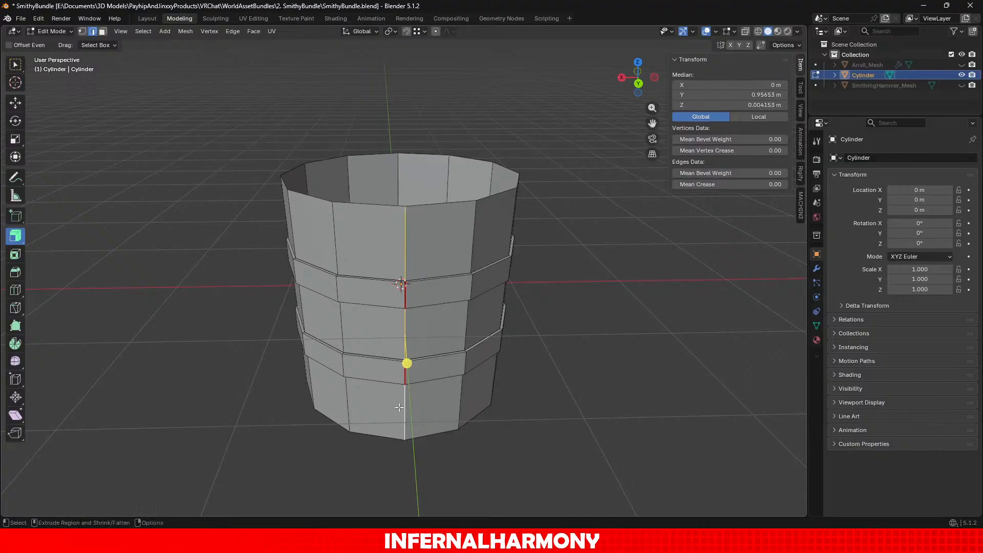
left_click(233, 31)
key("alt+a")
Step: Inspect the container's wall and hoops from inside and outside, comparing Object Mode with Edit Mode
left_click(49, 31)
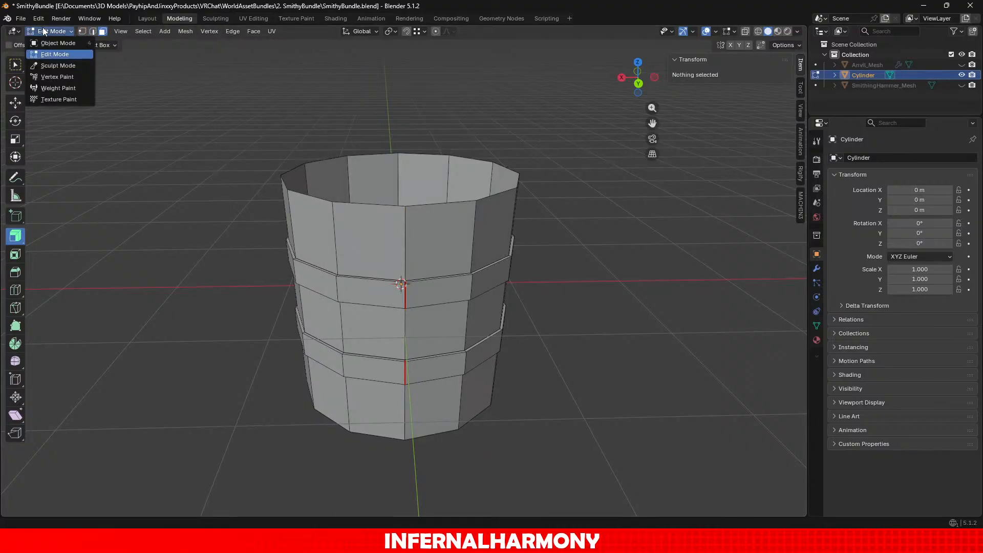
left_click(41, 43)
middle_click_drag(343, 269, 168, 283)
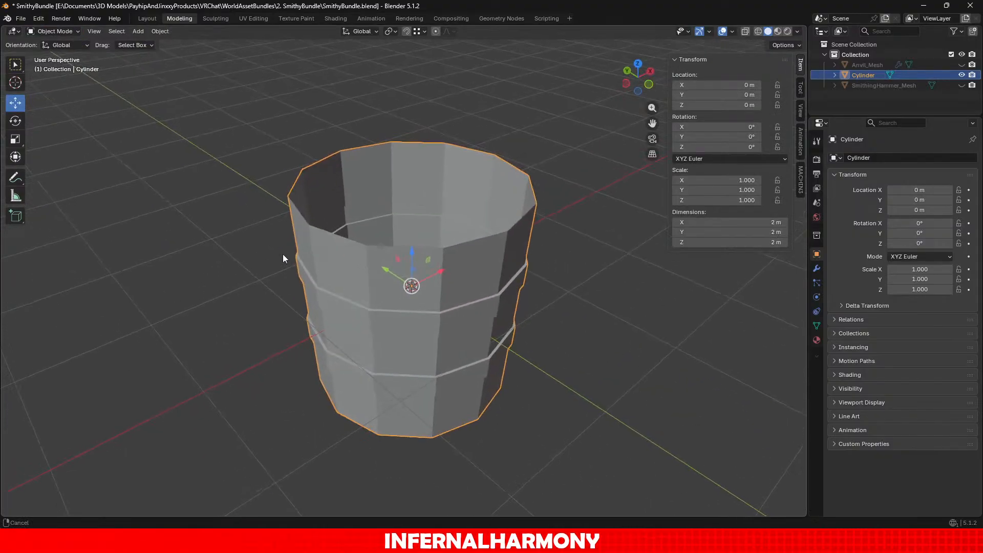
scroll(307, 236, "up", 4)
middle_click_drag(395, 263, 376, 183)
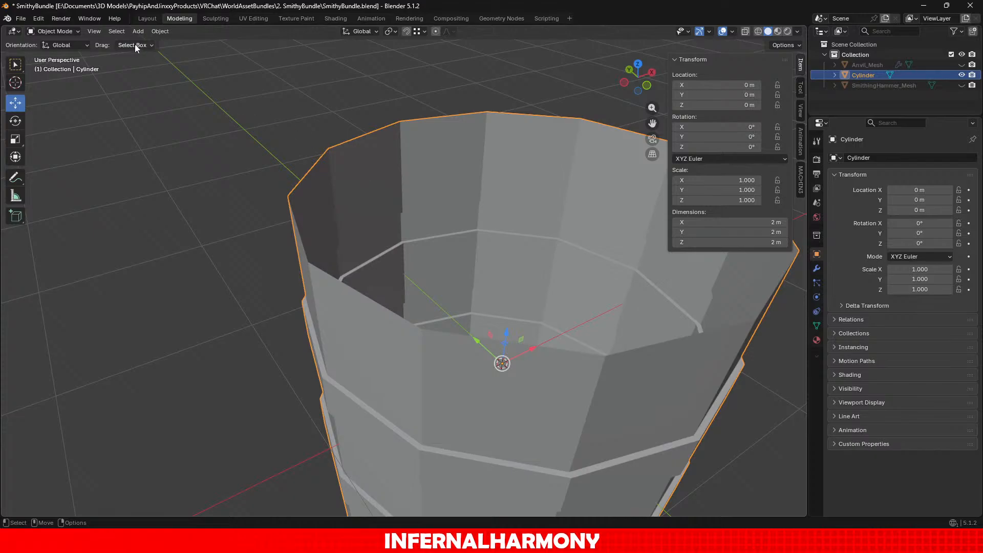
left_click(54, 54)
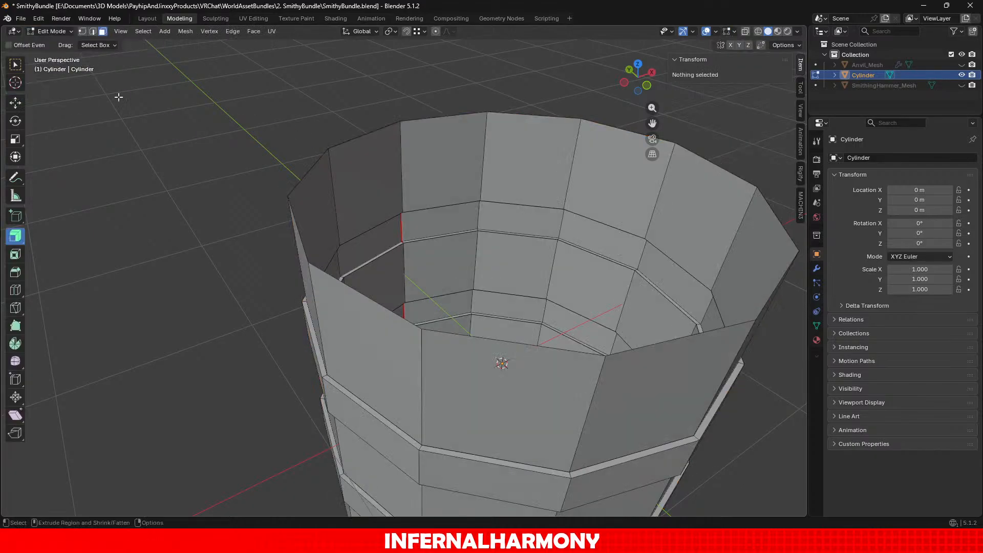
middle_click_drag(425, 209, 287, 210, "shift")
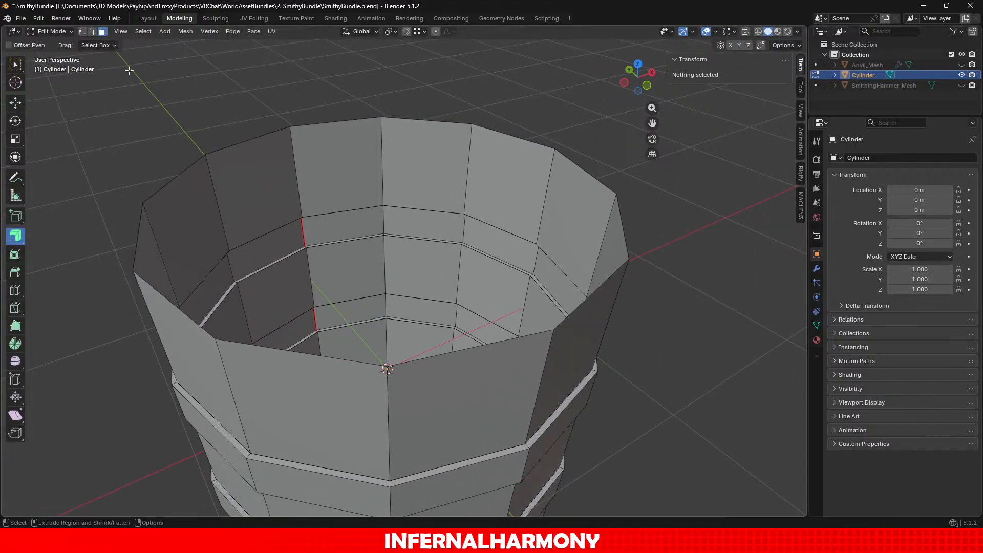
left_click(51, 31)
left_click(51, 42)
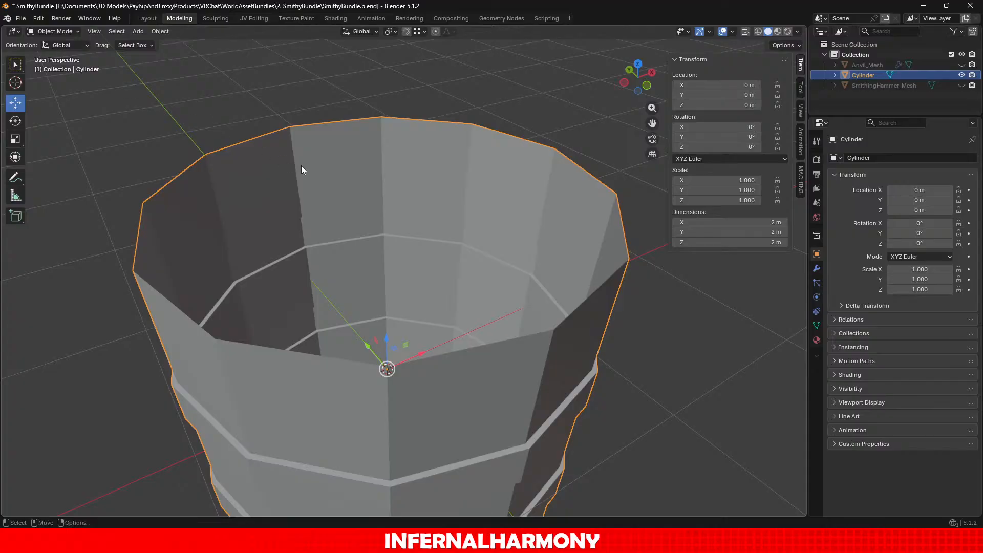
scroll(408, 274, "down", 3)
middle_click_drag(408, 277, 267, 264)
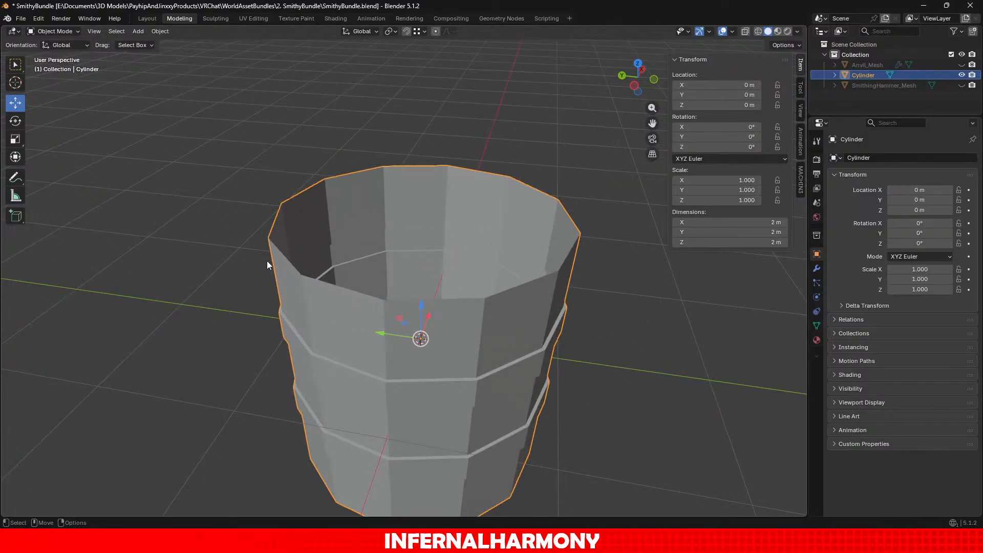
Step: Select the whole container mesh in Edit Mode and separate it by loose parts
left_click(64, 33)
left_click(58, 51)
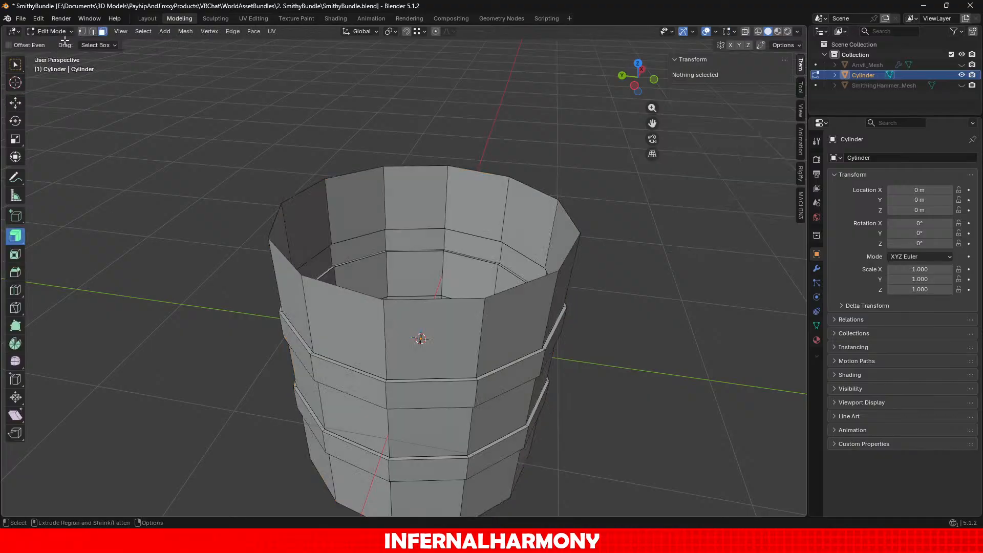
key("a")
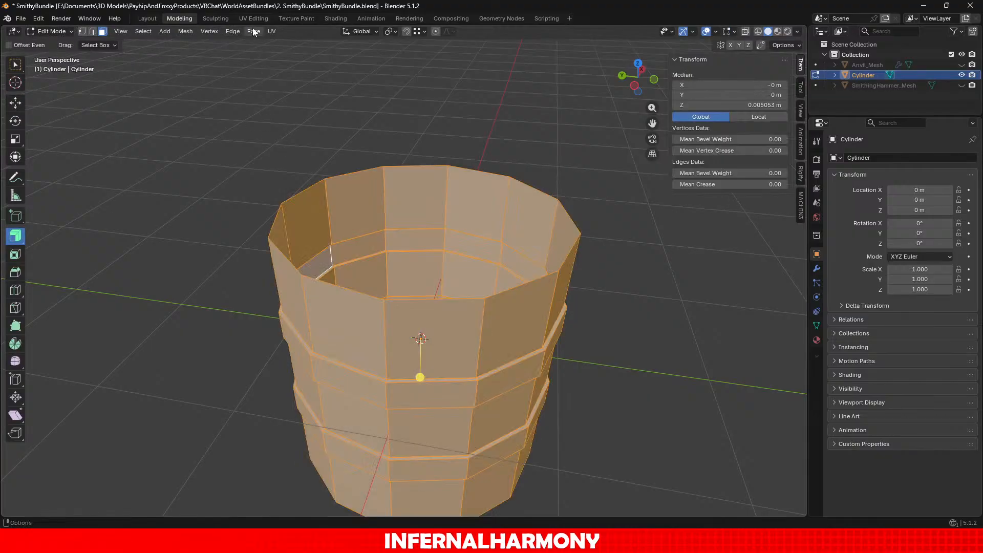
left_click(190, 31)
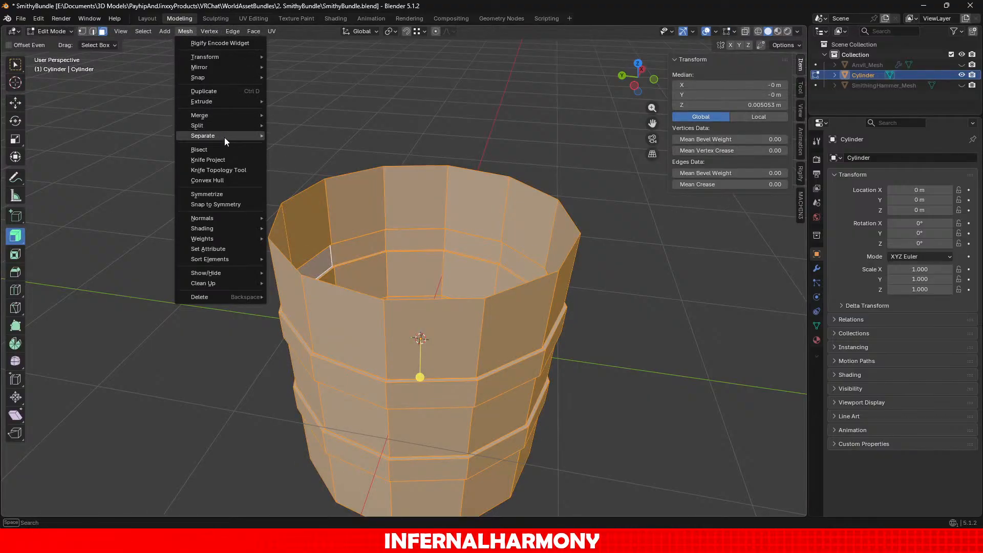
mouse_move(232, 136)
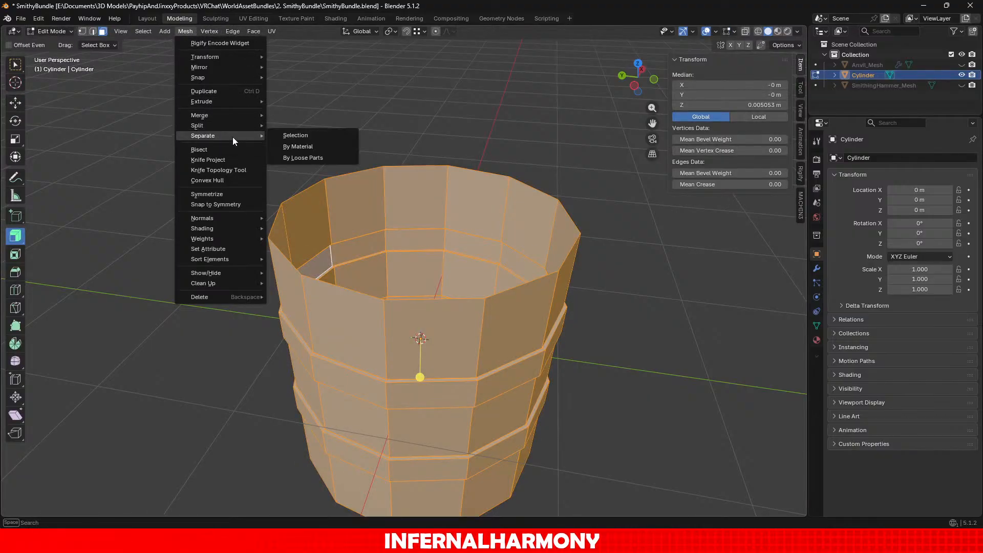
left_click(306, 159)
Step: Join the upper, middle and lower wall sections into one object in Object Mode, leaving the two hoops separate
left_click(58, 35)
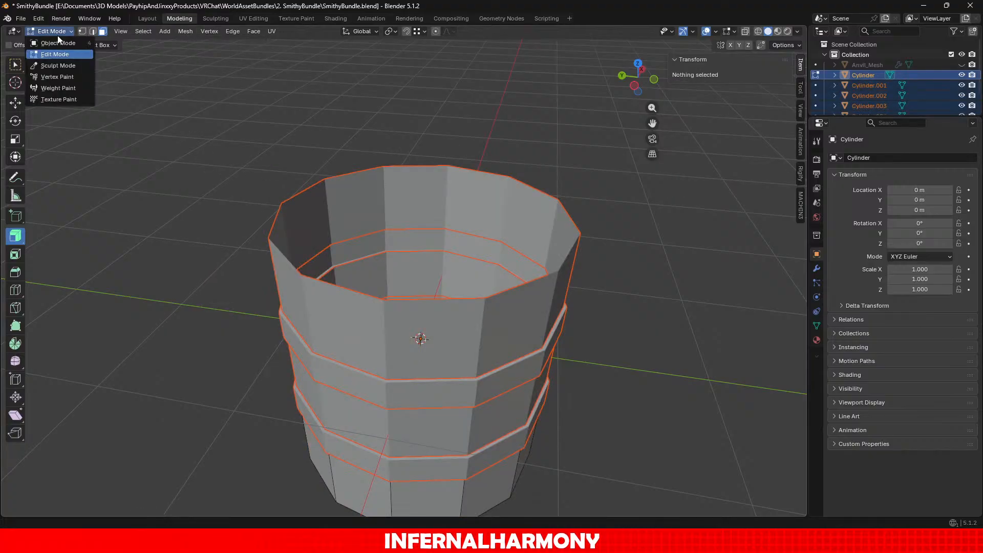
left_click(58, 39)
left_click(349, 295)
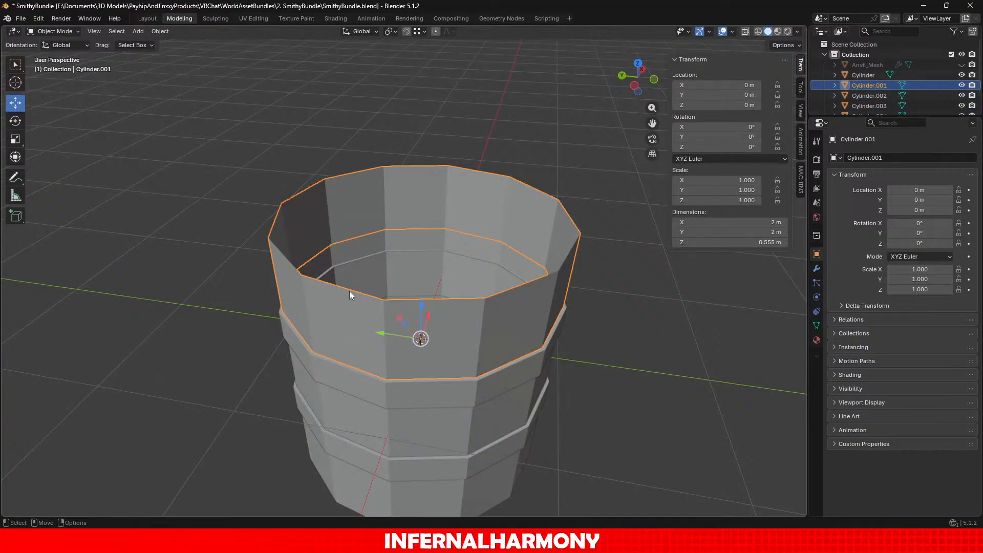
left_click(380, 436, "shift")
left_click(368, 473, "shift")
key("ctrl+z")
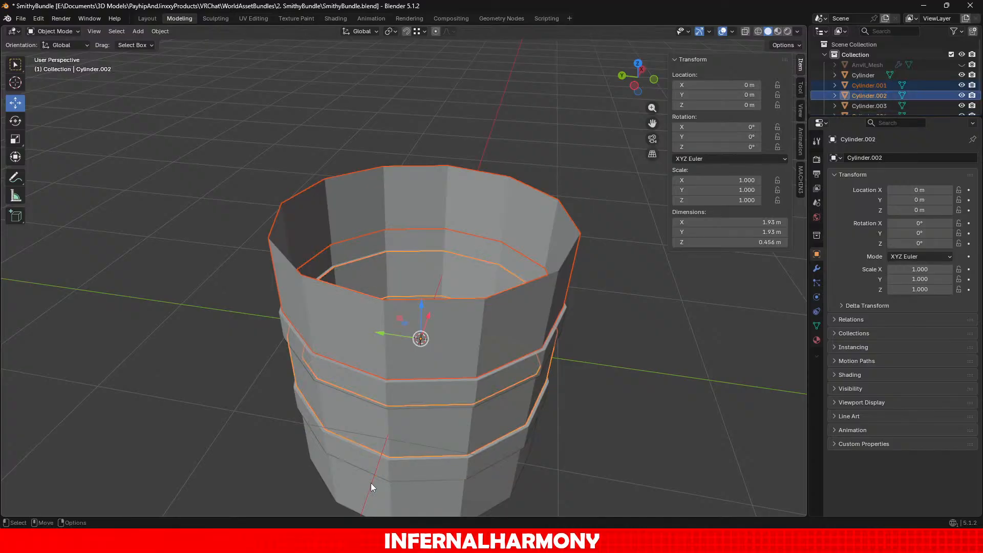
left_click(370, 484, "shift")
middle_click_drag(507, 435, 536, 204, "alt")
left_click_drag(497, 425, 480, 331, "alt")
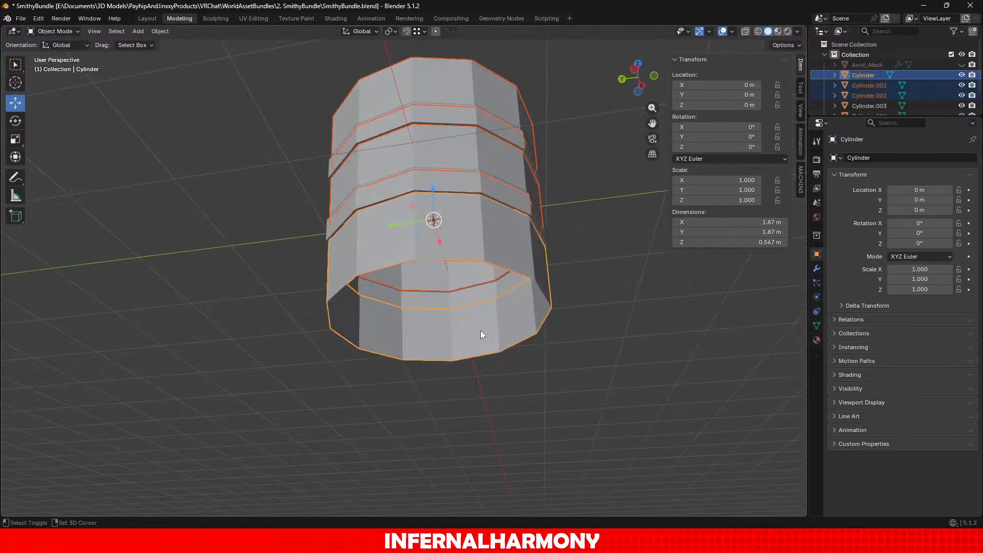
scroll(481, 331, "up", 3)
left_click(160, 31)
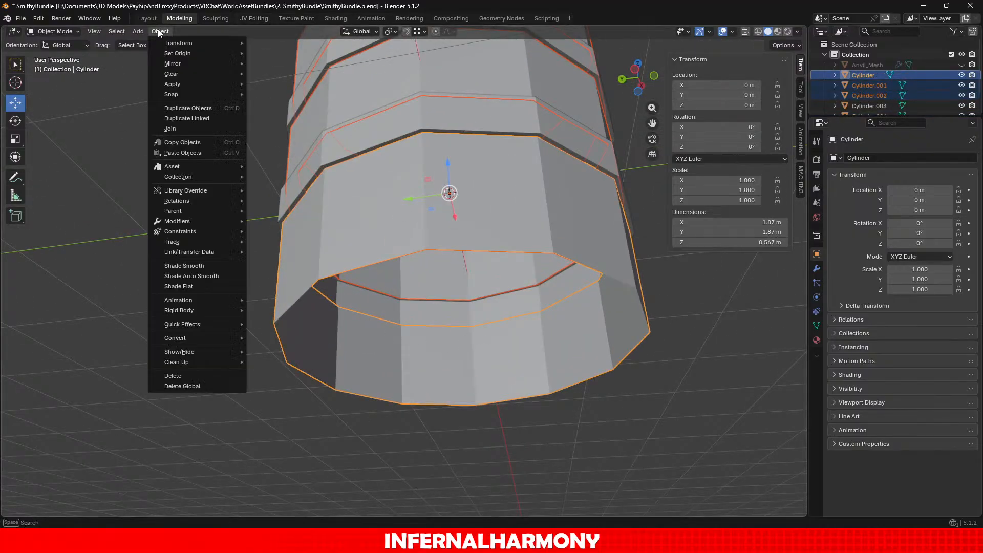
left_click(189, 129)
middle_click_drag(429, 330, 389, 260, "shift")
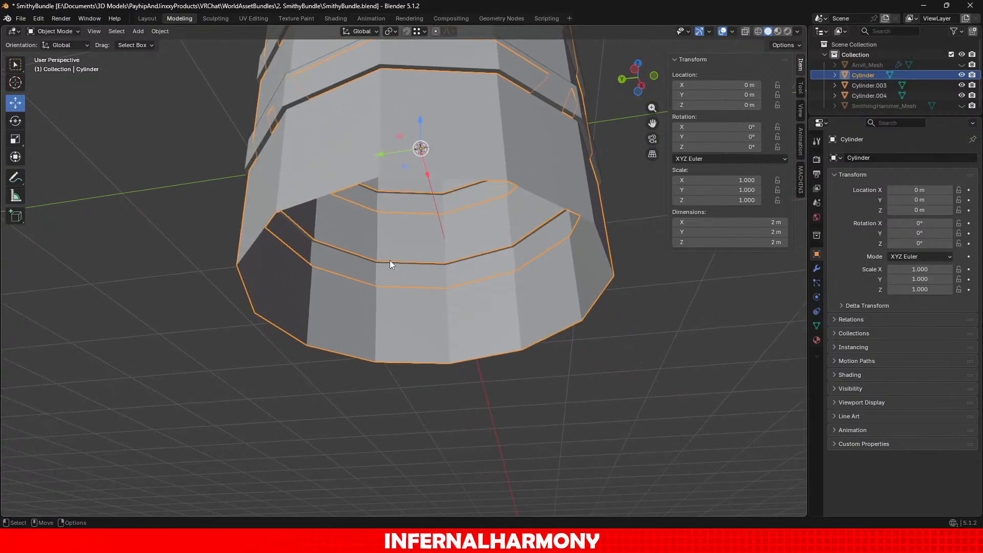
Step: Grid Fill the open bottom edge loop of the bucket wall in Edit Mode
scroll(390, 260, "up", 2)
left_click(58, 32)
left_click(60, 54)
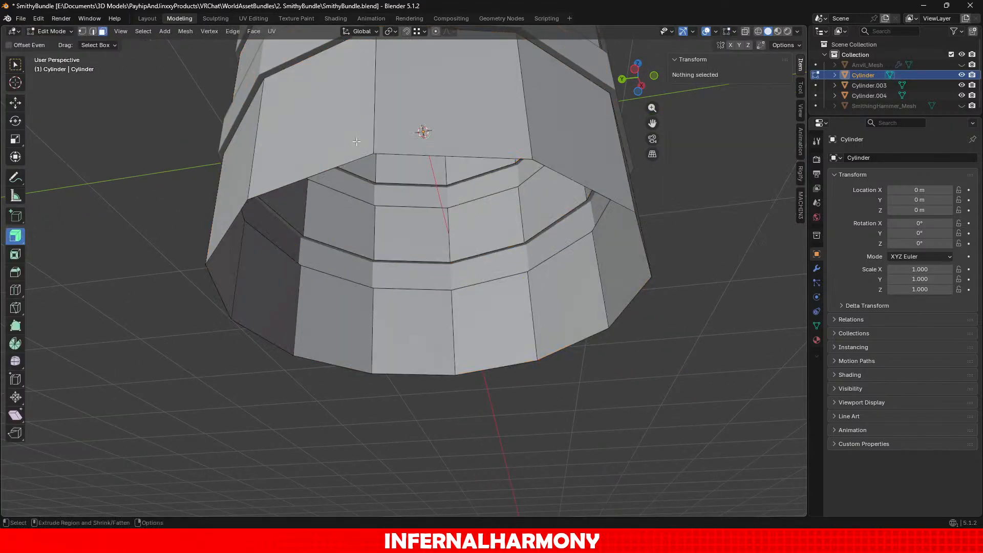
key("2")
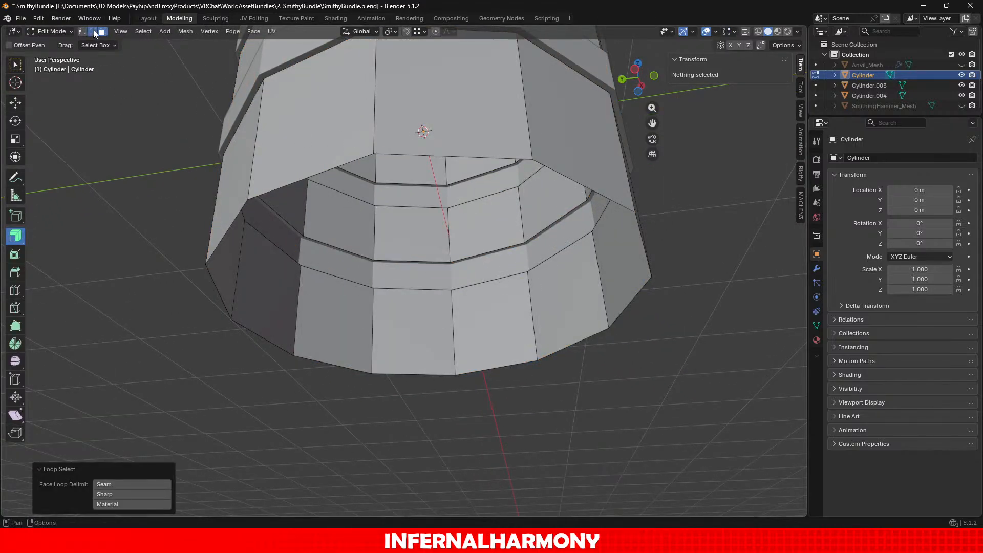
left_click(446, 163, "alt")
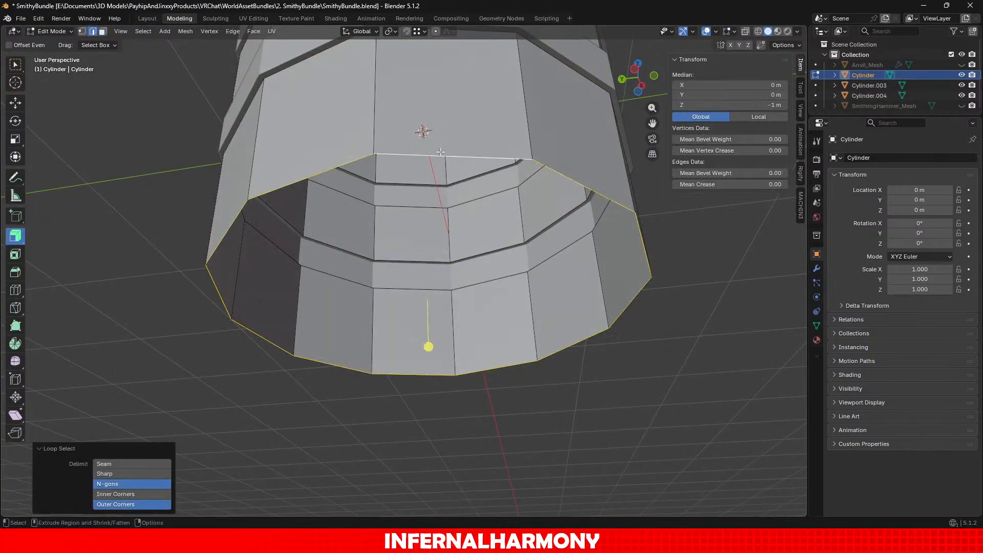
left_click(255, 31)
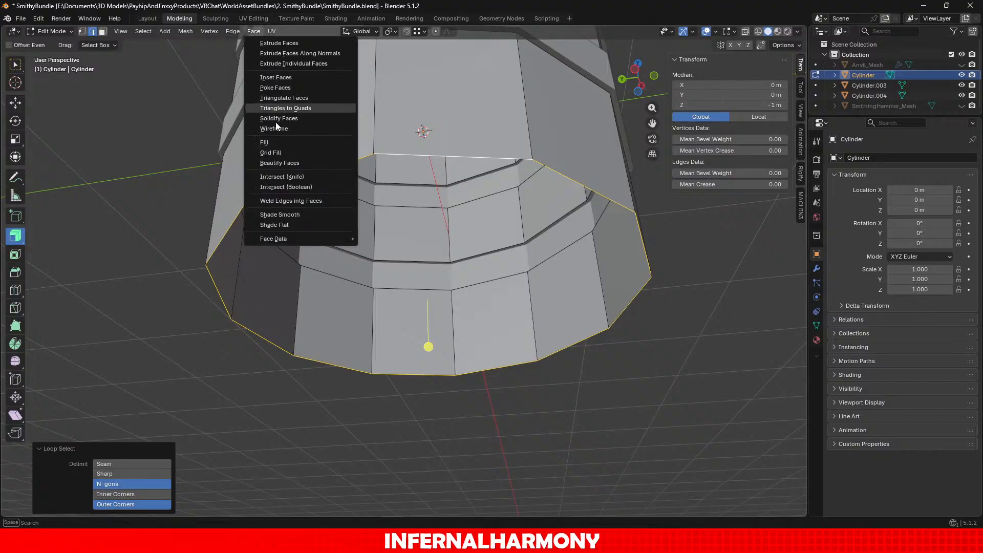
left_click(278, 149)
Step: Bridge the two edge loops bordering the upper gap in the bucket wall
scroll(367, 299, "down", 1)
middle_click_drag(366, 299, 421, 384)
middle_click_drag(350, 201, 404, 303, "shift")
scroll(404, 303, "up", 2)
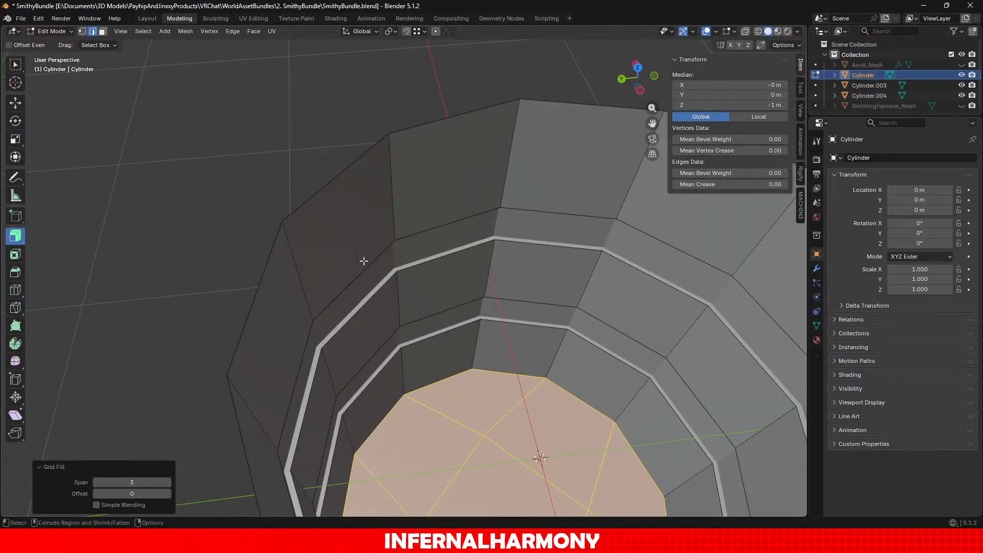
left_click(363, 261, "alt")
left_click(385, 292, "alt+shift")
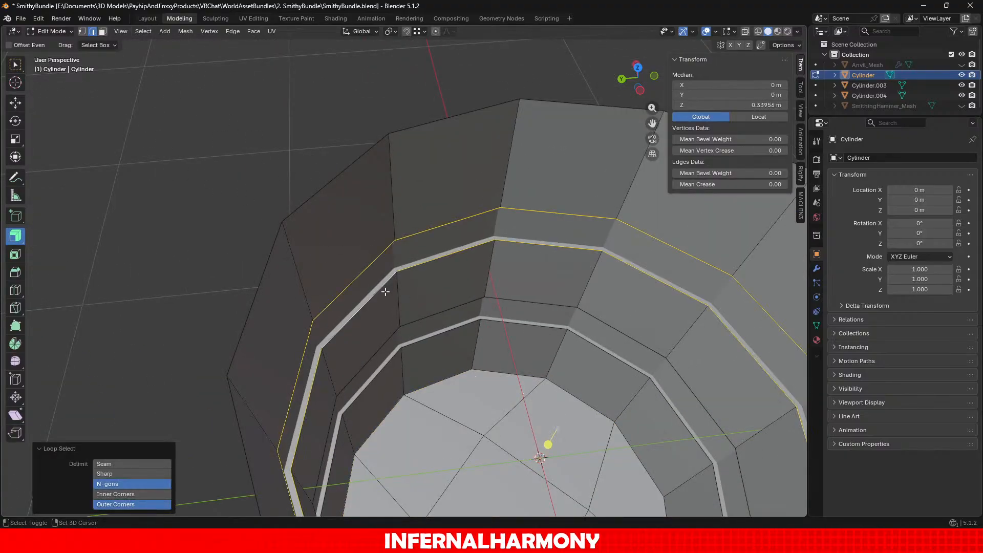
left_click(253, 32)
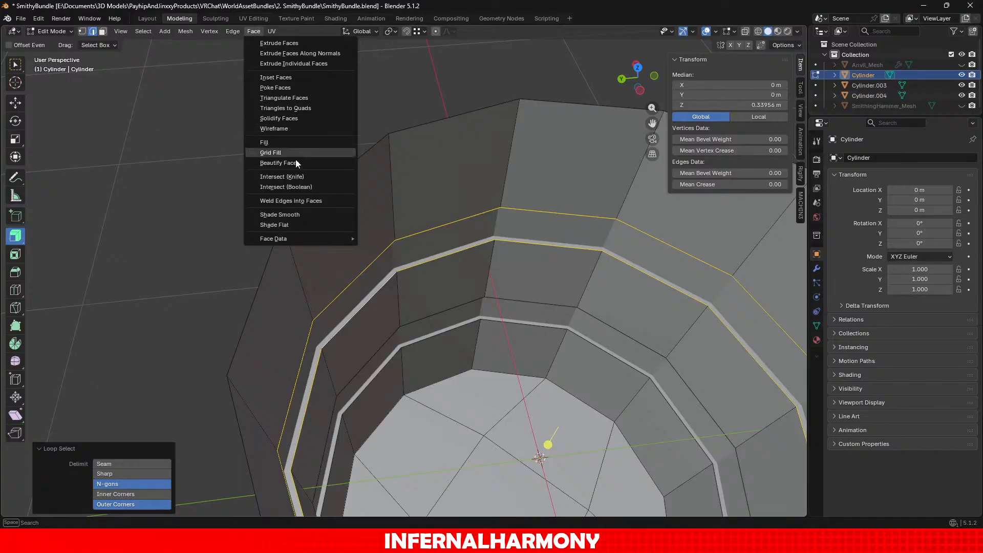
left_click(232, 31)
left_click(266, 64)
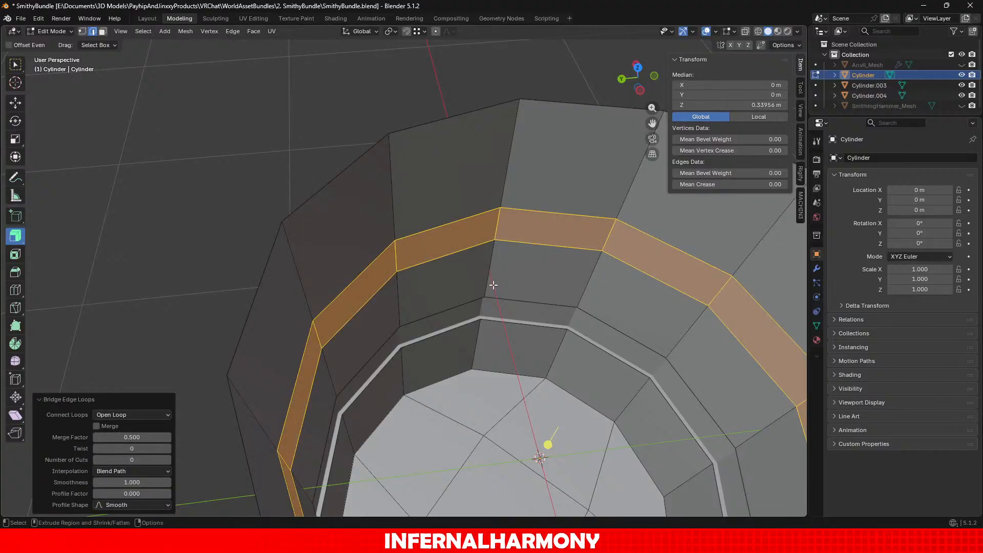
Step: Bridge the two edge loops bordering the lower gap in the bucket wall
left_click(461, 326, "alt")
left_click(457, 305, "alt+shift")
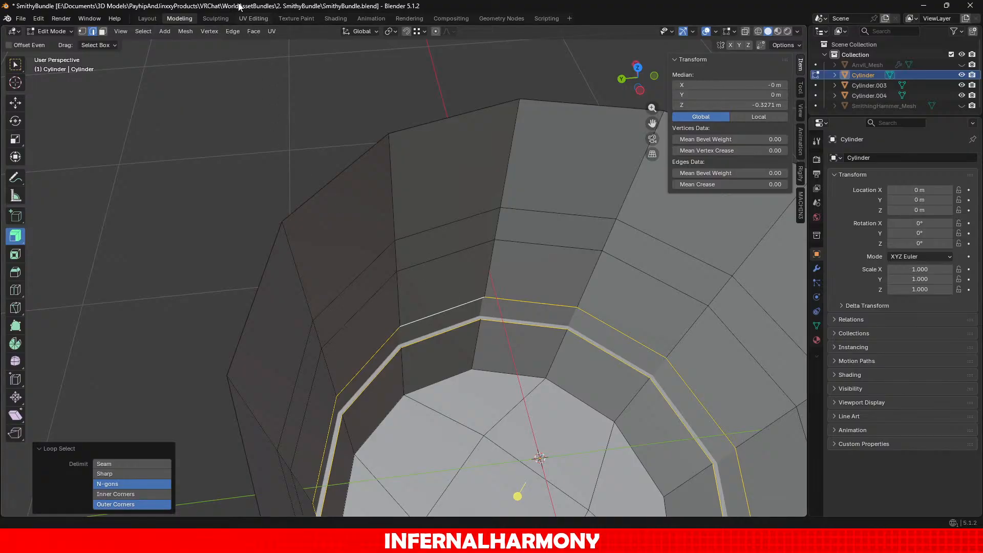
left_click(233, 31)
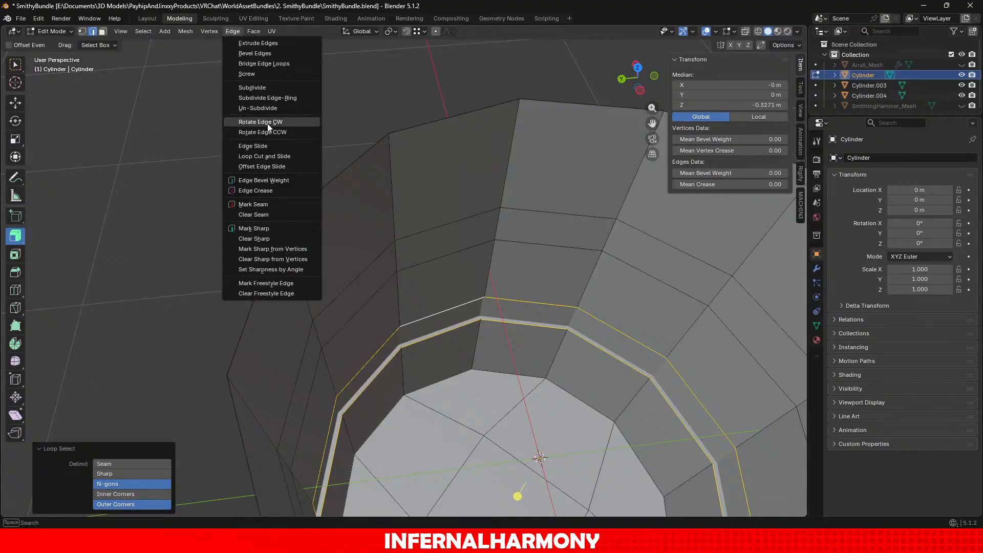
left_click(265, 64)
key("ctrl+z")
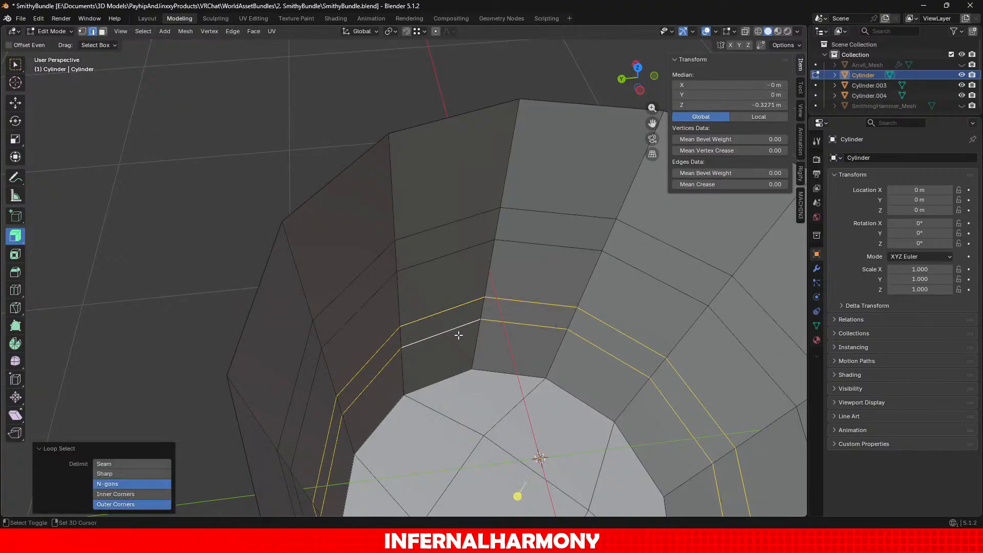
Step: Dissolve the four horizontal edge loops around the bucket wall where the sections were bridged
left_click(450, 259, "alt+shift")
left_click(447, 211, "alt+shift")
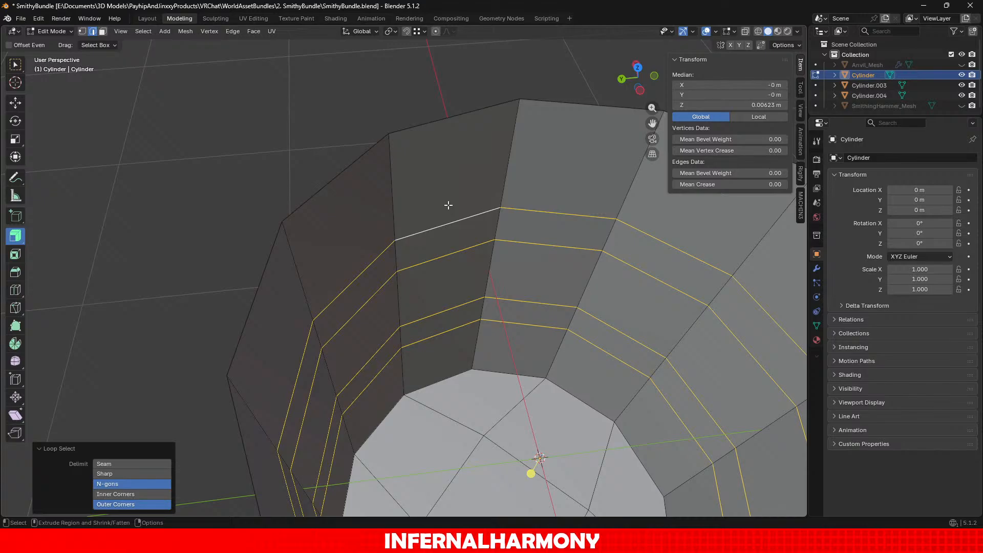
key("x")
left_click(428, 275)
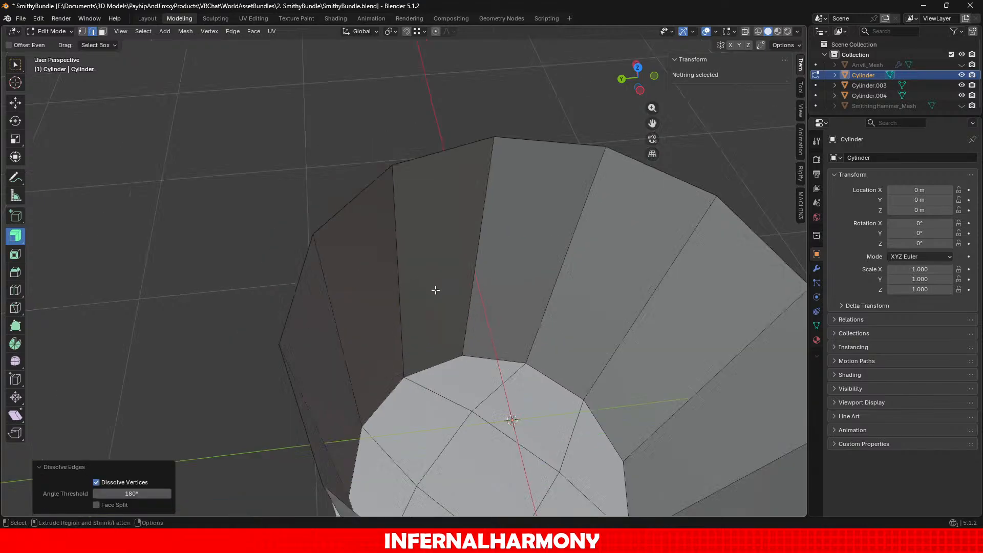
Step: Return to Object Mode and add a Solidify modifier to the bucket wall
scroll(435, 291, "down", 5)
left_click_drag(436, 290, 389, 279, "alt")
scroll(397, 272, "up", 2)
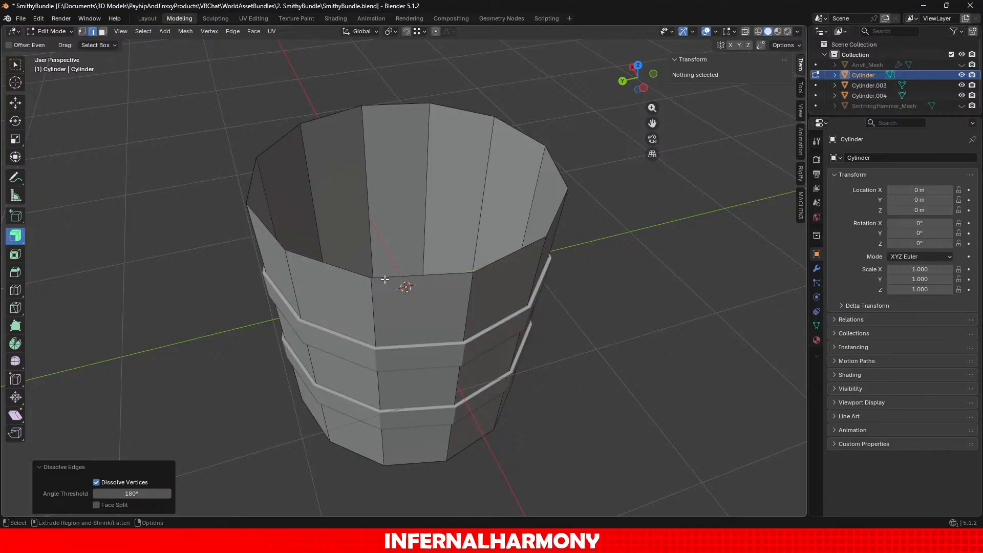
left_click(55, 33)
left_click(51, 43)
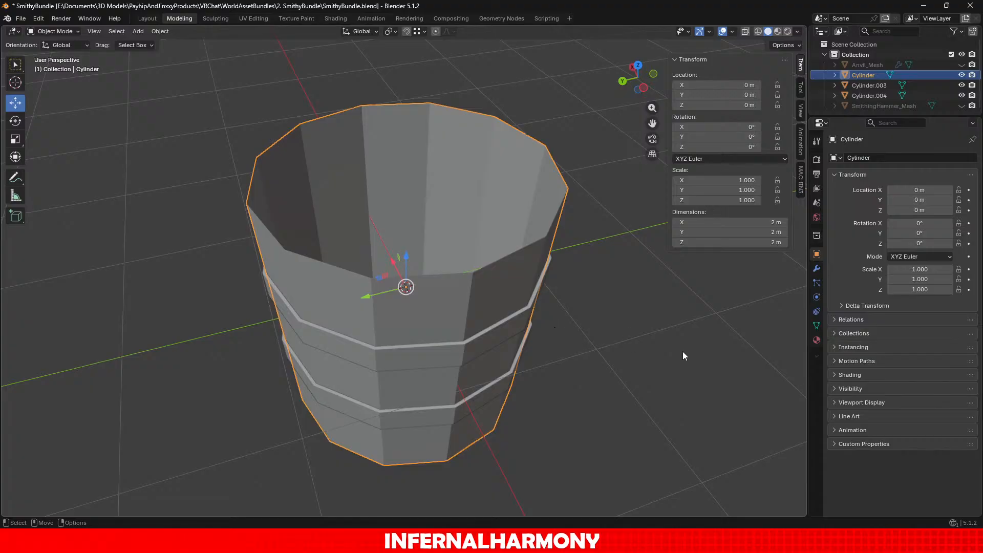
left_click(818, 269)
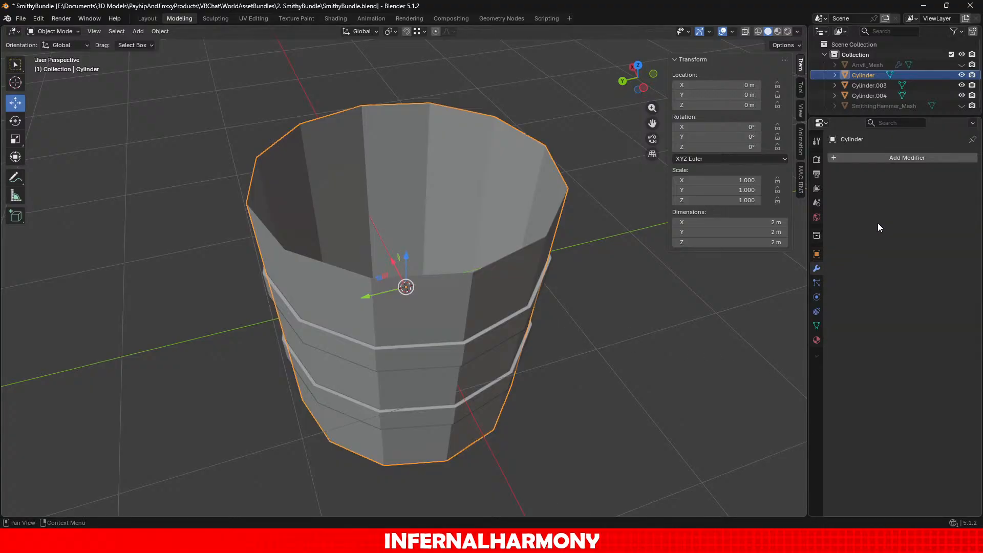
left_click(887, 157)
type("sol")
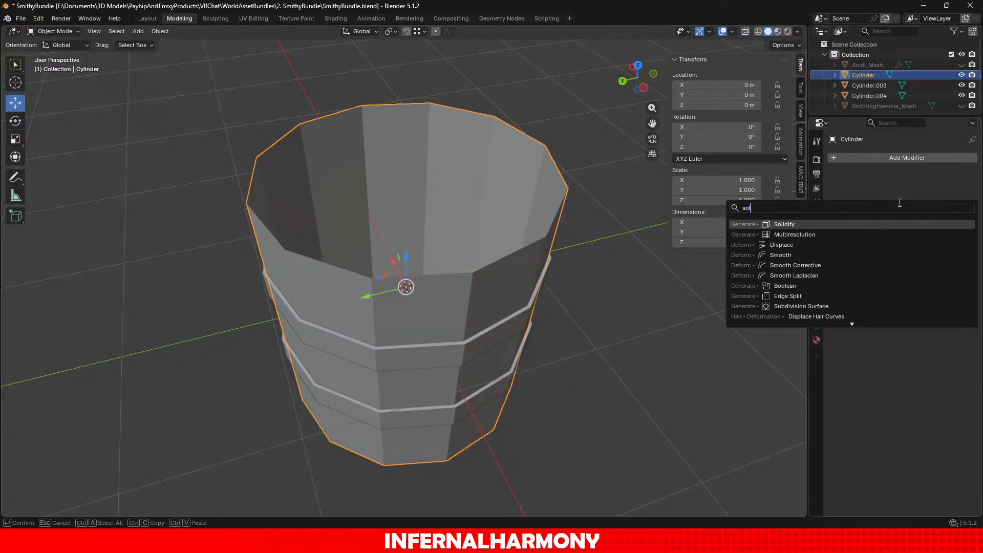
key("Return")
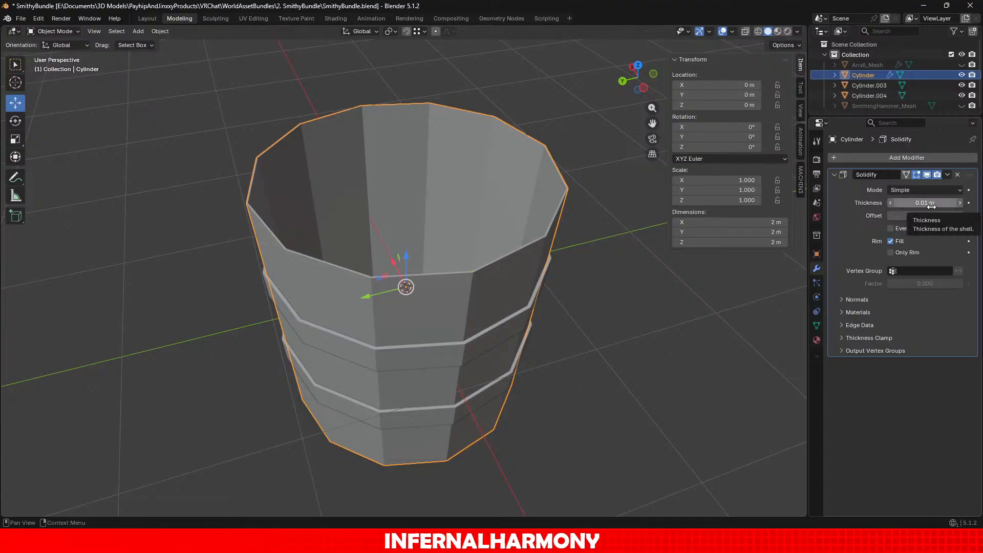
left_click(917, 204)
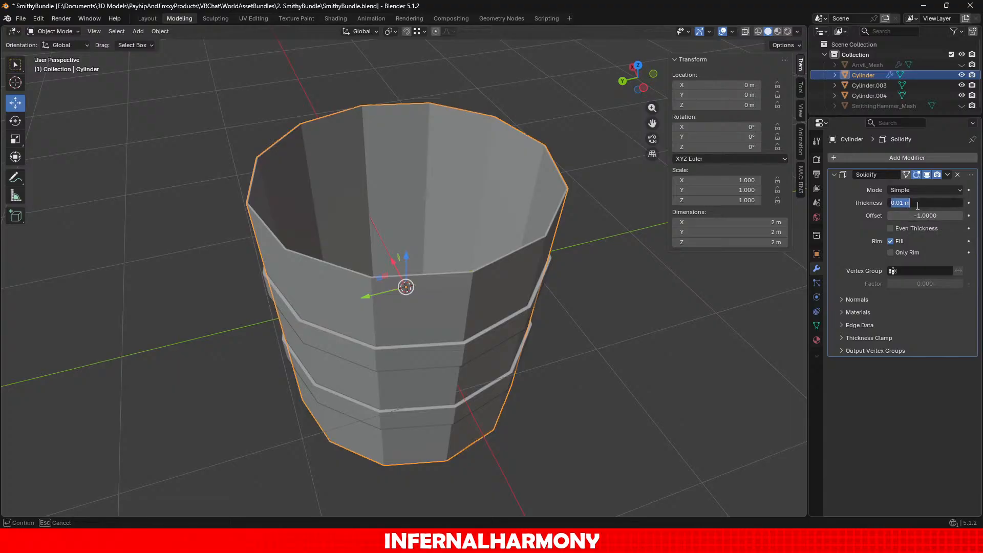
left_click(904, 203)
key("Return")
Step: Set the bucket wall's X dimension to 30 cm and its Y and Z scale to 0.15
double_click(773, 220)
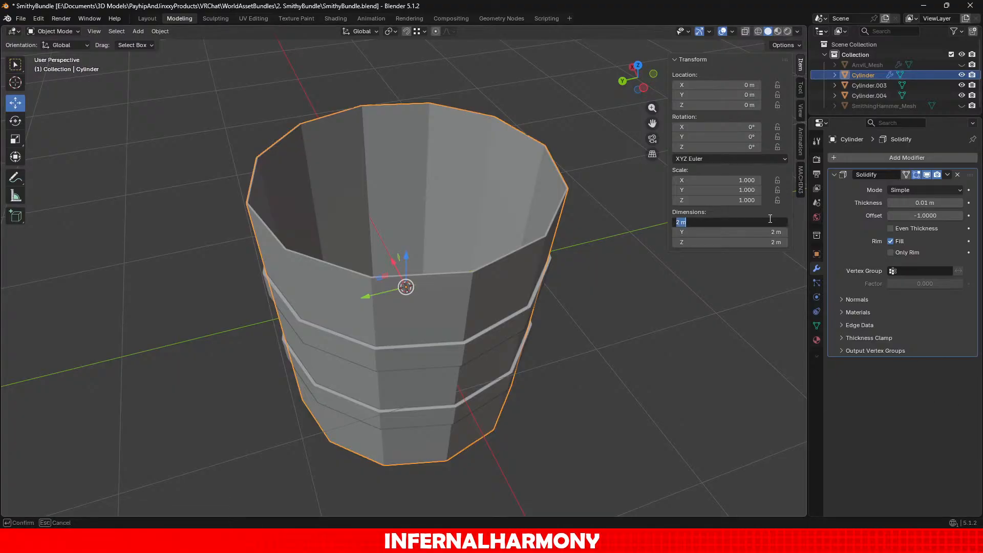
type("30cm")
key("Return")
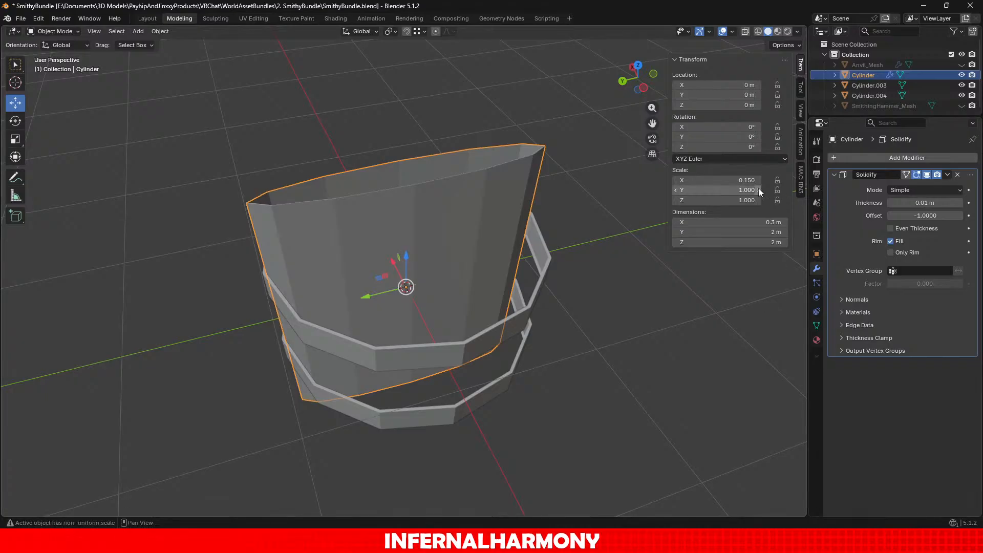
double_click(743, 190)
type("0.15")
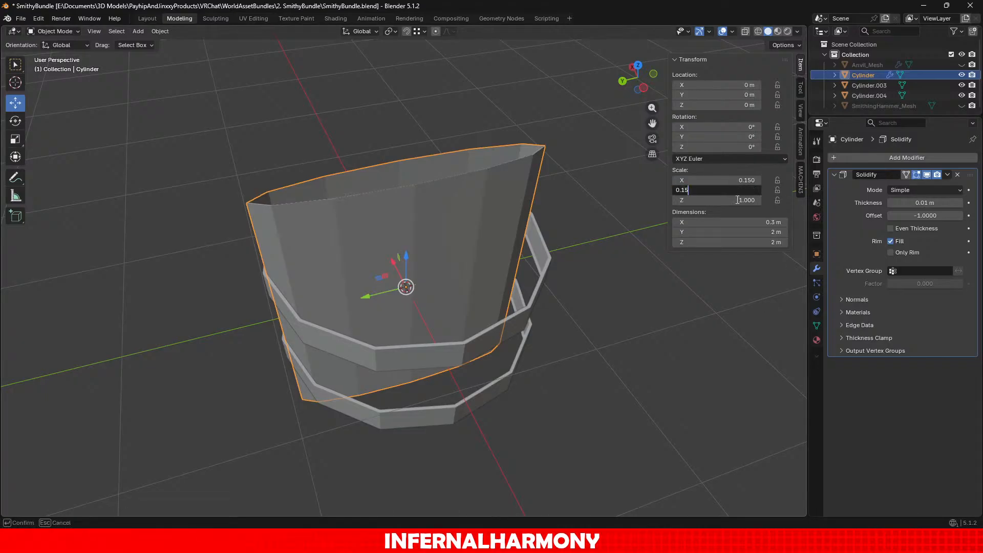
key("Return")
double_click(738, 200)
type("0.15")
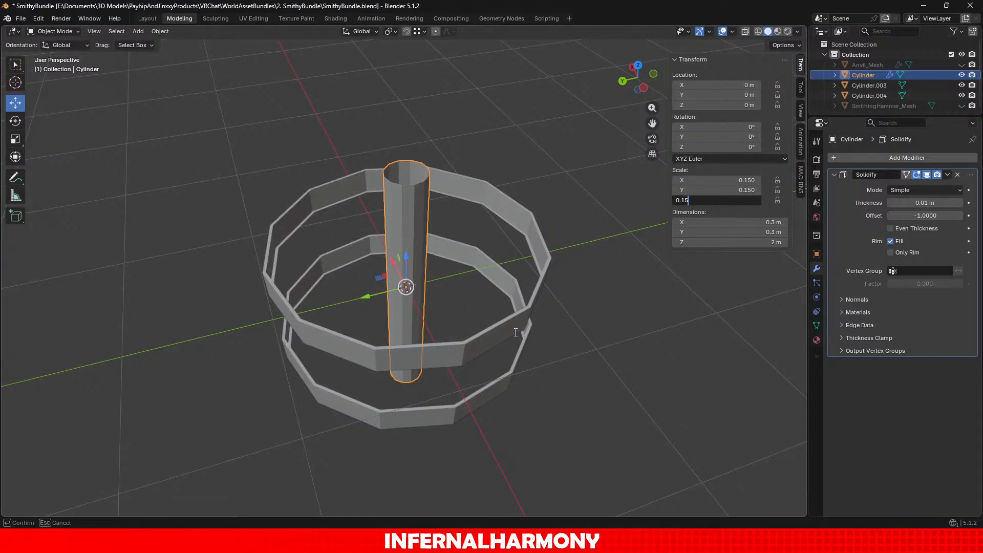
key("Return")
Step: Set the upper hoop's scale to 0.15 on the X, Y and Z axes
left_click(510, 326)
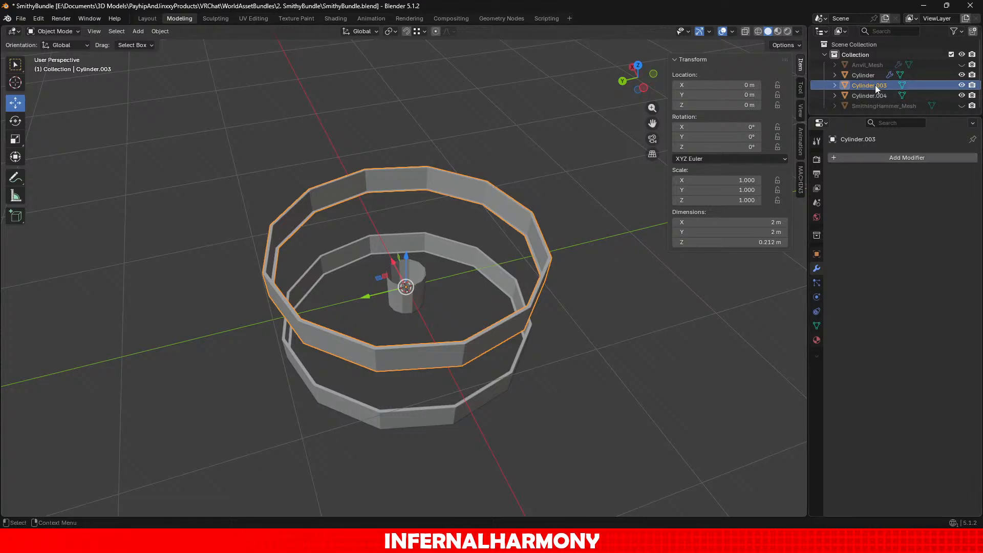
double_click(745, 180)
type("0.15")
key("Tab")
type("0.15")
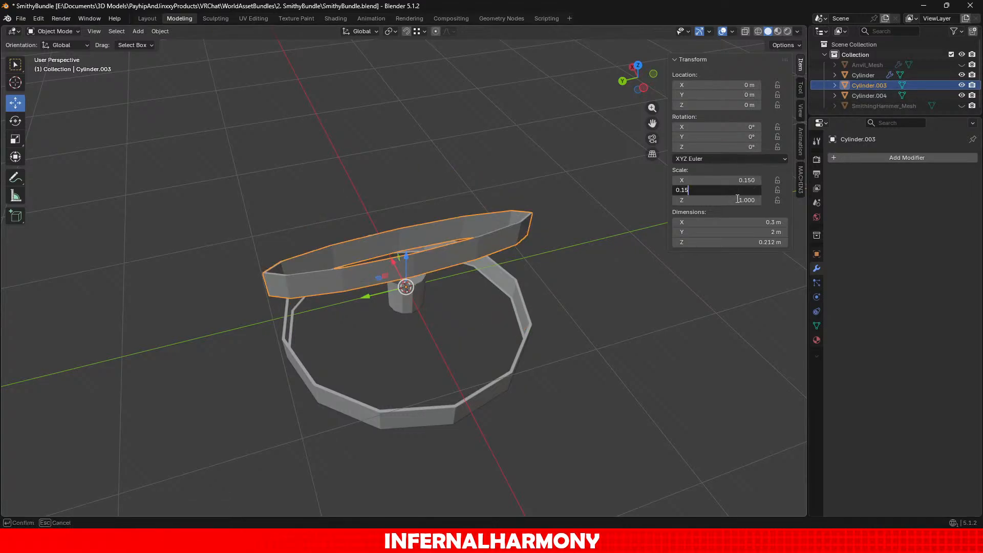
key("Tab")
type("0.15")
key("Return")
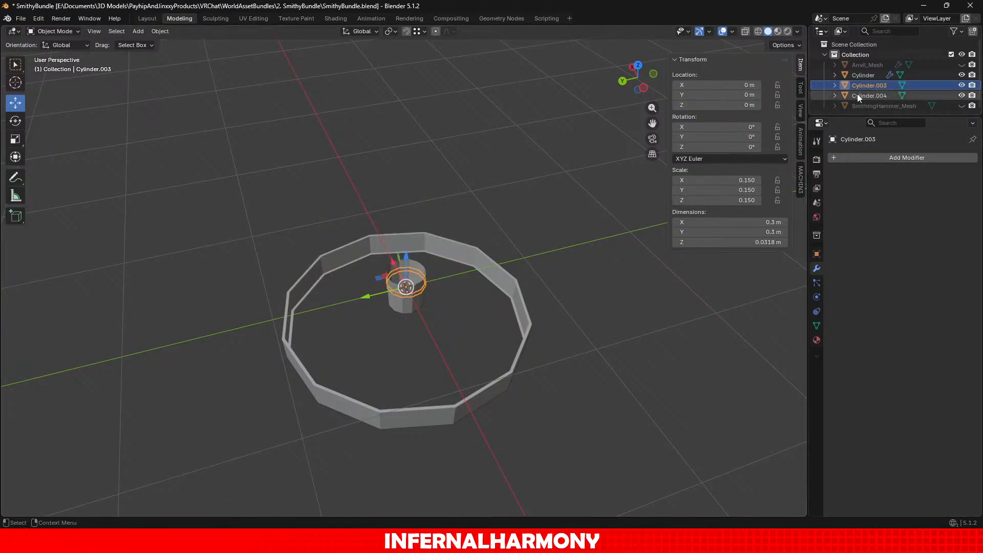
Step: Set the lower hoop's scale to 0.15 on the X, Y and Z axes
left_click(858, 94)
left_click(724, 180)
type("0.15")
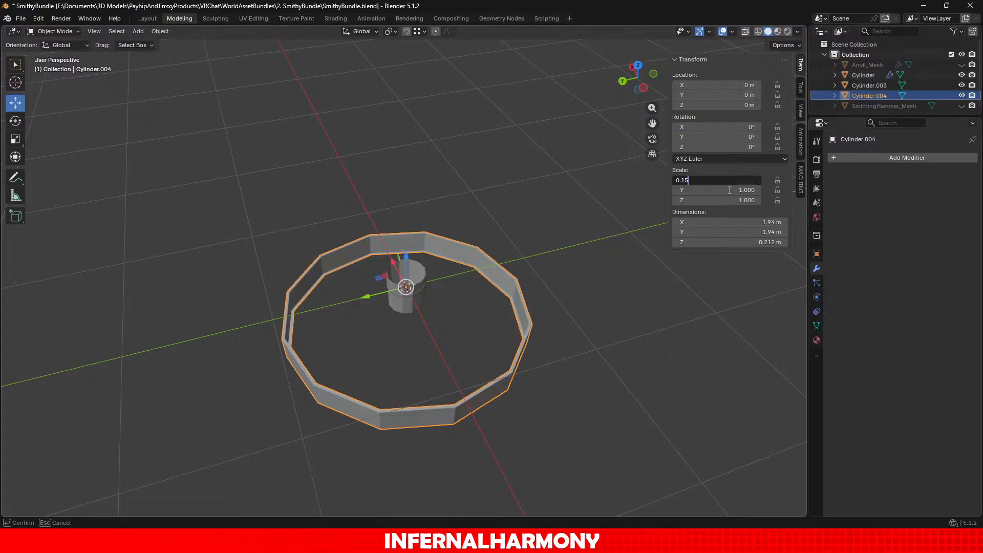
double_click(729, 190)
type("0.15")
left_click(729, 200)
left_click(729, 200)
type("0.15")
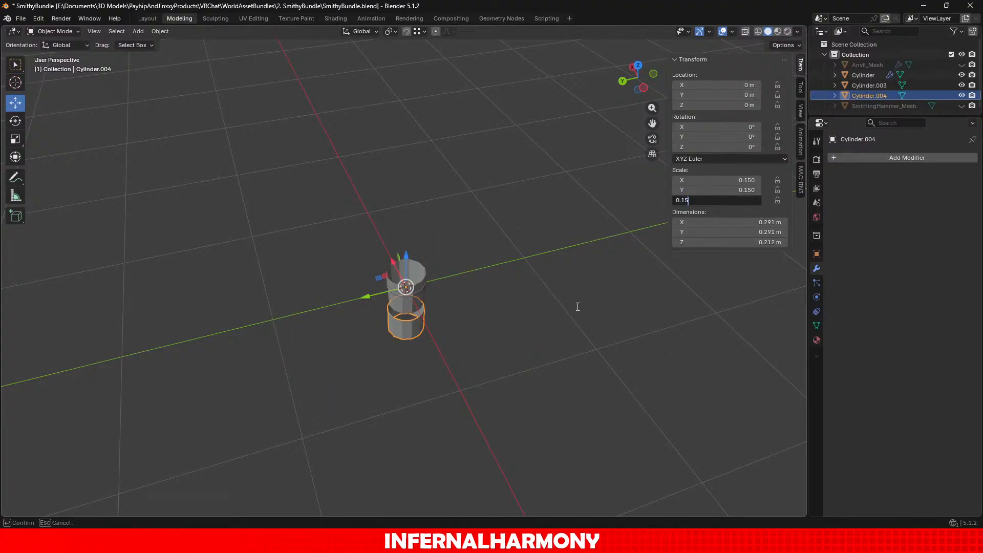
key("Return")
Step: Select the bucket wall and apply its scale
scroll(465, 337, "up", 5)
right_click_drag(517, 342, 510, 320, "alt")
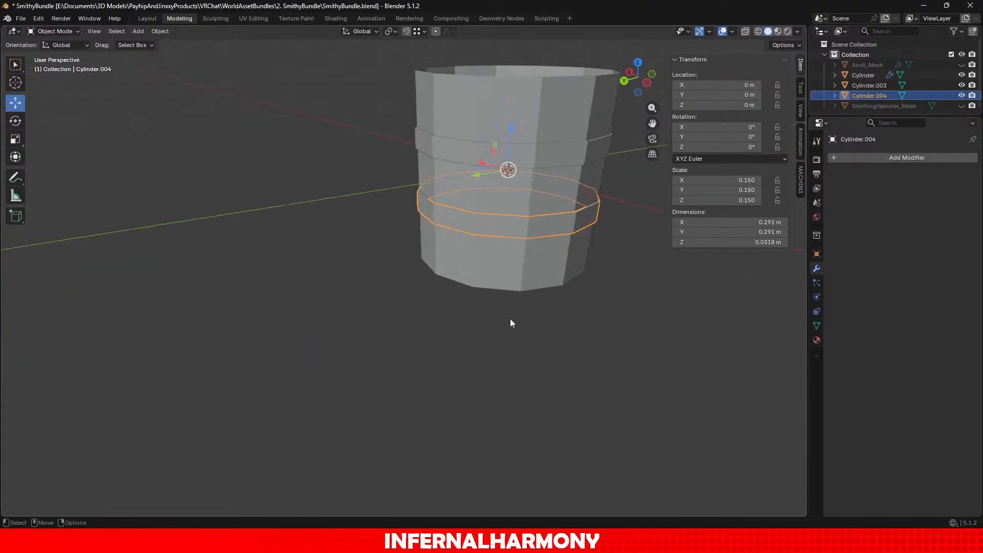
middle_click_drag(510, 321, 455, 317, "alt")
right_click_drag(456, 316, 462, 315, "alt")
left_click_drag(462, 314, 486, 308, "alt")
middle_click_drag(487, 308, 482, 314)
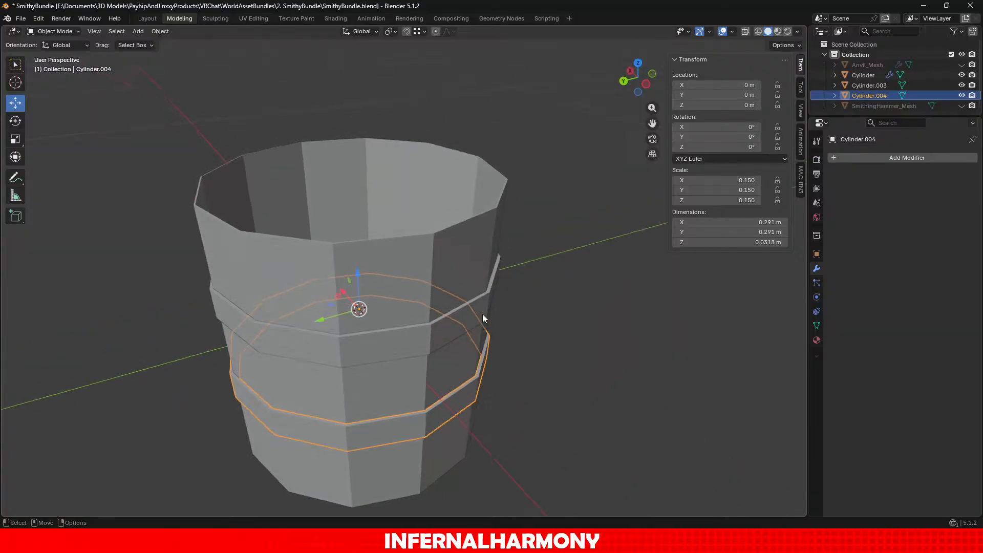
left_click(484, 210)
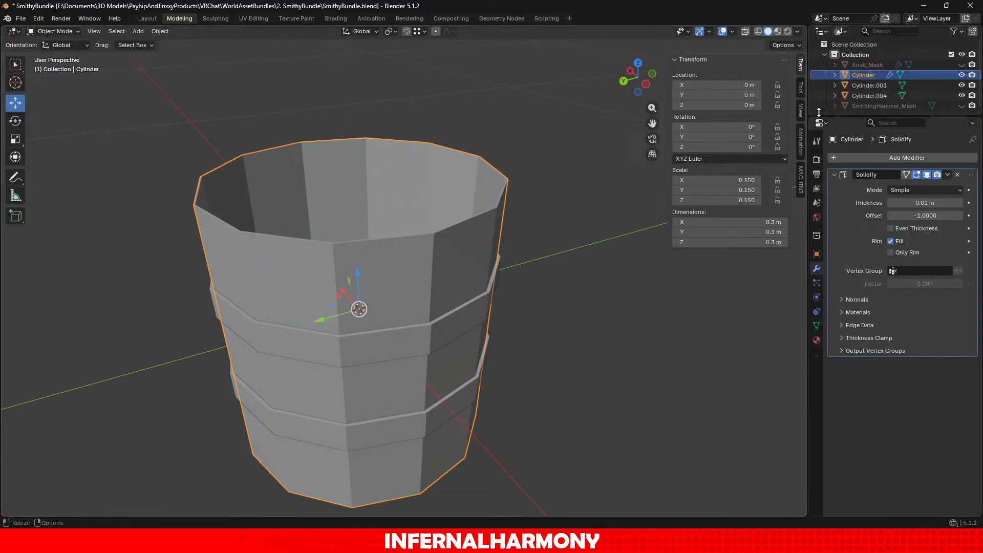
left_click(159, 31)
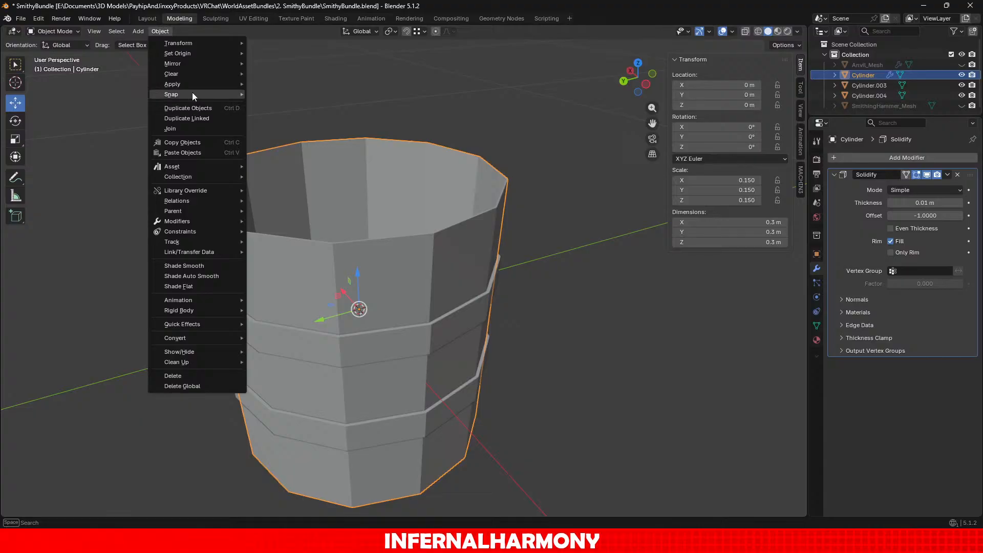
mouse_move(225, 84)
left_click(297, 103)
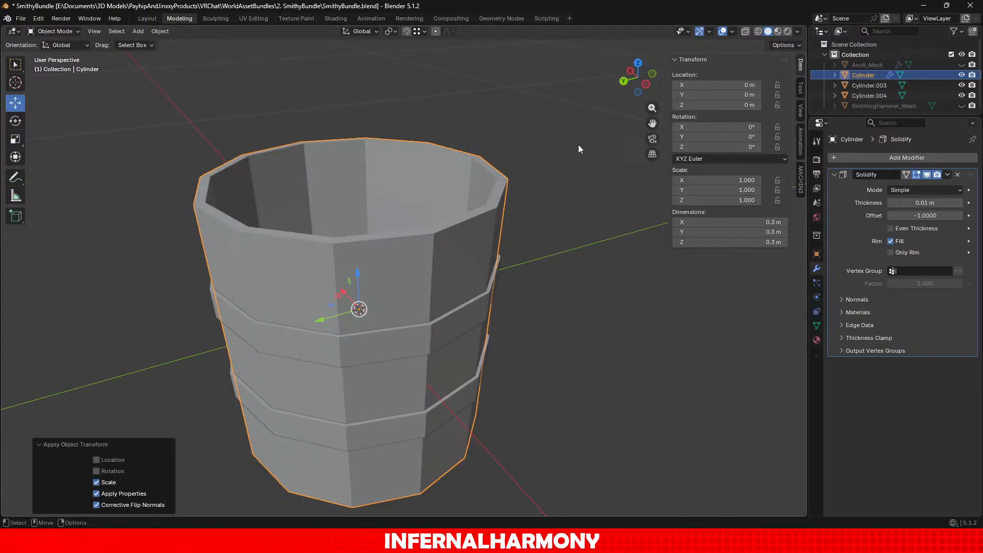
Step: Select both hoops and apply their scale
left_click(867, 86)
left_click(866, 96, "ctrl")
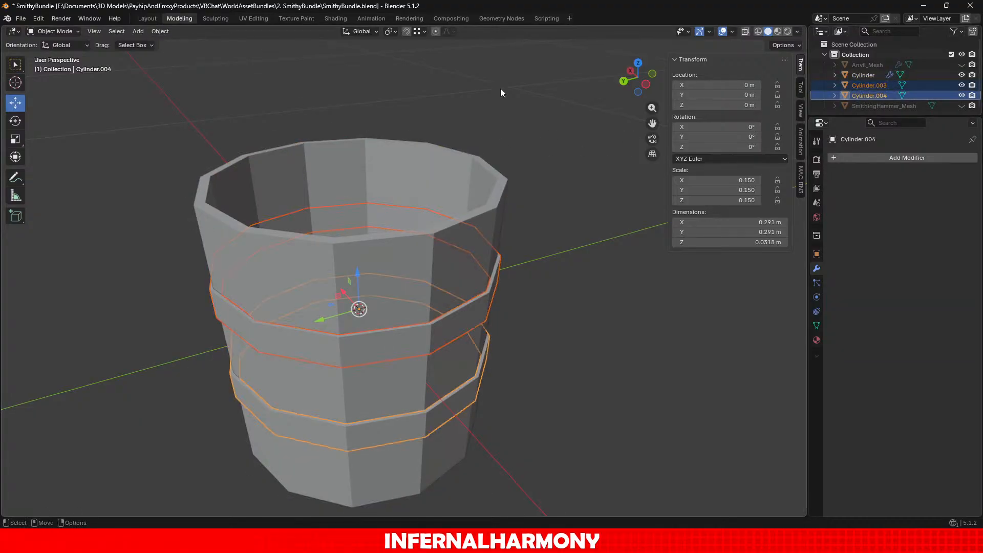
left_click(156, 34)
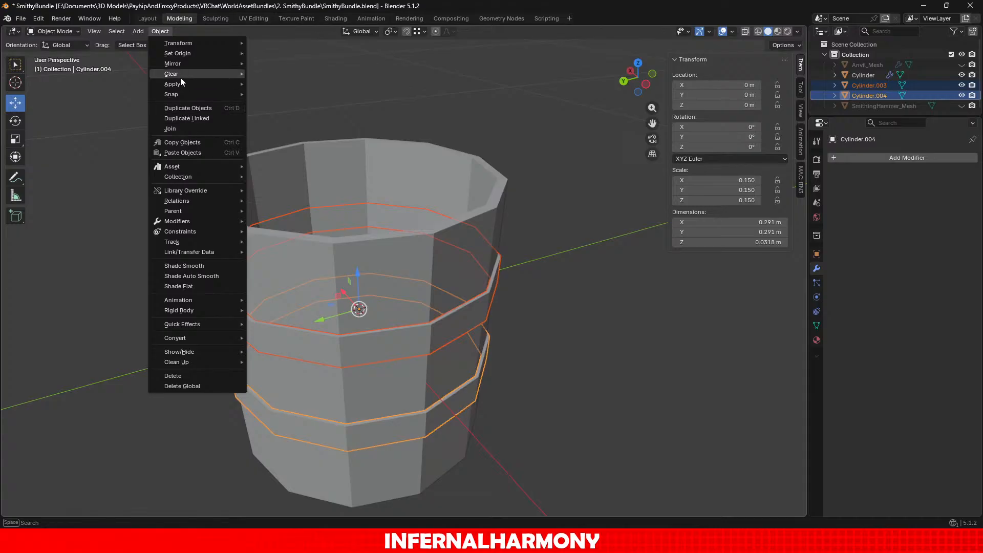
mouse_move(180, 82)
left_click(282, 103)
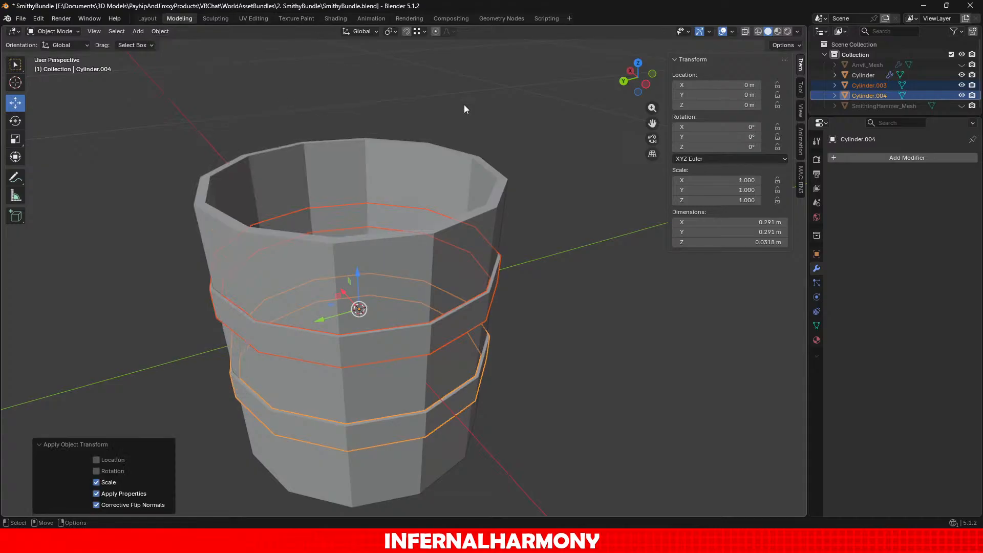
Step: Select the bucket wall and open its Solidify thickness for editing
left_click(866, 75)
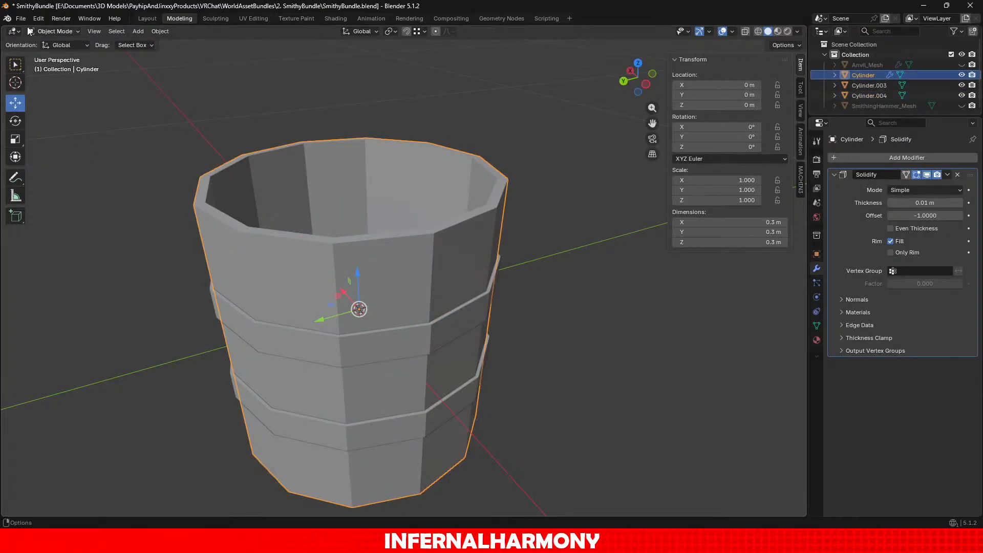
left_click(894, 202)
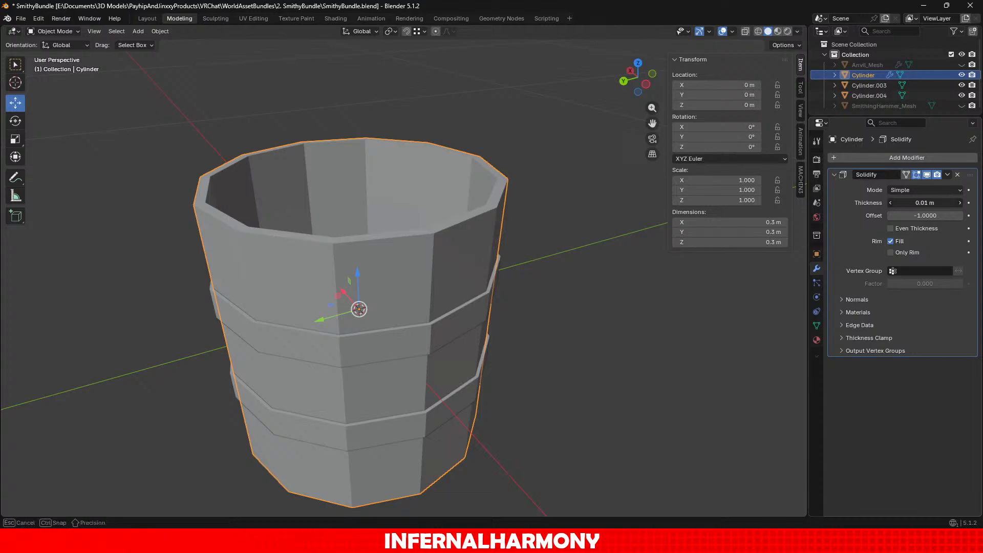
left_click(904, 203)
left_click(530, 307)
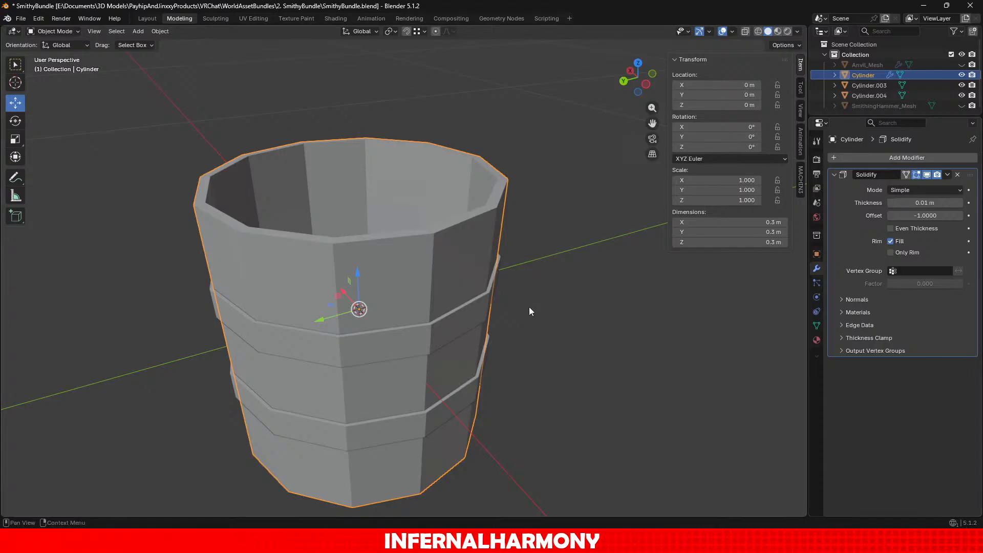
scroll(530, 306, "down", 2)
middle_click_drag(515, 290, 499, 310)
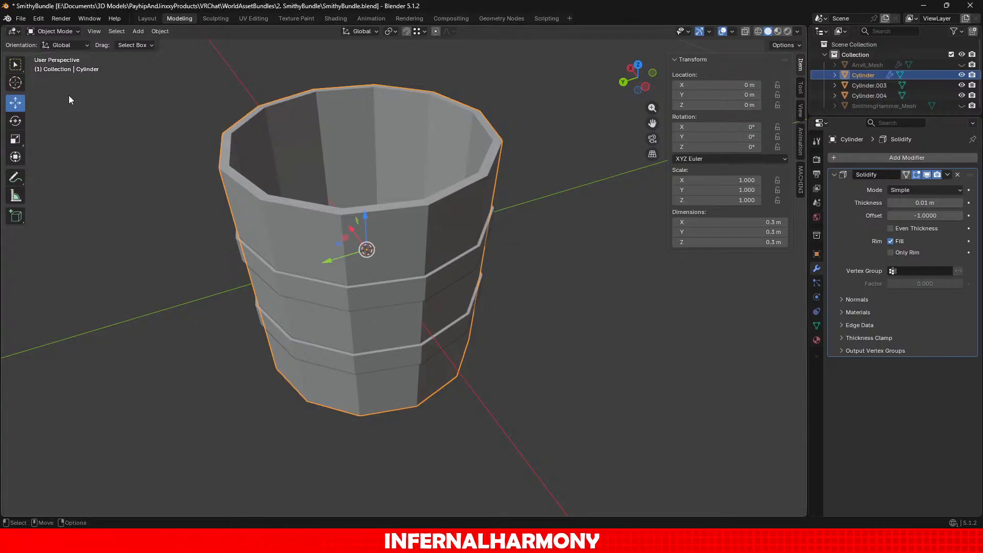
left_click(75, 33)
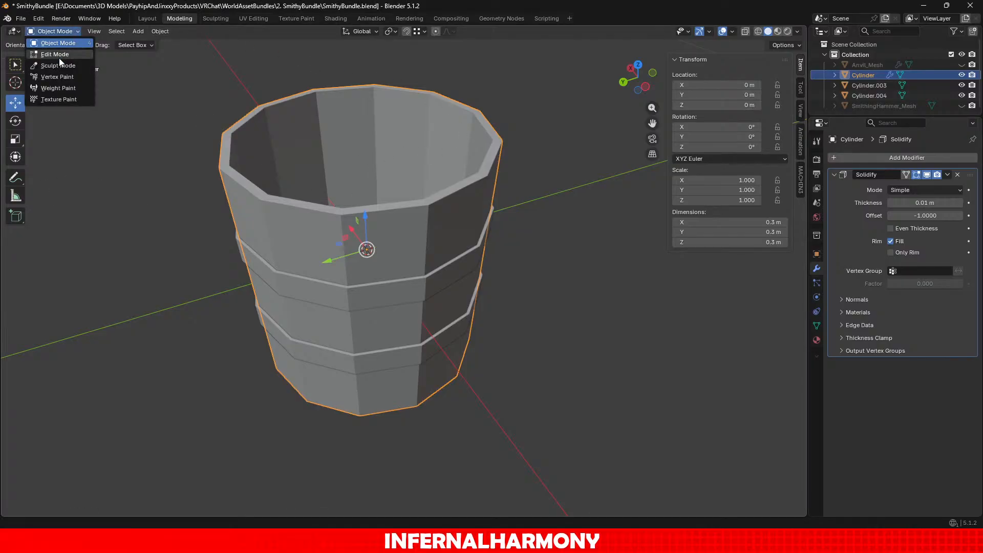
left_click(56, 50)
middle_click_drag(467, 265, 456, 229)
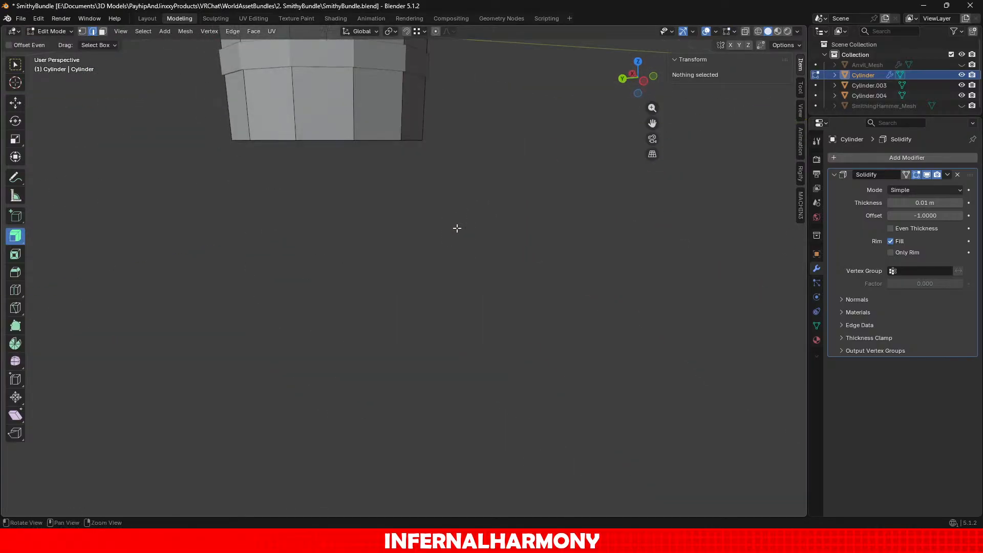
middle_click_drag(338, 171, 329, 199)
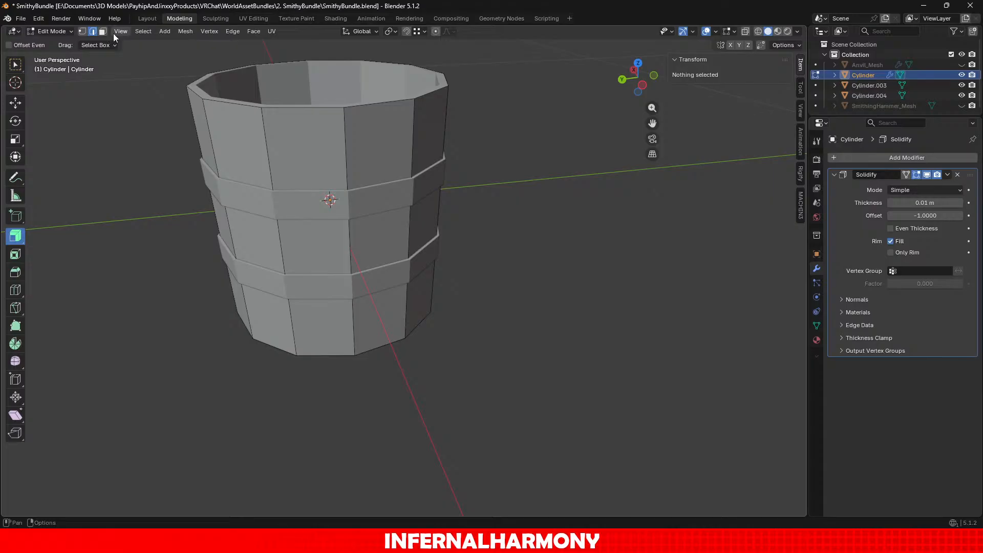
left_click(947, 174)
left_click(949, 173)
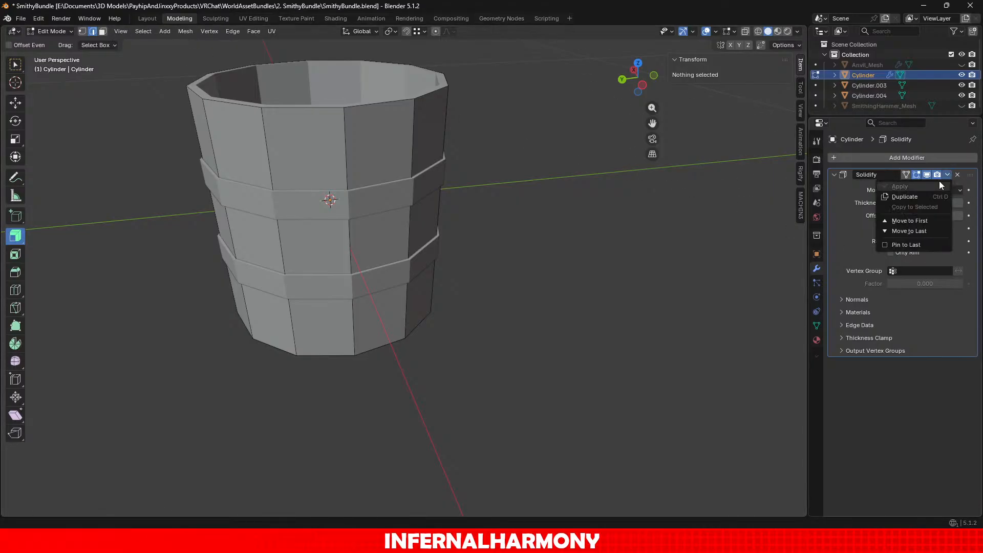
left_click(55, 32)
left_click(56, 39)
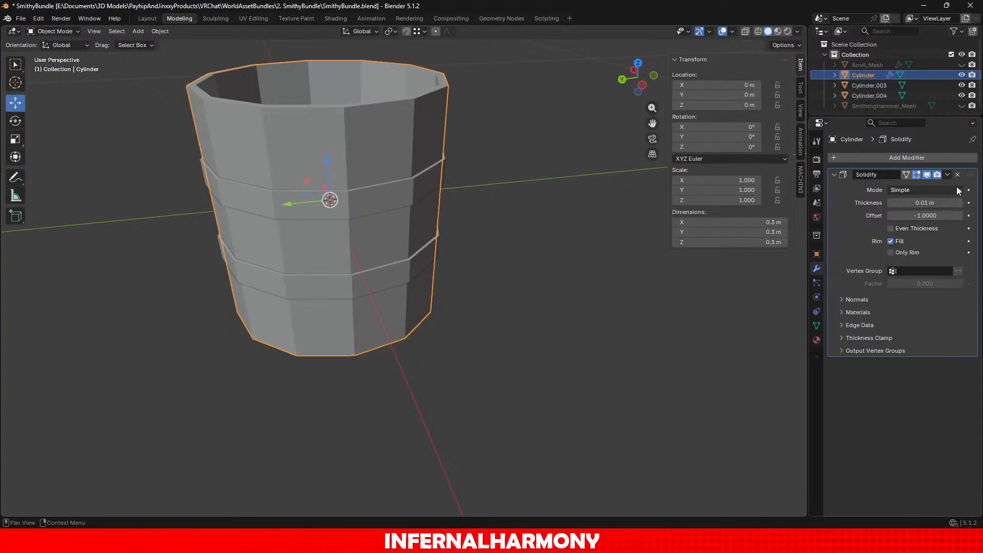
Step: Apply the Solidify modifier to the bucket wall
left_click(948, 174)
left_click(935, 184)
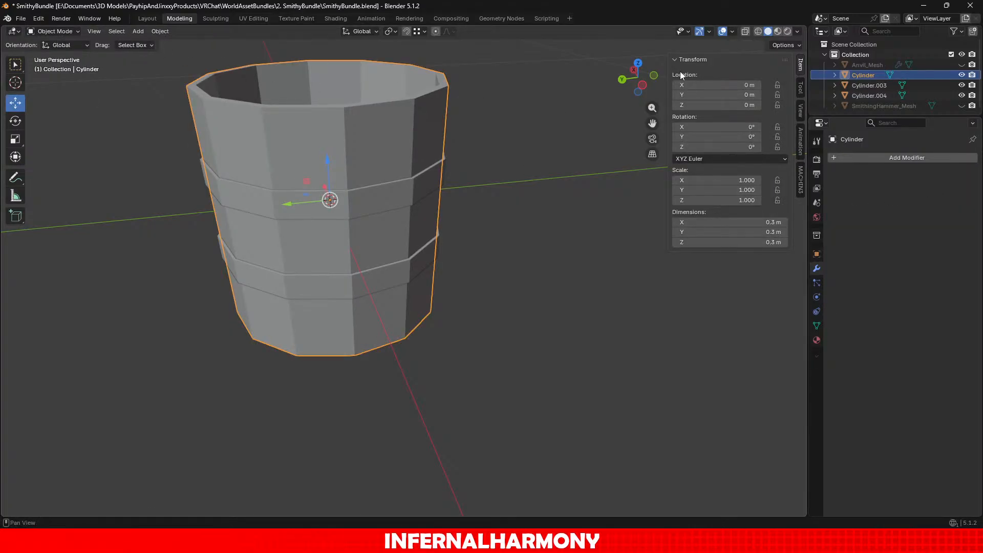
Step: Edit the bucket wall in a side wireframe view, box-select its side faces across the full width and shade them smooth
left_click(640, 84)
middle_click_drag(334, 85, 321, 160, "shift")
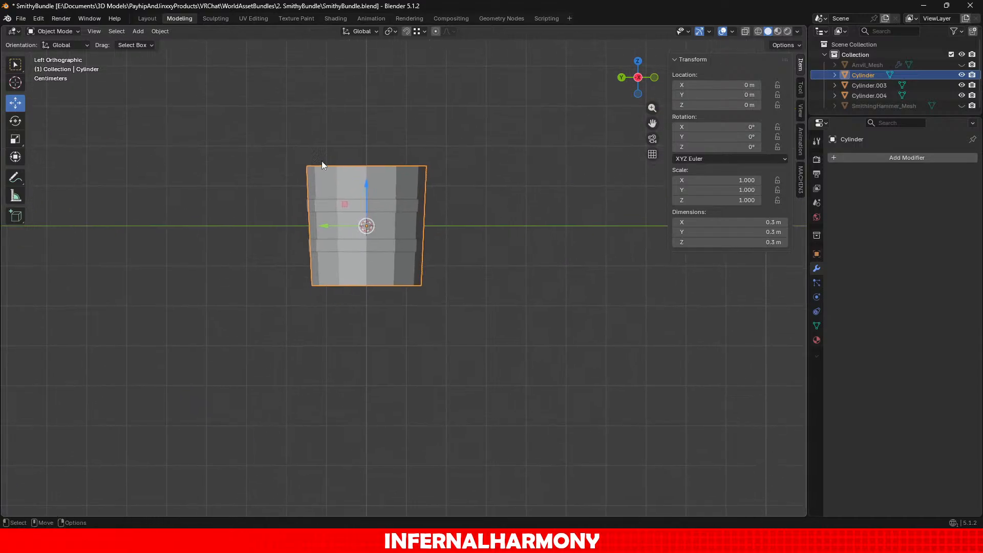
left_click(59, 30)
left_click(51, 52)
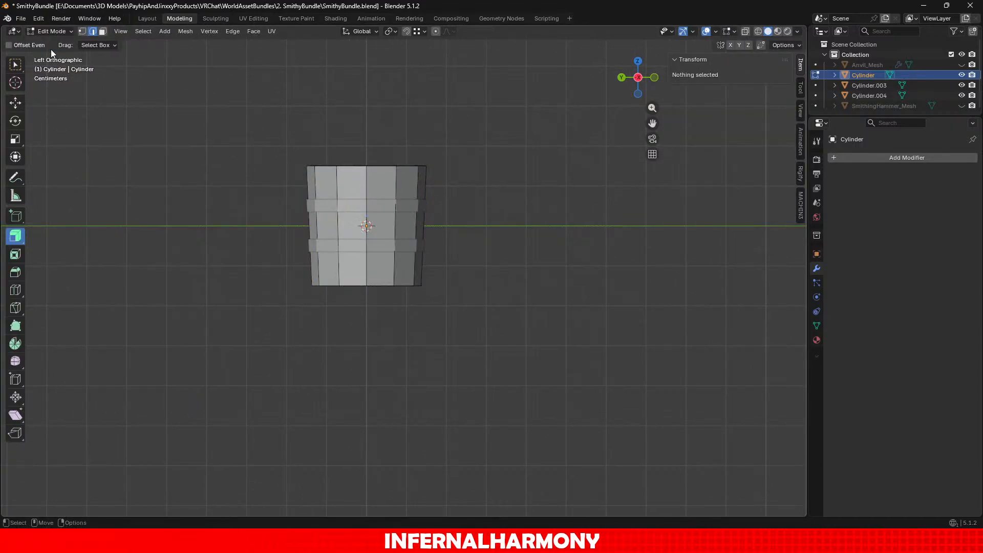
left_click(745, 31)
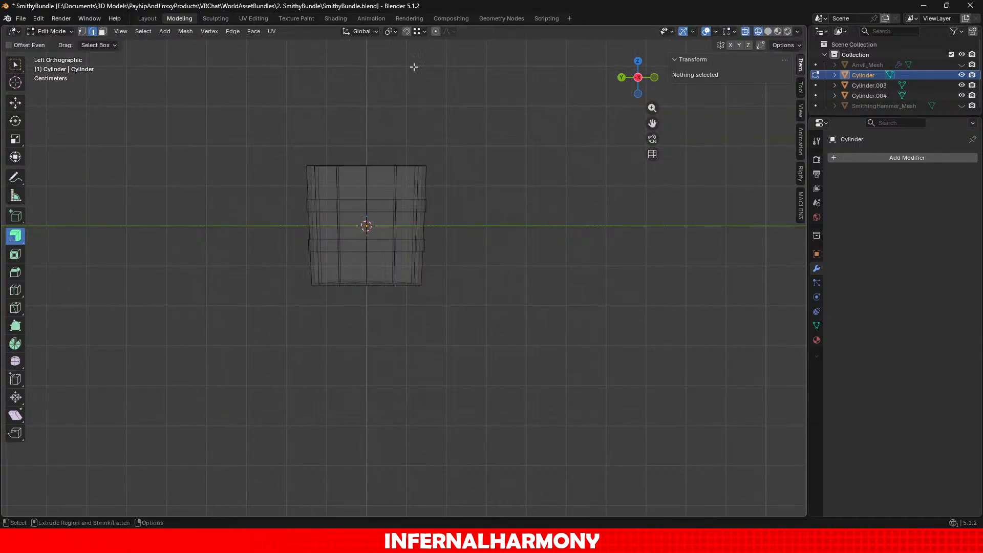
key("3")
left_click_drag(509, 251, 210, 198)
left_click(255, 32)
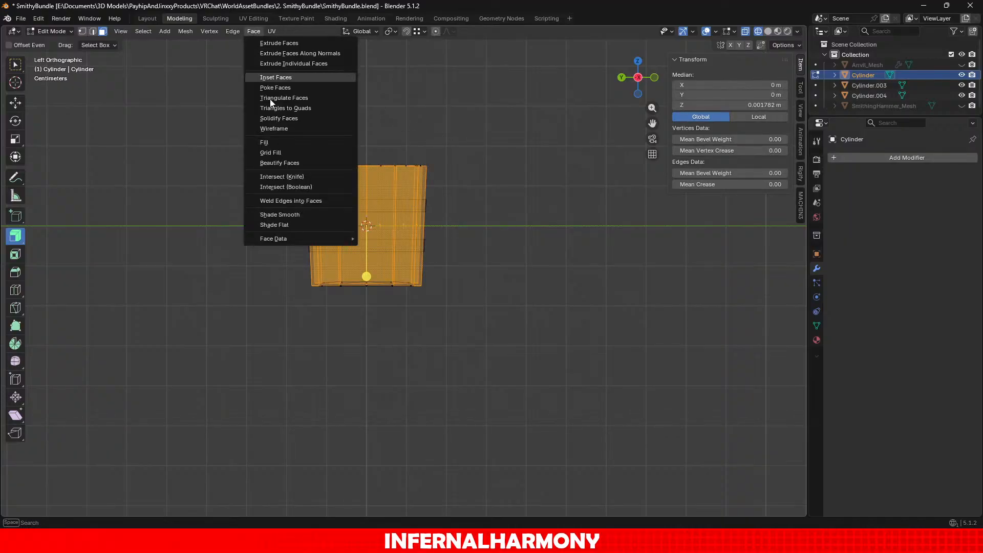
left_click(279, 215)
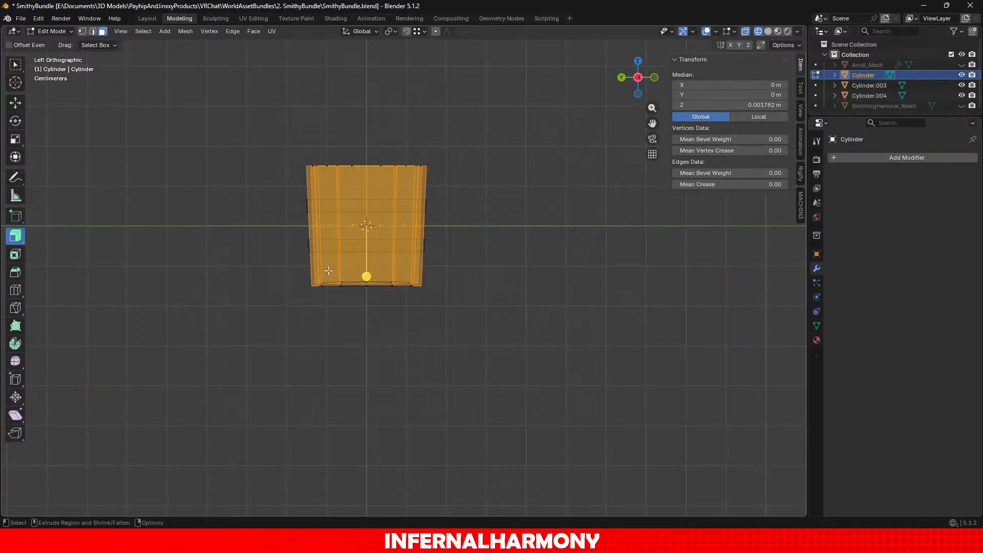
Step: Return the bucket wall to Object Mode and switch the viewport to solid shading to examine the smoothed surface
scroll(328, 271, "up", 8)
mouse_move(344, 287)
middle_mouse_down()
mouse_move(356, 285)
mouse_move(347, 302)
middle_mouse_up()
scroll(347, 302, "down", 10)
left_click(63, 33)
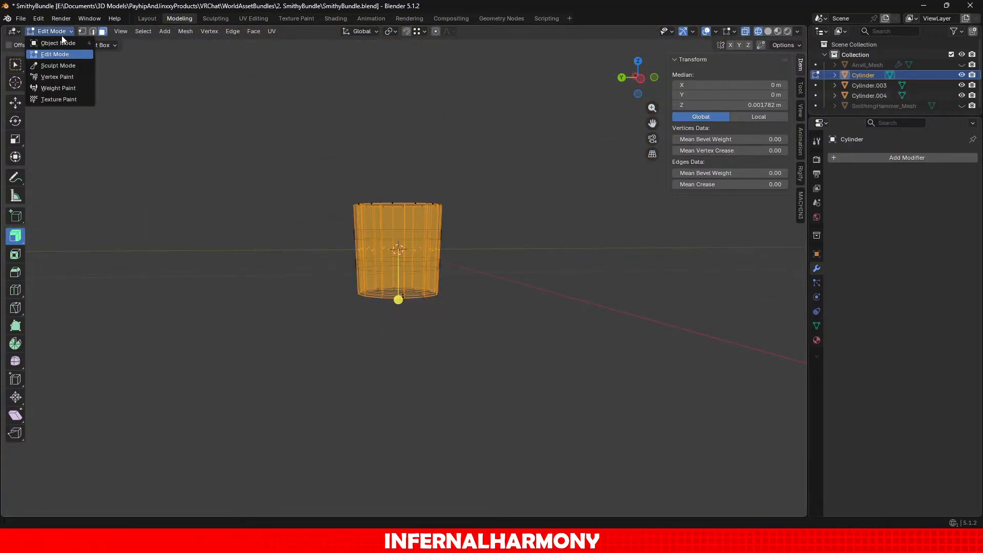
left_click(58, 43)
left_click(768, 32)
scroll(471, 230, "up", 4)
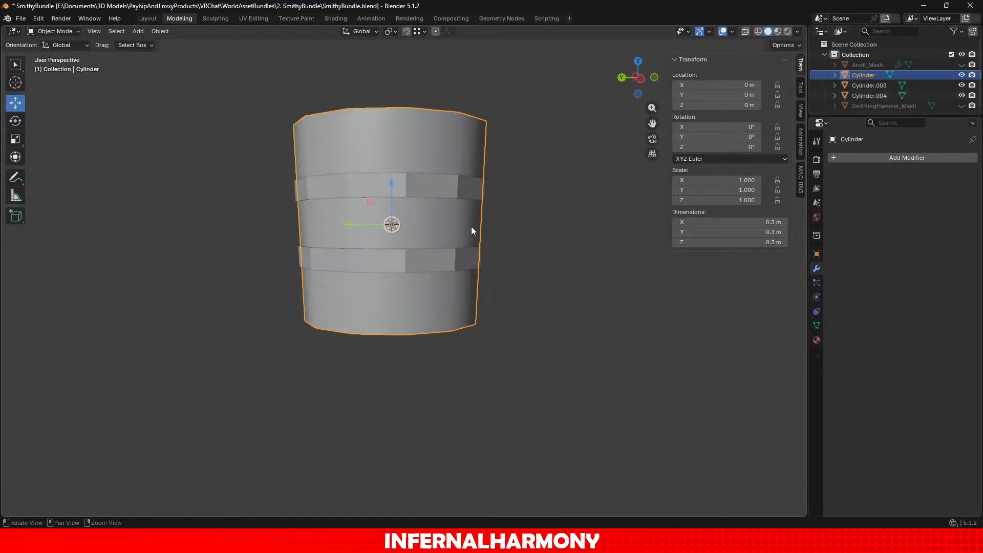
middle_click_drag(471, 231, 496, 322)
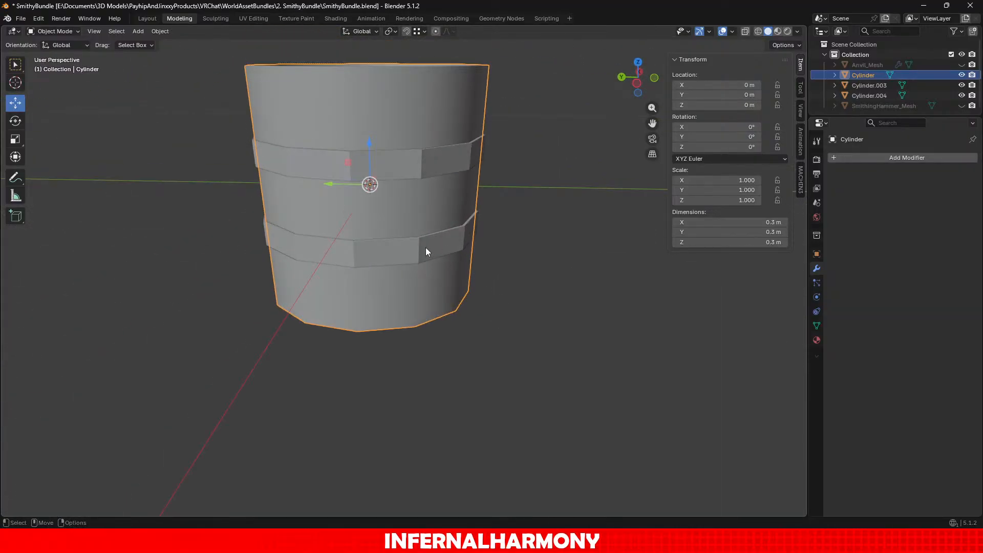
Step: Edit the lower hoop, select its whole outer band of faces and shade them smooth
left_click(426, 251)
left_click(54, 31)
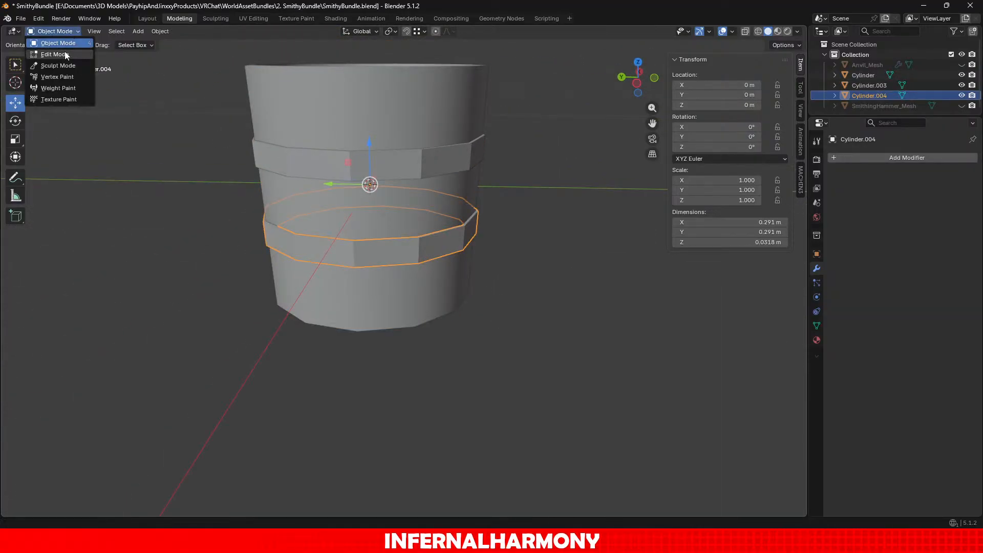
left_click(48, 54)
left_click(396, 260)
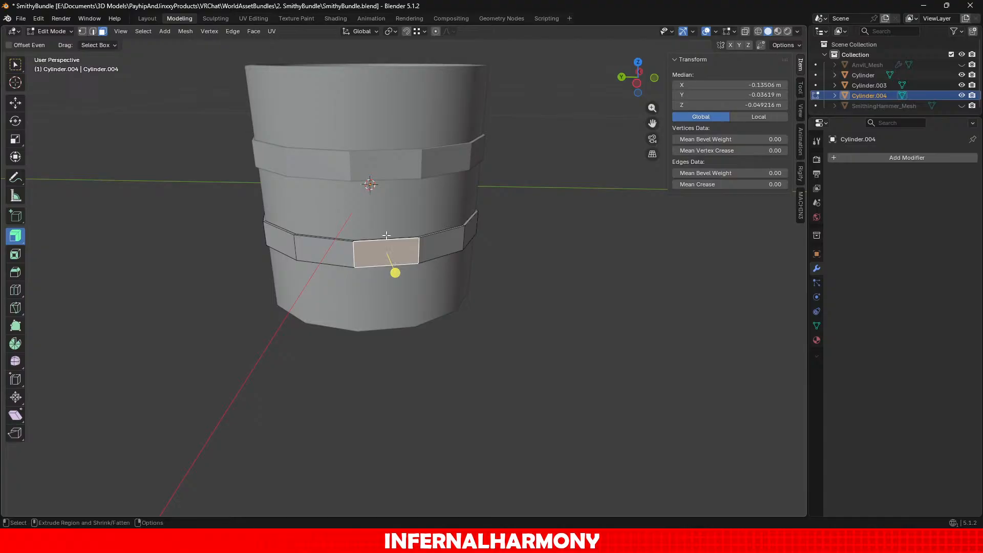
left_click(260, 31)
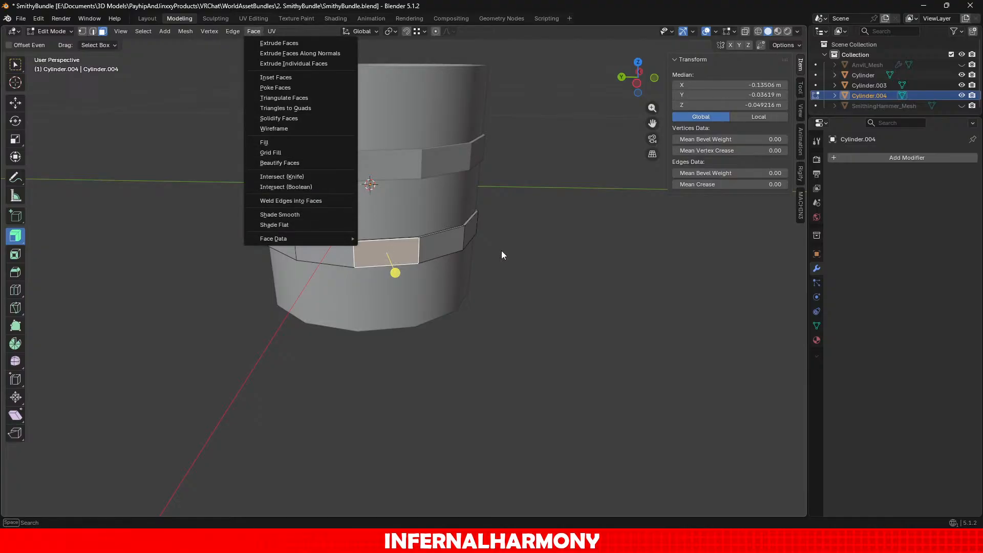
key("ctrl+KP_Add")
key("ctrl+KP_Add")
key("ctrl+KP_Add")
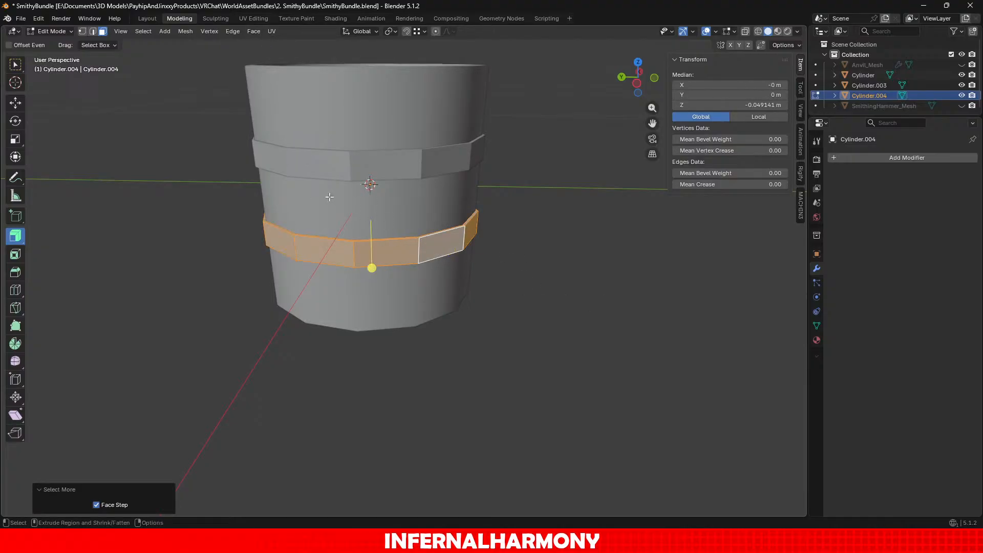
left_click(253, 31)
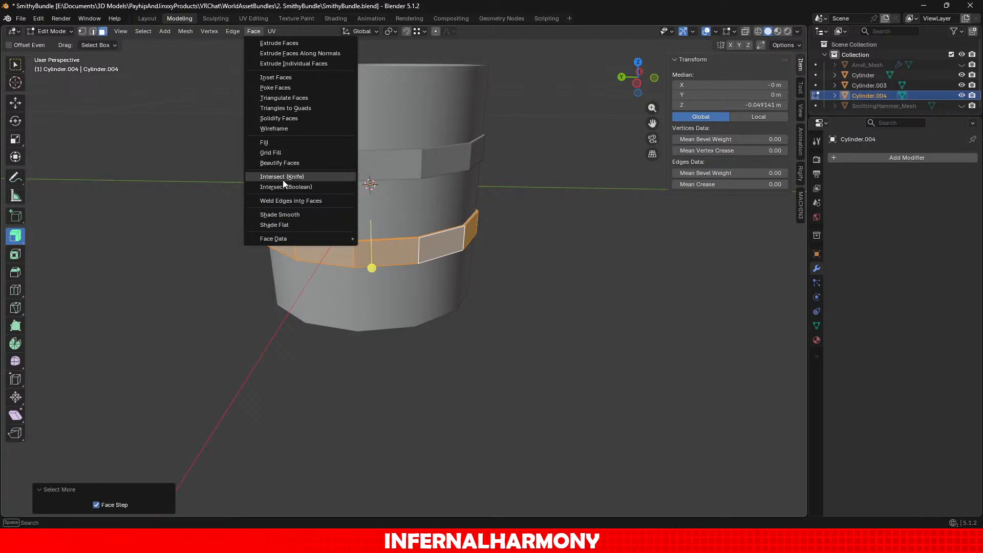
left_click(287, 214)
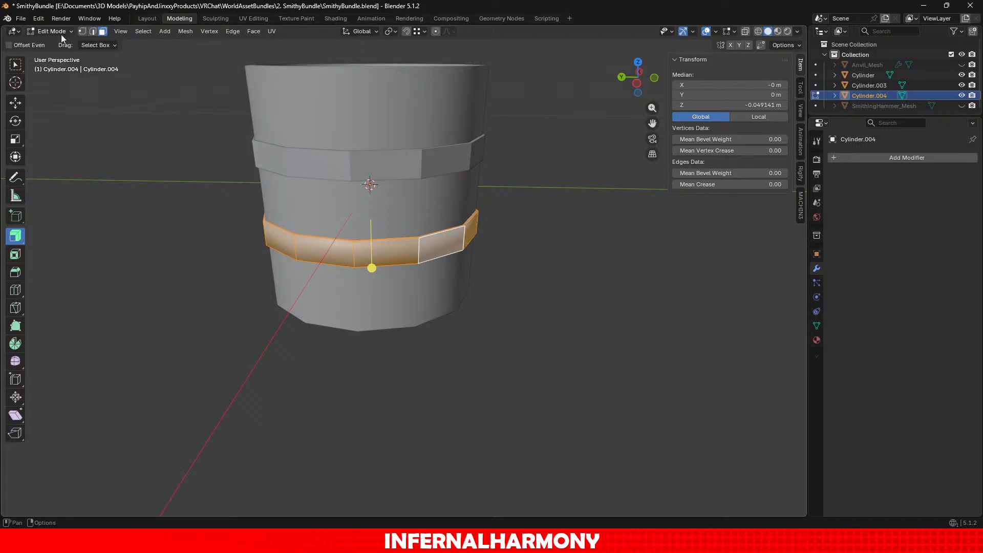
Step: Mark the upper and lower edge loops of the lower hoop's outer band as sharp and return to Object Mode
left_click(93, 32)
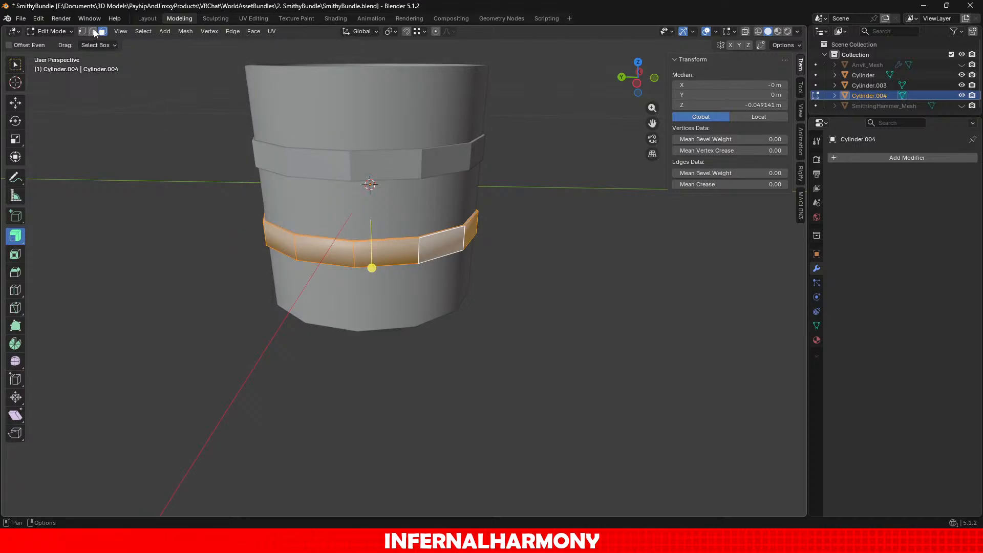
left_click(350, 242, "alt")
left_click(376, 265, "alt")
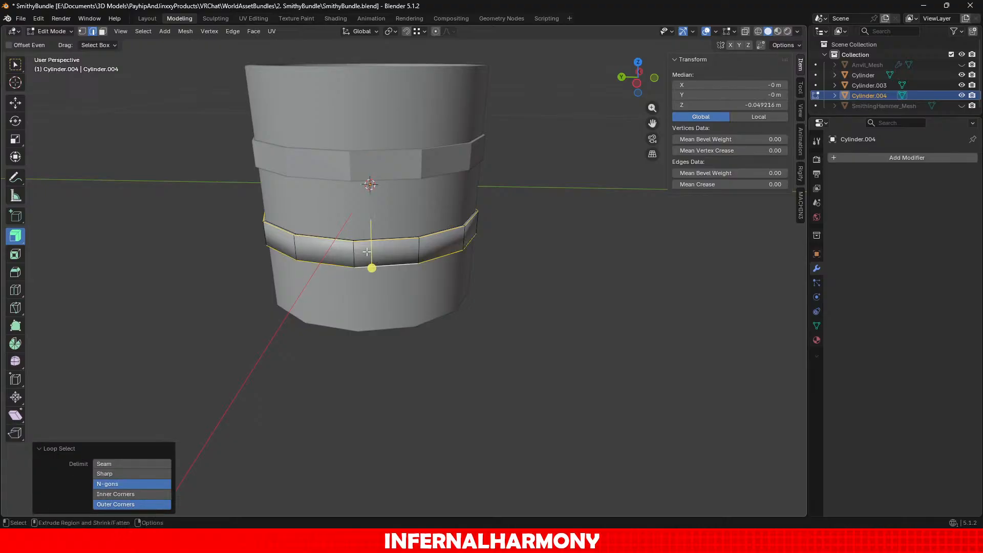
left_click(243, 33)
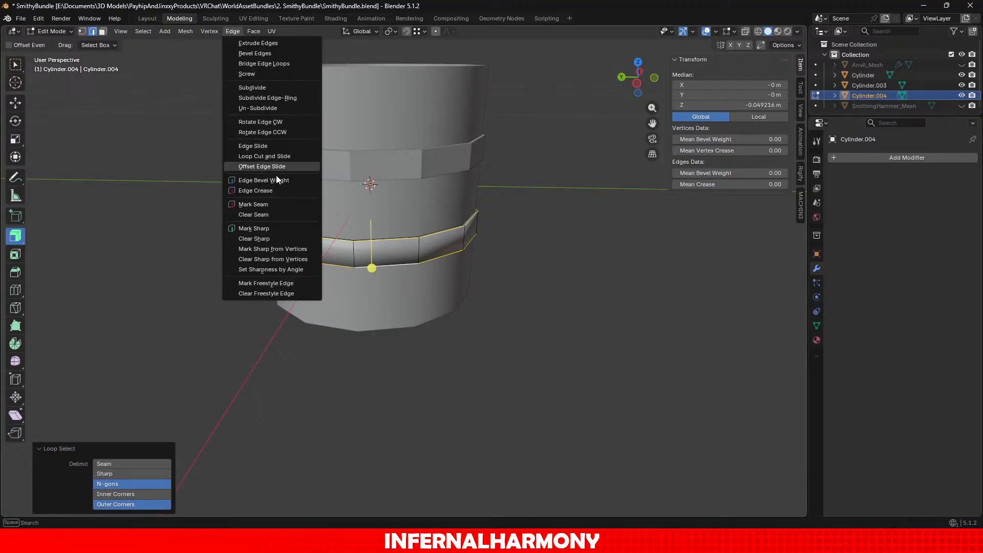
left_click(253, 204)
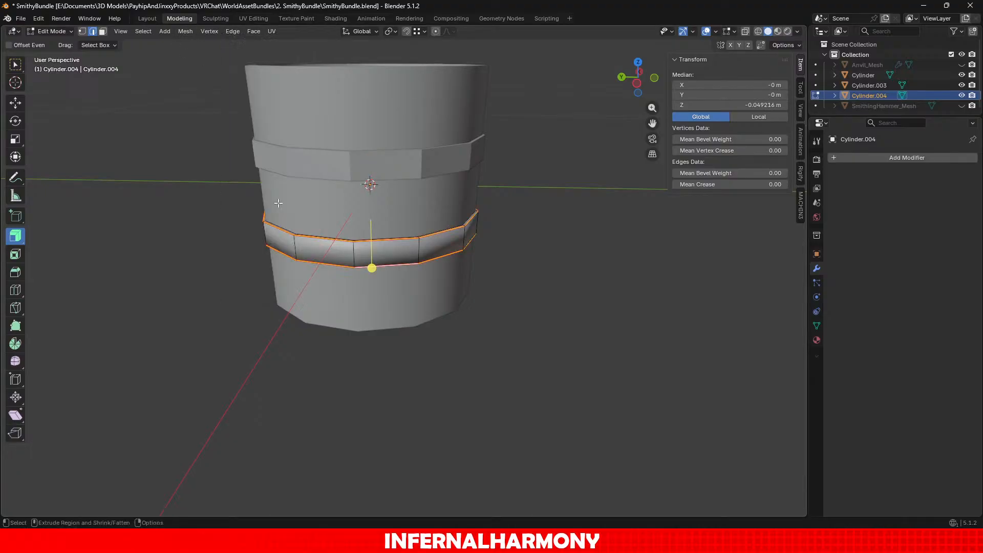
left_click(240, 33)
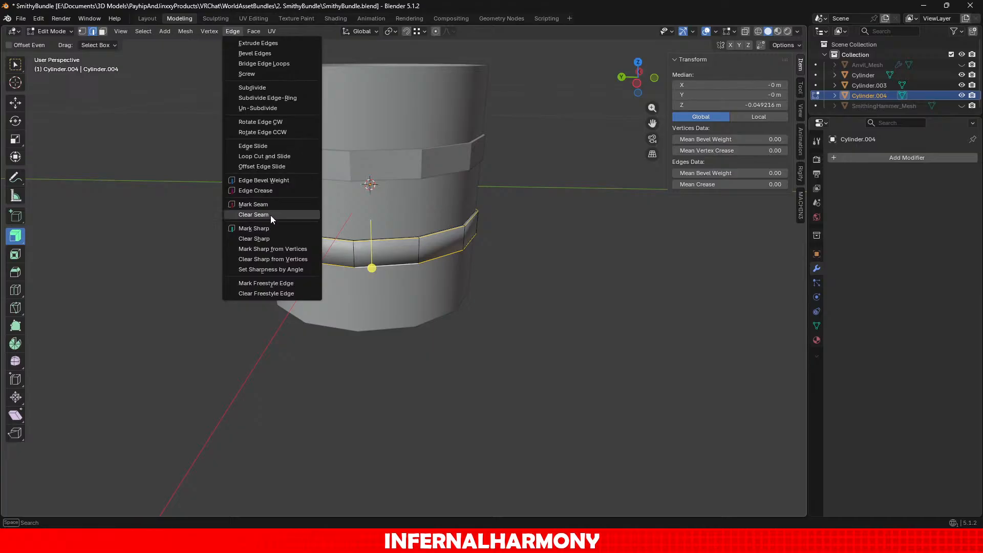
left_click(259, 228)
left_click(380, 153)
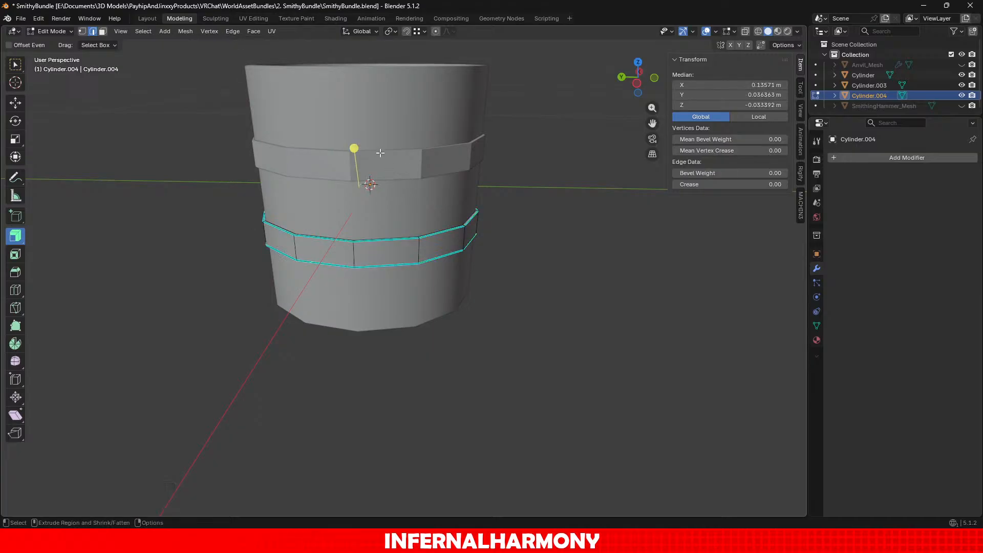
left_click(69, 32)
left_click(61, 42)
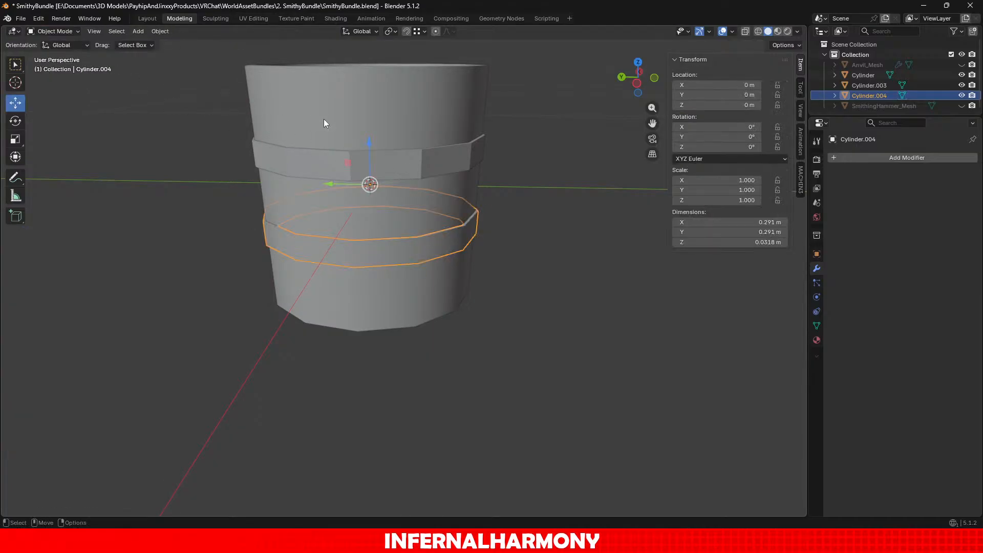
Step: Edit the upper hoop, select its whole outer band of faces and shade them smooth
left_click(311, 173)
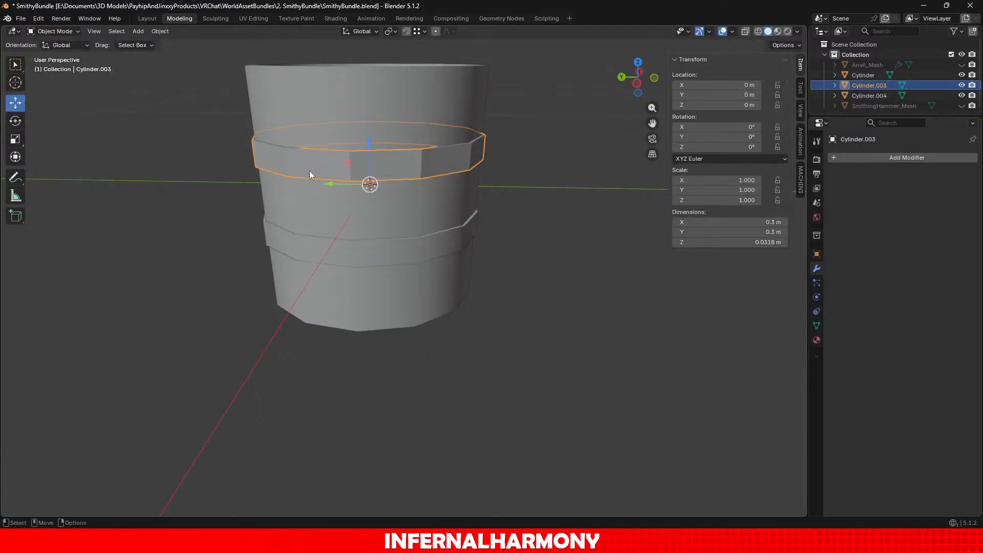
left_click(56, 31)
left_click(55, 53)
left_click(352, 170)
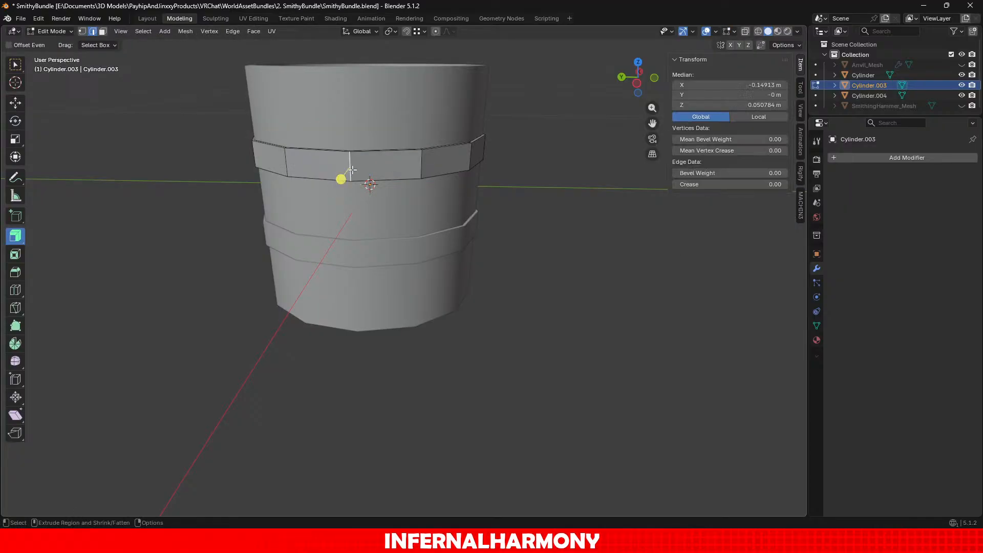
left_click(102, 31)
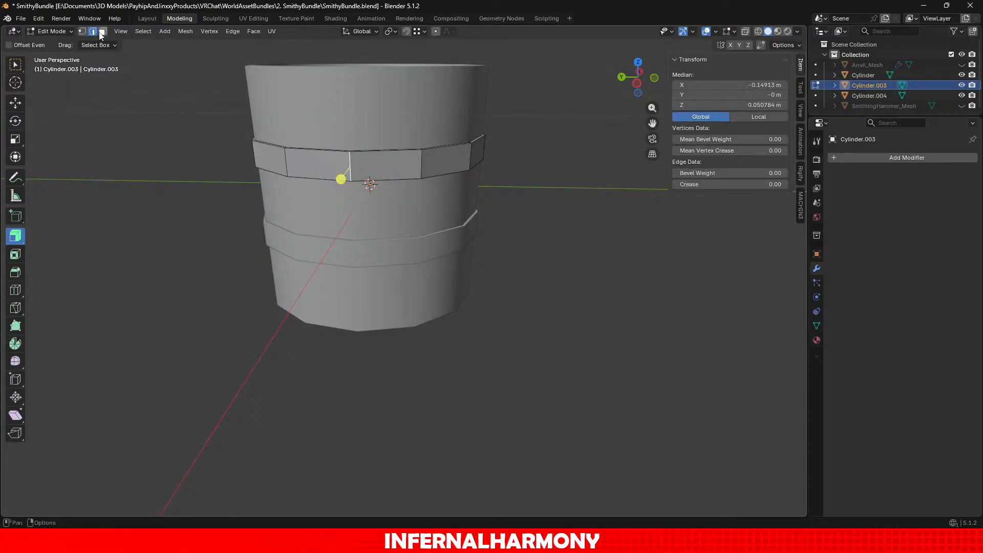
left_click(374, 159)
key("ctrl+KP_Add")
key("ctrl+KP_Add")
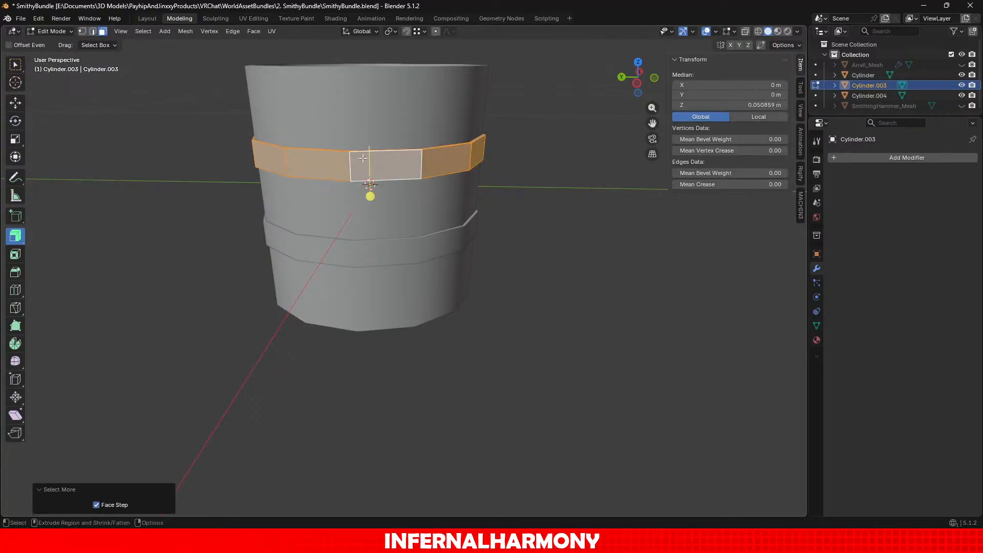
left_click(253, 31)
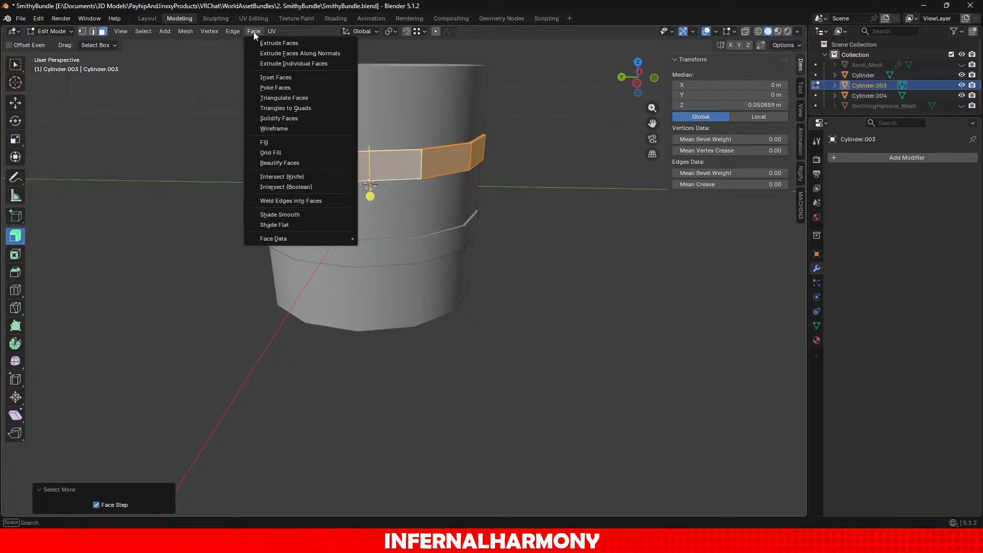
left_click(278, 213)
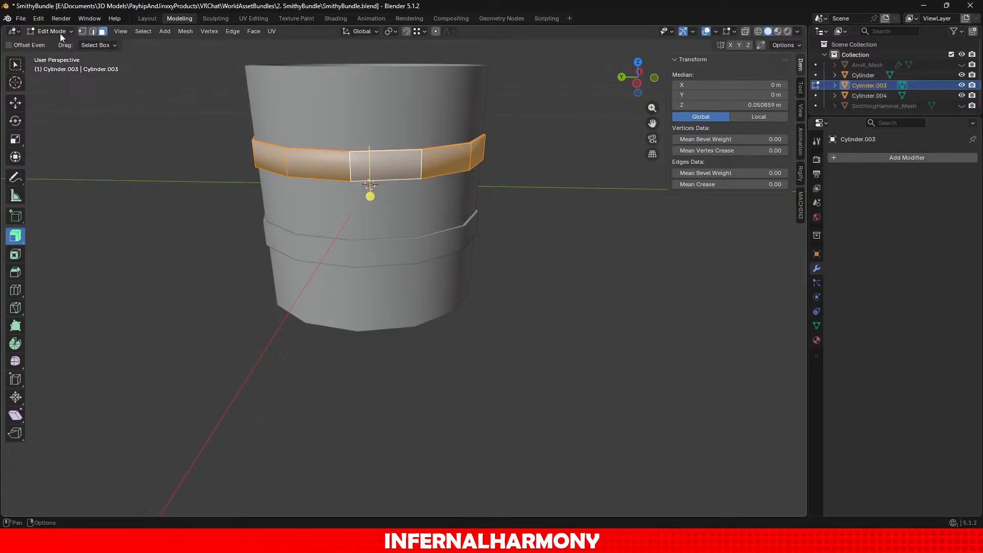
Step: Mark the upper and lower edge loops of the upper hoop's outer band as sharp and return to Object Mode
left_click(93, 32)
left_click(342, 154, "alt")
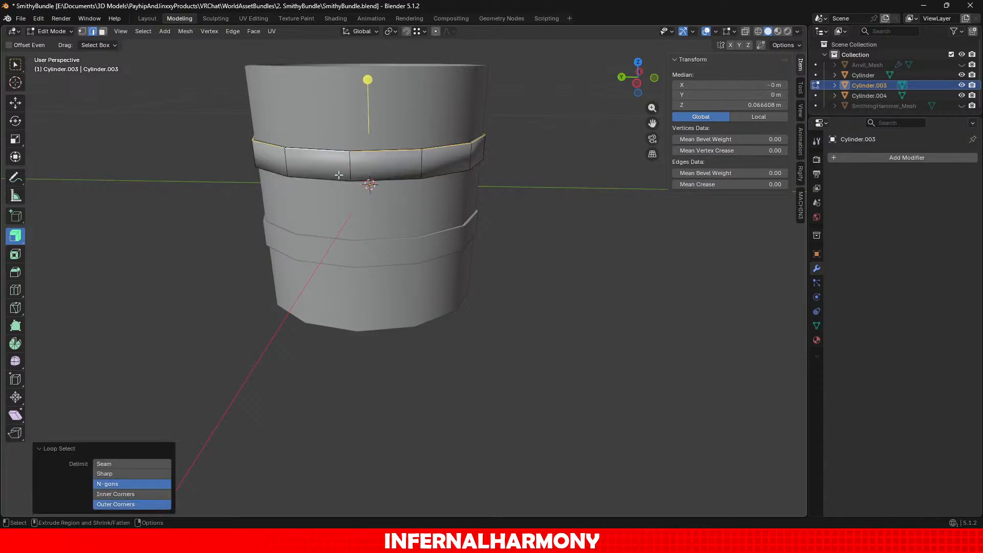
left_click(233, 32)
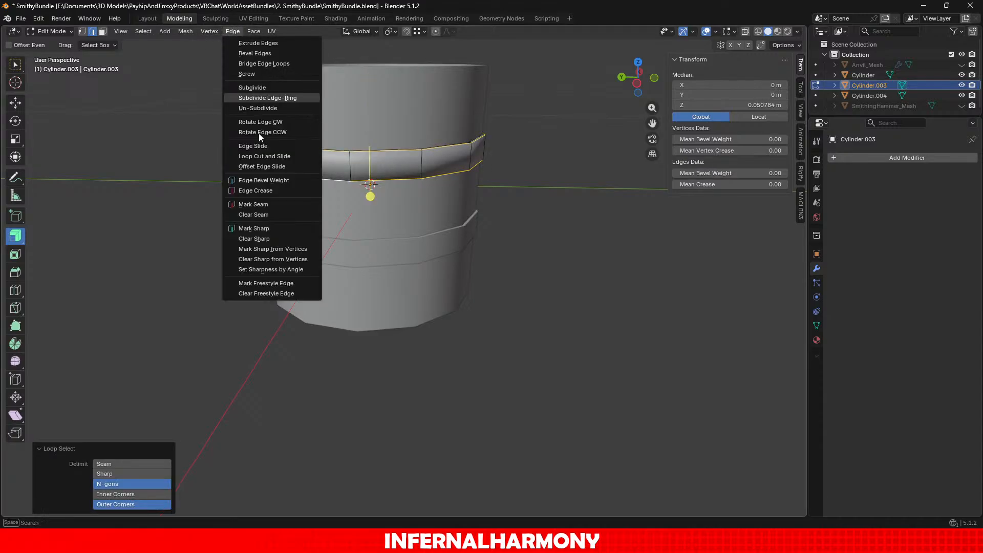
left_click(274, 232)
left_click(187, 221)
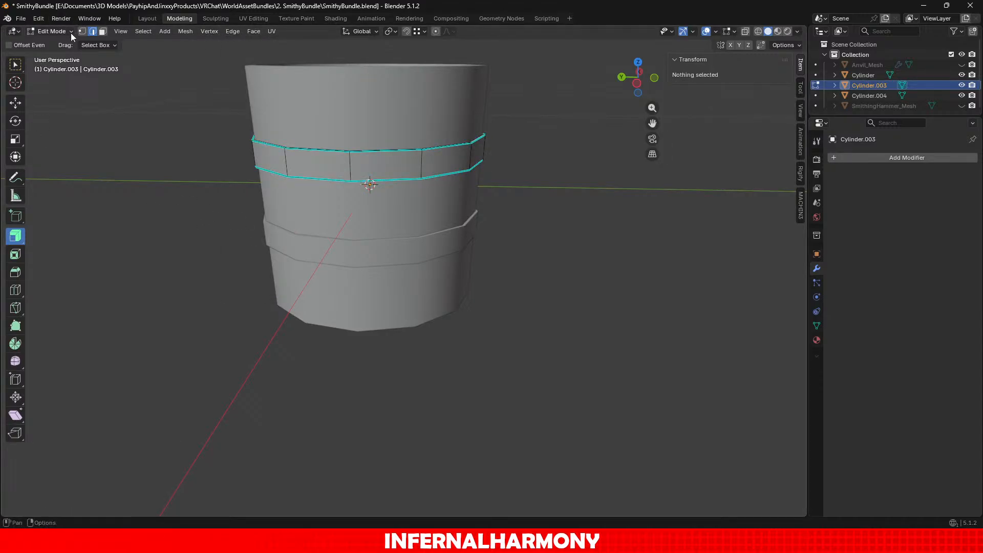
left_click(54, 31)
left_click(57, 42)
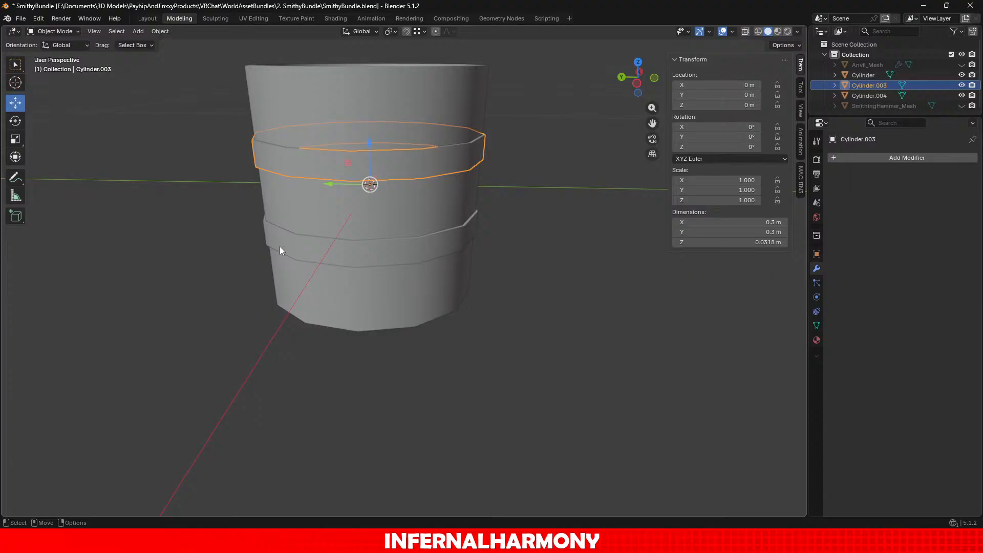
Step: Add a 12-sided cylinder without end caps at the bucket's centre and set its radius to 0.02 m
scroll(402, 218, "down", 3)
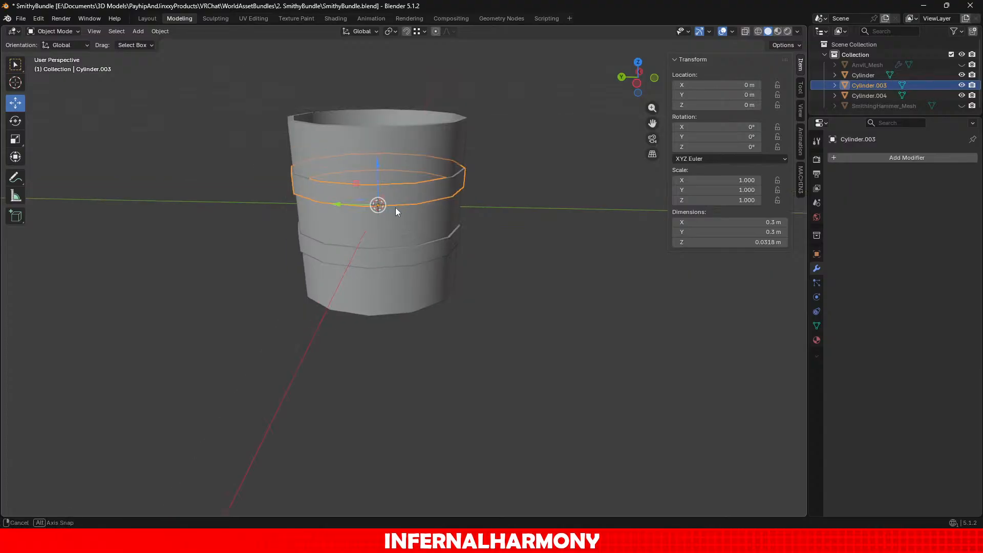
middle_click_drag(395, 207, 395, 223)
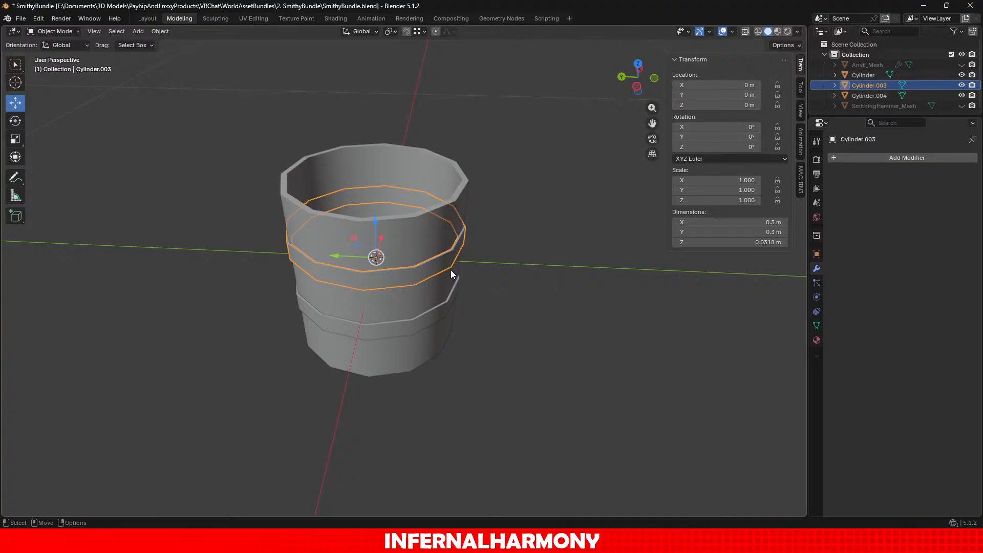
middle_click_drag(336, 334, 308, 356)
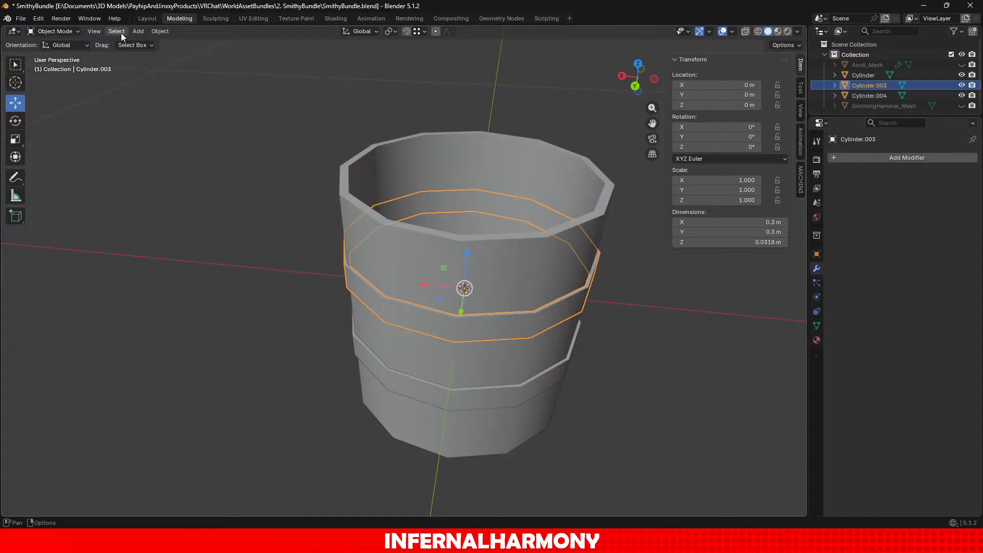
left_click(137, 31)
mouse_move(54, 34)
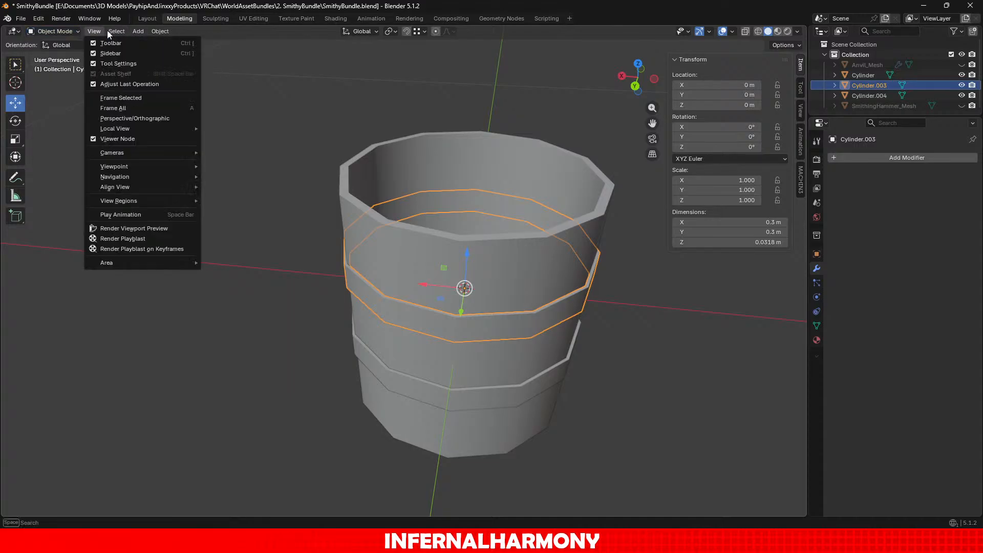
mouse_move(142, 34)
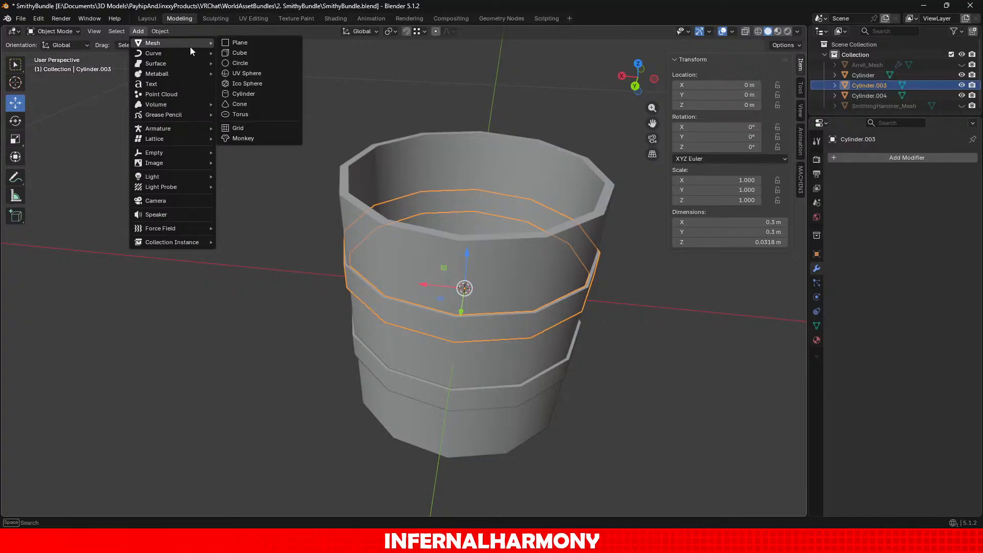
left_click(250, 94)
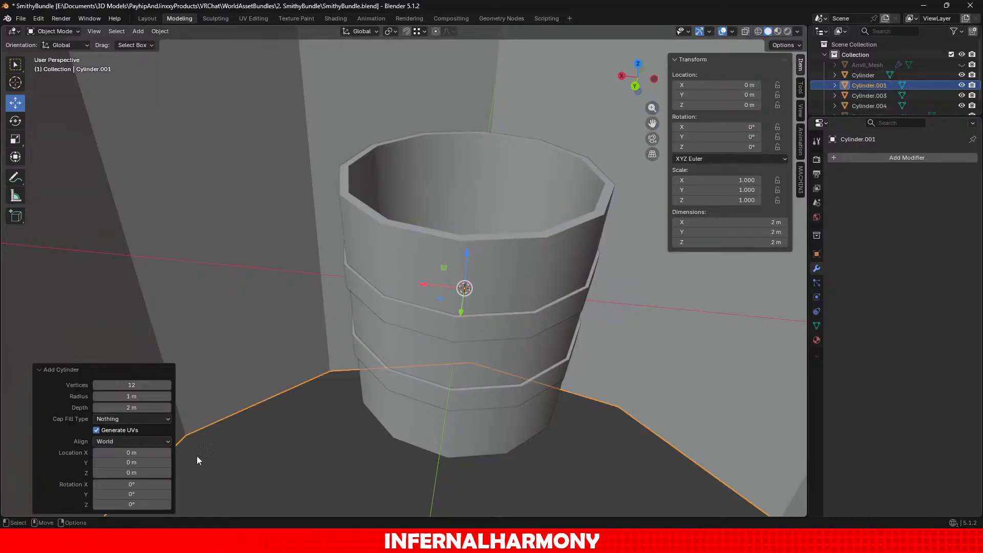
left_click(141, 399)
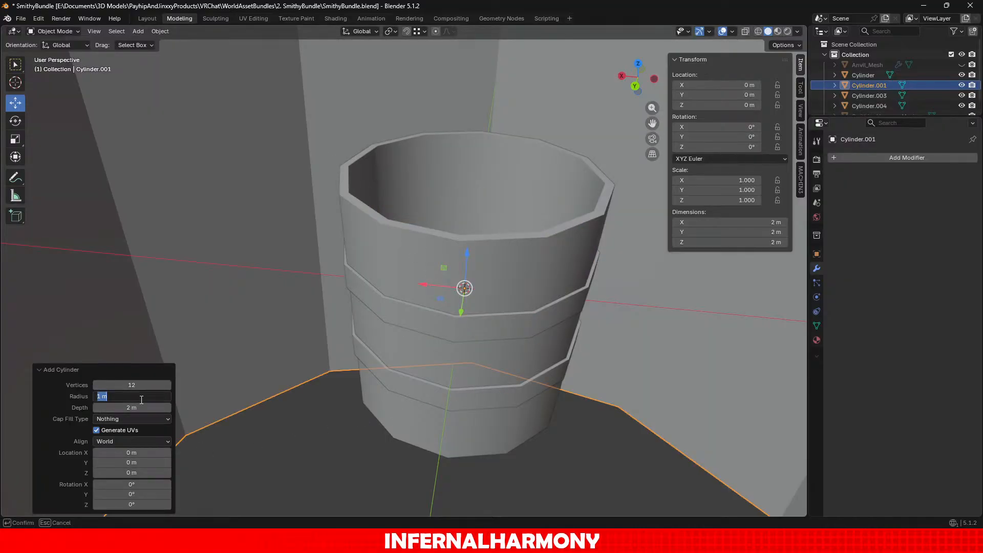
key("Return")
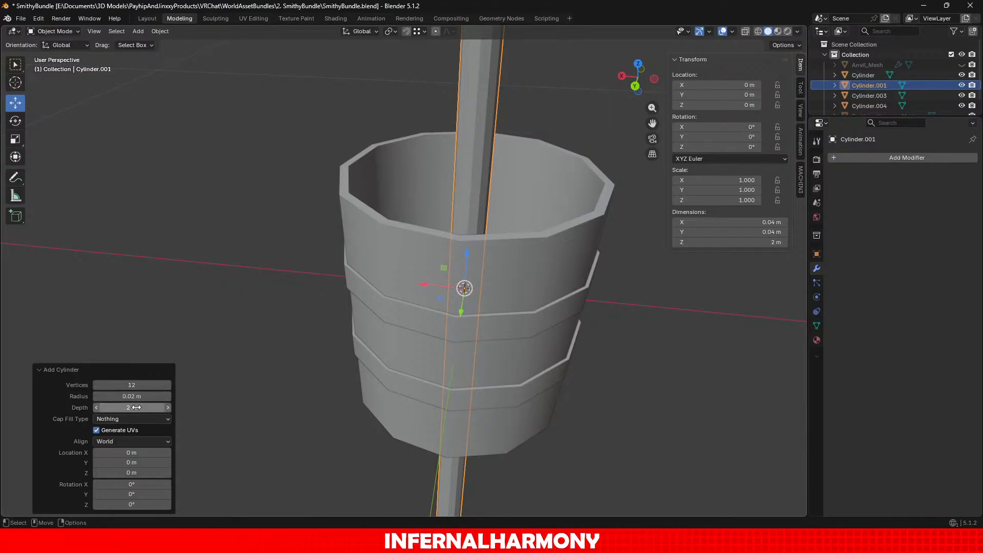
Step: Set the new cylinder's depth to 0.005 m to make it a thin ring
left_click(135, 408)
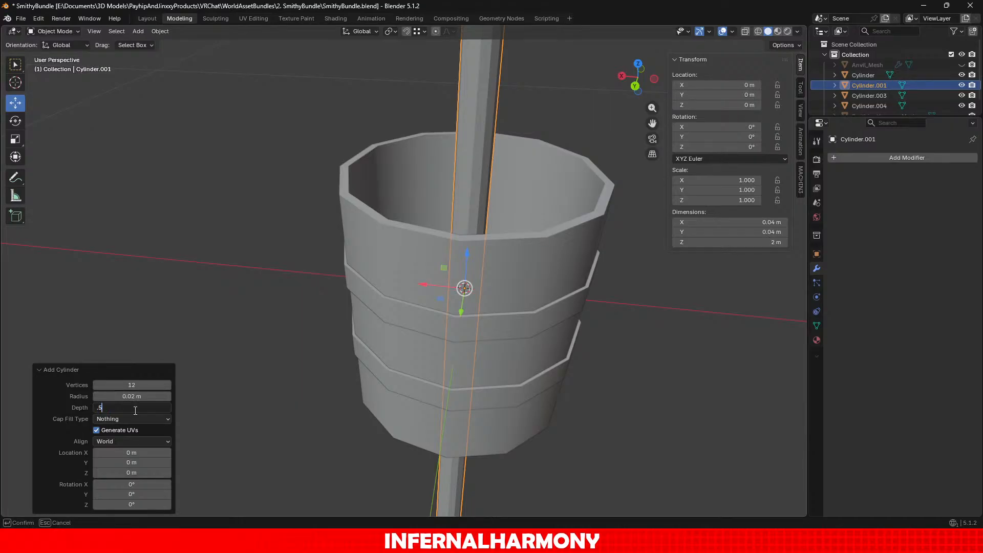
key("Return")
left_click(134, 408)
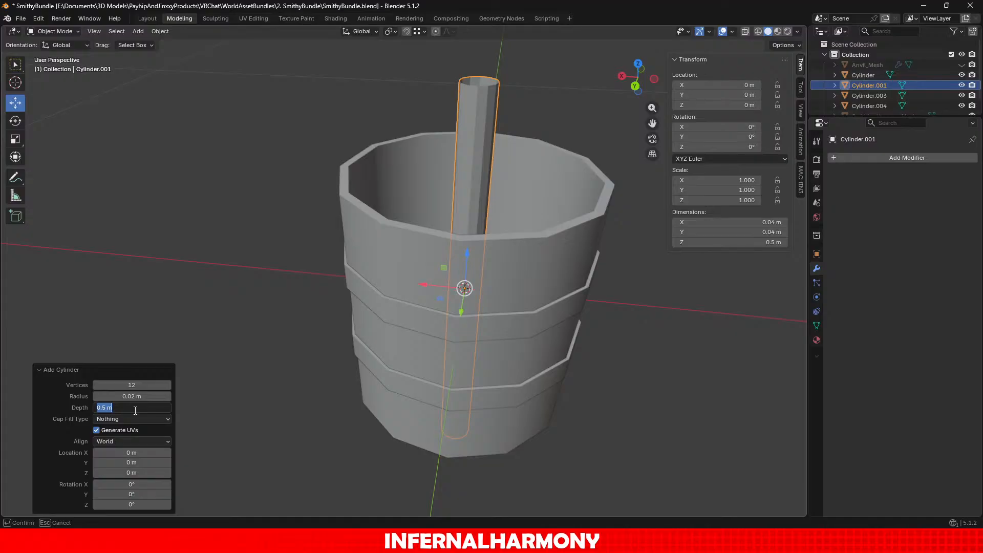
type(".5")
key("Return")
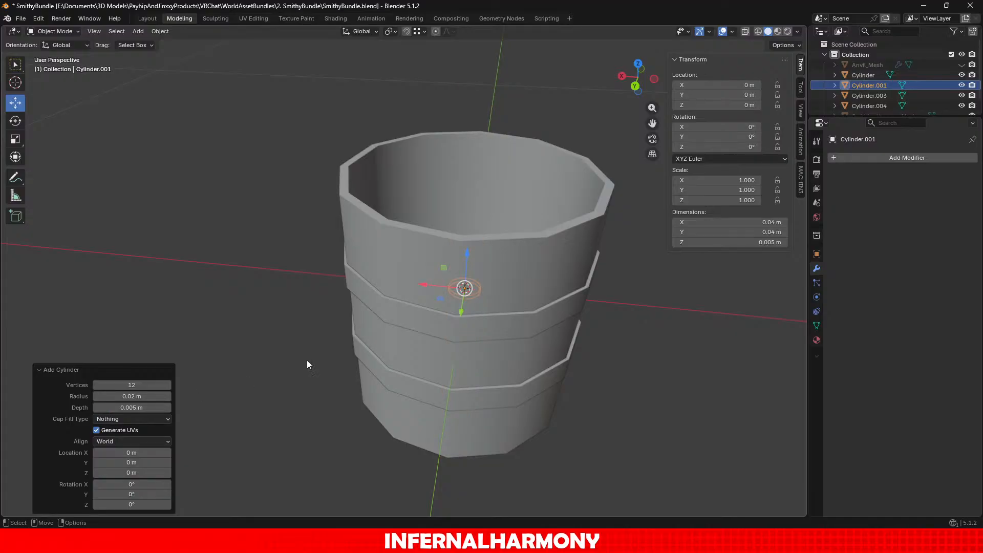
Step: Raise the small ring about 0.122 m along Z and set its Y rotation to 90°
left_click_drag(470, 251, 498, 167)
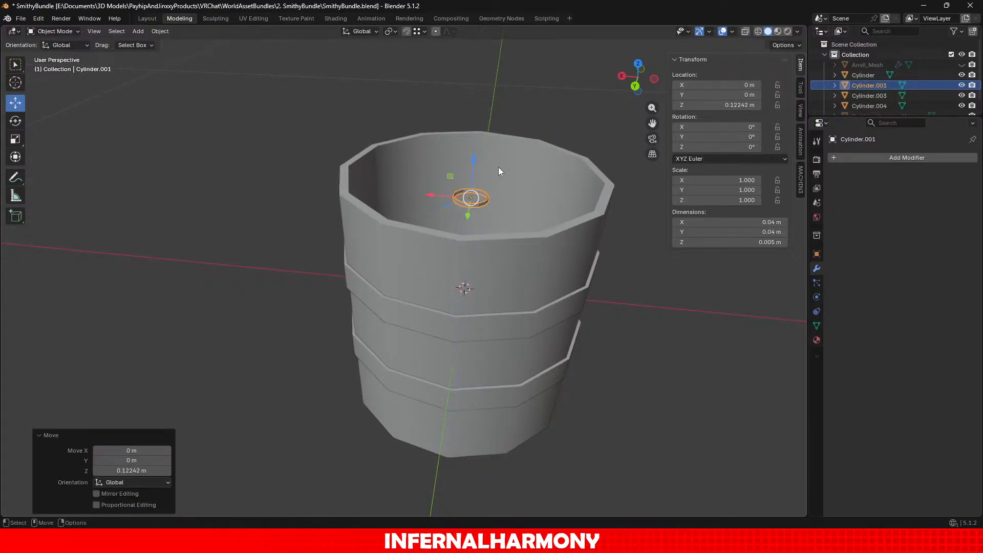
scroll(616, 250, "up", 4)
middle_click_drag(616, 249, 178, 200, "shift")
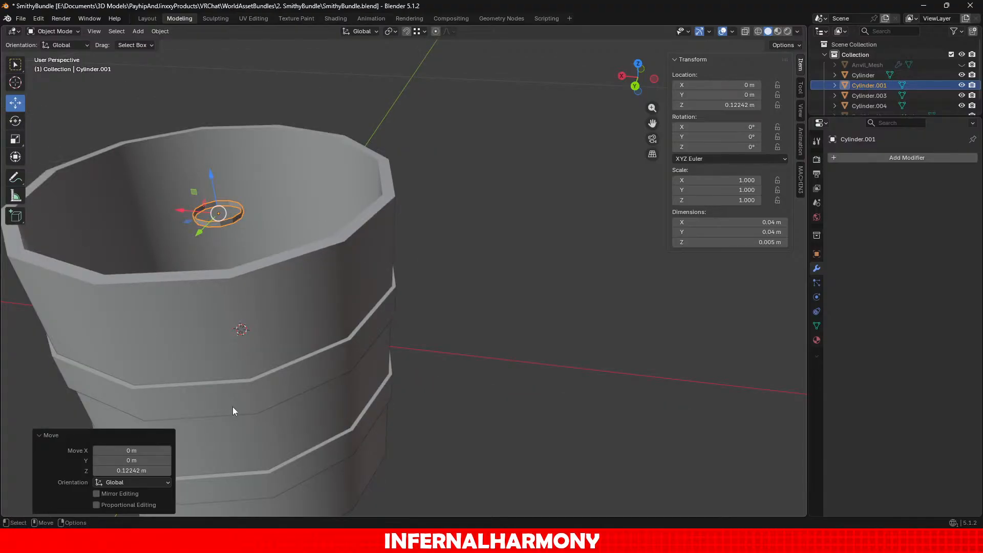
left_click(737, 136)
type("90")
key("Return")
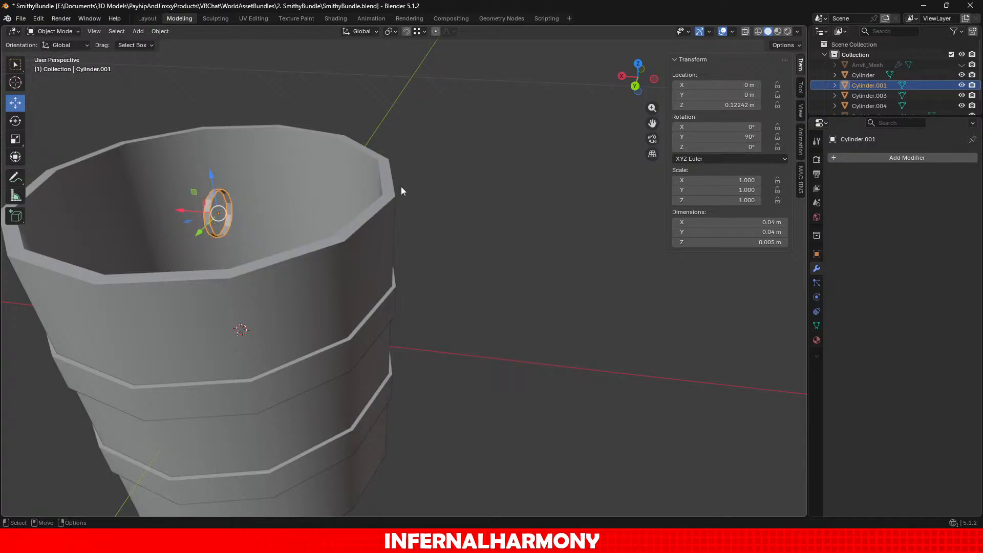
Step: Move the upright ring about 0.151 m along negative X to the bucket wall near the rim
left_click_drag(198, 211, 373, 239)
scroll(464, 228, "up", 3)
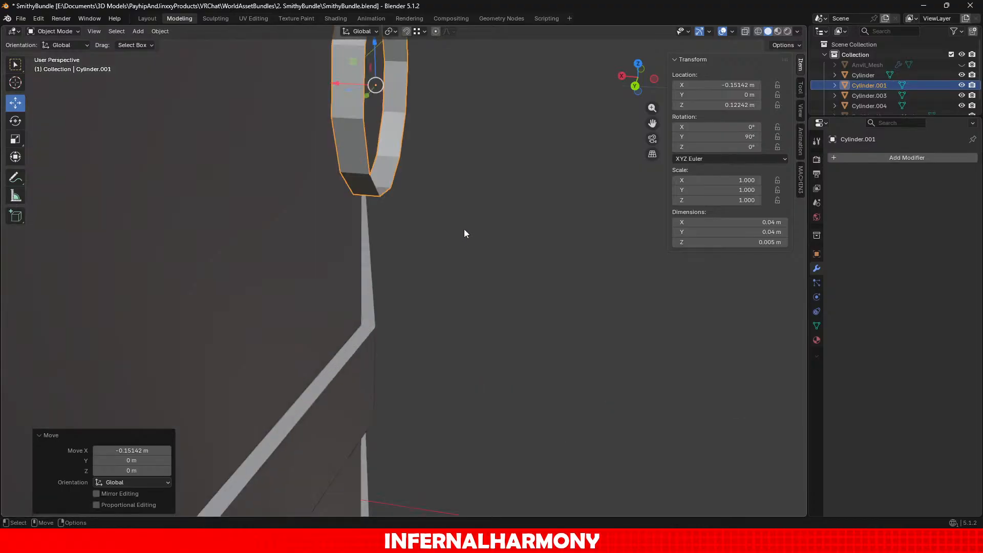
middle_click_drag(436, 226, 425, 250, "shift")
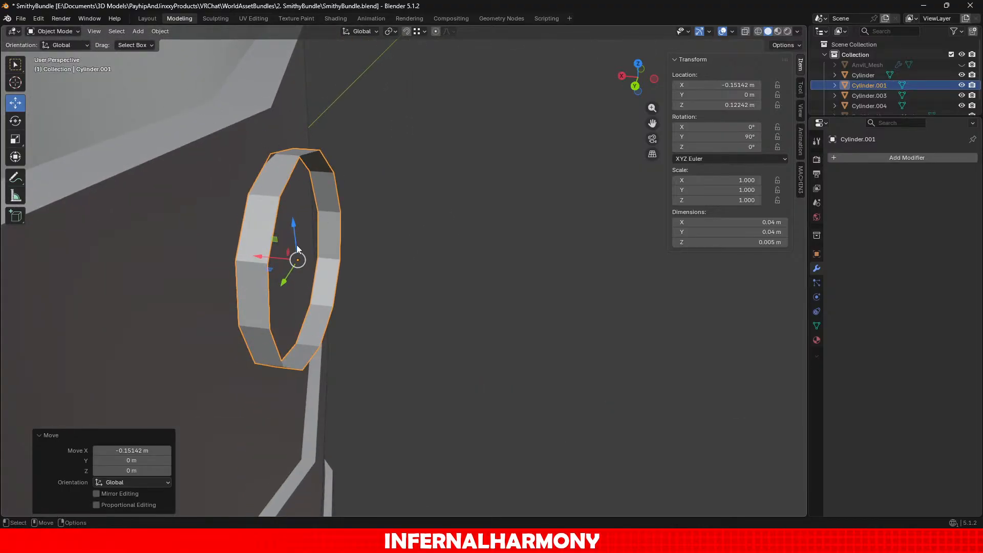
Step: Move the ring along X to about -0.152 m and open its mesh for editing with the Move tool
left_click_drag(261, 257, 268, 256)
left_click(54, 31)
left_click(45, 51)
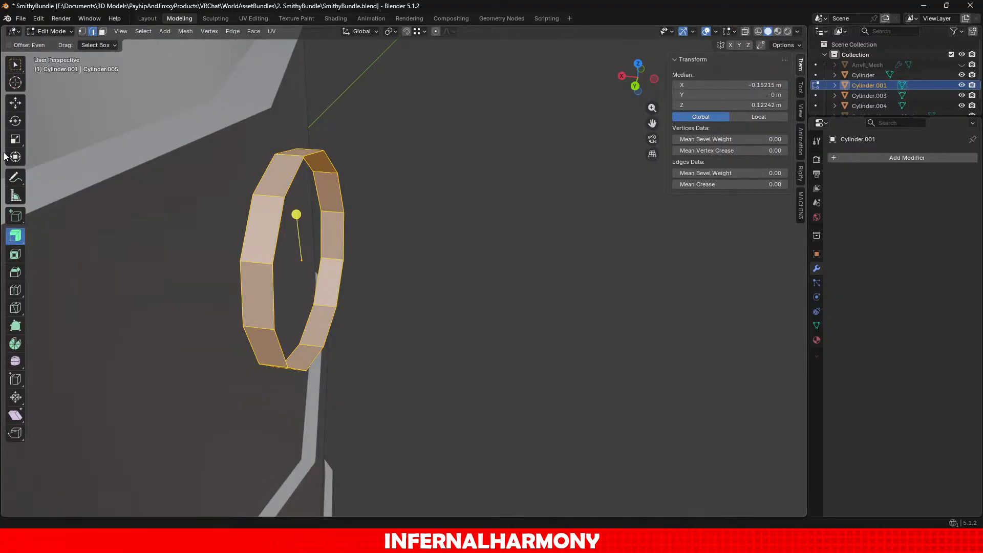
left_click(16, 104)
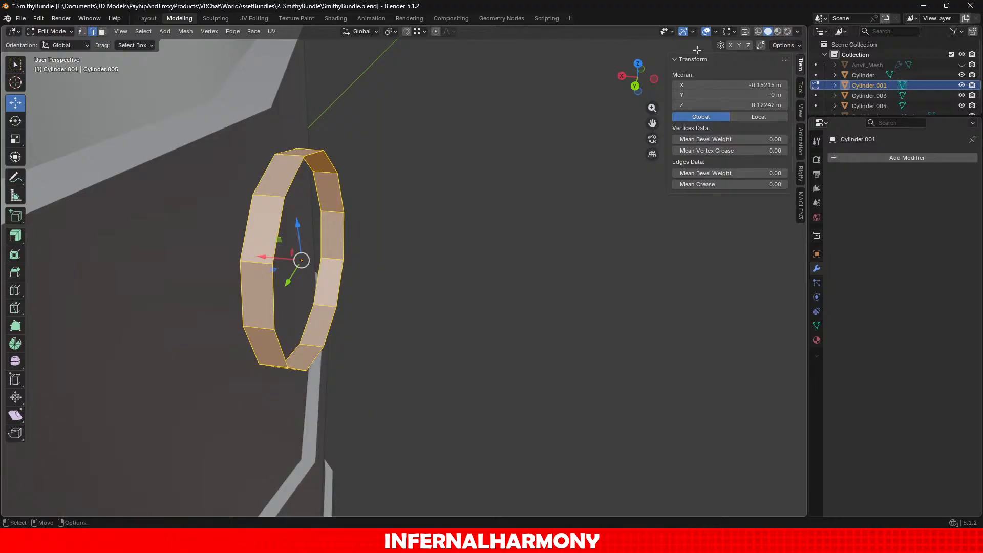
Step: Enable snapping with Face as the snap target and switch to vertex selection
left_click(424, 32)
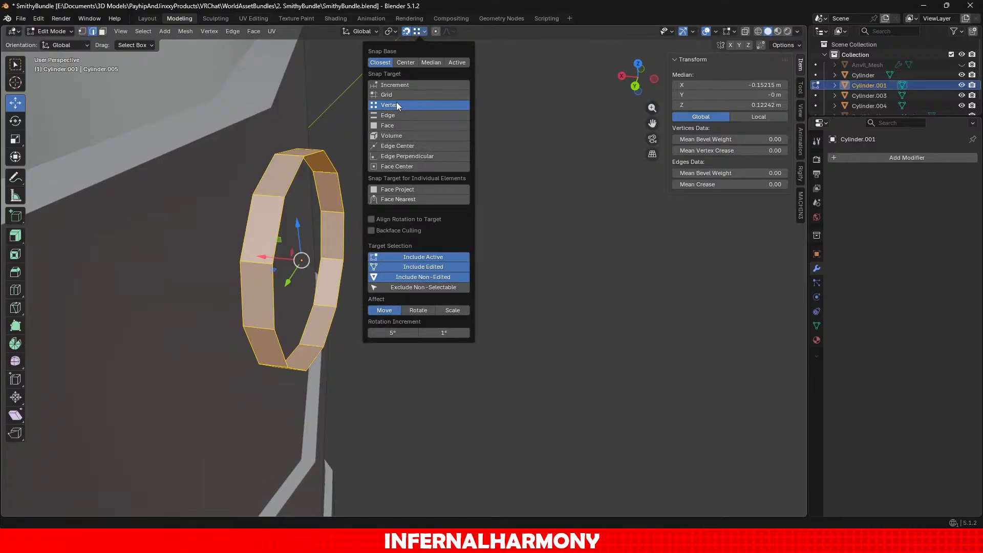
left_click(399, 126)
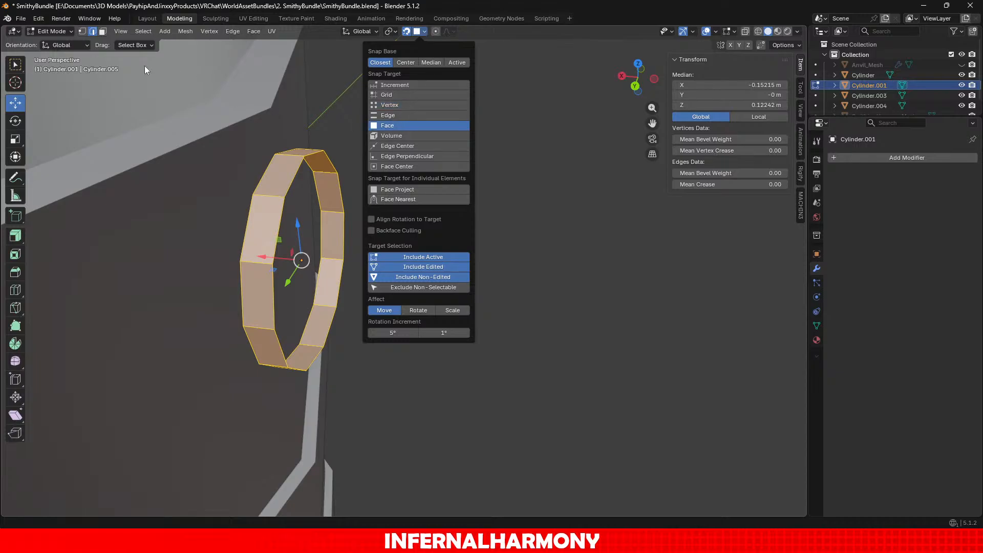
left_click(82, 32)
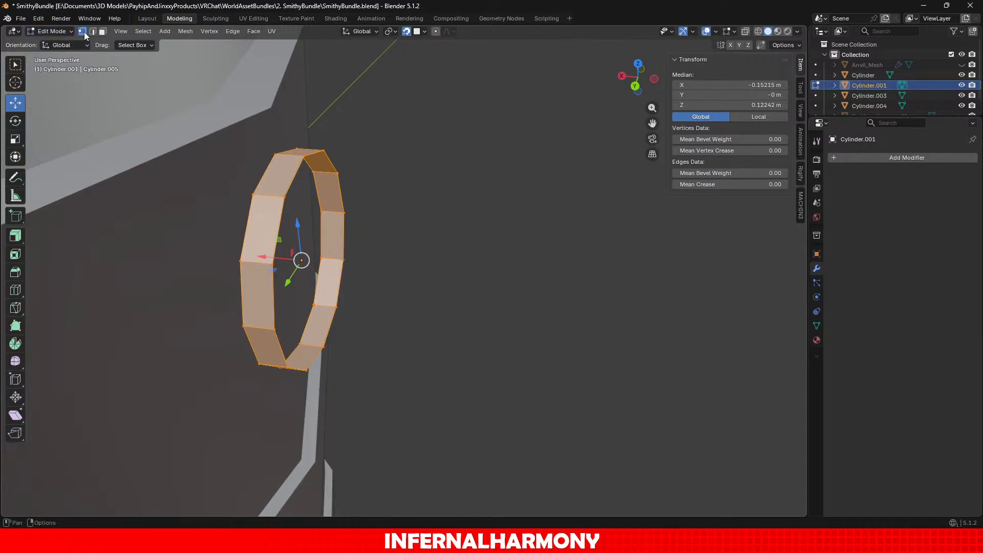
Step: Try to move the top vertex of the ring's wall-side rim within the horizontal plane, leaving its height locked
left_click(253, 195)
middle_click_drag(281, 169, 371, 206)
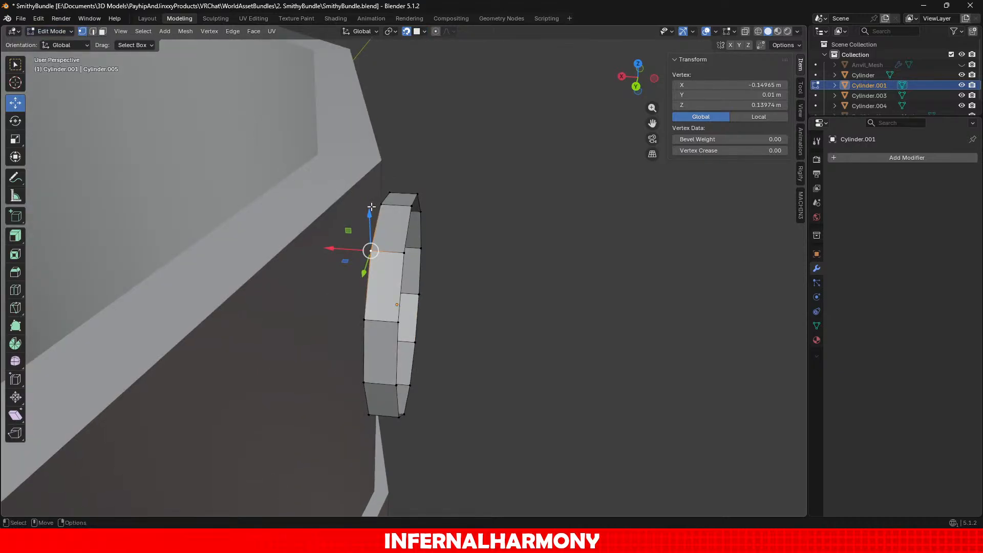
left_click(384, 206)
key("g")
key("shift+z")
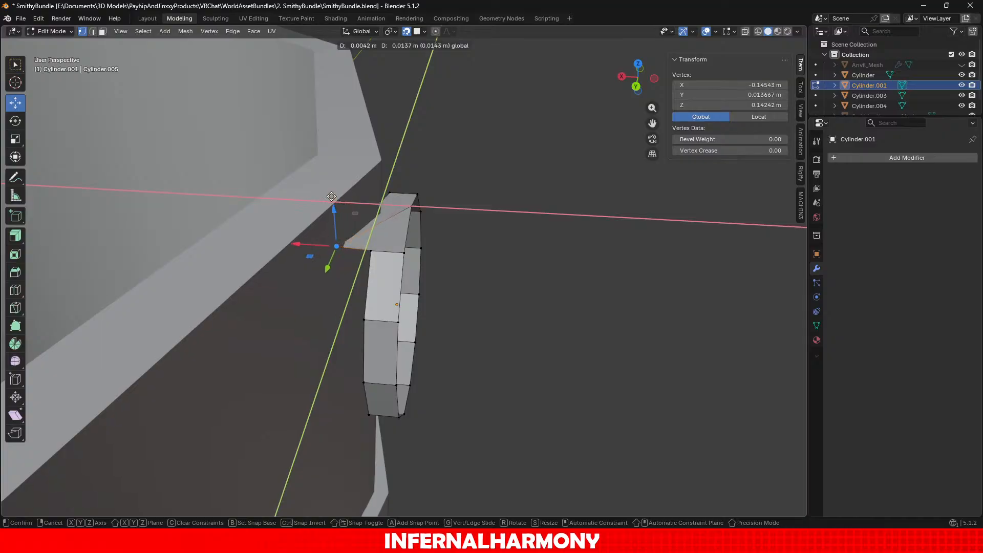
left_click(333, 206)
key("ctrl+z")
Step: Move the wall-side rim's top vertex and its neighbour on the positive Y side along X toward the bucket wall
key("g")
key("x")
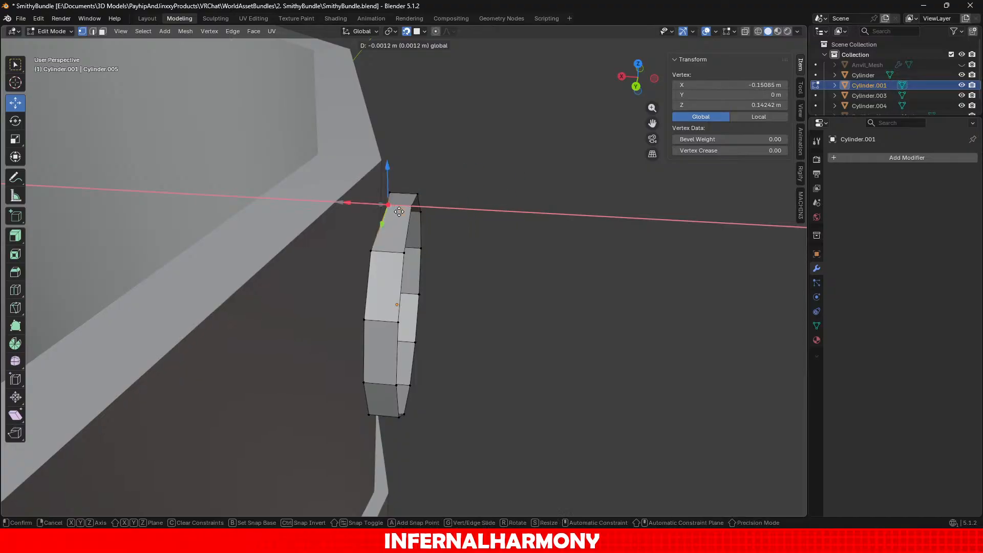
left_click(372, 206)
left_click(371, 251)
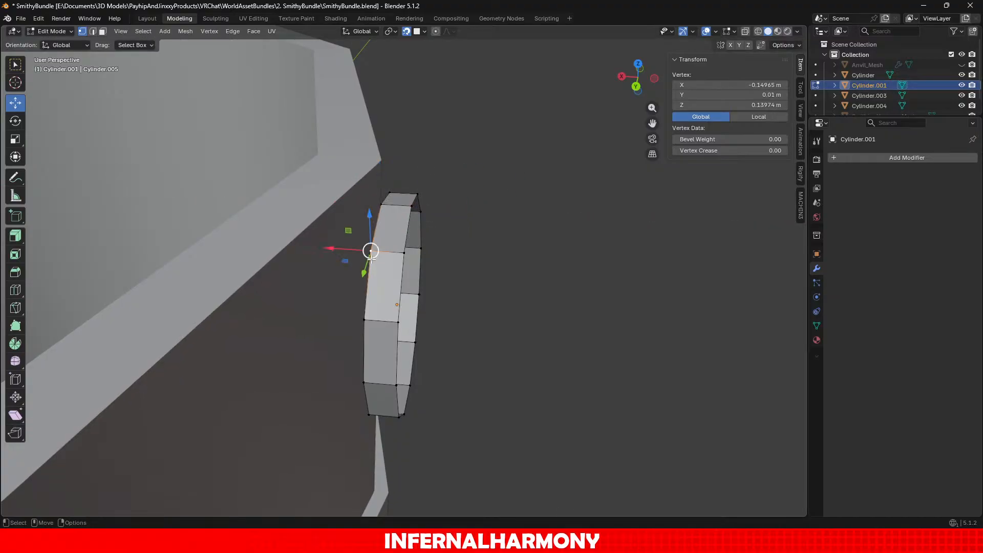
left_click_drag(347, 249, 329, 249)
Step: Snap the next two wall-side vertices on the ring's positive Y side to the bucket surface along X
left_click(364, 319)
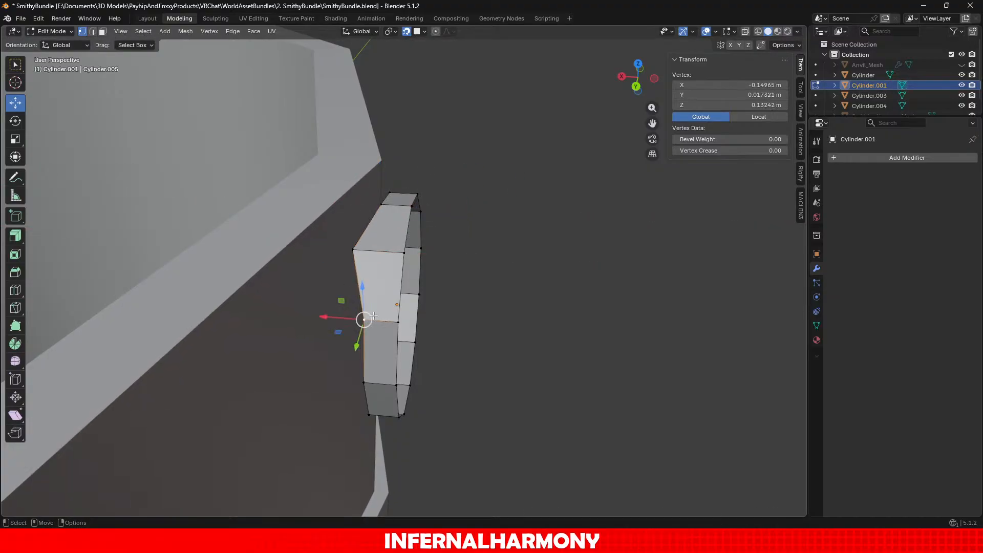
mouse_move(323, 317)
left_mouse_down()
mouse_move(307, 321)
mouse_move(325, 314)
left_mouse_up()
key("ctrl+z")
left_click(363, 381)
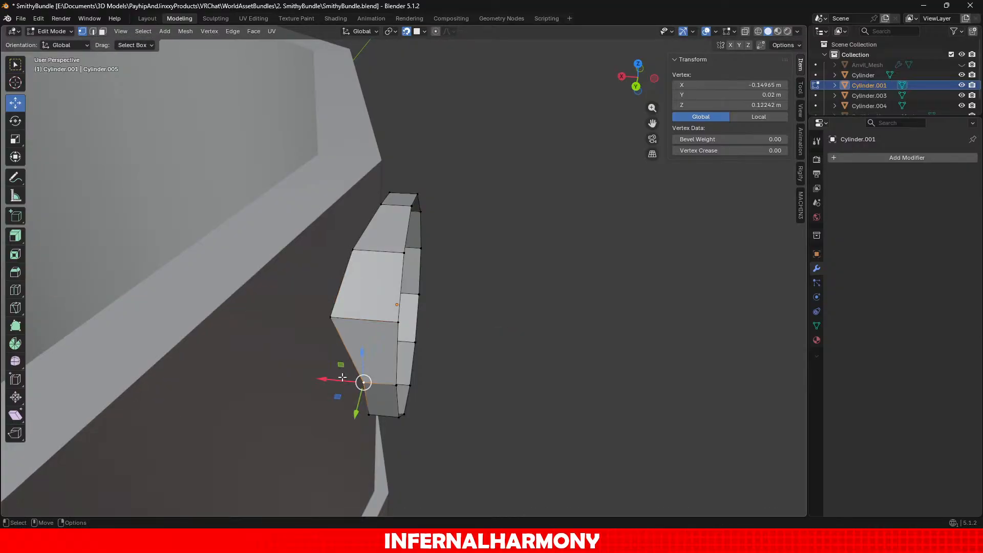
left_click_drag(363, 382, 325, 377)
Step: Snap the two lower wall-side vertices on the positive Y side to the bucket along X, by about 0.0059 m and 0.0043 m
middle_click_drag(463, 432, 357, 252)
left_click(367, 212)
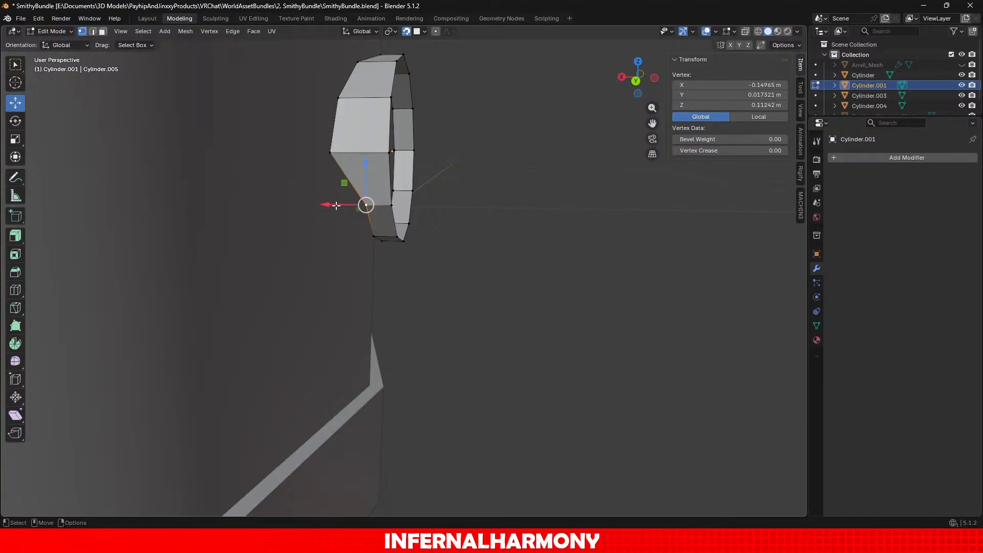
left_click_drag(335, 205, 296, 205)
middle_click_drag(410, 261, 384, 248)
middle_click_drag(362, 210, 467, 274, "shift")
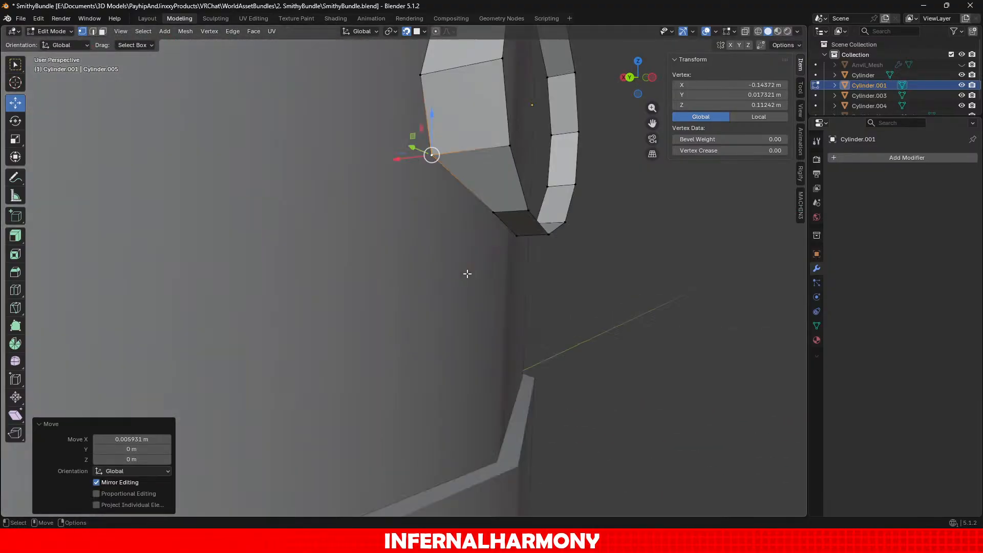
left_click(492, 212)
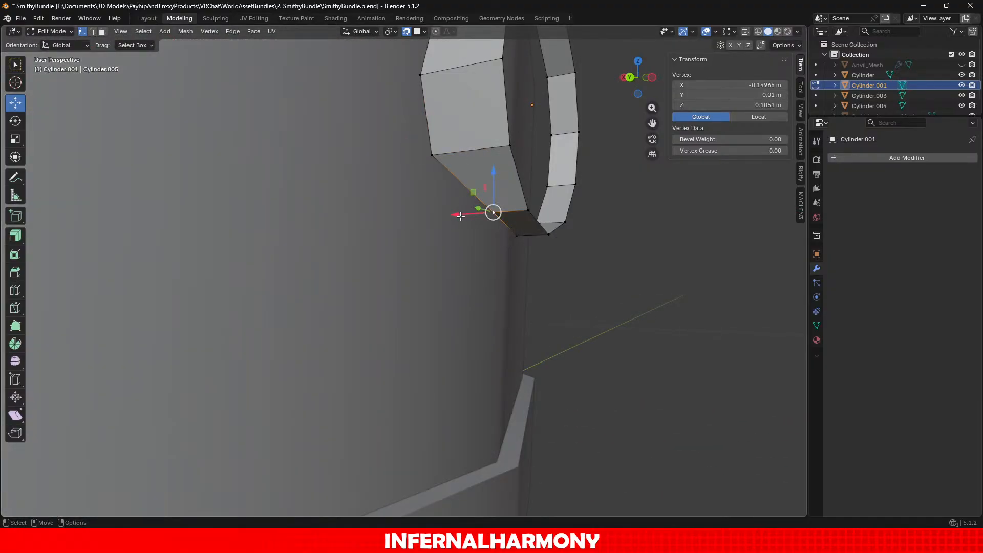
left_click_drag(460, 215, 416, 217)
middle_click_drag(416, 217, 476, 236)
left_click_drag(476, 236, 435, 220, "alt")
Step: Move the bottom vertex of the ring's wall-side rim about 0.0017 m along X onto the bucket surface
middle_click_drag(244, 182, 509, 217, "alt")
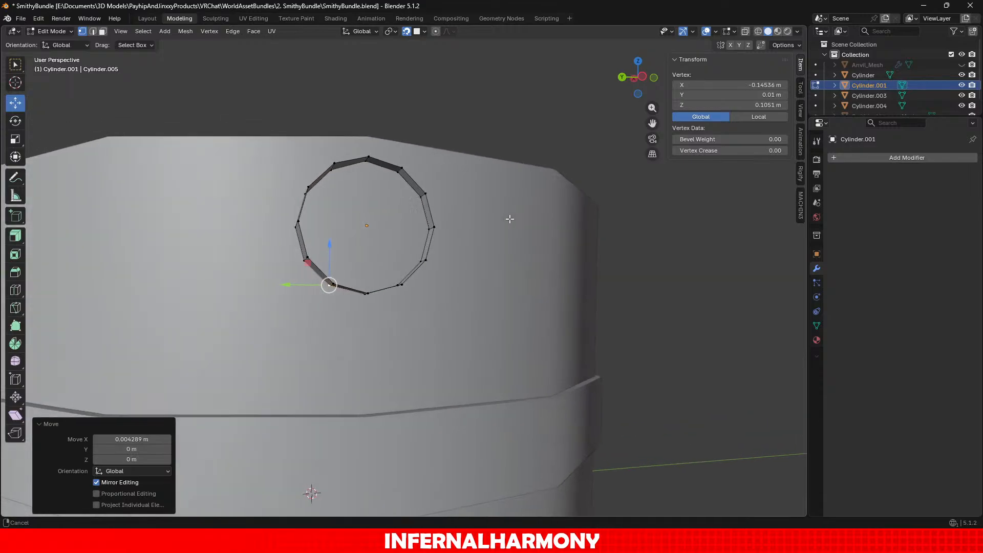
scroll(413, 314, "up", 3)
middle_click_drag(412, 314, 369, 175, "alt")
scroll(402, 279, "down", 3)
scroll(401, 279, "up", 2)
left_click(373, 162)
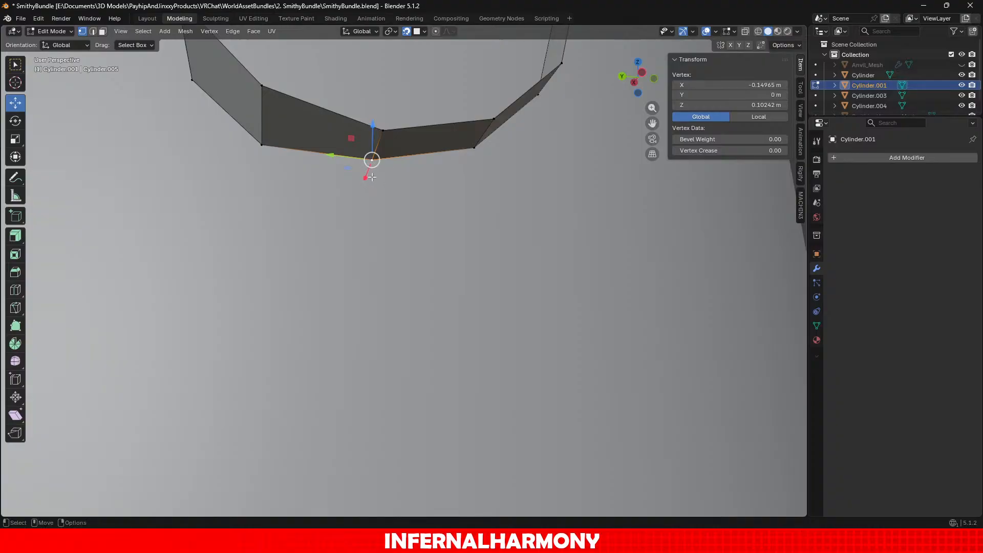
left_click_drag(365, 179, 362, 185)
Step: Snap the two lower wall-side vertices on the ring's negative Y side to the bucket surface along X
left_click_drag(424, 182, 290, 178, "alt")
middle_click_drag(290, 177, 433, 163, "alt")
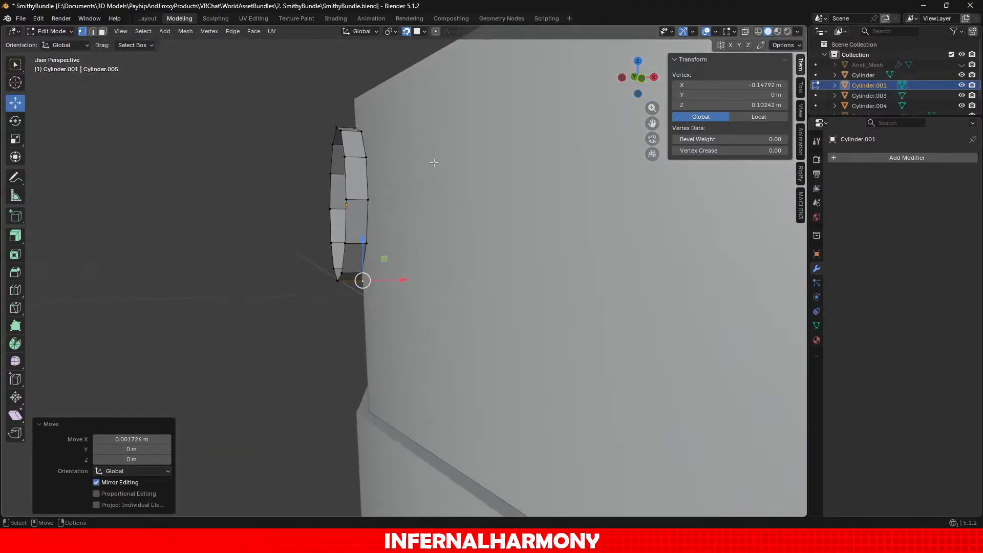
scroll(433, 163, "up", 1)
scroll(331, 251, "up", 3)
left_click(300, 276)
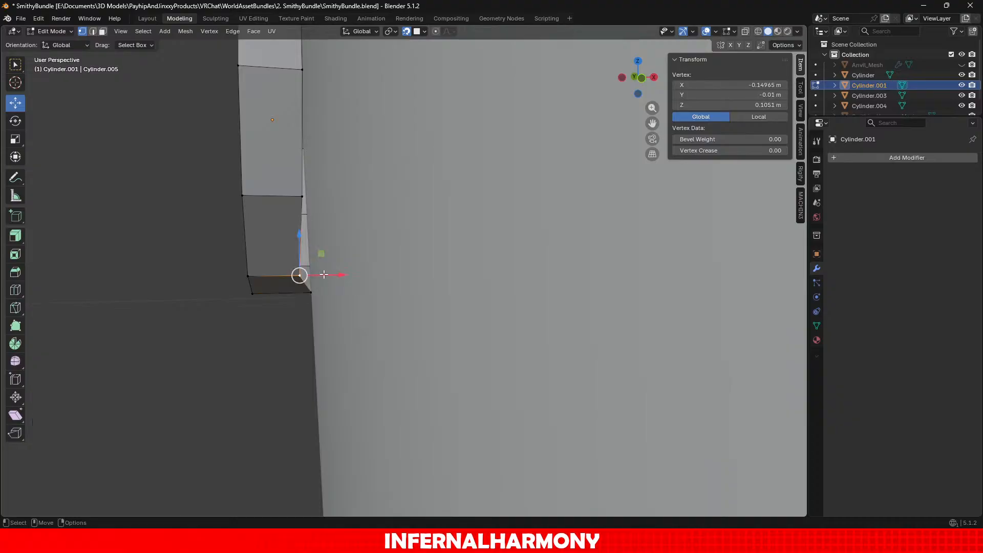
left_click_drag(299, 275, 341, 275)
left_click(304, 198)
left_click_drag(343, 199, 354, 193)
Step: Snap the remaining middle and upper wall-side vertices on the negative Y side to the bucket along X, the uppermost by about 0.0028 m
left_click(300, 70)
middle_click_drag(379, 105, 371, 256, "shift")
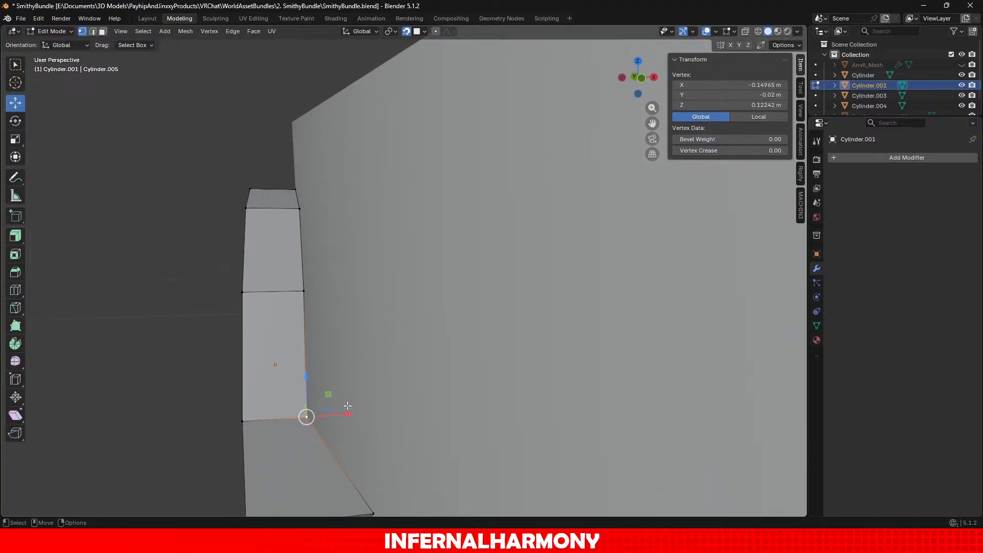
left_click_drag(346, 414, 357, 409)
left_click(298, 289)
left_click_drag(332, 290, 340, 289)
middle_click_drag(320, 260, 333, 312)
left_click(353, 353)
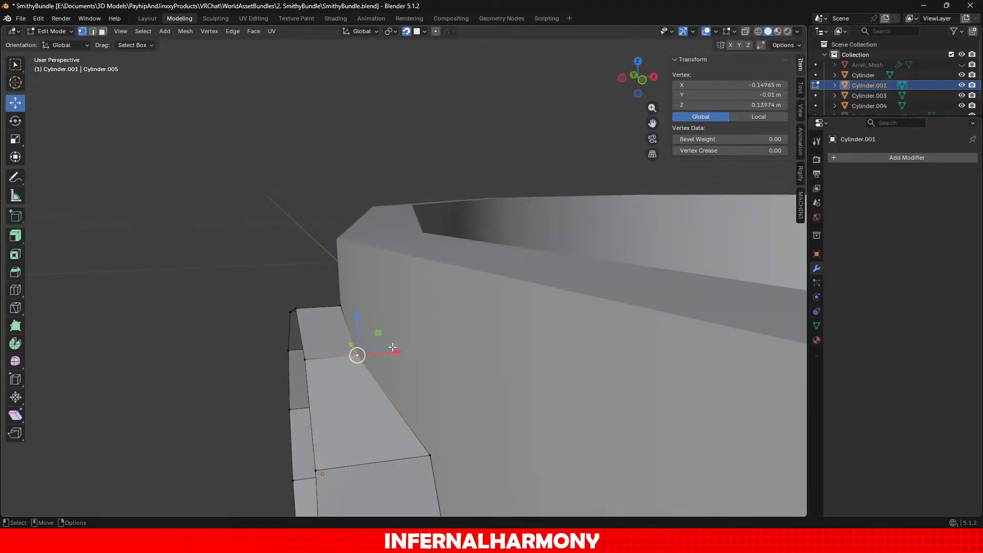
left_click_drag(392, 347, 399, 348)
Step: Leave mesh editing and check from several sides how the ring sits against the bucket wall
middle_click_drag(398, 348, 413, 285)
scroll(408, 294, "down", 7)
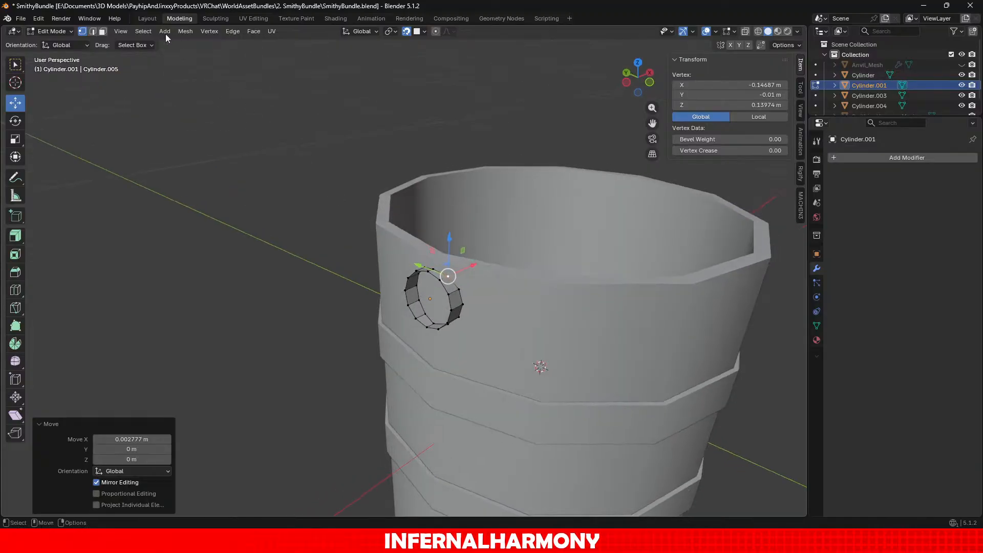
left_click(52, 34)
left_click(51, 41)
scroll(198, 213, "down", 2)
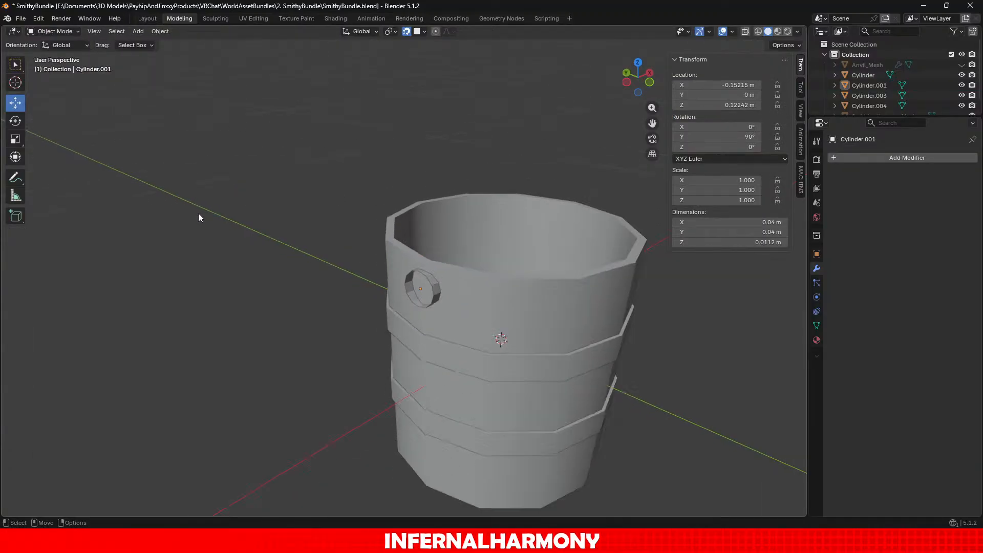
middle_click_drag(198, 213, 406, 227)
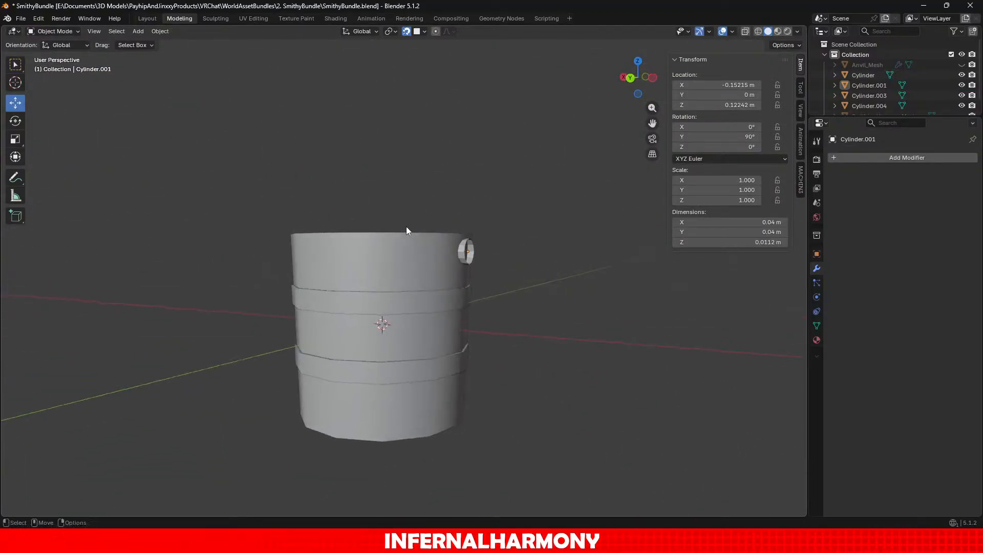
scroll(407, 230, "up", 8)
Step: Select the ring on the bucket and reopen its mesh for editing
left_click(406, 259)
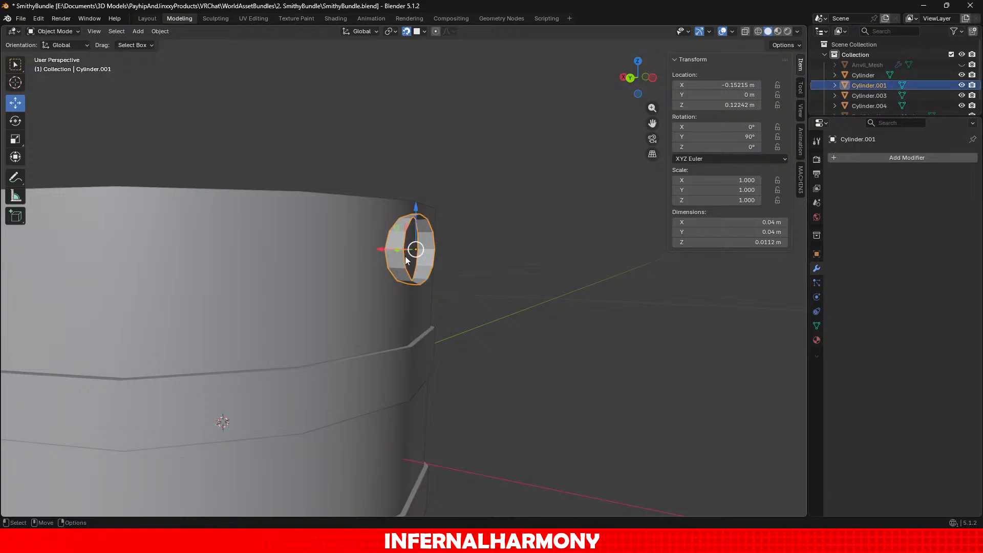
scroll(395, 253, "up", 5)
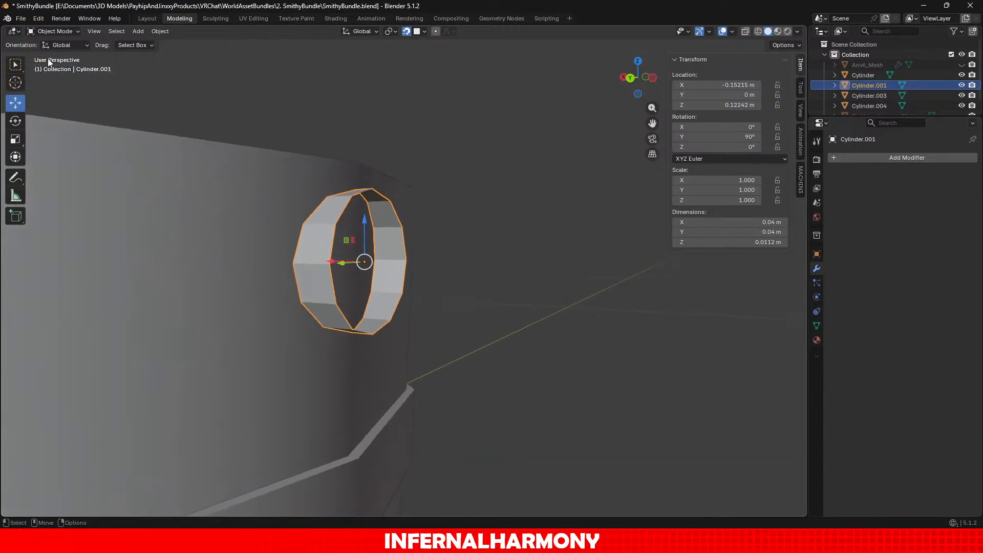
left_click(47, 33)
left_click(49, 51)
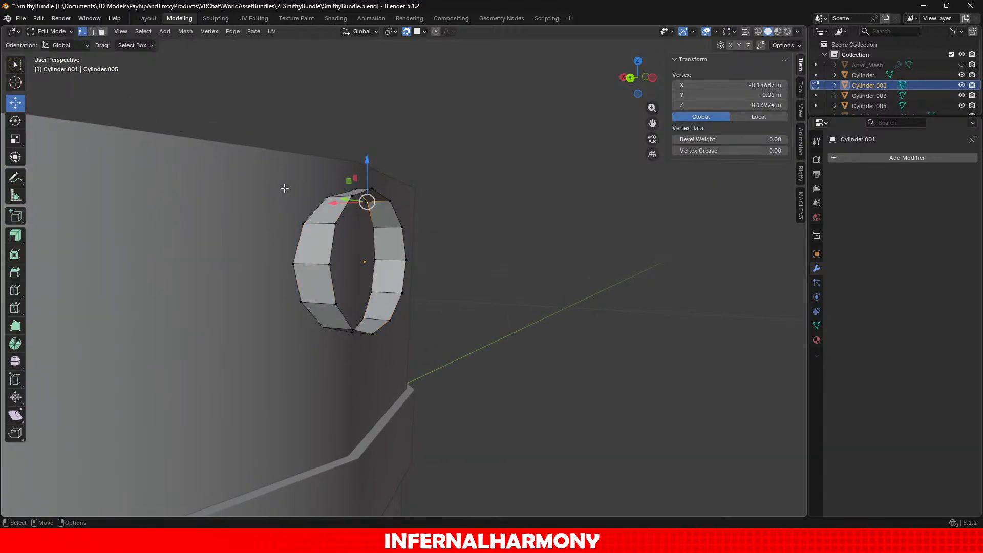
Step: Select all of the ring's faces by growing a face selection and apply Shade Smooth to them
left_click(112, 31)
left_click(106, 30)
left_click(103, 32)
left_click(326, 253)
key("ctrl+KP_Add")
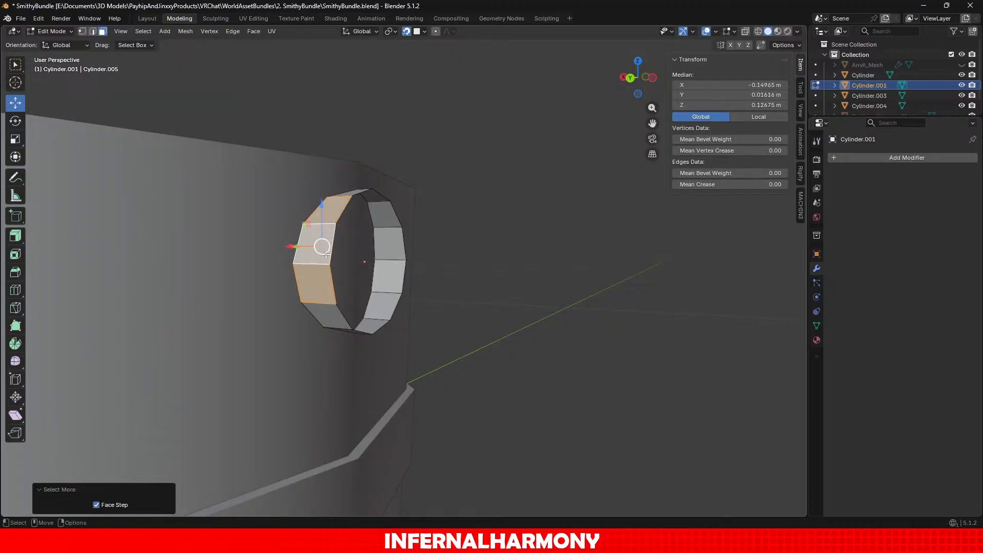
key("ctrl+KP_Add")
key("ctrl+KP_Add")
key("ctrl+KP_Add")
key("ctrl+KP_Add")
left_click(249, 31)
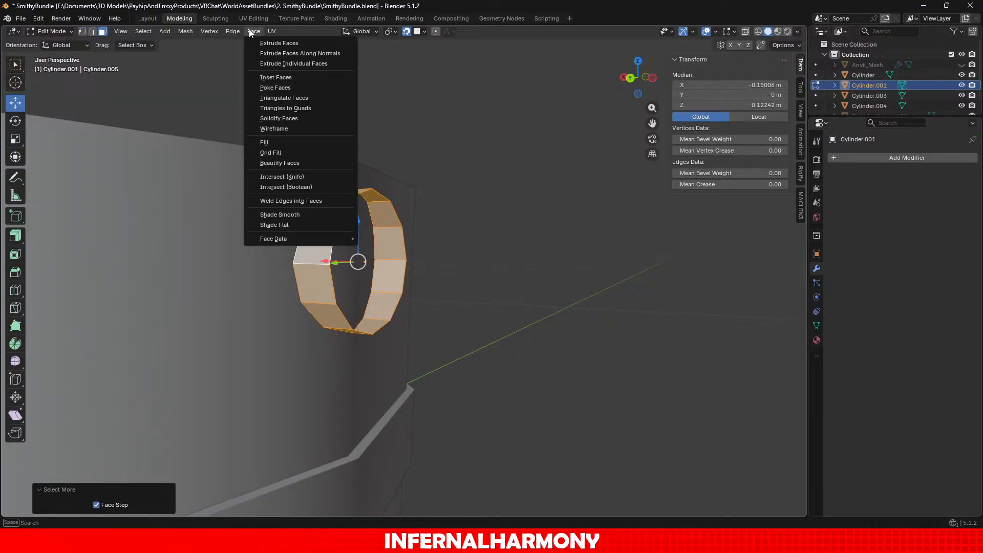
left_click(298, 216)
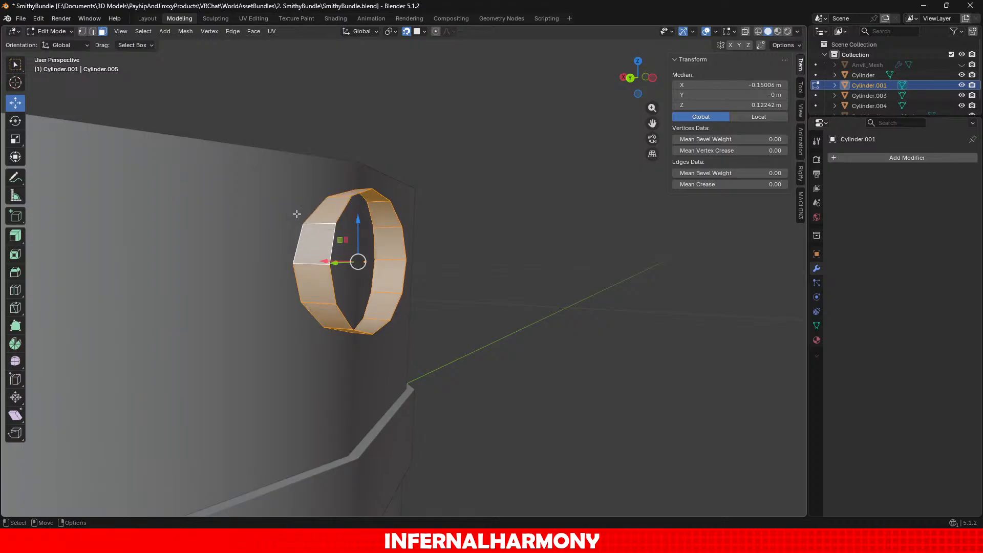
Step: Select the edge loop along the ring's outer rim, facing away from the bucket
key("2")
scroll(318, 189, "up", 2)
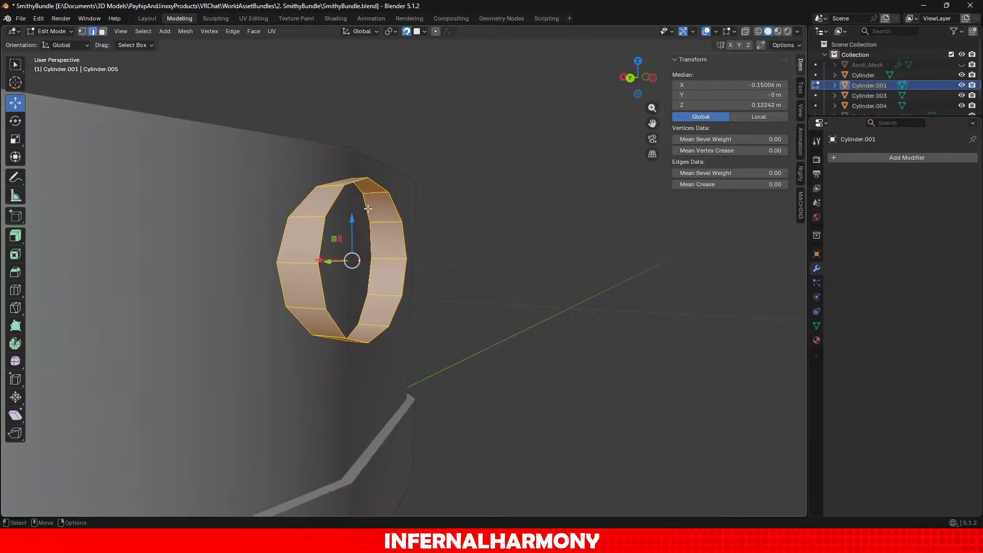
left_click(325, 190, "alt")
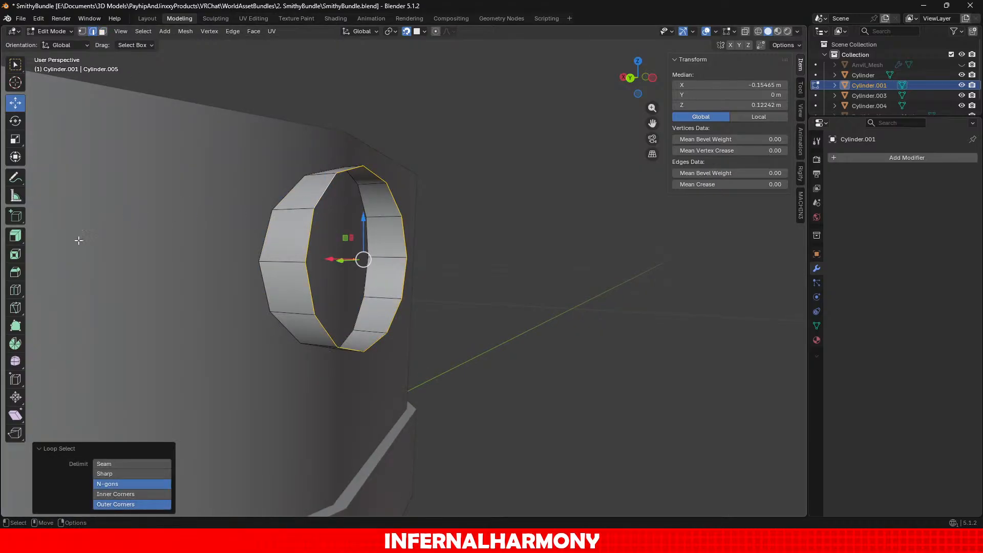
Step: Try to inset the ring's outer edge loop with the Inset Faces tool
left_click(16, 236)
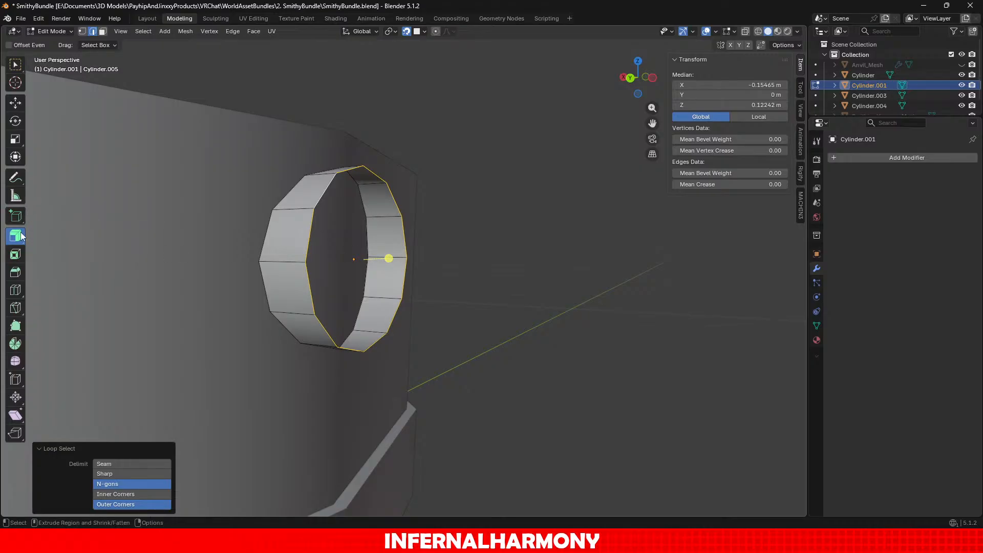
left_click(15, 254)
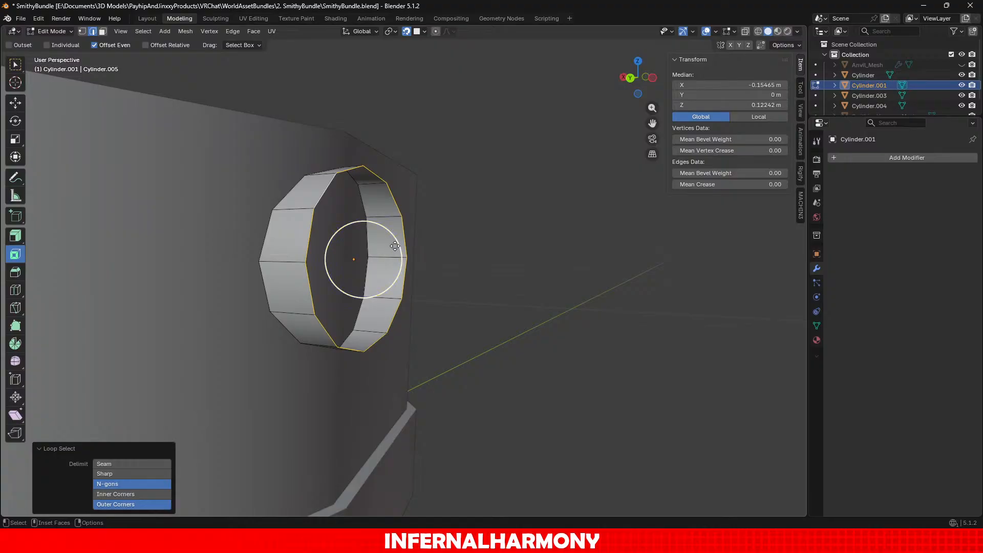
left_click_drag(395, 245, 593, 205)
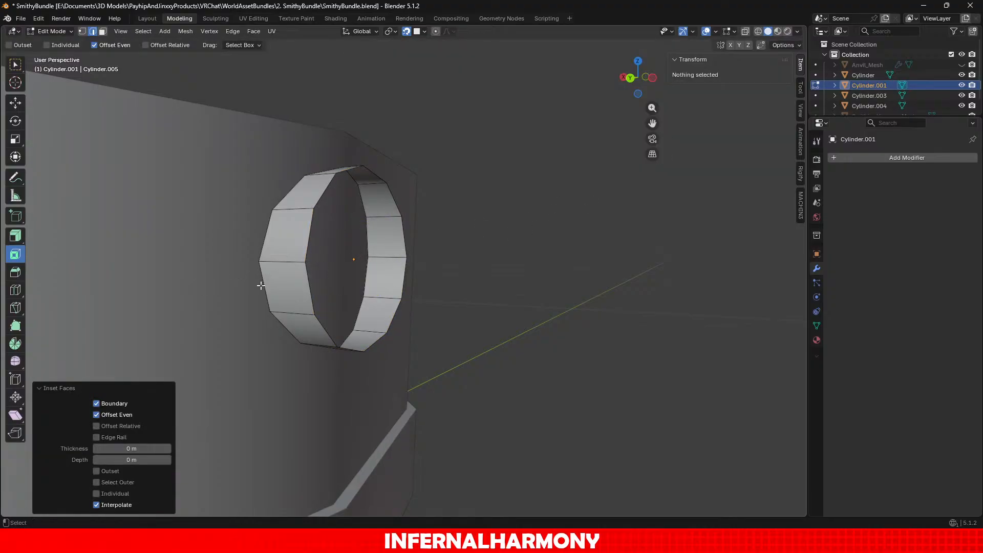
key("ctrl+z")
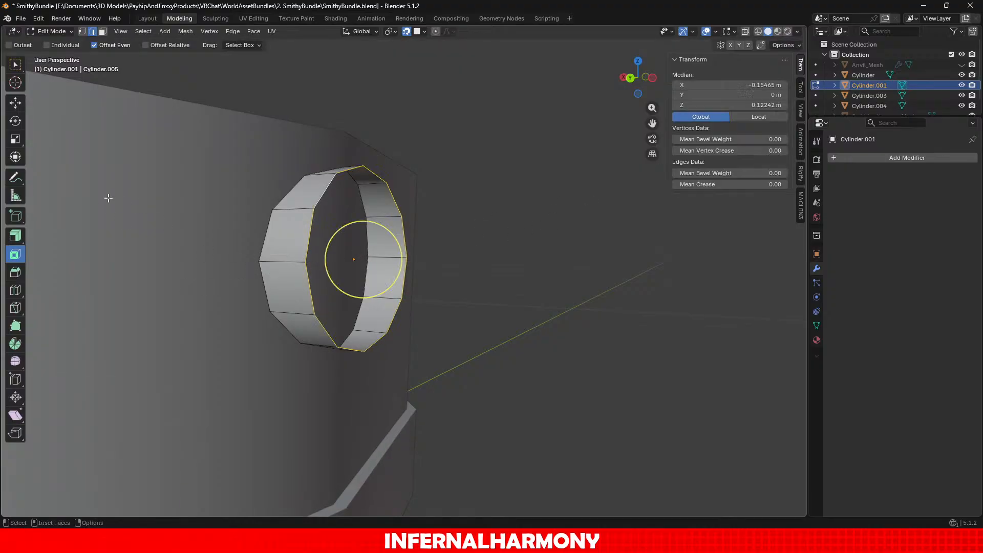
Step: Extrude the ring's outer edge loop inward with an offset of about -0.0029 m and turn on the Face Orientation overlay
left_click(15, 235)
left_click_drag(388, 258, 459, 267)
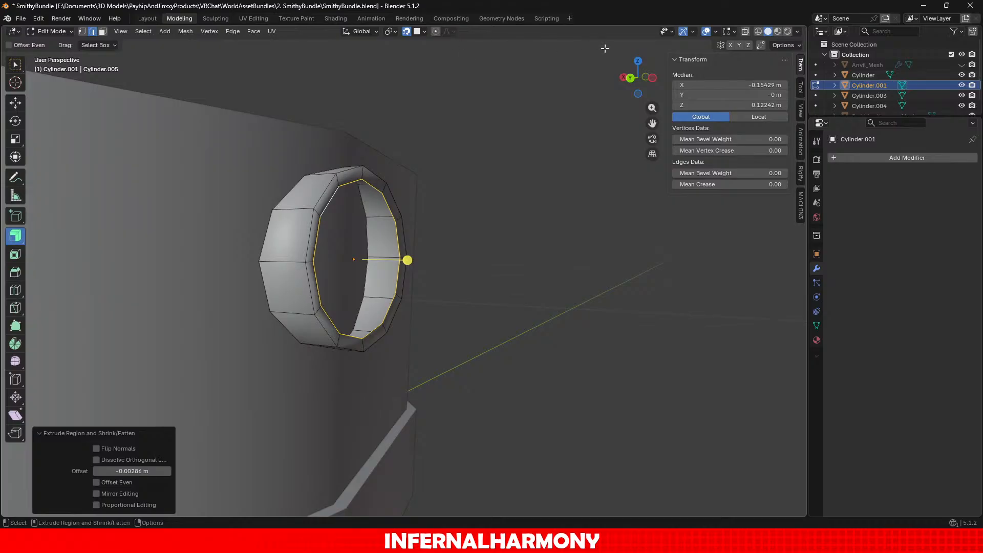
left_click(730, 31)
mouse_move(720, 29)
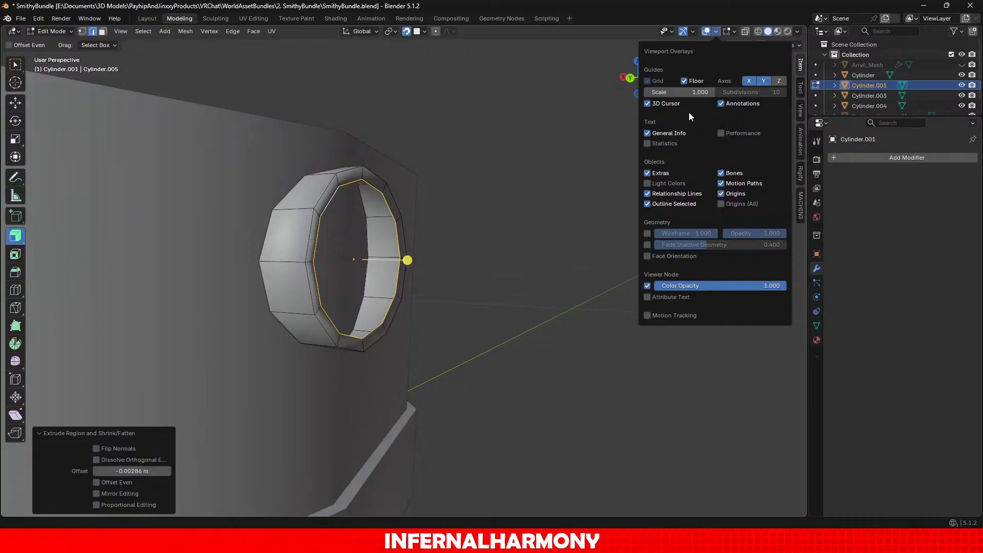
left_click(670, 256)
Step: Scale the extruded inner loop to about 0.417 in Y and Z, leaving a small hole in the ring's centre
middle_click_drag(450, 338, 342, 243)
scroll(343, 243, "up", 2)
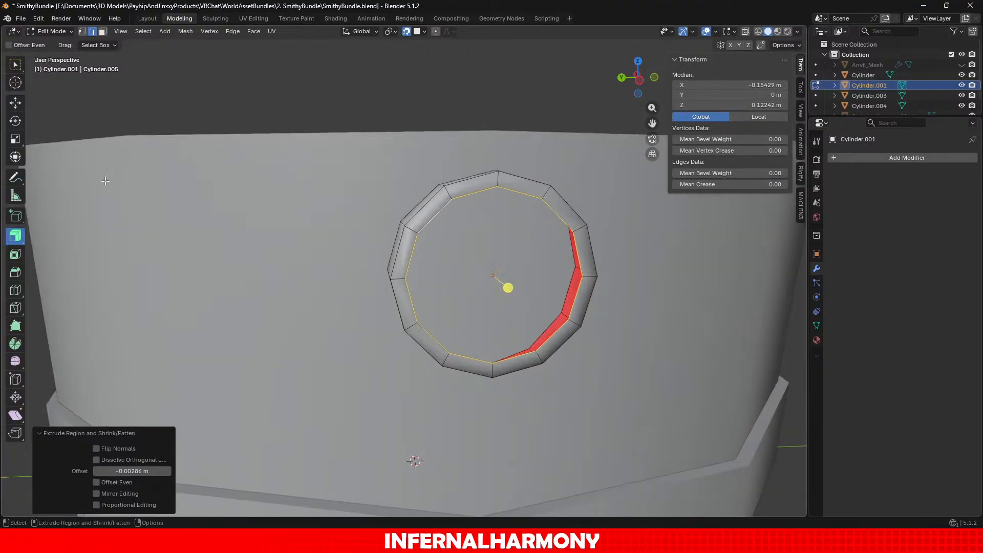
left_click(15, 139)
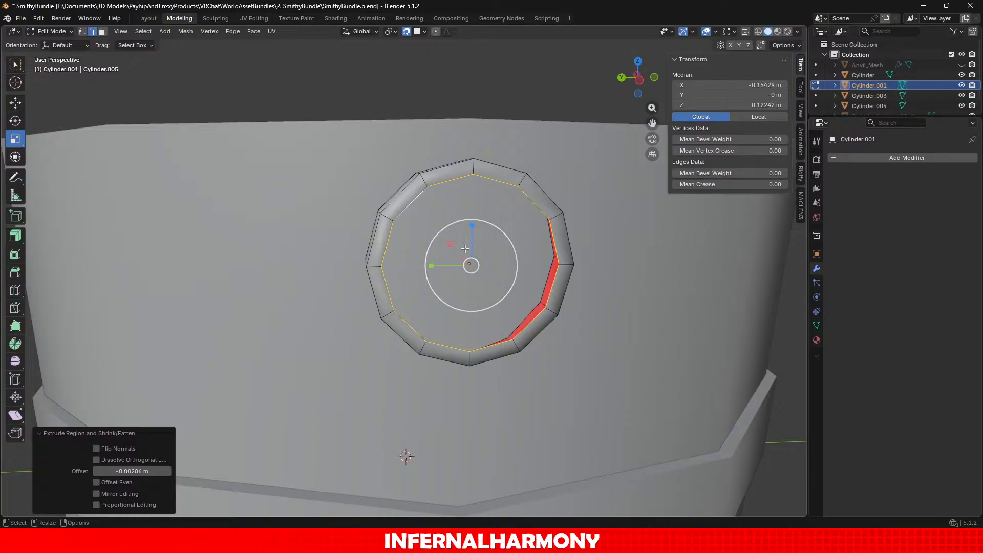
left_click_drag(450, 246, 470, 253)
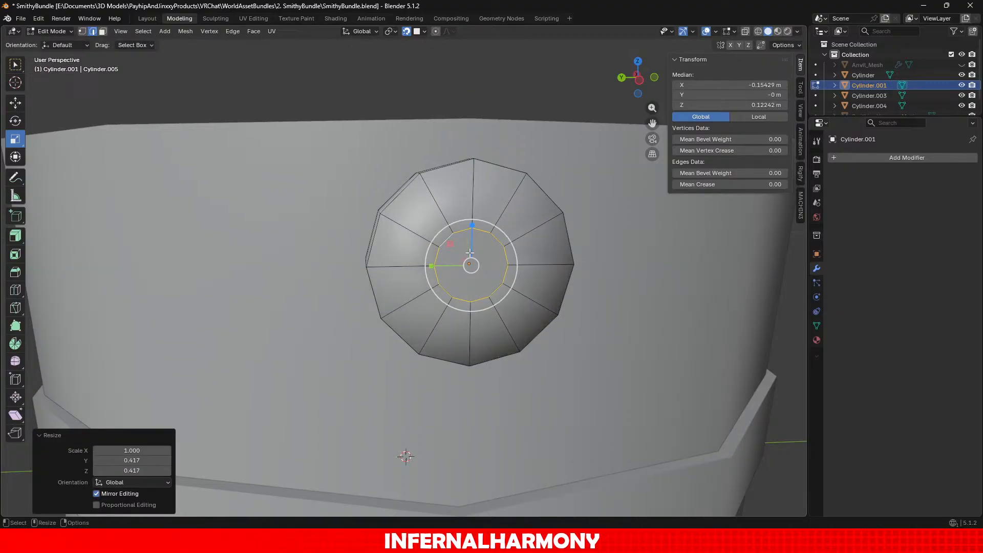
Step: Select the edge loop along the ring's outer front rim and mark it sharp
left_click(455, 172, "alt")
left_click(236, 32)
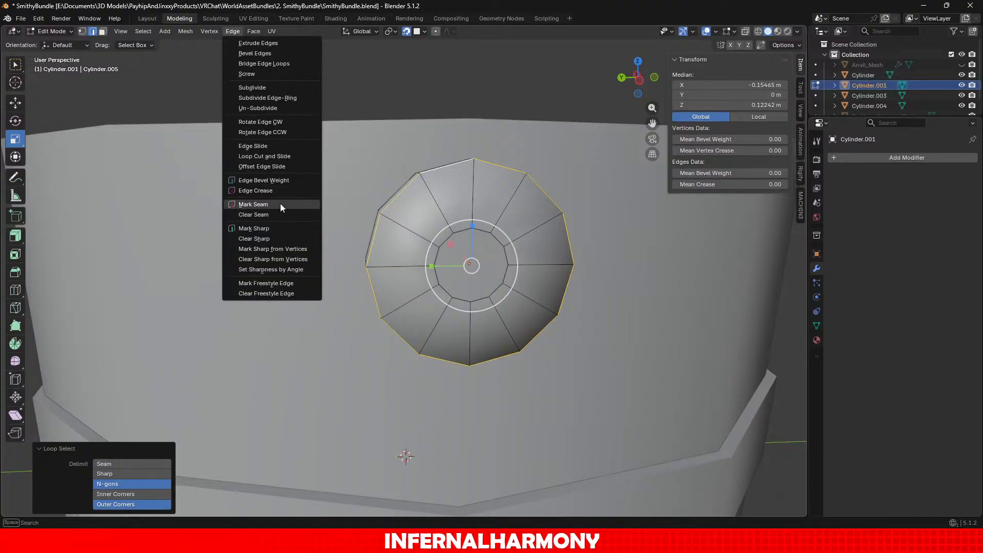
left_click(269, 229)
scroll(430, 295, "down", 2)
scroll(430, 295, "down", 1)
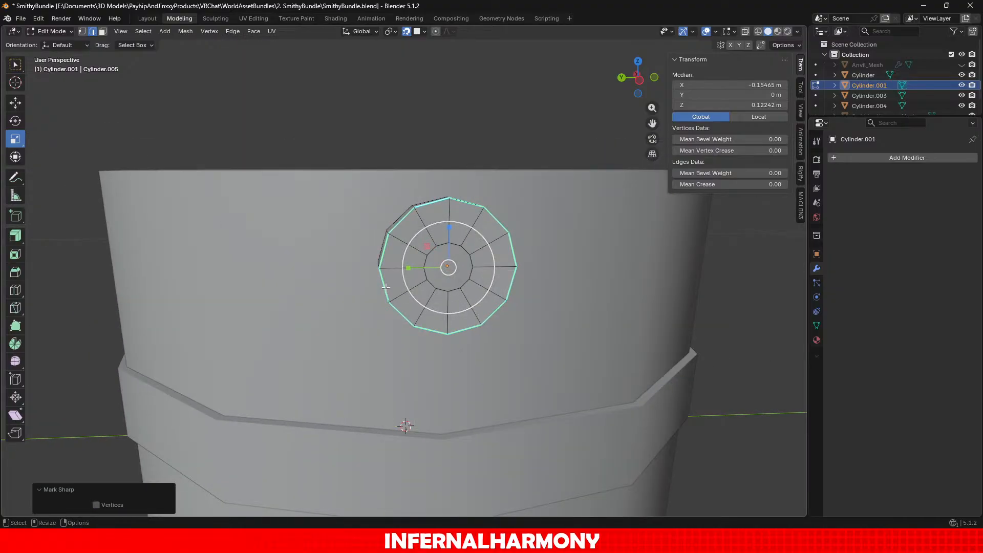
Step: Select the edge loop around the small hole in the ring's front face
middle_click_drag(385, 287, 424, 299)
scroll(398, 283, "up", 2)
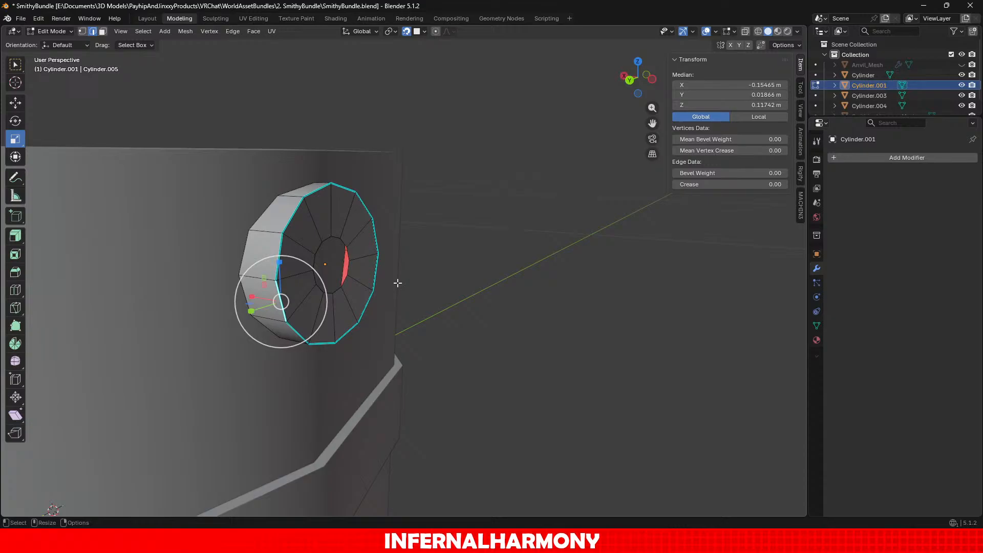
left_click(343, 245, "alt")
scroll(373, 257, "down", 5)
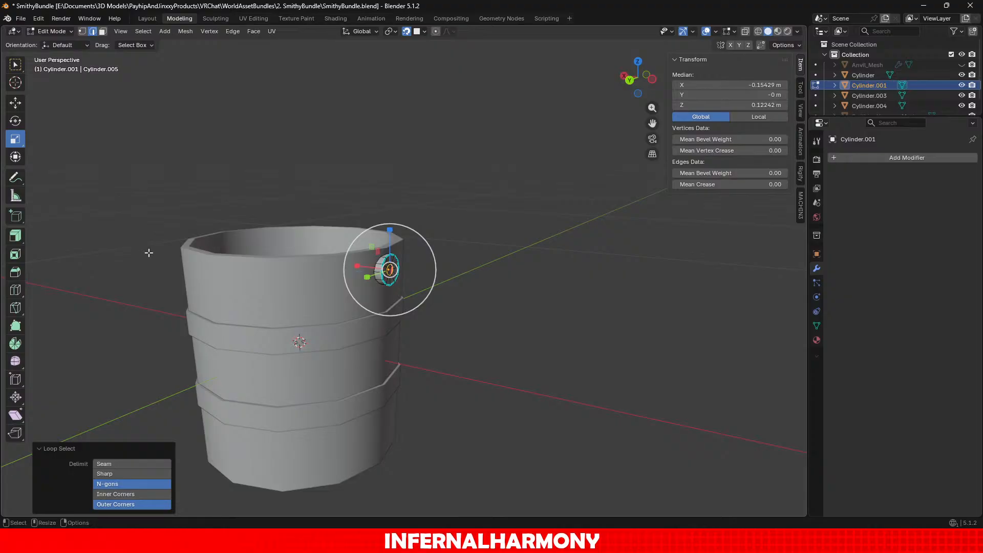
Step: Try to extrude the hole's edge loop away from the bucket with the Extrude Region tool
left_click(15, 235)
left_click_drag(443, 277, 487, 282)
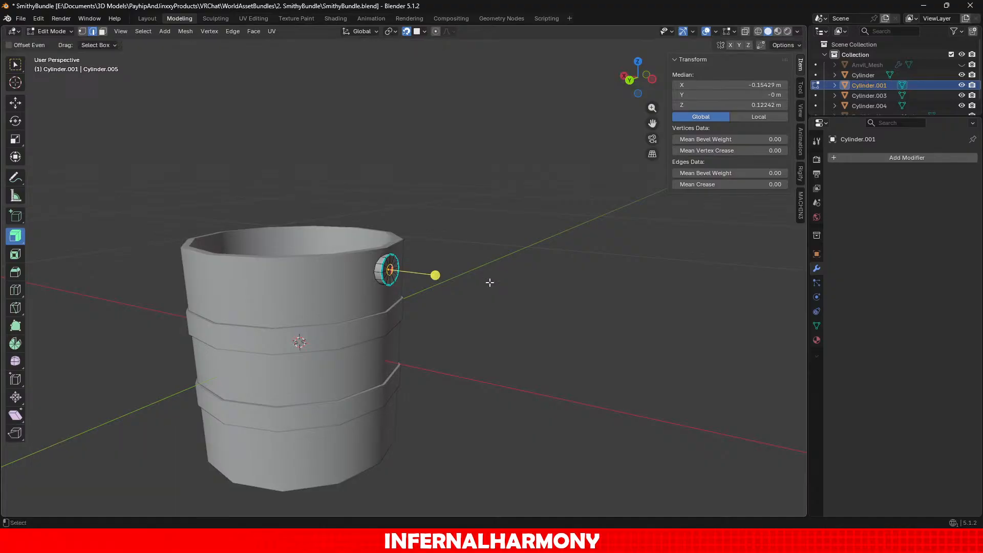
scroll(481, 284, "up", 3)
scroll(385, 272, "down", 2)
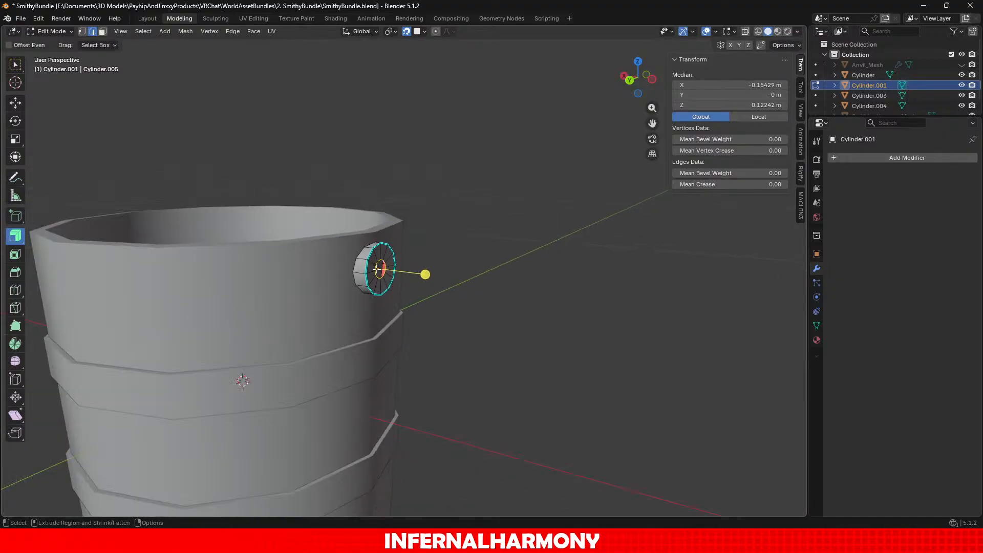
scroll(385, 272, "down", 1)
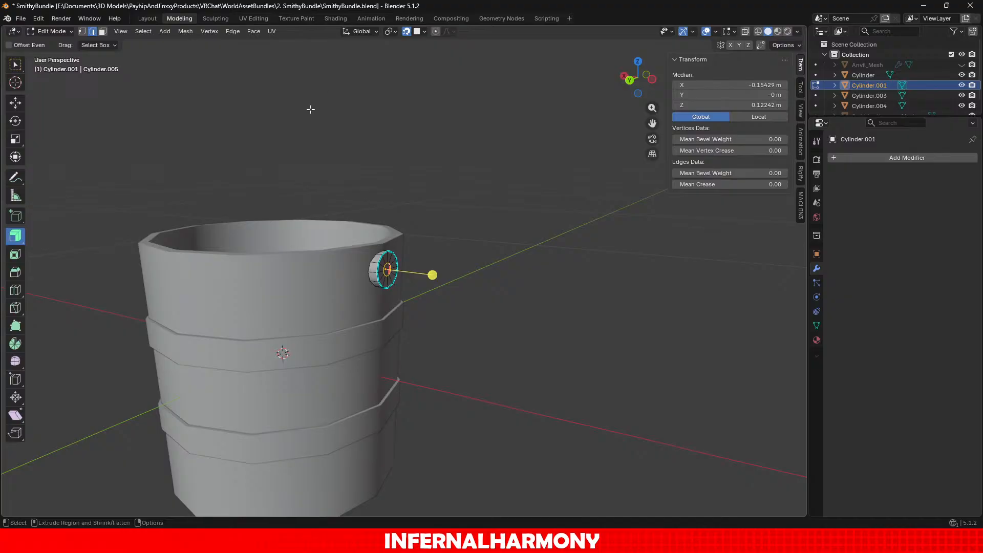
Step: Paste a copy of the whole ring object and move it above the bucket, toward the bucket's centre
left_click(15, 103)
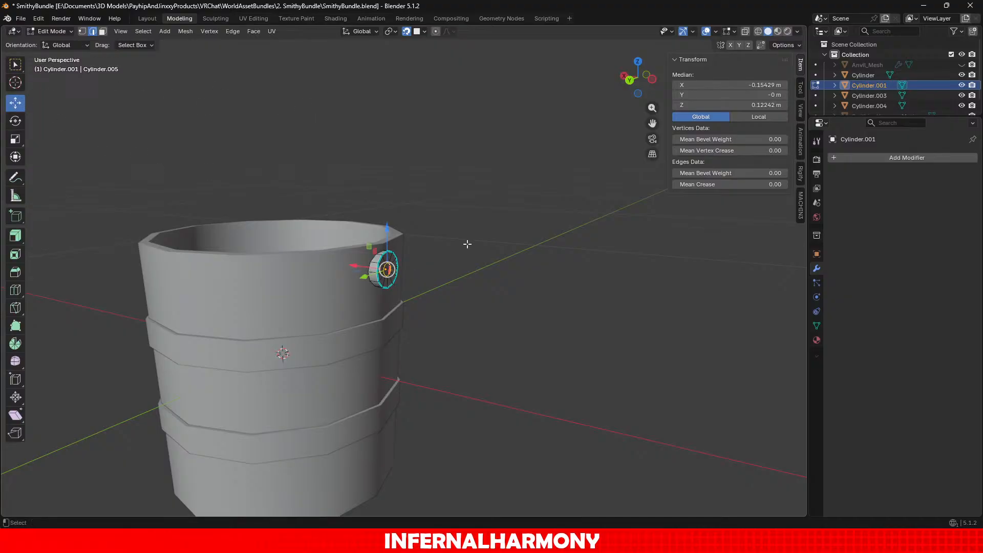
key("ctrl+c")
key("Tab")
key("ctrl+v")
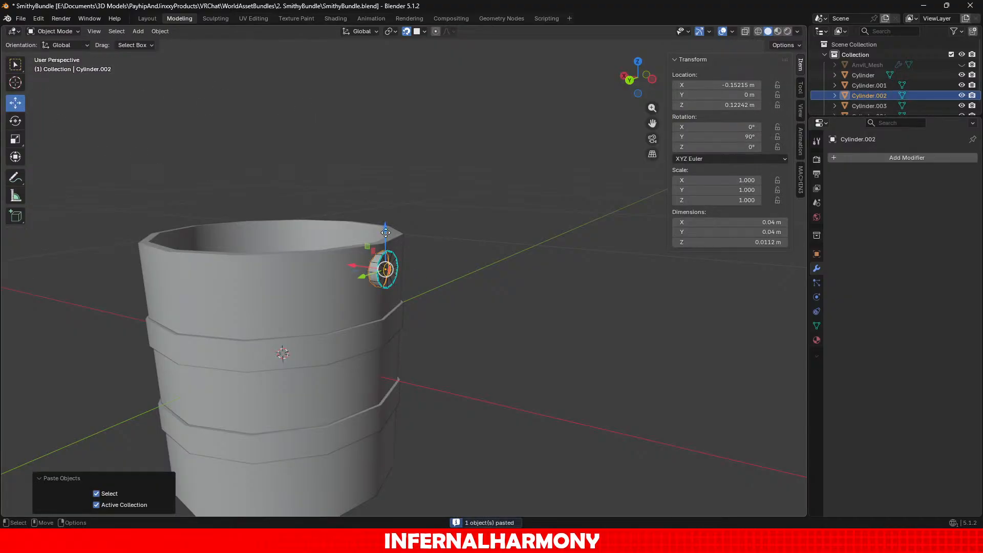
left_click_drag(386, 233, 274, 125)
scroll(366, 195, "up", 2)
middle_click_drag(367, 214, 493, 265)
scroll(394, 210, "down", 3)
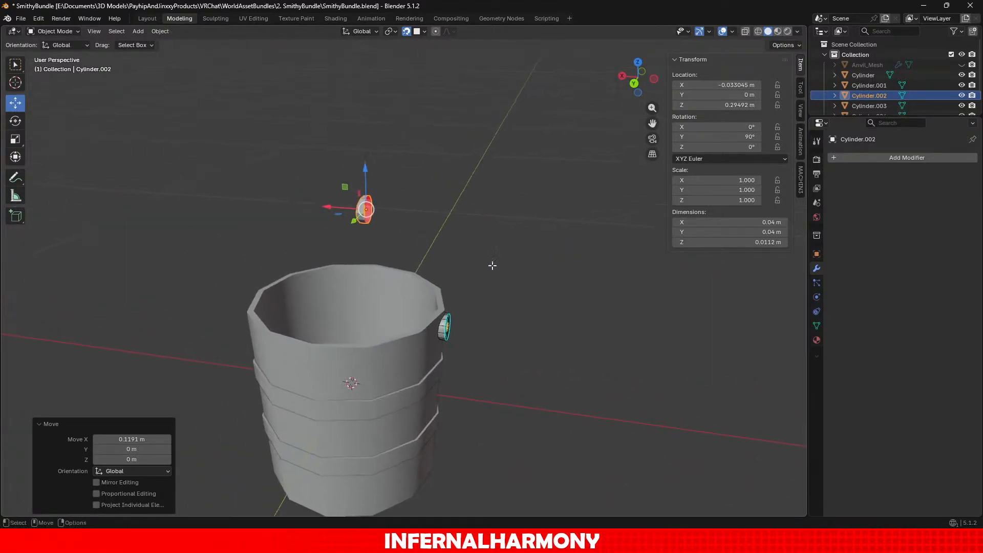
Step: Raise the pasted ring copy by about 0.045 m and delete it
scroll(492, 266, "up", 3)
middle_click_drag(349, 142, 384, 181, "shift")
left_click_drag(380, 171, 381, 120)
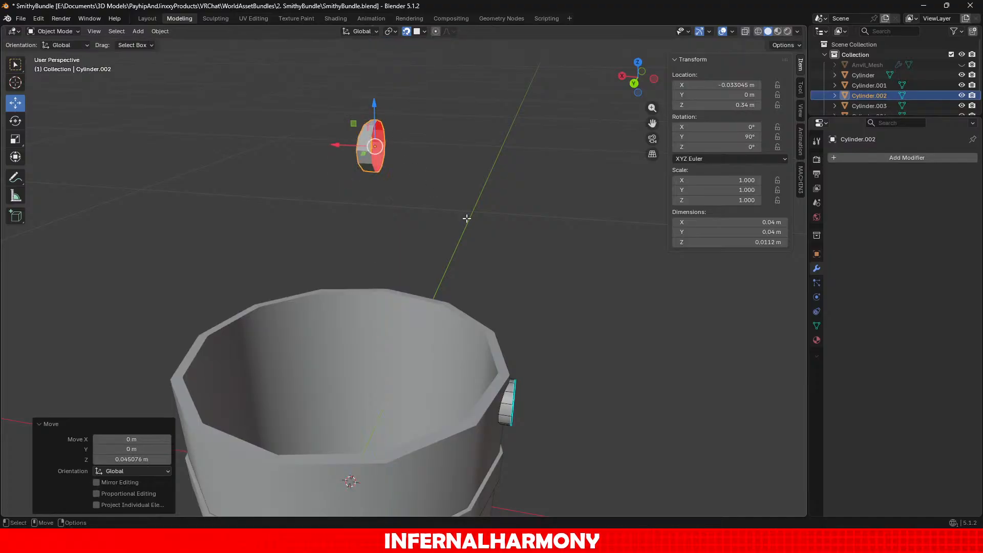
key("Delete")
Step: Select the original ring on the bucket's side and reopen its mesh in Edit Mode
scroll(534, 424, "up", 1)
middle_click_drag(543, 422, 429, 336)
scroll(426, 342, "up", 3)
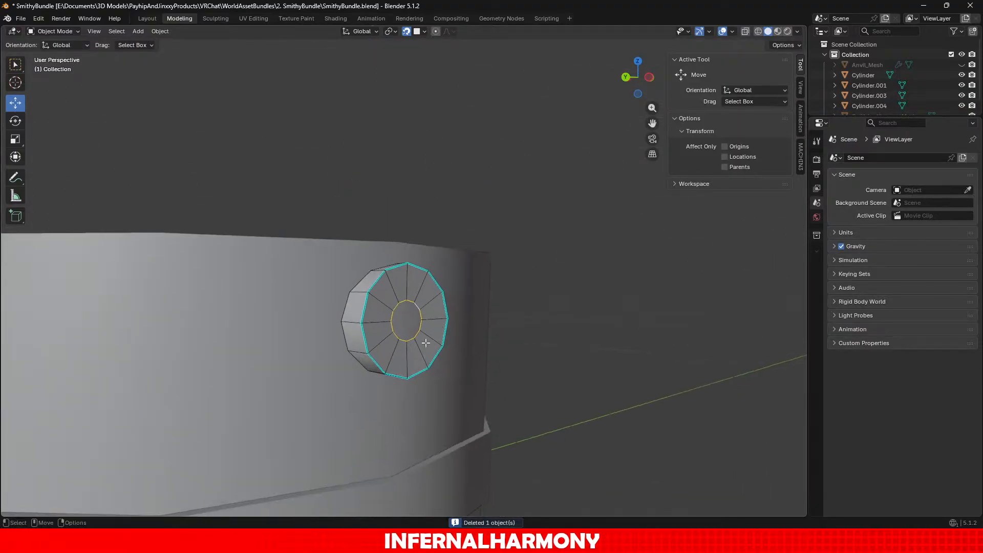
left_click(392, 328)
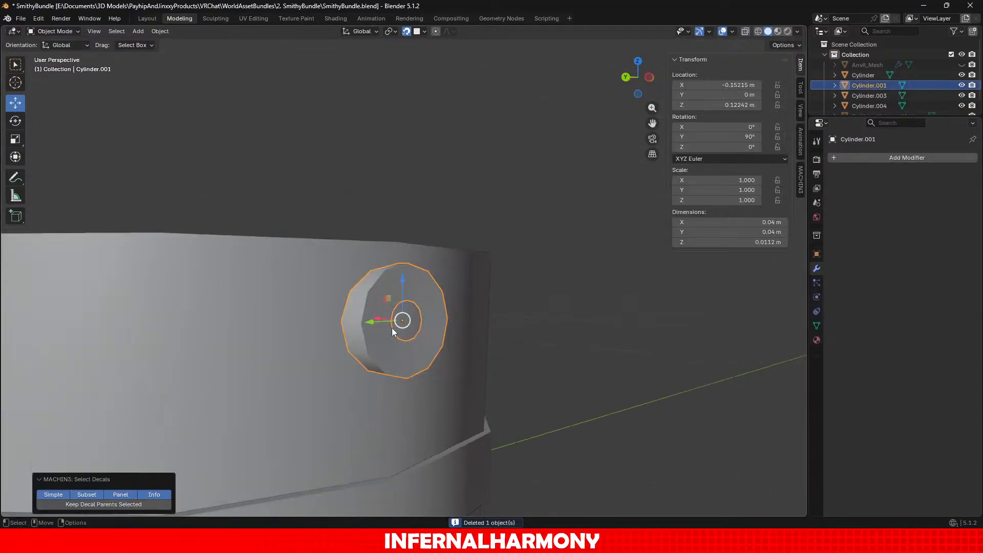
left_click(56, 32)
left_click(54, 53)
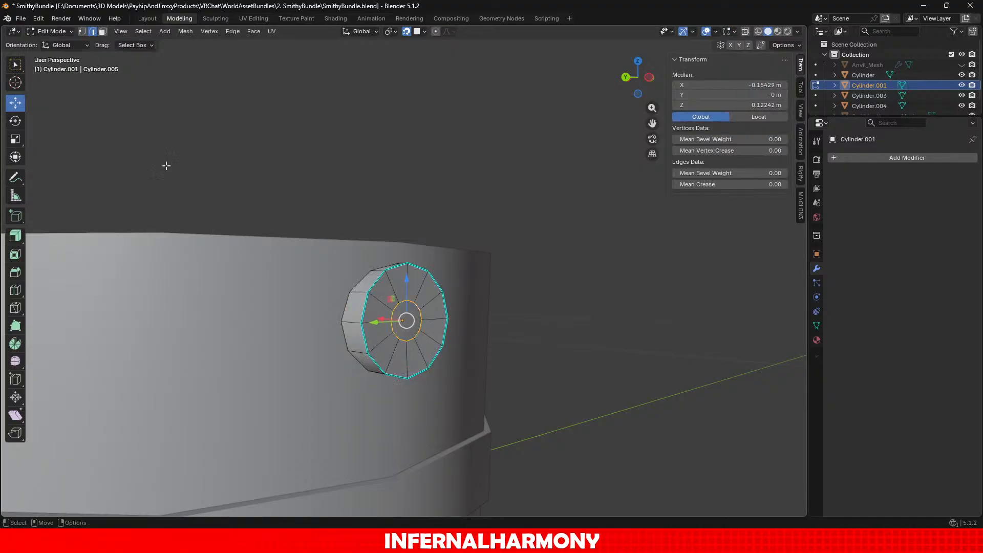
Step: Duplicate the edge loop around the ring's hole in place and raise the duplicate above the bucket
scroll(393, 338, "up", 2)
key("shift+d")
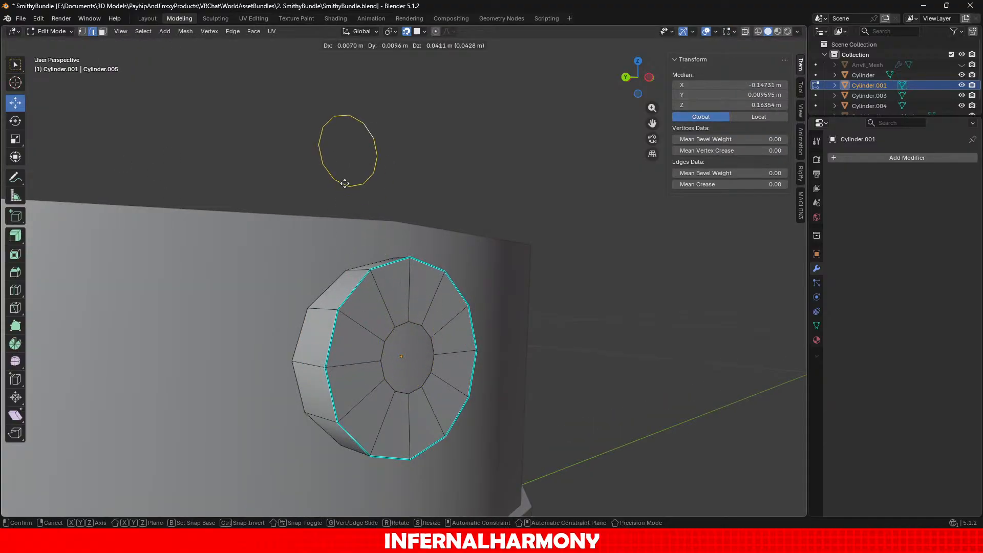
key("Escape")
scroll(393, 189, "down", 6)
left_click_drag(405, 251, 405, 66)
Step: Move the duplicated loop about 0.155 m along X toward the middle of the bucket
scroll(431, 217, "down", 3)
middle_click_drag(430, 218, 463, 225)
key("g")
key("x")
left_click(351, 228)
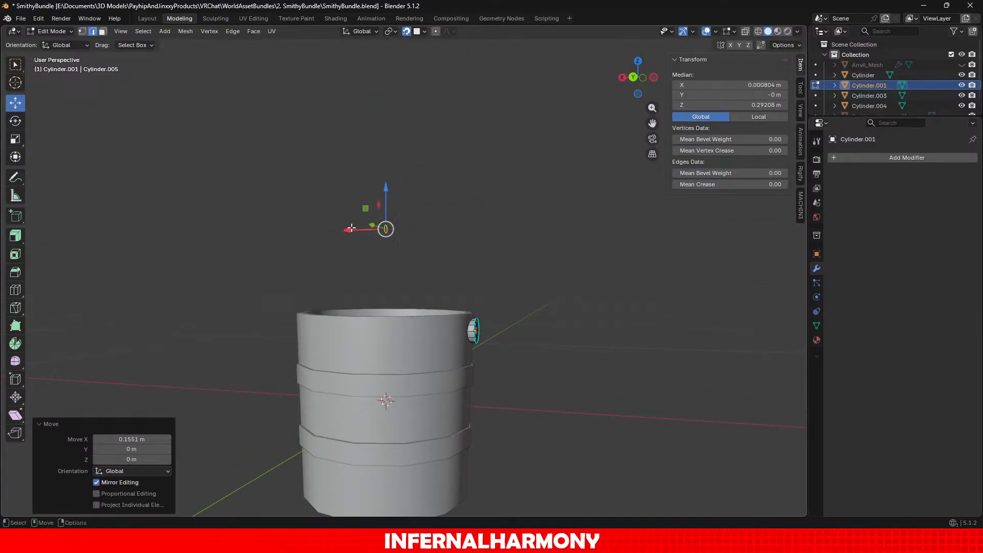
Step: Raise the duplicated loop by about 0.045 m and set its median X to 0
left_click_drag(389, 183, 392, 158)
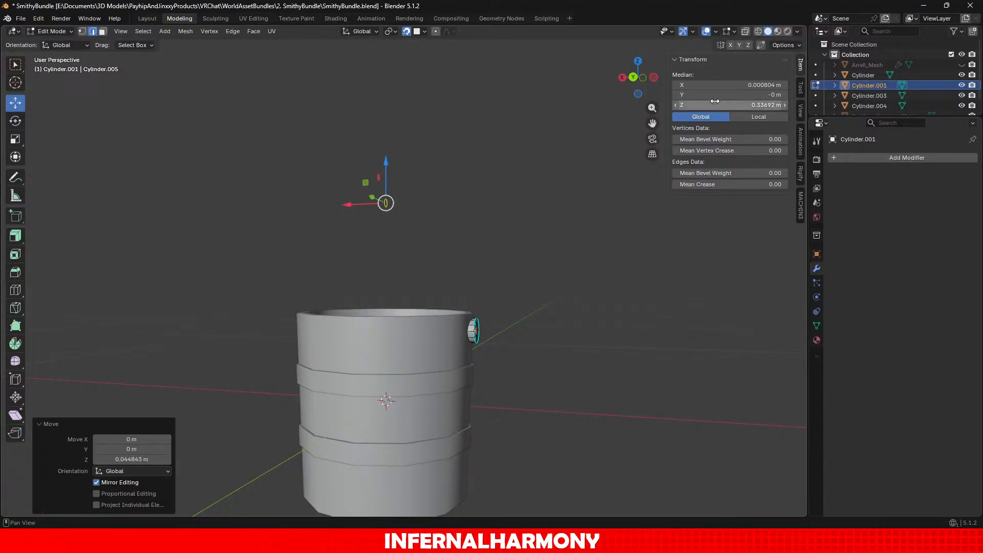
left_click(728, 85)
type("0")
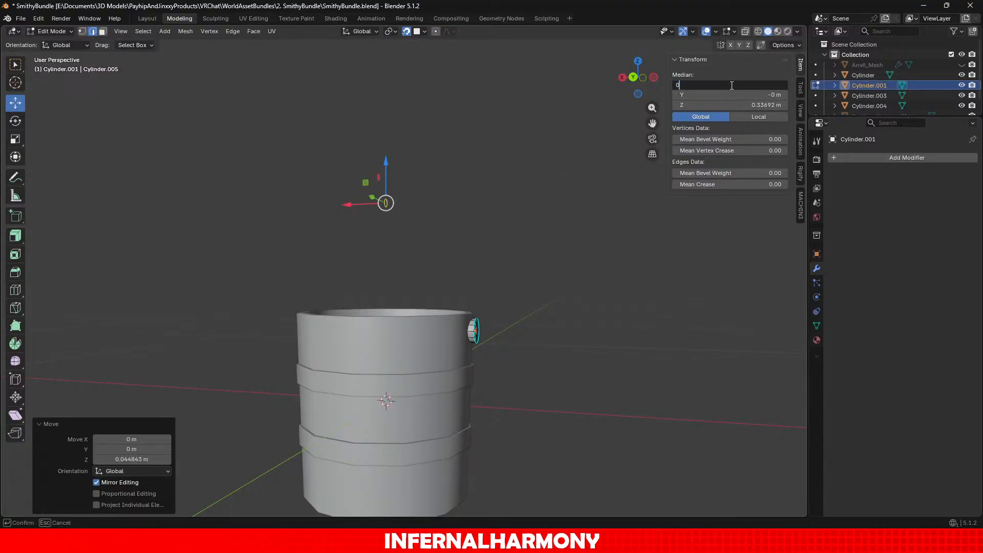
key("Return")
Step: Add the ring's hole loop to the selection and try bridging it to the raised loop with a twist of 56
middle_click_drag(461, 251, 425, 128)
scroll(425, 128, "up", 3)
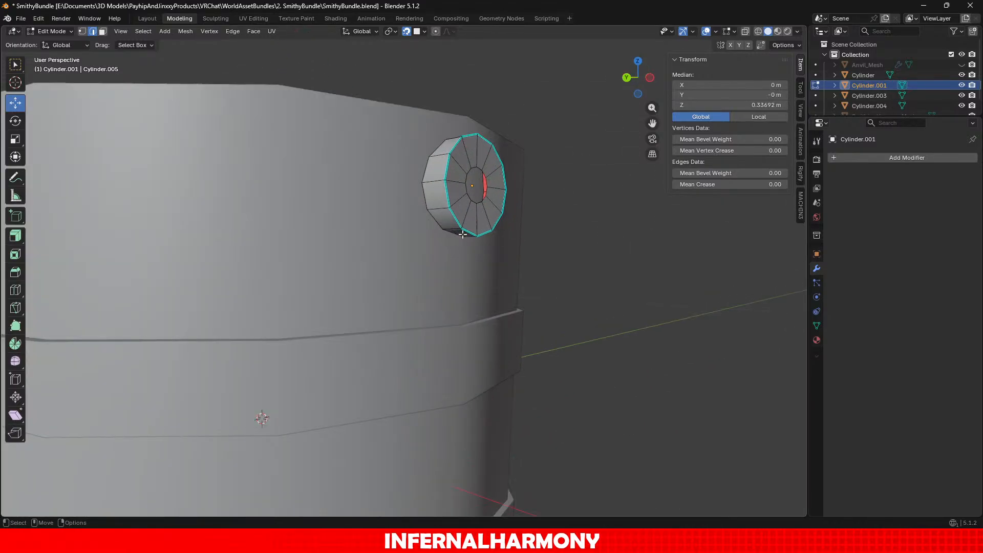
left_click(481, 175, "alt+shift")
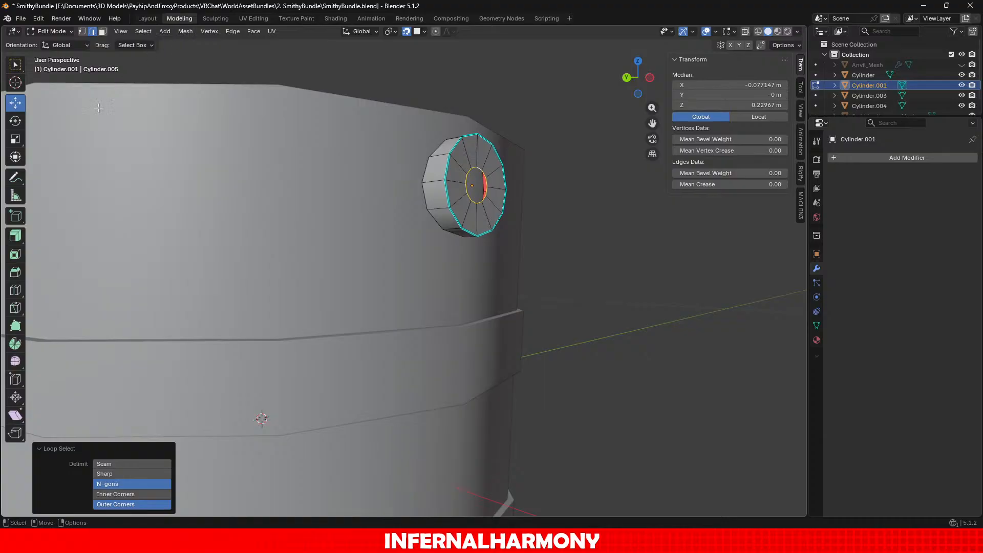
left_click(235, 31)
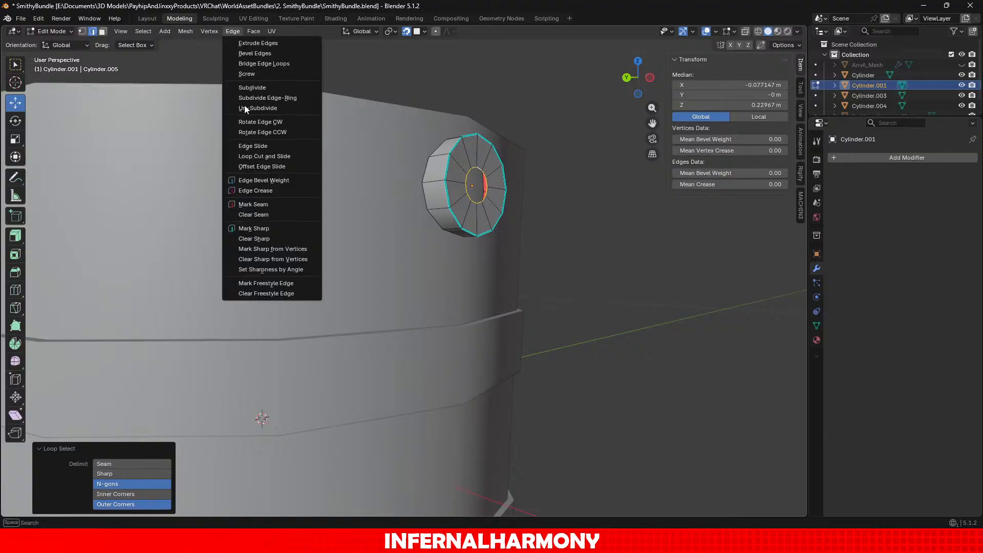
left_click(269, 63)
scroll(328, 212, "down", 5)
scroll(323, 211, "up", 2)
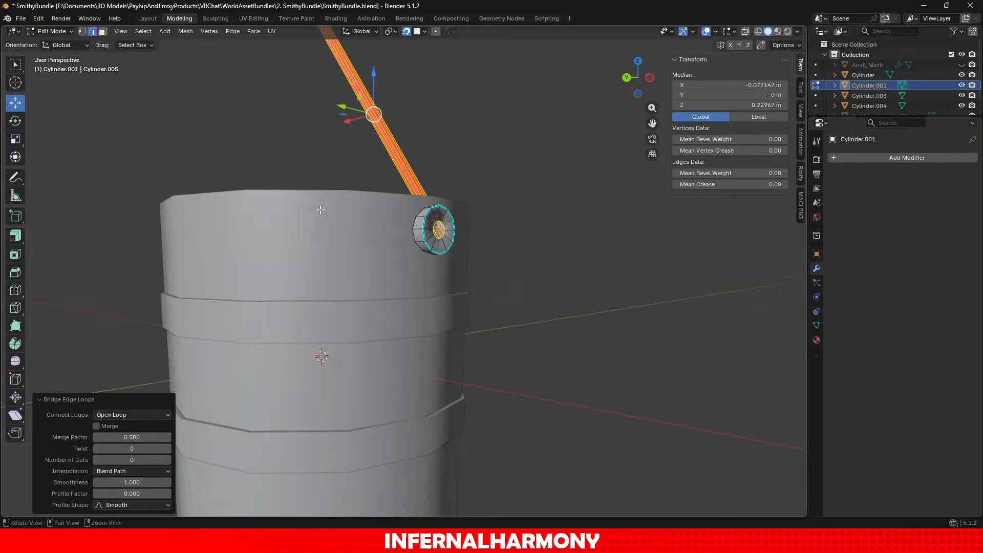
middle_click_drag(321, 209, 380, 251)
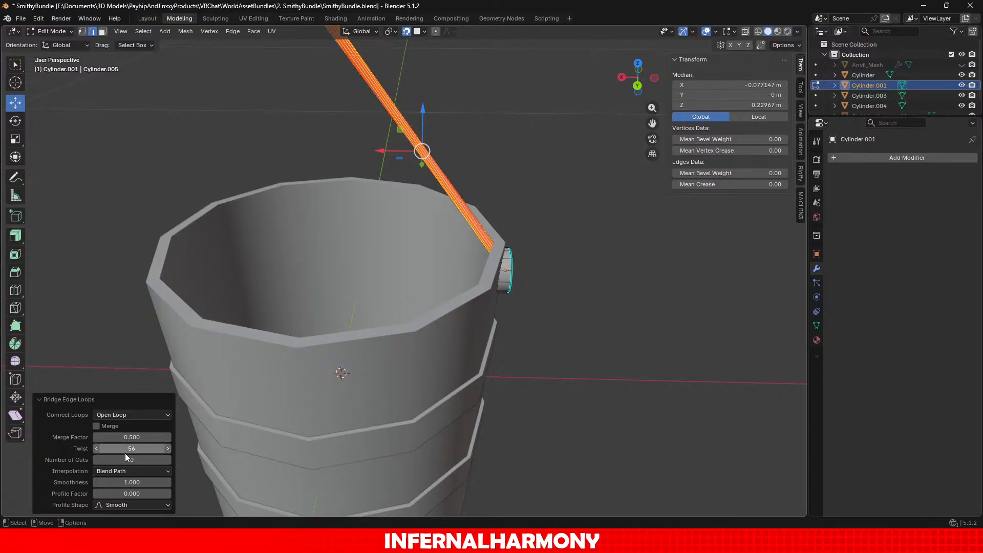
key("ctrl+z")
Step: Bridge the two edge loops again, trying the Closed Loop connection and switching back to Open Loop
scroll(377, 132, "down", 4)
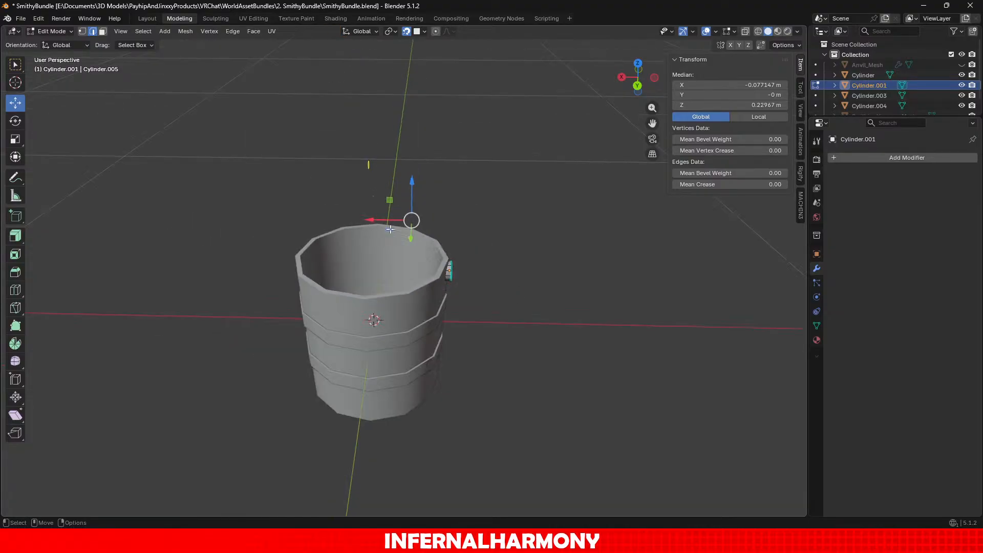
scroll(377, 132, "up", 3)
left_click(233, 31)
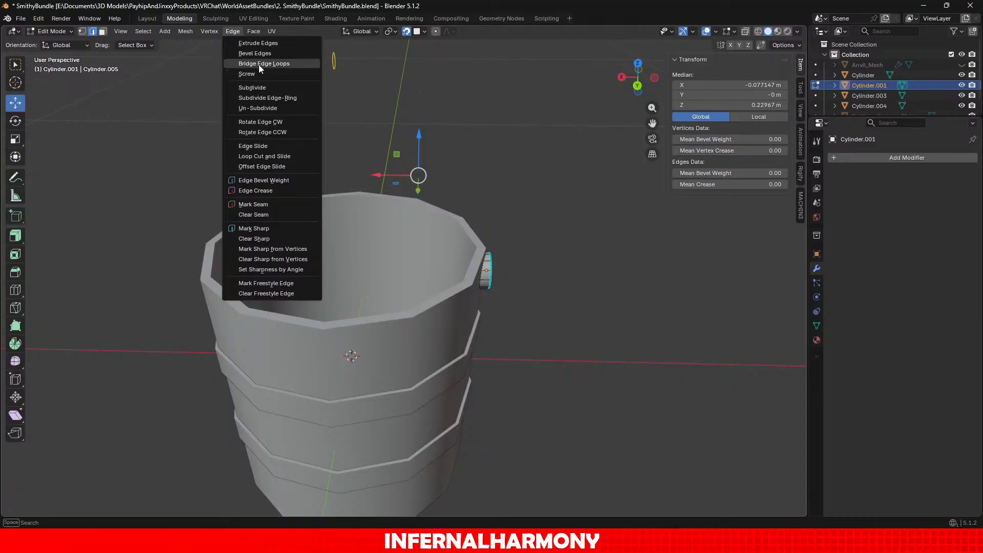
left_click(254, 63)
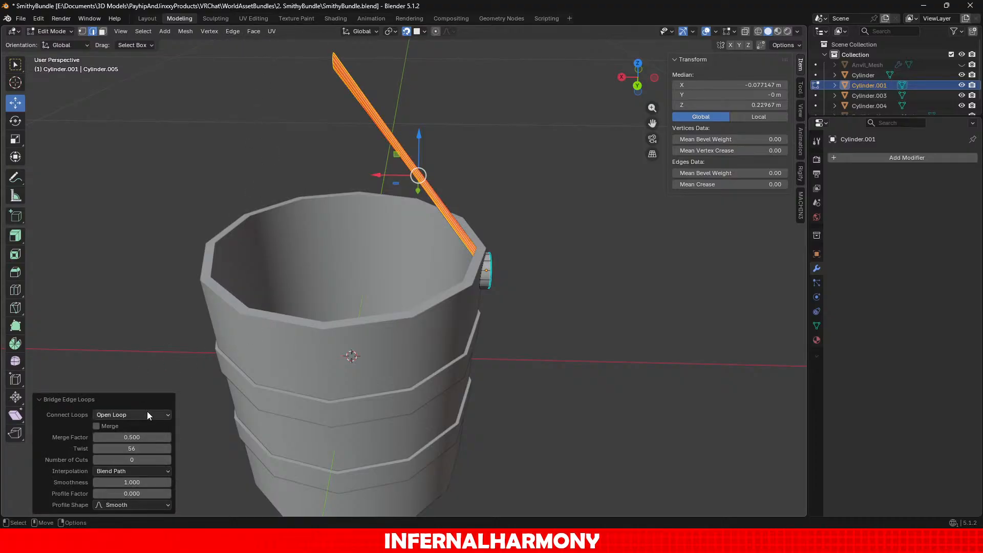
left_click(134, 416)
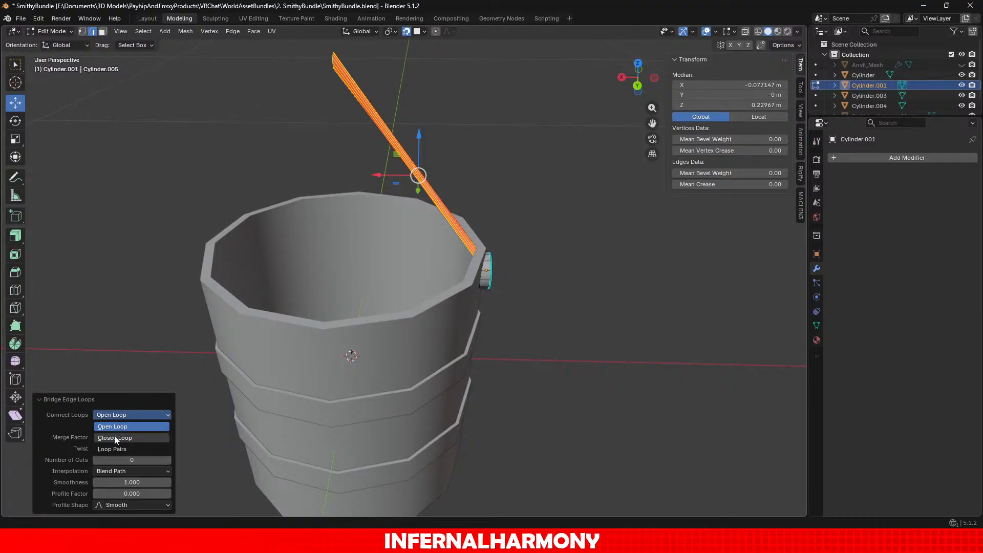
left_click(114, 438)
left_click(124, 416)
left_click(115, 425)
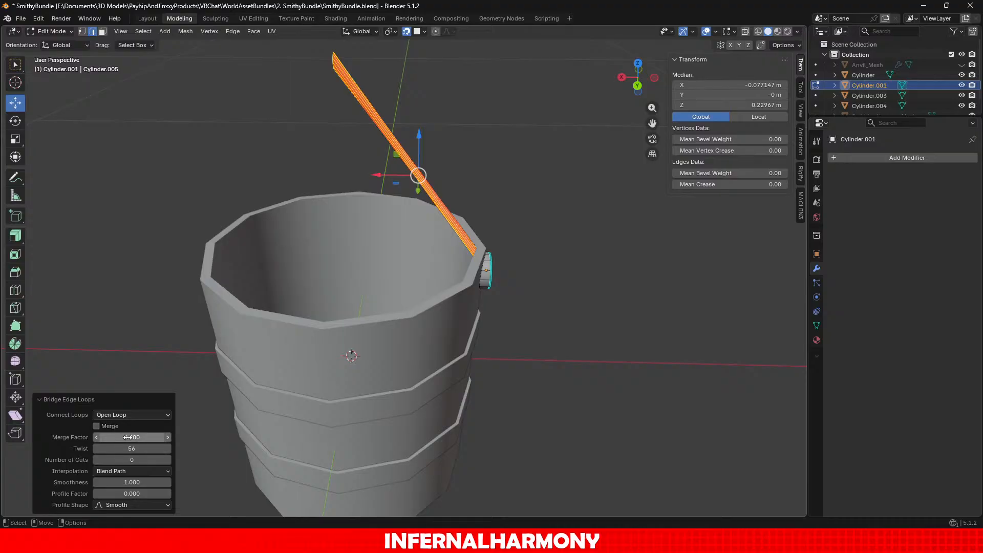
Step: Increase the bridge's number of cuts, deselect it, and undo the bridging of the two loops
left_click_drag(129, 461, 160, 461)
left_click(439, 407)
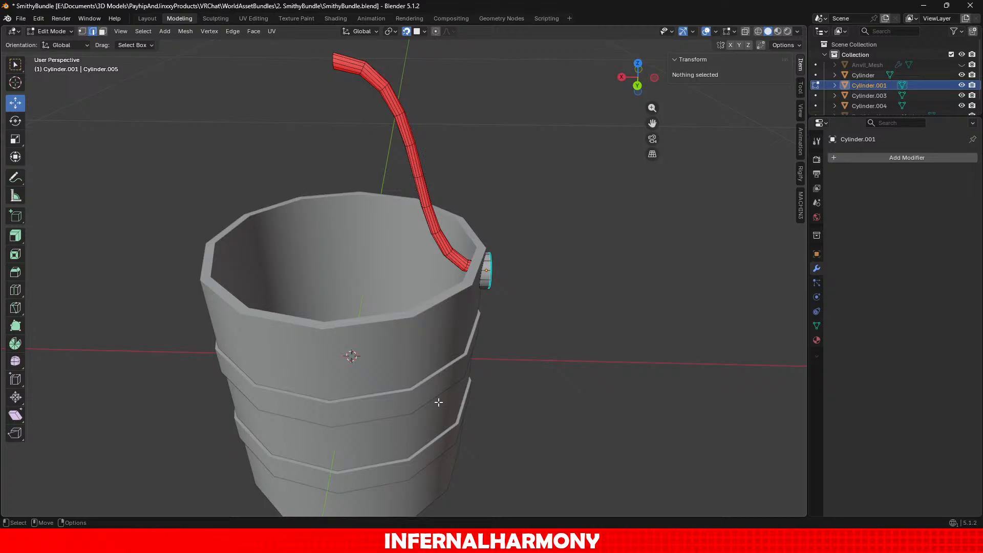
key("ctrl+z")
key("ctrl+z")
key("ctrl+z")
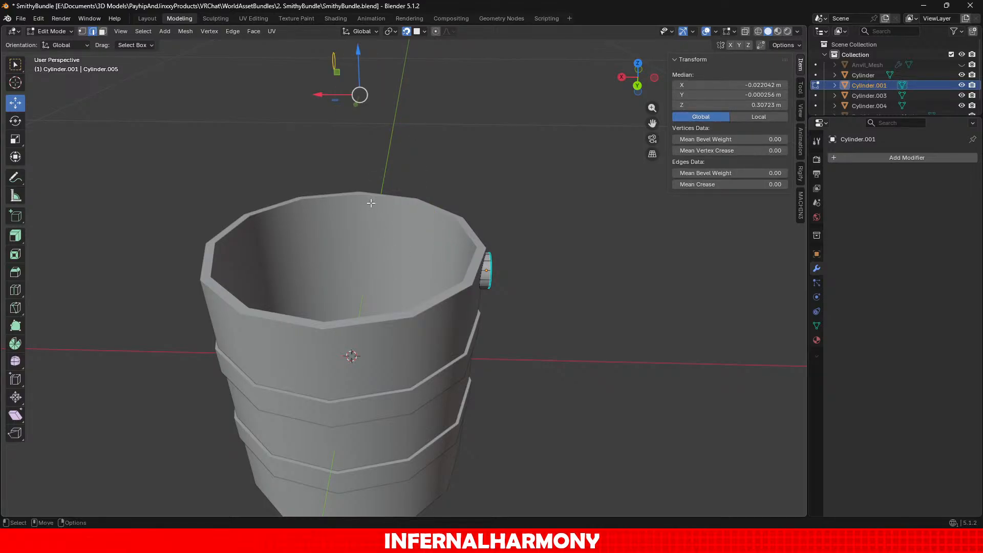
Step: Select the edge loop raised above the bucket and rotate it -180° about the global Y axis
scroll(370, 202, "up", 1)
middle_click_drag(371, 202, 408, 364, "shift")
scroll(389, 314, "up", 1)
middle_click_drag(389, 314, 410, 340)
scroll(410, 340, "up", 1)
scroll(410, 340, "down", 3)
scroll(362, 308, "up", 2)
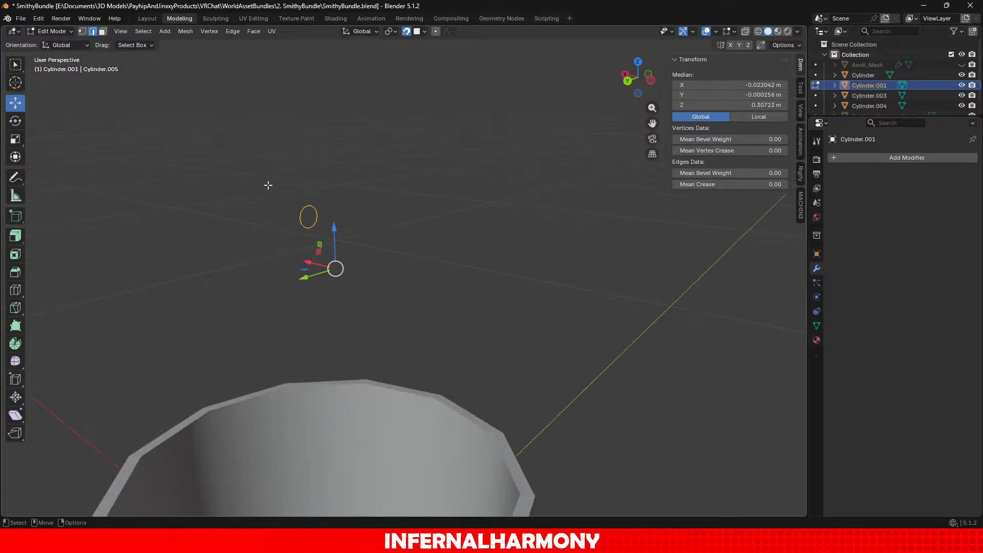
scroll(279, 228, "up", 3)
left_click(241, 194, "alt")
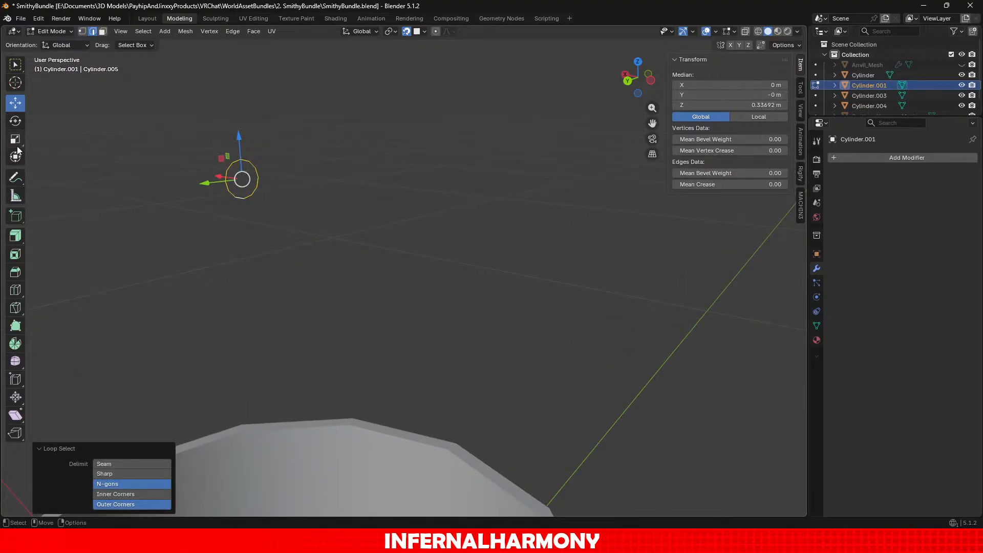
left_click(15, 121)
left_click_drag(266, 177, 191, 209)
Step: Add the ring's hole loop to the selection and try bridging it to the rotated loop
middle_click_drag(339, 278, 393, 281)
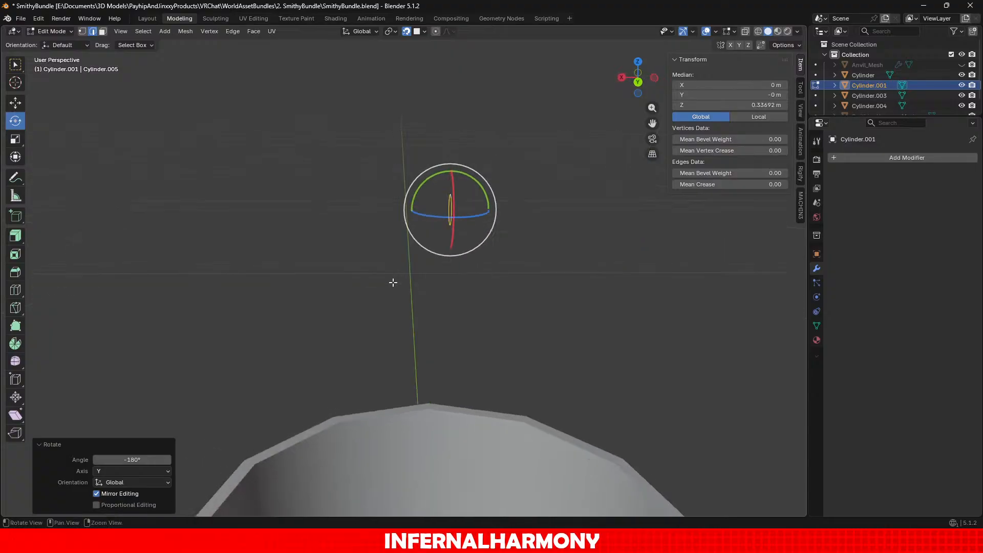
middle_click_drag(506, 341, 317, 200, "shift")
scroll(410, 302, "up", 1)
middle_click_drag(505, 402, 318, 374)
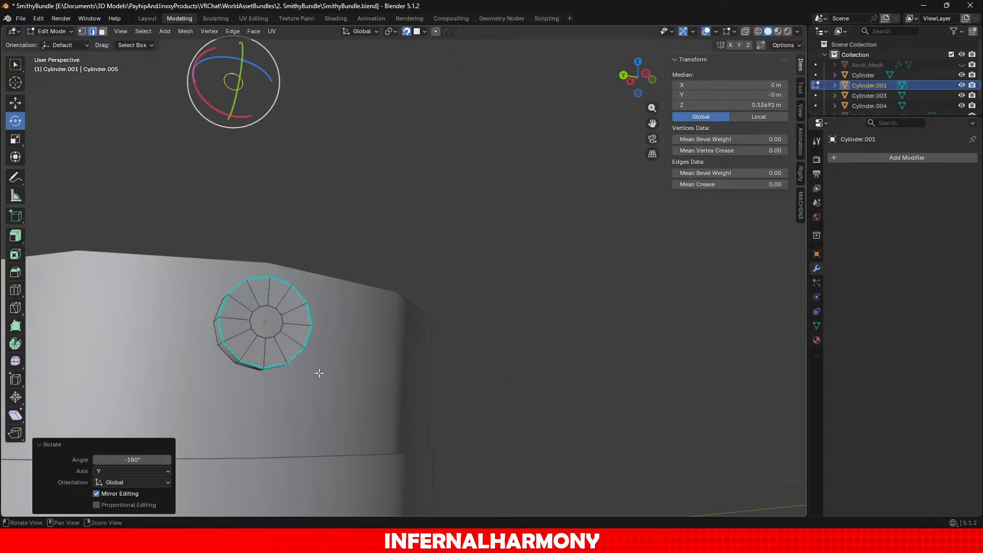
left_click(270, 338, "alt+shift")
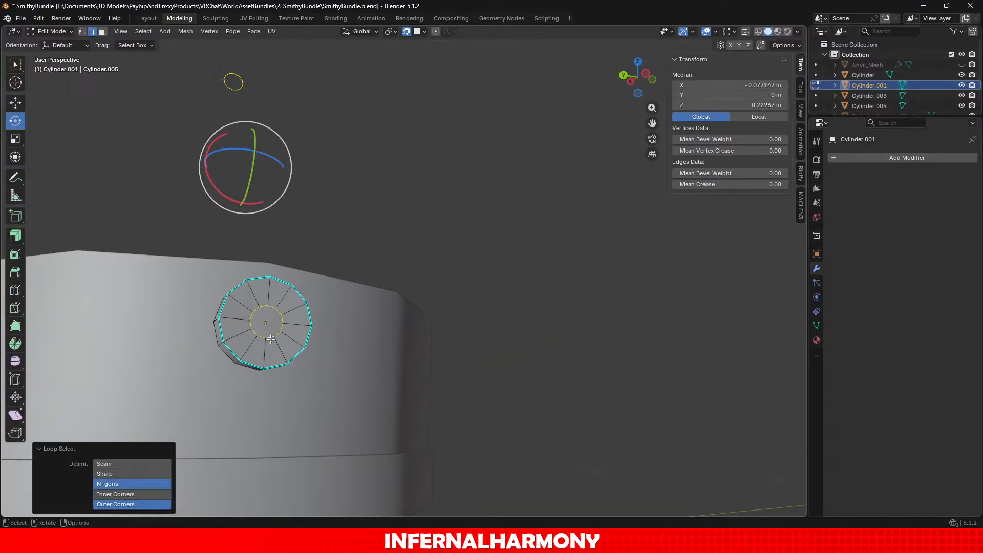
left_click(232, 31)
left_click(271, 63)
Step: Try 23 cuts on the bridge between the loops and undo the bridging
scroll(294, 353, "down", 4)
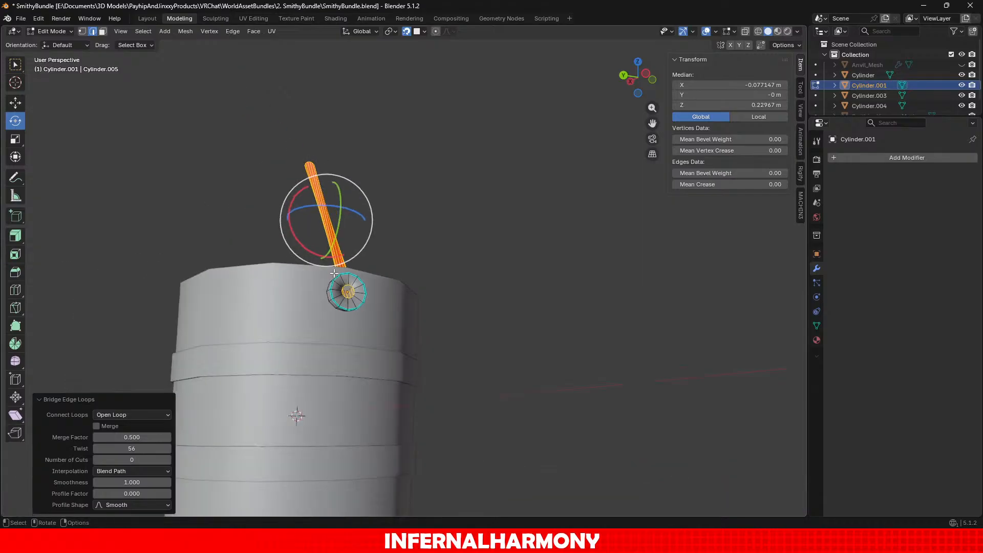
middle_click_drag(294, 353, 324, 381)
left_click_drag(125, 459, 162, 459)
middle_click_drag(325, 398, 454, 397)
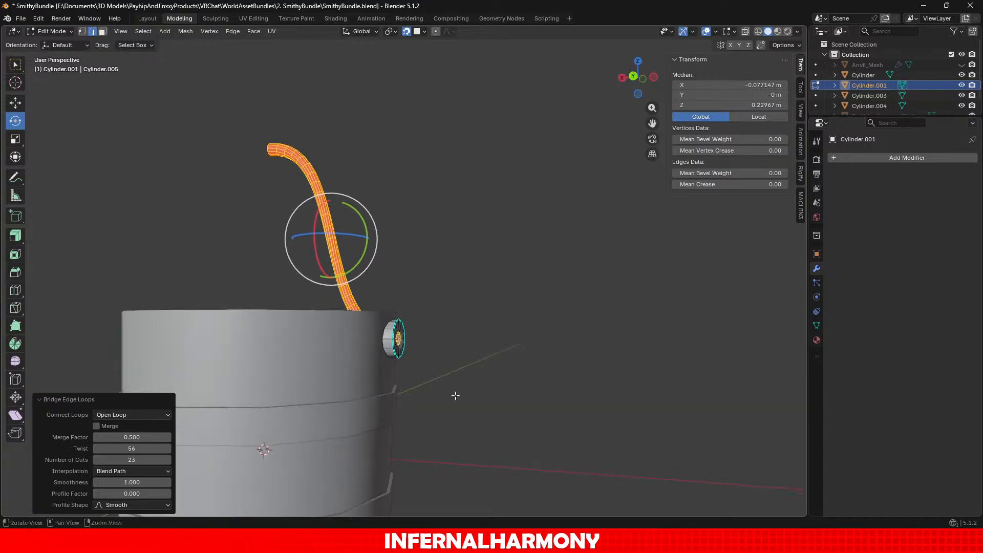
key("ctrl+z")
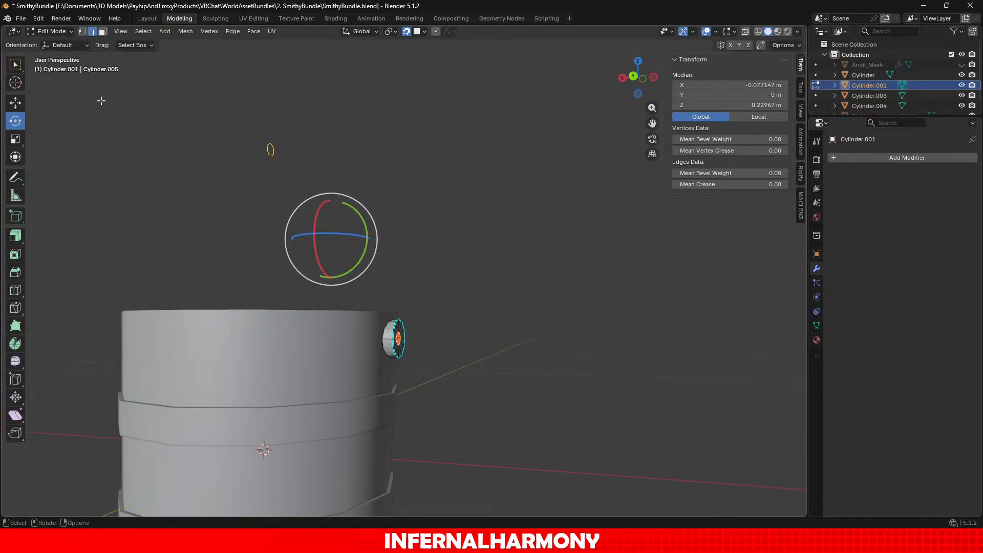
Step: Move the raised loop down and outward beside the bucket to about X -0.174 m and Z 0.251 m
left_click(270, 150)
left_click(20, 110)
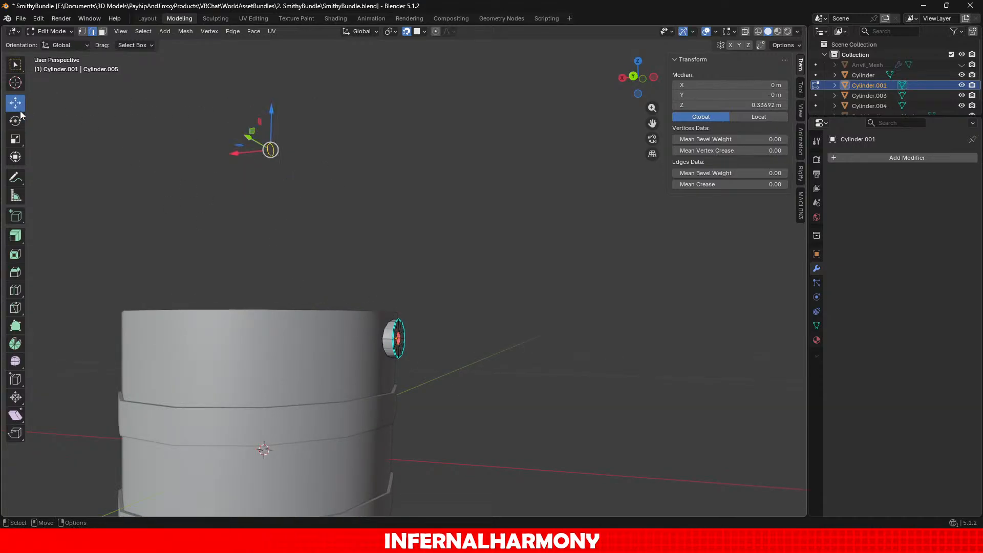
left_click_drag(241, 160, 384, 149)
left_click_drag(403, 100, 419, 181)
left_click_drag(363, 220, 380, 211)
Step: Add the ring's hole loop to the selection and try bridging it to the relocated loop
scroll(381, 407, "up", 4)
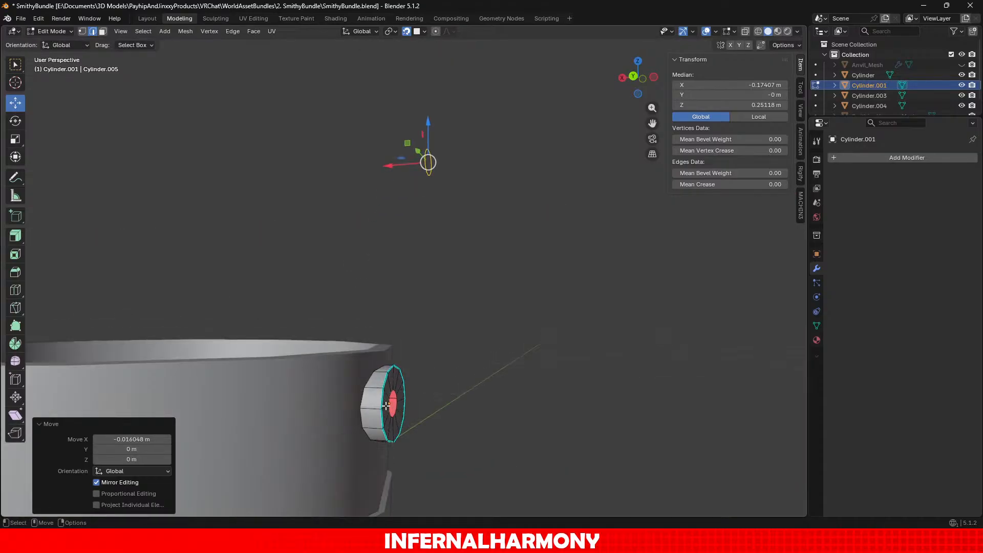
middle_click_drag(381, 407, 340, 430)
left_click(319, 420, "alt+shift")
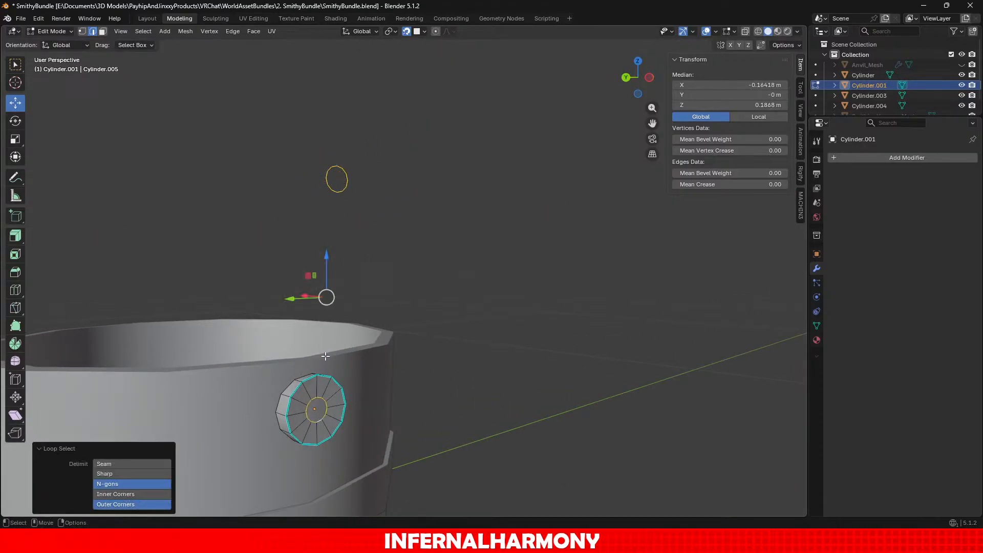
left_click(232, 31)
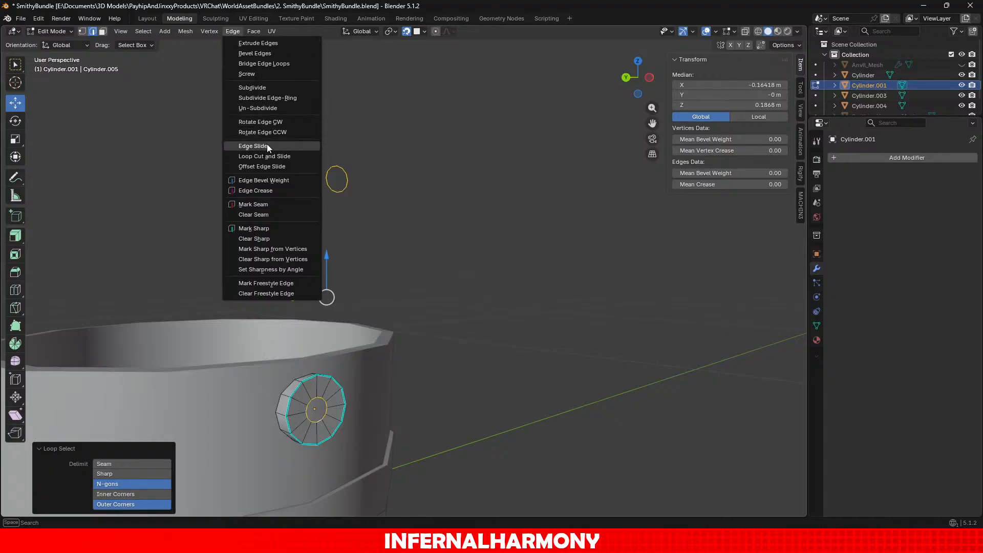
left_click(267, 63)
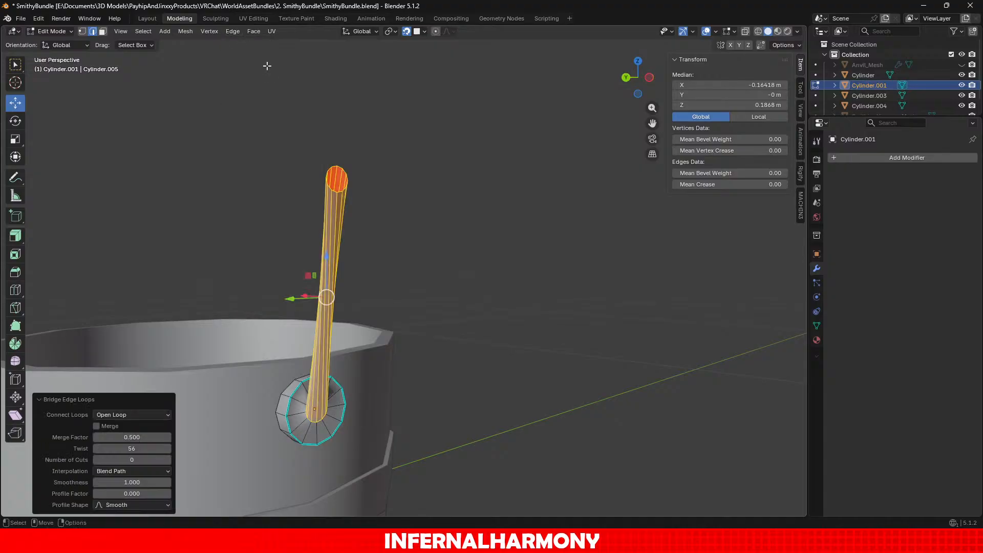
Step: Set the bridge's twist to 0 and its number of cuts to 10, and undo the bridging
left_click(133, 449)
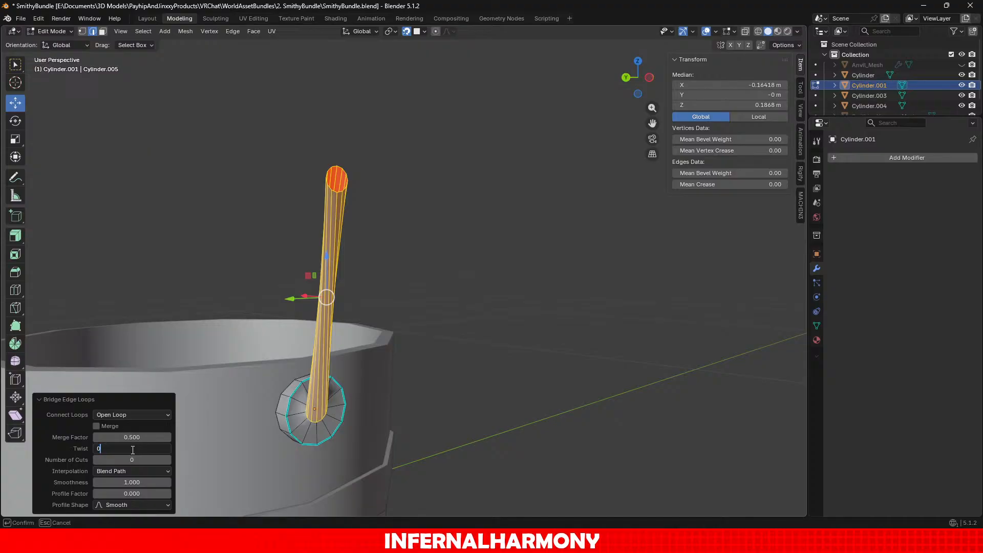
key("Return")
mouse_move(134, 460)
left_mouse_down()
mouse_move(159, 460)
mouse_move(136, 460)
left_mouse_up()
scroll(370, 390, "down", 3)
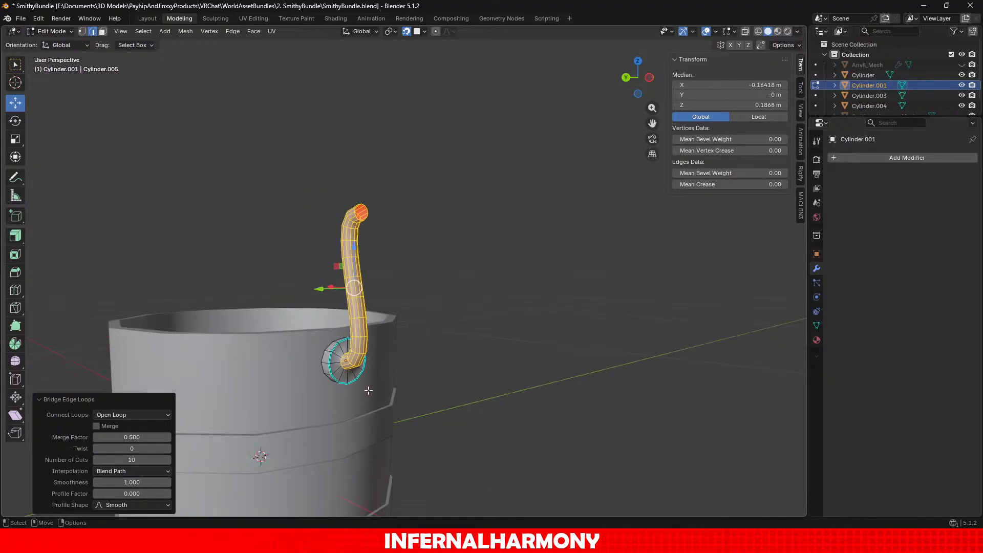
middle_click_drag(370, 390, 479, 382)
key("ctrl+z")
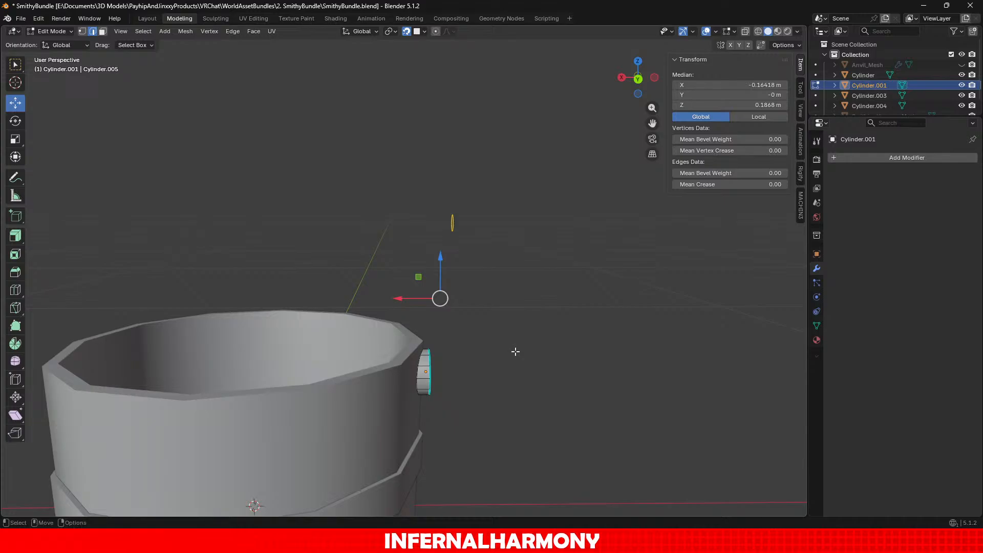
Step: Select only the raised loop and rotate it 180° about the view's Z axis
left_click_drag(552, 295, 409, 118)
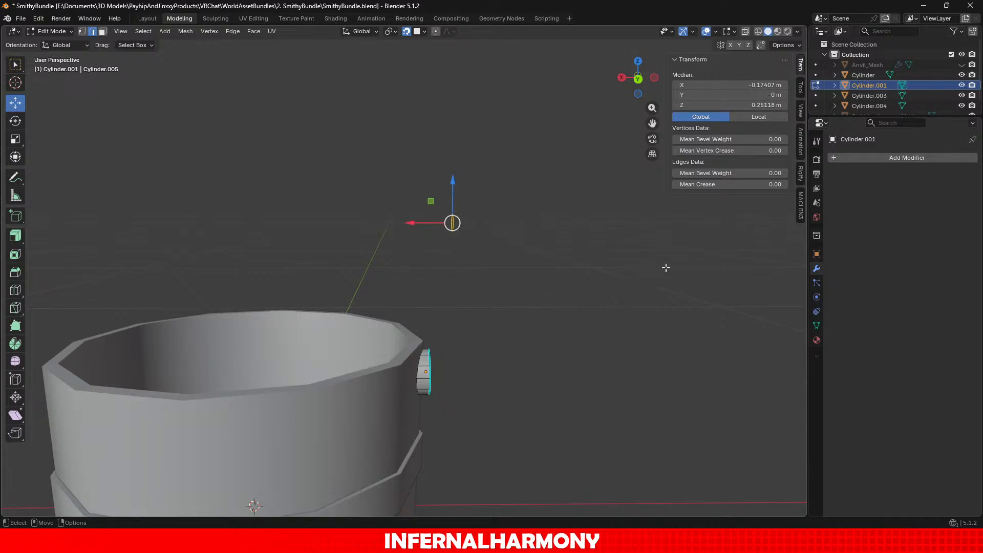
left_click(15, 122)
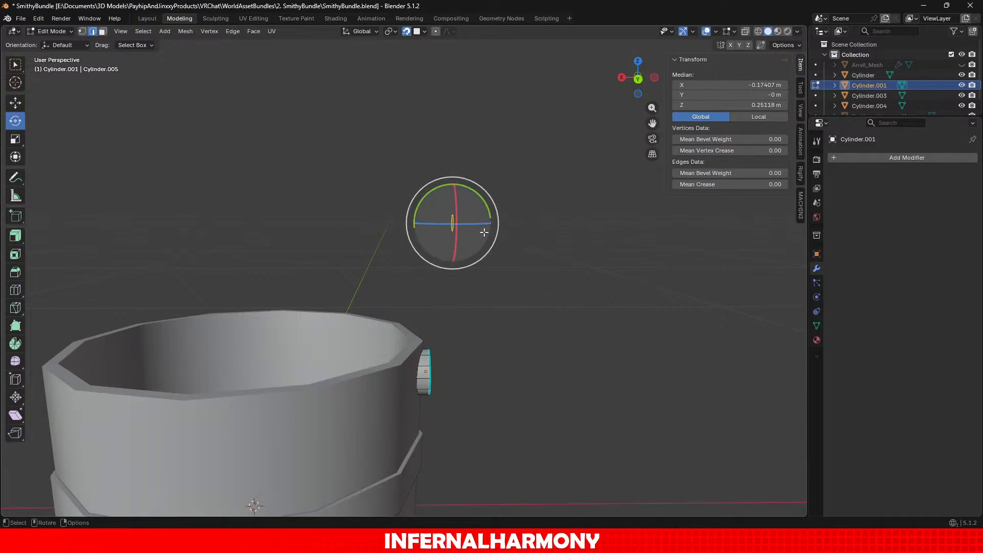
key("r")
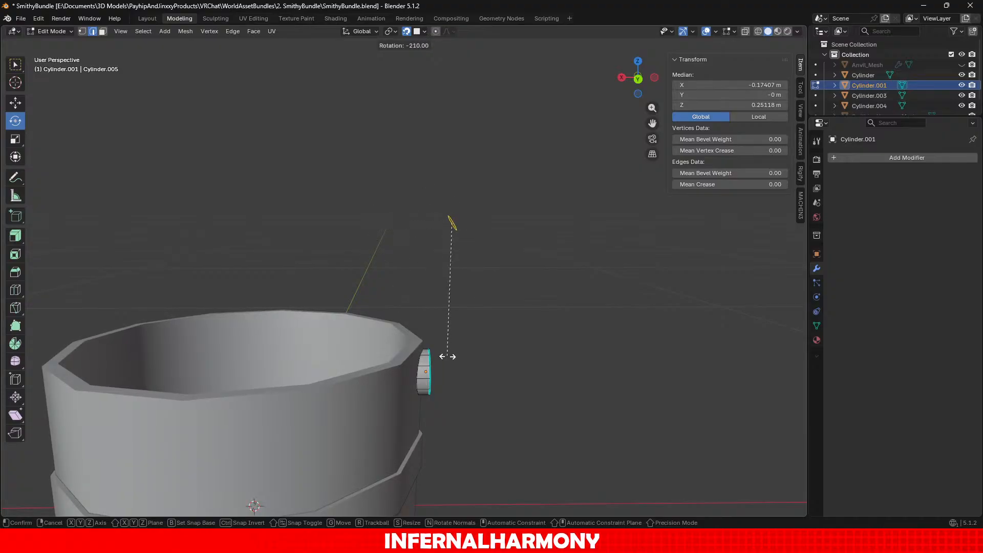
left_click(377, 282)
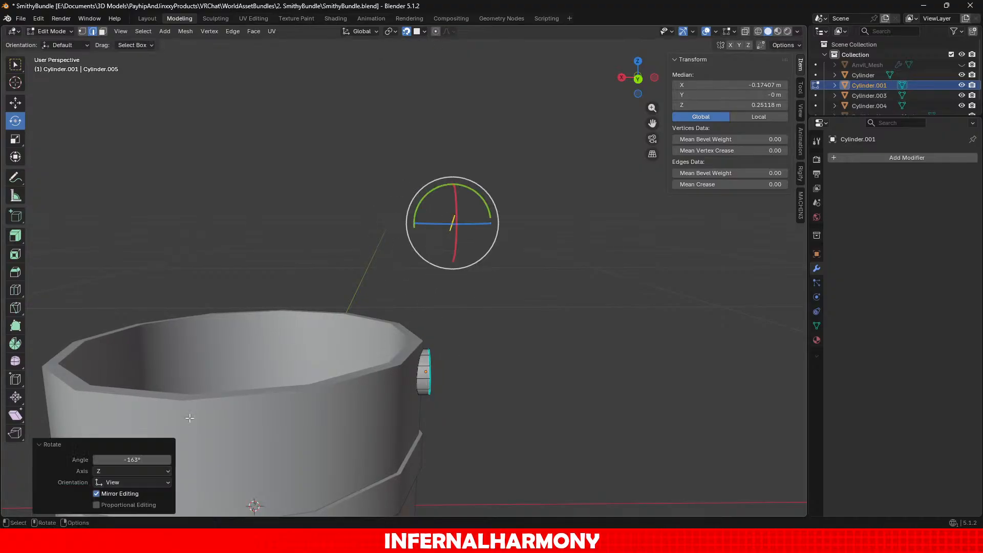
left_click(128, 461)
type("180")
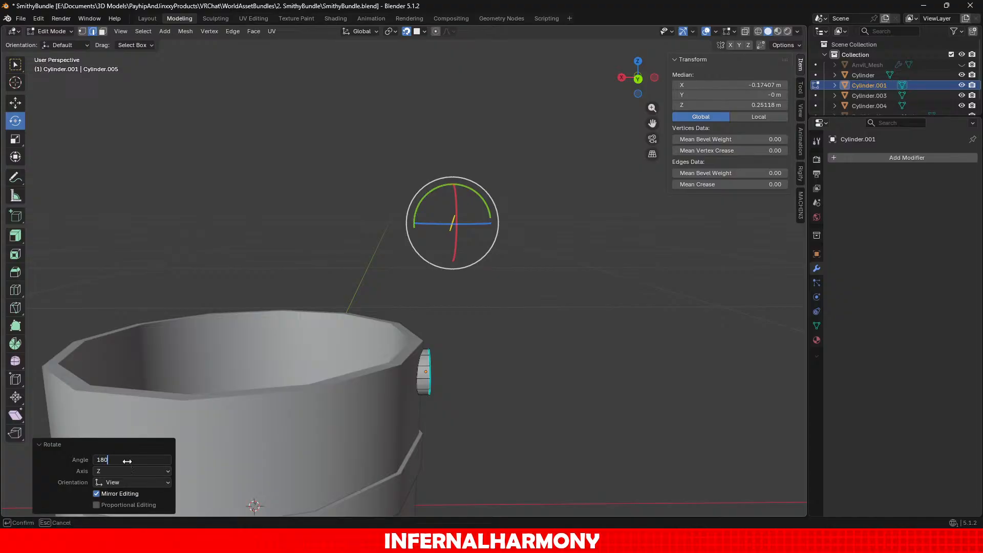
key("Return")
Step: Try bridging the ring's hole loop to the loop rotated 180° in the view, and undo the bridging
scroll(533, 433, "up", 2)
middle_click_drag(533, 432, 392, 371)
scroll(454, 388, "up", 2)
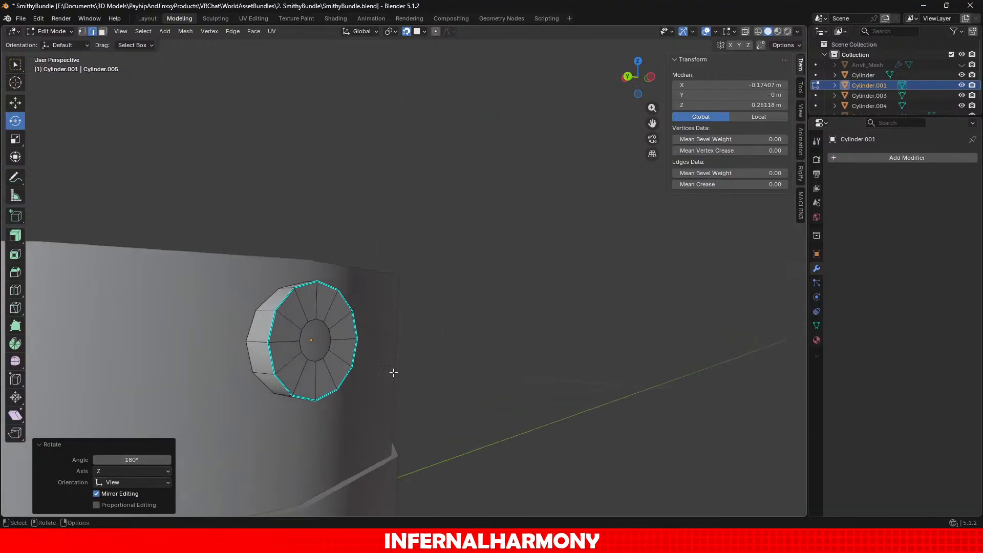
left_click(331, 333, "alt+shift")
left_click(239, 31)
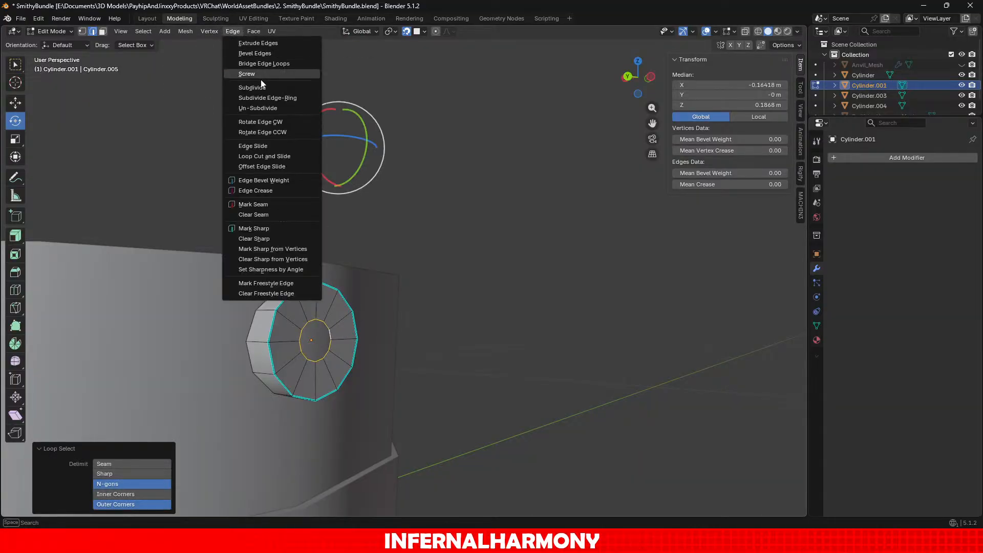
left_click(264, 64)
middle_click_drag(389, 221, 439, 305)
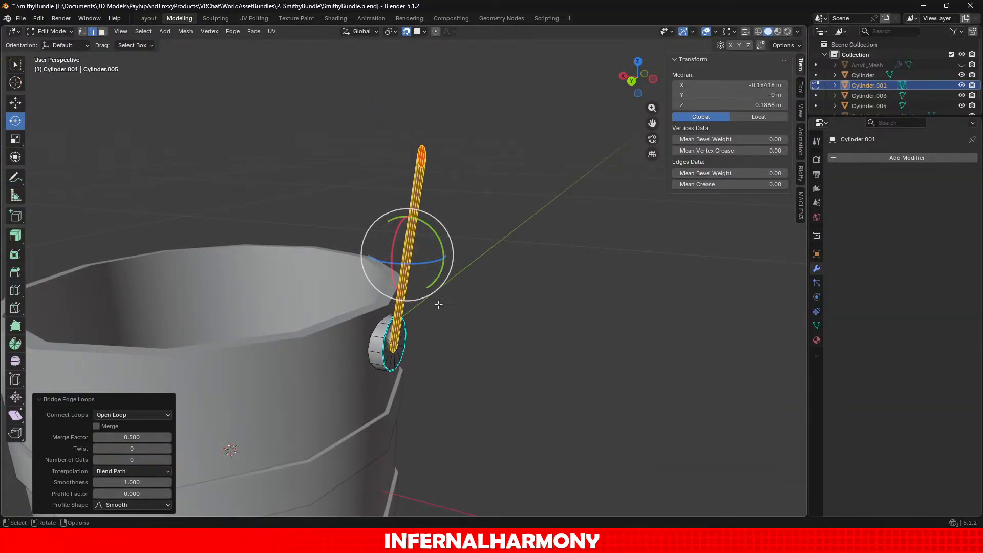
key("ctrl+z")
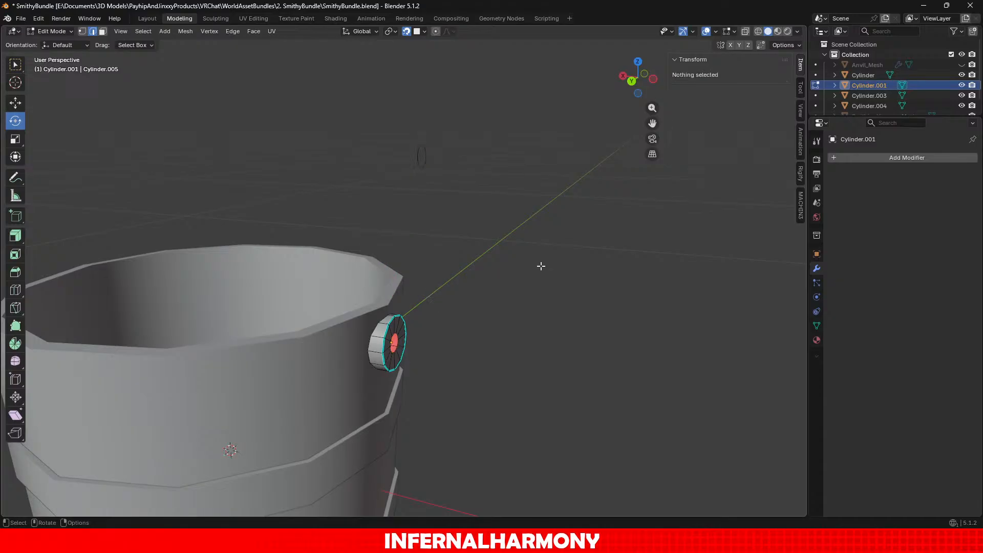
Step: Restore the selection of the raised loop and delete that loop from the mesh
right_click(490, 295)
key("Escape")
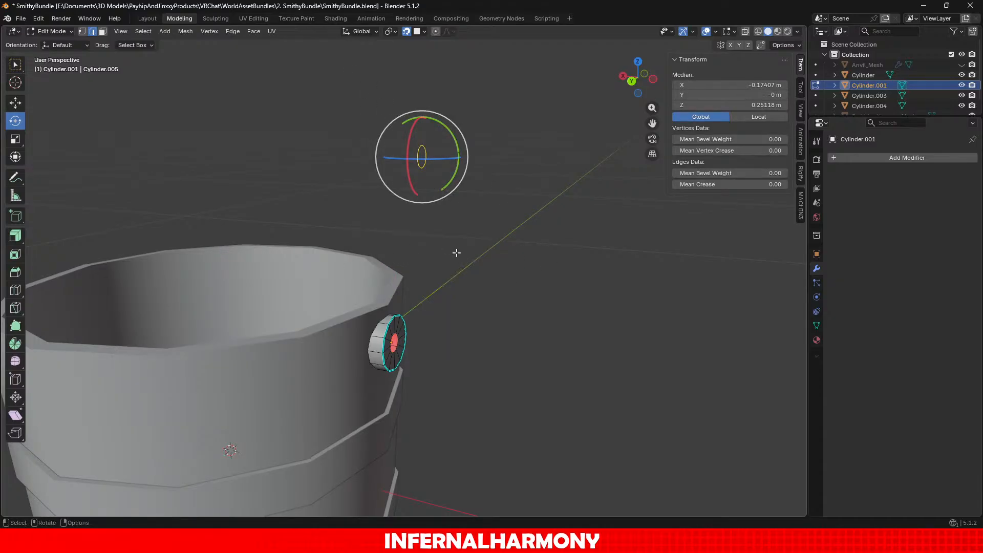
key("x")
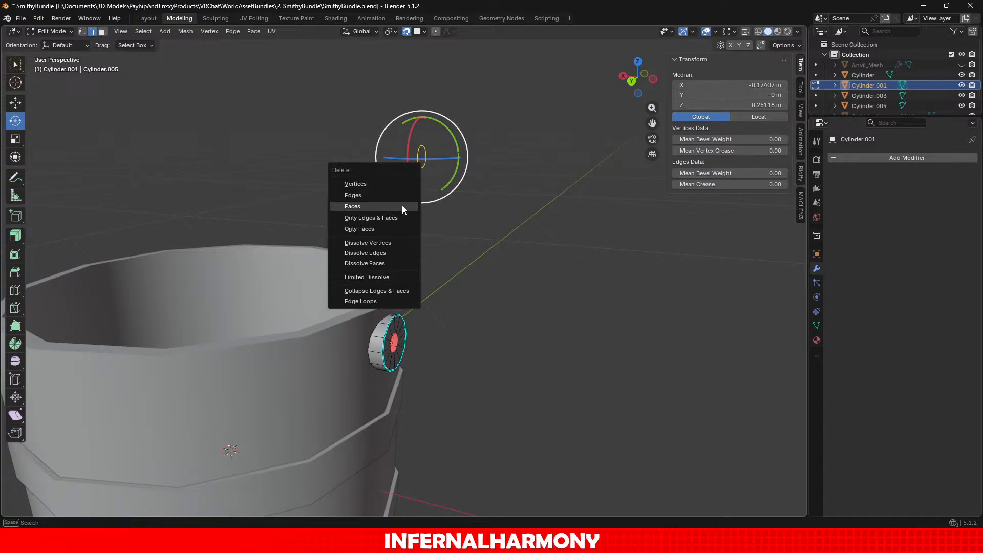
left_click(387, 193)
Step: Select the ring's hole loop and open the Extrude tool variants, closing them without choosing one
scroll(476, 236, "down", 3)
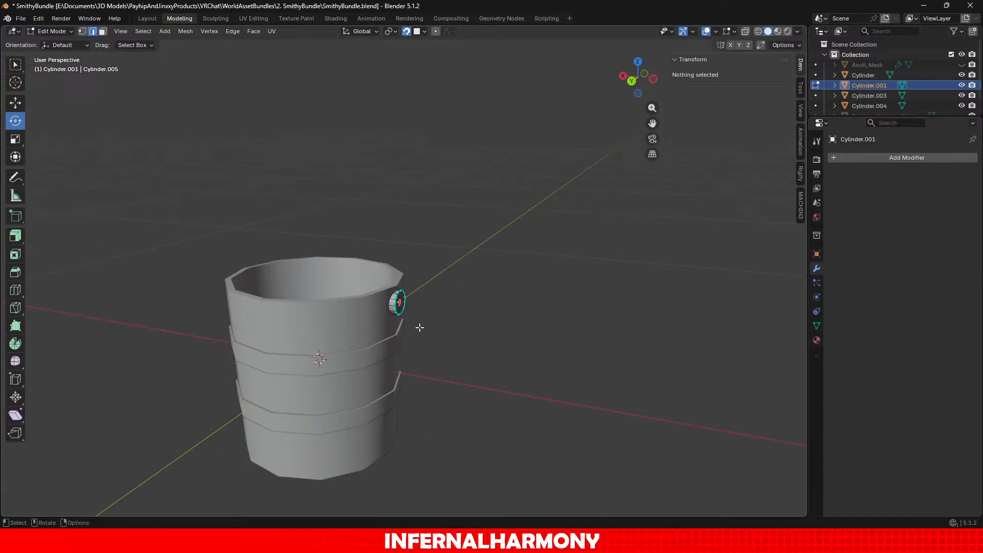
middle_click_drag(420, 328, 442, 332)
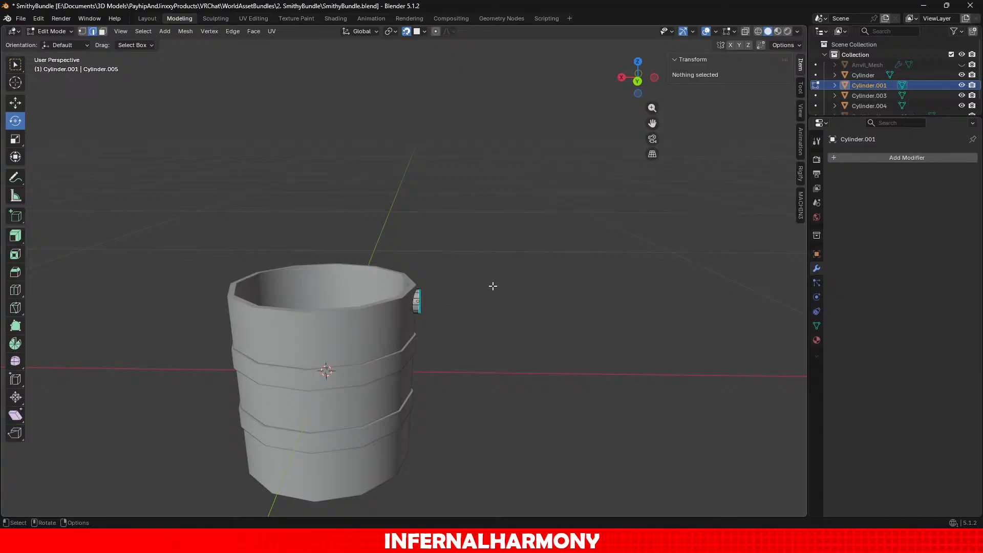
scroll(470, 327, "up", 1)
middle_click_drag(470, 327, 403, 307)
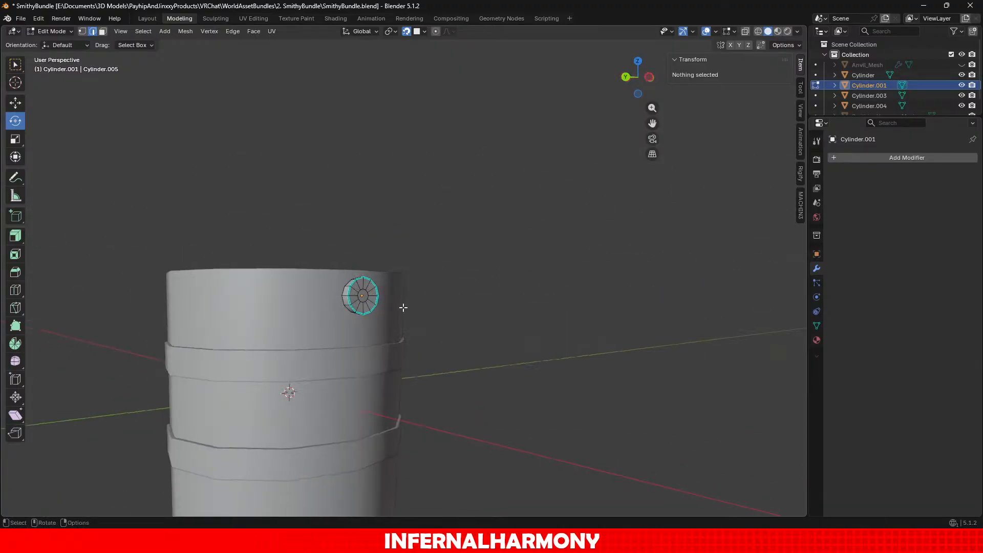
scroll(403, 307, "up", 2)
left_click(344, 319, "alt")
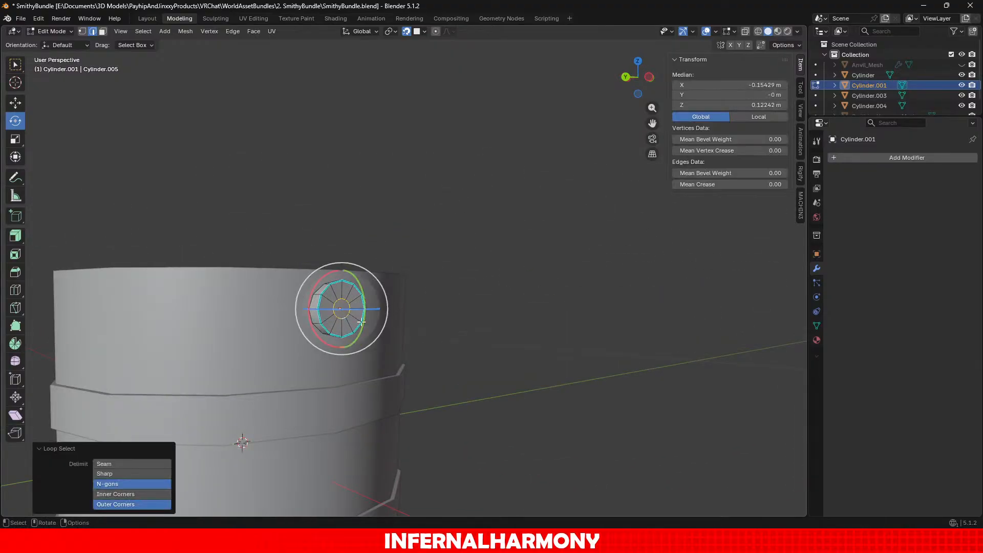
scroll(424, 345, "down", 3)
mouse_move(423, 345)
middle_mouse_down()
mouse_move(448, 368)
mouse_move(463, 369)
mouse_move(474, 345)
mouse_move(421, 362)
middle_mouse_up()
scroll(64, 227, "up", 2)
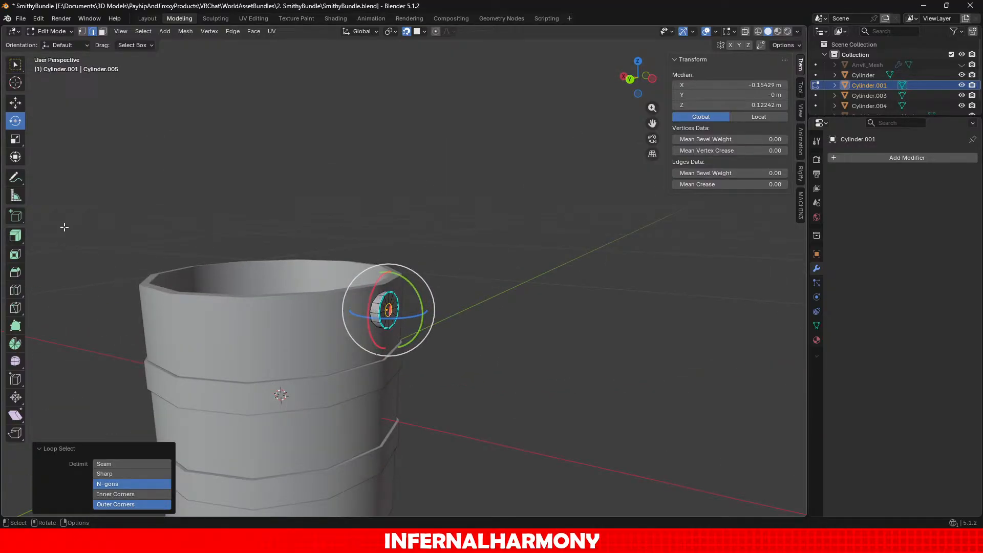
left_click(21, 236)
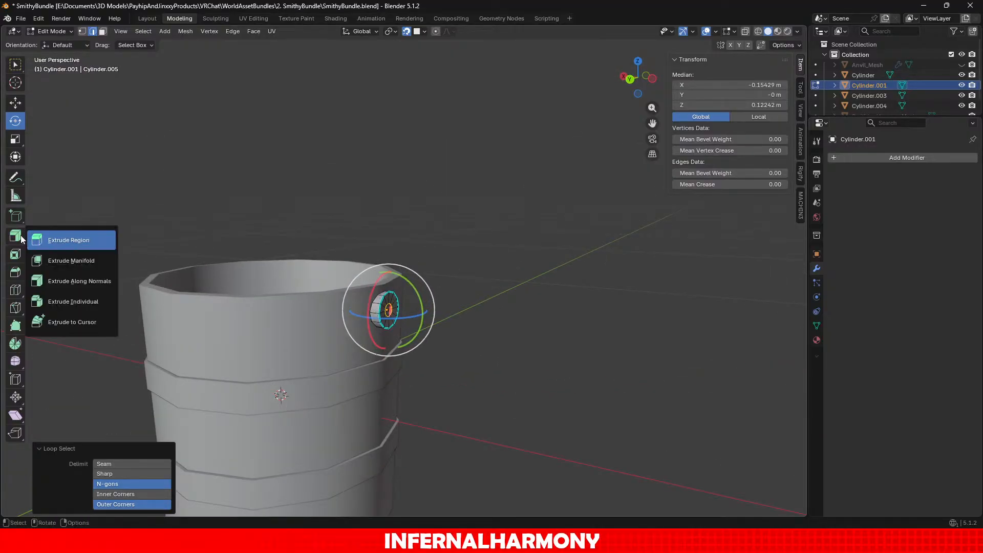
left_click(172, 150)
Step: Select the ring's small hole loop up close and copy the selection
scroll(417, 351, "up", 5)
mouse_move(376, 356)
middle_mouse_down()
mouse_move(339, 362)
mouse_move(364, 369)
middle_mouse_up()
left_click(338, 368, "alt")
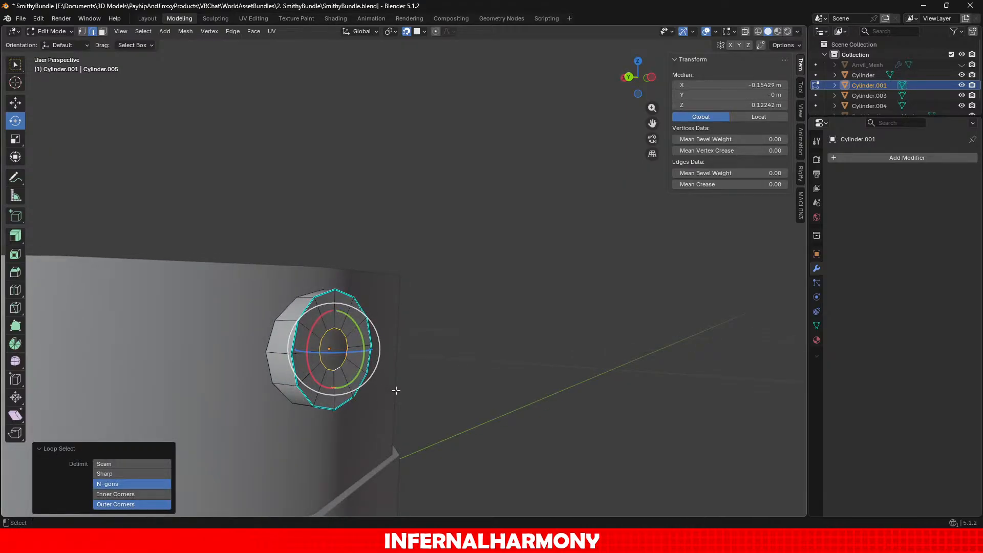
key("ctrl+c")
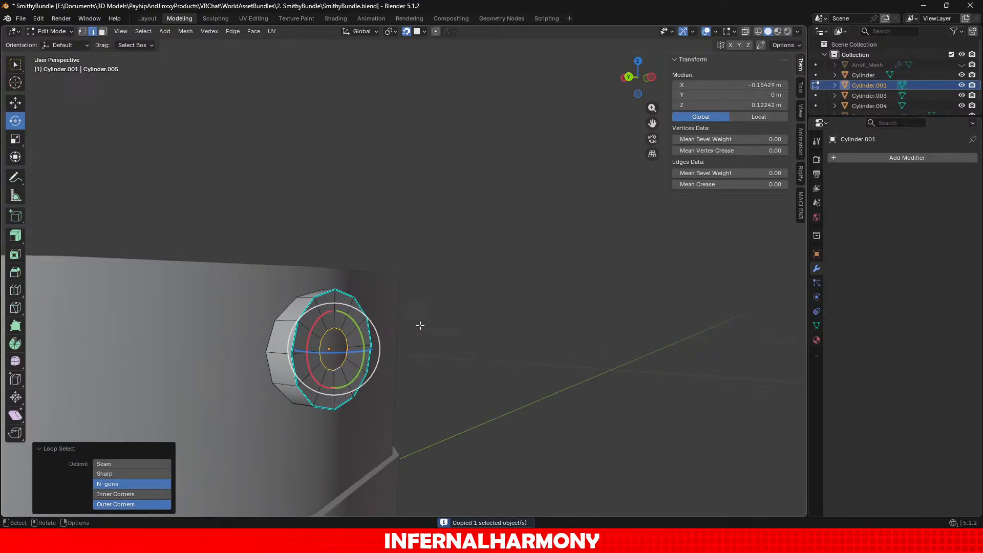
Step: Duplicate the ring's hole loop and raise the copy about 0.148 m straight up along Z
scroll(420, 326, "down", 3)
key("g")
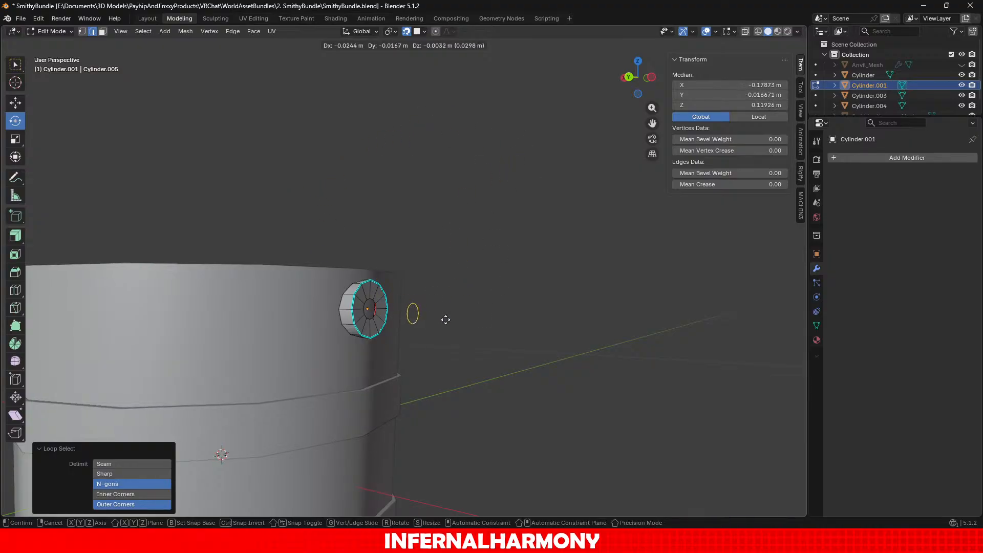
right_click(443, 323)
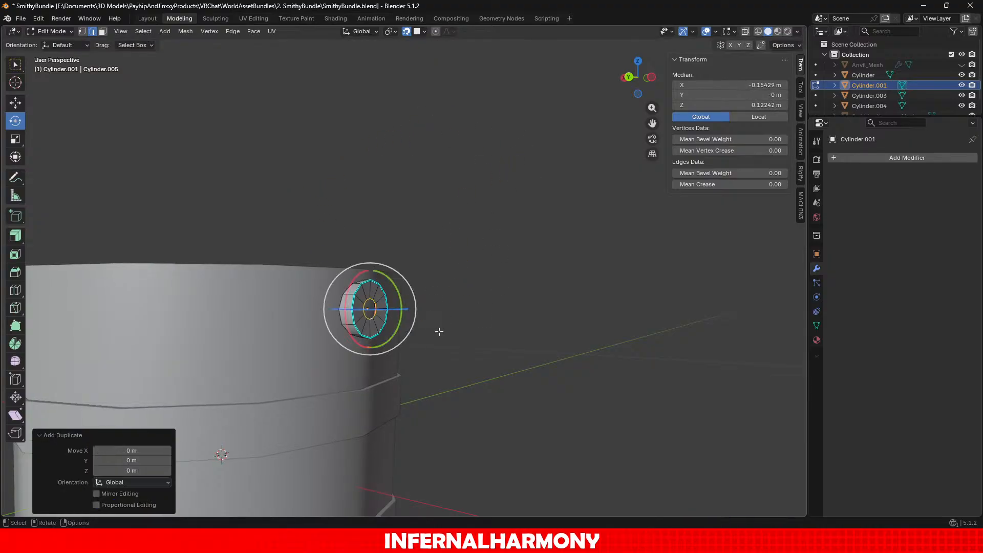
left_click(21, 104)
left_click_drag(368, 277, 369, 62)
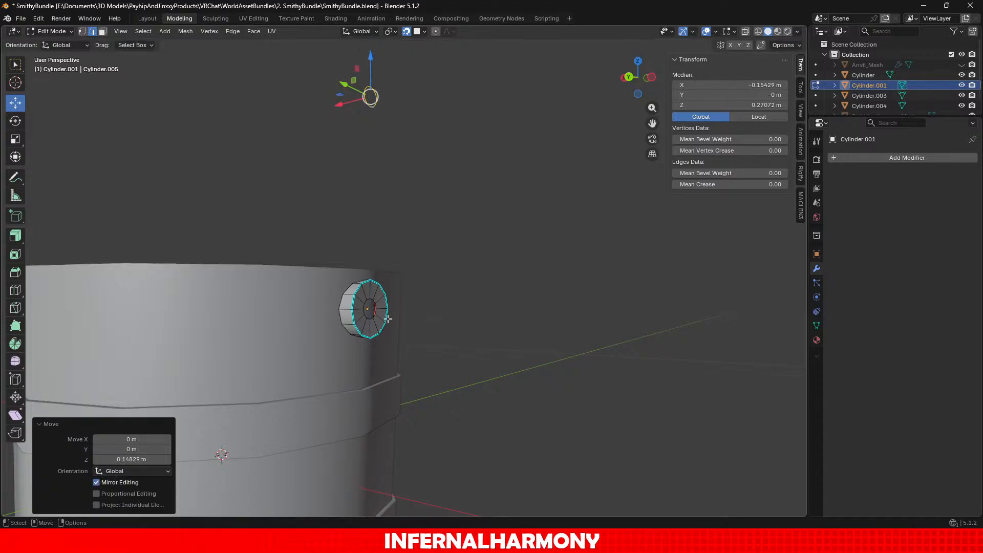
Step: Try bridging the hole loop to the raised copy with 13 cuts, merge factor 0.240 and twist -223, and undo the bridge
scroll(365, 313, "up", 1)
left_click(365, 313, "alt")
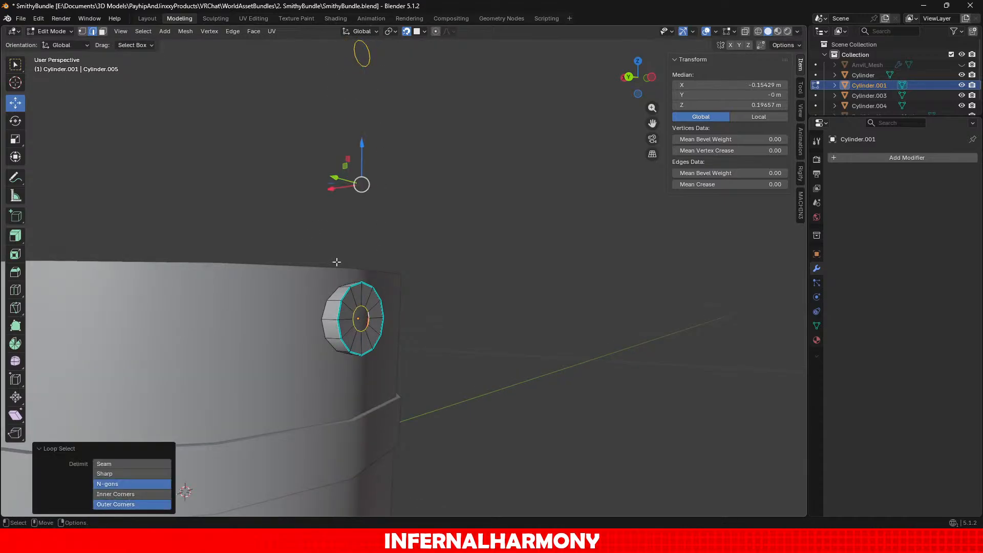
left_click(240, 30)
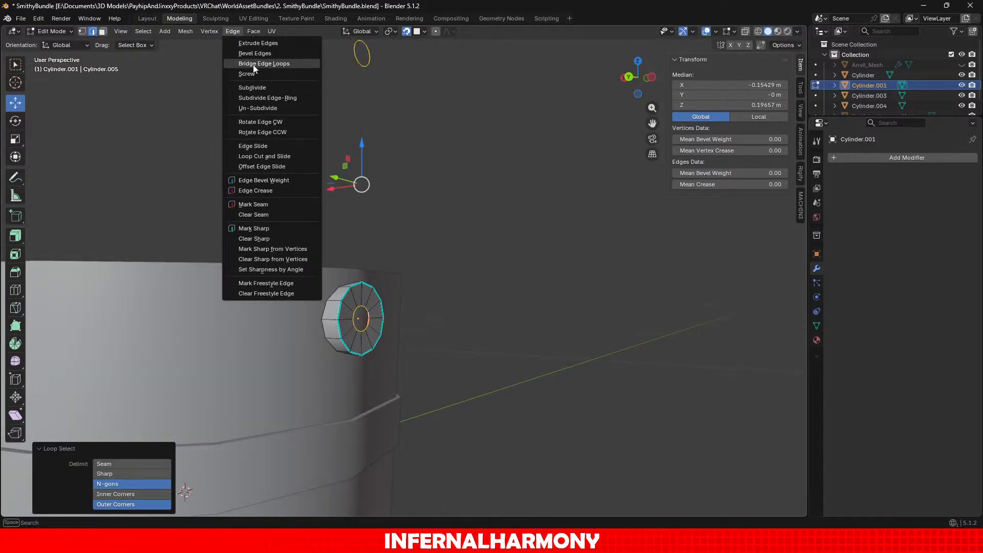
left_click(253, 64)
mouse_move(128, 460)
left_mouse_down()
mouse_move(164, 459)
mouse_move(146, 460)
left_mouse_up()
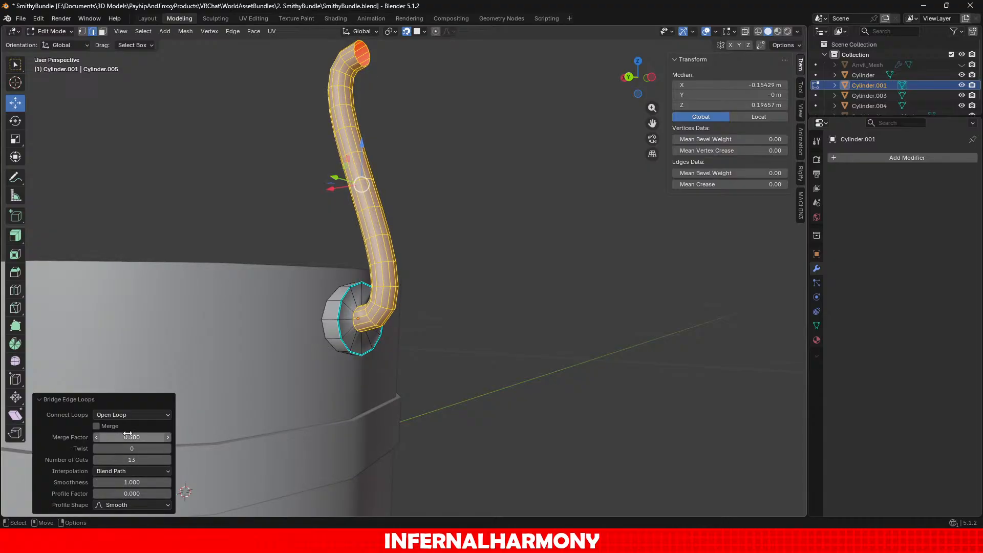
left_click_drag(127, 437, 154, 437)
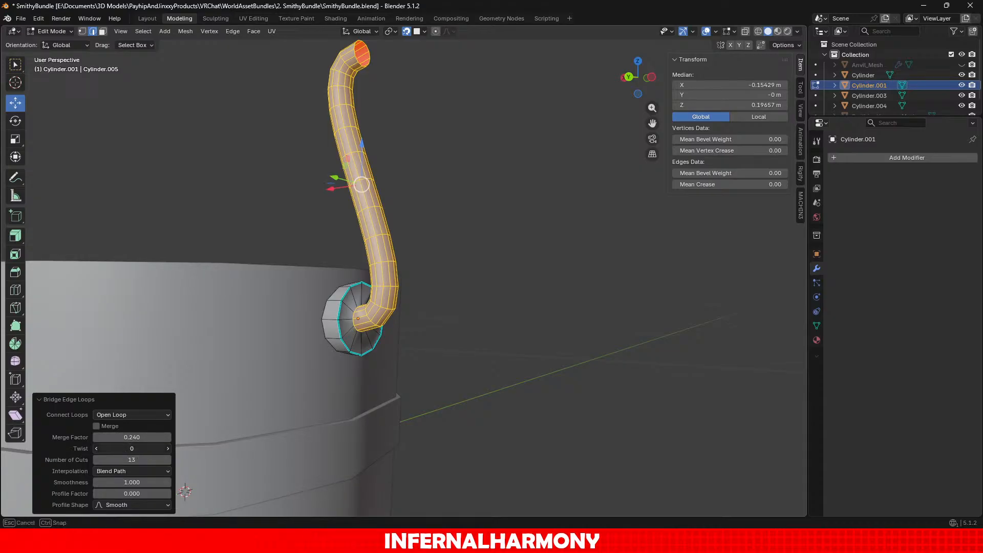
left_click_drag(132, 449, 95, 449)
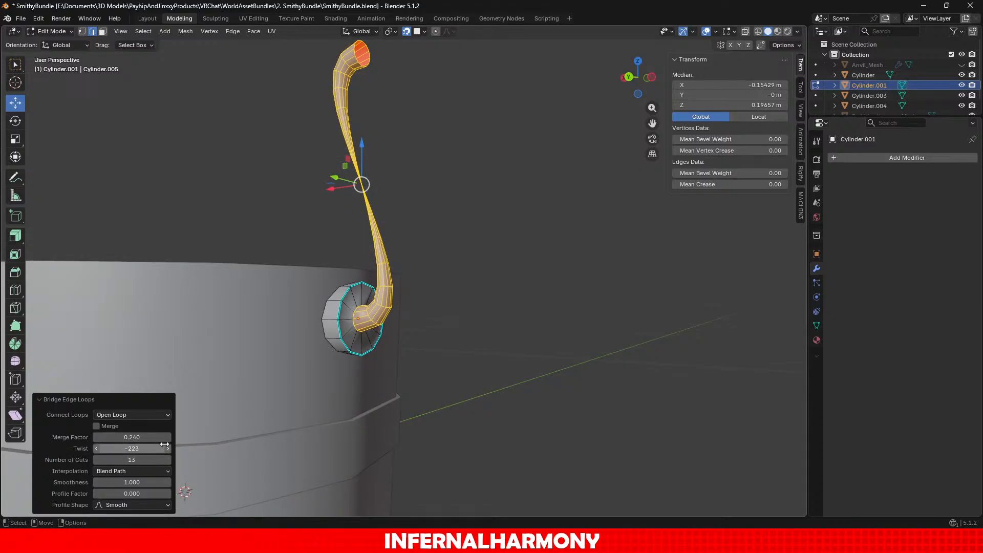
key("ctrl+z")
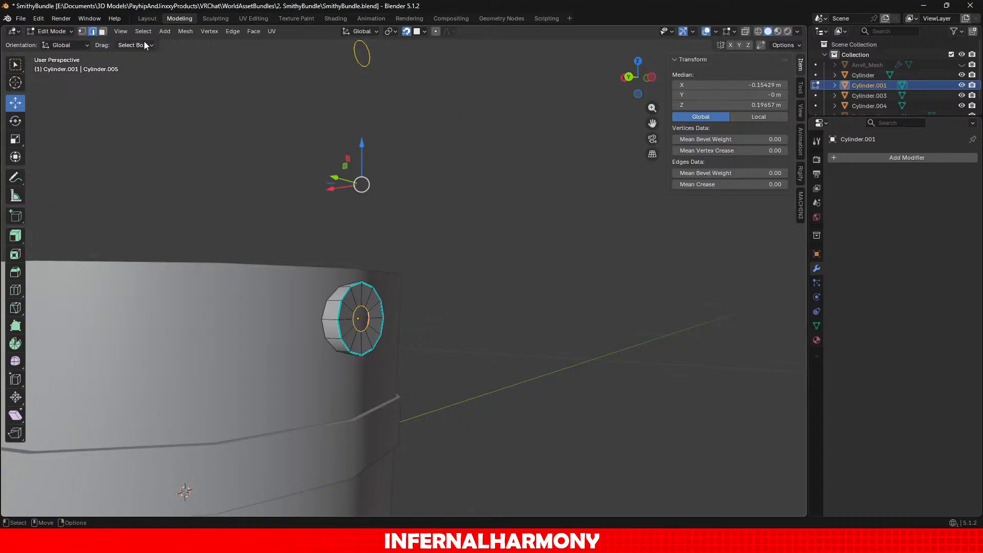
Step: Bridge the hole loop to the raised copy again with a twist of 0 and 15 cuts
left_click(233, 32)
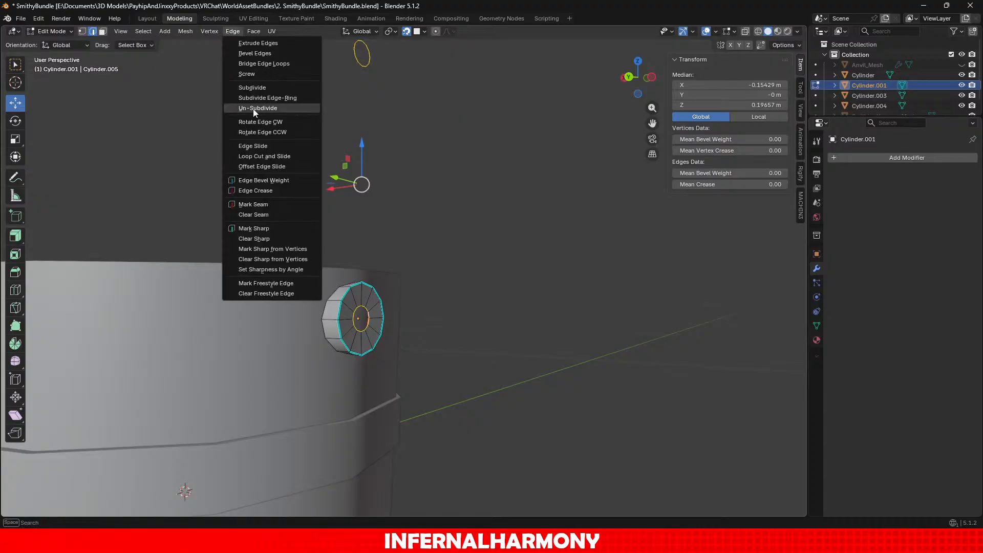
left_click(261, 64)
left_click(118, 448)
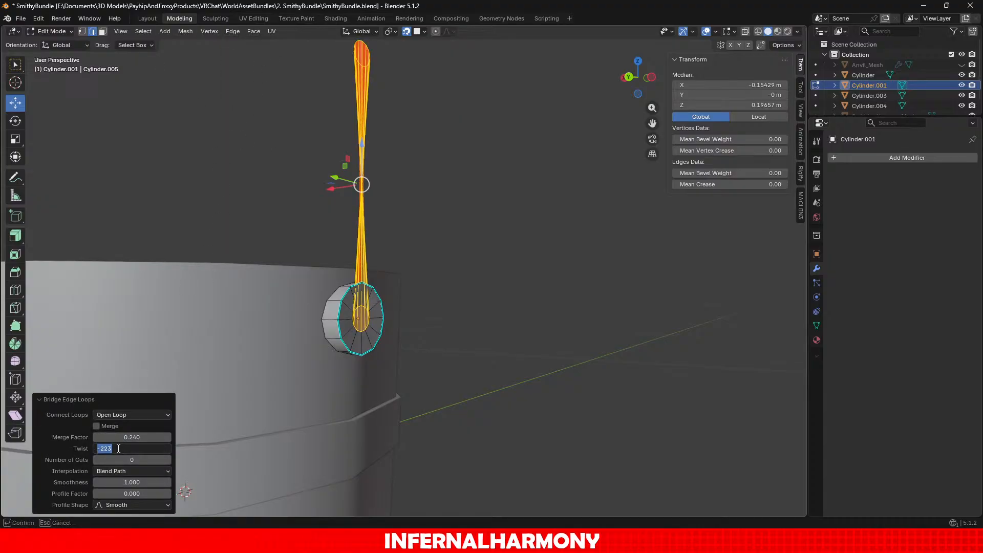
type("0")
key("Return")
left_click_drag(127, 461, 205, 461)
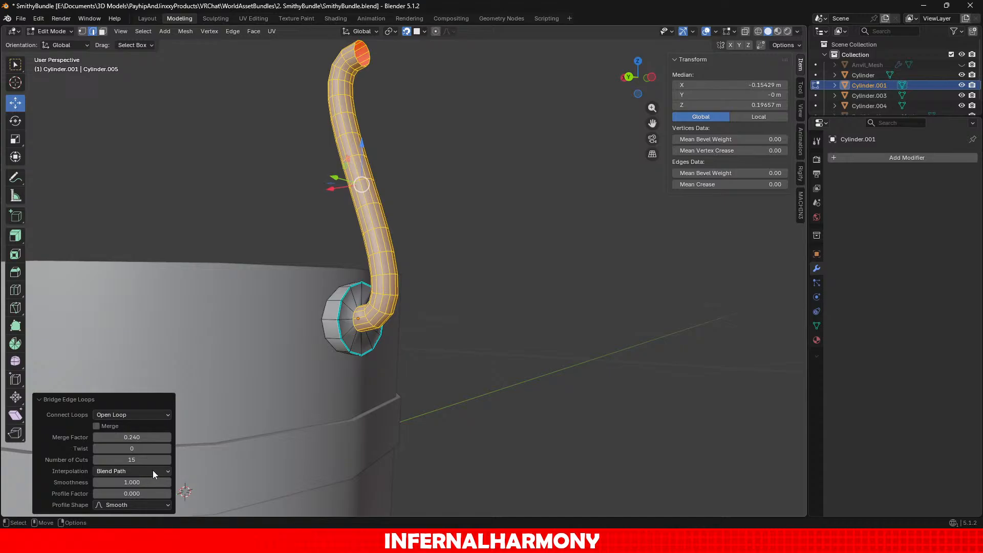
Step: Try Linear and Blend Surface interpolation on the bridge, try Blend Path with a profile factor of 2, and undo the bridging
left_click(152, 470)
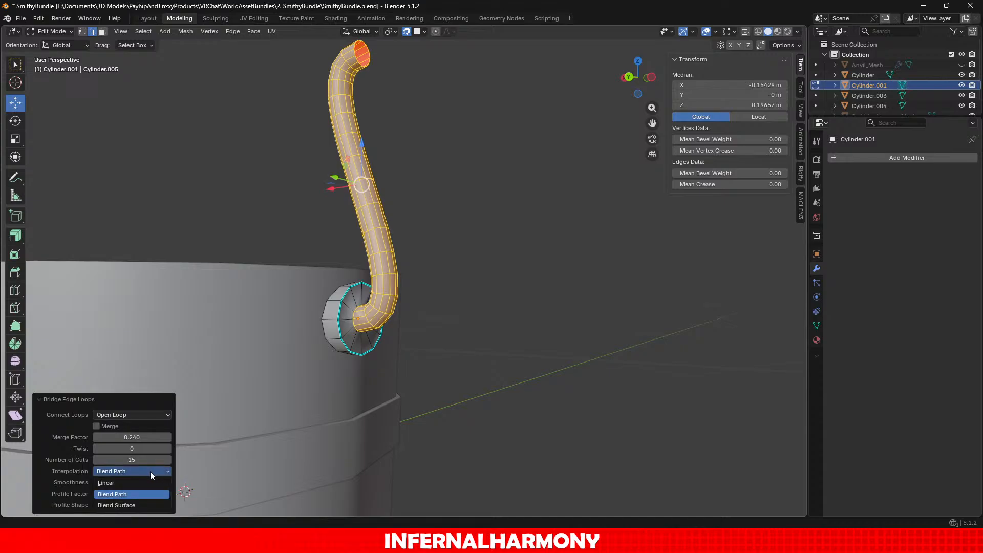
left_click(122, 483)
left_click(130, 473)
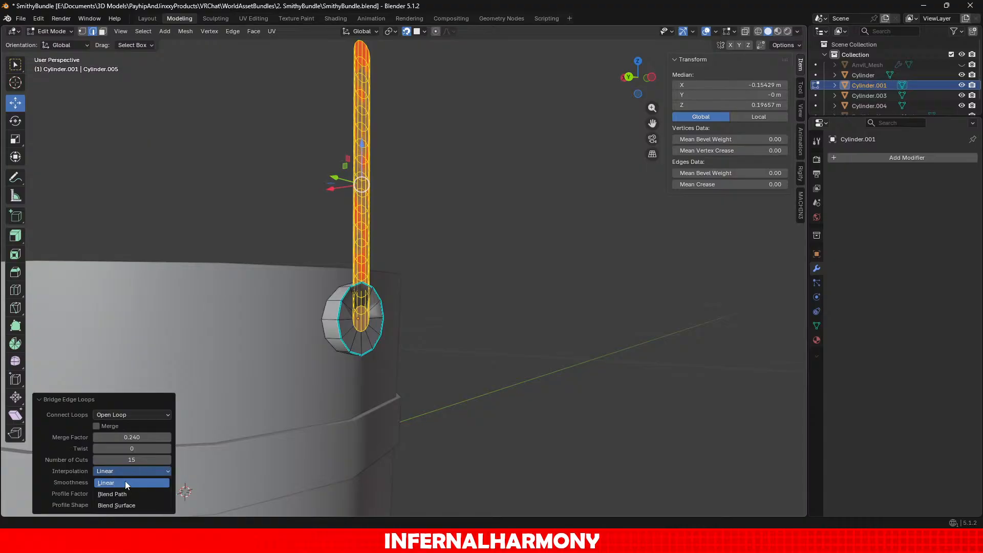
left_click(112, 503)
left_click(126, 480)
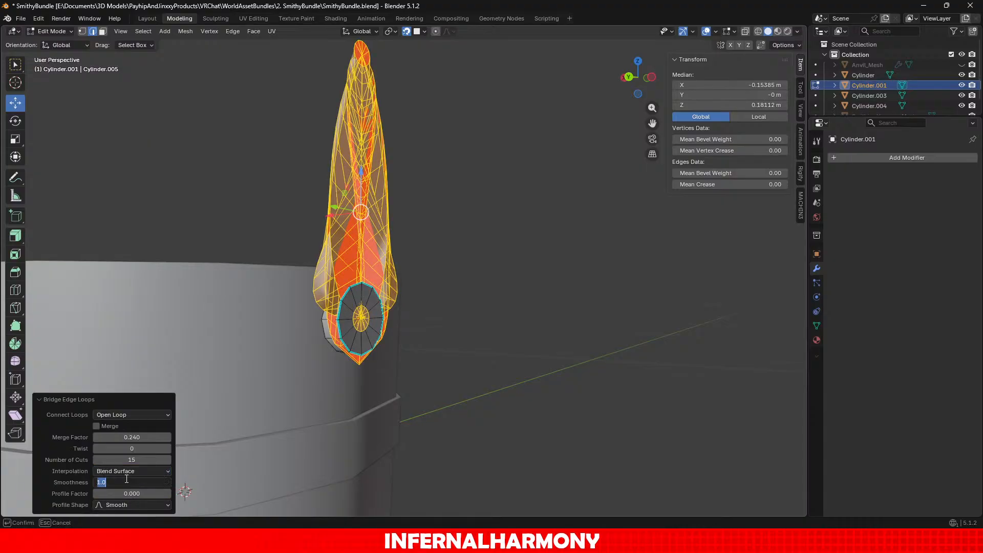
left_click(128, 469)
left_click(128, 469)
left_click(120, 480)
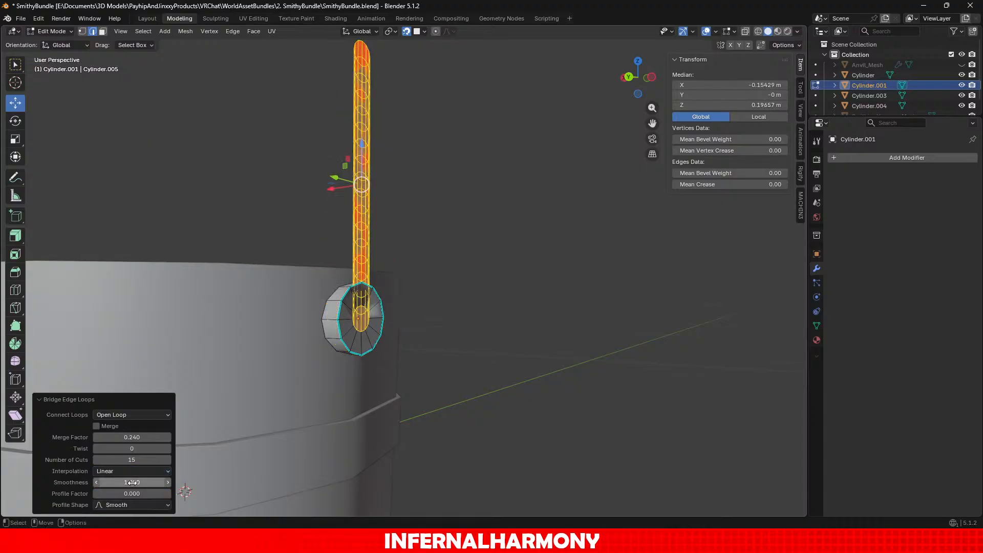
left_click(121, 469)
left_click(121, 487)
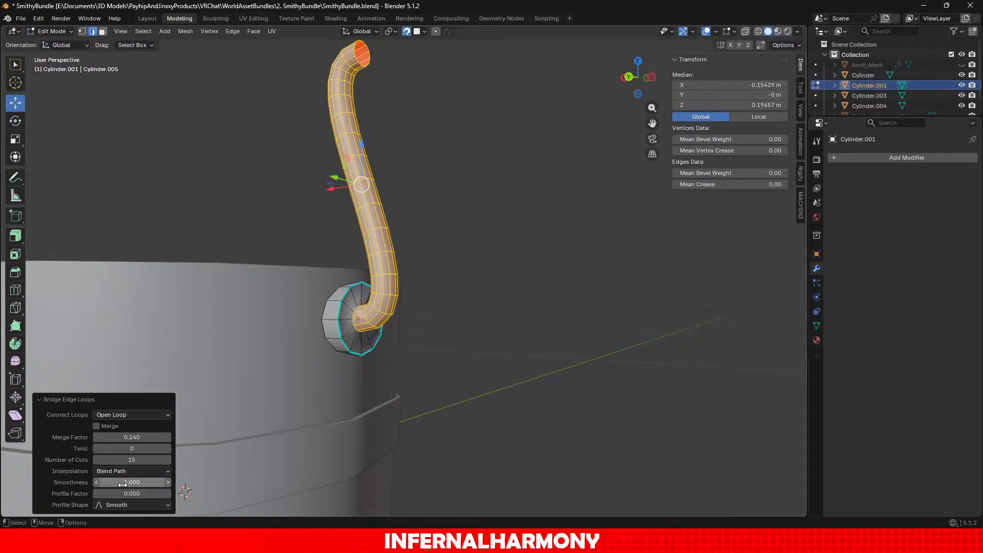
left_click_drag(128, 494, 185, 491)
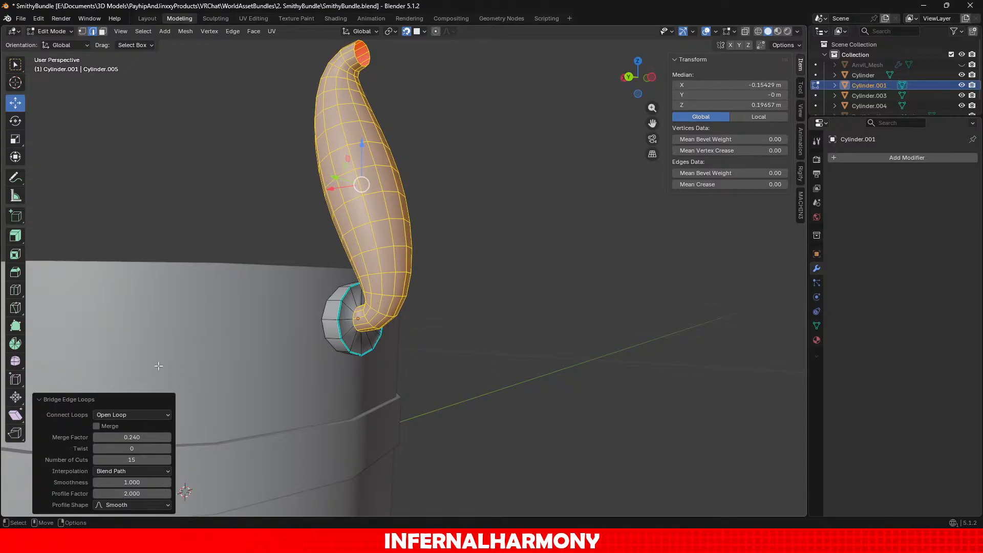
key("ctrl+z")
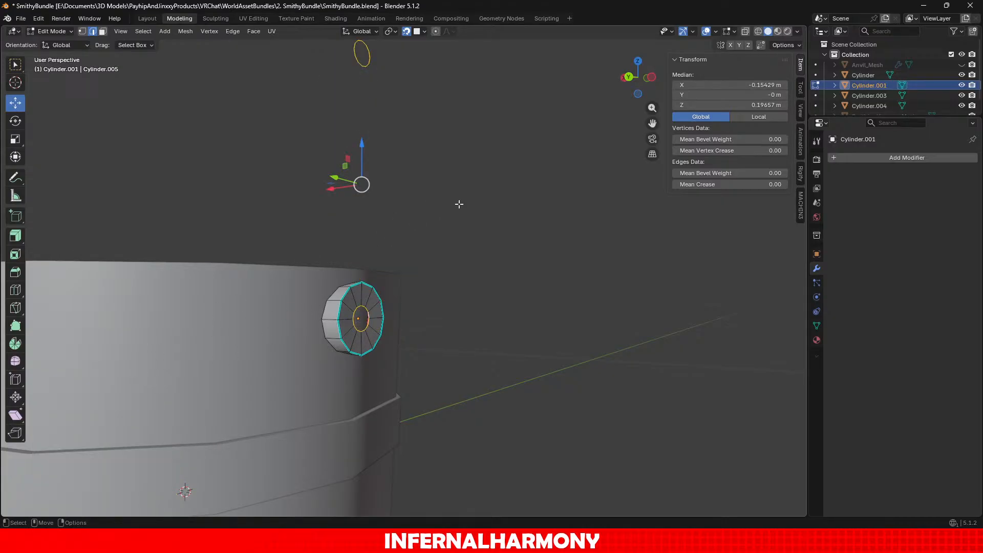
Step: Select the raised loop above the ring and delete its edges
scroll(459, 204, "down", 2)
left_click_drag(404, 172, 295, 45)
key("x")
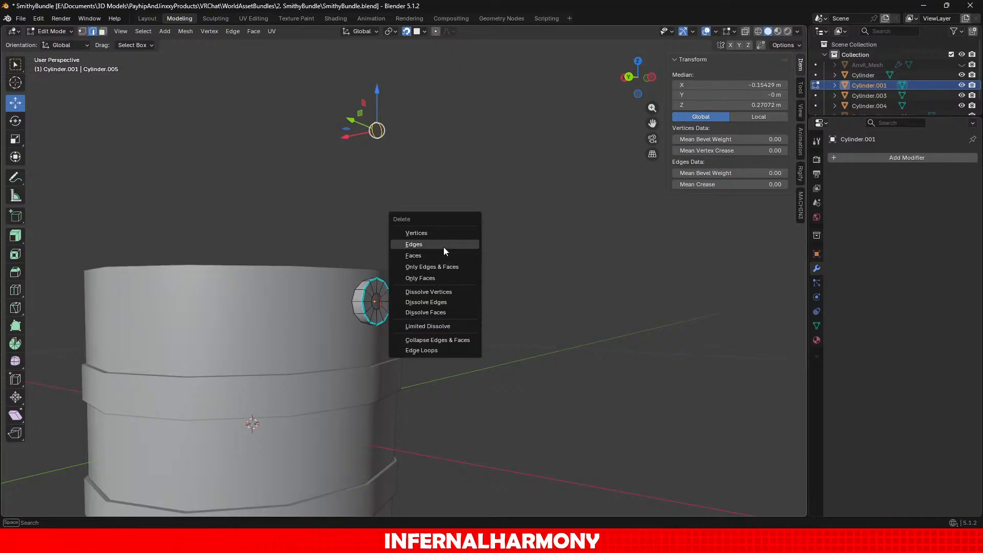
left_click(443, 246)
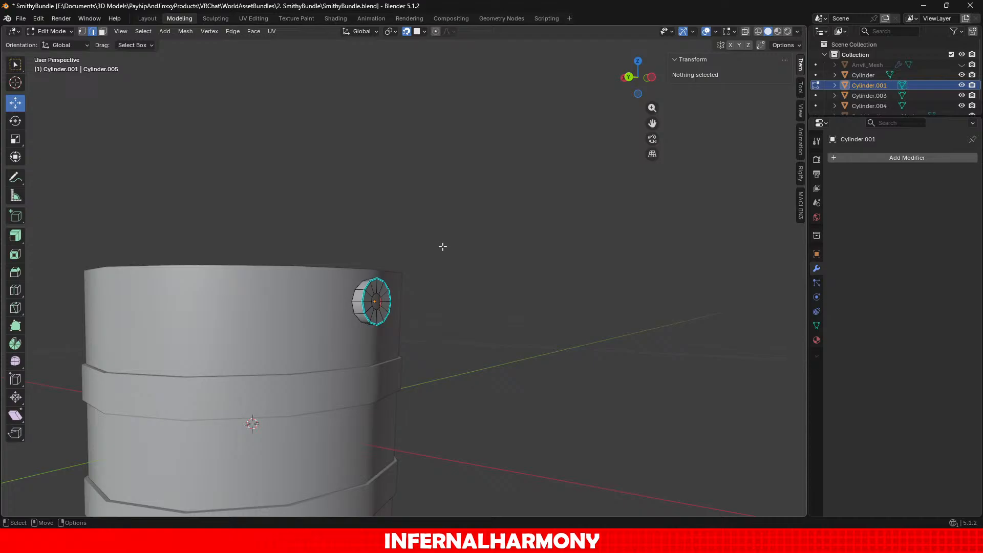
Step: Select the ring's small hole loop and duplicate it in place, cancelling the move along Z
left_click(381, 292, "alt")
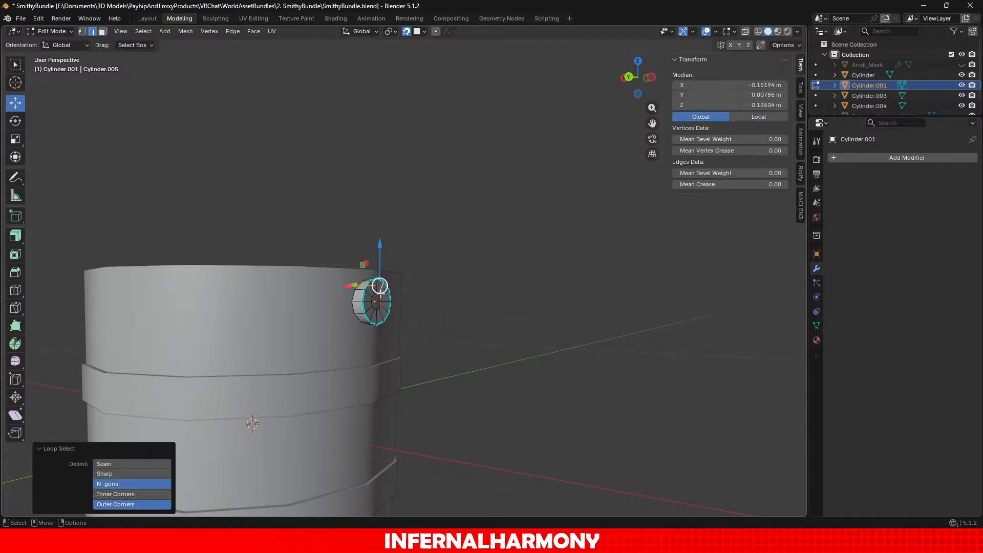
scroll(380, 298, "up", 3)
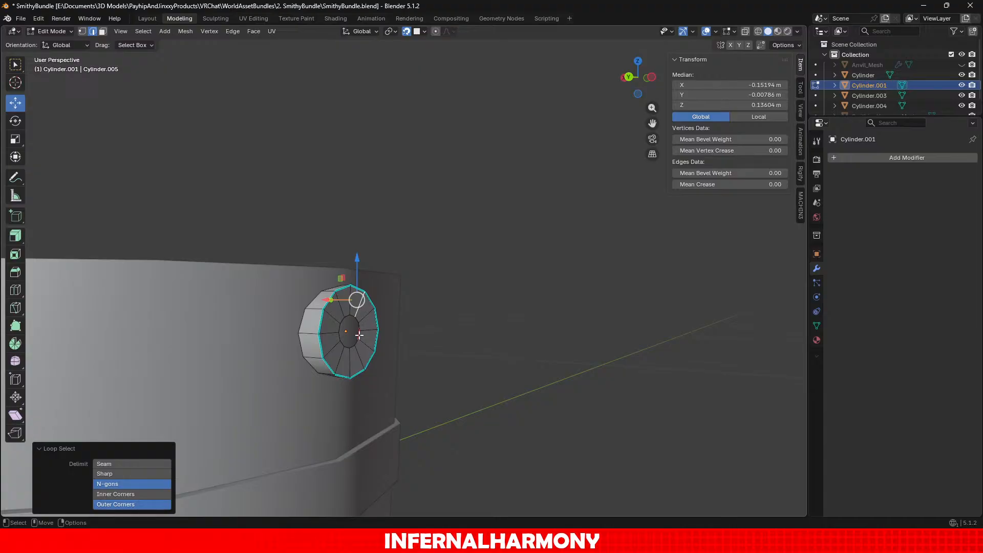
left_click(359, 334, "alt")
key("ctrl+c")
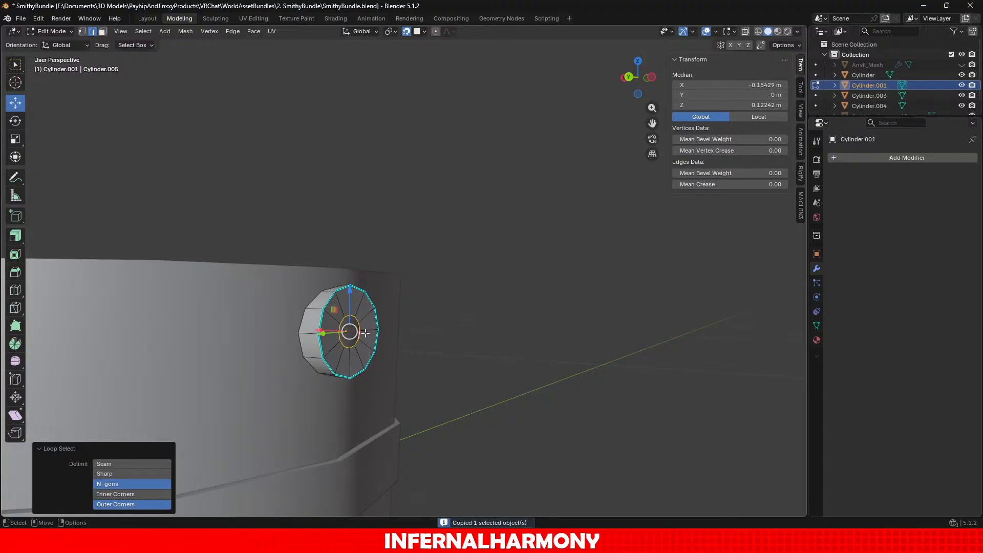
key("g")
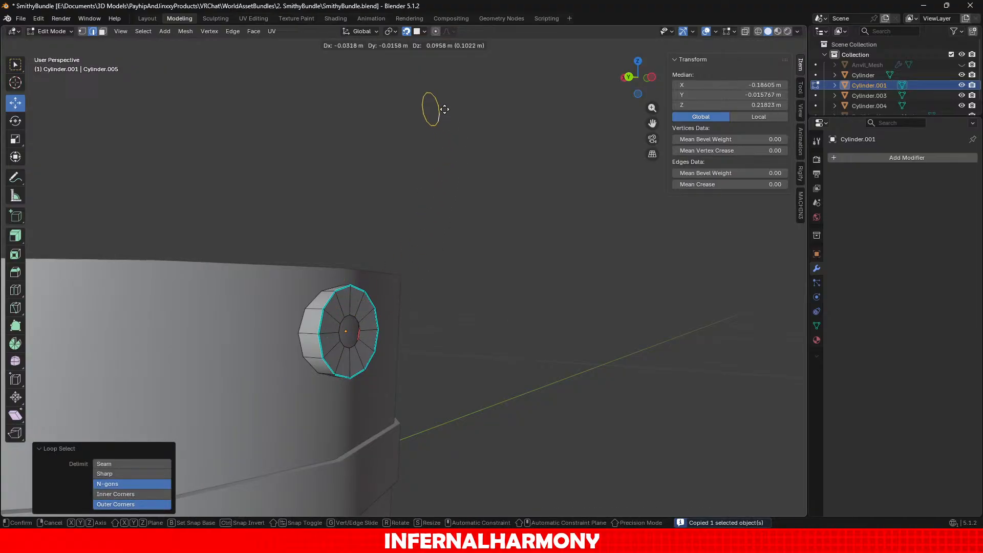
key("z")
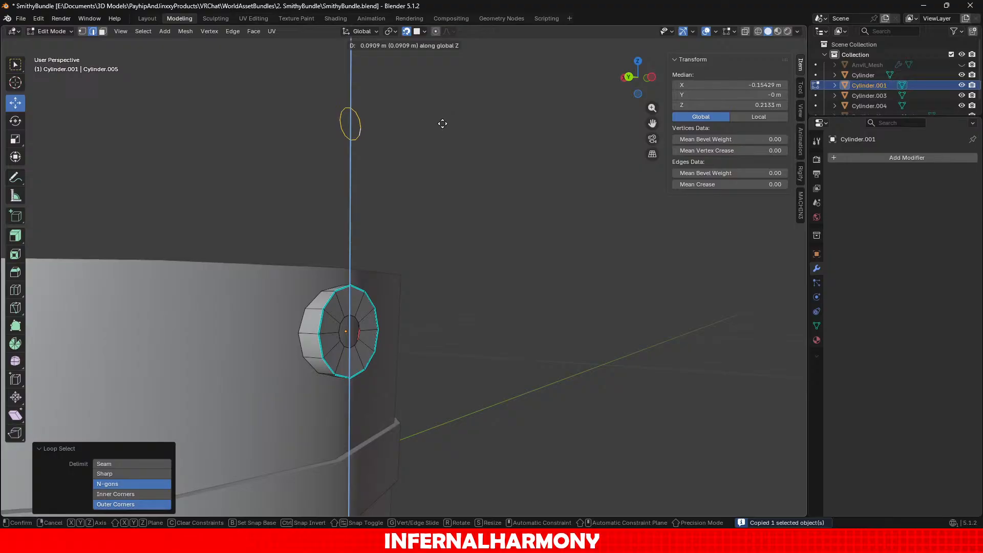
right_click(443, 123)
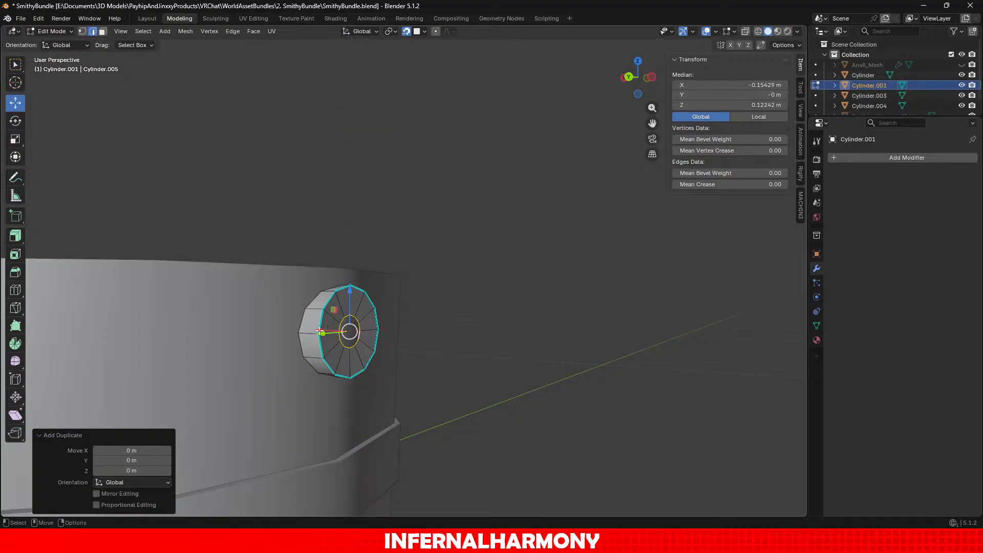
Step: Try moving the duplicated loop about -0.107 m along Y and undo the move
key("g")
key("y")
left_click(458, 338)
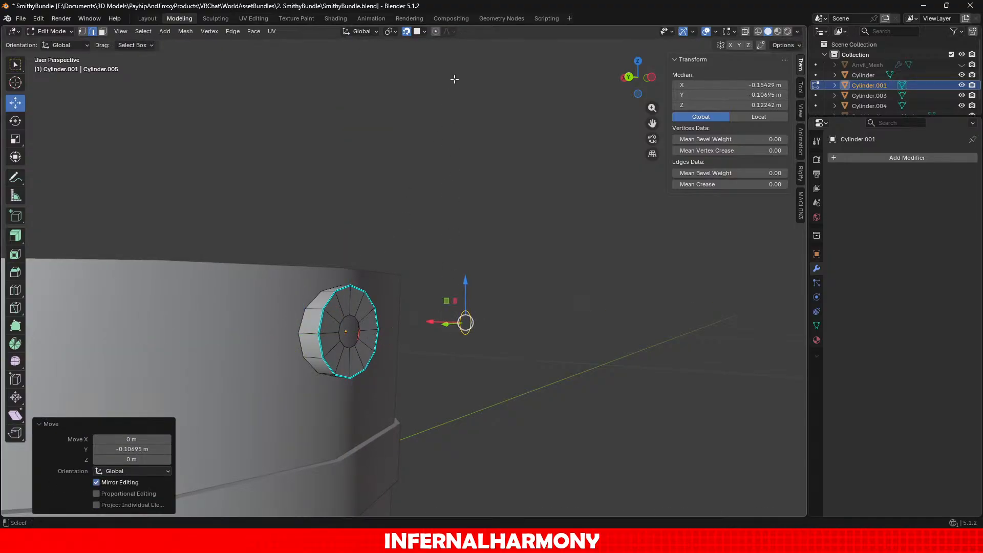
key("ctrl+z")
Step: Turn off snapping and move the duplicated loop outward and up to about X -0.214 m, Z 0.174 m
left_click(407, 31)
scroll(381, 245, "up", 1)
middle_click_drag(354, 333, 346, 364)
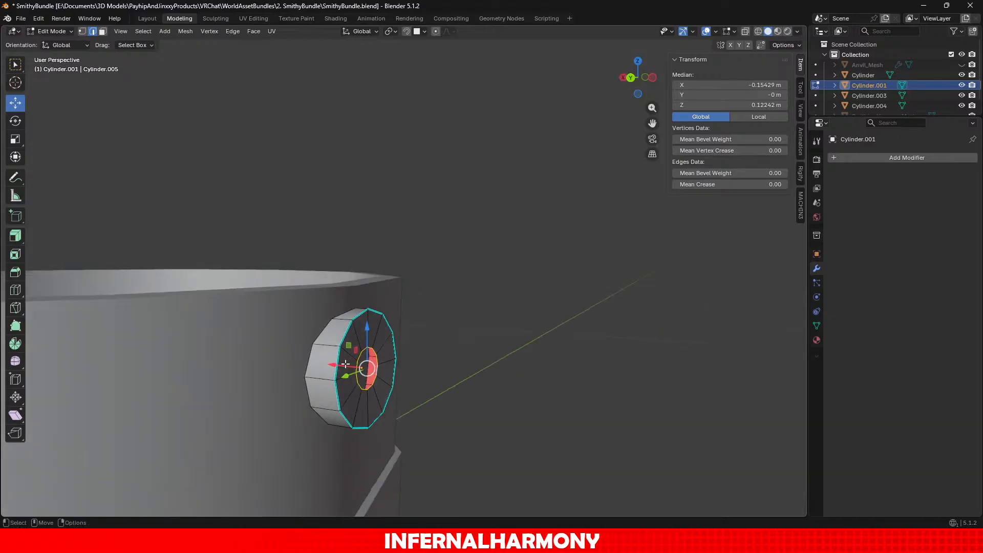
key("g")
key("x")
left_click(486, 364)
scroll(492, 362, "down", 3)
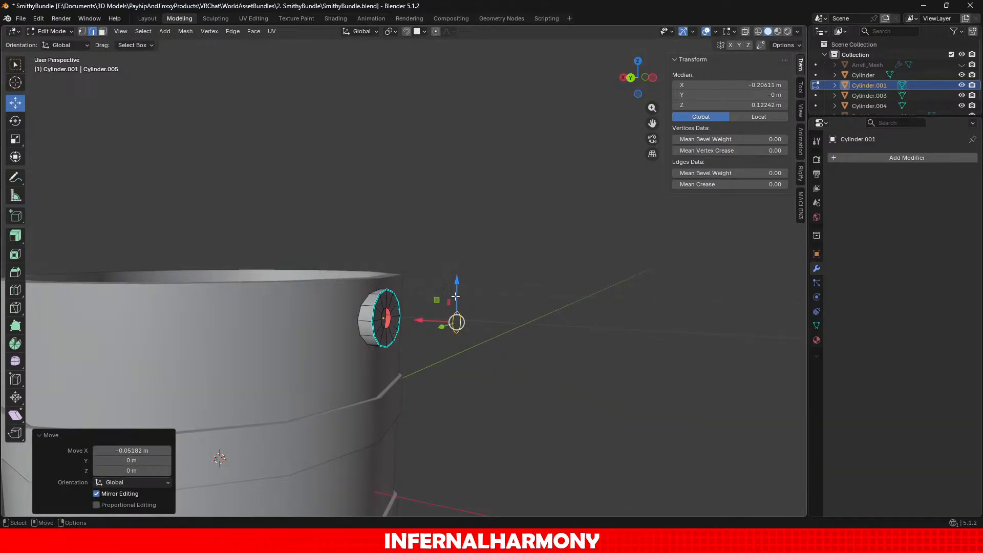
left_click_drag(456, 296, 437, 242)
Step: Rotate the raised duplicate loop 45° about the global Y axis
left_click(16, 123)
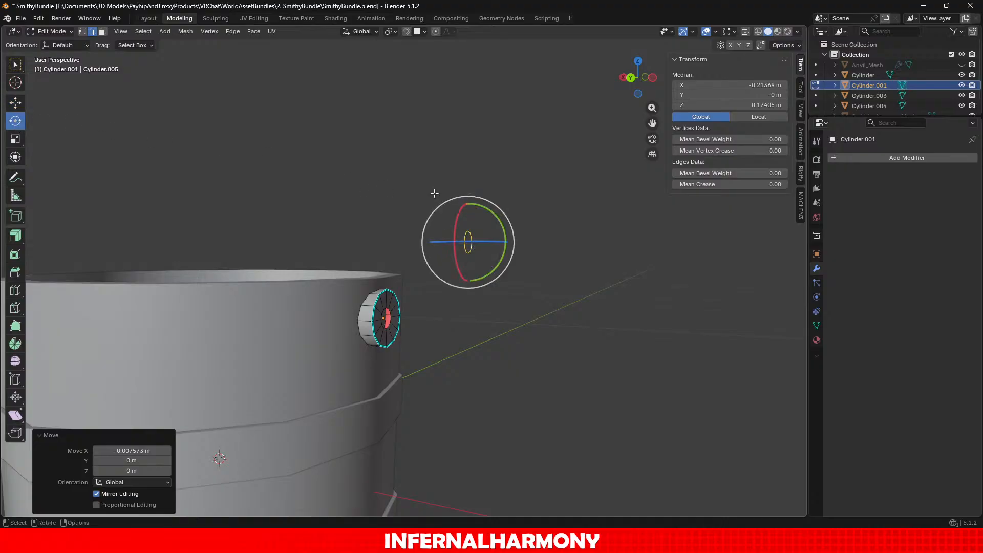
left_click_drag(492, 211, 474, 202)
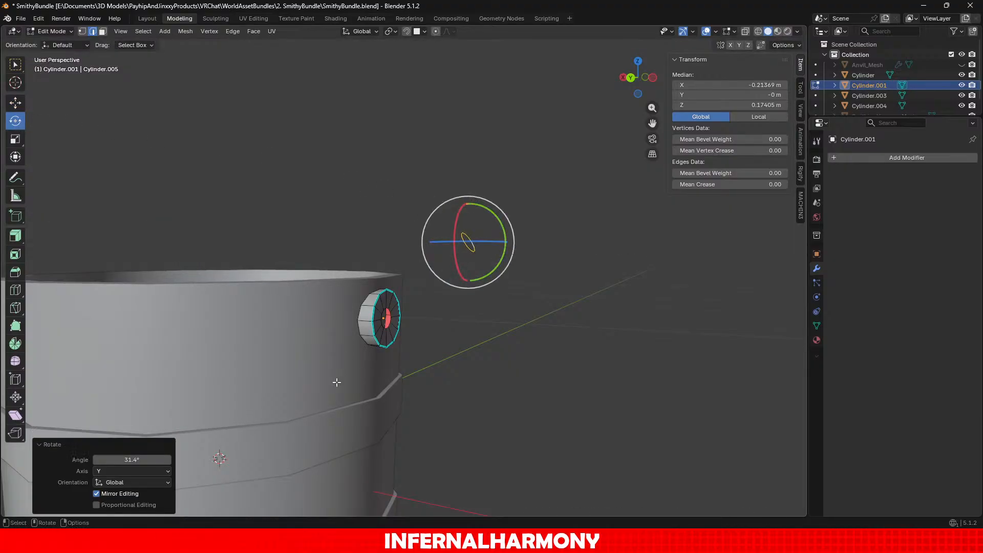
left_click(129, 460)
type("45")
key("Return")
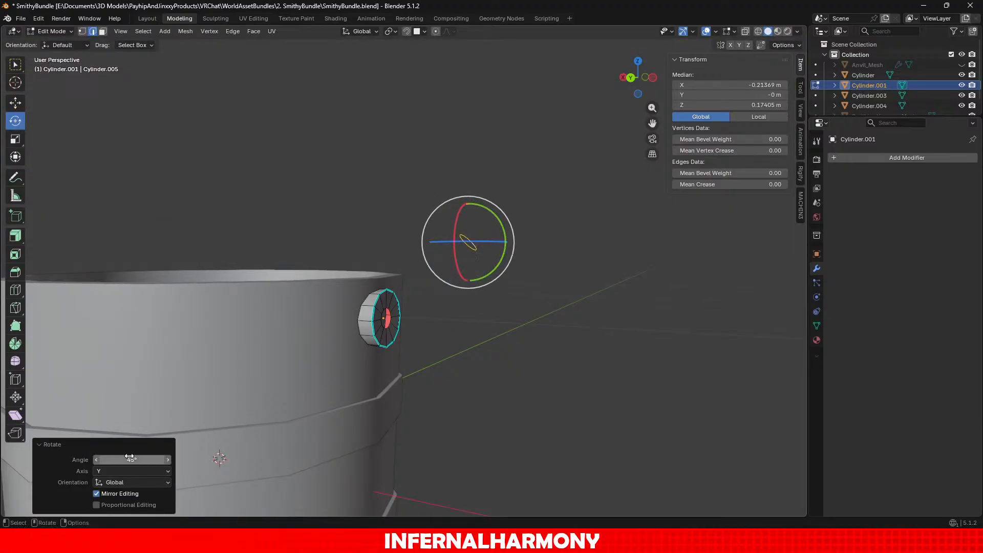
Step: Try bridging the ring's small hole loop to the raised, rotated duplicate loop with Bridge Edge Loops
scroll(279, 463, "up", 3)
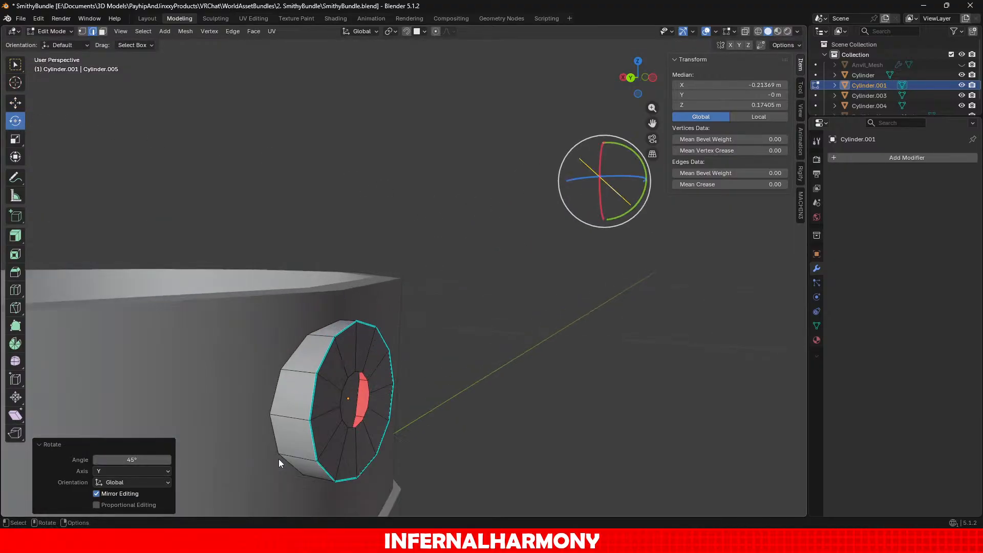
left_click(351, 429, "alt")
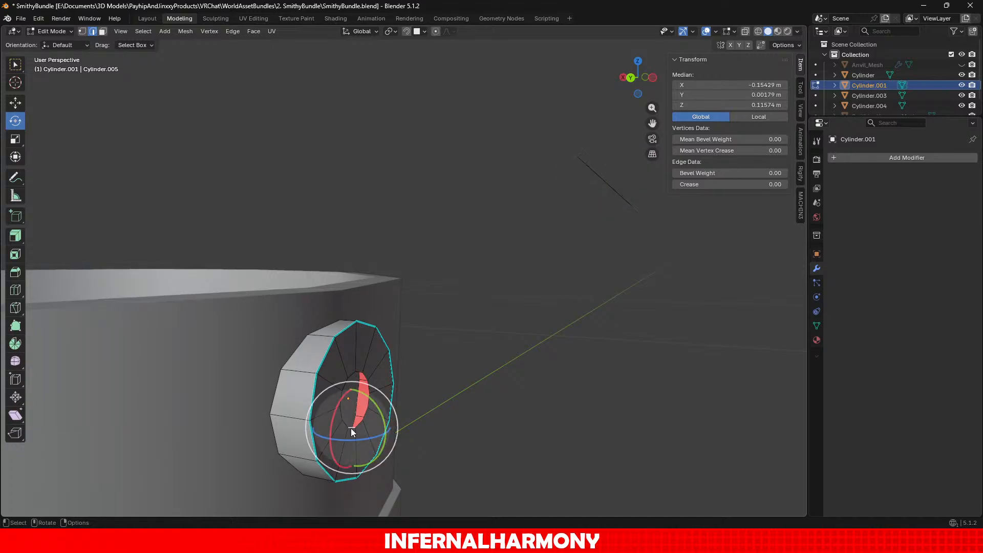
left_click(634, 229, "shift")
left_click(233, 31)
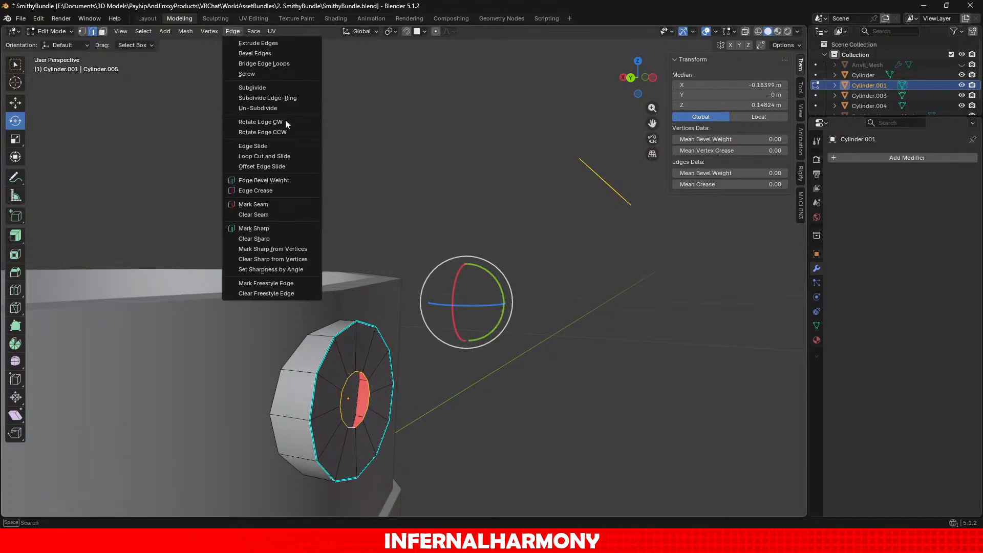
left_click(262, 63)
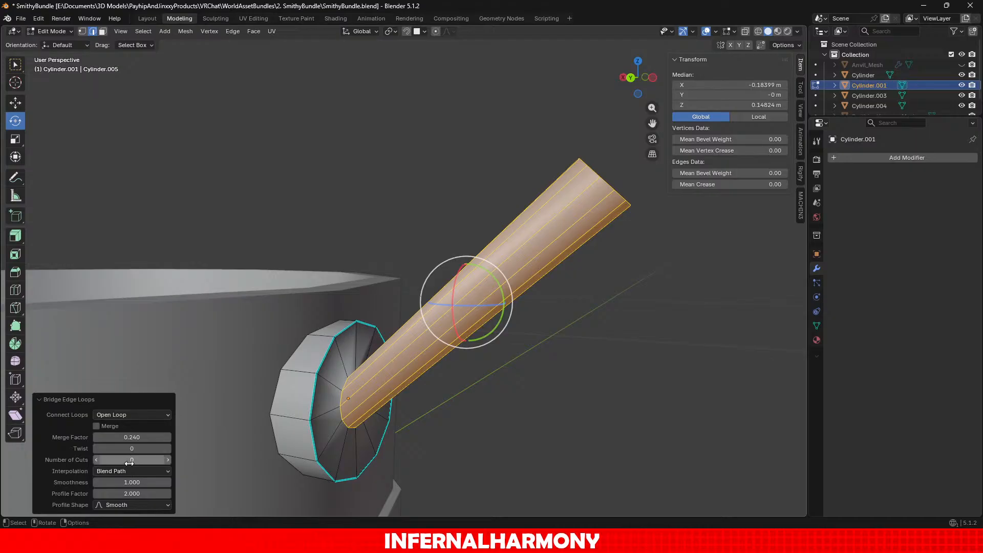
Step: Try the bridge with 12 cuts, profile factor 0, merge factor 0 and smoothness 0.53, and undo the whole bridge
left_click_drag(132, 459, 159, 460)
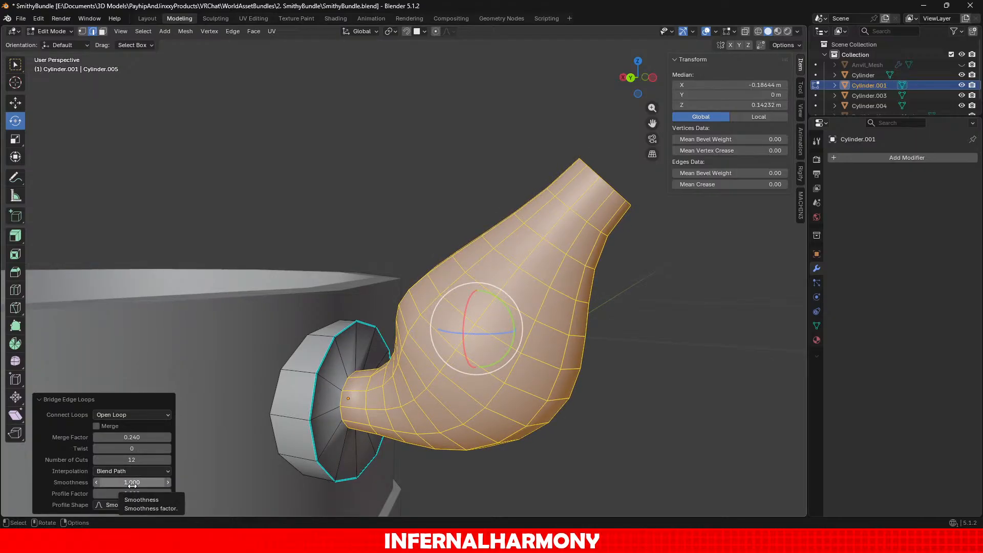
left_click(130, 493)
type("0")
key("Return")
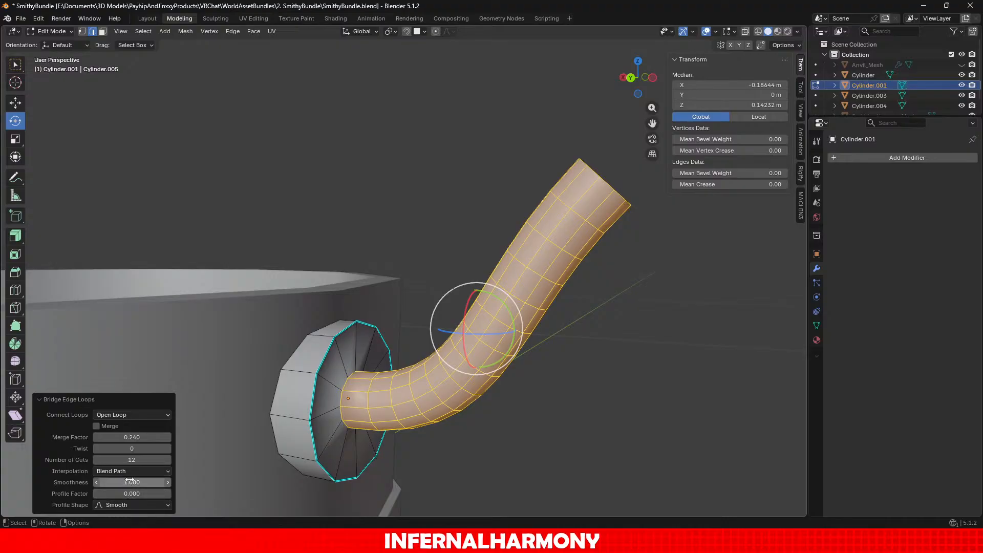
mouse_move(131, 437)
left_mouse_down()
mouse_move(188, 437)
mouse_move(132, 437)
left_mouse_up()
left_click_drag(135, 482, 91, 482)
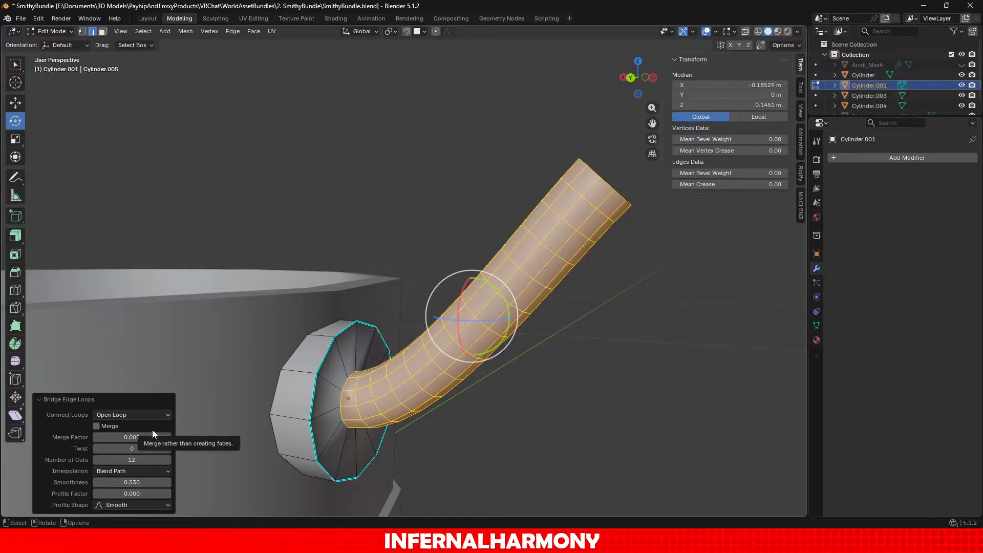
key("ctrl+z")
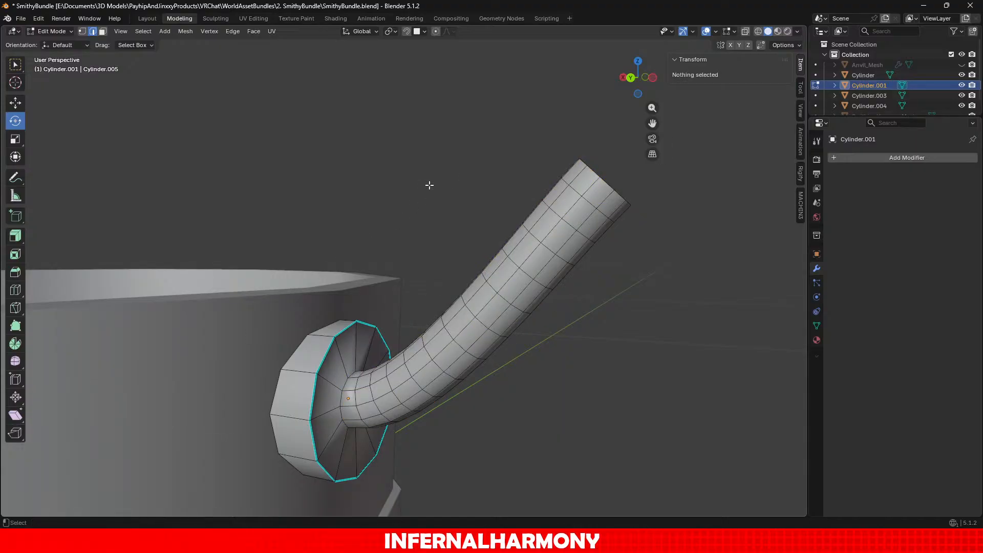
key("ctrl+z")
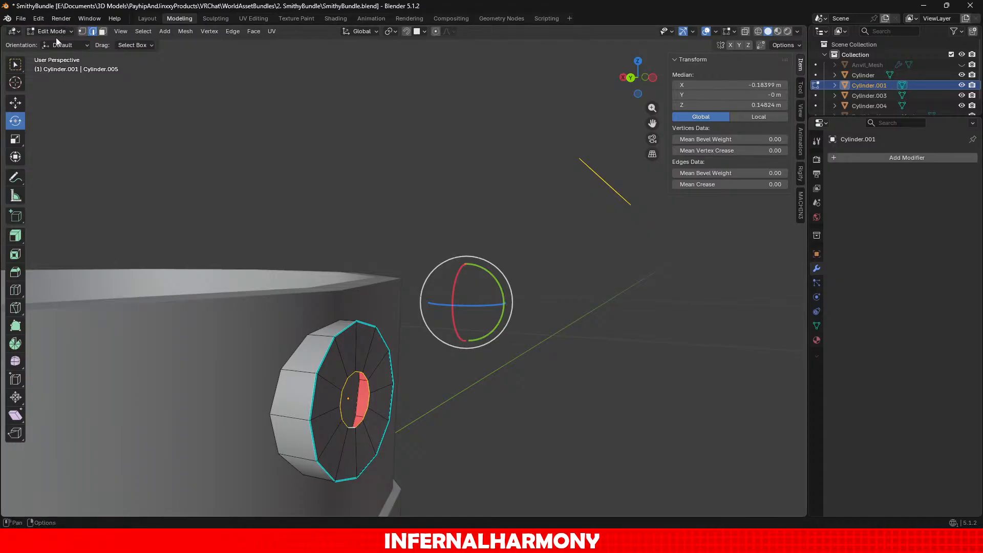
Step: Return to Object Mode and delete the side ring object together with its duplicated loop
left_click(67, 31)
left_click(72, 45)
key("Delete")
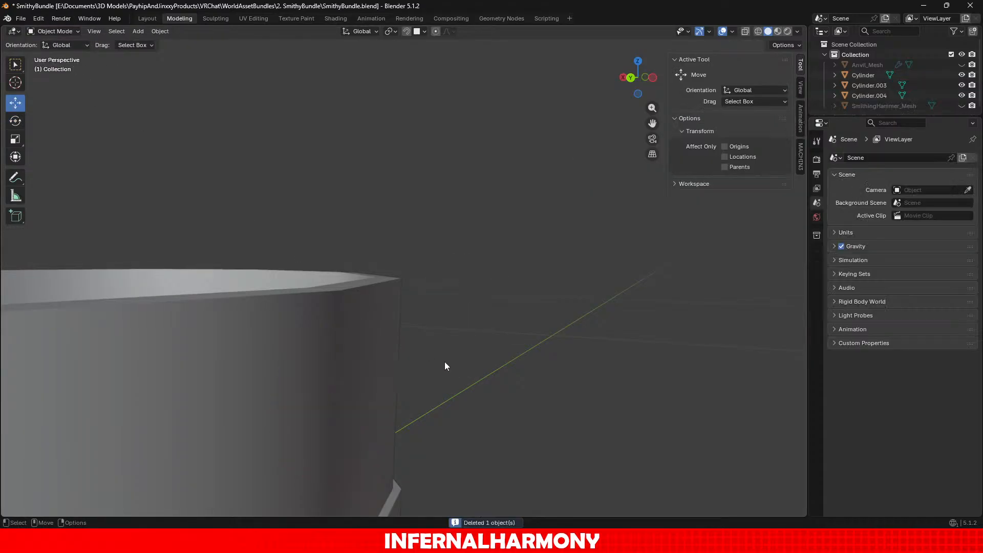
Step: Add a torus mesh at the world origin with 12 major segments
scroll(354, 282, "down", 4)
left_click(141, 33)
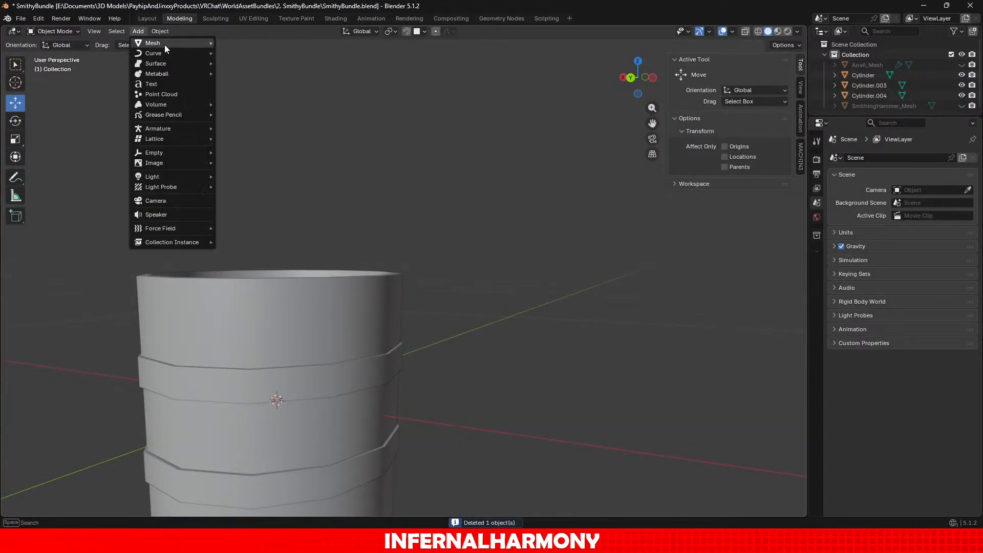
mouse_move(164, 45)
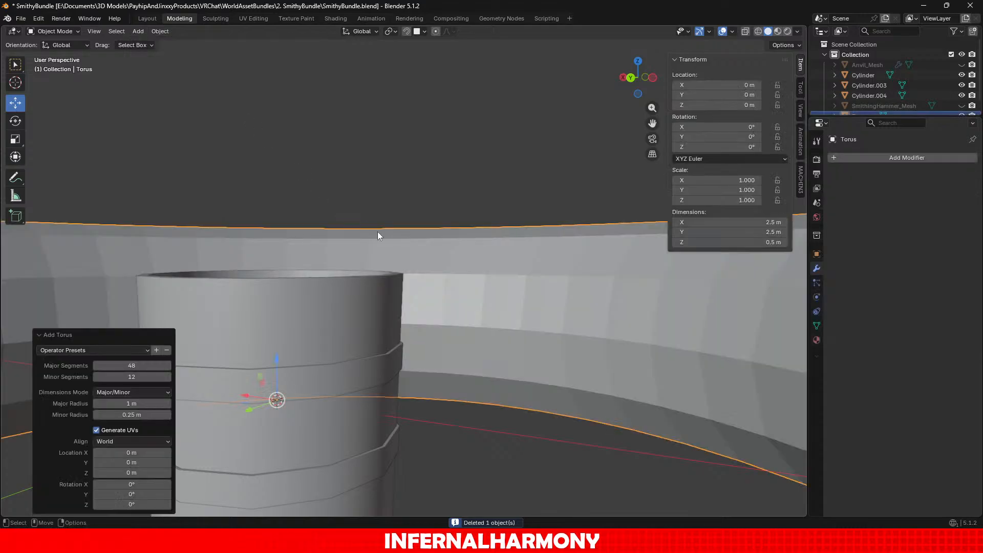
left_click(244, 113)
scroll(412, 263, "up", 4)
scroll(405, 285, "down", 3)
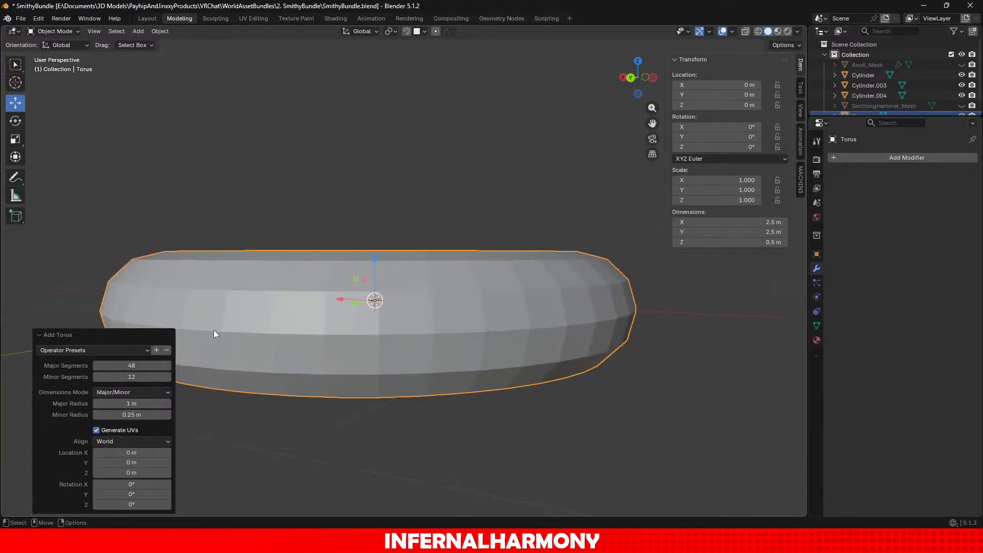
left_click(132, 366)
type("12")
key("Return")
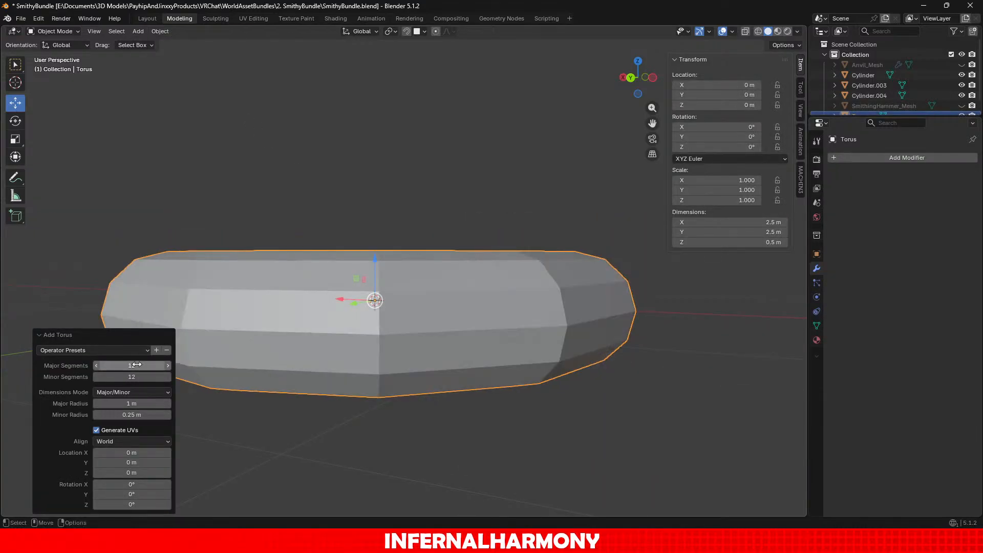
Step: Set both the minor radius and the major radius of the new torus to 0.1 m
middle_click_drag(225, 325, 359, 382)
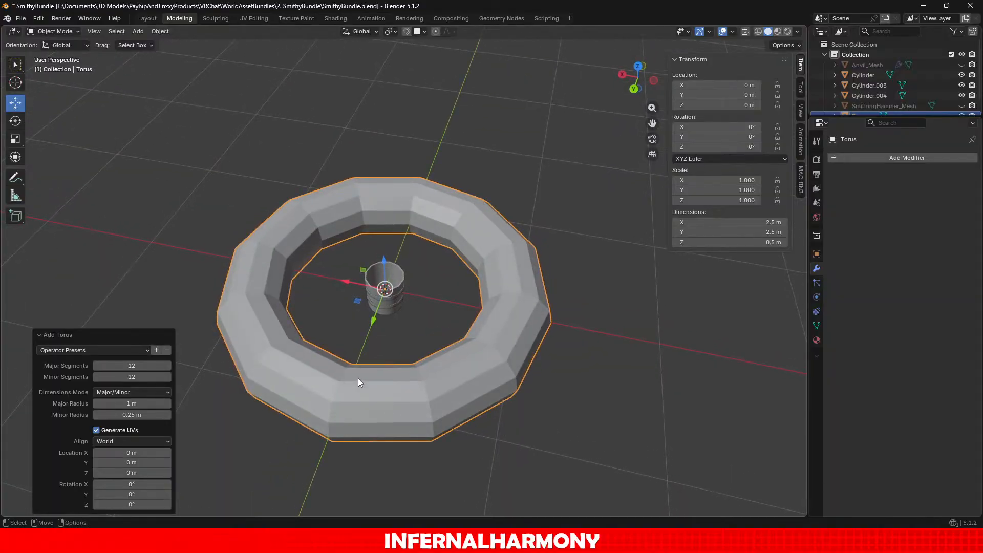
left_click(139, 416)
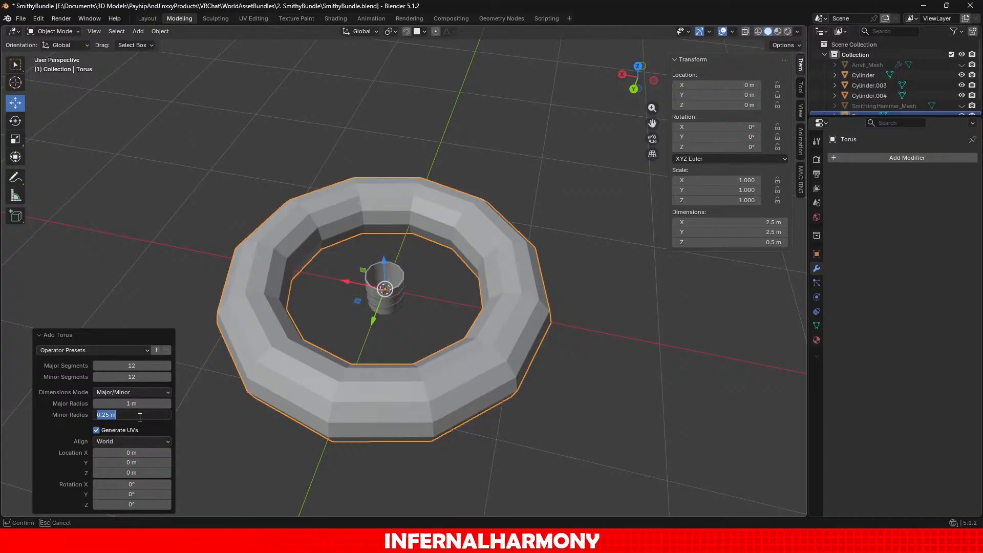
type("0.1")
key("Return")
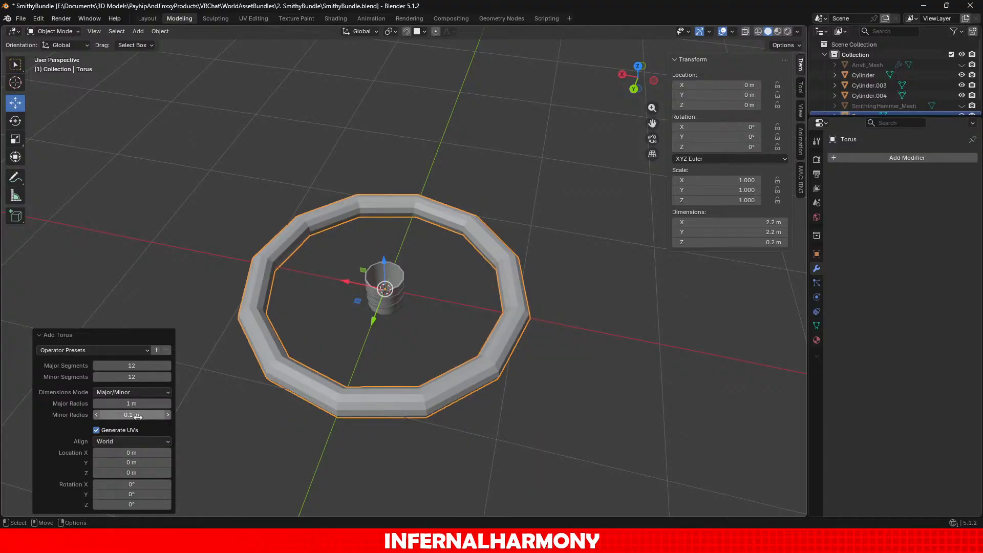
left_click(142, 404)
type("0")
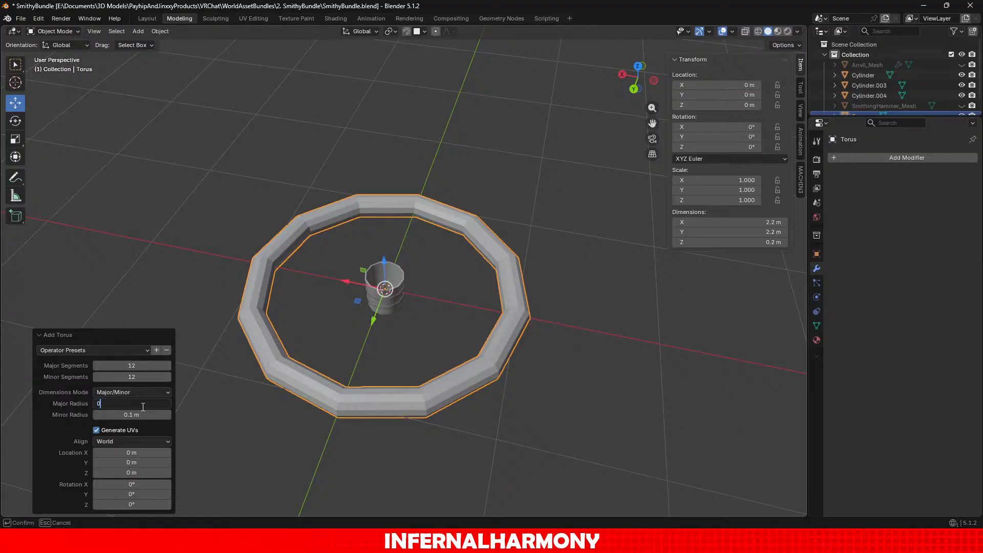
type(".1")
key("Return")
Step: Thin the torus tube by setting its minor radius to 0.01 m
scroll(408, 315, "up", 6)
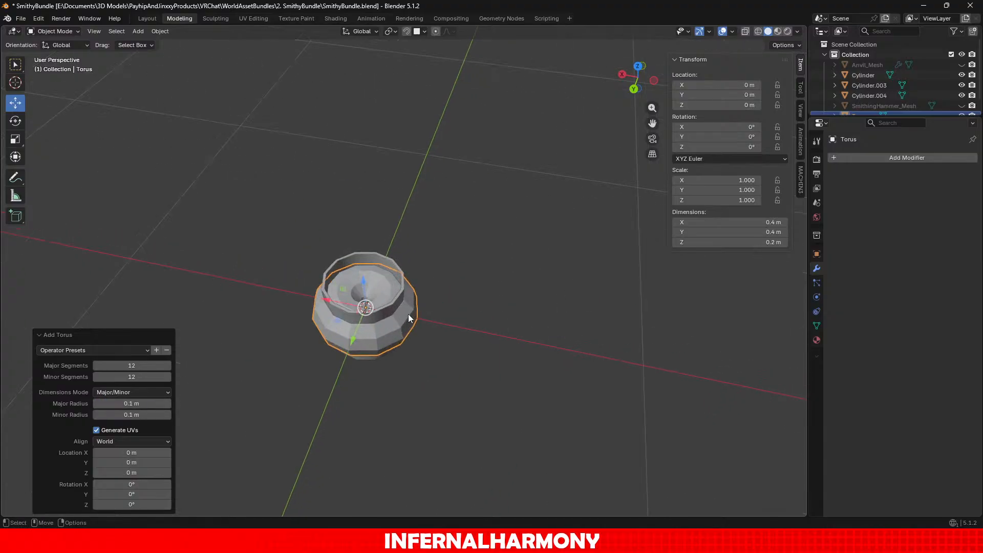
mouse_move(400, 368)
middle_mouse_down()
mouse_move(431, 341)
mouse_move(384, 361)
middle_mouse_up()
scroll(432, 342, "up", 2)
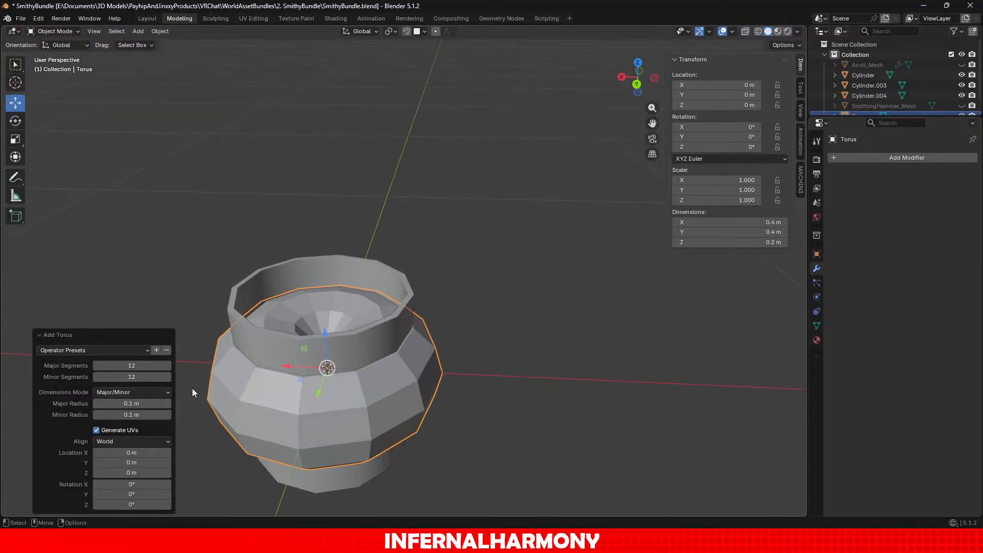
left_click(133, 414)
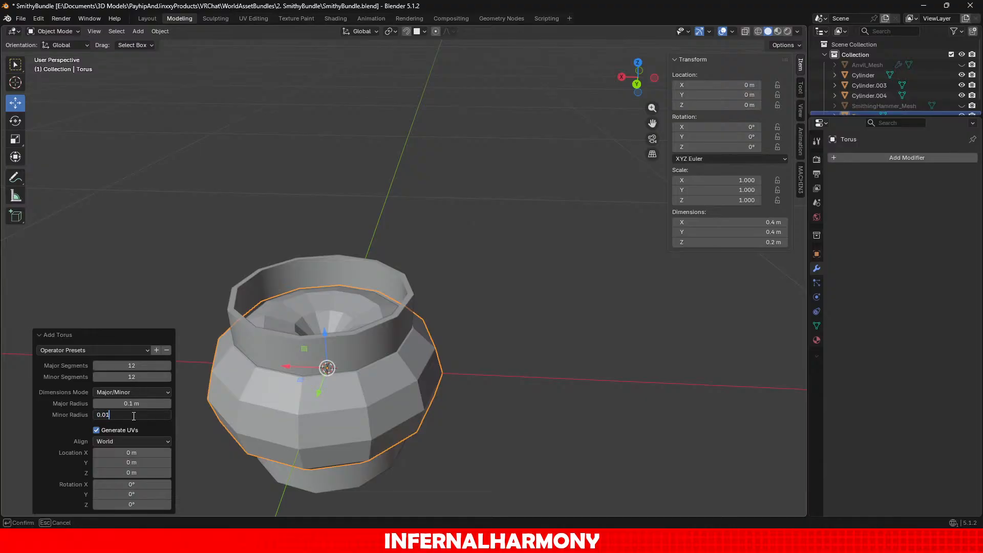
key("Return")
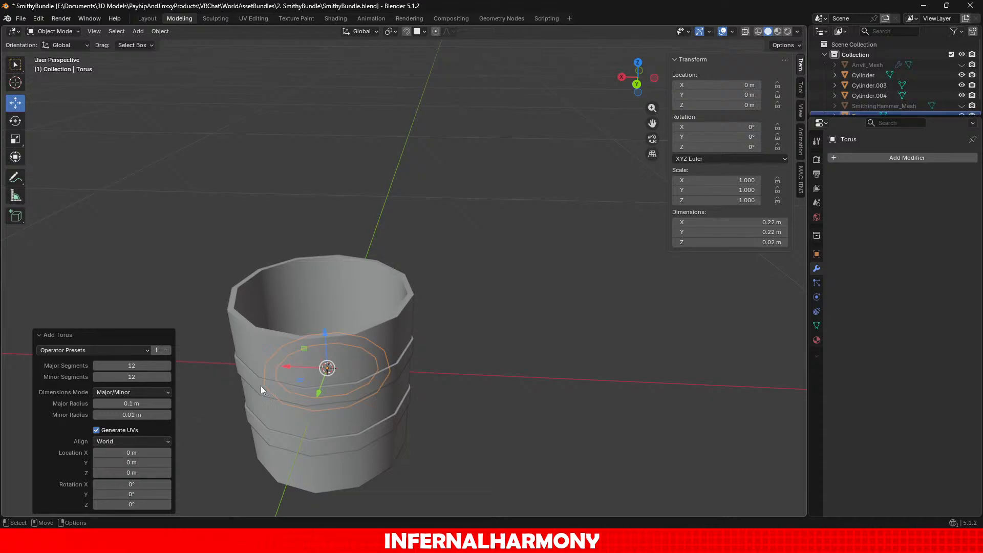
Step: Widen the torus around the bucket by setting its major radius to 0.2 m
middle_click_drag(359, 390, 492, 367)
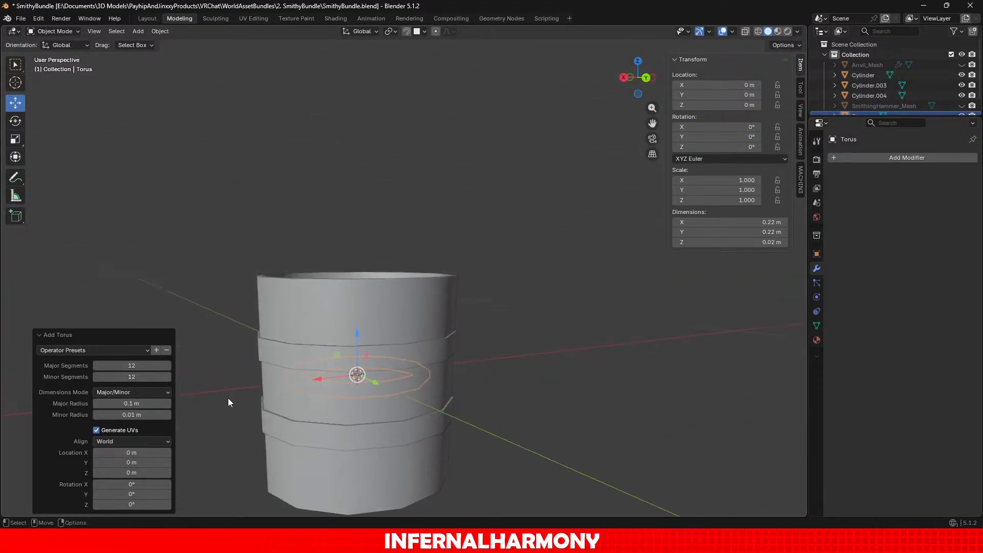
left_click(112, 404)
left_click(105, 403)
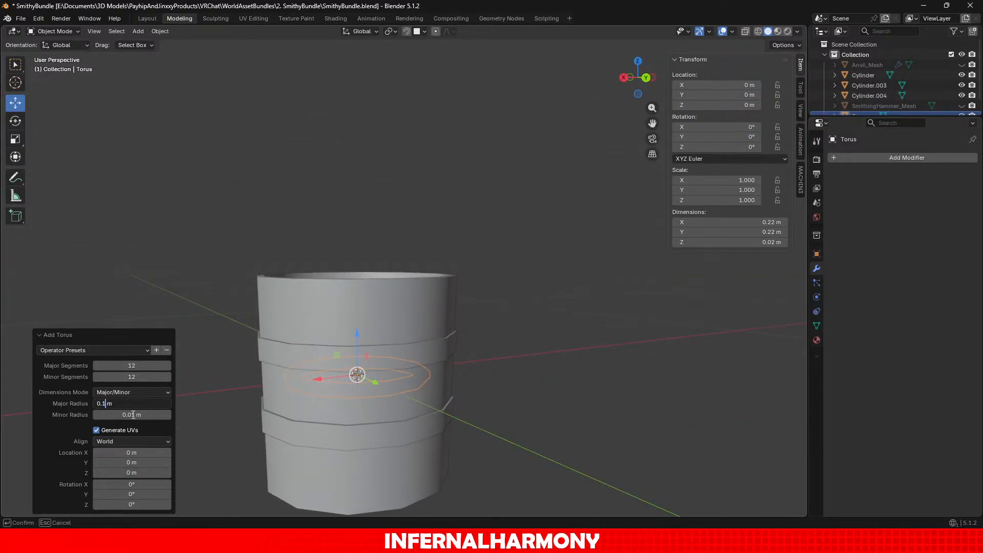
type("2")
key("Return")
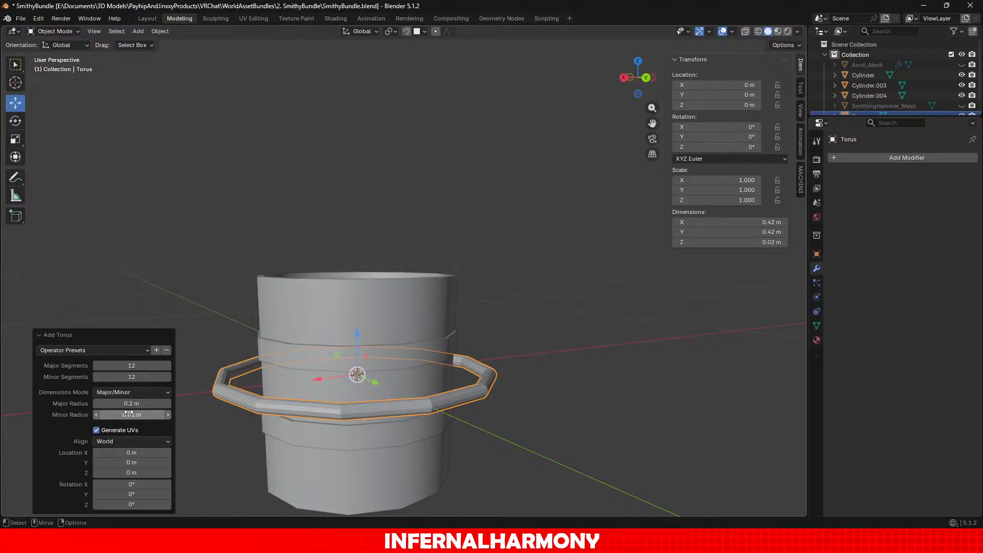
Step: Fit the torus closer to the bucket by setting its major radius to 0.18 m
middle_click_drag(502, 398, 476, 426)
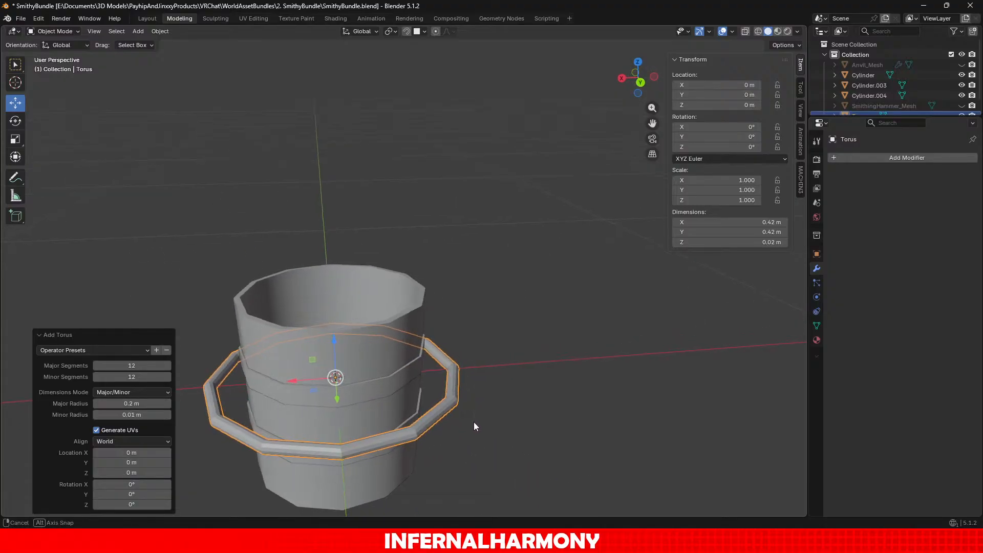
left_click(134, 403)
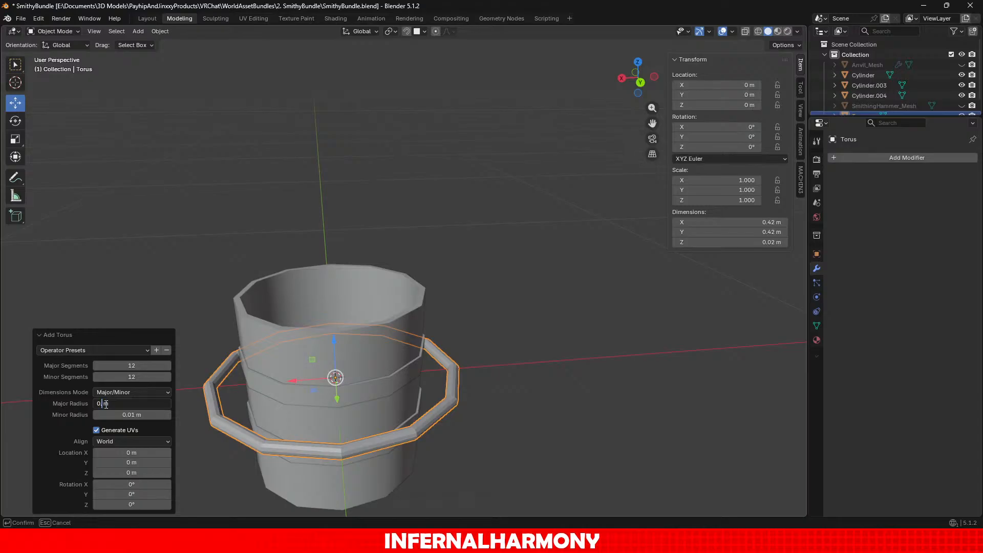
key("Return")
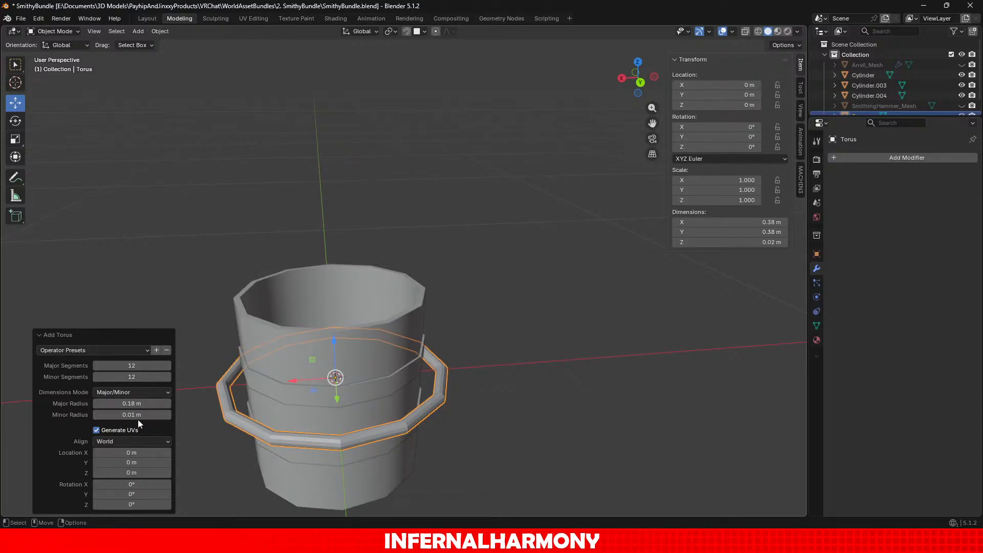
Step: Stand the torus upright by setting its X rotation to 90°
middle_click_drag(386, 449, 423, 437)
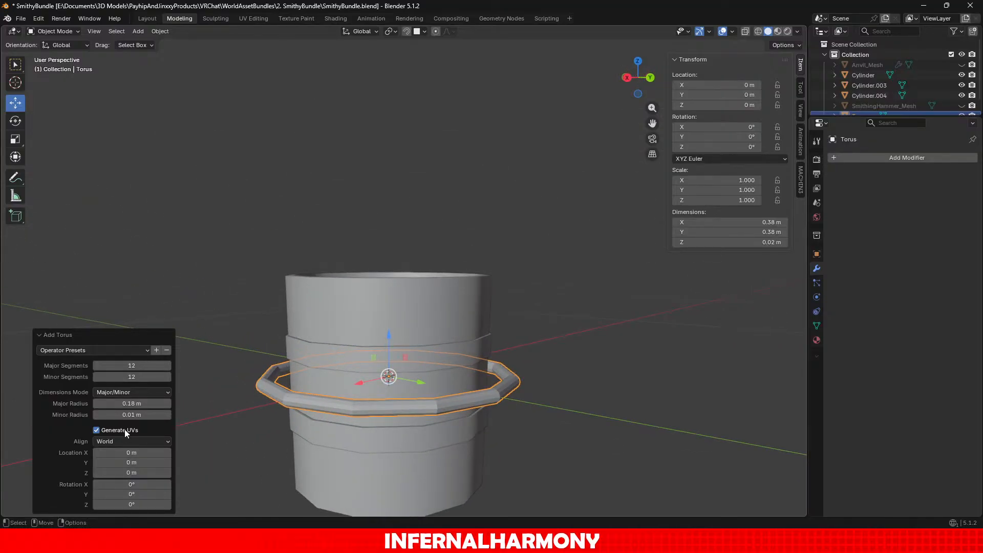
left_click(133, 484)
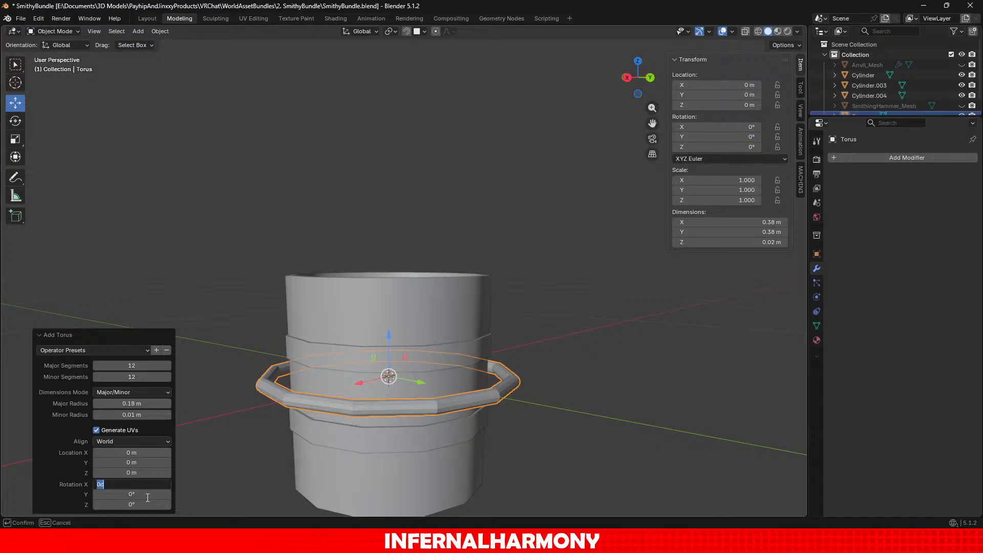
type("90")
key("Return")
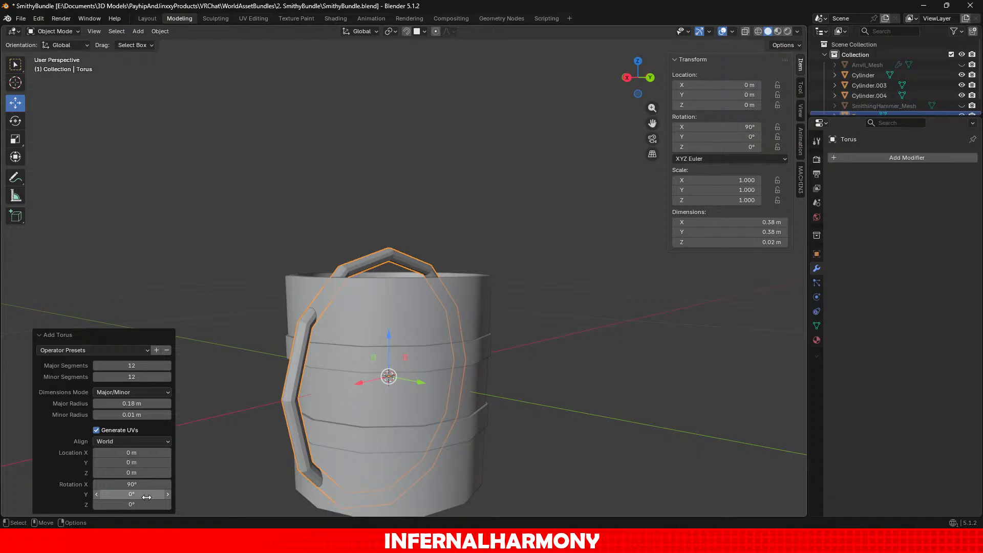
Step: Raise the torus above the bucket by setting its Z location to 20 cm
middle_click_drag(375, 447, 413, 427)
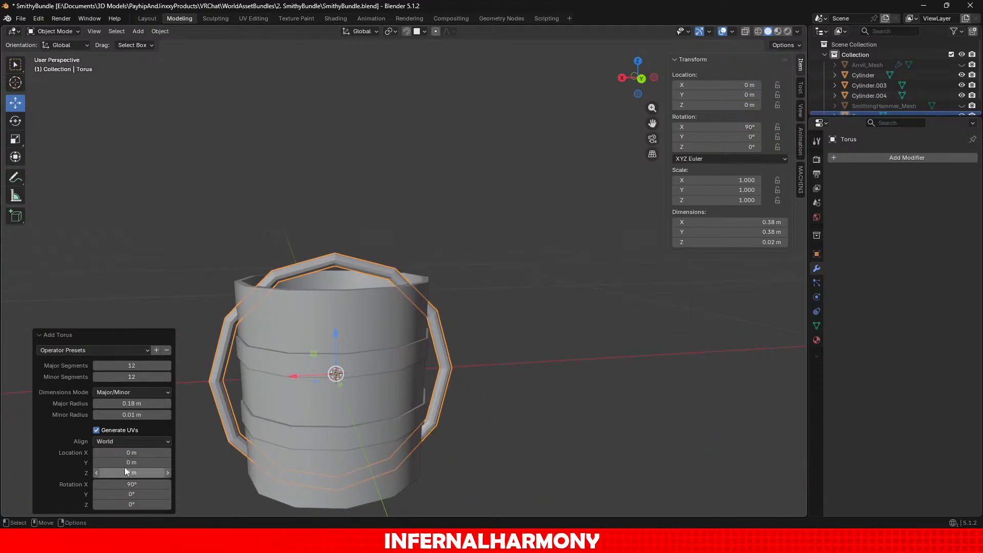
left_click_drag(125, 472, 144, 473)
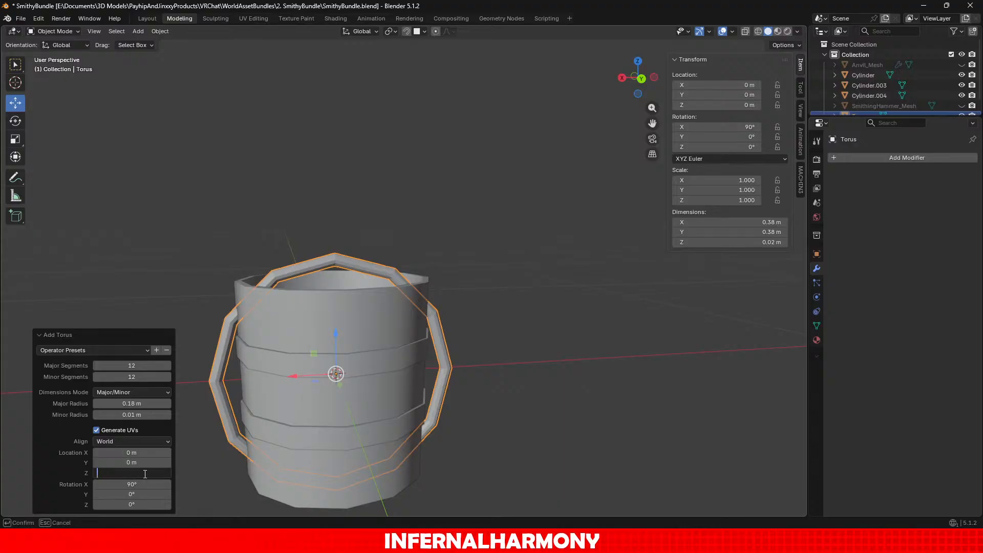
type("20cm")
key("Return")
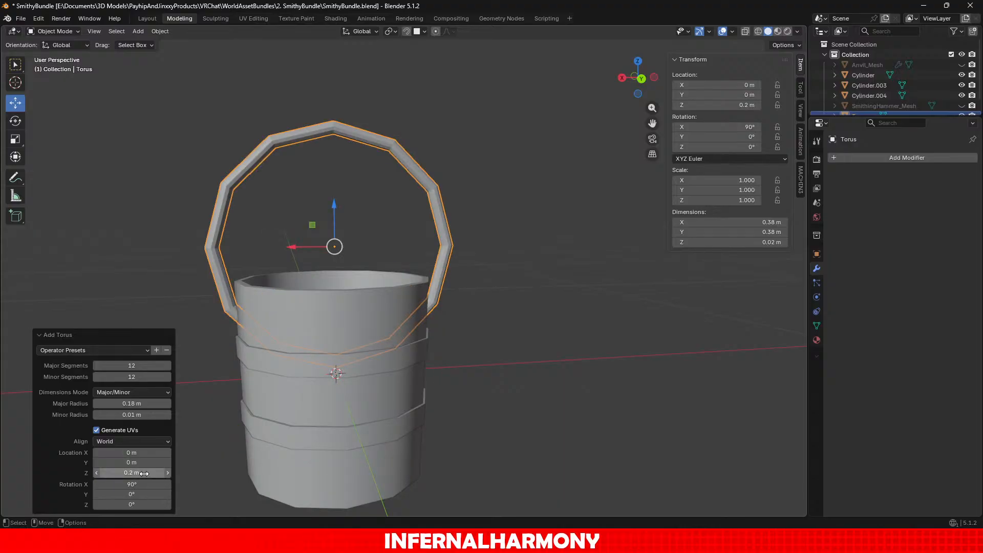
mouse_move(461, 416)
middle_mouse_down()
mouse_move(494, 405)
mouse_move(448, 416)
middle_mouse_up()
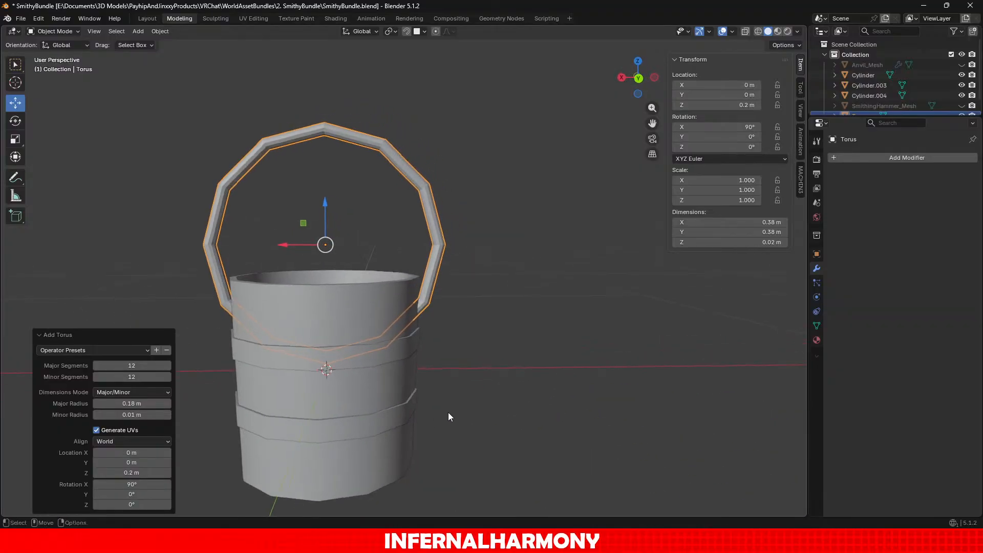
Step: Raise the torus further above the bucket by setting its Z location to 0.23 m
left_click(135, 416)
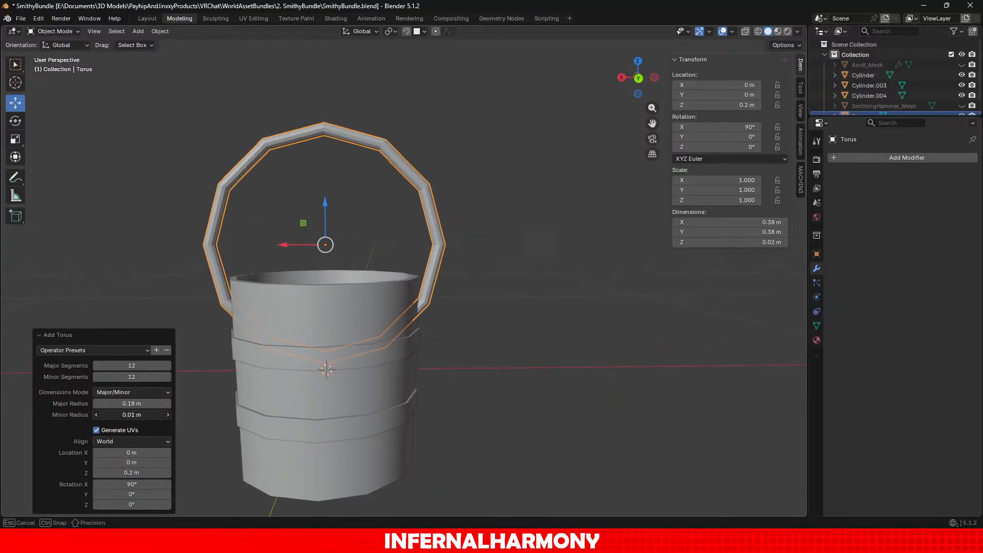
left_click(137, 475)
left_click(122, 473)
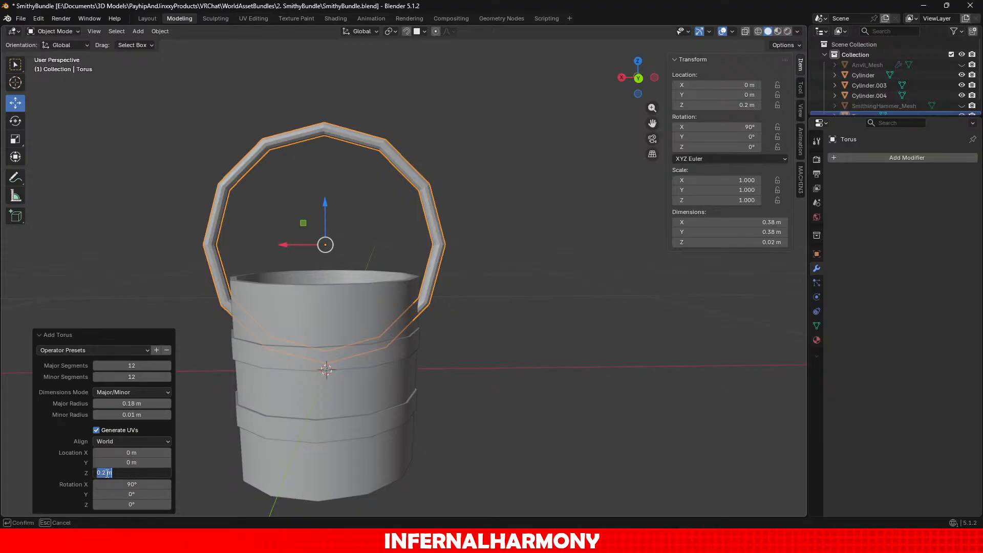
type("3")
key("Return")
left_click(183, 508)
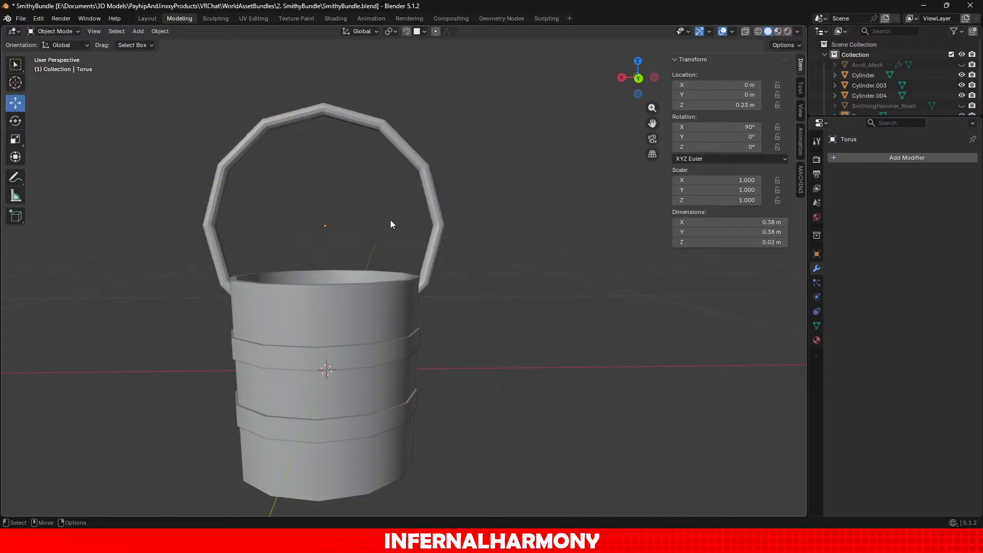
Step: Lower the torus about 0.013 m along Z so its sides reach slightly below the bucket's rim
left_click(440, 213)
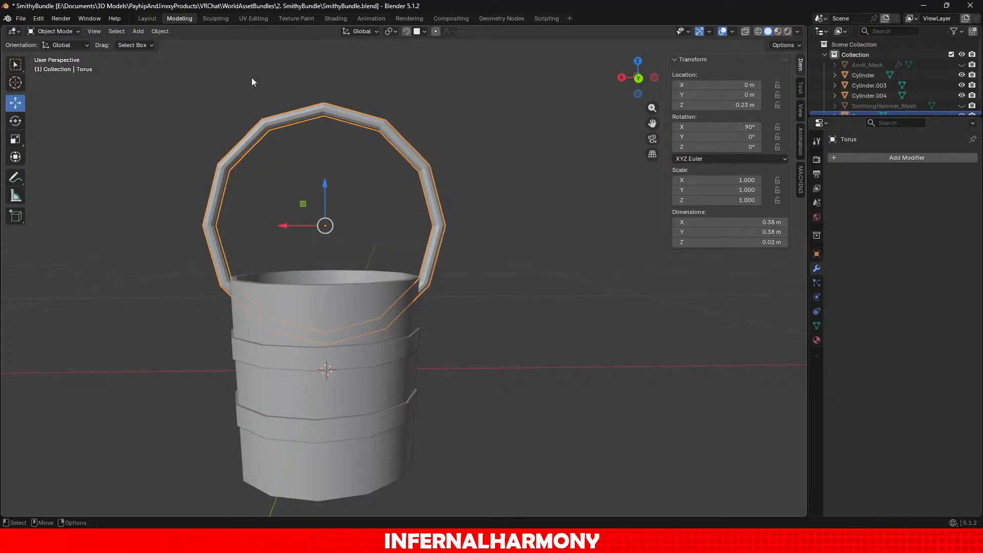
left_click_drag(330, 197, 325, 203)
middle_click_drag(327, 205, 516, 307)
scroll(448, 351, "up", 1)
middle_click_drag(448, 352, 478, 314)
scroll(447, 370, "up", 1)
scroll(432, 375, "up", 1)
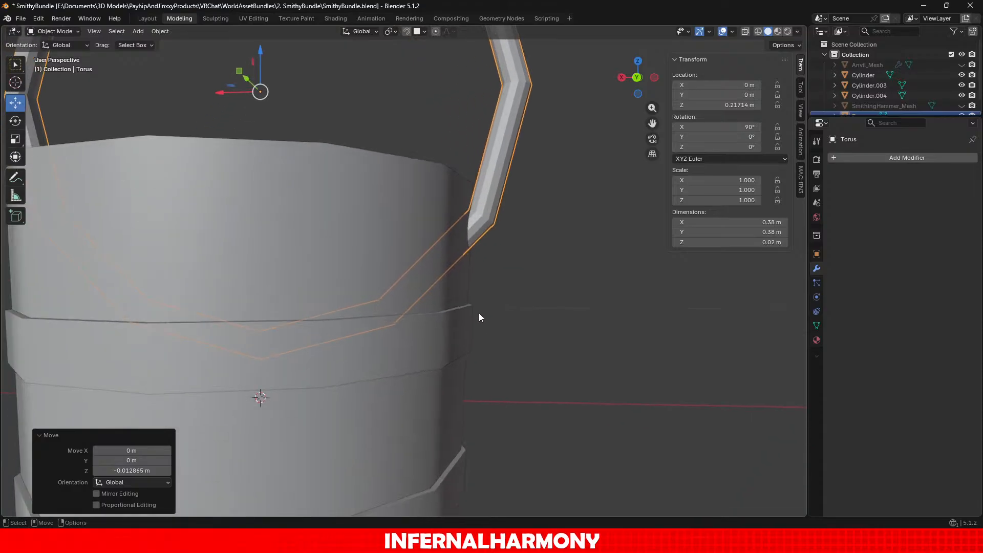
scroll(487, 290, "up", 1)
scroll(491, 280, "down", 4)
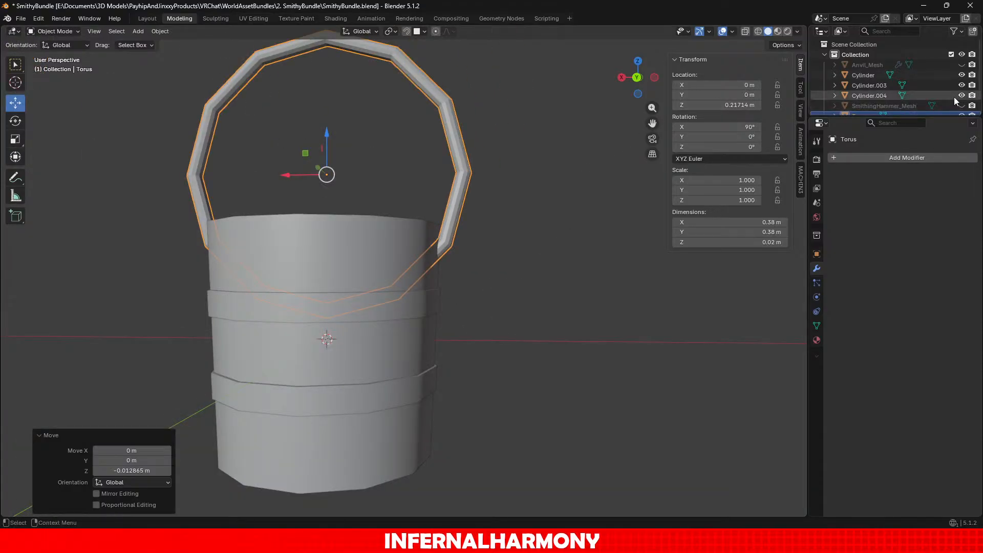
Step: Join Cylinder.003 and Cylinder.004, the two hoops, with the bucket body Cylinder into one object
scroll(953, 92, "down", 1)
left_click(940, 83)
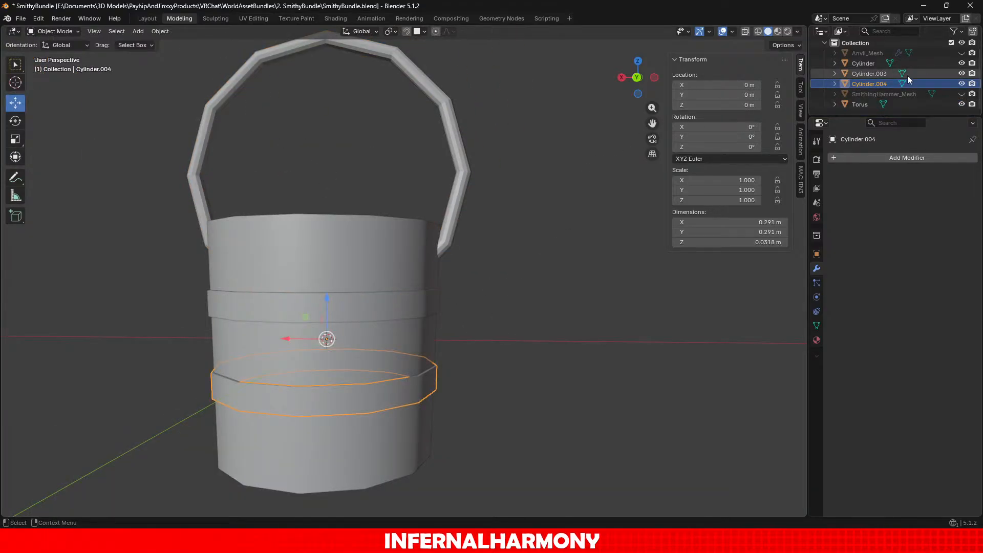
left_click(877, 74, "ctrl")
left_click(875, 63, "ctrl")
left_click(163, 32)
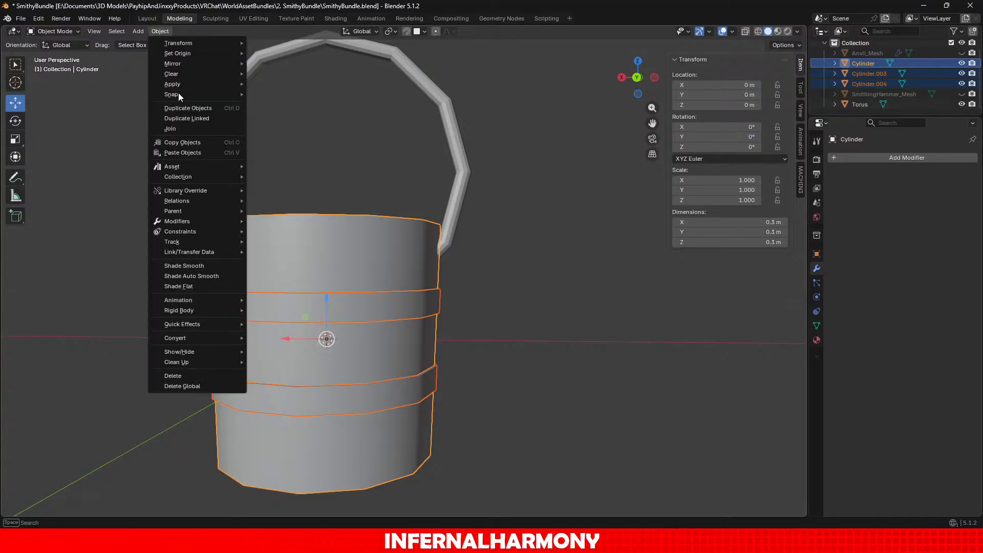
left_click(179, 131)
Step: Check the torus on its own by briefly hiding the joined bucket, leaving the torus selected
left_click(961, 74)
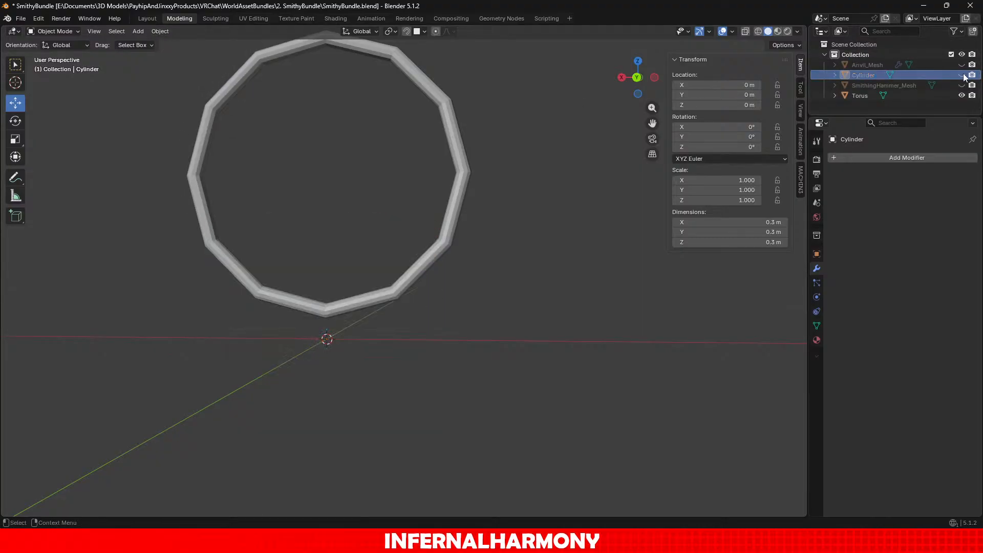
left_click(867, 94)
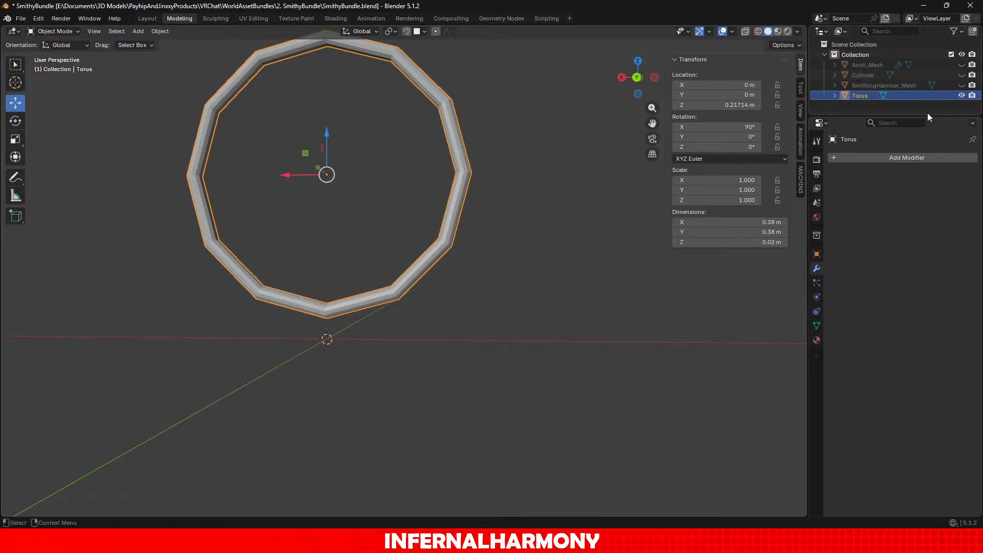
left_click(962, 85)
left_click(961, 85)
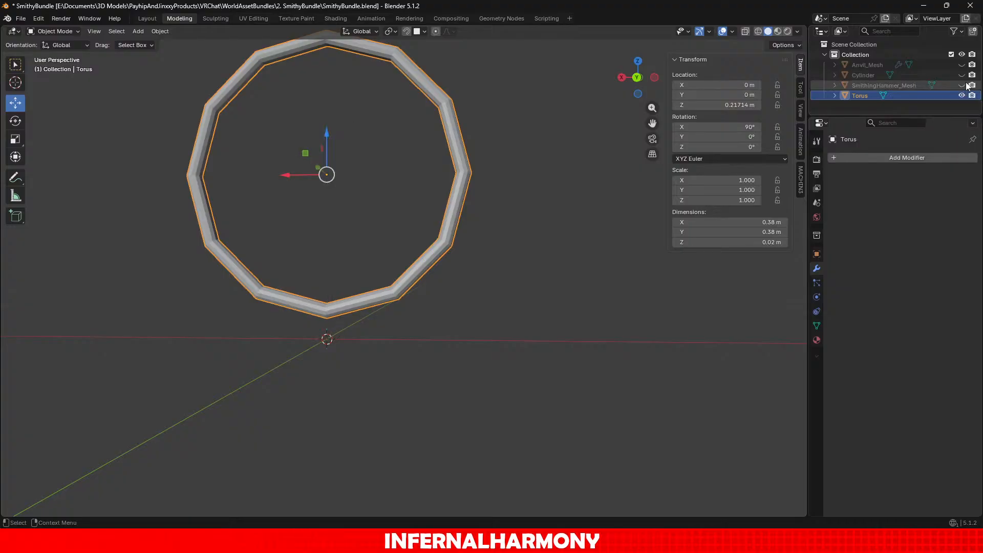
left_click(962, 75)
Step: Show the scene in wireframe and enter Edit Mode on the torus
middle_click_drag(540, 167, 527, 174)
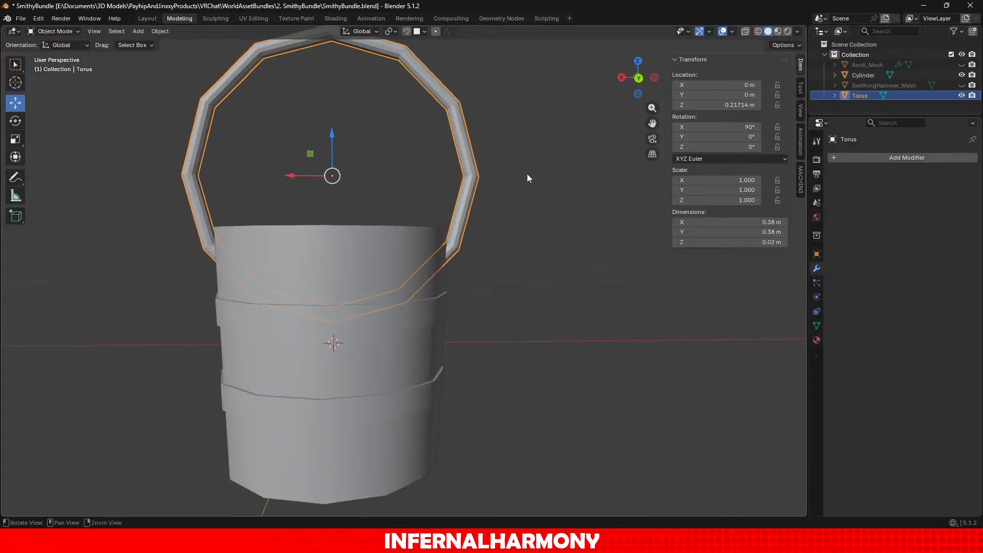
left_click(759, 31)
scroll(367, 286, "up", 2)
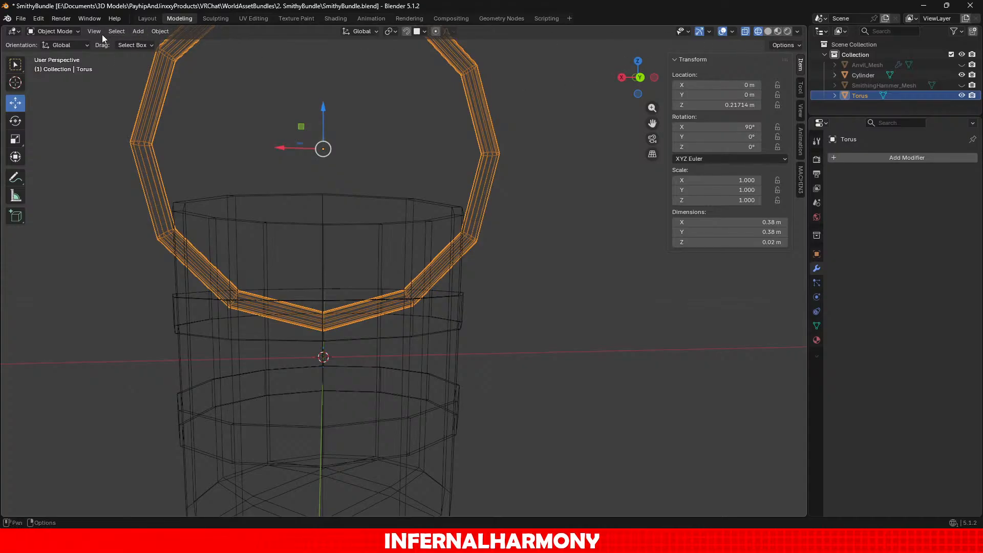
left_click(54, 31)
left_click(55, 54)
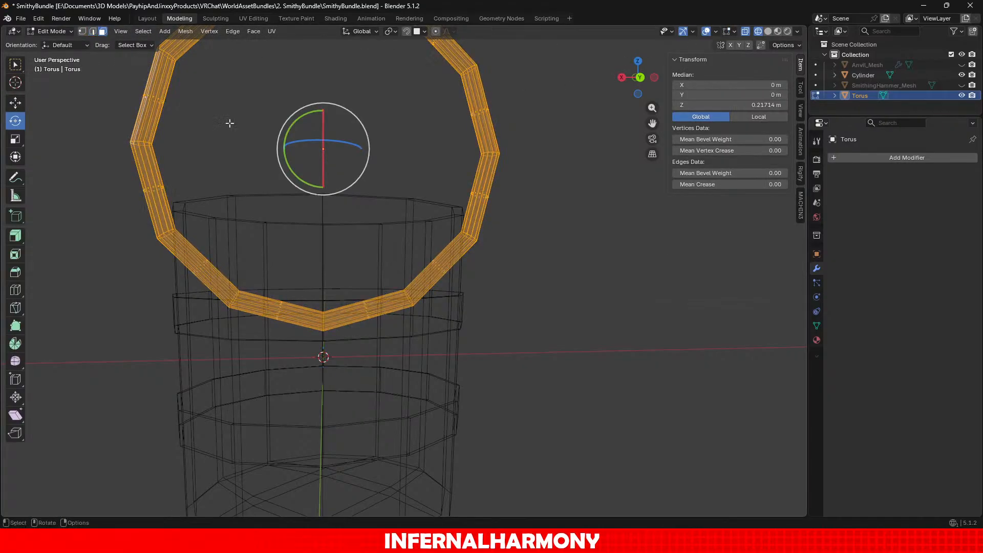
Step: Delete the faces of the torus's two lowest segments inside the bucket
left_click_drag(446, 312, 410, 252)
left_click_drag(395, 351, 338, 272, "shift")
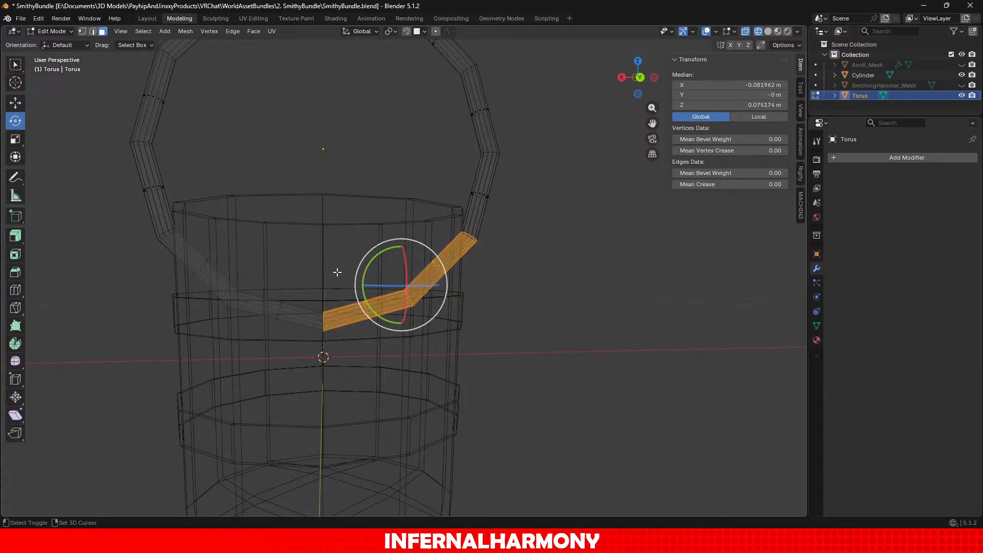
left_click_drag(288, 350, 256, 276, "shift")
left_click_drag(164, 253, 228, 304, "shift")
key("ctrl+z")
left_click_drag(265, 332, 186, 243, "shift")
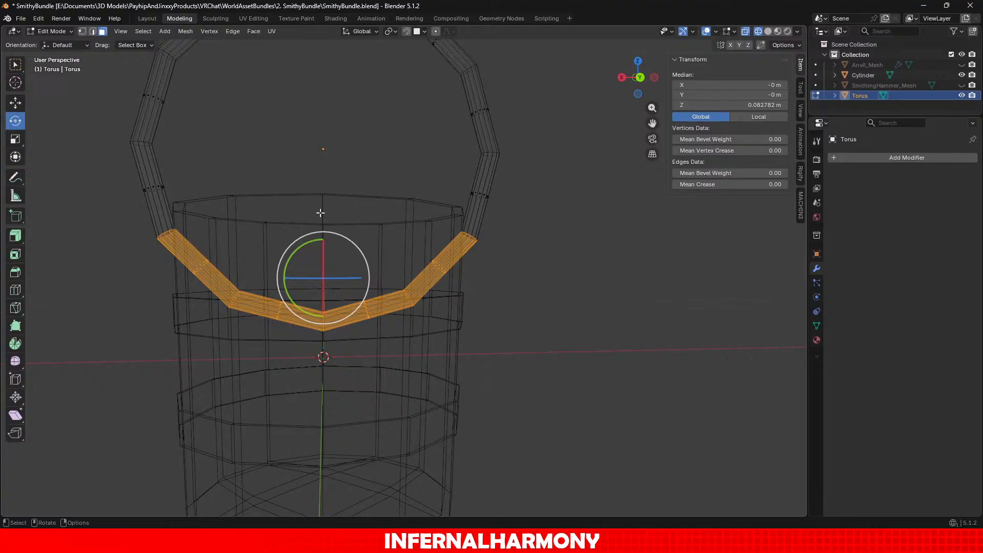
left_click_drag(163, 226, 212, 304)
left_click_drag(549, 303, 439, 193, "ctrl")
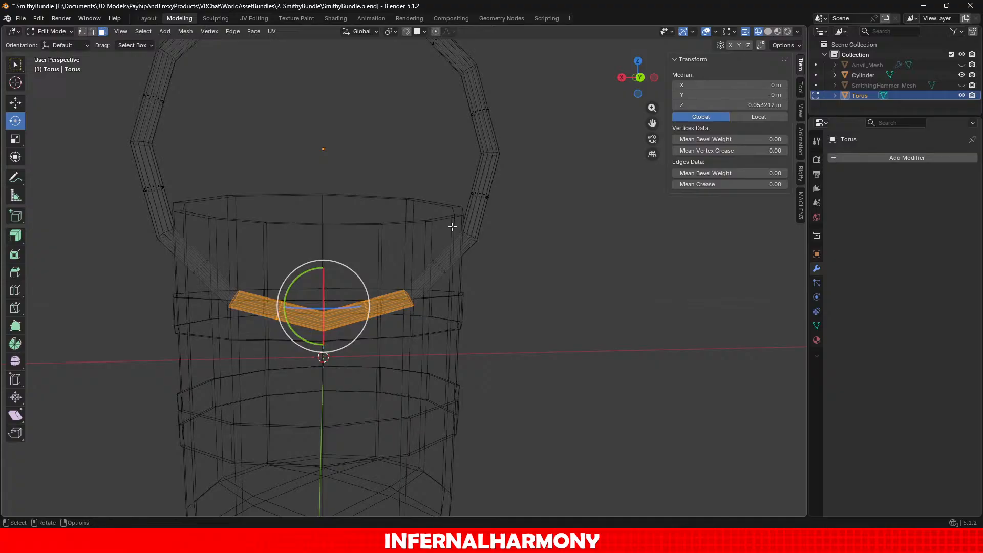
key("x")
left_click(428, 234)
Step: Delete the faces of the two slanted torus segments left inside the bucket, leaving an open handle arch
scroll(420, 263, "up", 2)
middle_click_drag(416, 292, 393, 290)
middle_click_drag(557, 193, 427, 209)
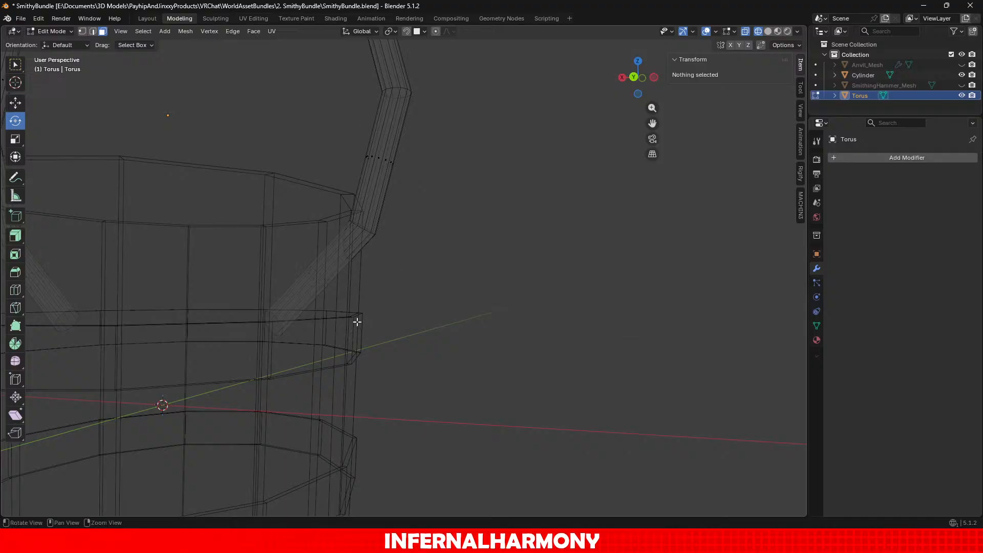
middle_click_drag(357, 321, 381, 328)
left_click_drag(385, 327, 323, 241)
scroll(311, 250, "down", 4)
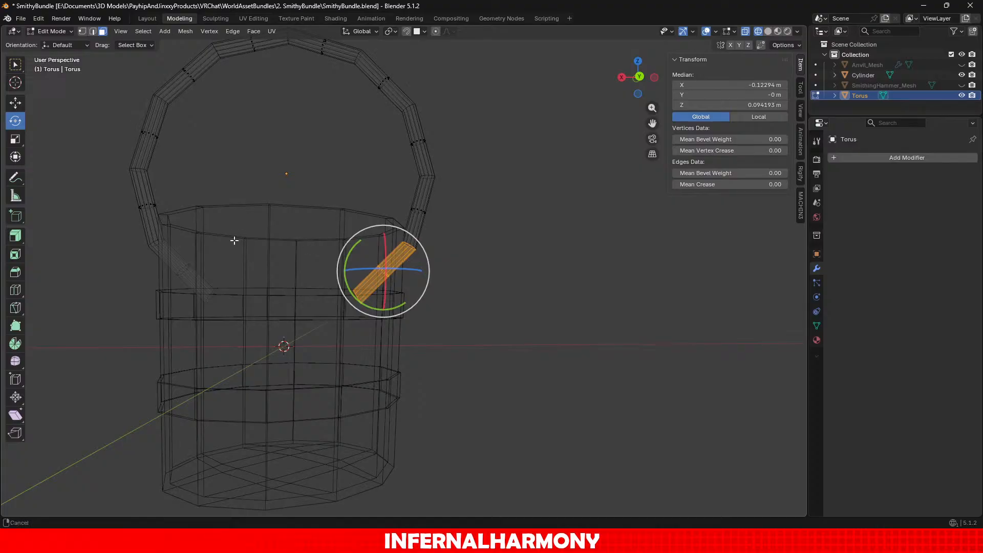
middle_click_drag(234, 241, 328, 228, "shift")
left_click_drag(328, 307, 266, 237, "shift")
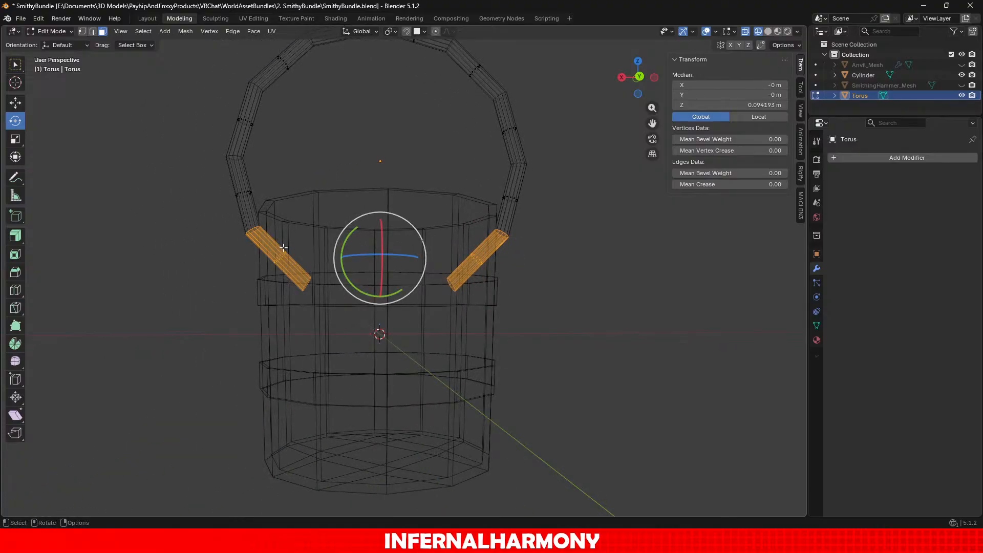
key("x")
left_click(284, 247)
Step: With snapping enabled, move the edge loop at one open end of the handle about 0.0048 m inward along X
scroll(200, 201, "up", 4)
middle_click_drag(200, 201, 314, 246, "shift")
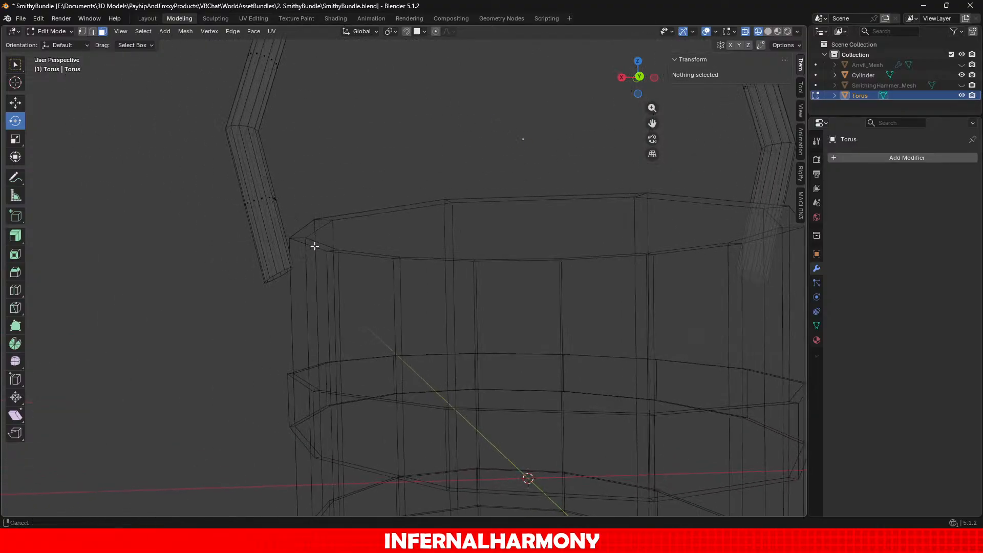
scroll(271, 228, "up", 3)
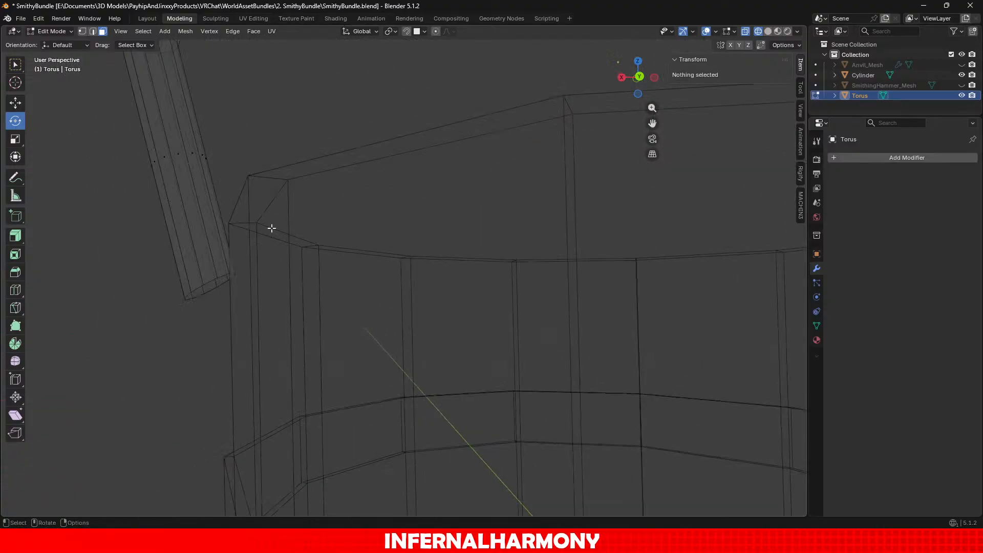
left_click(83, 32)
scroll(194, 236, "up", 2)
middle_click_drag(194, 237, 247, 220, "shift")
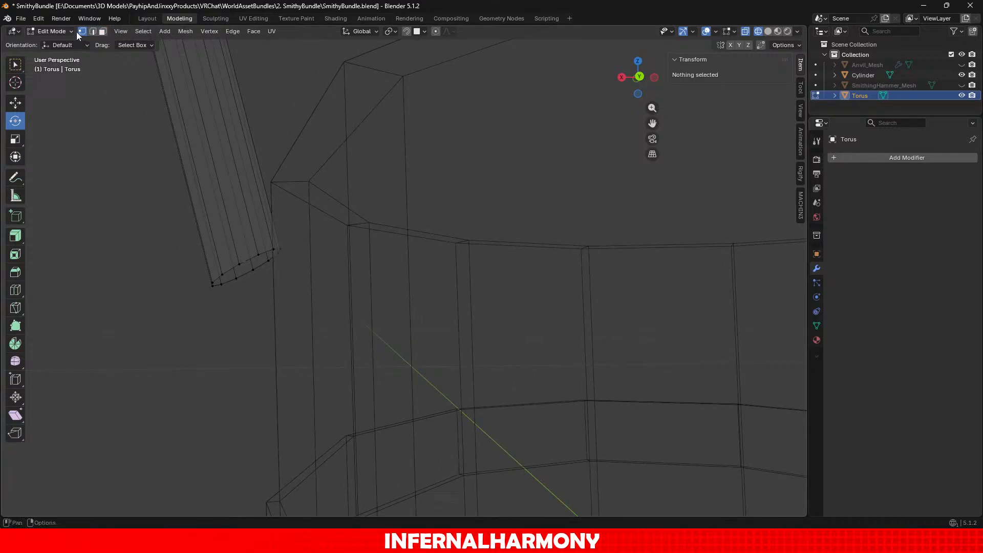
key("2")
left_click(264, 250, "alt")
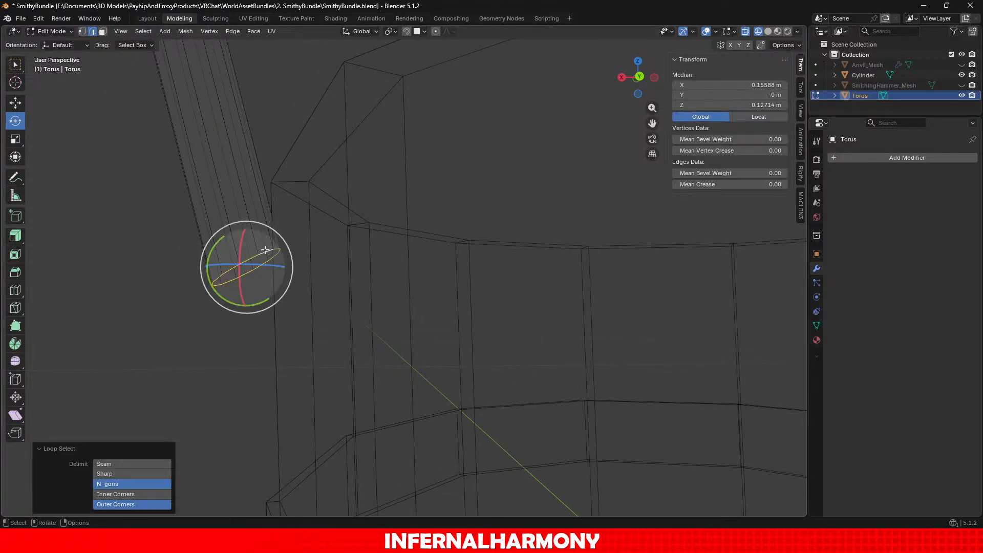
left_click(408, 32)
left_click(15, 104)
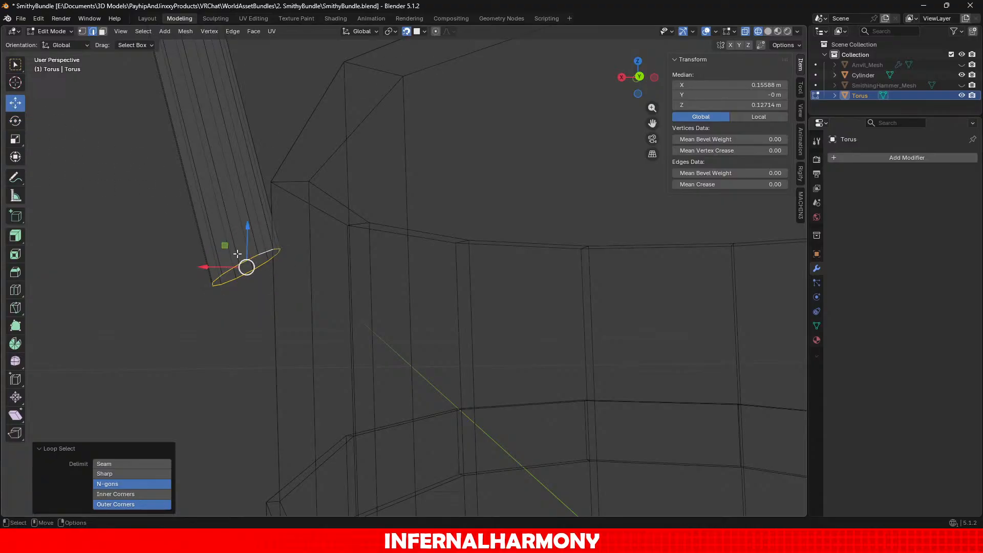
left_click_drag(207, 268, 341, 258)
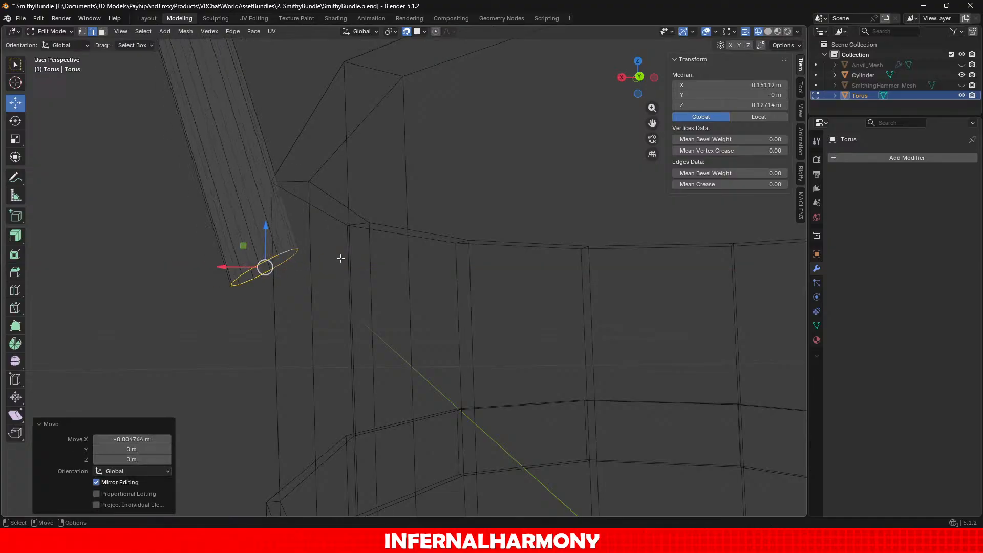
Step: Try to rotate the handle's end loop upright and shift it about 0.0048 m further inward along X
left_click(17, 123)
scroll(213, 207, "up", 2)
middle_click_drag(241, 220, 250, 267)
left_click_drag(249, 298, 281, 326)
left_click(17, 104)
scroll(356, 279, "down", 2)
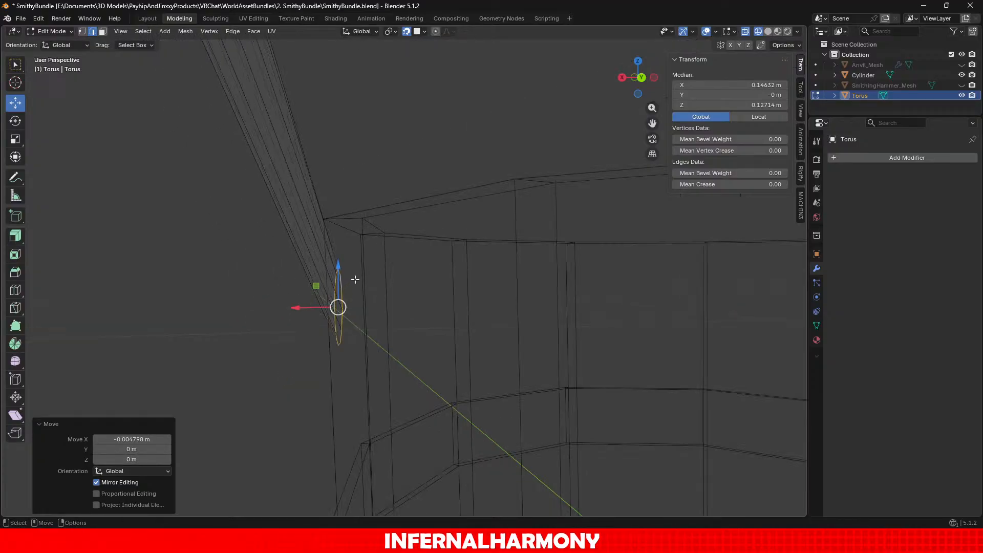
Step: Try to raise the handle's end loop about 0.046 m along Z, above the bucket's rim
scroll(355, 279, "down", 3)
scroll(377, 268, "up", 2)
left_click_drag(378, 245, 409, 172)
scroll(492, 170, "down", 5)
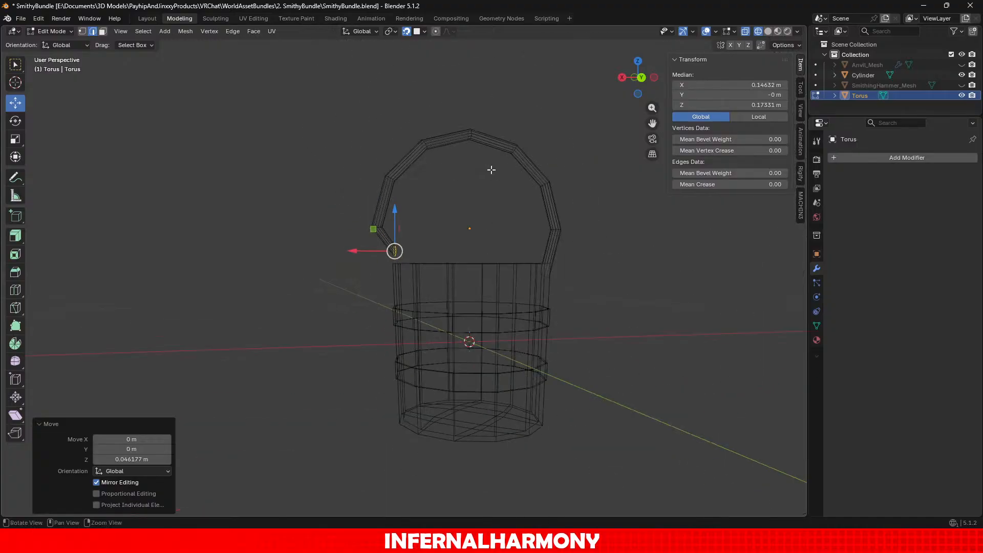
Step: Undo the end loop's raise, its second inward shift and its rotation
middle_click_drag(492, 170, 390, 186)
scroll(260, 216, "up", 4)
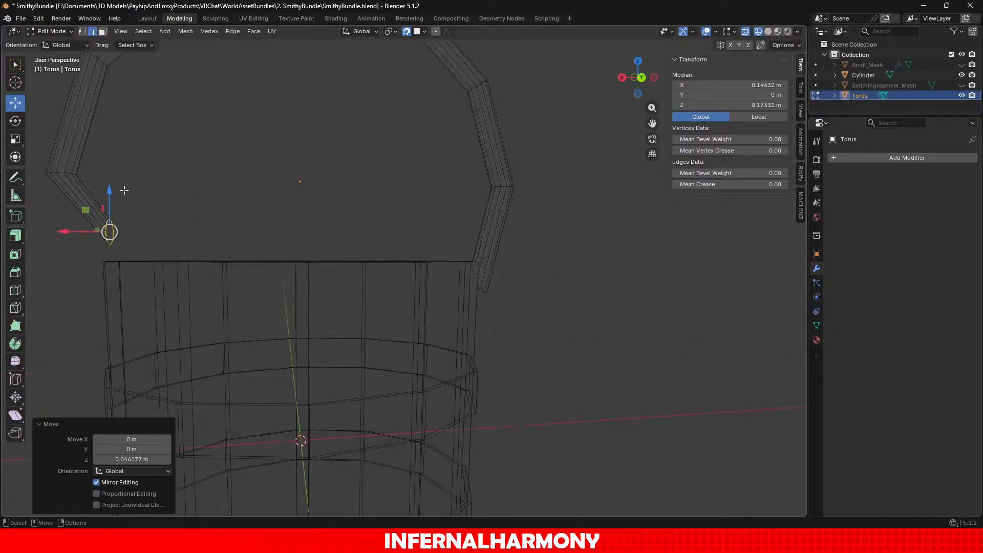
middle_click_drag(123, 191, 358, 232, "shift")
scroll(408, 195, "up", 3)
scroll(338, 208, "down", 5)
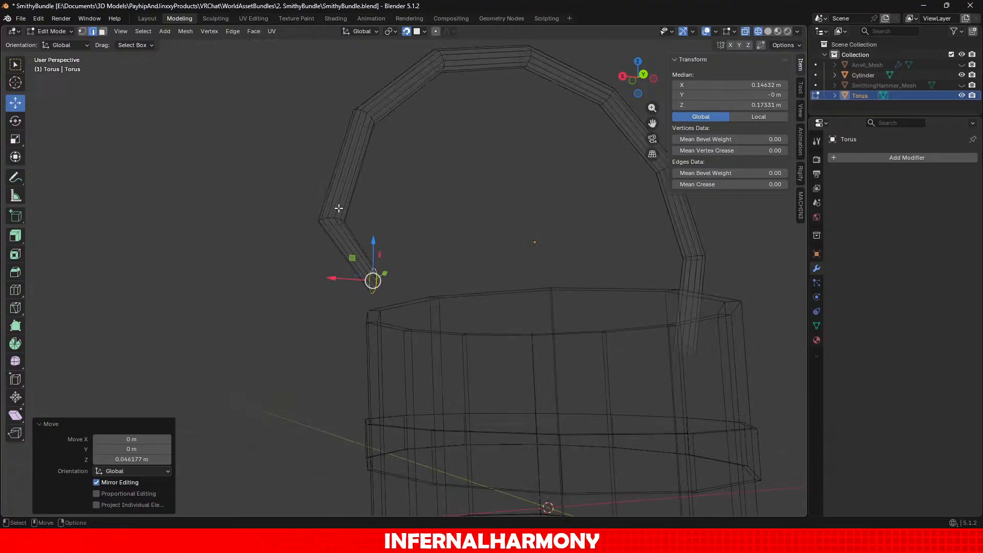
key("ctrl+z")
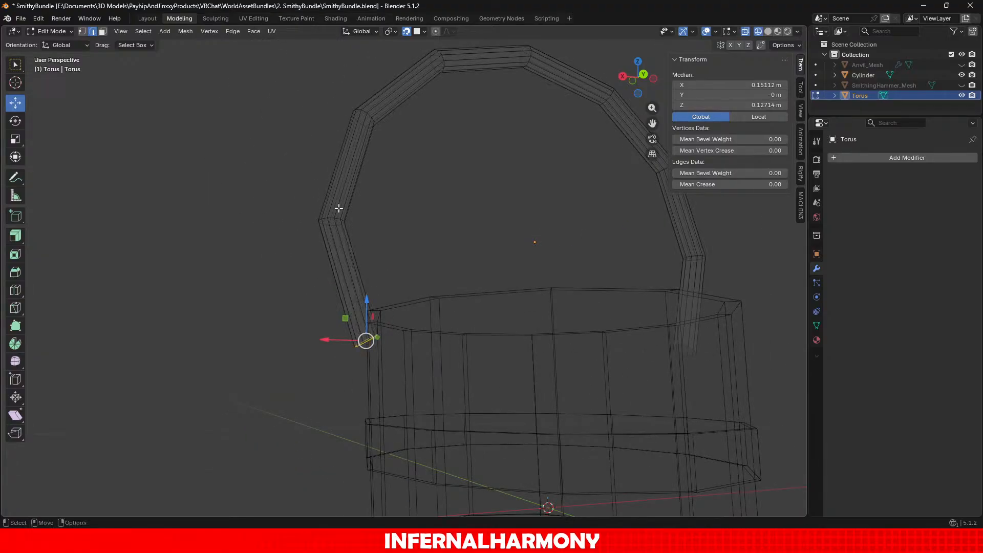
scroll(403, 209, "down", 4)
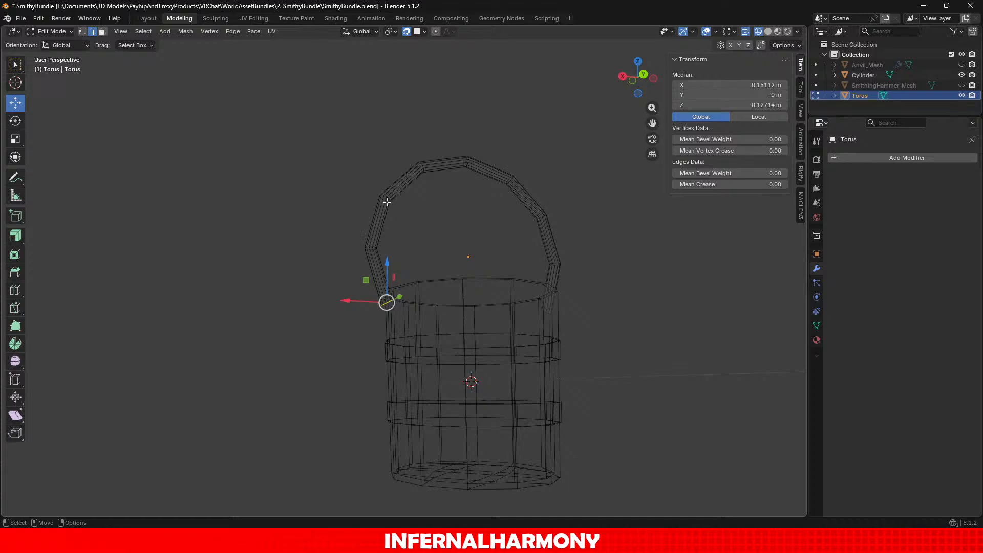
Step: Inspect where the handle's open end loop meets the bucket wall just below the rim
left_click_drag(437, 157, 395, 189, "alt")
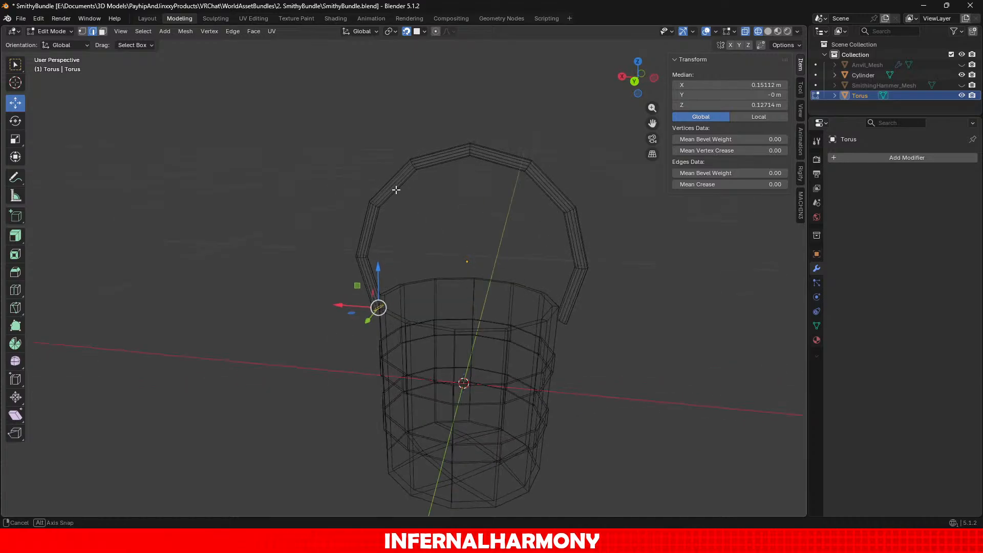
right_click_drag(394, 189, 481, 299, "alt")
left_click_drag(481, 300, 494, 268, "alt")
middle_click_drag(491, 269, 481, 213, "alt")
right_click_drag(481, 213, 432, 229, "alt")
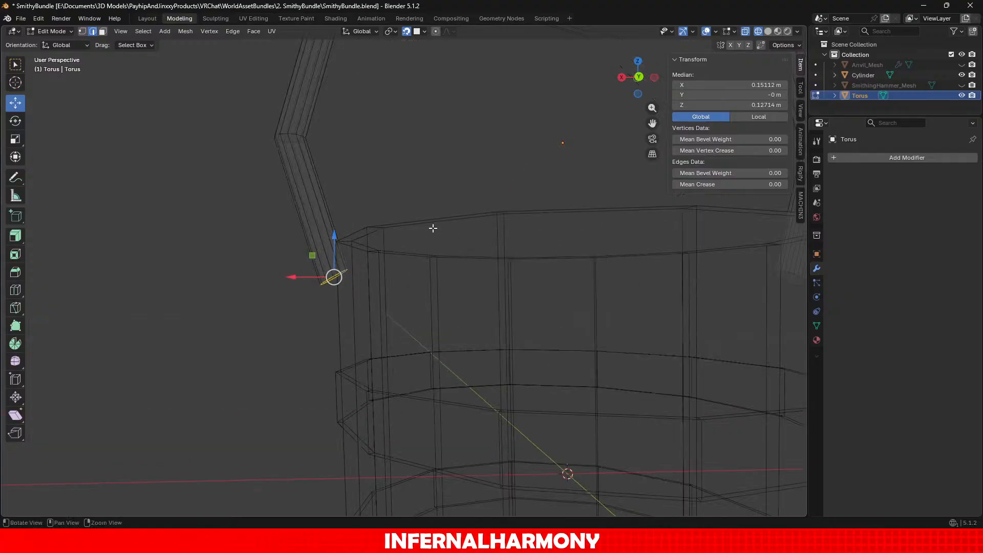
left_click_drag(432, 229, 429, 237, "alt")
right_click_drag(429, 238, 327, 254, "alt")
middle_click_drag(327, 254, 374, 254, "alt")
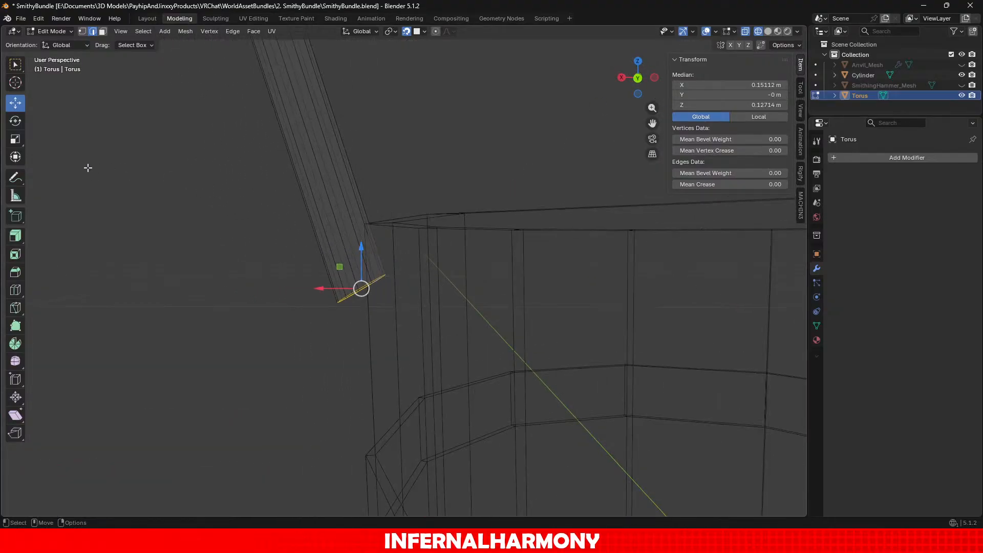
Step: Try to rotate the handle's open end loop 60° about Y and shift it inward along X
left_click(16, 120)
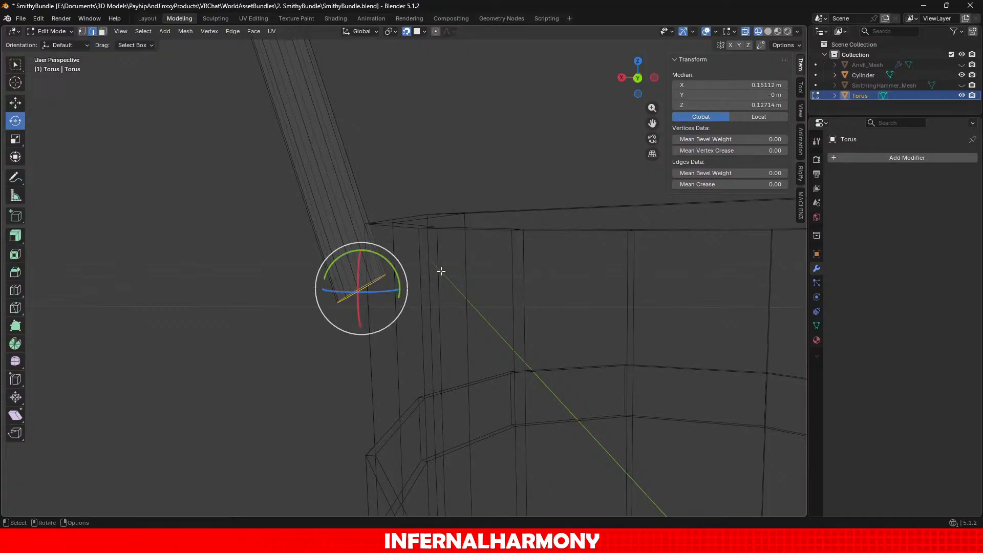
left_click_drag(397, 271, 362, 231)
left_click(16, 102)
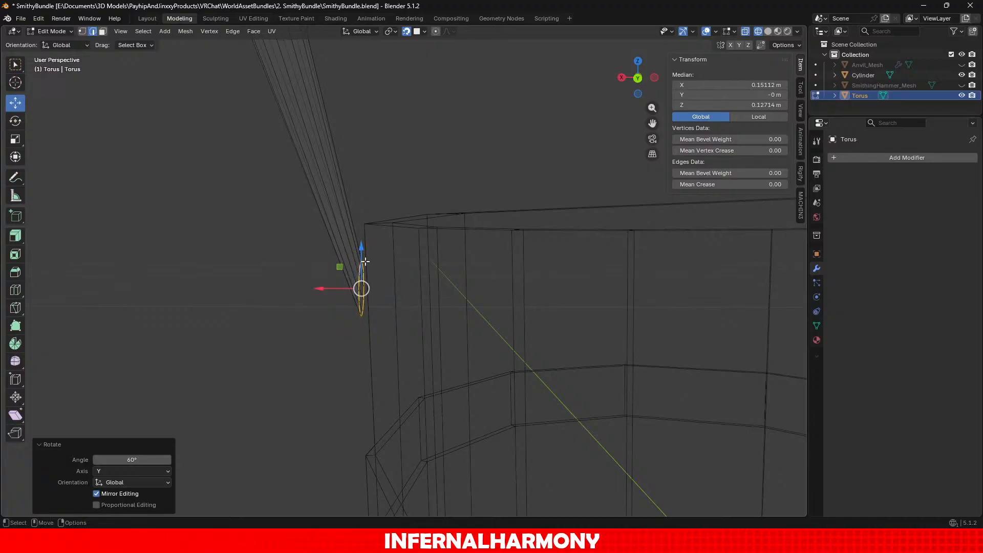
left_click_drag(320, 288, 727, 292)
scroll(575, 303, "down", 5)
key("ctrl+z")
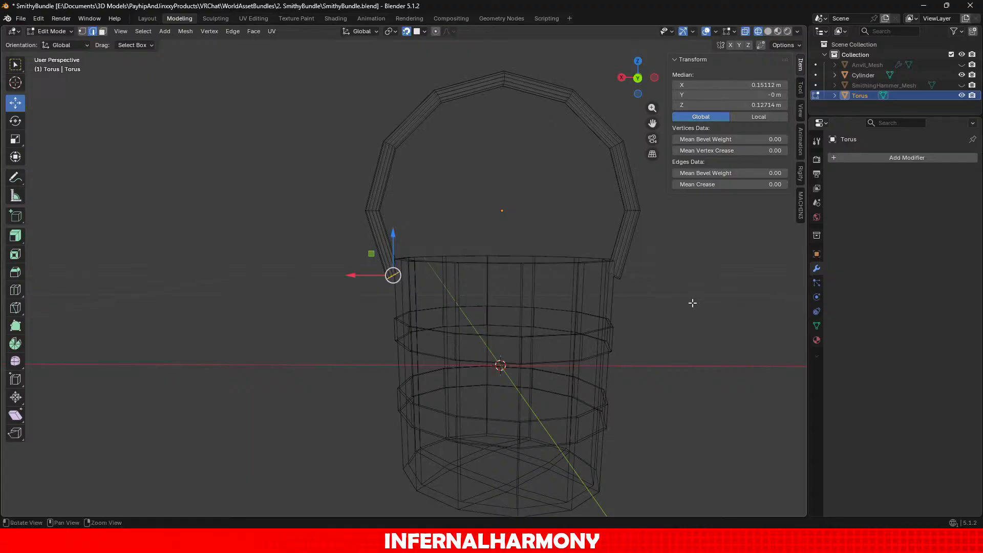
Step: Raise the handle's open end loop about 0.047 m along Z and rotate it 60° about Y
middle_click_drag(691, 302, 483, 313)
left_click_drag(438, 307, 470, 303, "alt")
scroll(338, 299, "up", 4)
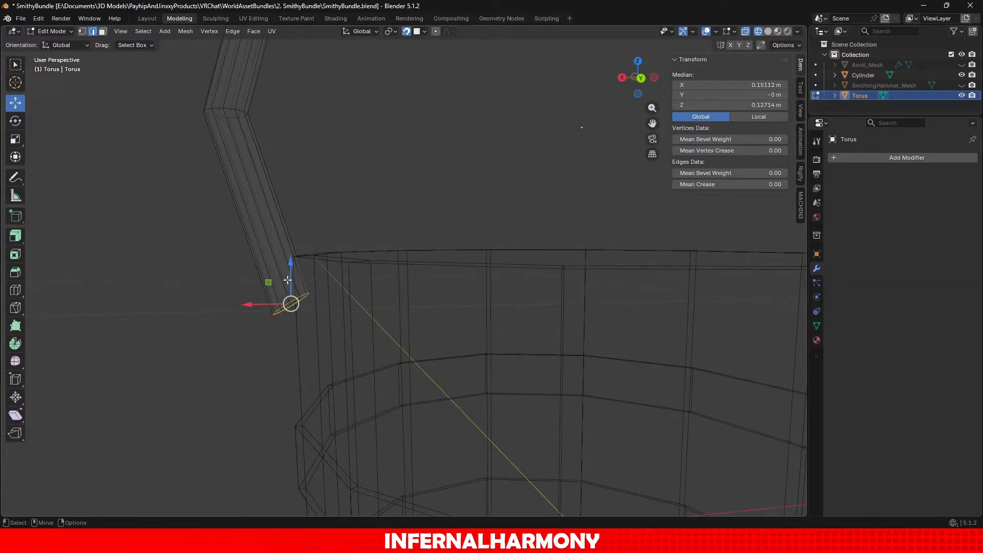
left_click_drag(287, 280, 208, 191)
left_click(16, 121)
key("ctrl+z")
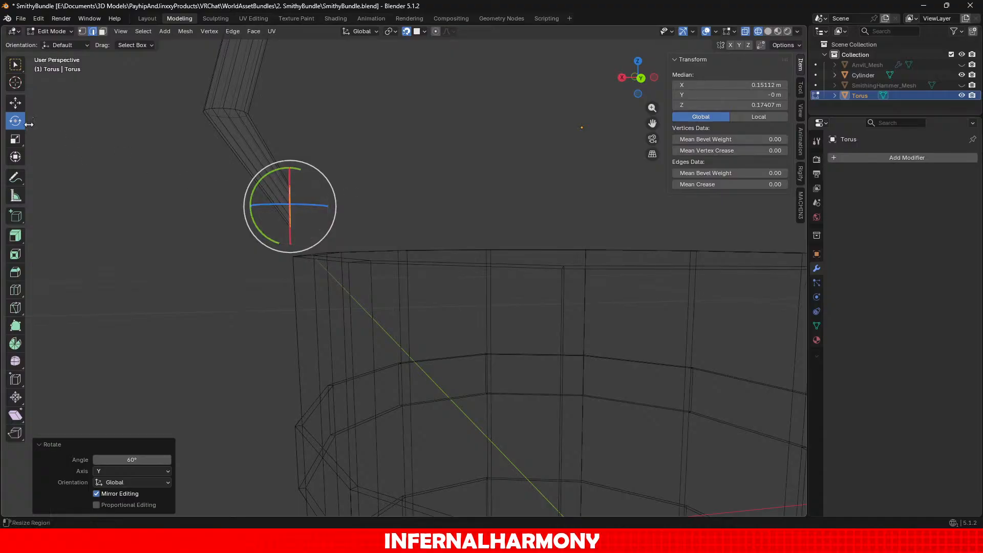
Step: Shift the upright end loop about 0.026 m inward along X, over the bucket's opening
left_click(15, 103)
left_click_drag(254, 204, 307, 187)
scroll(362, 206, "down", 4)
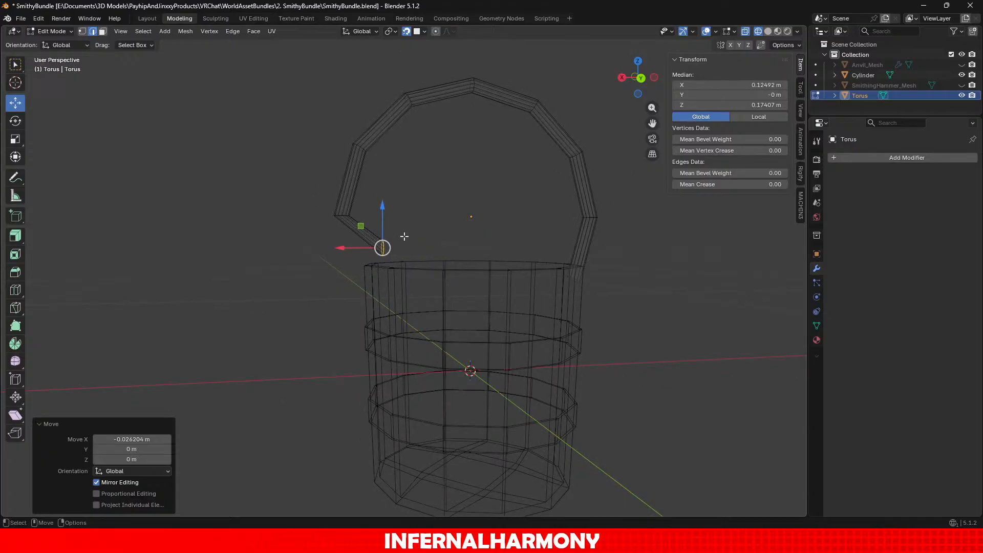
Step: Try to raise the end loop another 0.019 m or so along Z and shift it back outward along X
scroll(299, 240, "up", 3)
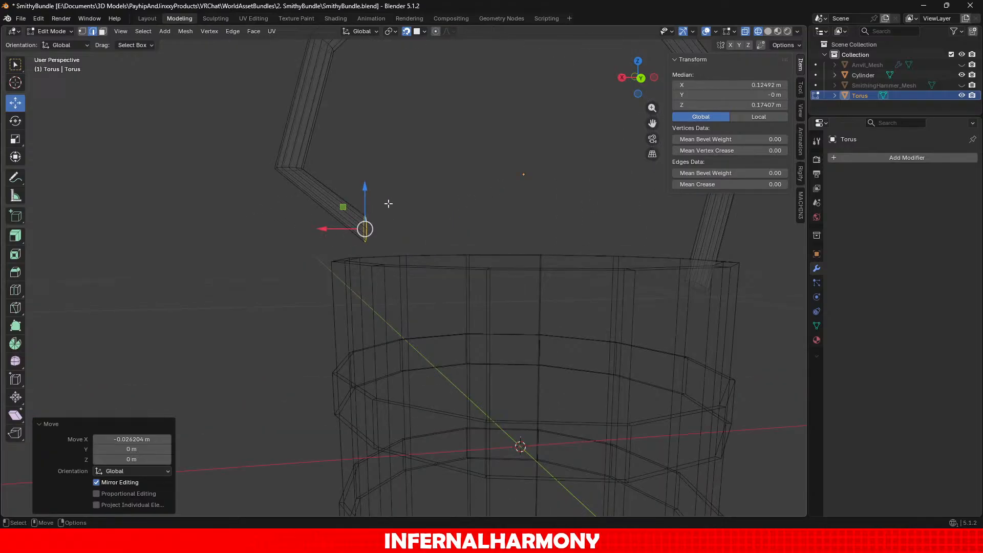
left_click_drag(371, 197, 368, 172)
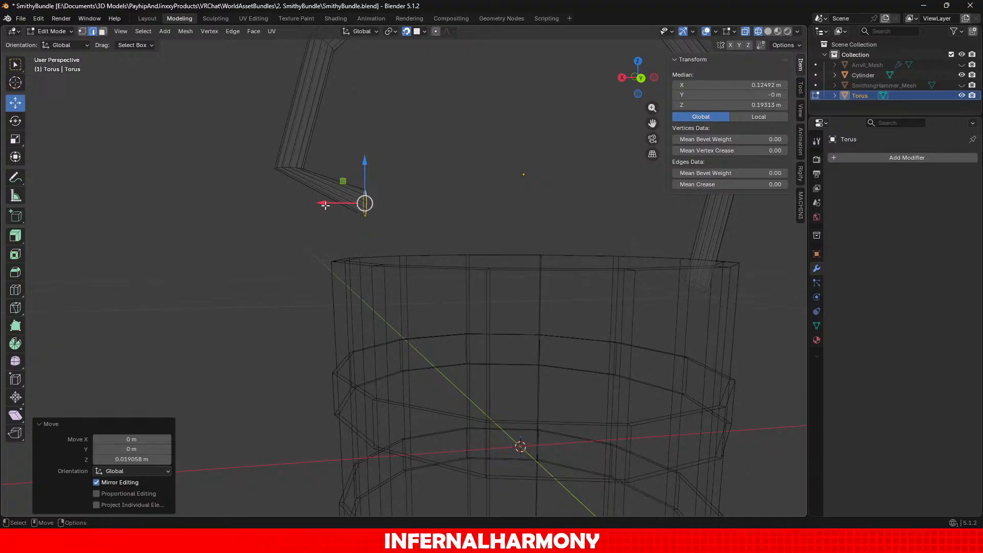
left_click_drag(325, 205, 276, 205)
key("ctrl+z")
key("ctrl+z")
Step: Select all the handle's faces and lower the whole handle about 0.078 m along Z
scroll(353, 214, "down", 5)
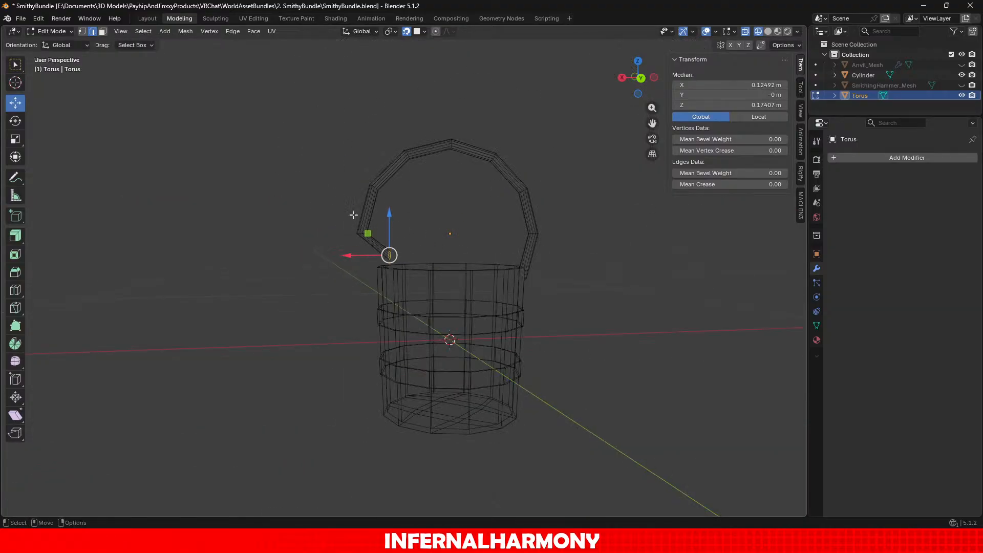
left_click(102, 31)
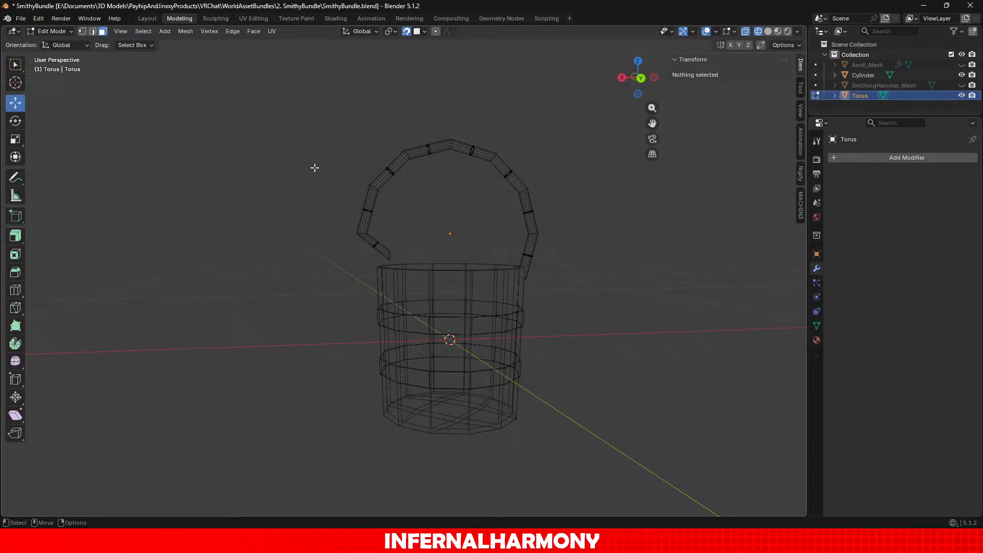
left_click_drag(605, 336, 266, 115)
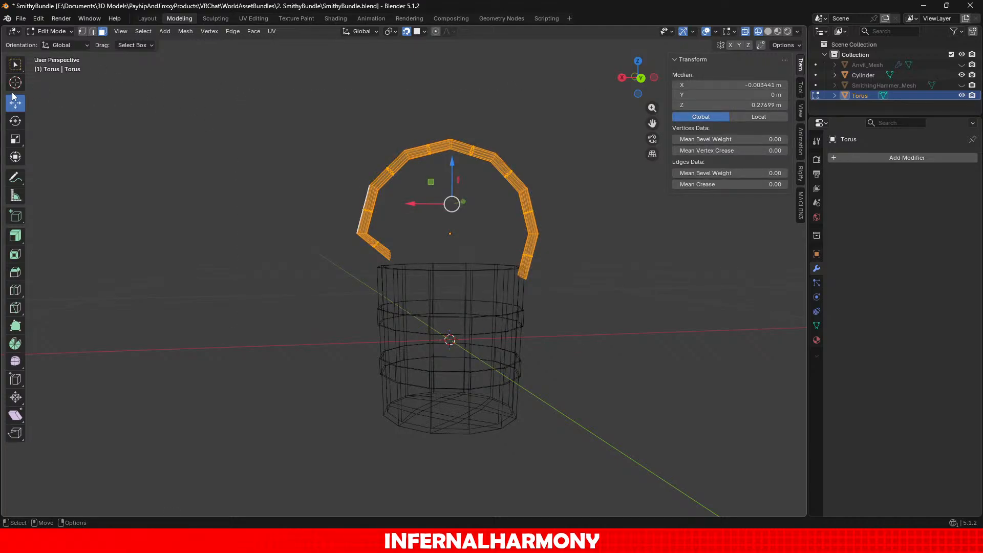
left_click_drag(448, 169, 452, 210)
Step: In back view, select the handle's upright end loop and move it about 0.021 m outward along X to the bucket's outer wall
scroll(460, 228, "up", 6)
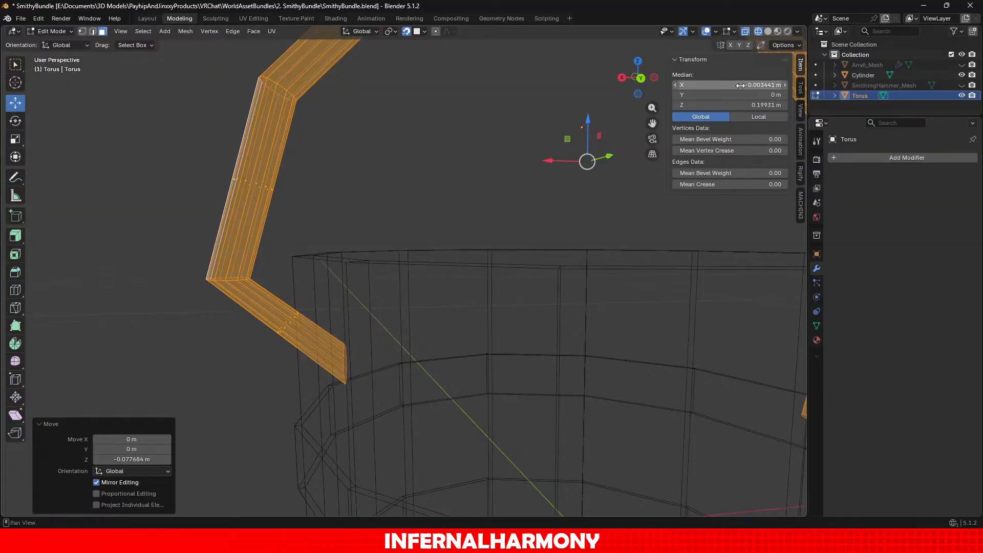
left_click(641, 78)
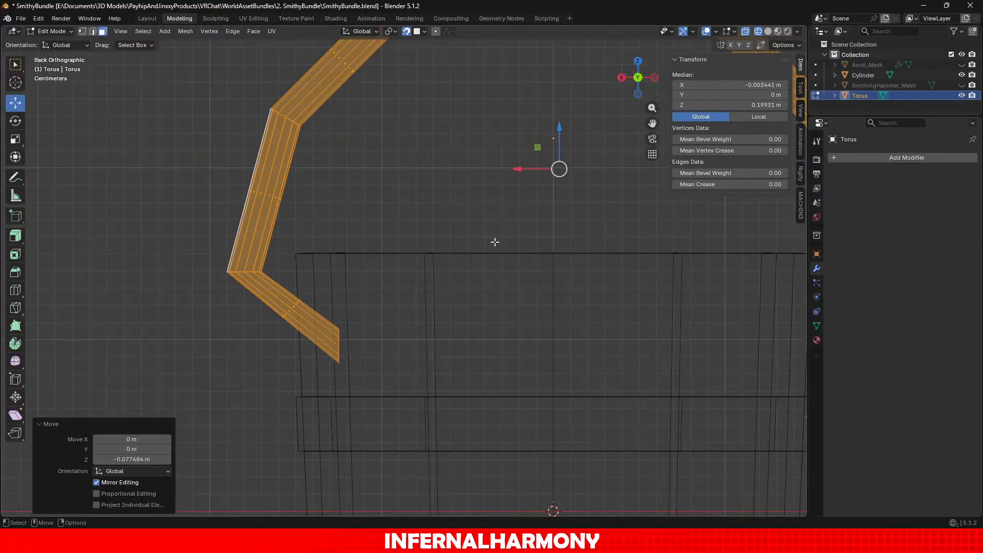
scroll(355, 367, "up", 4)
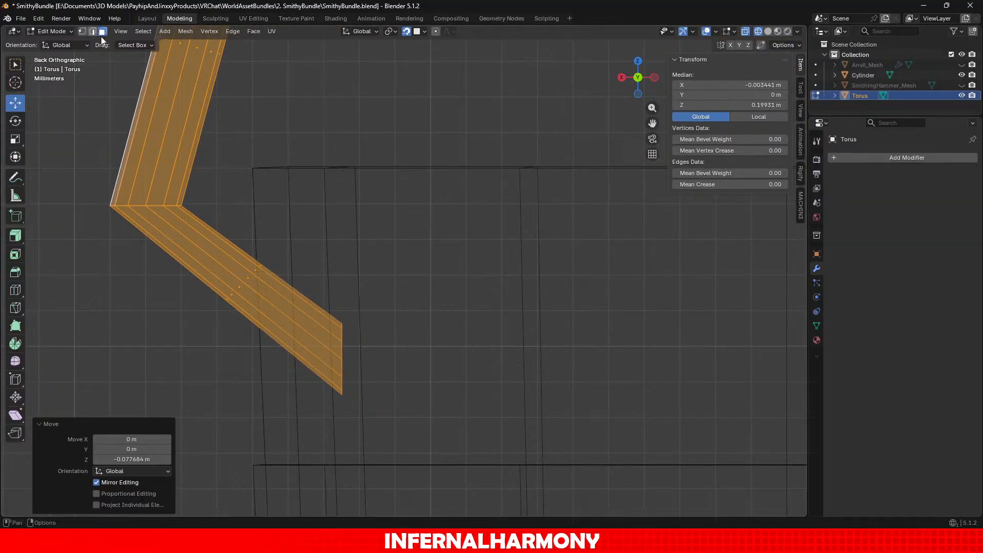
left_click_drag(435, 458, 332, 264)
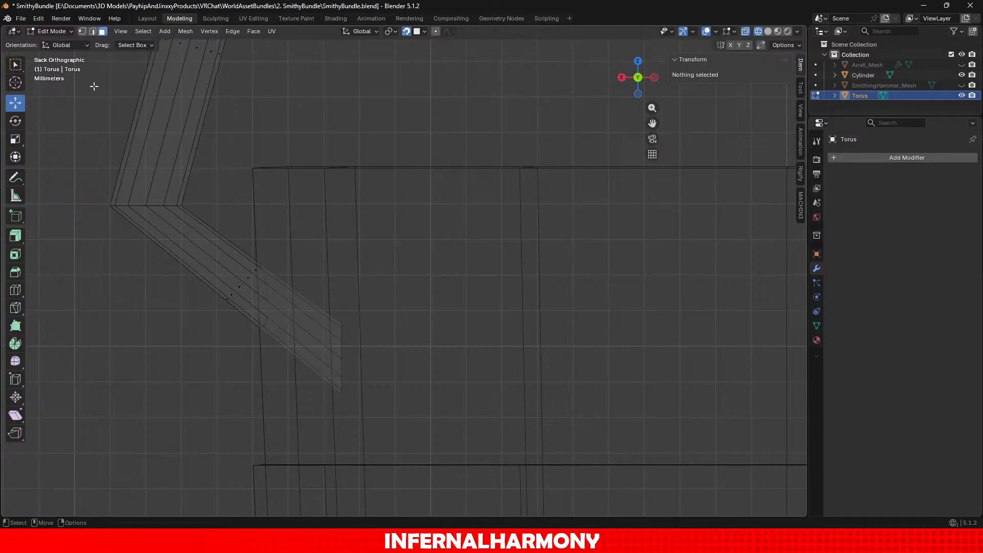
left_click(372, 326)
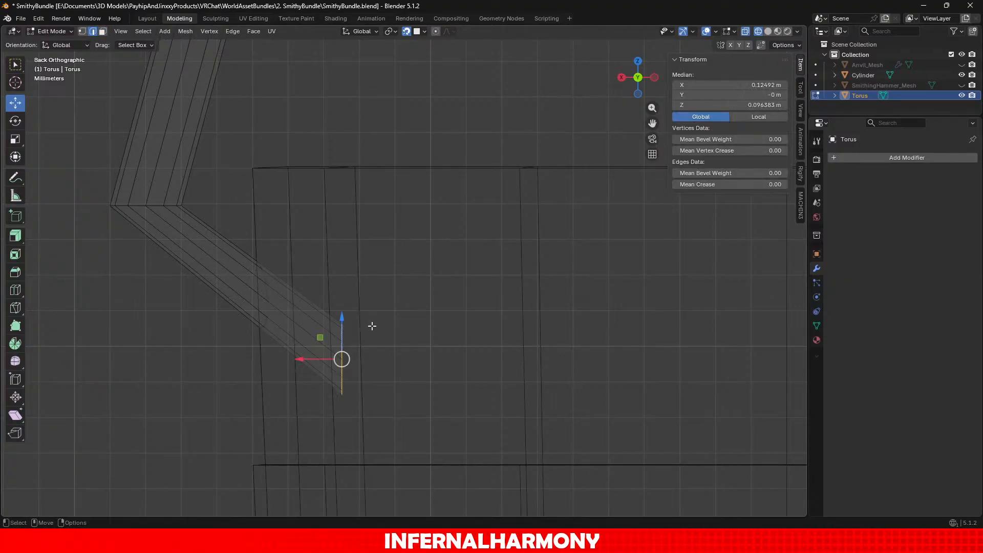
left_click_drag(302, 359, 269, 345)
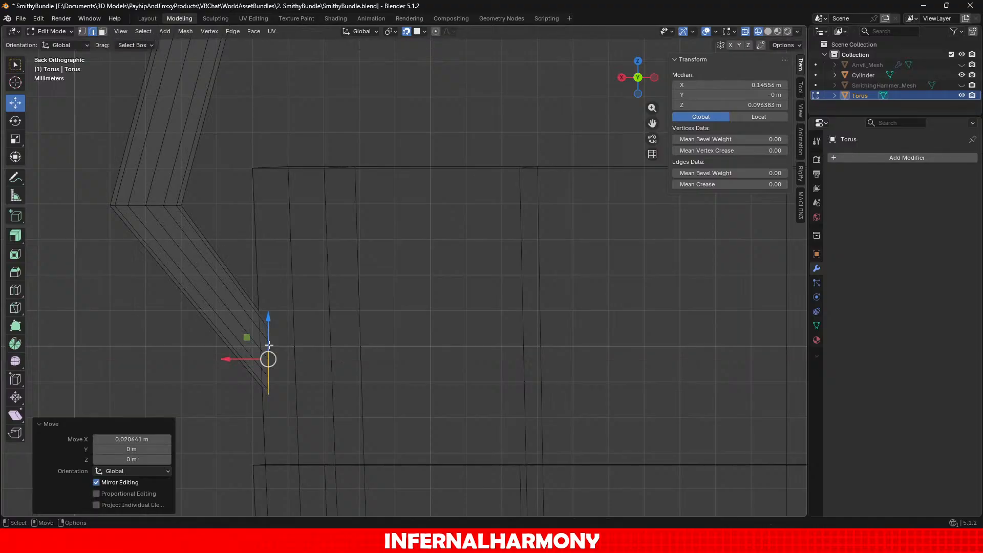
Step: Delete the unedited half of the handle on the negative X side, up to the centre line
scroll(588, 476, "down", 6)
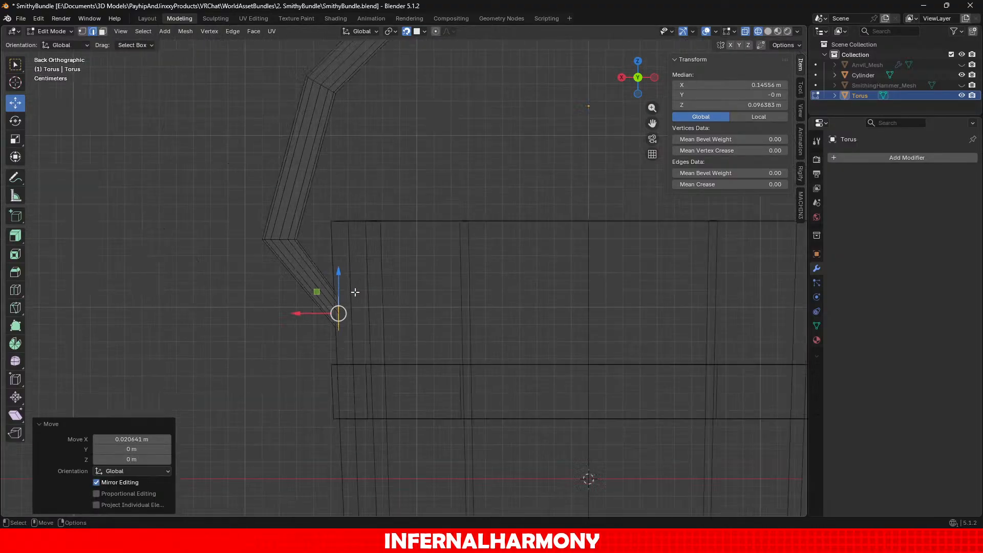
middle_click_drag(493, 310, 388, 322, "shift")
left_click_drag(604, 426, 357, 111)
key("x")
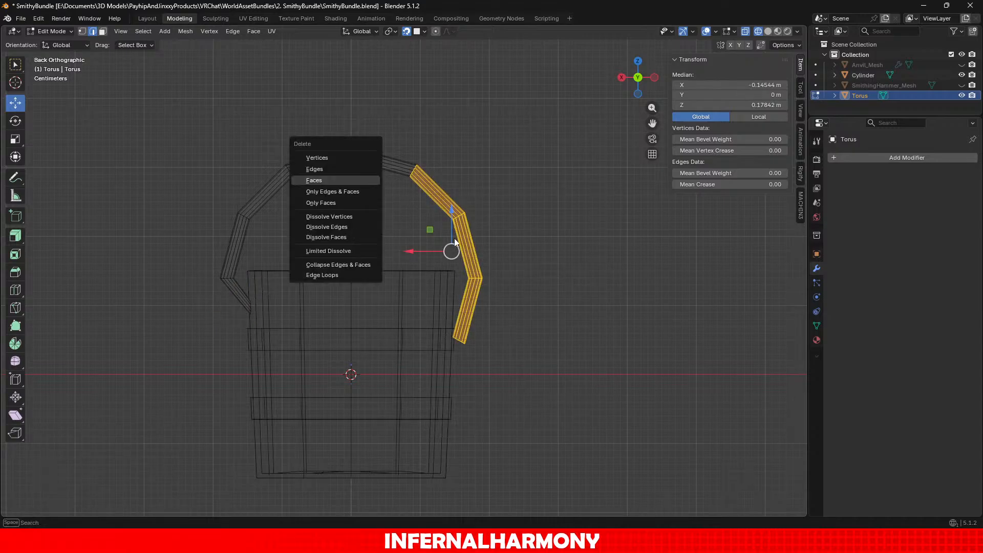
left_click(312, 169)
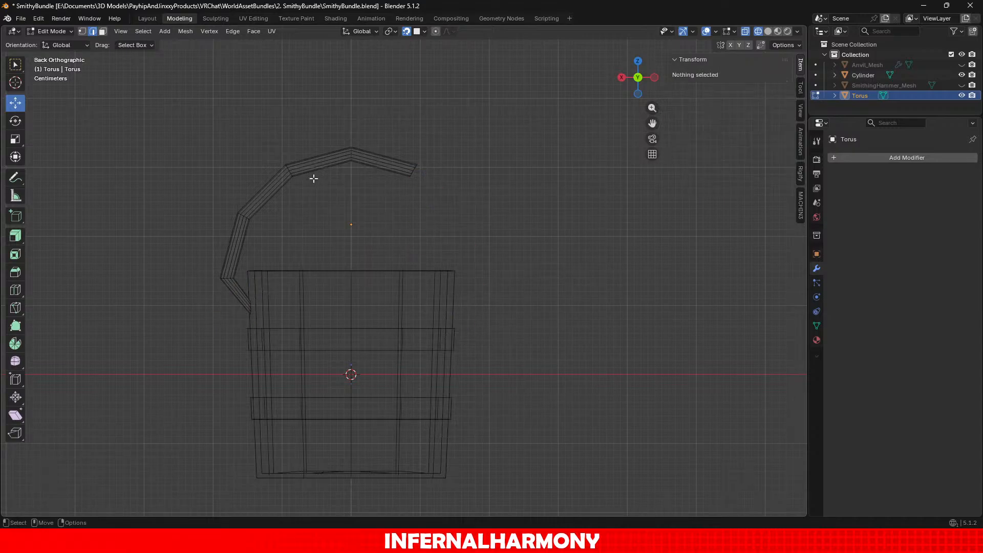
left_click(103, 33)
left_click_drag(563, 293, 362, 98)
key("x")
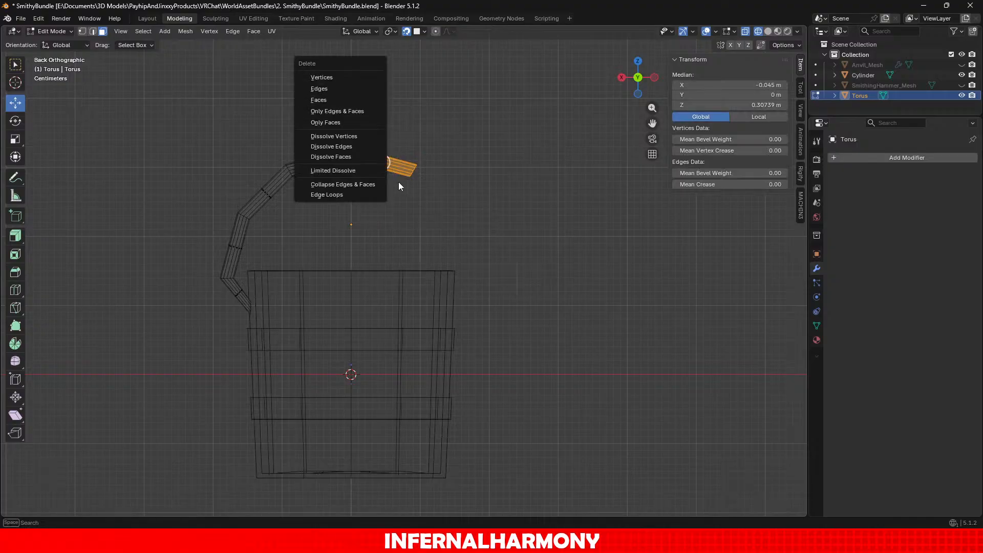
left_click(339, 98)
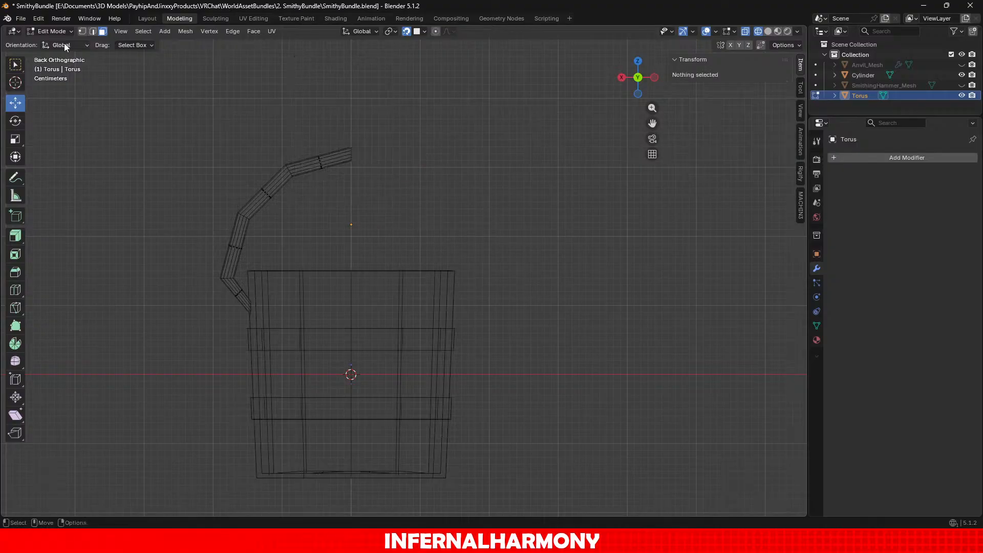
Step: Return to Object Mode and add a Mirror modifier on the X axis to the half handle
left_click(50, 33)
left_click(58, 43)
left_click(917, 159)
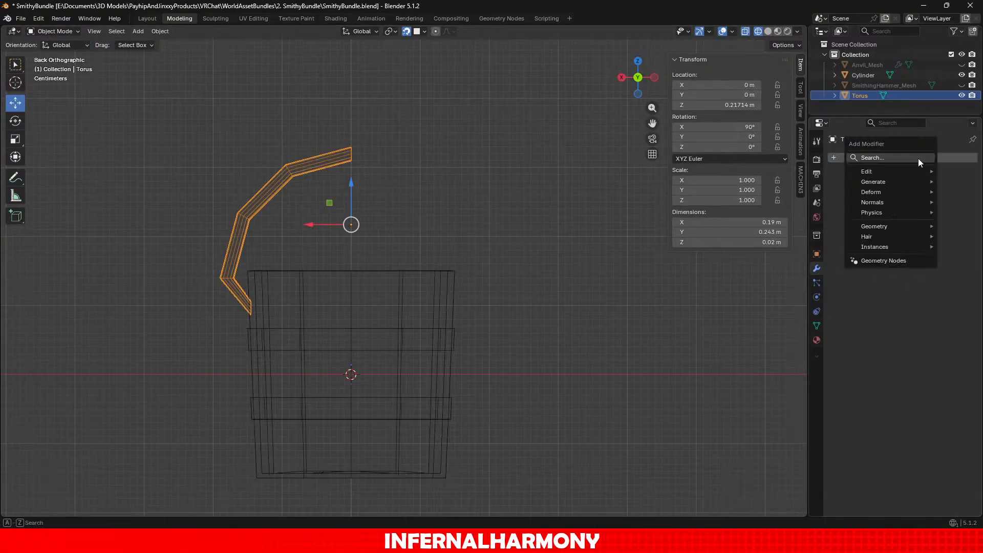
type("mirr")
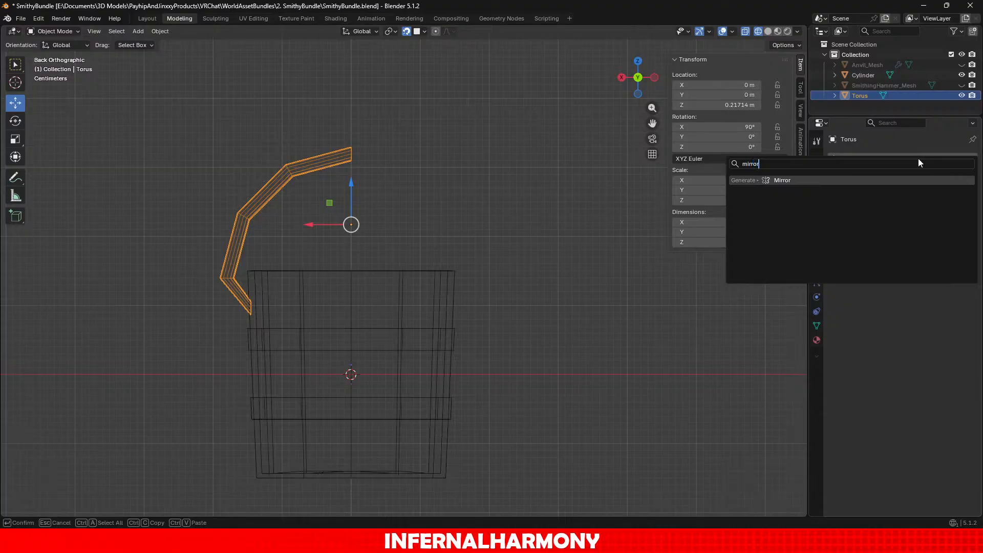
type("or")
key("Return")
scroll(507, 415, "up", 2)
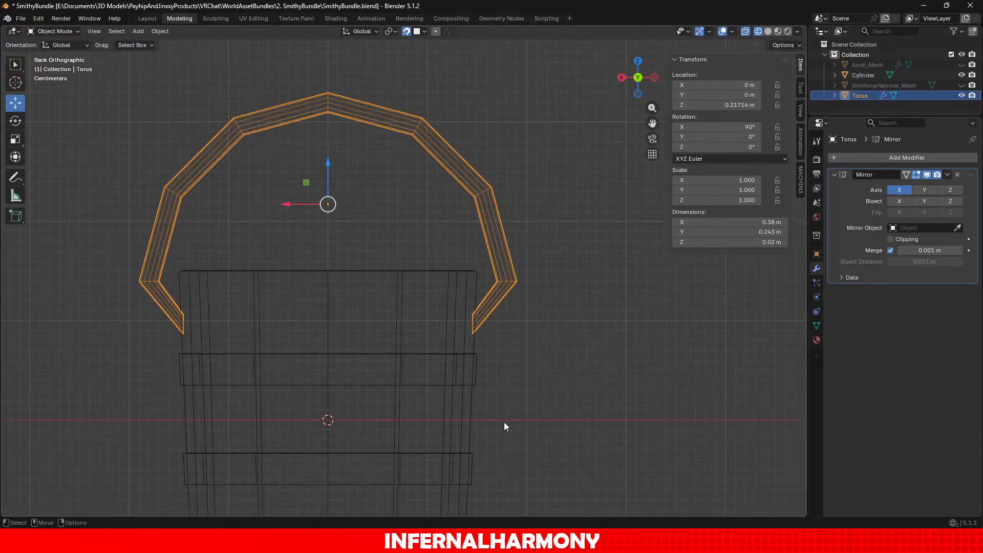
Step: Try to apply the handle's Mirror modifier
middle_click_drag(504, 422, 461, 389)
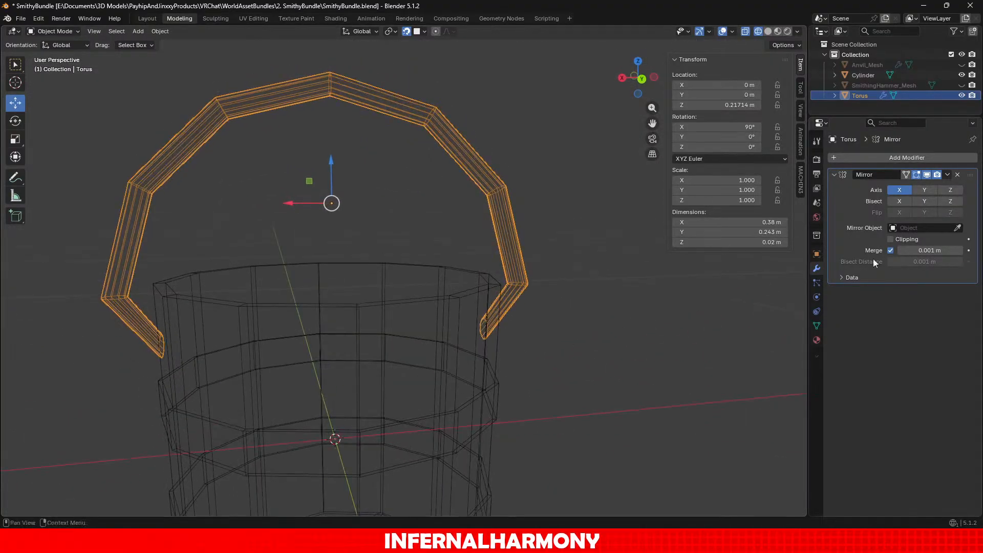
left_click(947, 175)
left_click(930, 189)
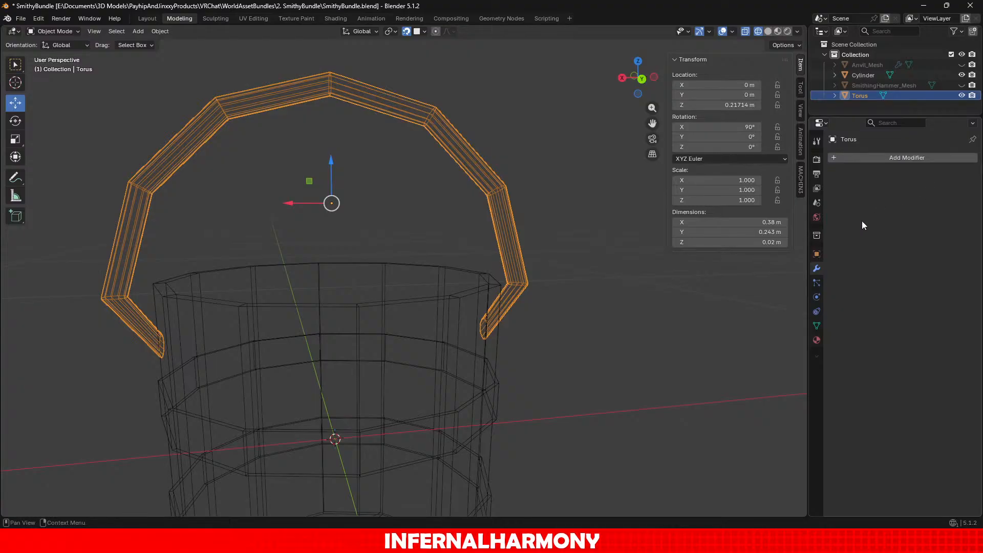
Step: Display the scene in solid shading and undo applying the handle's Mirror modifier
left_click(768, 31)
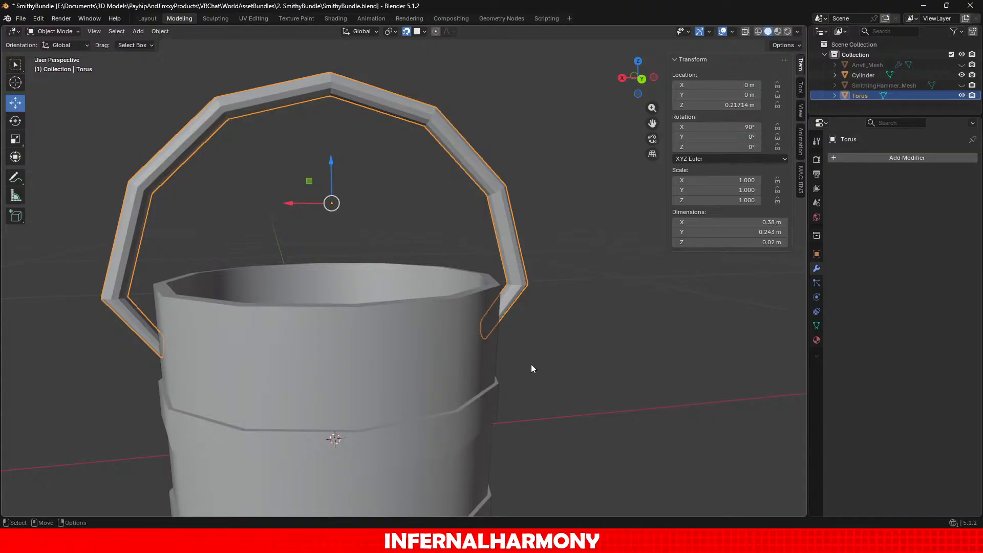
scroll(533, 364, "up", 1)
key("ctrl+z")
scroll(144, 334, "up", 1)
Step: Edit the handle's vertices and move the end loop's middle side vertex about 0.0006 m inward along X, into the bucket wall
middle_click_drag(144, 334, 418, 219, "alt")
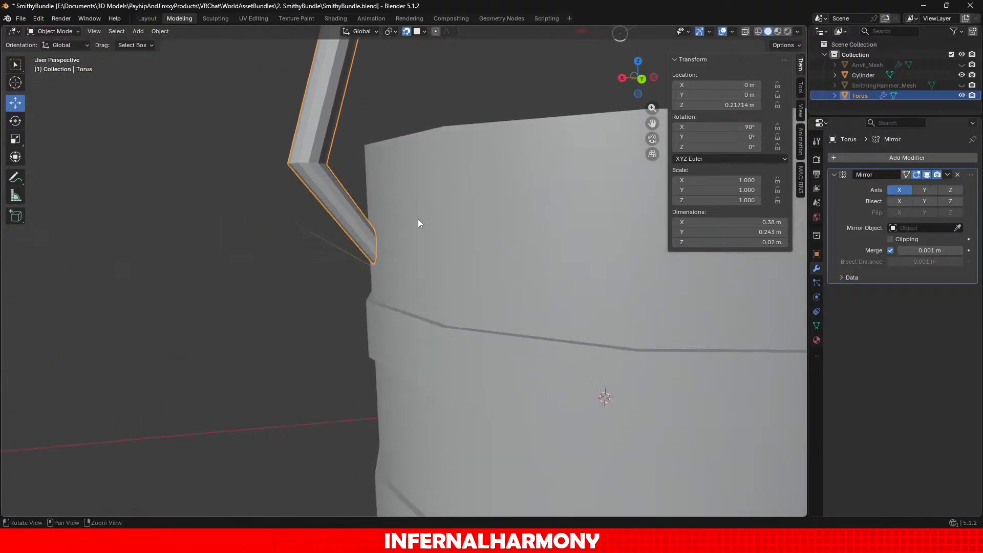
scroll(418, 219, "up", 3)
left_click(68, 31)
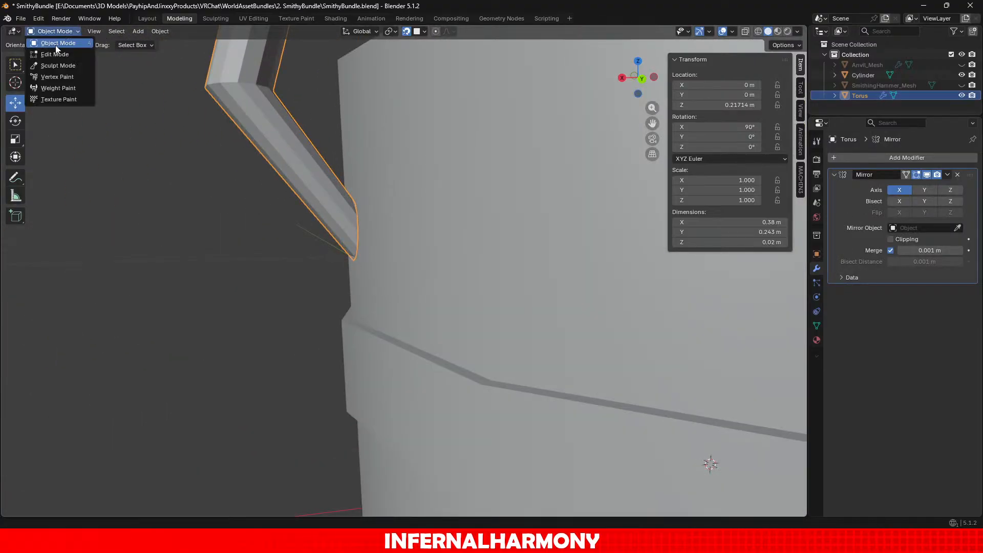
left_click(50, 54)
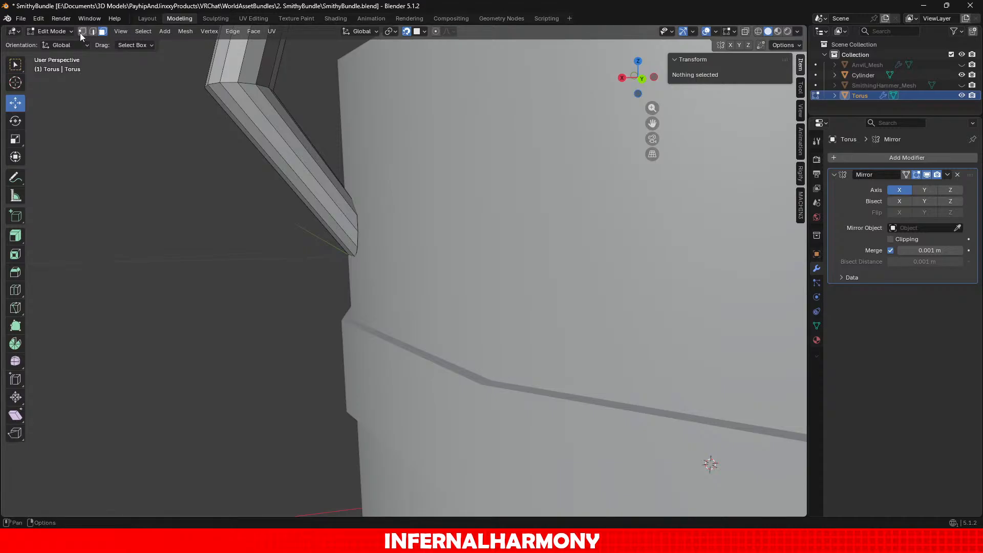
scroll(219, 99, "up", 3)
middle_click_drag(218, 99, 309, 213, "alt")
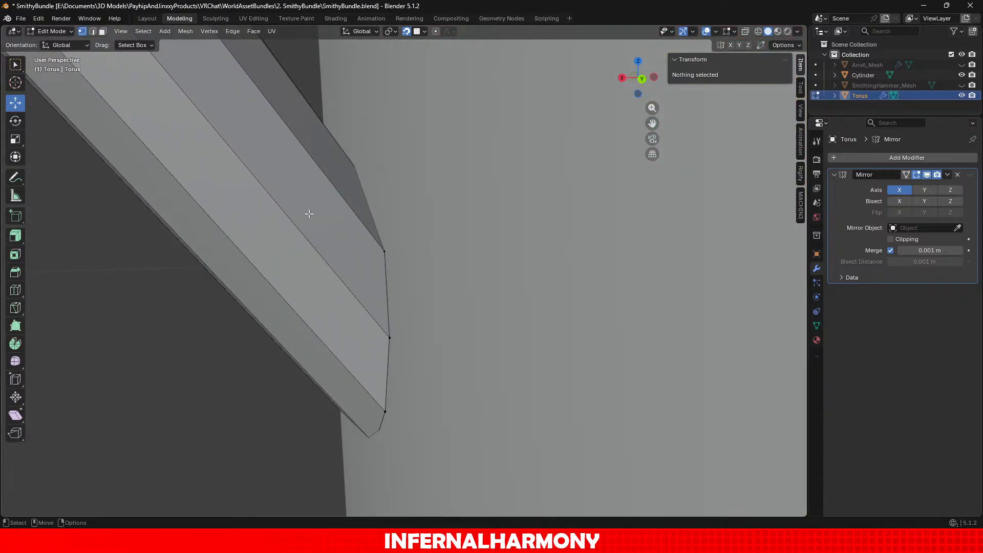
left_click(385, 323)
left_click_drag(352, 340, 363, 344)
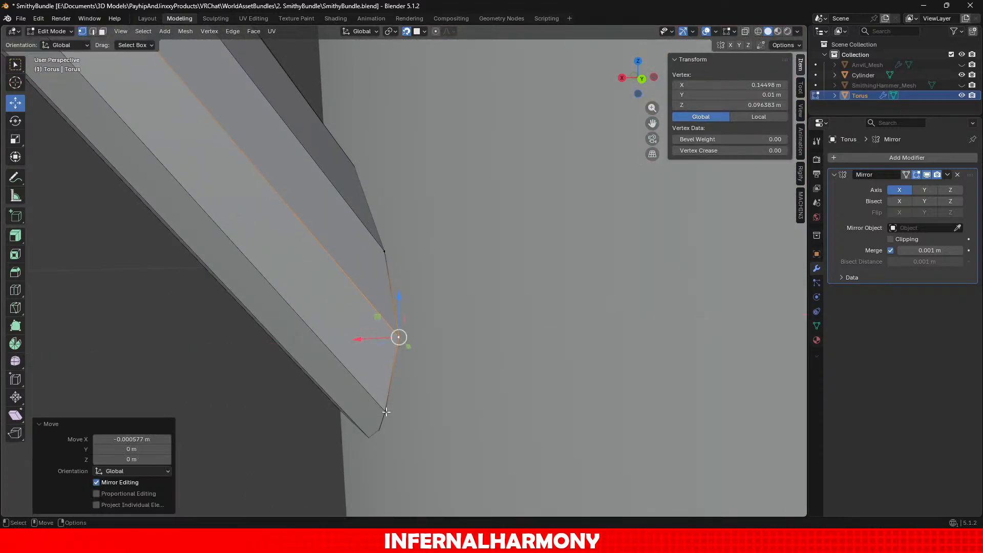
Step: Move the end loop's lower side vertex slightly inward along X, into the bucket wall
left_click(384, 411)
left_click_drag(353, 413, 370, 414)
left_click(371, 414)
Step: Switch the transform orientation to Normal and move the positive-Y vertex beside the end loop's lowest one about 0.0007 m along normal Y
left_click(360, 436)
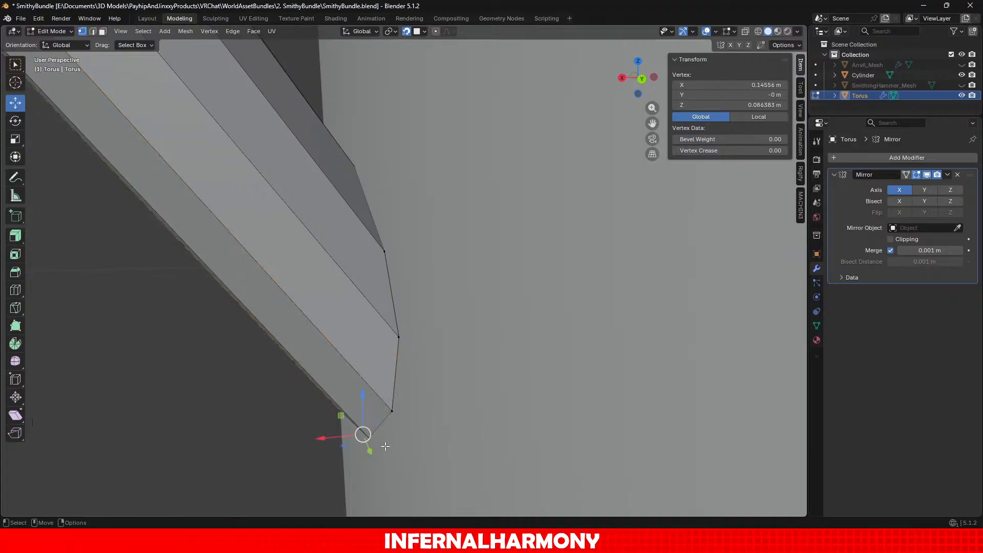
middle_click_drag(349, 450, 419, 464)
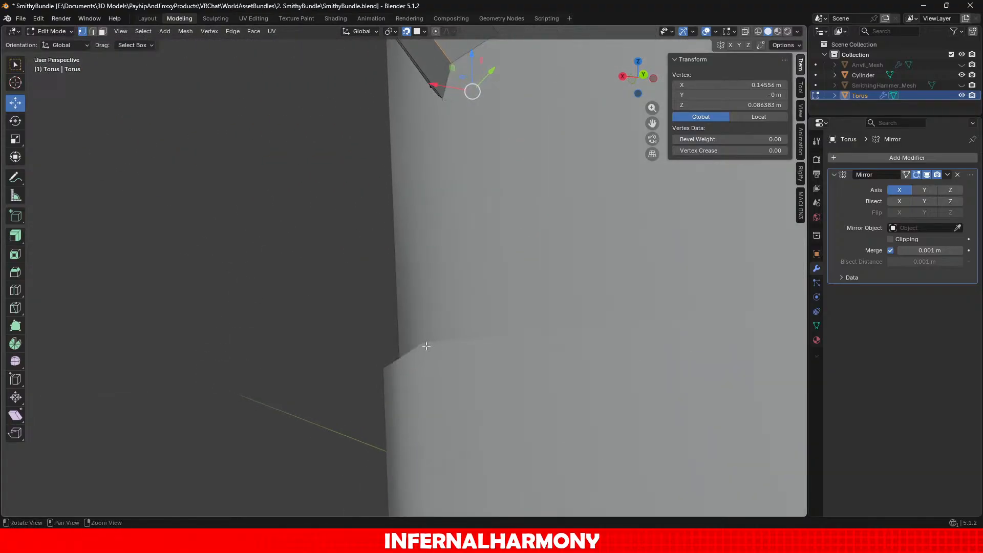
middle_click_drag(428, 345, 411, 330)
left_click_drag(398, 222, 441, 199)
left_click(460, 174)
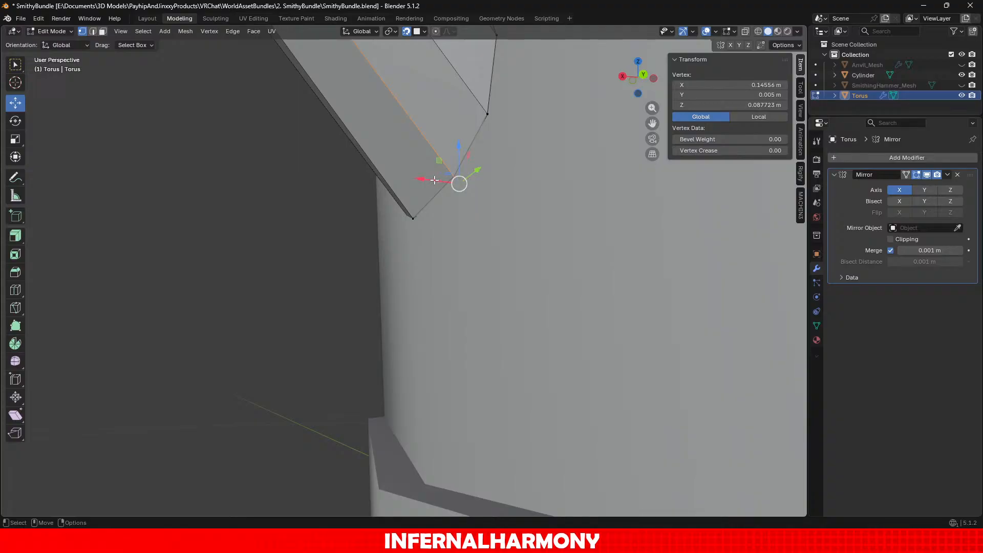
left_click_drag(438, 161, 465, 200)
key("ctrl+z")
left_click(86, 45)
left_click(64, 100)
left_click_drag(468, 215, 464, 210)
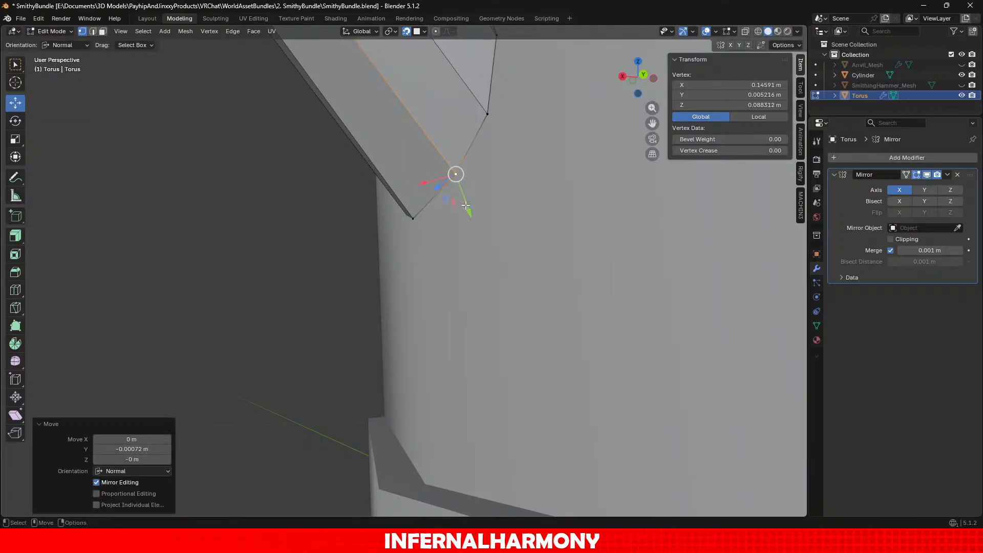
Step: Move the matching end-loop vertex on the handle's negative-Y side slightly upward along its normal Y axis
middle_click_drag(464, 210, 429, 202)
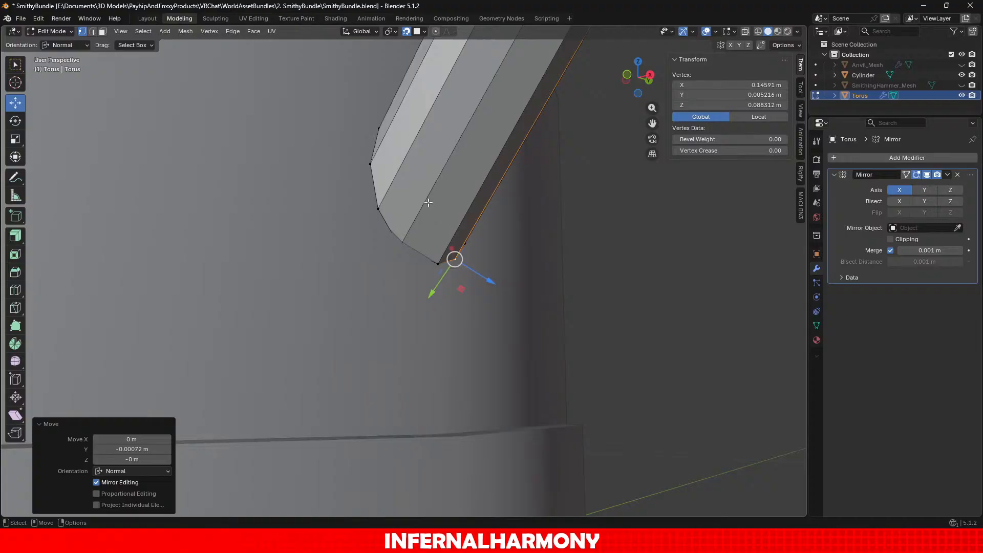
left_click(400, 241)
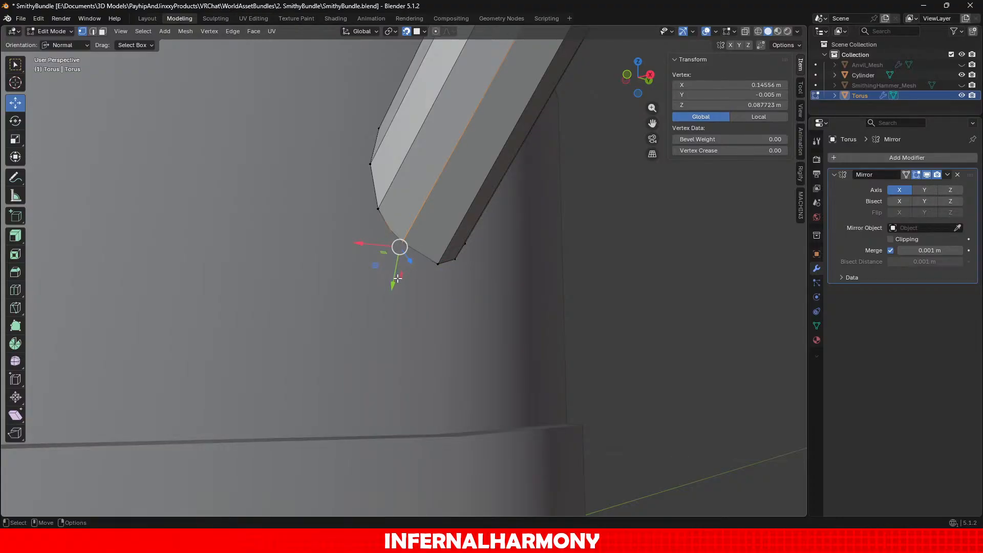
left_click_drag(406, 269, 400, 247)
left_click_drag(390, 288, 418, 297)
Step: Select the lower side vertex on the end loop's negative-Y side and change the transform orientation from Normal to Default
left_click(438, 262)
left_click(378, 208)
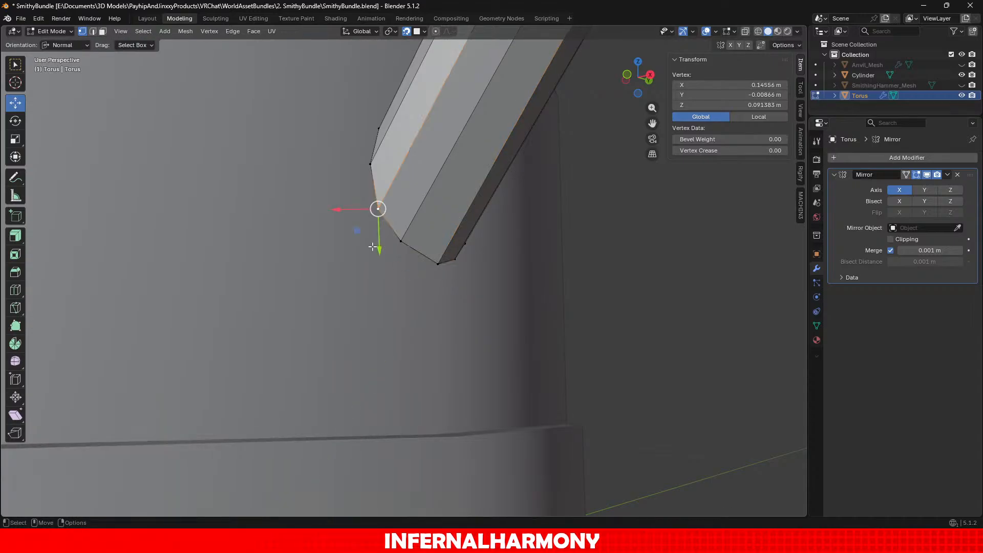
middle_click_drag(364, 221, 240, 323)
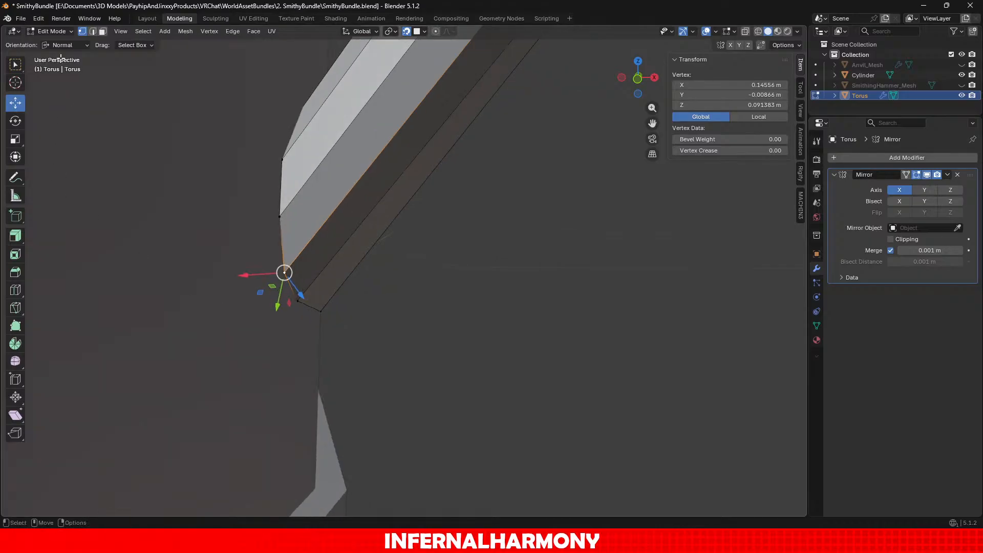
left_click(63, 46)
left_click(63, 84)
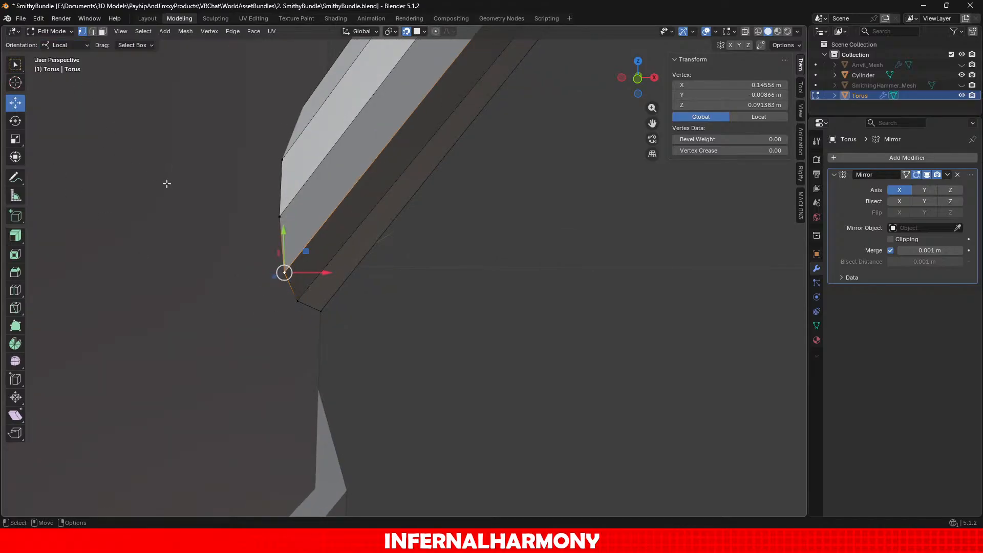
left_click(58, 49)
left_click(62, 69)
left_click(52, 31)
left_click(51, 40)
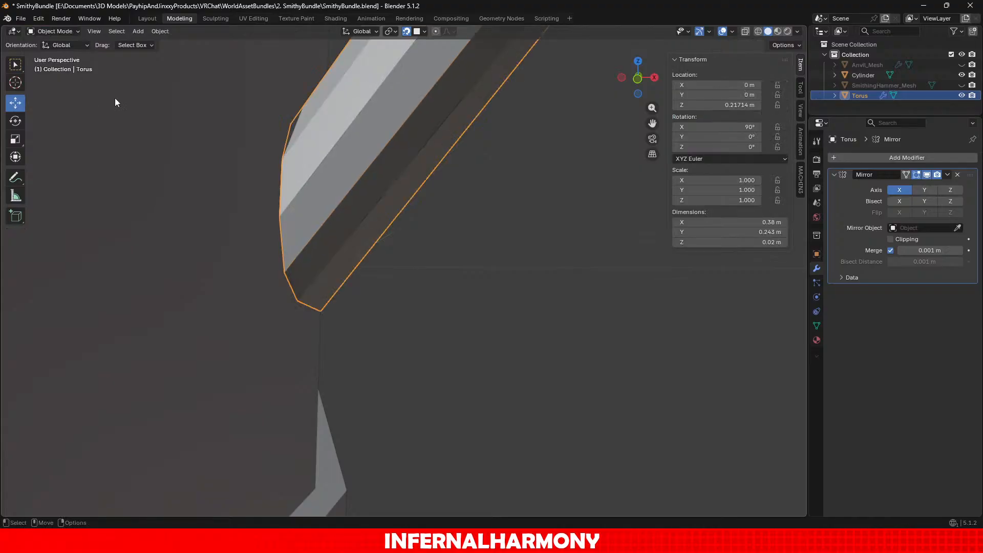
left_click(52, 33)
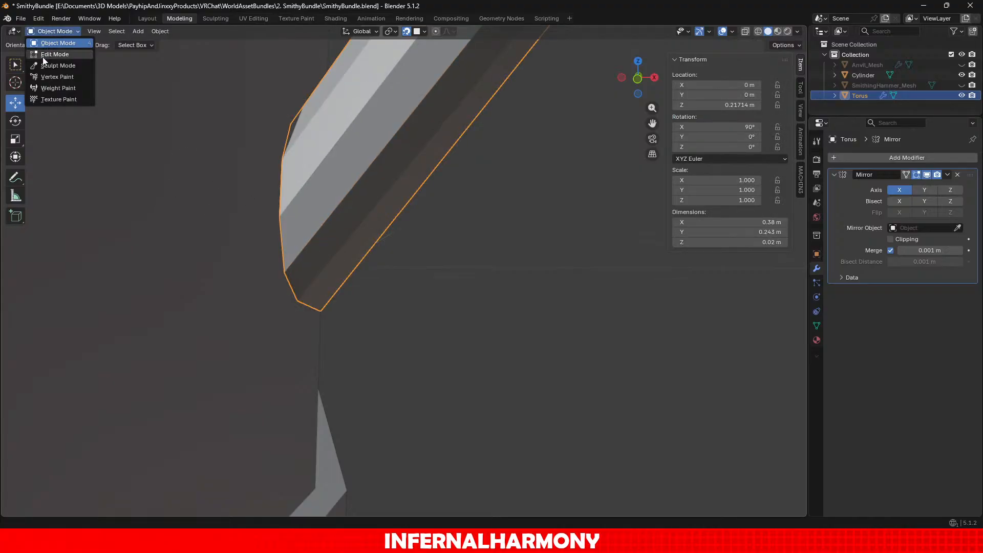
left_click(43, 51)
left_click(75, 45)
left_click(59, 56)
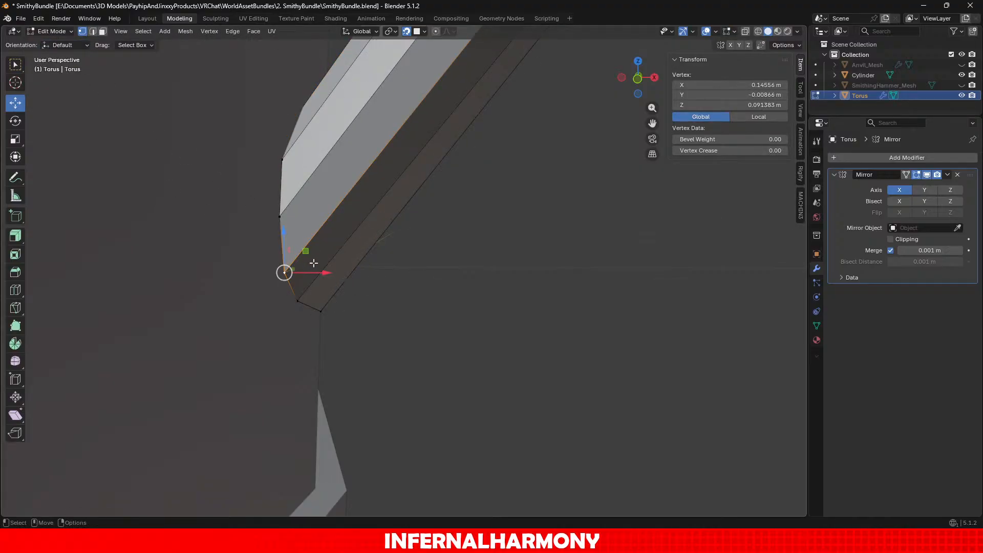
Step: Move the end loop's three negative-Y side vertices inward along X into the bucket wall, the middle one by about 0.0006 m
mouse_move(311, 270)
left_mouse_down()
mouse_move(327, 271)
mouse_move(308, 271)
left_mouse_up()
left_click(284, 215)
left_click_drag(308, 217, 297, 214)
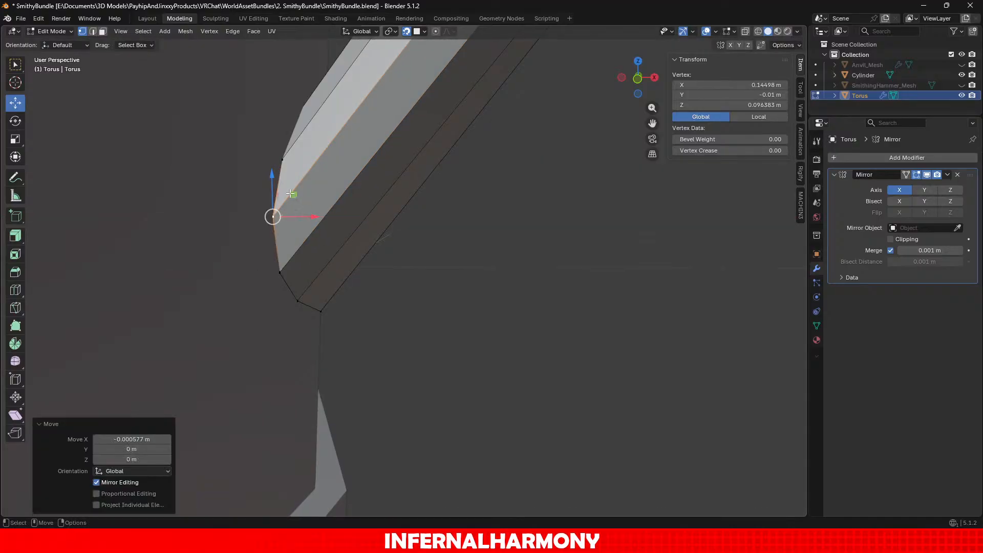
left_click(285, 157)
left_click_drag(322, 159, 295, 152)
Step: Move the three uppermost end-loop vertices inside the bucket about 0.0011 m outward along X, into the wall
scroll(361, 182, "down", 2)
middle_click_drag(373, 187, 333, 199)
left_click(334, 191)
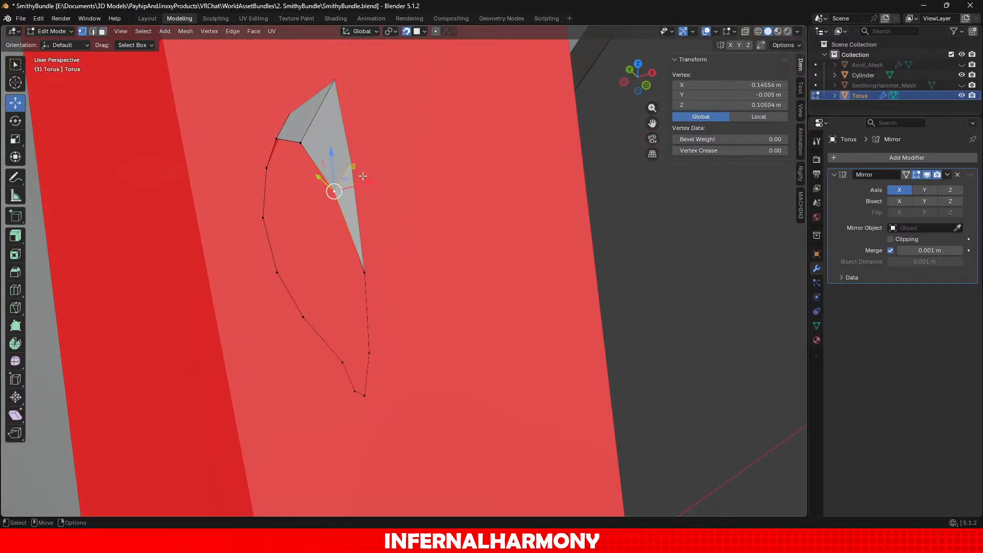
left_click_drag(364, 189, 381, 183)
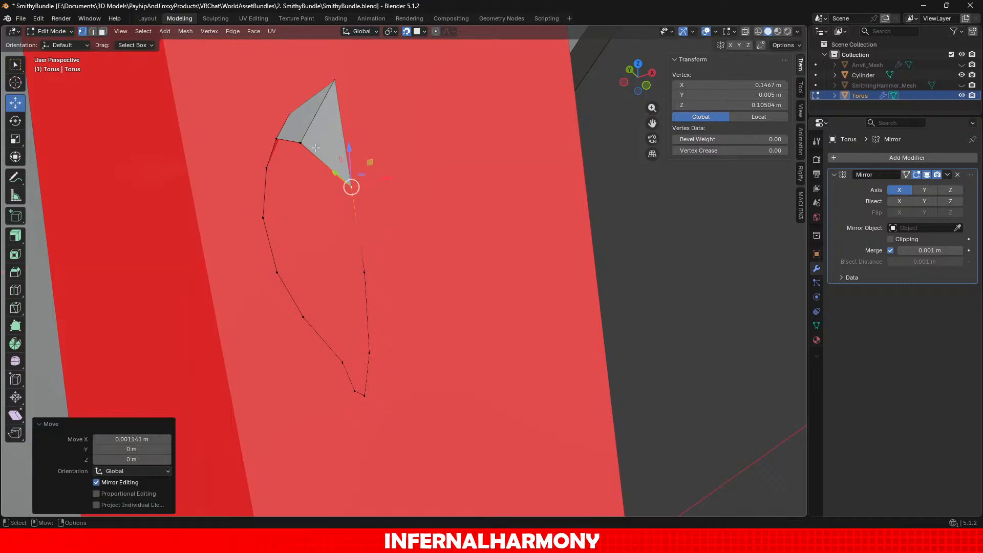
left_click(369, 139)
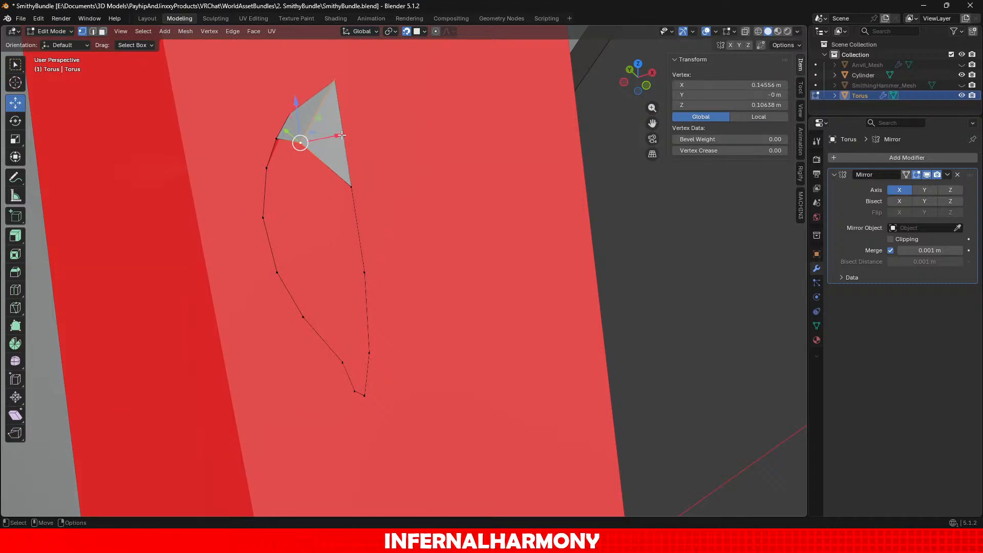
left_click_drag(309, 145, 335, 134)
key("alt+a")
left_click(275, 136)
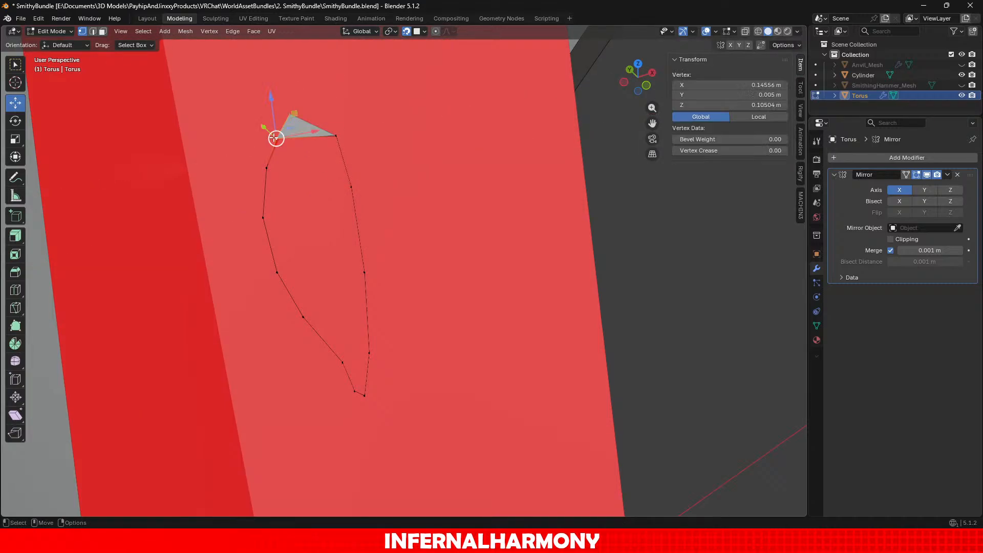
left_click_drag(275, 137, 311, 131)
key("ctrl+z")
Step: Finish editing the handle's vertices and return to Object Mode
scroll(551, 260, "down", 4)
scroll(454, 268, "down", 4)
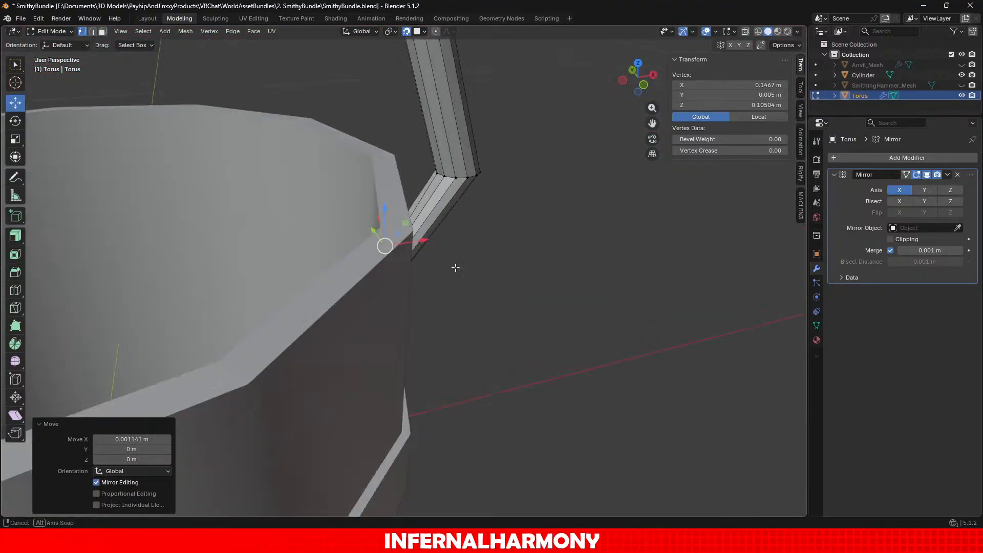
middle_click_drag(454, 268, 213, 266)
scroll(274, 276, "down", 6)
scroll(274, 276, "down", 5)
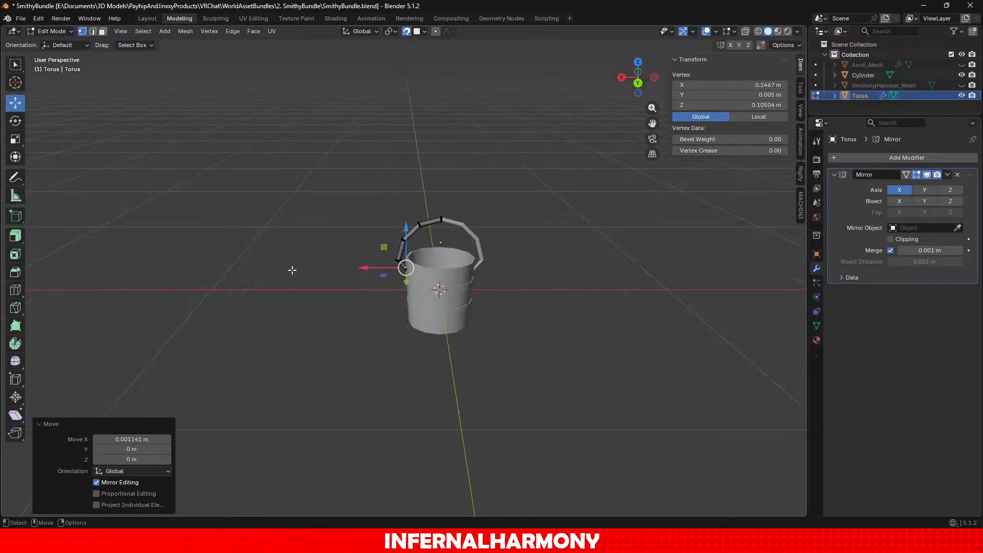
scroll(292, 270, "up", 3)
left_click(46, 32)
left_click(47, 43)
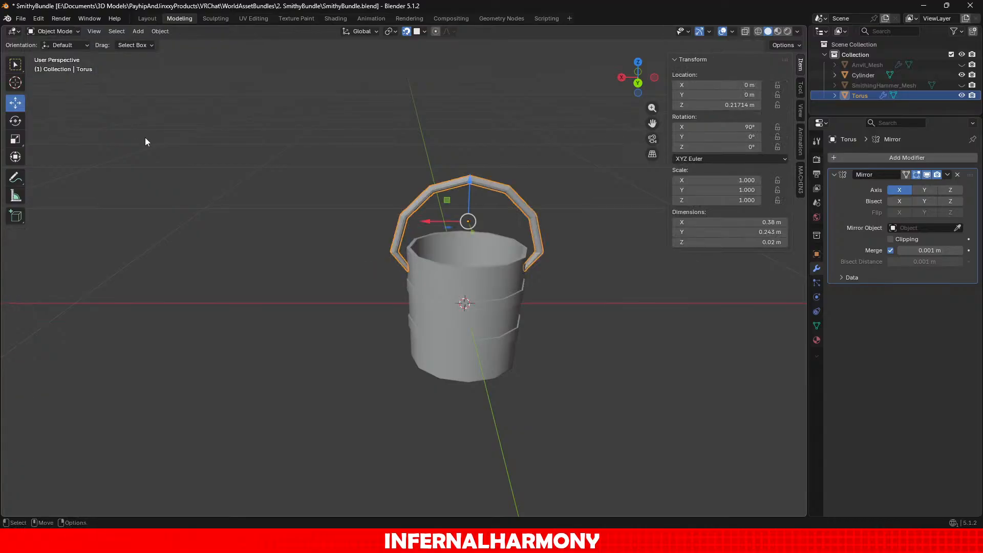
Step: Check the handle's fit on the bucket and apply its Mirror modifier
scroll(389, 337, "up", 3)
middle_click_drag(388, 337, 353, 308)
scroll(415, 306, "down", 3)
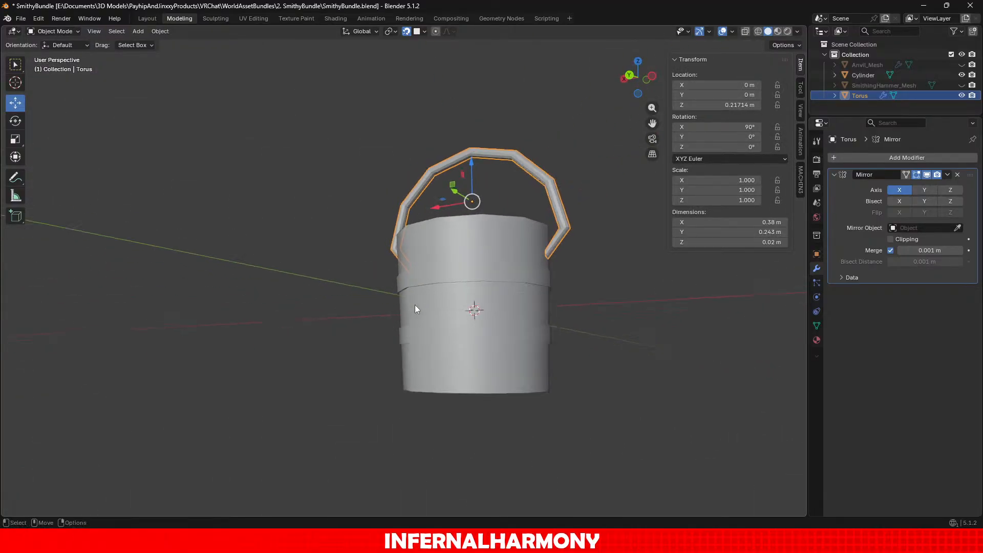
middle_click_drag(413, 284, 343, 297, "shift")
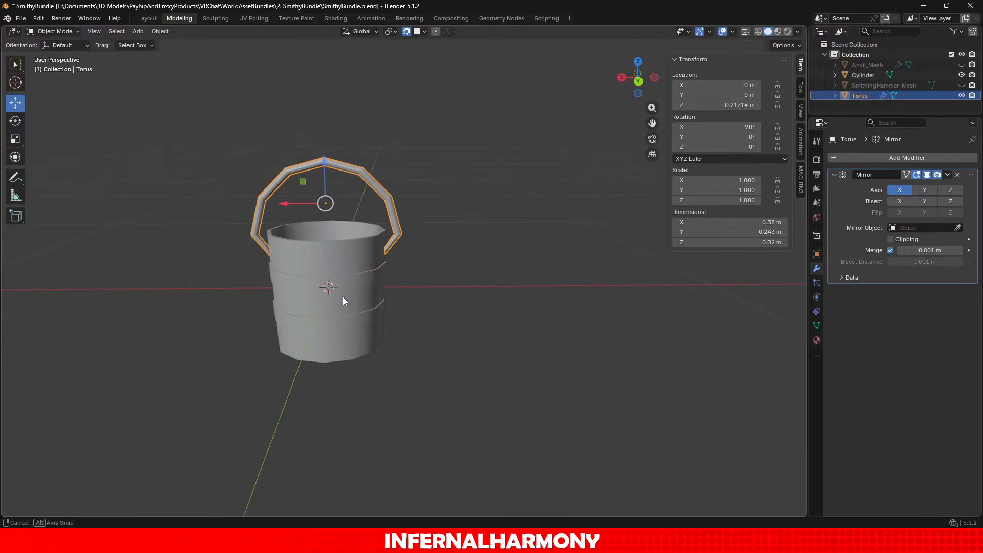
left_click(948, 175)
left_click(920, 186)
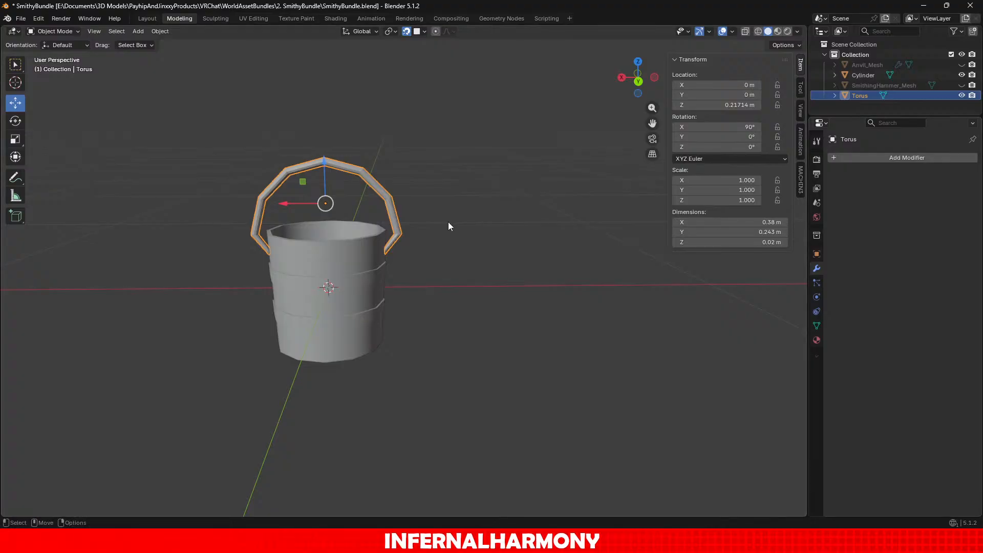
Step: Try to rotate the handle about the X axis with the Rotate tool
scroll(313, 200, "up", 3)
middle_click_drag(313, 199, 416, 190)
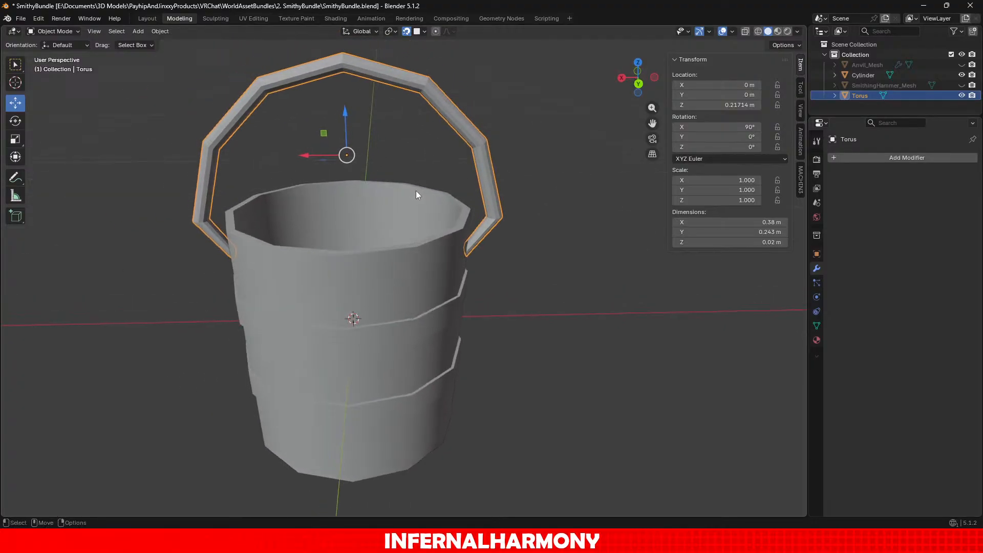
left_click(15, 121)
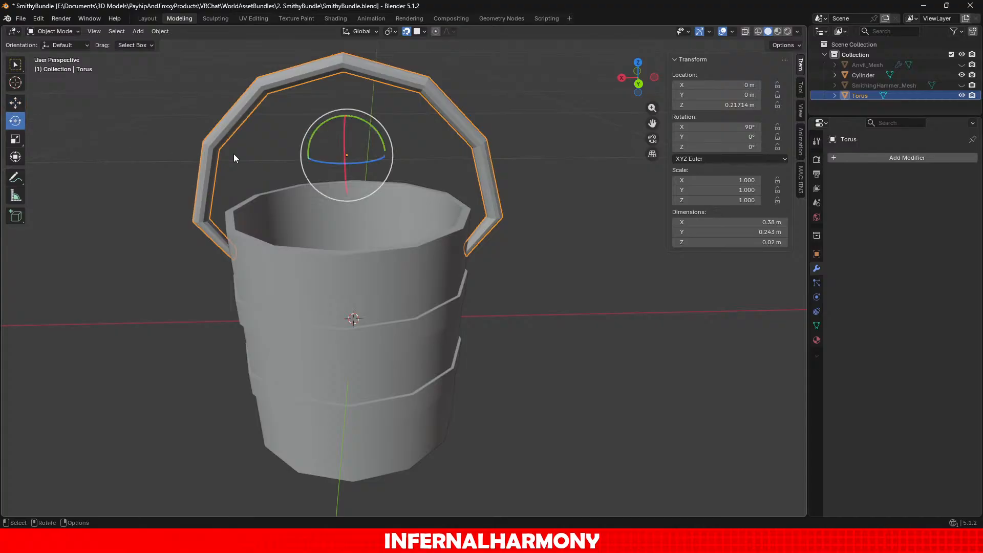
mouse_move(346, 143)
left_mouse_down()
mouse_move(342, 173)
mouse_move(339, 151)
left_mouse_up()
Step: Delete the torus handle object from the scene
scroll(558, 296, "down", 6)
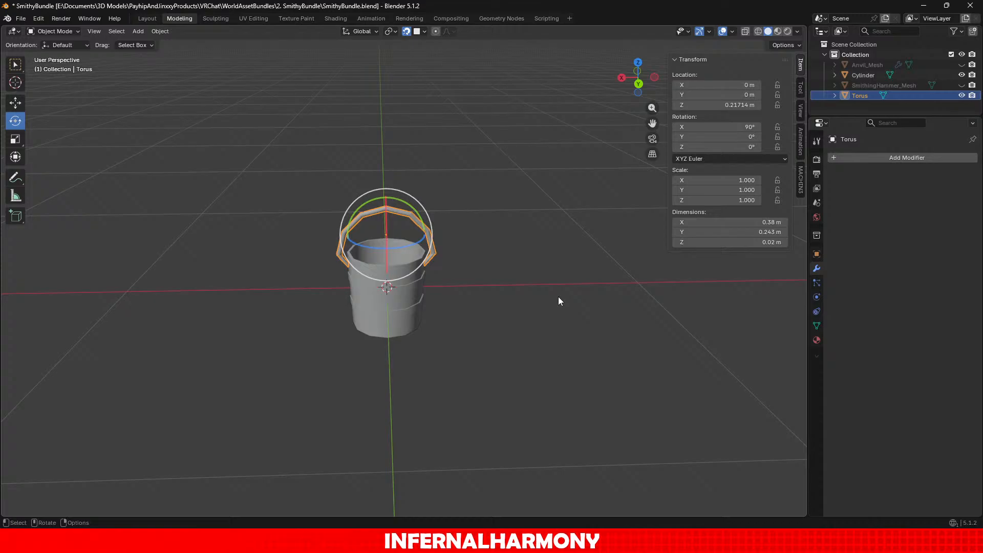
key("Delete")
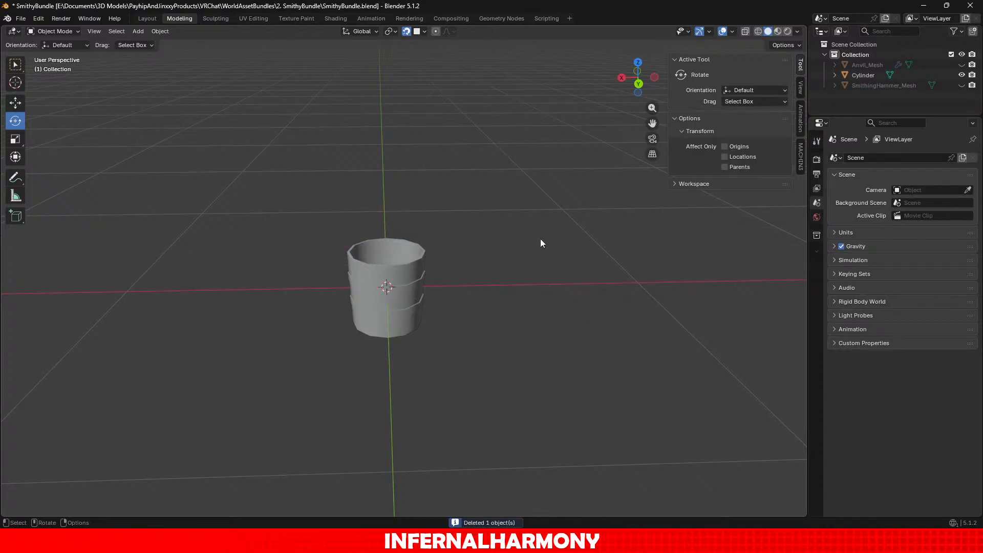
left_click(60, 31)
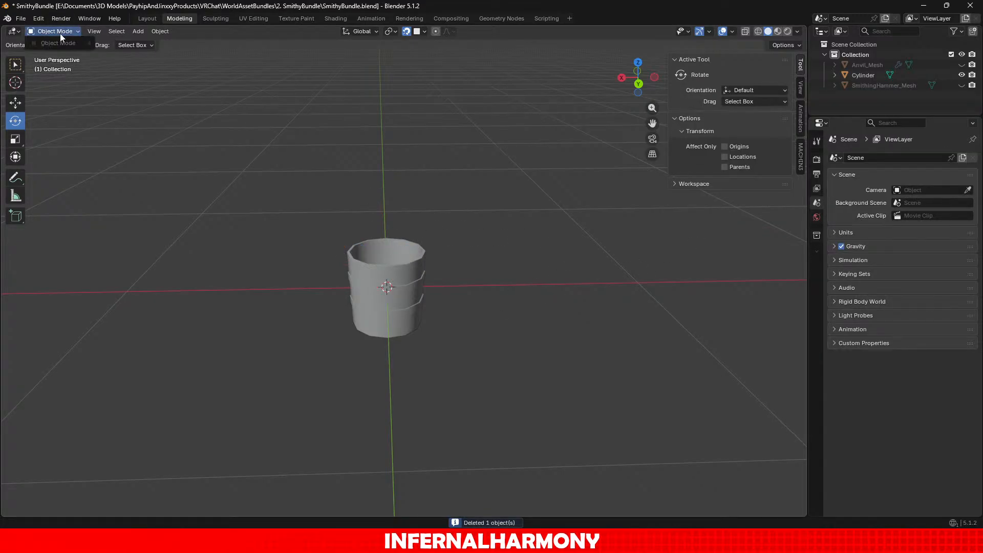
Step: Select the bucket's cylinder and enter Edit Mode with face selection for its underside
left_click(401, 281)
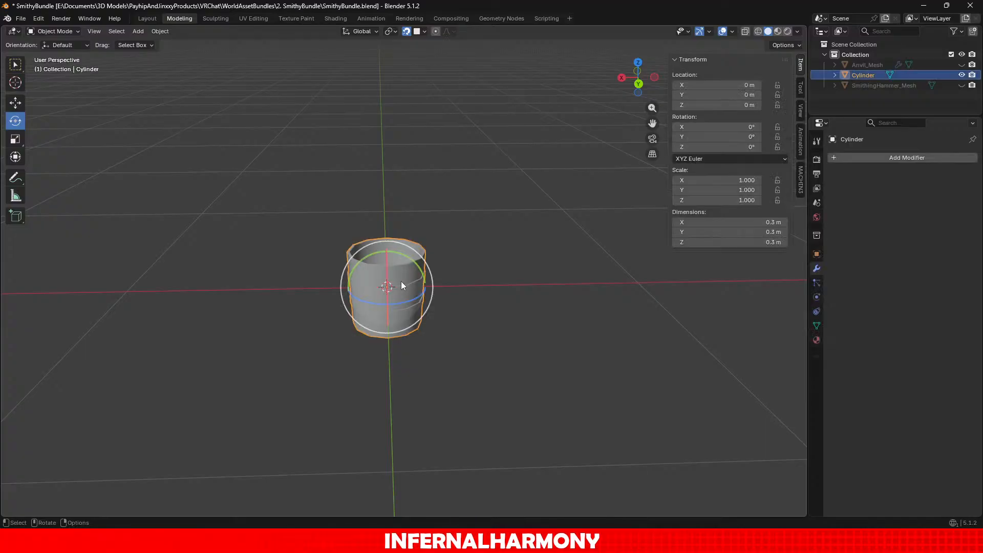
left_click(62, 31)
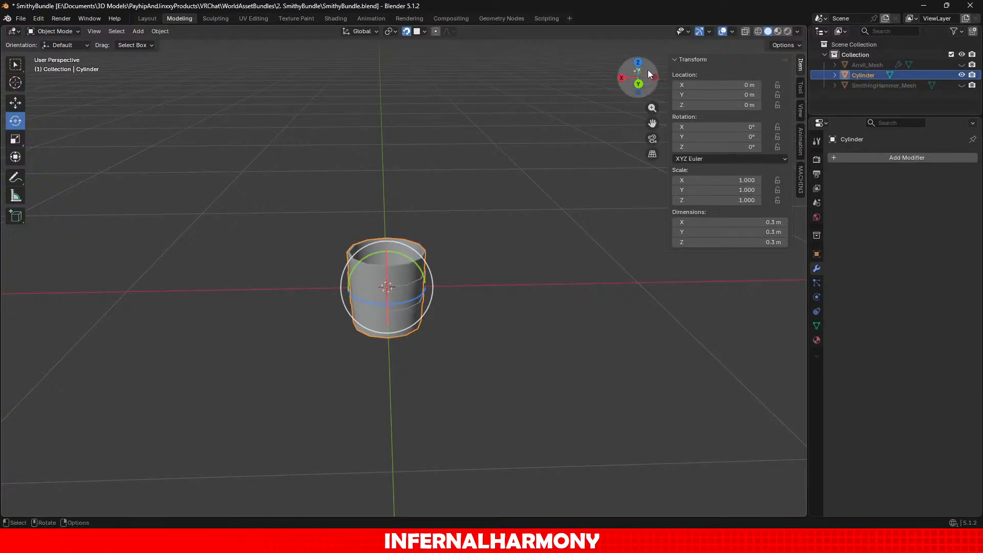
left_click(638, 87)
scroll(437, 364, "up", 4)
middle_click_drag(437, 364, 426, 316)
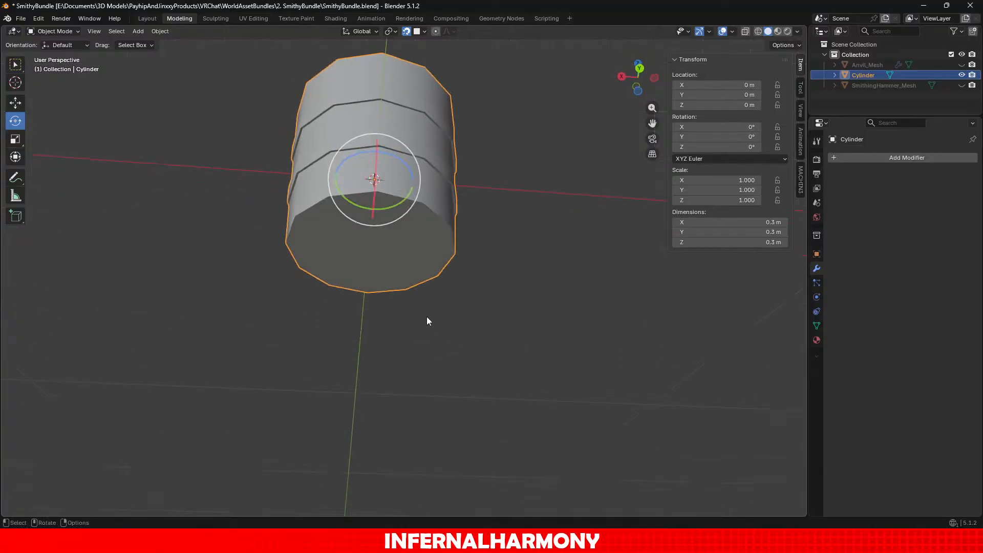
scroll(426, 317, "up", 3)
left_click(58, 33)
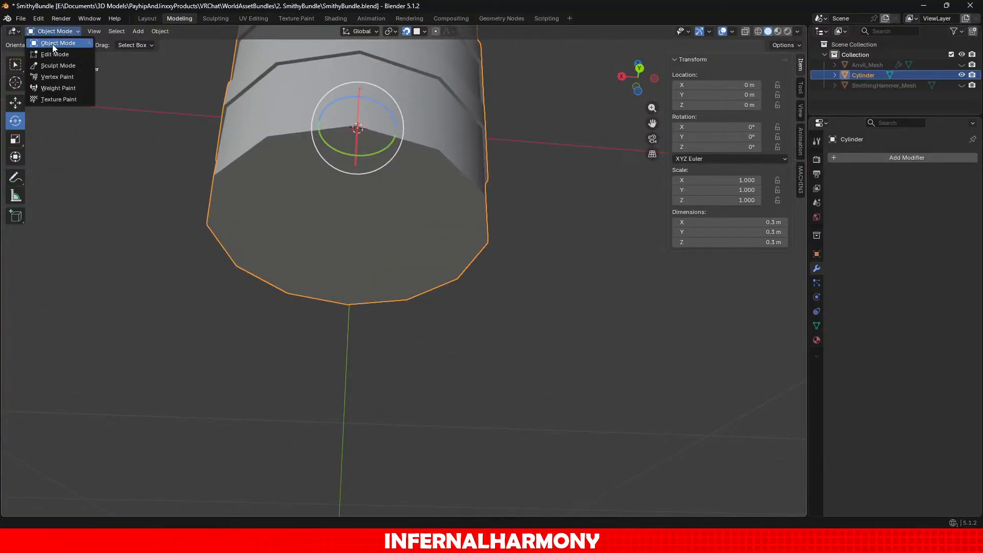
left_click(52, 48)
left_click(102, 31)
Step: Select the centre face of the bucket's underside, grow the selection to the whole outer bottom and delete those faces
left_click(374, 236)
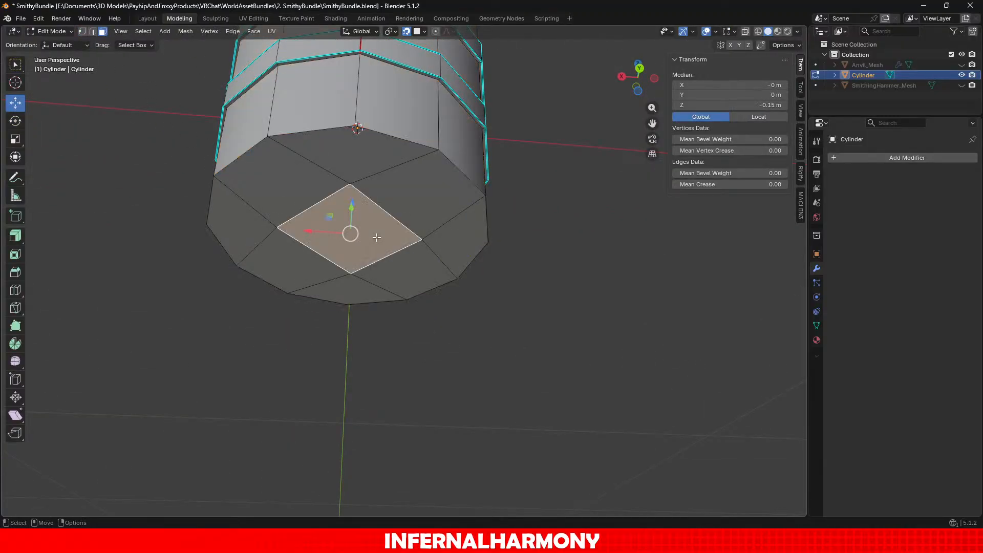
key("ctrl+KP_Add")
key("x")
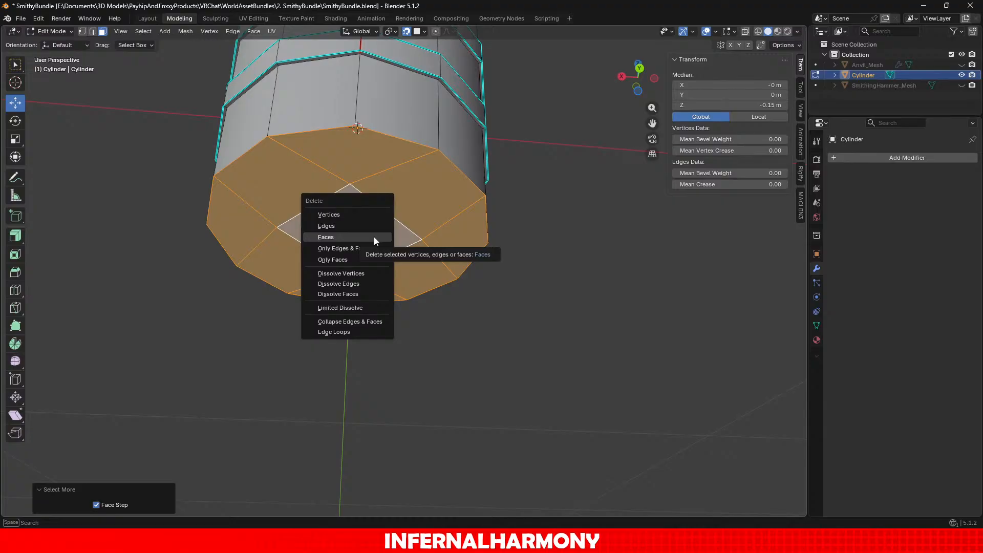
left_click(373, 237)
scroll(373, 237, "down", 2)
scroll(374, 237, "down", 1)
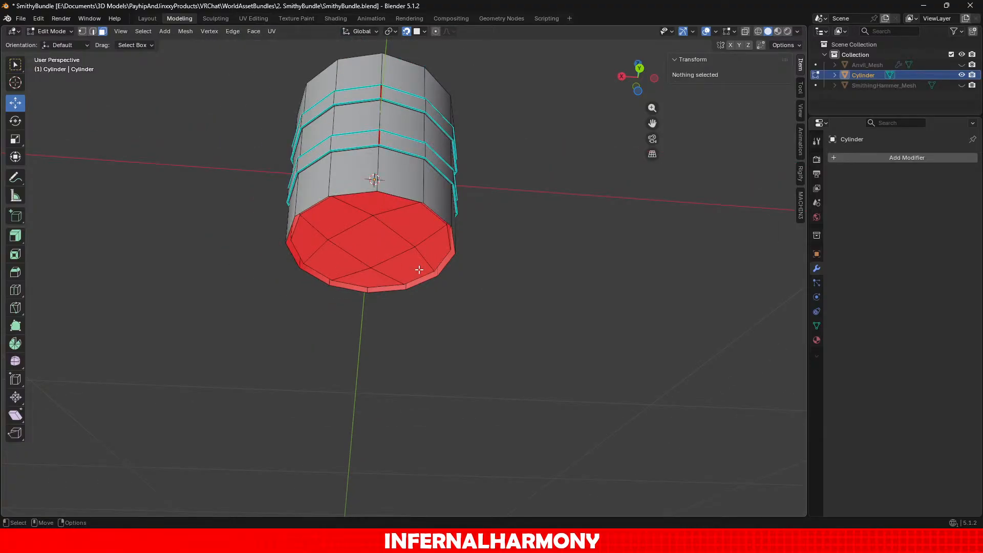
Step: Return to Object Mode and move the bucket up along Z to about 0.15 m, bringing its base to the floor line
scroll(419, 269, "up", 1)
middle_click_drag(418, 270, 412, 313)
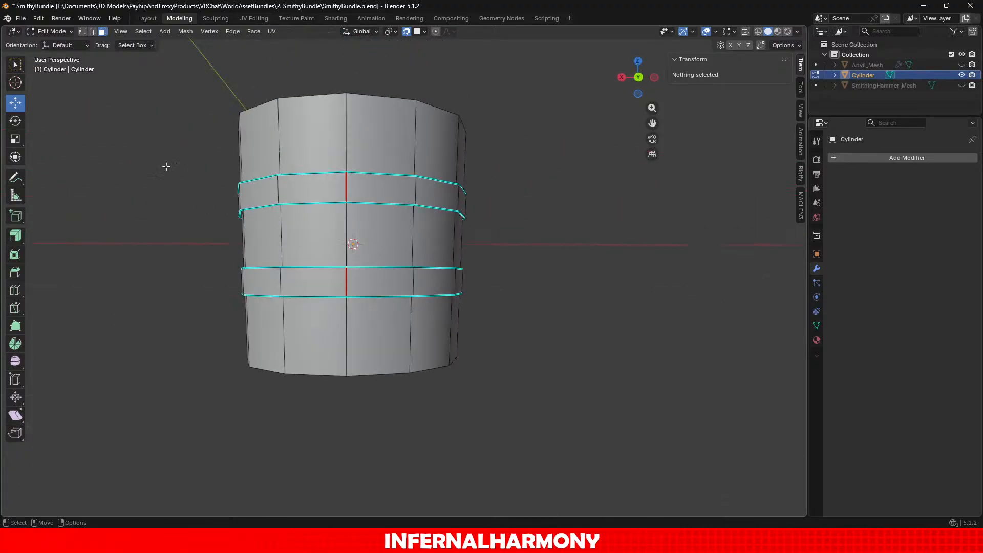
left_click(57, 31)
left_click(54, 42)
left_click(15, 102)
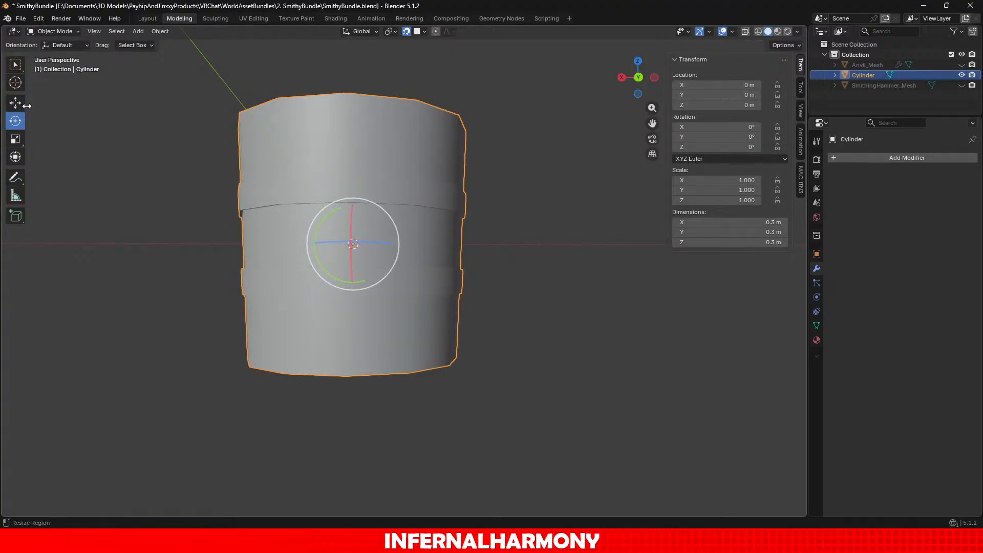
left_click_drag(351, 204, 389, 499)
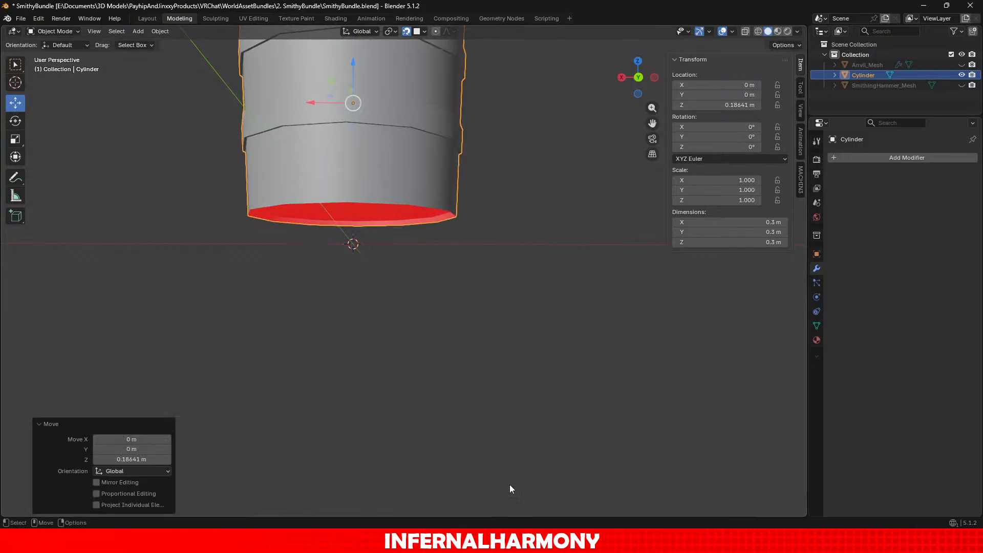
left_click(642, 80)
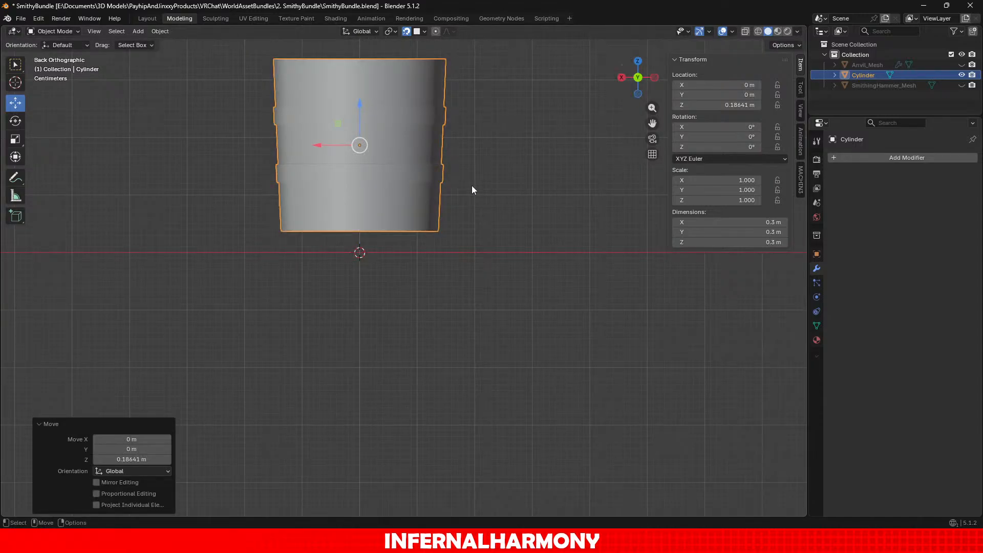
left_click_drag(345, 52, 358, 84)
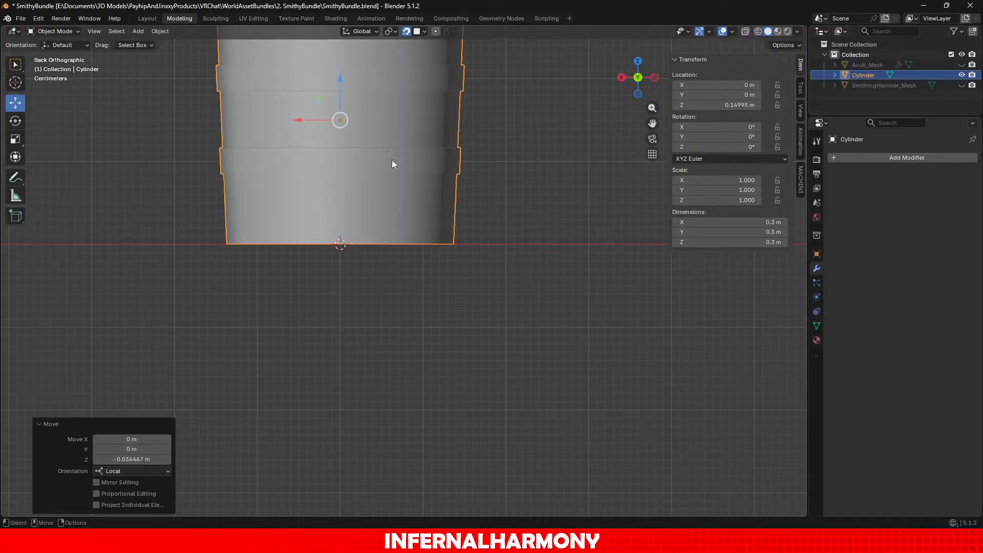
Step: Switch to wireframe shading and nudge the bucket along Z to 0.15 m so its base lies exactly on the floor line
scroll(405, 215, "up", 5)
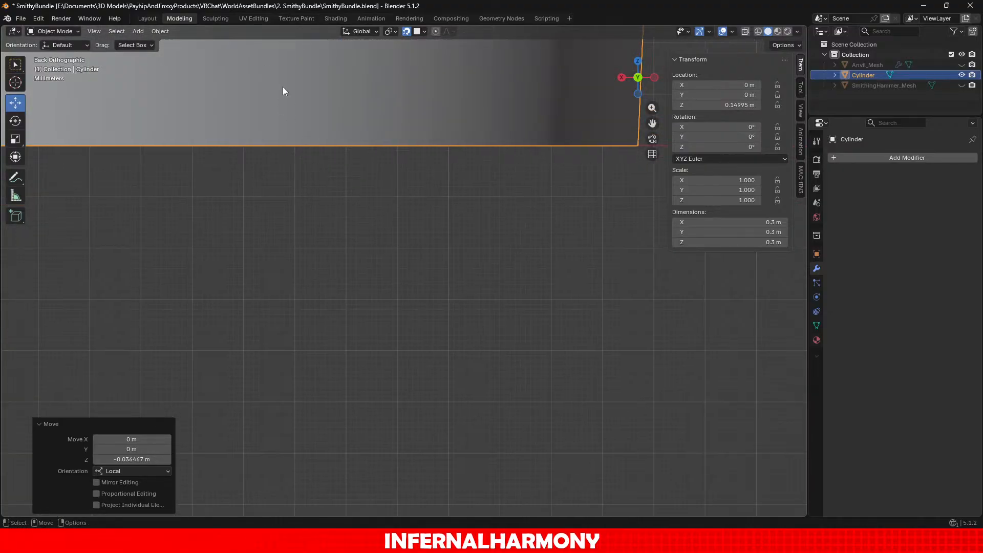
scroll(196, 168, "up", 2)
middle_click_drag(280, 123, 254, 143, "shift")
middle_click_drag(452, 117, 285, 127, "shift")
scroll(285, 127, "up", 1)
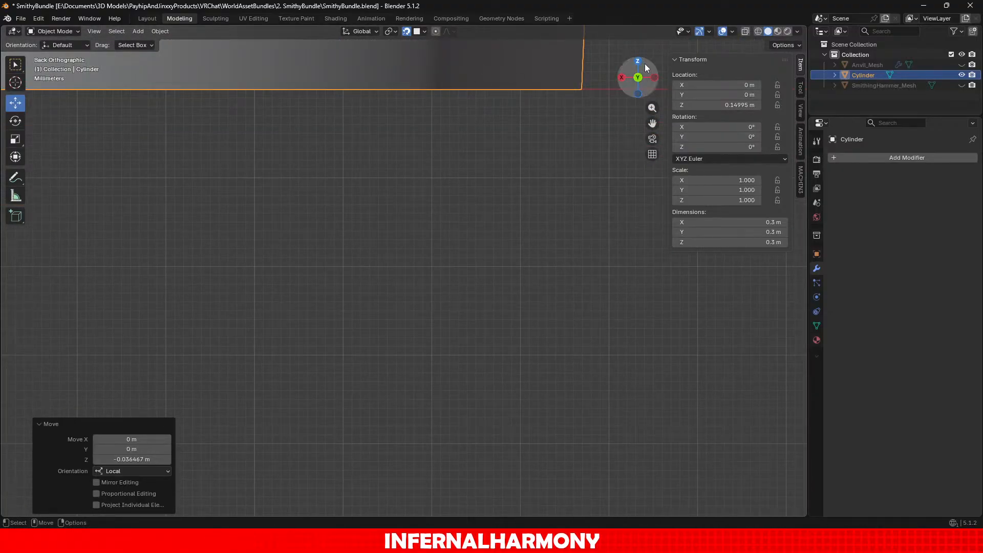
left_click(759, 31)
scroll(404, 116, "up", 7)
middle_click_drag(404, 116, 267, 17, "shift")
middle_click_drag(367, 131, 323, 264, "shift")
scroll(347, 221, "up", 5)
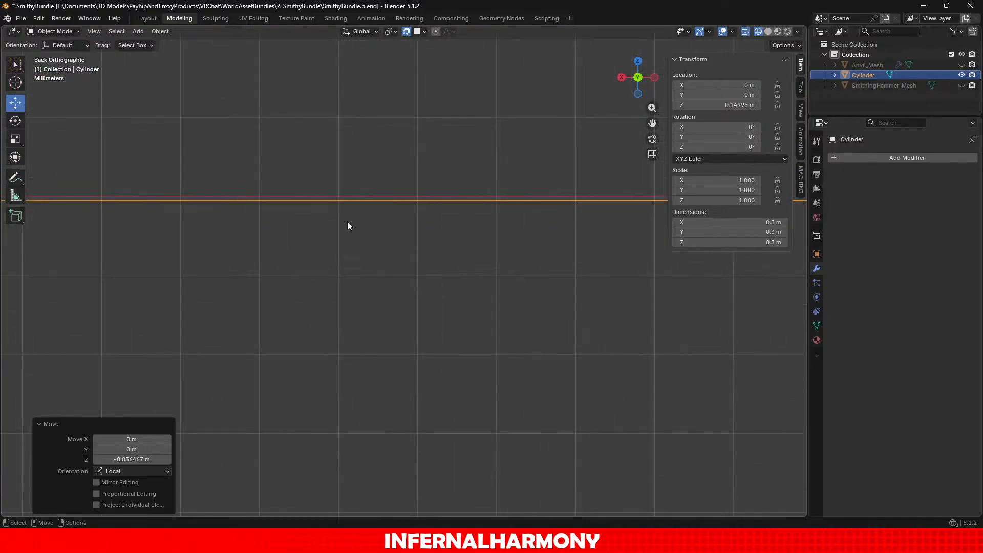
middle_click_drag(347, 226, 298, 261, "shift")
scroll(302, 259, "up", 8)
middle_click_drag(316, 303, 349, 226, "shift")
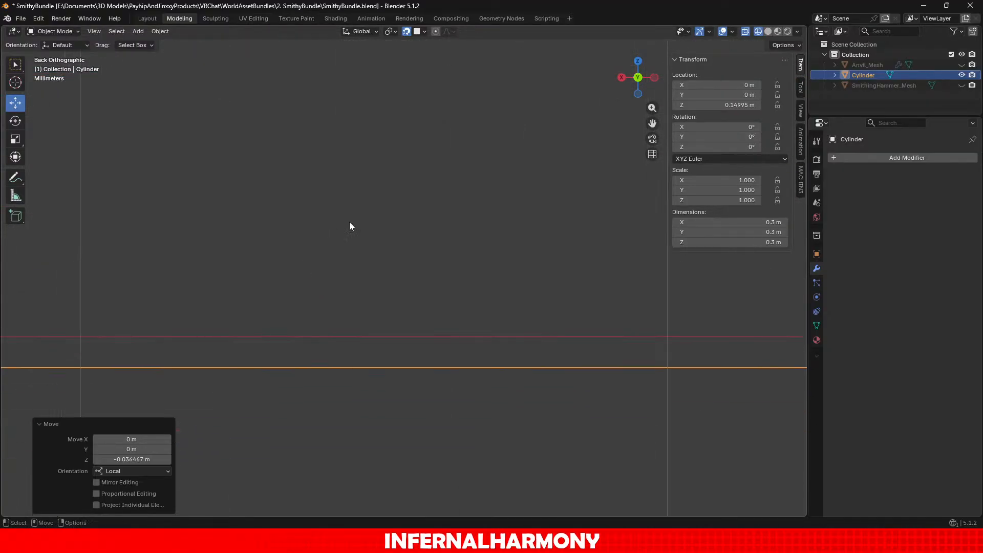
key("g")
key("z")
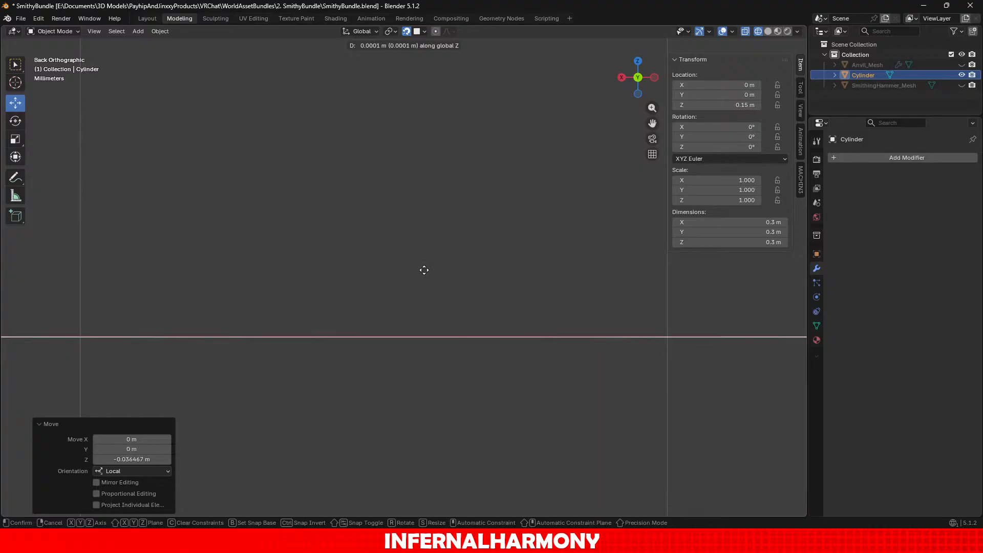
left_click(425, 270)
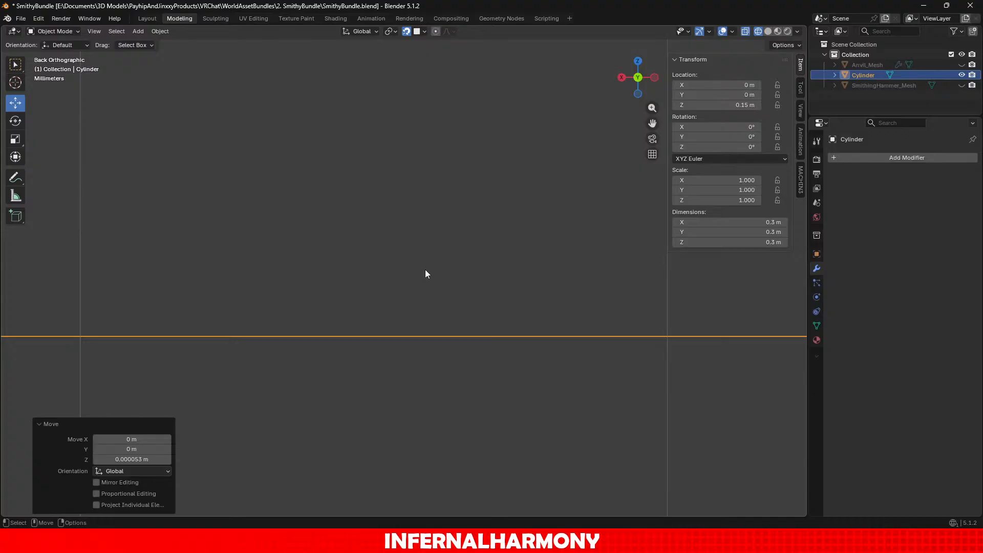
Step: Check the bucket's base against the floor line and restore solid shading
scroll(425, 270, "down", 10)
scroll(425, 271, "up", 2)
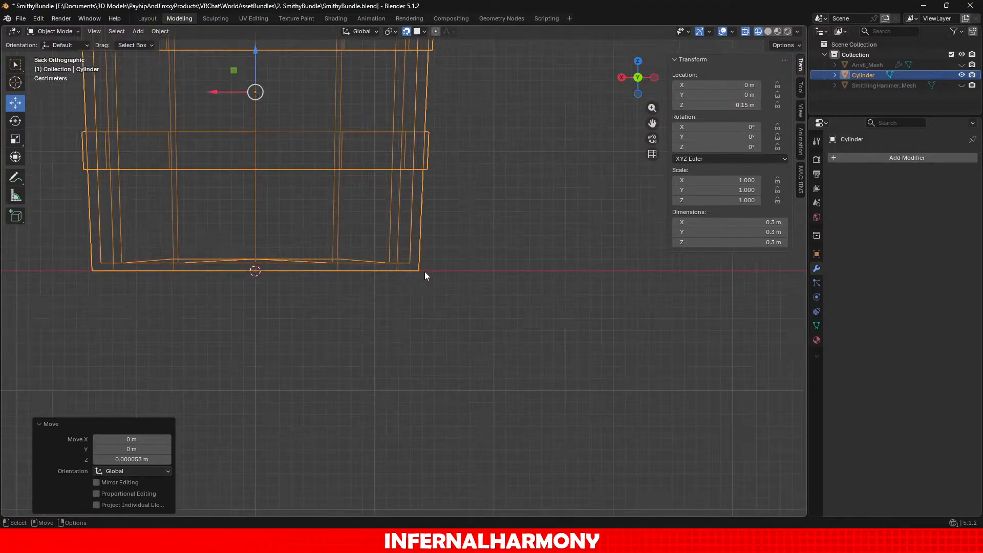
scroll(425, 271, "up", 3)
scroll(425, 272, "down", 4)
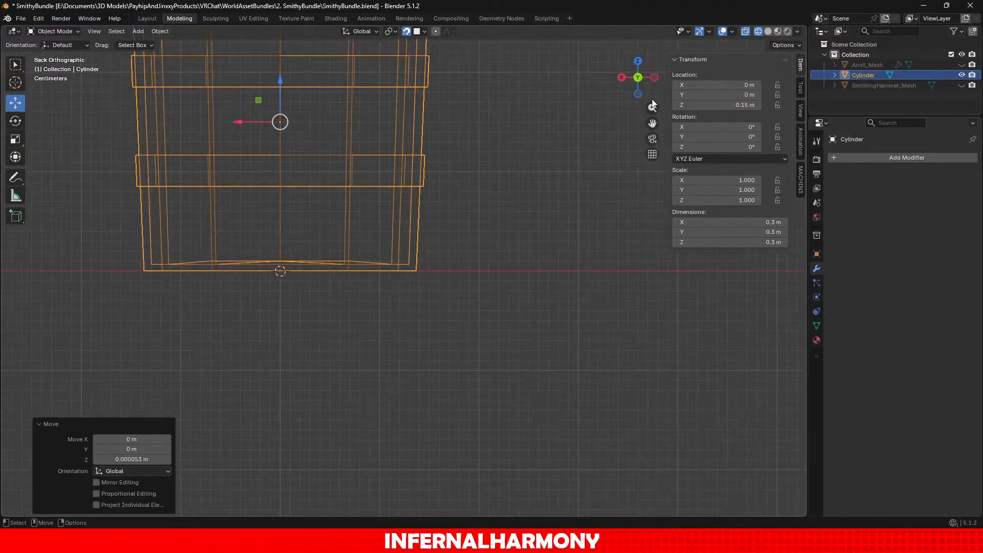
left_click(772, 32)
mouse_move(450, 170)
middle_mouse_down()
mouse_move(410, 252)
mouse_move(440, 263)
mouse_move(413, 219)
middle_mouse_up()
scroll(442, 262, "up", 2)
scroll(442, 261, "down", 4)
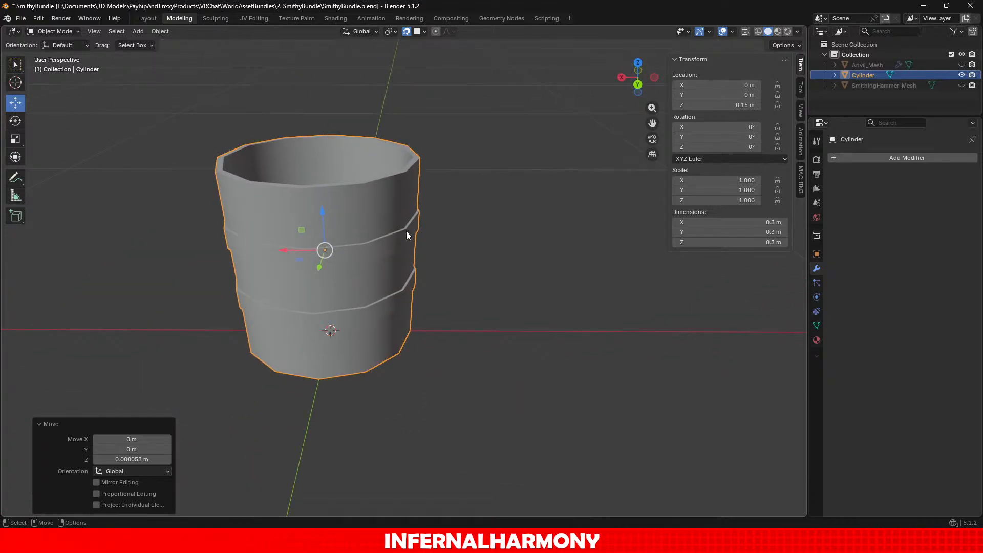
Step: Rename the bucket's cylinder object as Bucket_Mesh
left_click(407, 232)
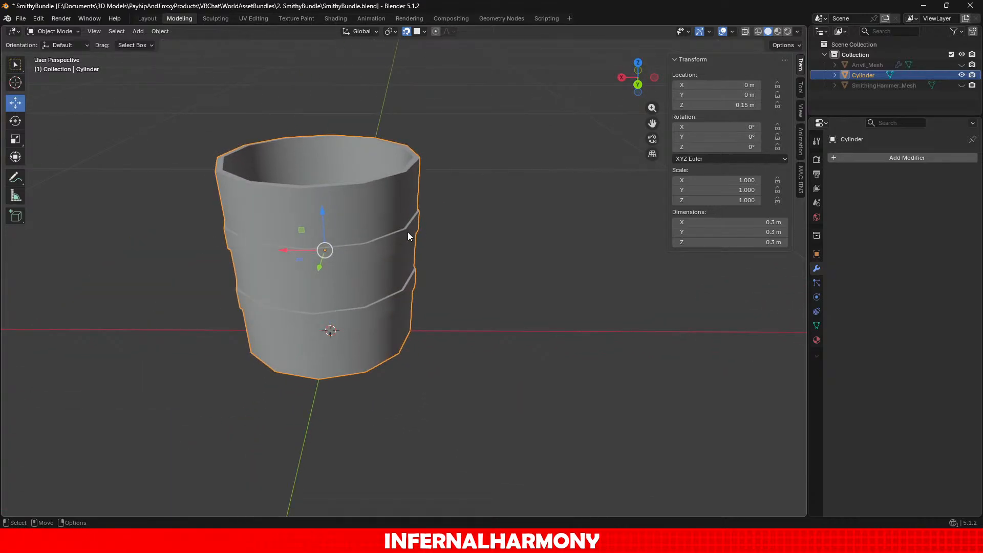
double_click(871, 73)
type("Bu")
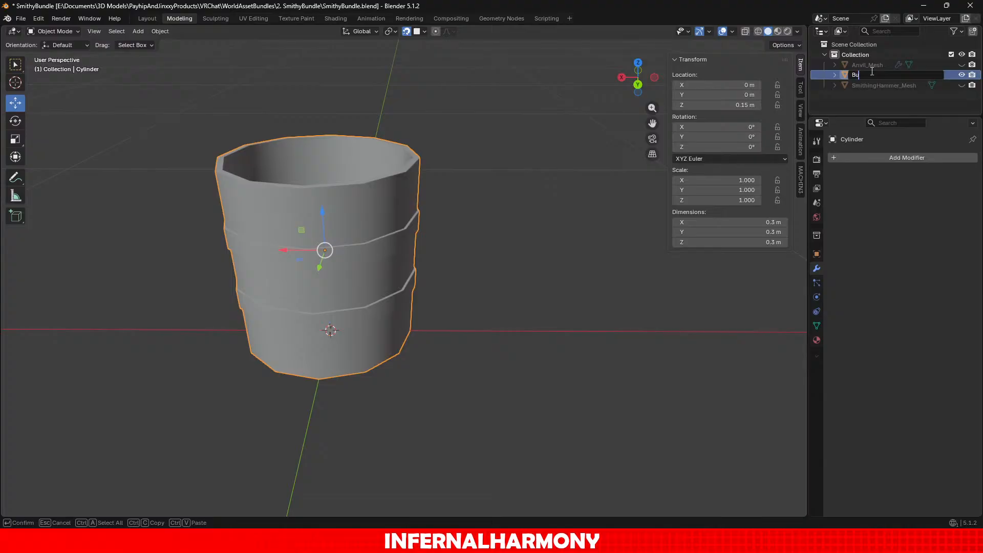
type("cket_Mesh")
key("Return")
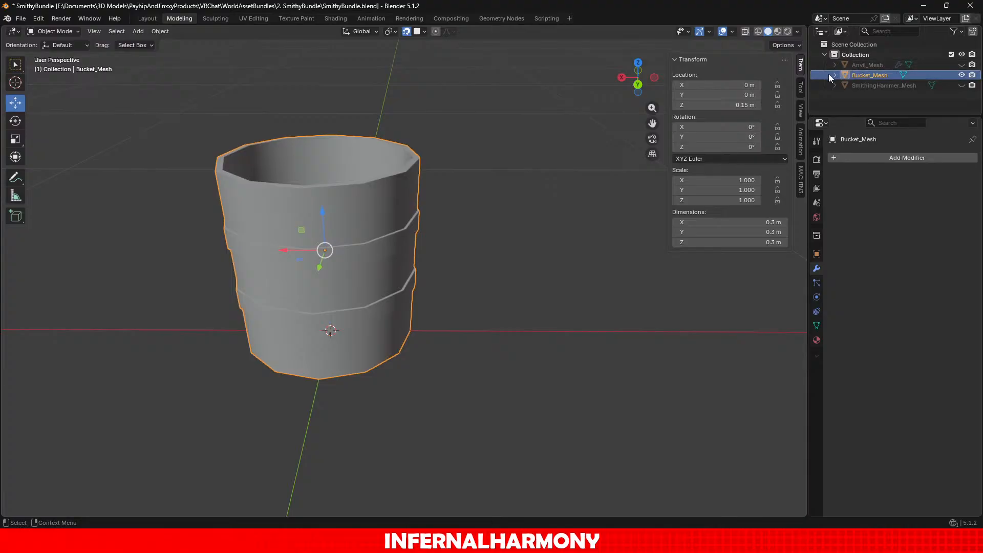
Step: Expand the bucket object in the scene hierarchy and rename its mesh data as Bucket_Mesh
left_click(834, 75)
double_click(873, 85)
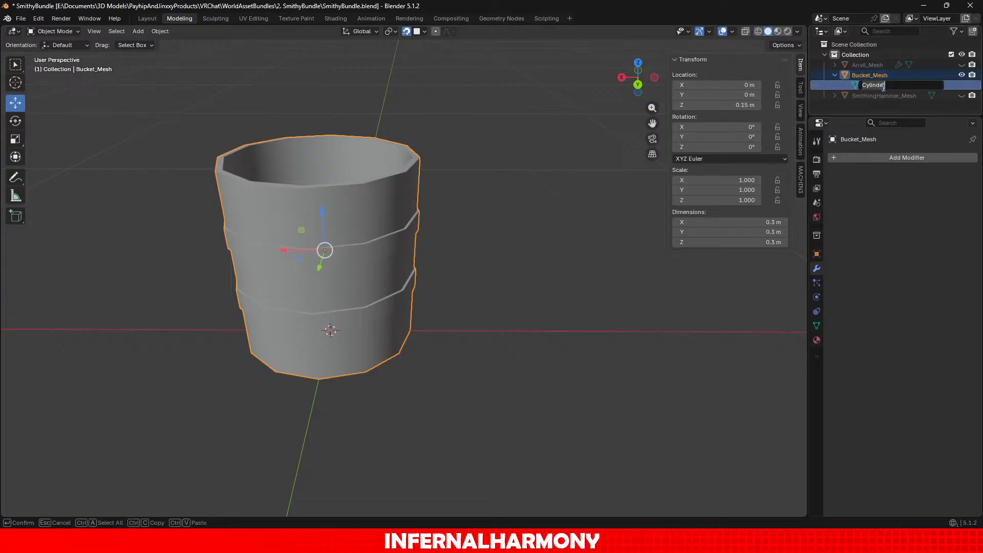
type("Bucket_Mesh")
key("Return")
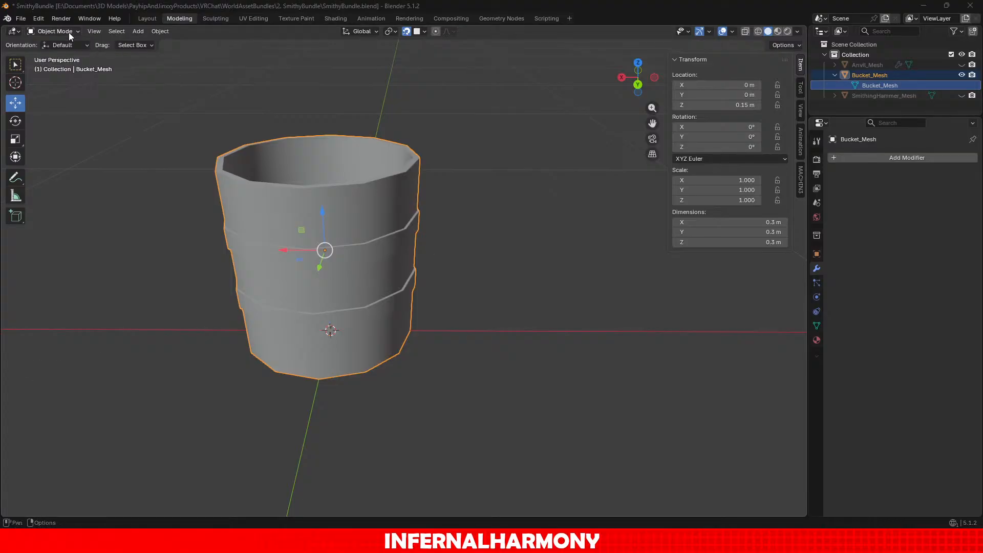
Step: Enter Edit Mode on the bucket and examine the edges of its rim, wall and two raised bands
left_click(53, 31)
left_click(72, 51)
scroll(402, 229, "up", 2)
middle_click_drag(402, 229, 314, 226)
middle_click_drag(281, 157, 304, 210, "shift")
scroll(323, 199, "up", 2)
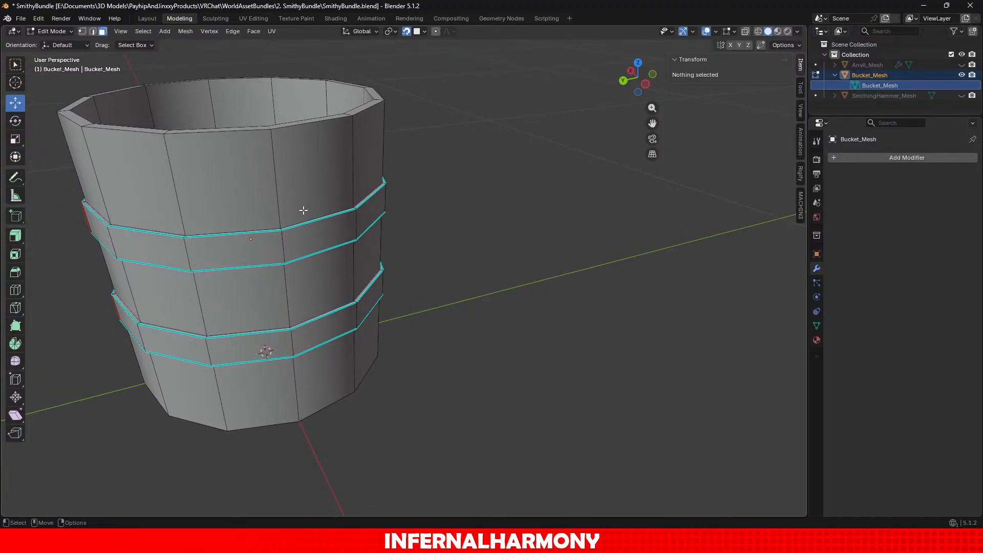
scroll(304, 210, "down", 2)
scroll(307, 230, "up", 2)
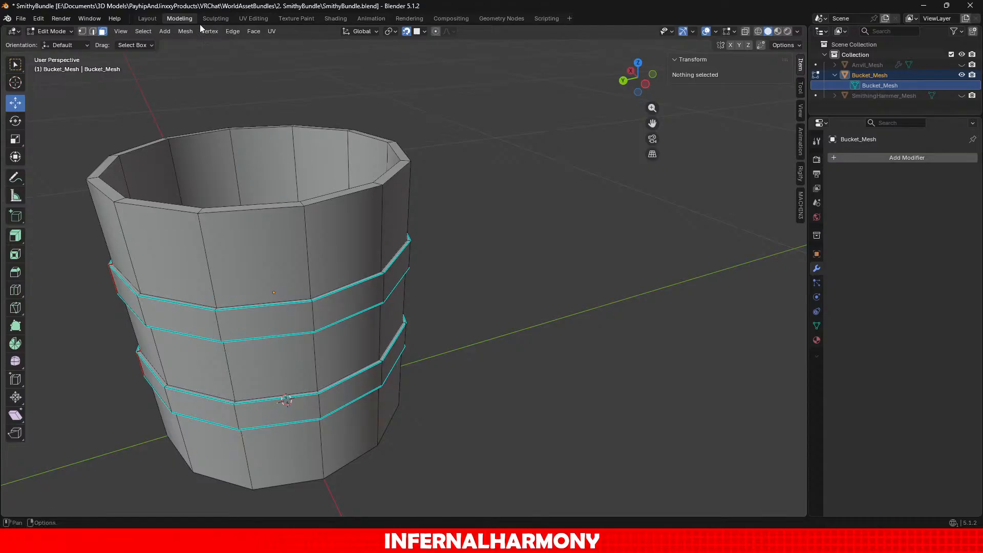
Step: Save the SmithyBundle file and return the bucket to Object Mode
key("ctrl+s")
left_click(60, 31)
left_click(50, 40)
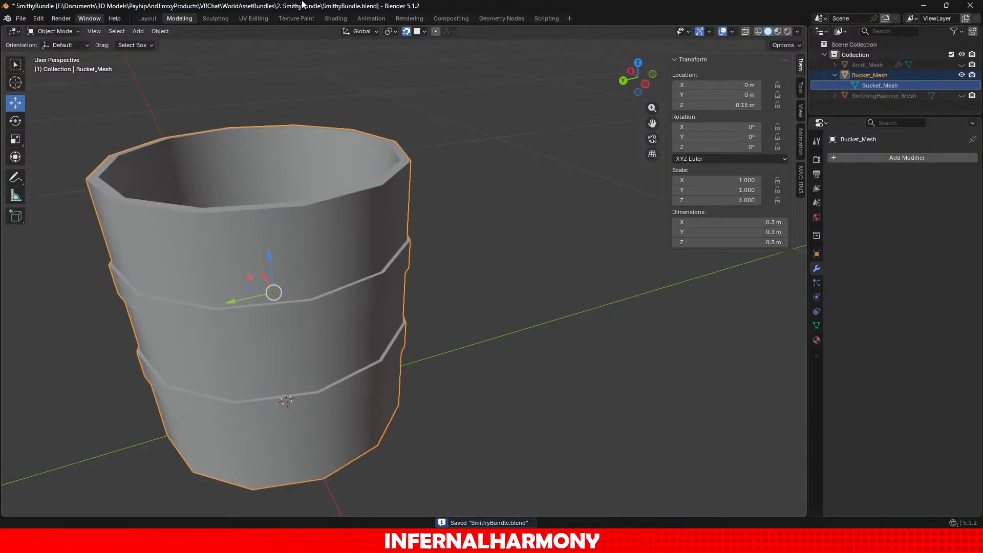